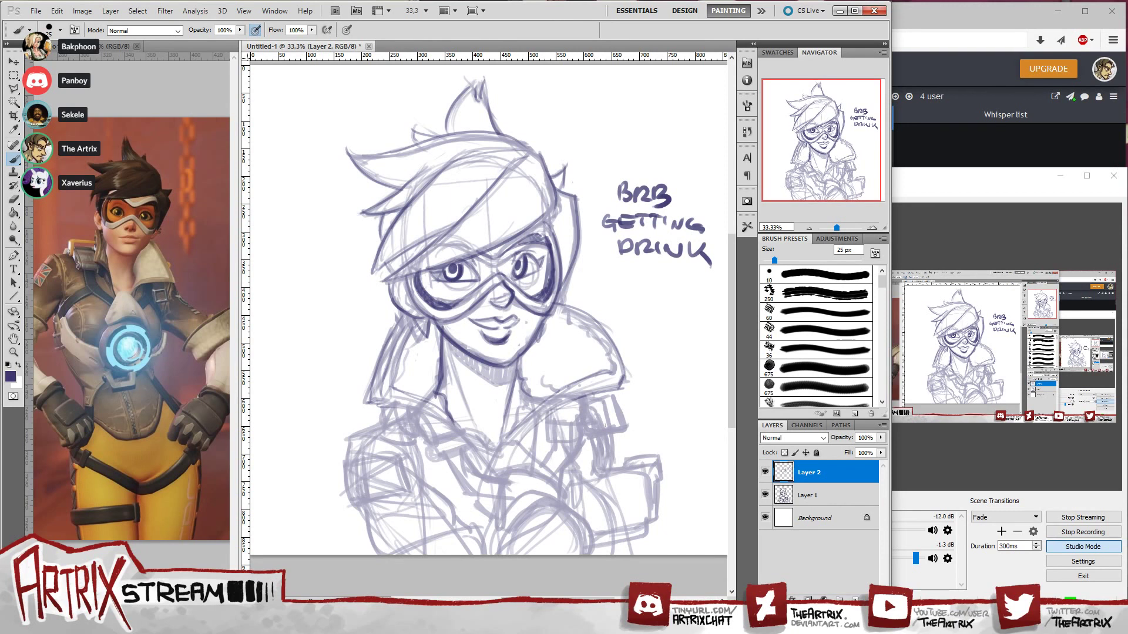
- Switch to Discord's public channel to check the chat and return to the sketch in Photoshop
key(alt+Tab)
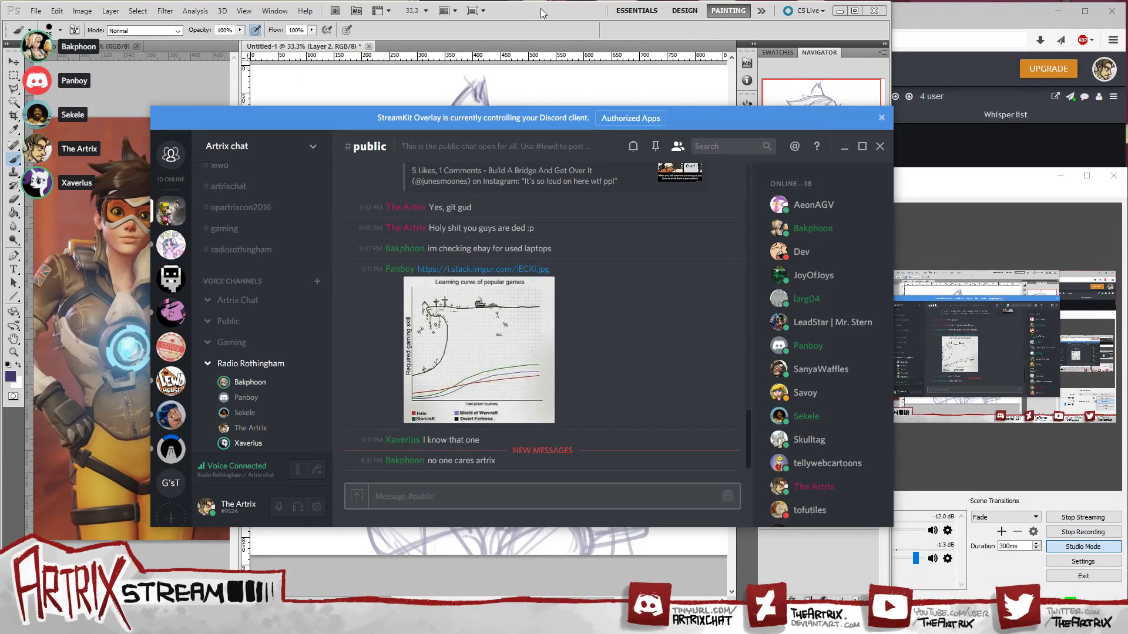
click(519, 16)
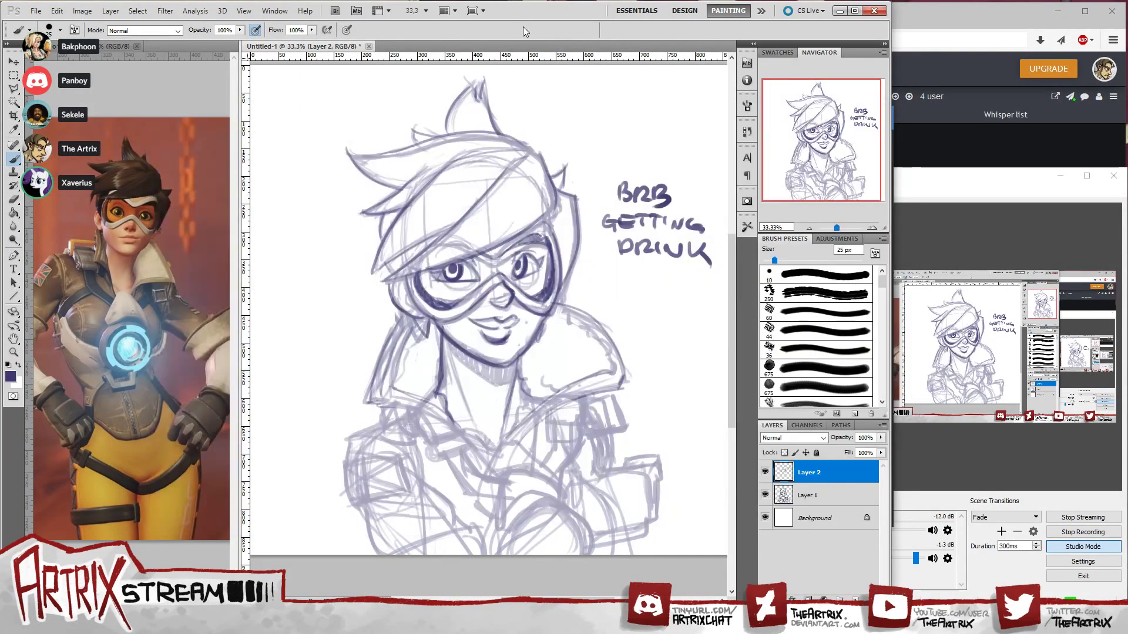
- Darken the neck line under the jaw and the goggles' outer rim beside the fringe on Layer 2
drag(448, 354, 489, 440)
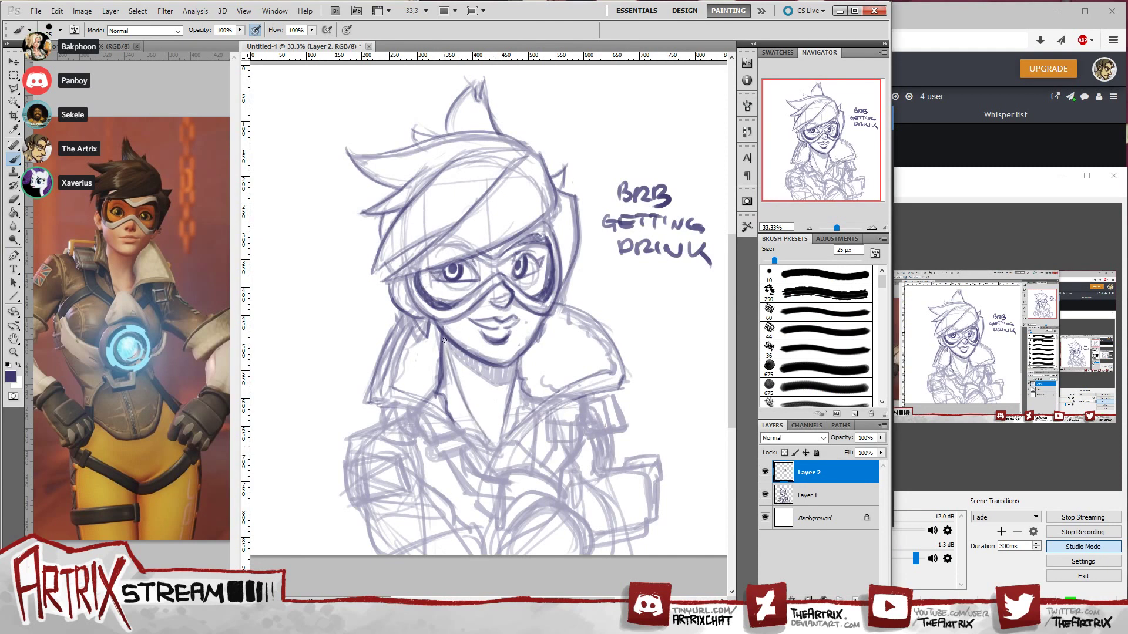
mouse_move(444, 341)
mouse_down()
mouse_move(495, 385)
mouse_move(514, 381)
mouse_up()
key(ctrl+z)
drag(550, 224, 552, 311)
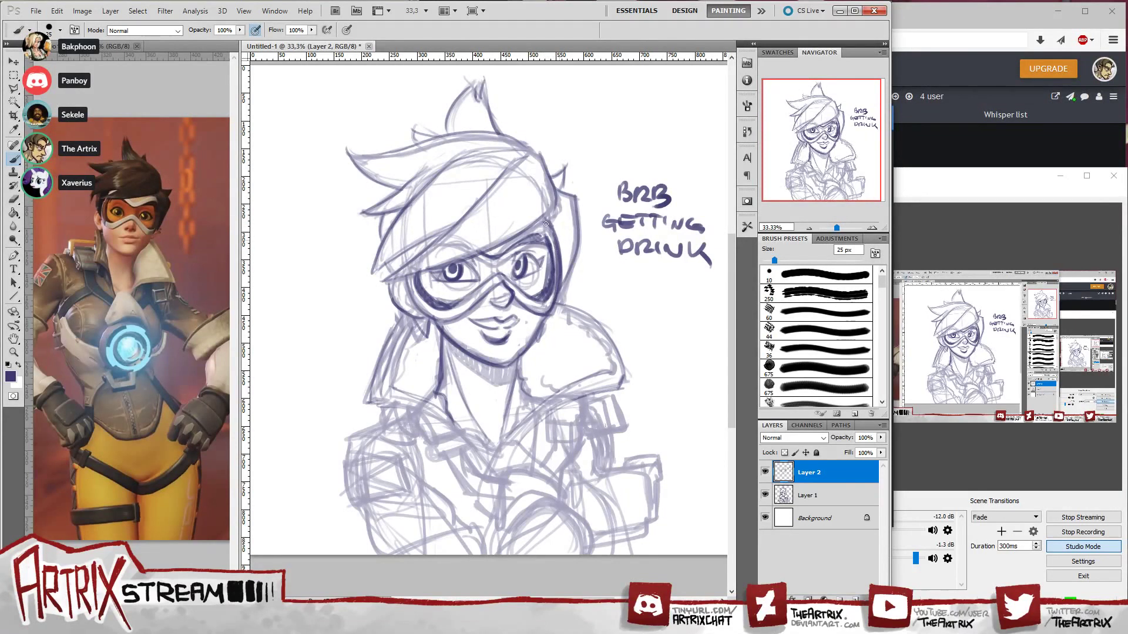
drag(537, 222, 549, 227)
drag(436, 386, 436, 397)
- Reinforce the ear contour beside the goggles and touch up the hair strands at the temple
drag(826, 164, 818, 163)
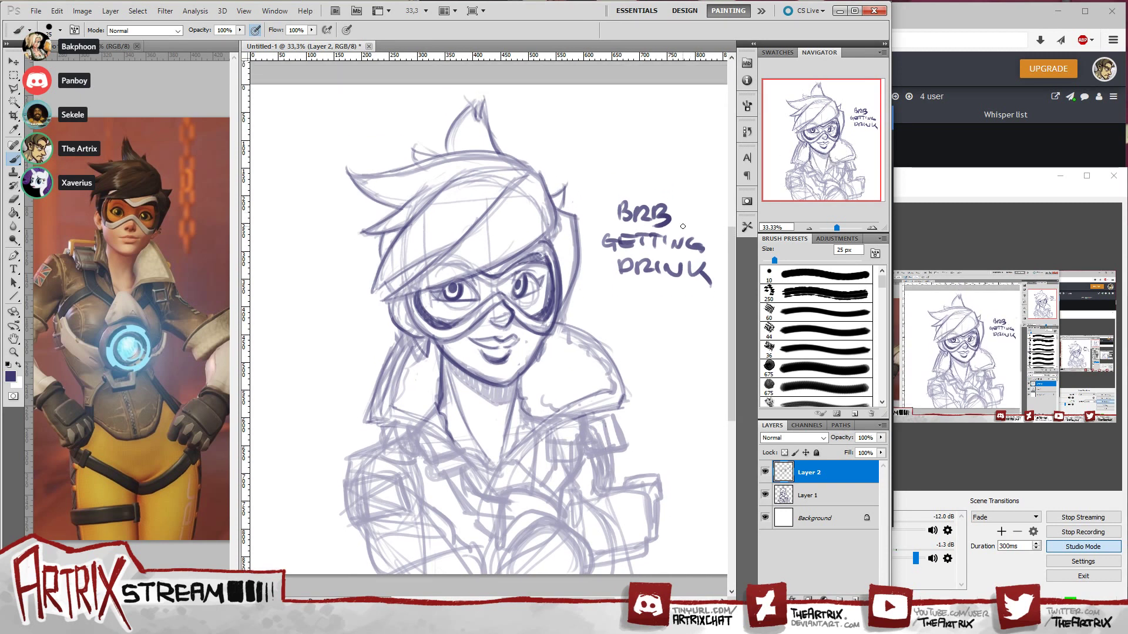
drag(387, 304, 424, 342)
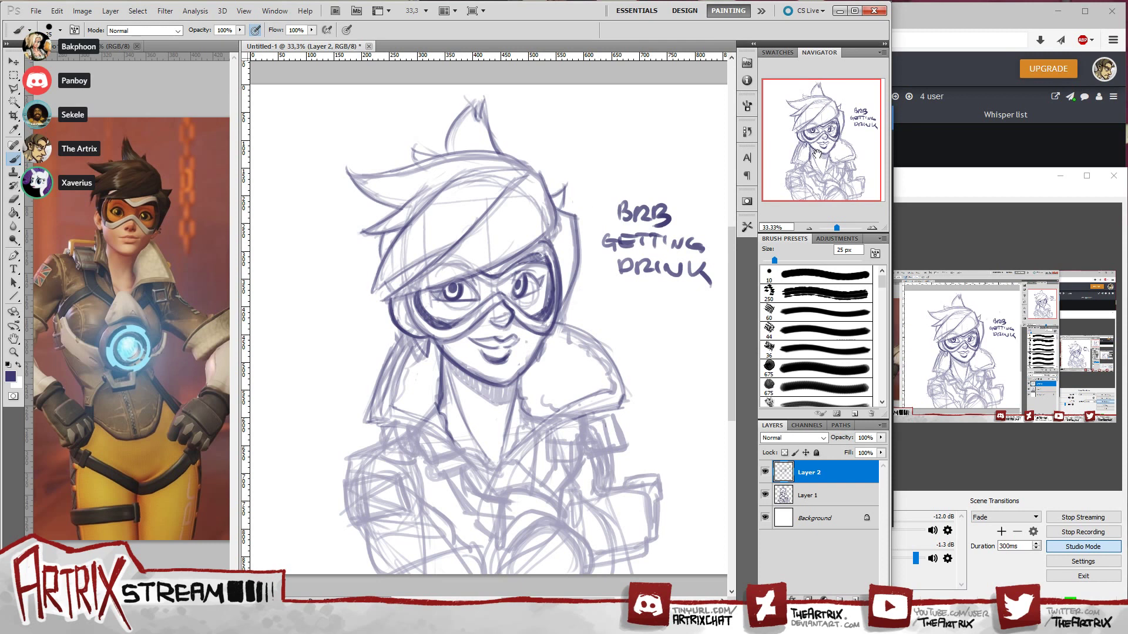
drag(817, 153, 816, 160)
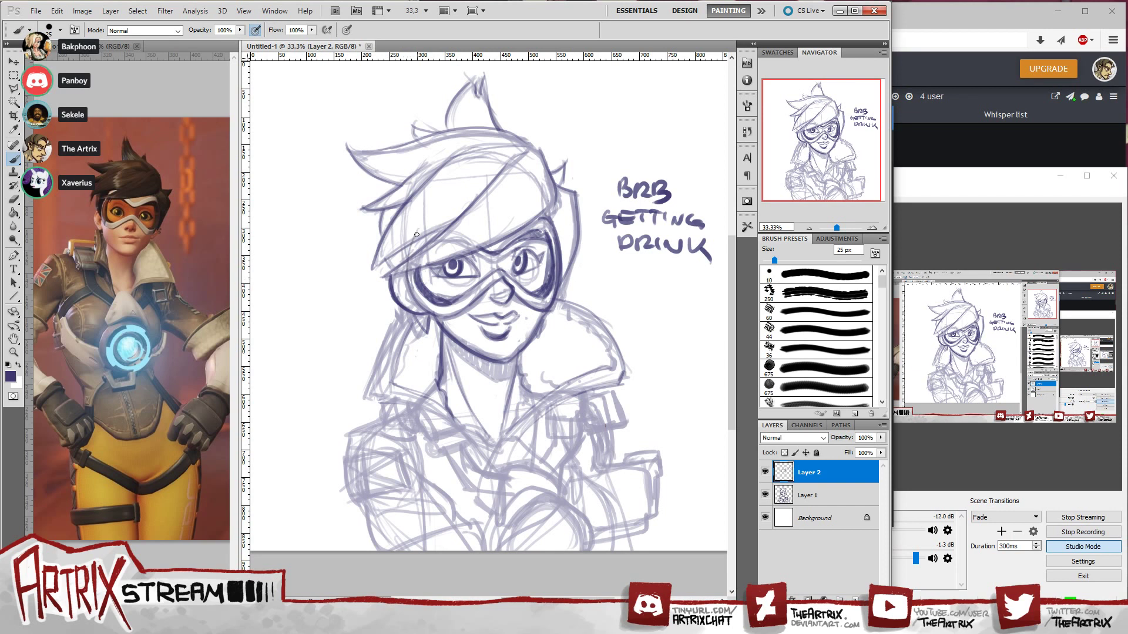
drag(407, 268, 416, 229)
- Flip the canvas horizontally and strengthen the jaw and neck lines in the mirrored view
key(ctrl+shift+h)
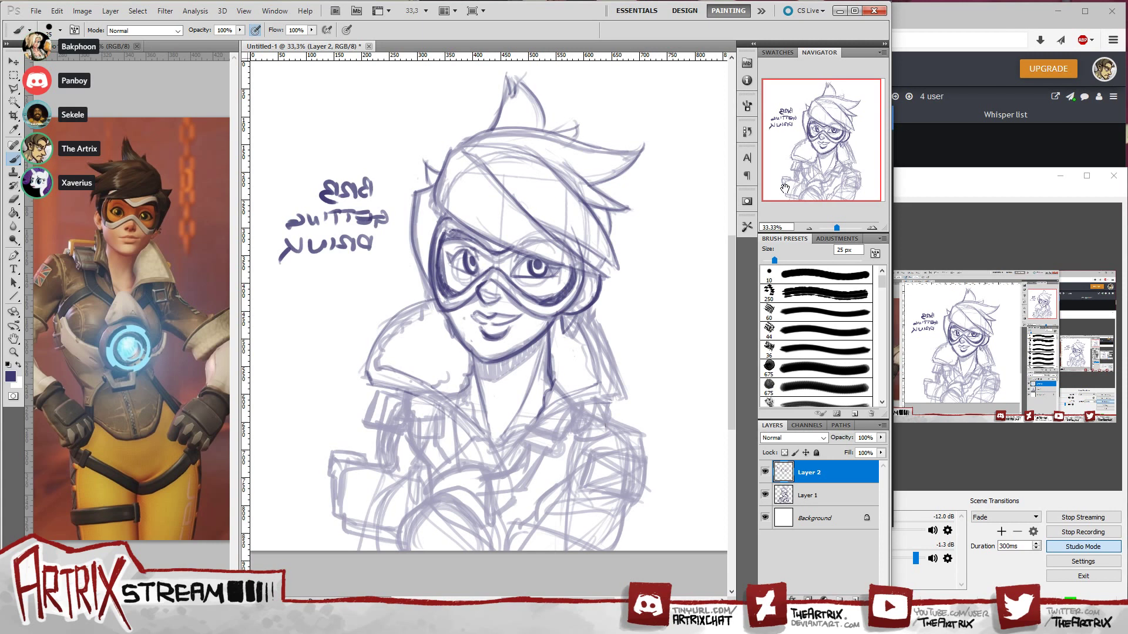
mouse_move(449, 320)
mouse_down()
mouse_move(488, 362)
mouse_move(487, 379)
mouse_move(537, 336)
mouse_up()
key(ctrl+z)
key(ctrl+z)
mouse_move(499, 380)
mouse_down()
mouse_move(544, 341)
mouse_move(550, 372)
mouse_up()
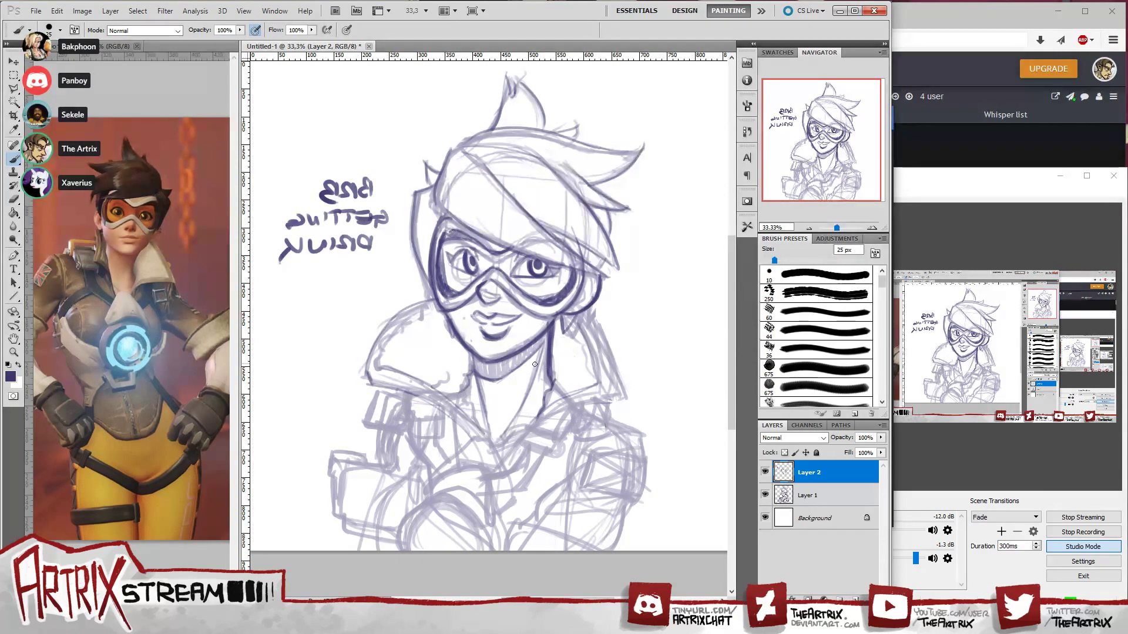
mouse_move(477, 355)
mouse_down()
mouse_move(475, 375)
mouse_move(505, 378)
mouse_up()
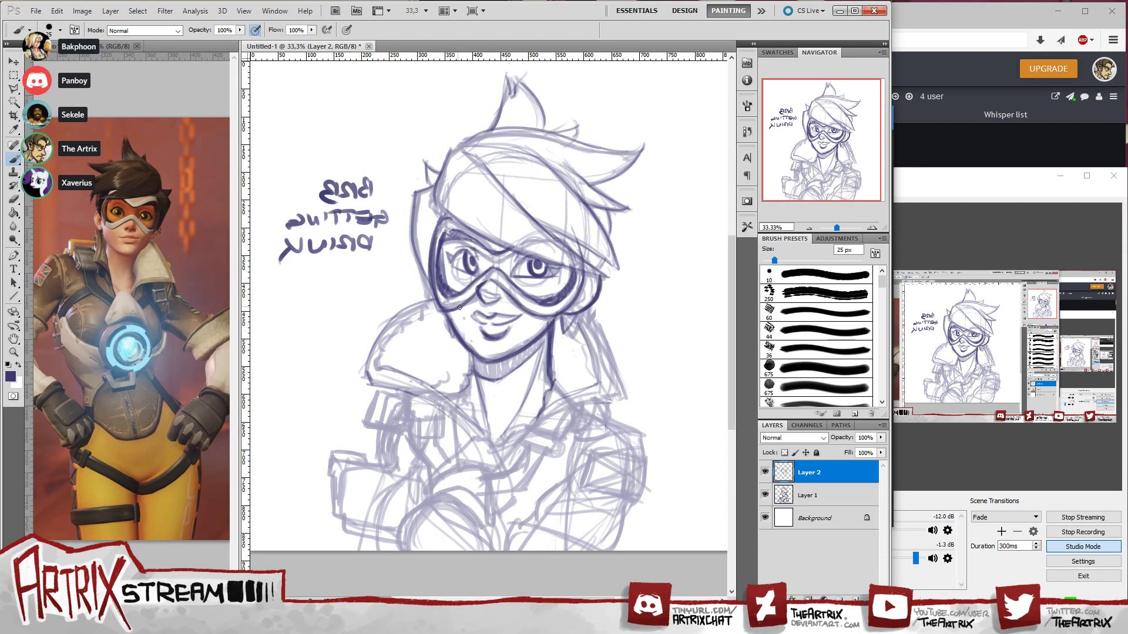
- Touch up the goggles' lower rims and darken the side of the neck below the ear
drag(460, 309, 476, 295)
drag(524, 292, 541, 299)
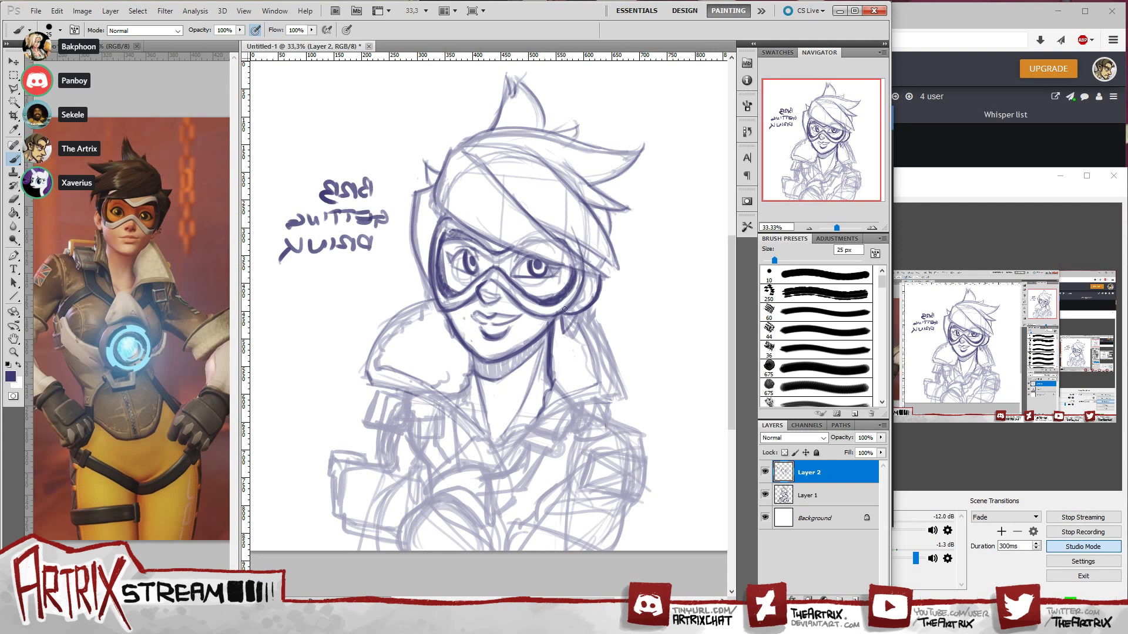
drag(580, 274, 569, 302)
mouse_move(575, 238)
mouse_down()
mouse_move(581, 258)
mouse_move(574, 237)
mouse_up()
key(ctrl+z)
mouse_move(568, 312)
mouse_down()
mouse_move(602, 280)
mouse_move(598, 290)
mouse_up()
key(ctrl+z)
key(ctrl+z)
key(ctrl+z)
drag(552, 329, 549, 360)
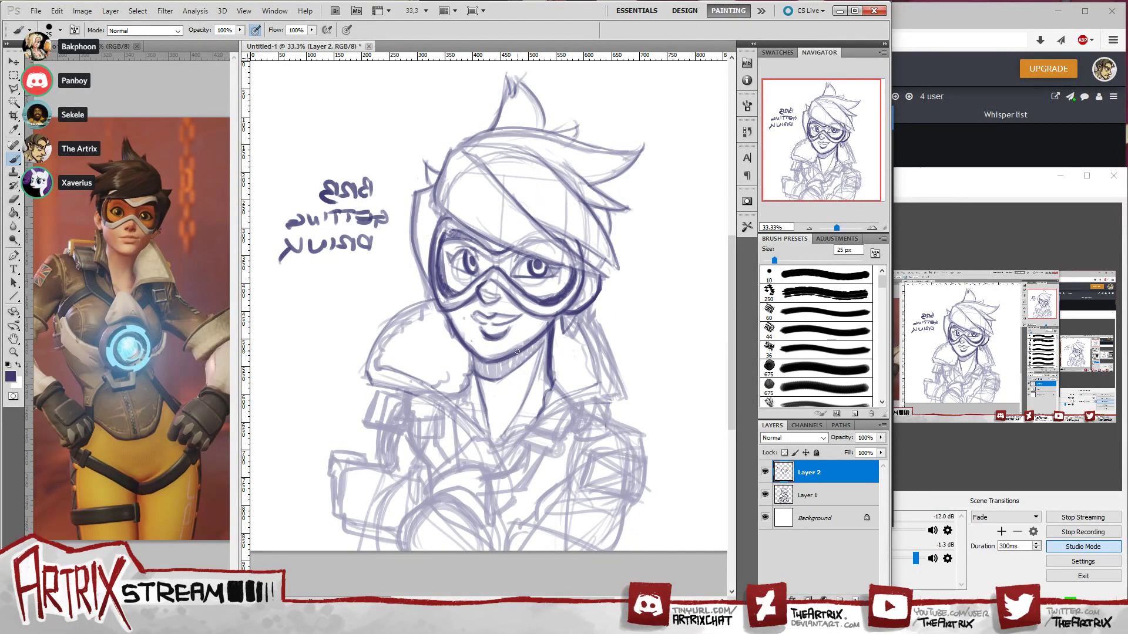
drag(470, 379, 466, 394)
drag(466, 389, 471, 416)
key(ctrl+alt+z)
key(ctrl+alt+z)
key(ctrl+alt+z)
drag(467, 375, 476, 427)
key(ctrl+alt+z)
key(ctrl+alt+z)
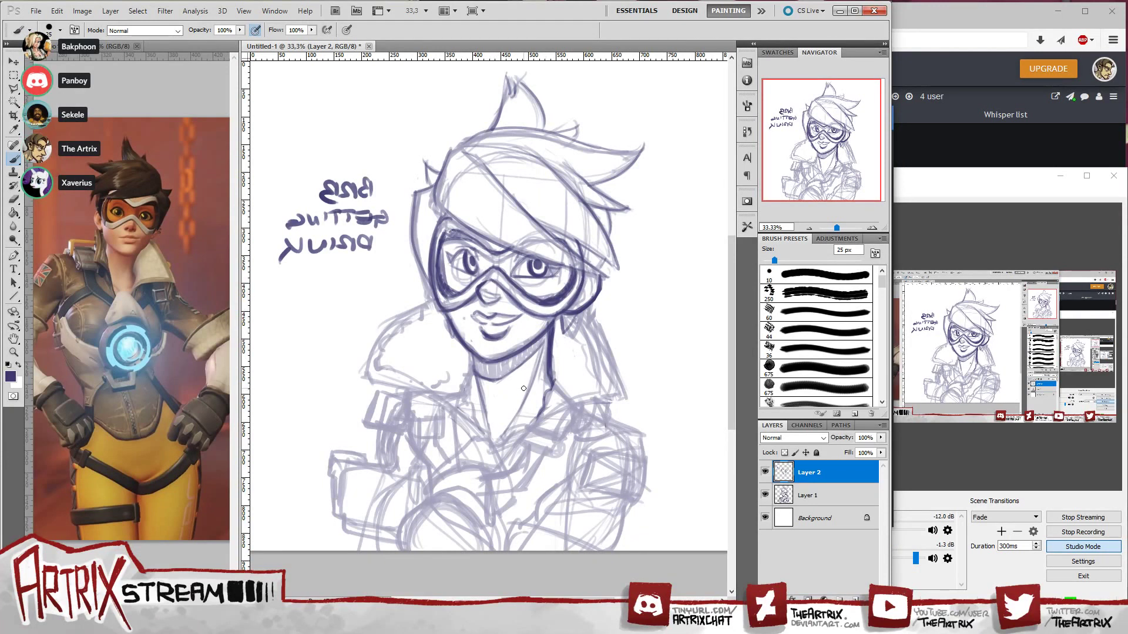
- Flip the canvas horizontally back and redraw the jaw line from the ear to the chin
key(ctrl+shift+h)
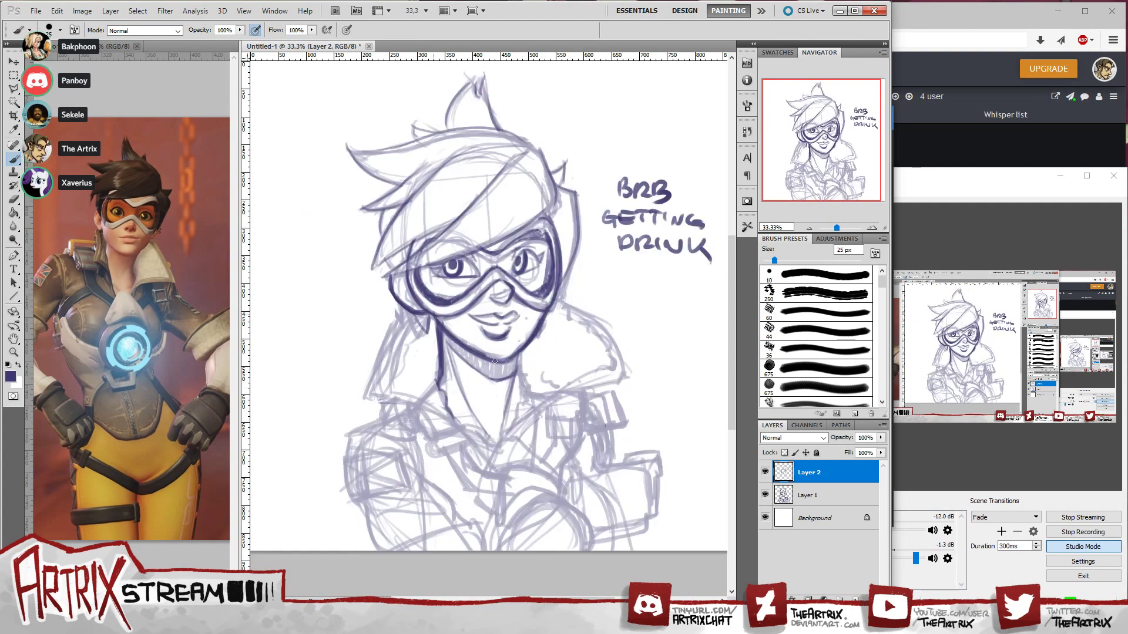
drag(433, 317, 495, 363)
key(ctrl+z)
drag(433, 318, 498, 364)
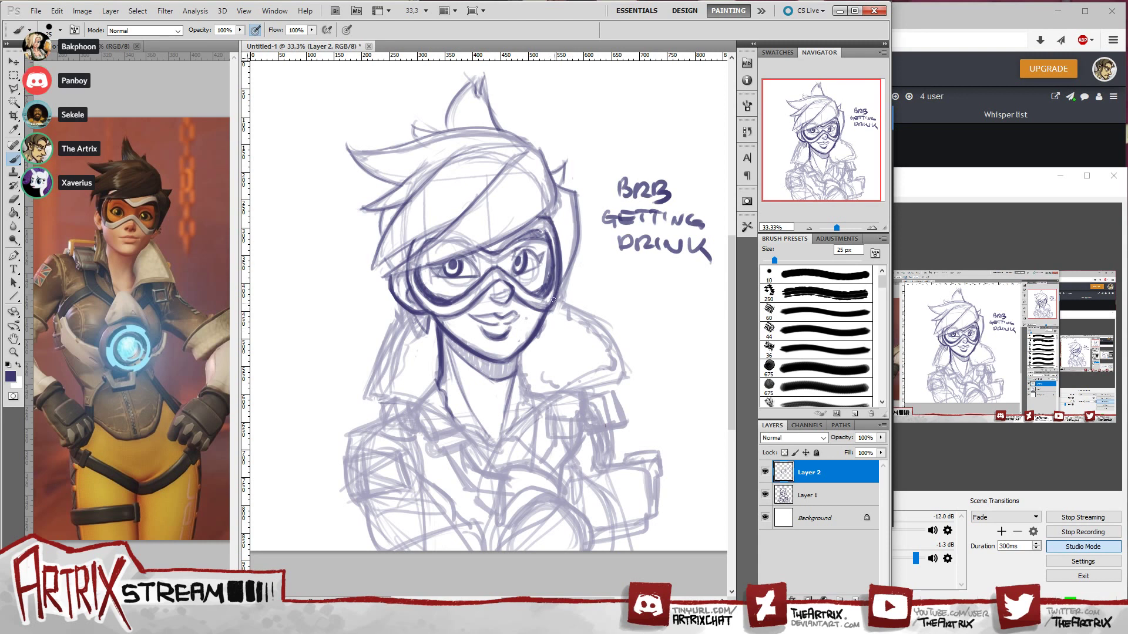
- Draw bold contours along the far side of the head and over the top of the swept-back hair
drag(553, 300, 576, 248)
mouse_move(548, 210)
mouse_down()
mouse_move(555, 184)
mouse_move(530, 141)
mouse_move(490, 129)
mouse_move(414, 142)
mouse_up()
key(ctrl+z)
key(ctrl+z)
drag(344, 145, 520, 132)
key(ctrl+z)
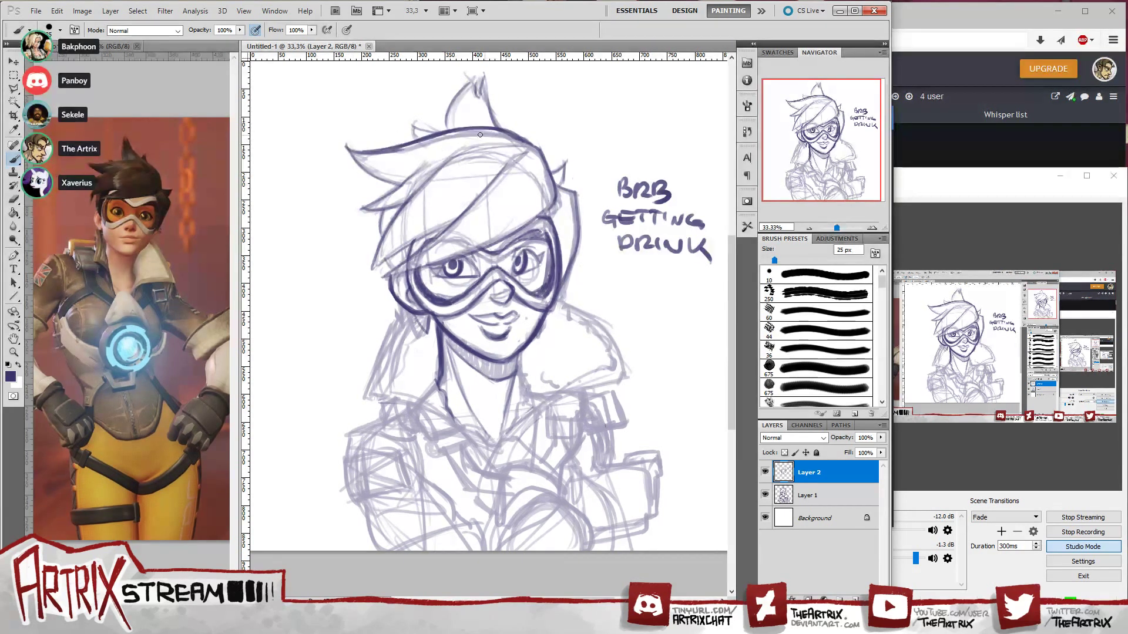
- Add a short bold stroke under the pointed tip of the swept-back hair
mouse_move(346, 150)
mouse_down()
mouse_move(377, 179)
mouse_move(384, 165)
mouse_move(355, 159)
mouse_move(371, 162)
mouse_up()
key(ctrl+z)
key(ctrl+z)
key(ctrl+z)
key(ctrl+z)
key(ctrl+alt+z)
key(ctrl+alt+z)
key(ctrl+alt+z)
key(ctrl+z)
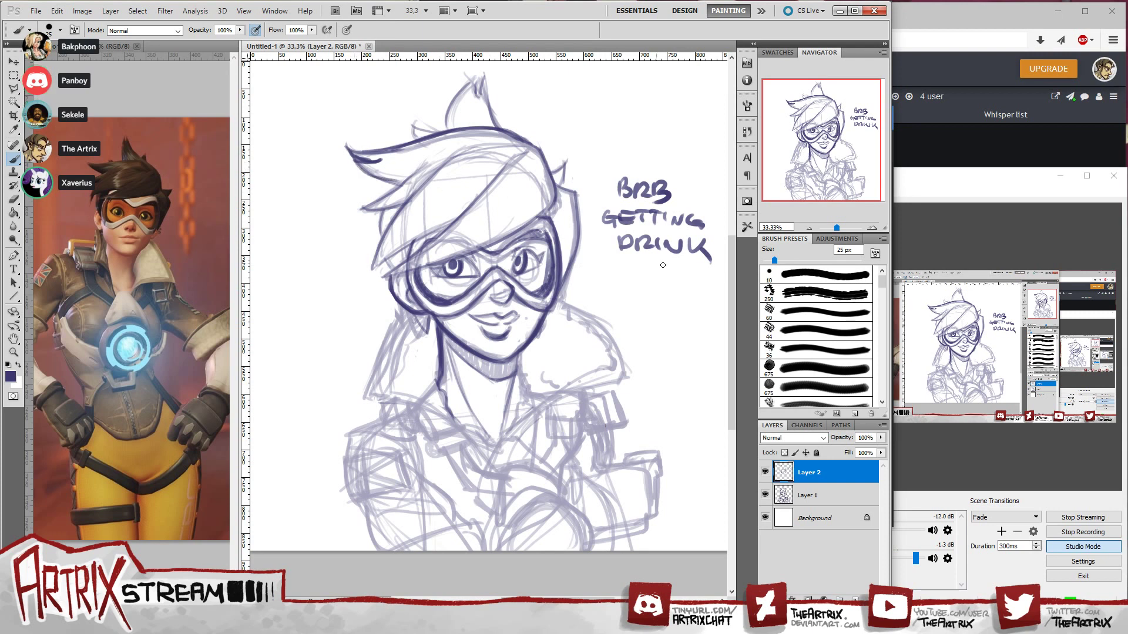
- Outline the upright hair spike on the crown of the head with bold strokes
scroll(443, 146, up, 2)
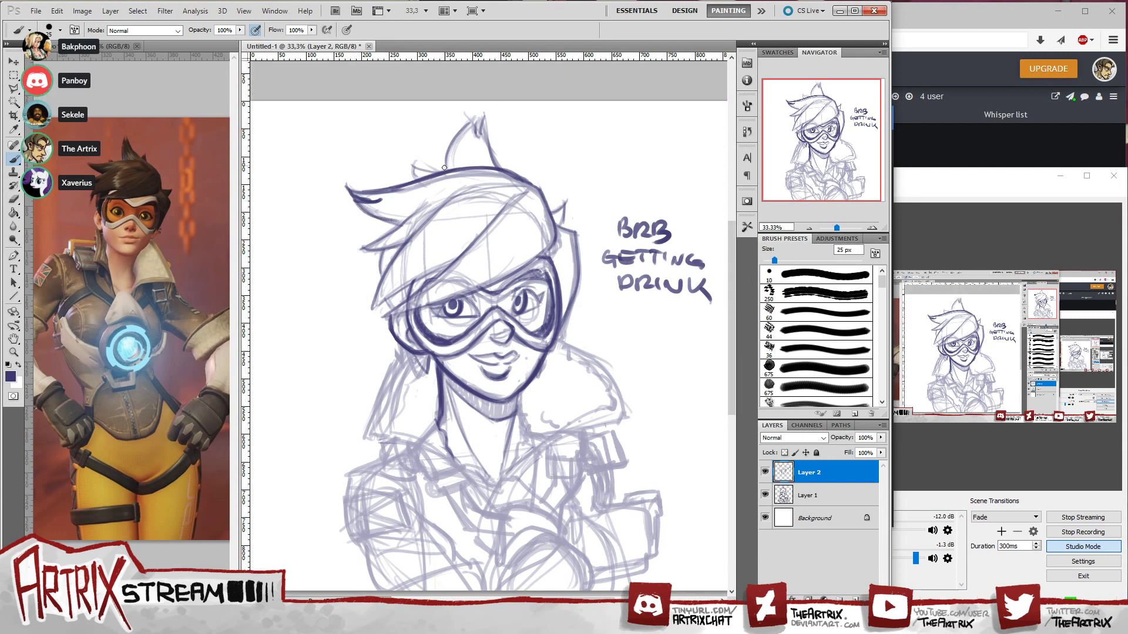
drag(444, 168, 472, 117)
key(ctrl+z)
mouse_move(445, 170)
mouse_down()
mouse_move(487, 112)
mouse_move(498, 165)
mouse_move(486, 136)
mouse_move(500, 169)
mouse_up()
key(ctrl+z)
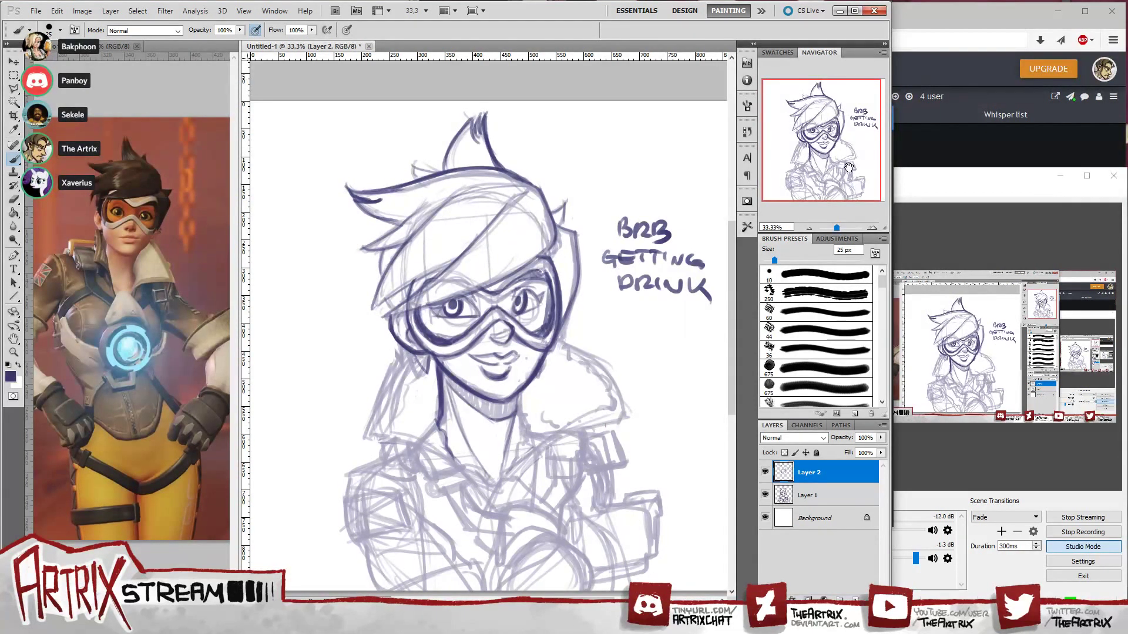
- Darken the lower hair spikes sweeping back from the forehead down toward the temple
drag(849, 167, 819, 168)
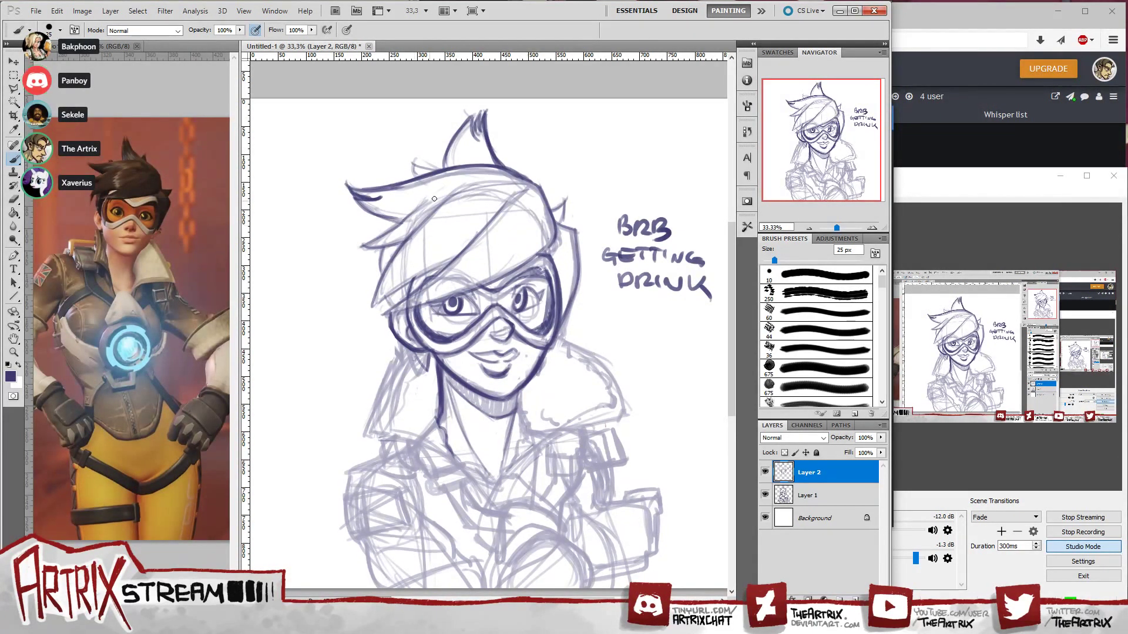
drag(431, 198, 363, 249)
key(ctrl+alt+z)
key(ctrl+alt+z)
drag(397, 248, 371, 309)
mouse_move(421, 220)
mouse_down()
mouse_move(375, 286)
mouse_move(405, 241)
mouse_up()
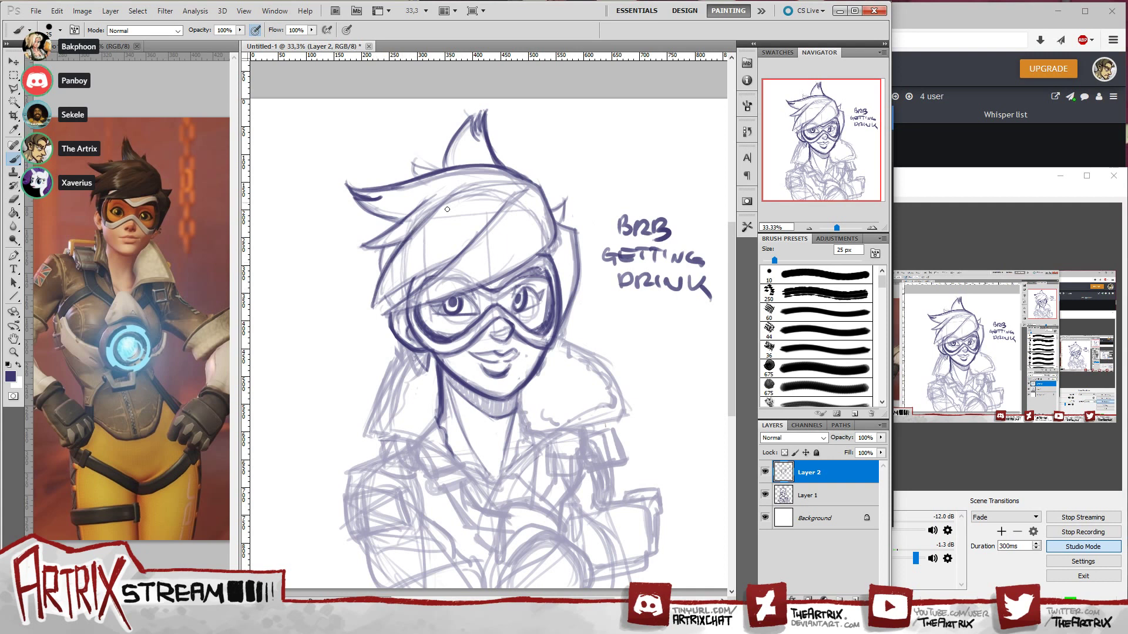
- Strengthen the lower edge of the fringe from the temple across the forehead above the goggles
mouse_move(377, 307)
mouse_down()
mouse_move(450, 261)
mouse_move(430, 271)
mouse_up()
drag(383, 300, 450, 263)
drag(385, 314, 475, 236)
mouse_move(382, 314)
mouse_down()
mouse_move(500, 273)
mouse_move(477, 288)
mouse_move(518, 267)
mouse_up()
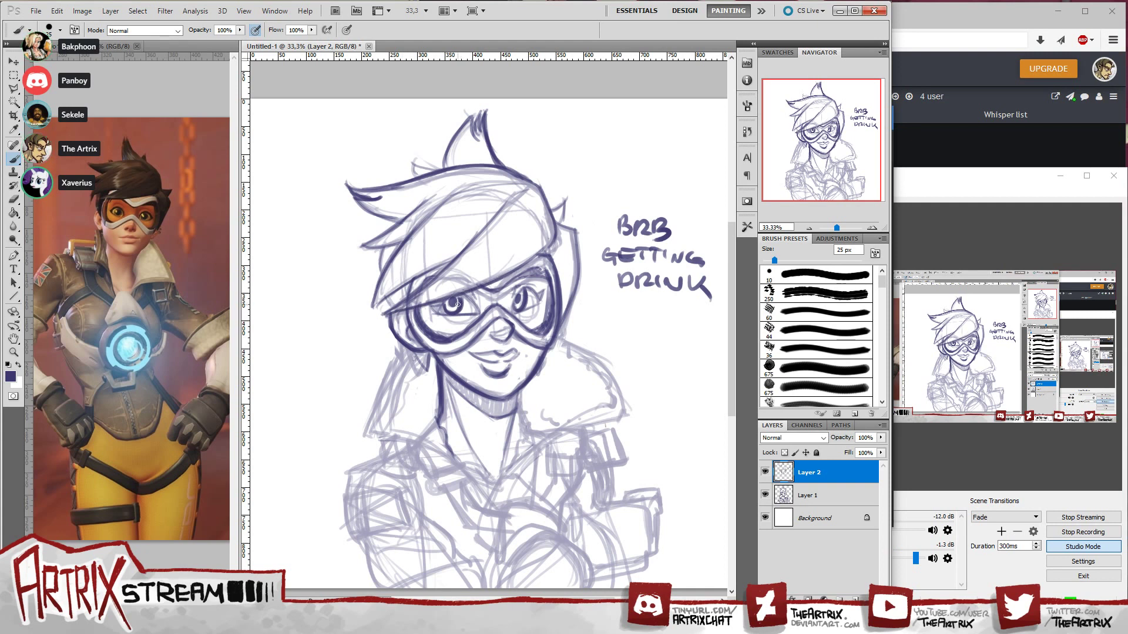
- Darken the hair edges around the ear and outline the small tuft on the far side of the head
drag(384, 242, 383, 310)
mouse_move(430, 352)
mouse_down()
mouse_move(410, 375)
mouse_move(424, 374)
mouse_up()
mouse_move(551, 214)
mouse_down()
mouse_move(576, 229)
mouse_move(579, 258)
mouse_move(551, 338)
mouse_move(577, 264)
mouse_up()
key(ctrl+z)
mouse_move(551, 212)
mouse_down()
mouse_move(566, 199)
mouse_move(560, 224)
mouse_up()
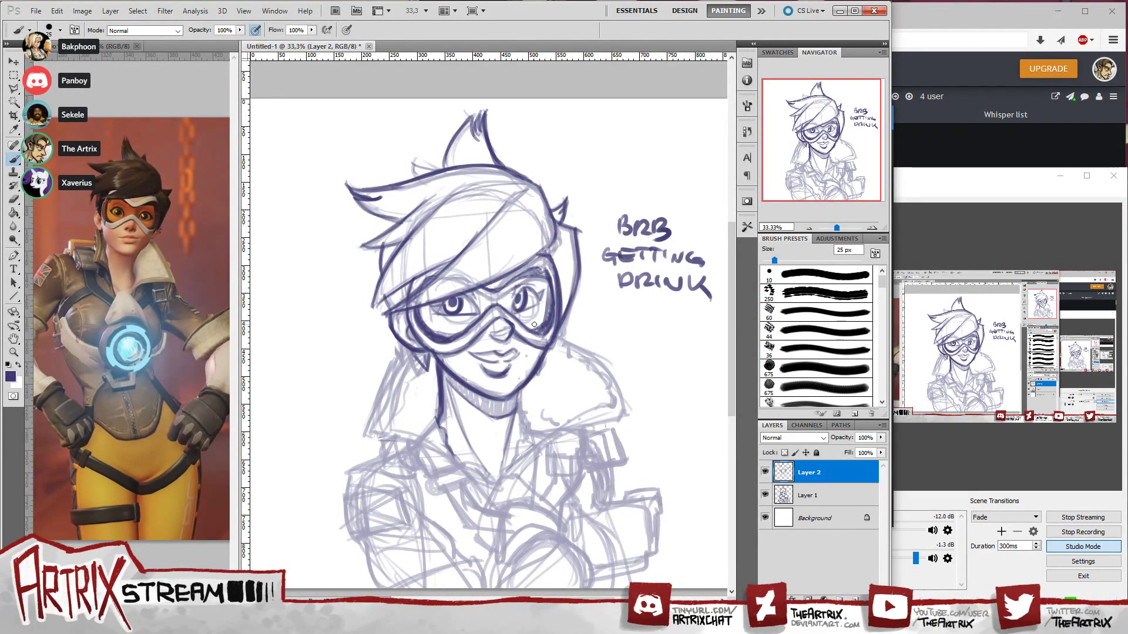
- Thicken the line running from the cheek below the ear down the neck
scroll(558, 276, down, 2)
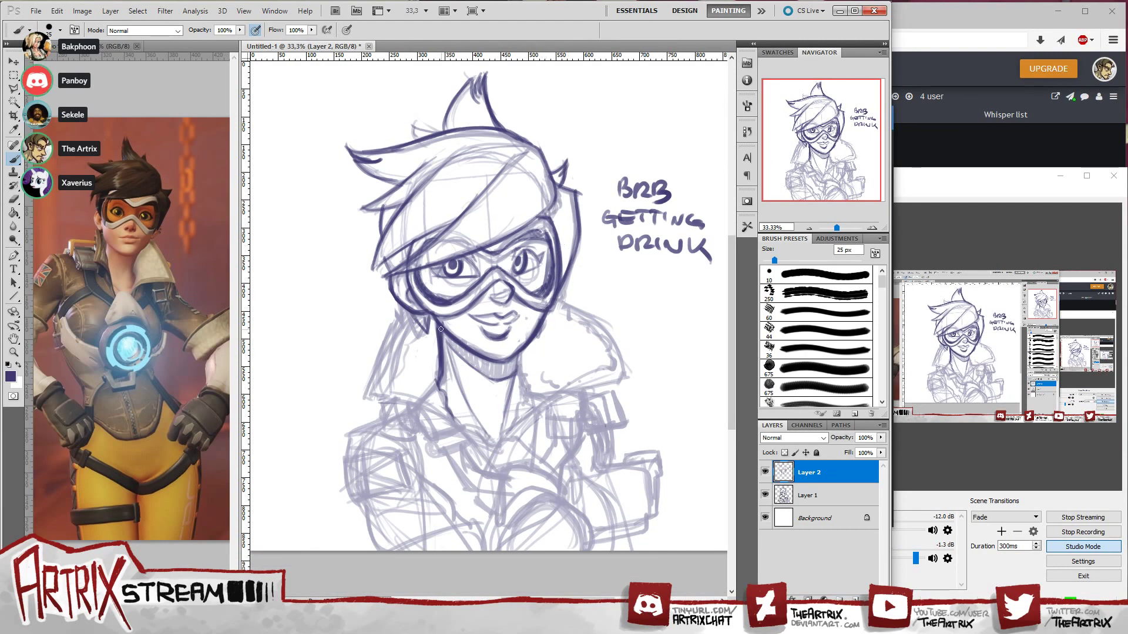
mouse_move(435, 318)
mouse_down()
mouse_move(434, 387)
mouse_move(440, 354)
mouse_up()
mouse_move(383, 341)
mouse_down()
mouse_move(364, 398)
mouse_move(398, 308)
mouse_up()
key(ctrl+z)
key(ctrl+z)
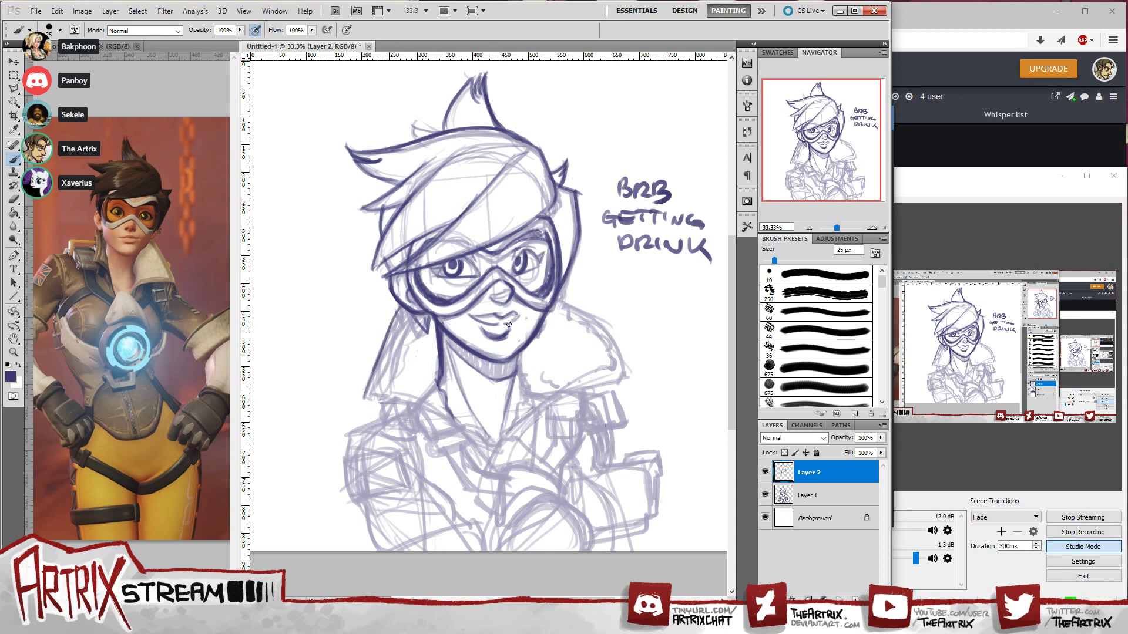
drag(556, 297, 639, 371)
key(ctrl+z)
key(ctrl+z)
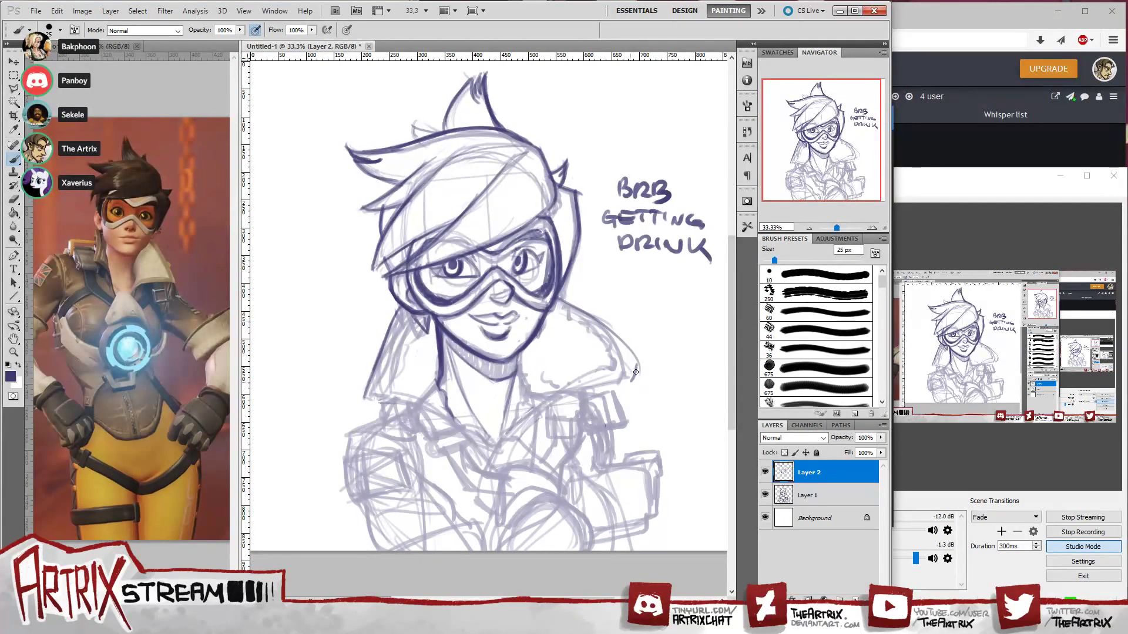
key(ctrl+alt+z)
key(ctrl+alt+z)
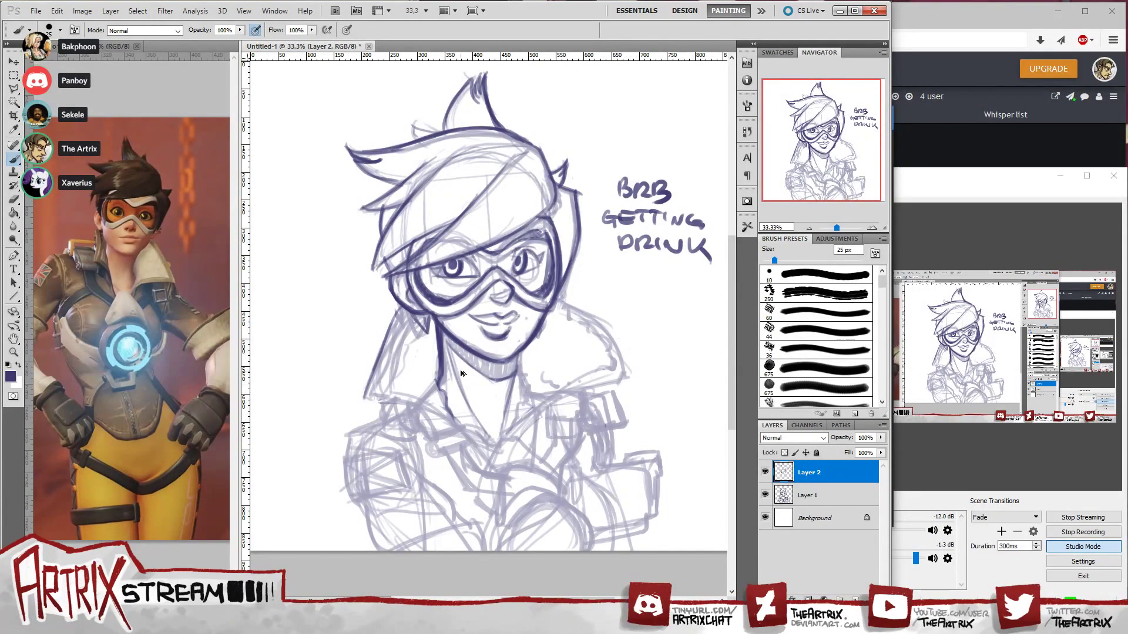
key(ctrl+alt+z)
key(ctrl+alt+z)
mouse_move(399, 303)
mouse_down()
mouse_move(364, 401)
mouse_move(385, 321)
mouse_up()
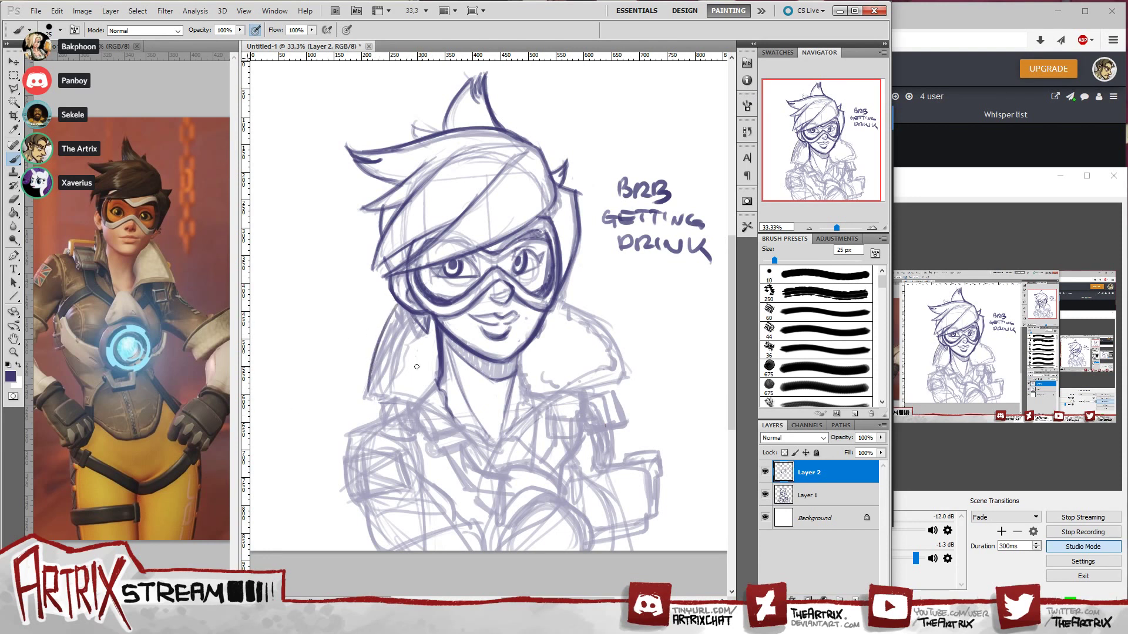
drag(370, 384, 395, 305)
key(ctrl+alt+z)
drag(369, 389, 395, 304)
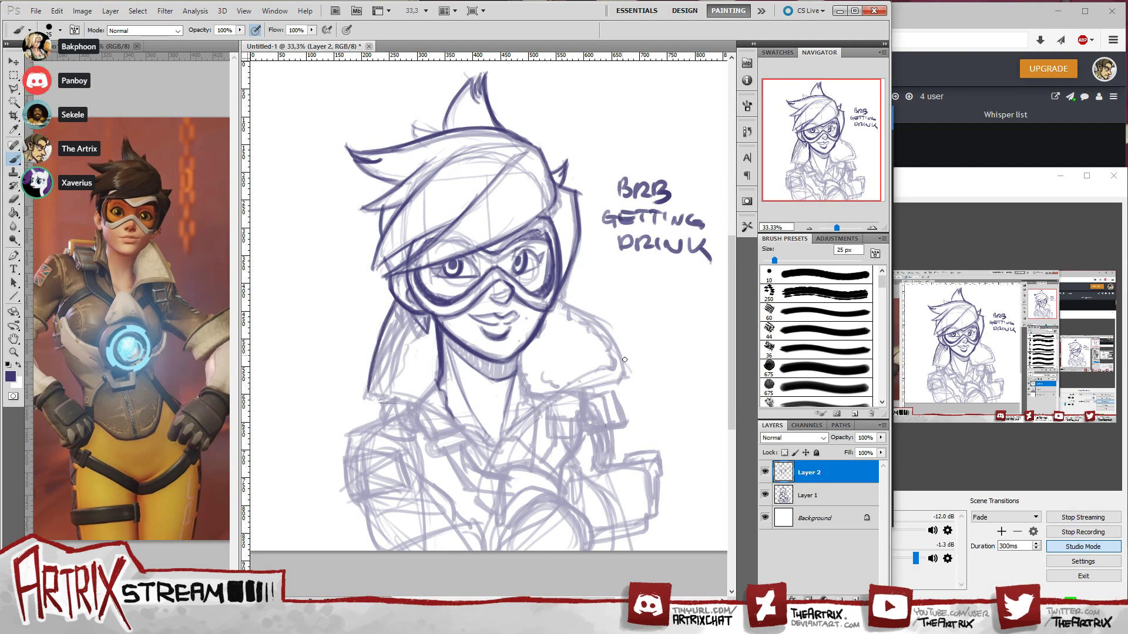
drag(627, 369, 561, 303)
key(ctrl+z)
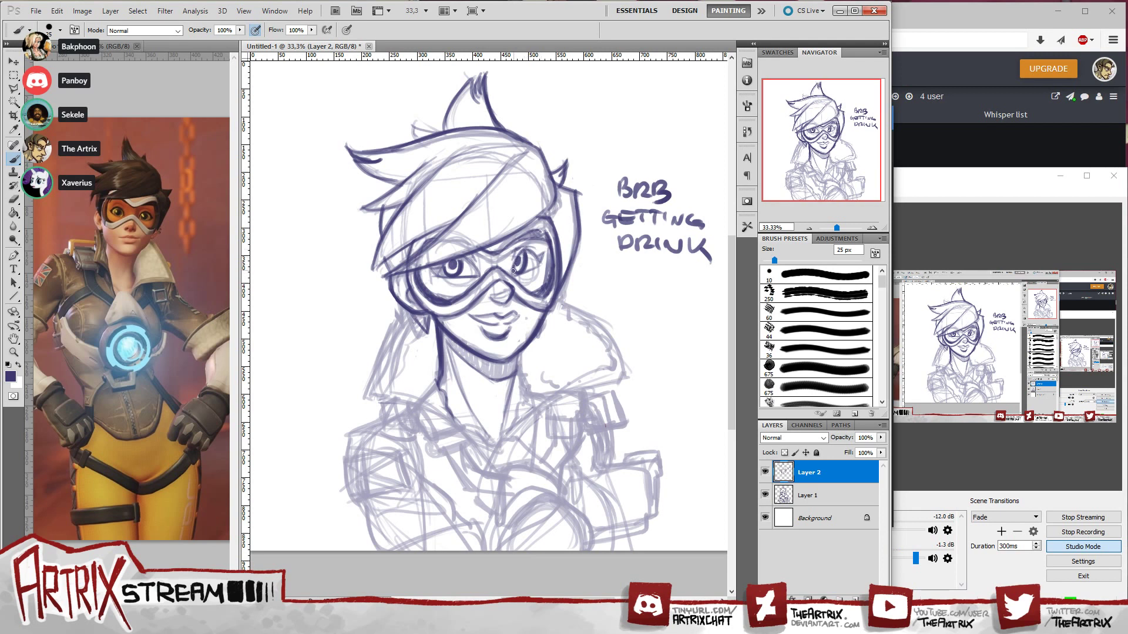
- Darken the upper lash lines and outer eyelashes of the eyes inside the goggles
drag(518, 253, 541, 261)
drag(545, 252, 536, 263)
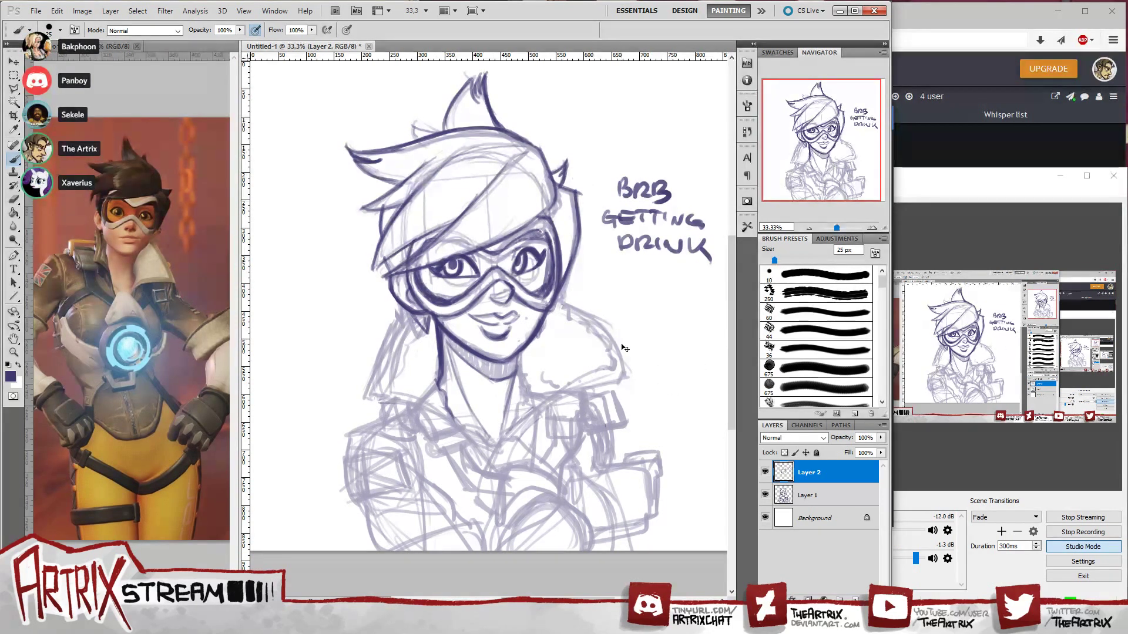
- Mirror the canvas horizontally to check the face's proportions, and flip it back
key(ctrl+shift+h)
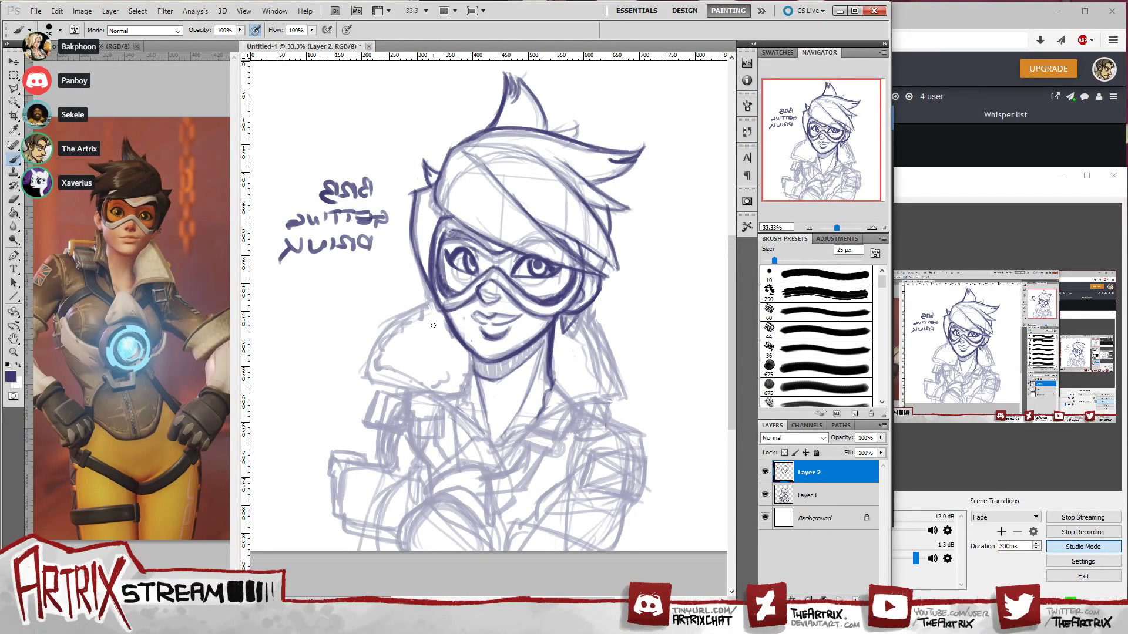
click(846, 138)
key(ctrl+shift+h)
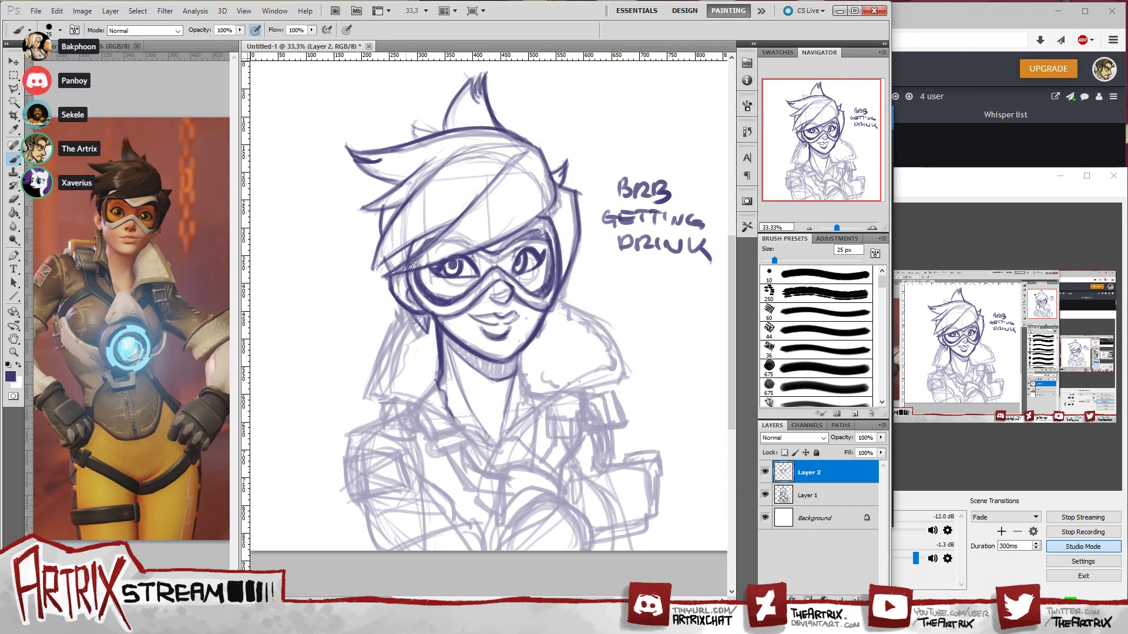
- Draw long sweeping strand lines through the fringe from the temple up toward the crown
mouse_move(392, 270)
mouse_down()
mouse_move(474, 247)
mouse_move(518, 175)
mouse_up()
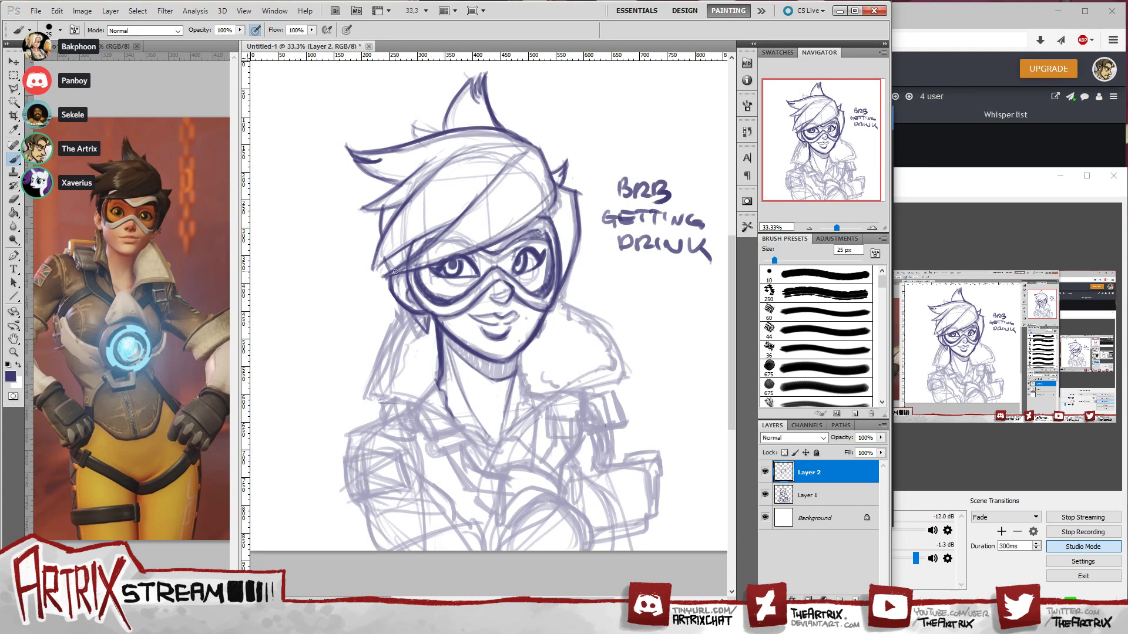
drag(467, 251, 533, 175)
drag(411, 260, 542, 170)
key(ctrl+z)
drag(421, 259, 527, 162)
key(ctrl+z)
drag(436, 254, 531, 145)
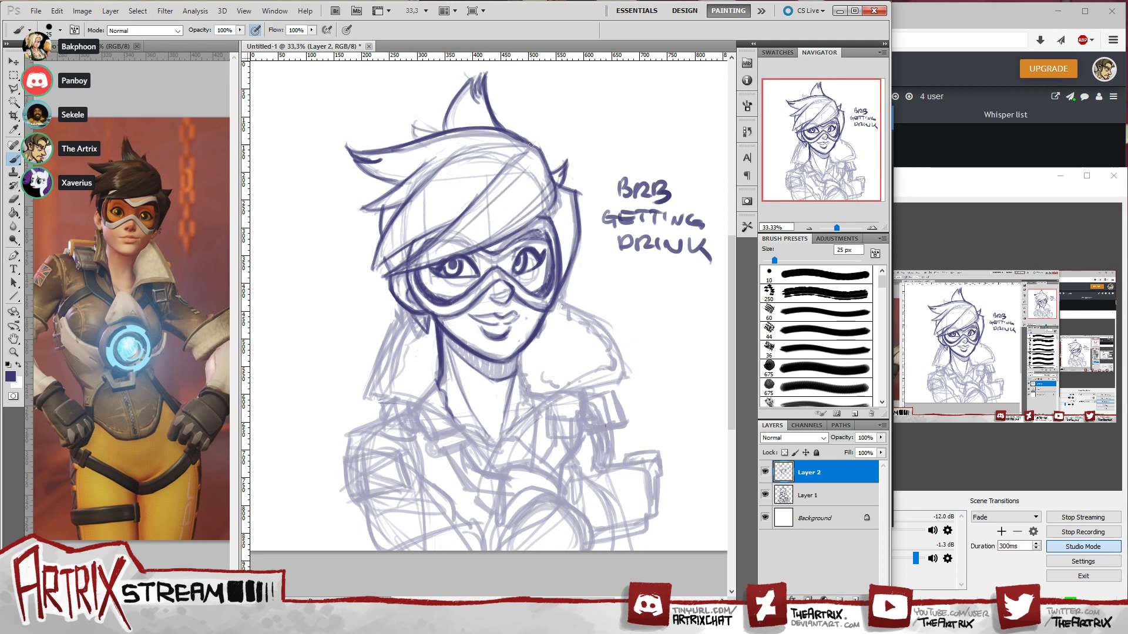
- Redraw the fringe's sweeping strand lines with darker strokes from the temple up toward the crown
key(ctrl+z)
drag(419, 259, 550, 159)
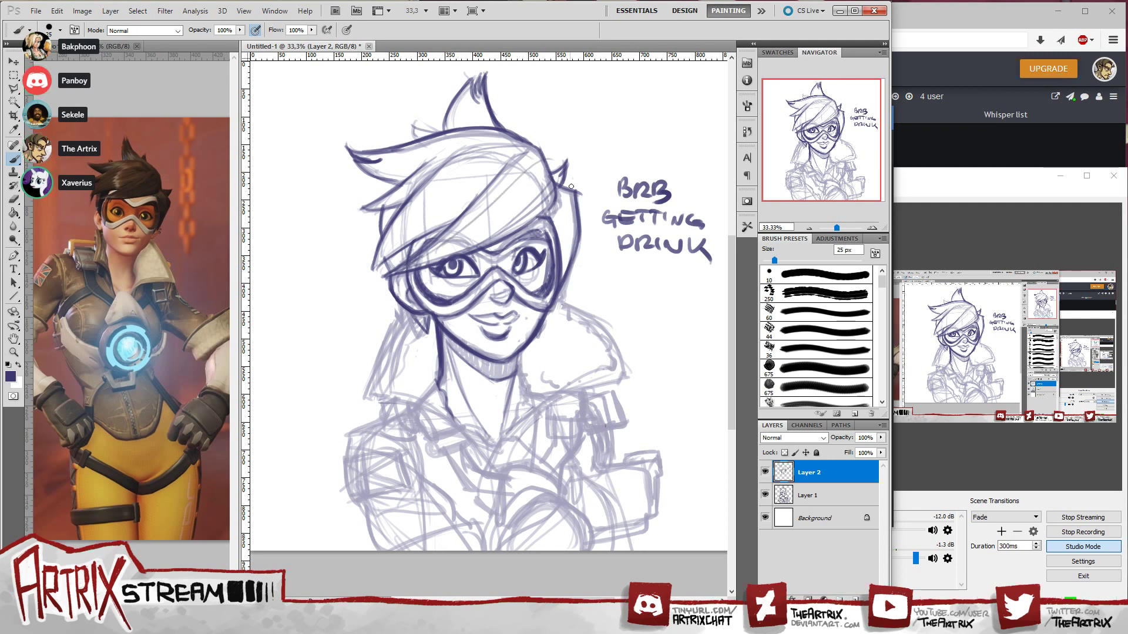
key(ctrl+z)
mouse_move(421, 262)
mouse_down()
mouse_move(515, 181)
mouse_move(549, 195)
mouse_up()
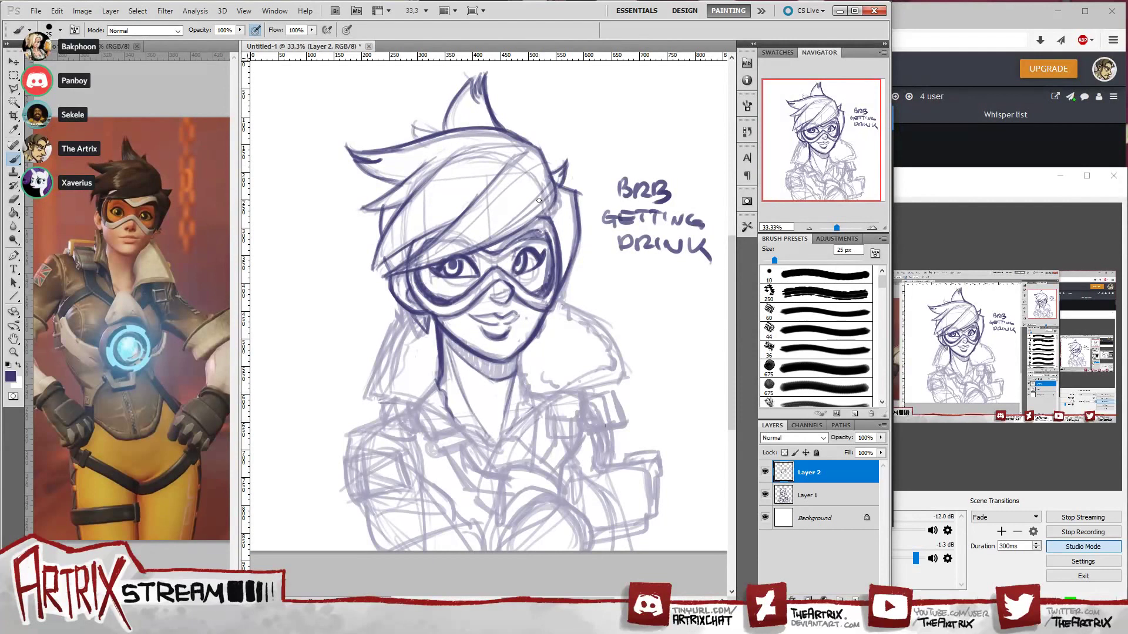
mouse_move(509, 160)
mouse_down()
mouse_move(392, 231)
mouse_move(370, 276)
mouse_move(492, 159)
mouse_up()
key(ctrl+z)
key(ctrl+z)
key(ctrl+z)
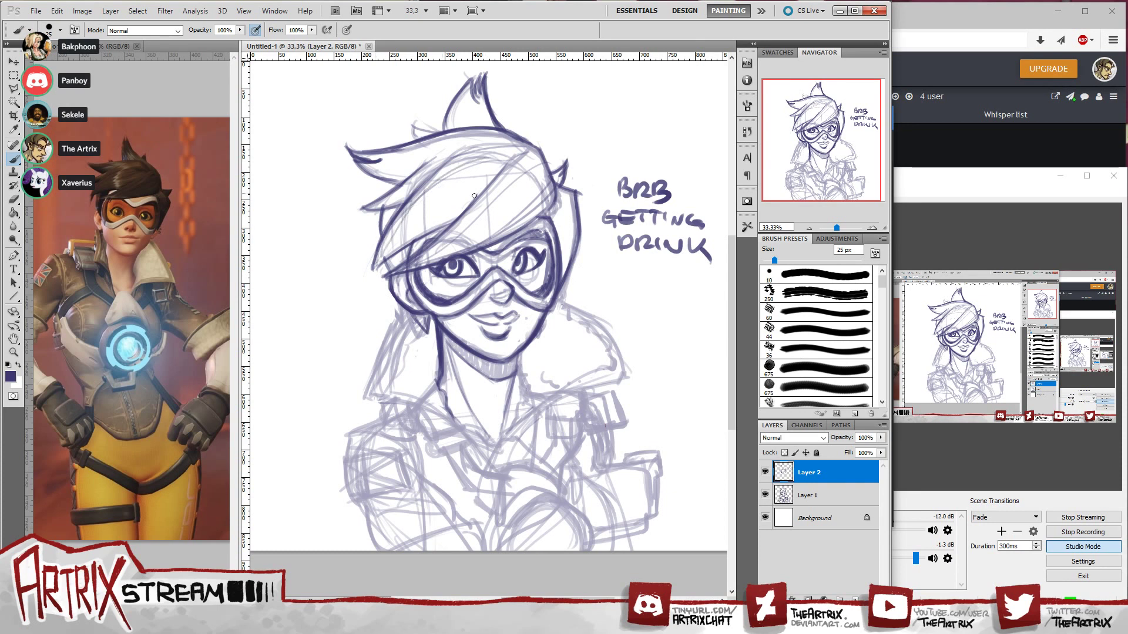
key(ctrl+z)
drag(379, 263, 483, 157)
drag(380, 259, 462, 201)
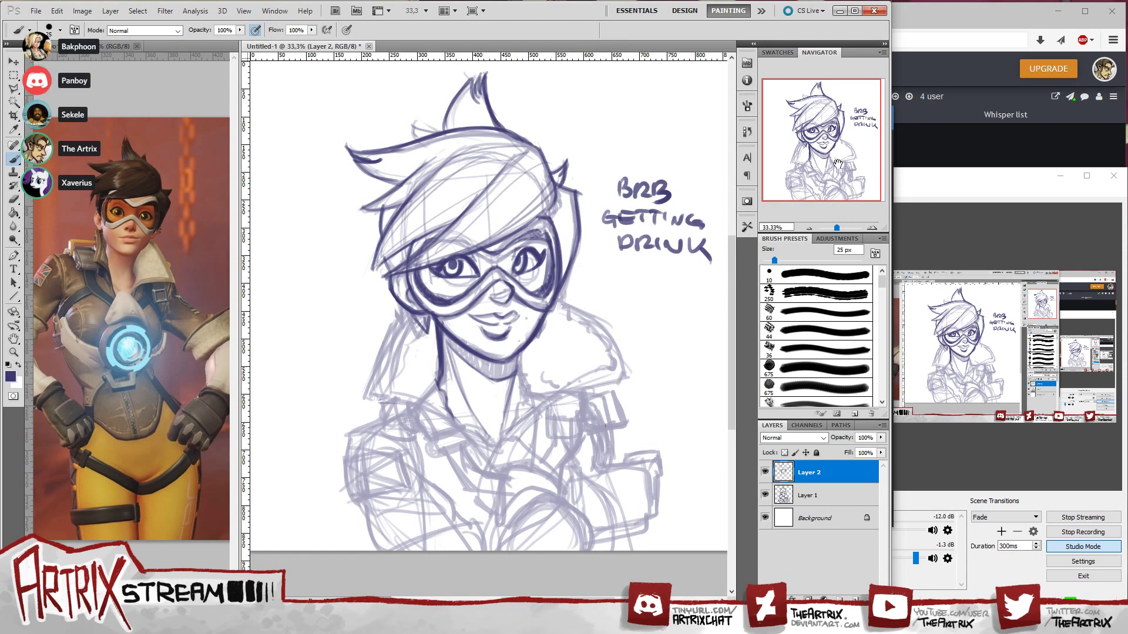
- Darken the top hair contour from the side spike to the crown, and both sides of the upright tuft
mouse_move(837, 164)
mouse_down()
mouse_move(818, 141)
mouse_move(806, 162)
mouse_move(823, 151)
mouse_up()
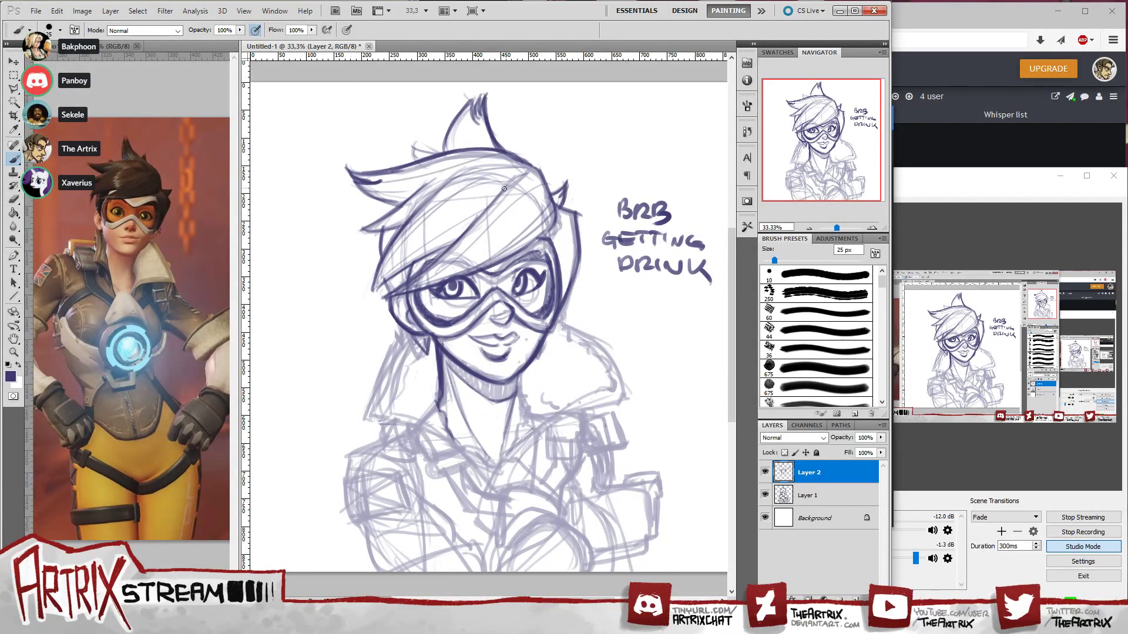
drag(351, 172, 505, 157)
key(ctrl+z)
key(ctrl+z)
drag(376, 185, 497, 158)
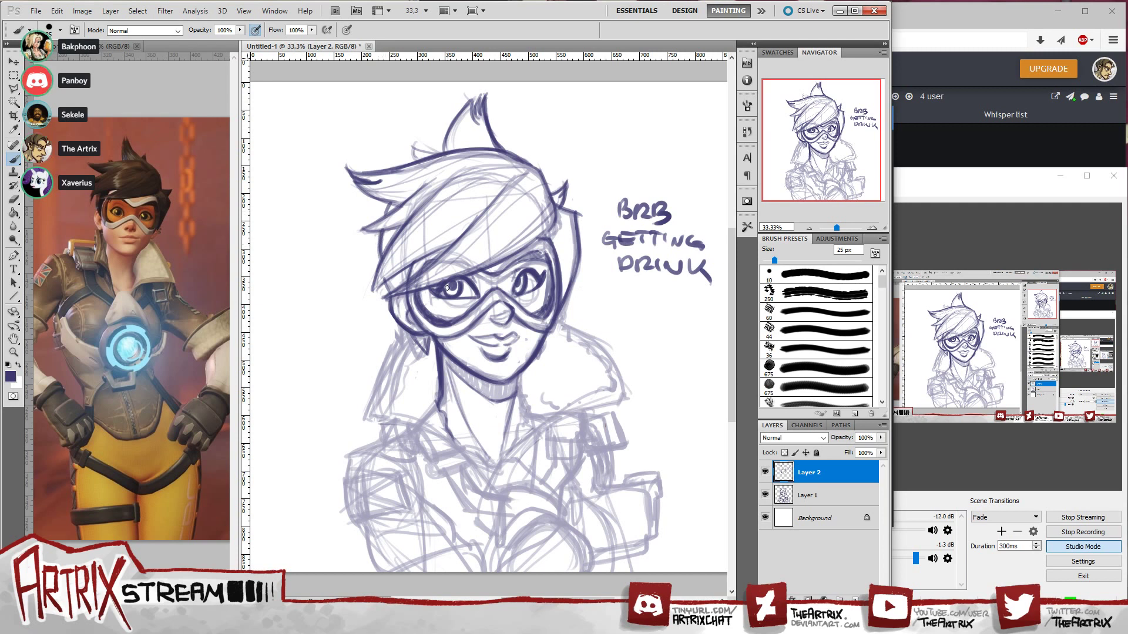
drag(488, 121, 504, 149)
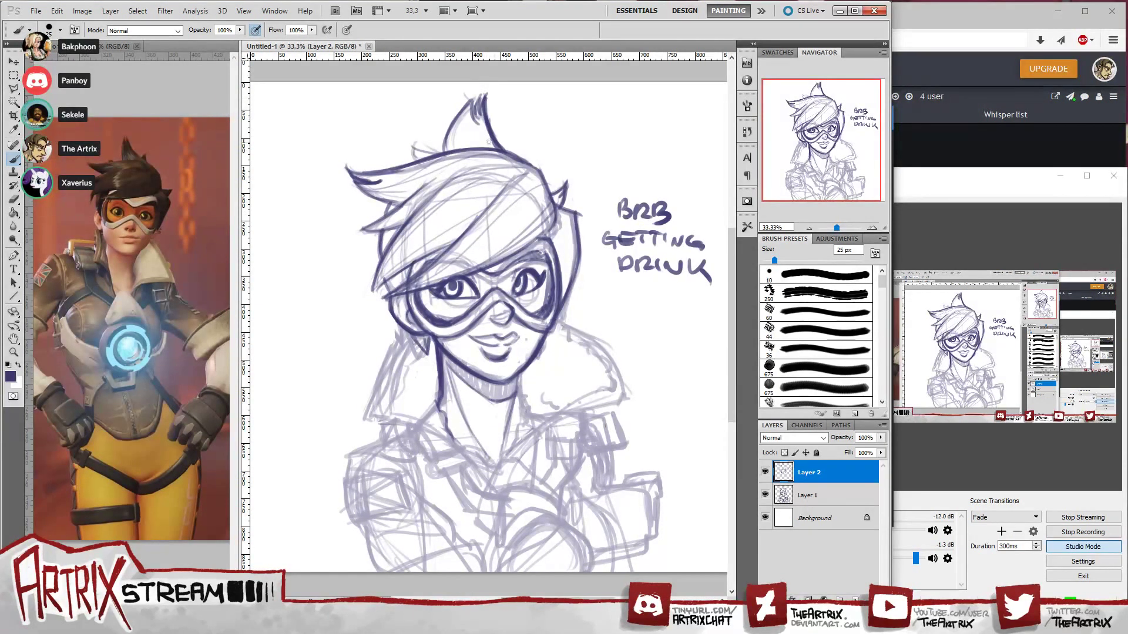
drag(457, 116, 443, 147)
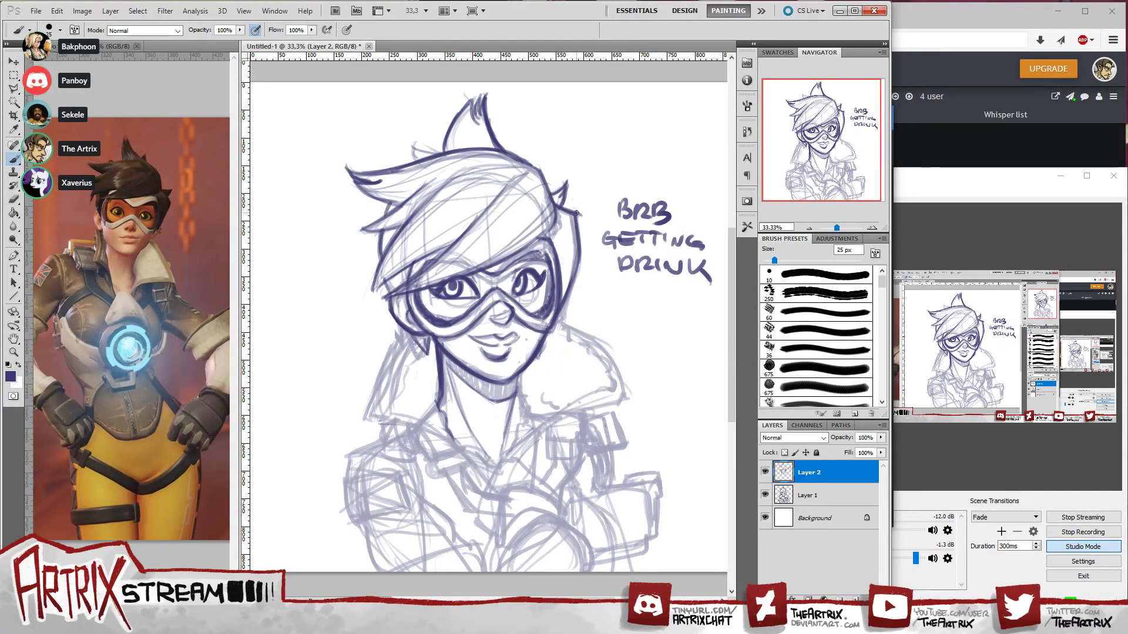
- Darken the back hair outline from the small spike down past the goggles' outer edge
drag(575, 210, 580, 264)
key(ctrl+z)
mouse_move(575, 212)
mouse_down()
mouse_move(580, 256)
mouse_move(565, 295)
mouse_up()
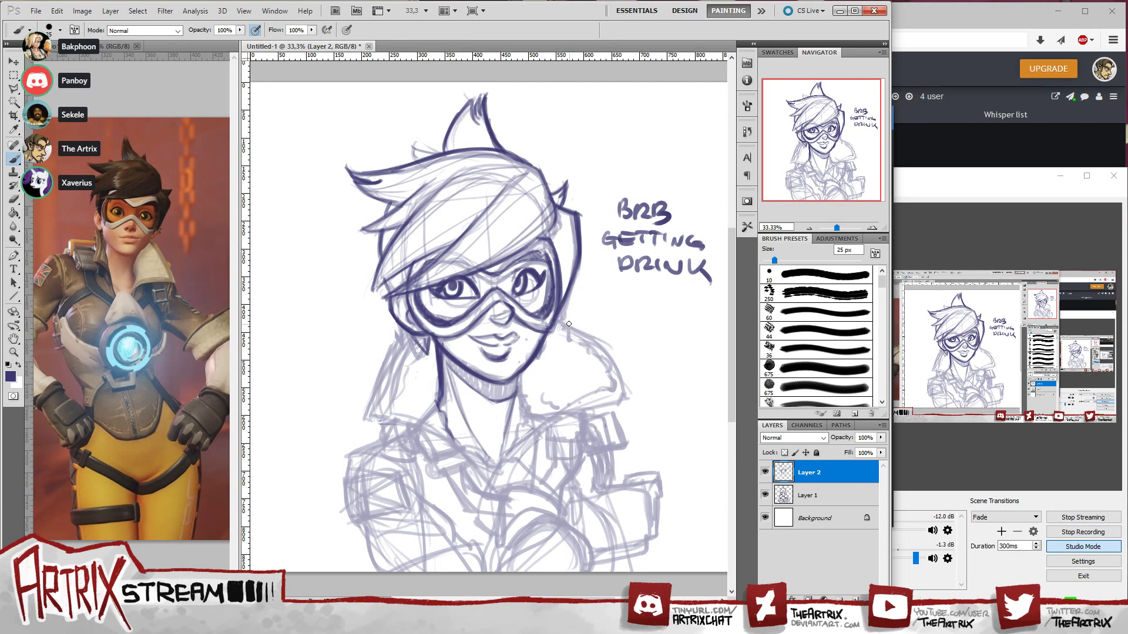
mouse_move(558, 319)
mouse_down()
mouse_move(620, 399)
mouse_move(622, 381)
mouse_move(563, 320)
mouse_up()
drag(399, 326, 366, 411)
key(ctrl+z)
drag(391, 310, 405, 351)
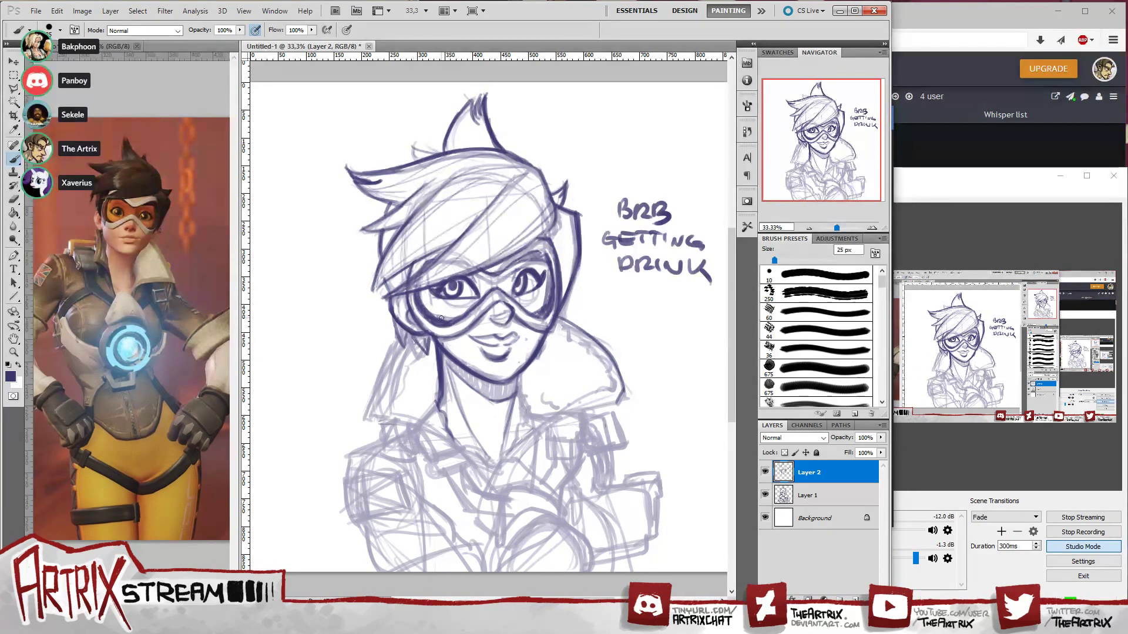
key(ctrl+z)
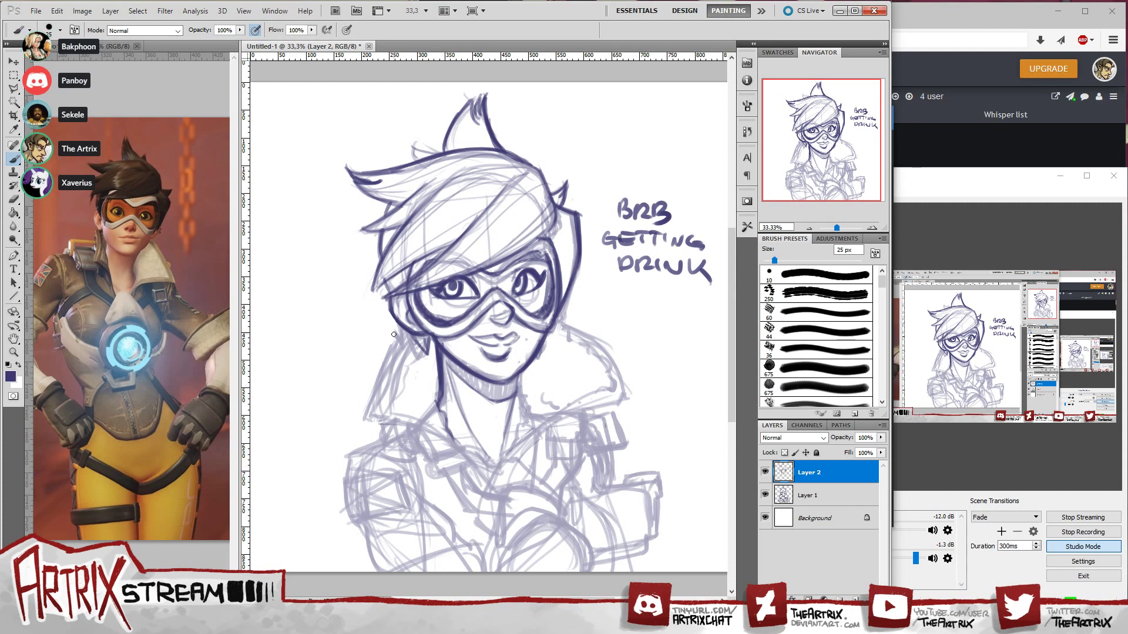
drag(398, 329, 368, 408)
key(ctrl+z)
drag(398, 328, 373, 372)
key(ctrl+z)
mouse_move(368, 411)
mouse_down()
mouse_move(398, 335)
mouse_move(383, 345)
mouse_move(384, 366)
mouse_move(397, 328)
mouse_up()
key(ctrl+z)
key(ctrl+z)
key(ctrl+z)
mouse_move(367, 412)
mouse_down()
mouse_move(399, 354)
mouse_move(374, 385)
mouse_move(370, 412)
mouse_move(402, 328)
mouse_up()
key(ctrl+z)
drag(369, 410, 403, 327)
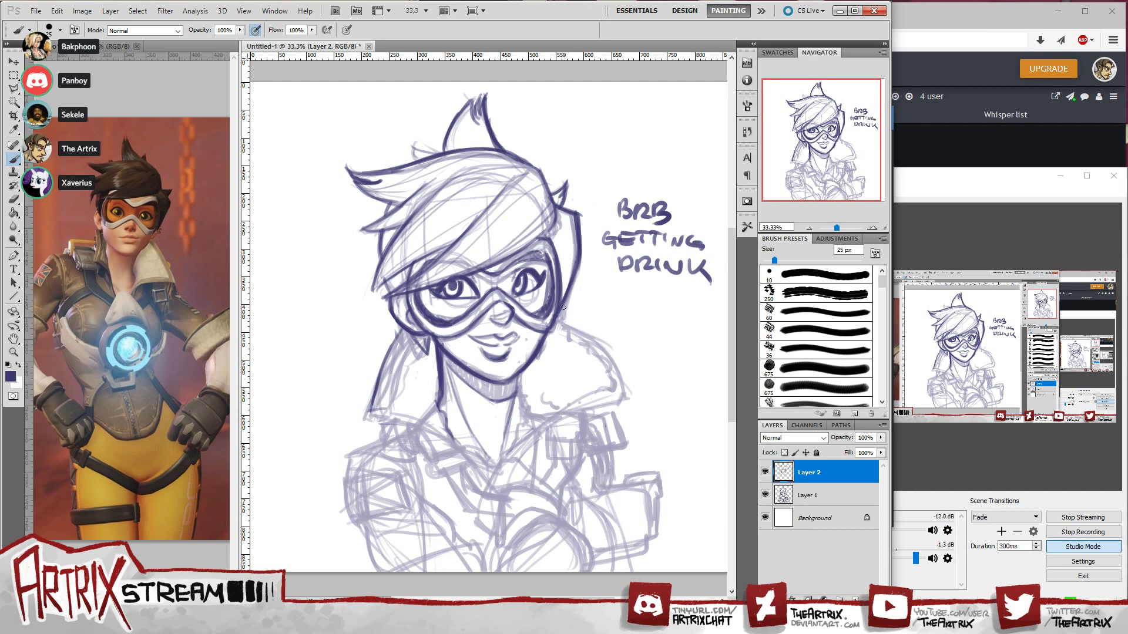
key(ctrl+z)
key(ctrl+z)
key(ctrl+z)
key(ctrl+z)
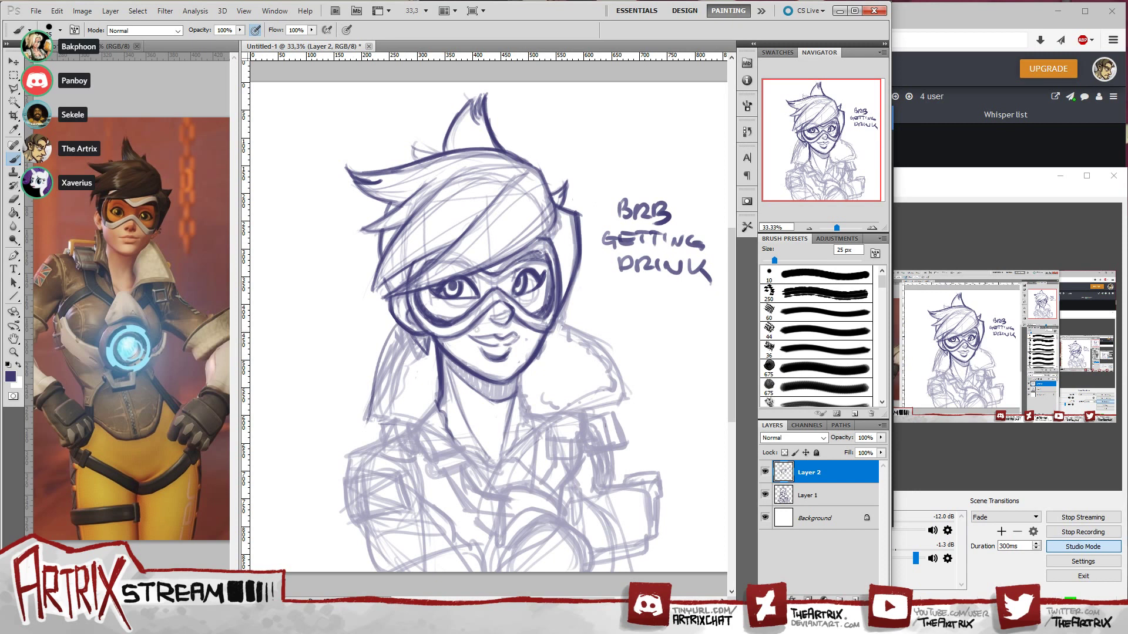
- Draw the lower edges of both jacket collar flaps from the neckline out to their tips
mouse_move(634, 378)
mouse_down()
mouse_move(560, 322)
mouse_move(633, 387)
mouse_up()
key(ctrl+z)
mouse_move(522, 465)
mouse_down()
mouse_move(529, 445)
mouse_move(631, 400)
mouse_move(632, 385)
mouse_up()
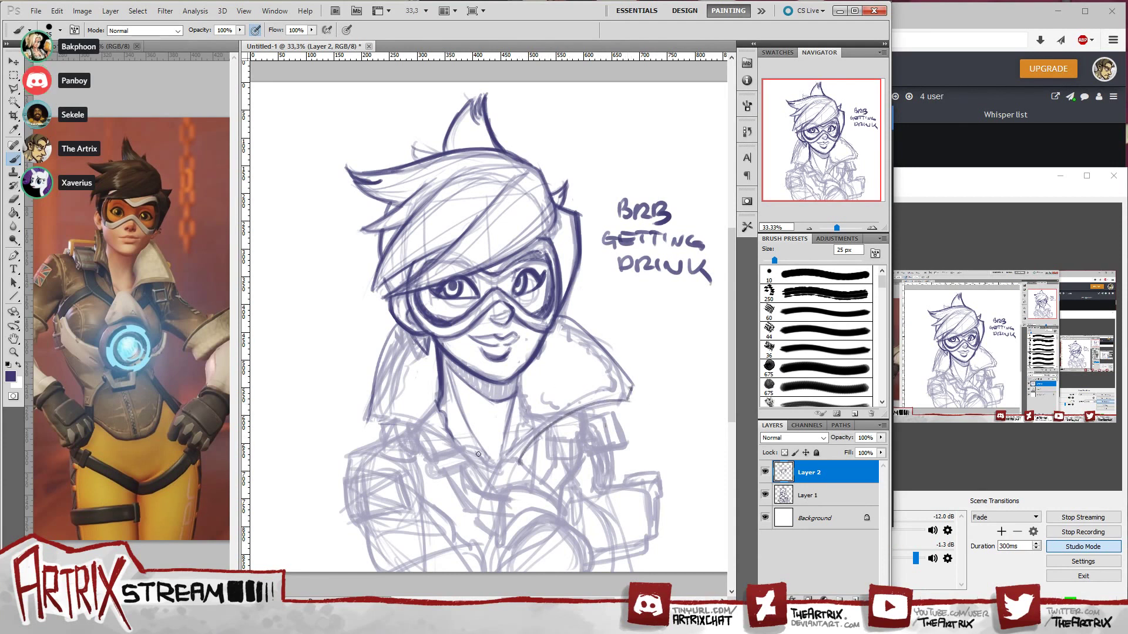
drag(474, 464, 368, 423)
key(ctrl+z)
drag(473, 462, 370, 422)
drag(405, 333, 388, 413)
key(ctrl+z)
mouse_move(405, 333)
mouse_down()
mouse_move(387, 413)
mouse_move(461, 454)
mouse_move(516, 445)
mouse_move(565, 406)
mouse_move(630, 380)
mouse_up()
key(ctrl+z)
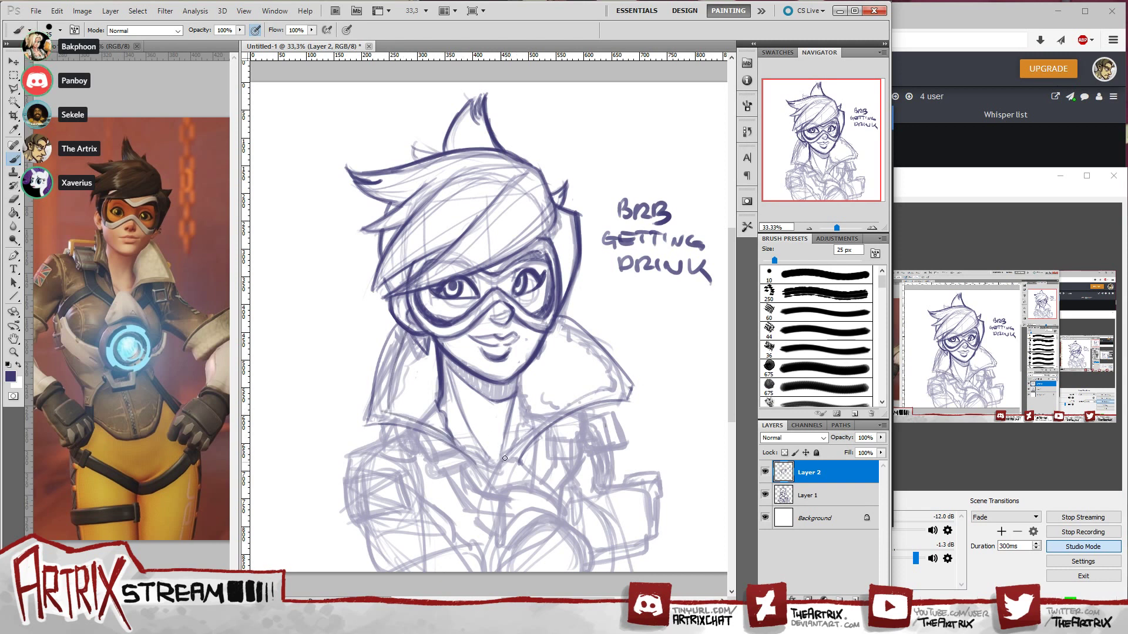
drag(503, 459, 616, 377)
key(ctrl+z)
- Draw the neckline's lower point and right neck line, and darken the right collar flap's lower edge
drag(477, 464, 492, 485)
drag(520, 392, 516, 469)
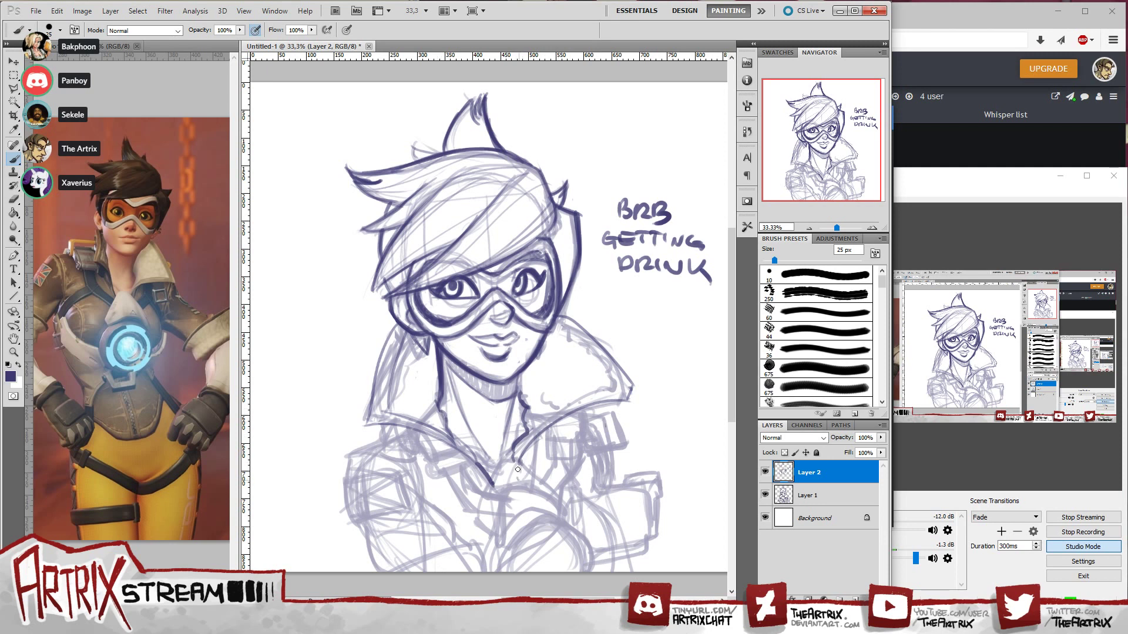
mouse_move(518, 470)
mouse_down()
mouse_move(589, 406)
mouse_move(632, 389)
mouse_up()
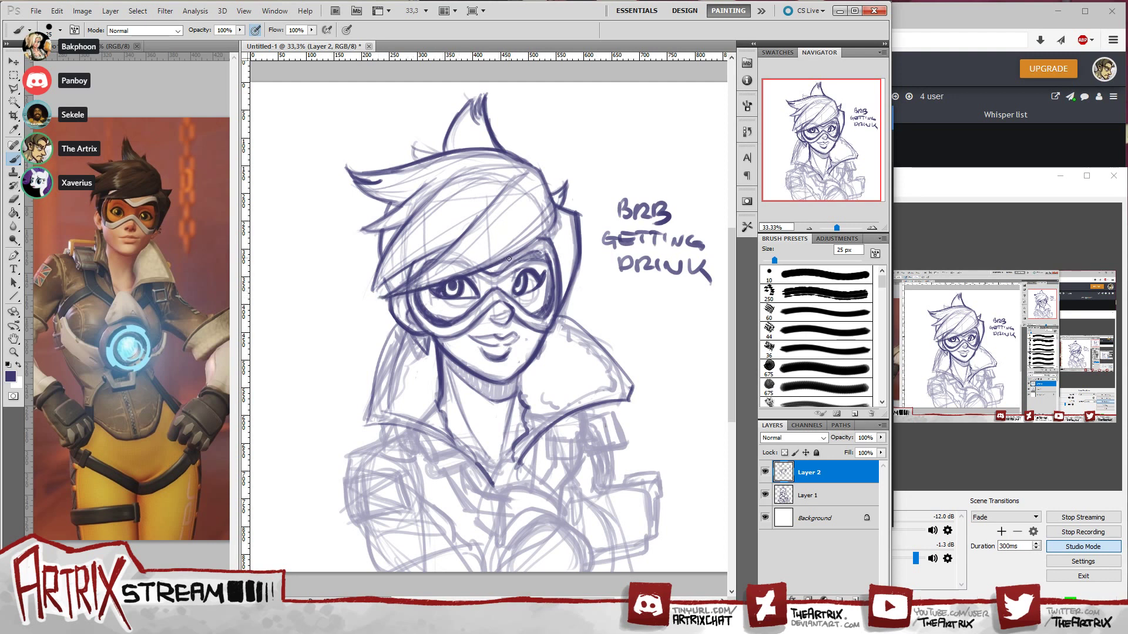
- Thicken the back hair outline beside the goggles with a second pass down toward the cheek
mouse_move(842, 167)
mouse_down()
mouse_move(826, 174)
mouse_move(819, 159)
mouse_up()
mouse_move(555, 214)
mouse_down()
mouse_move(577, 240)
mouse_move(571, 286)
mouse_up()
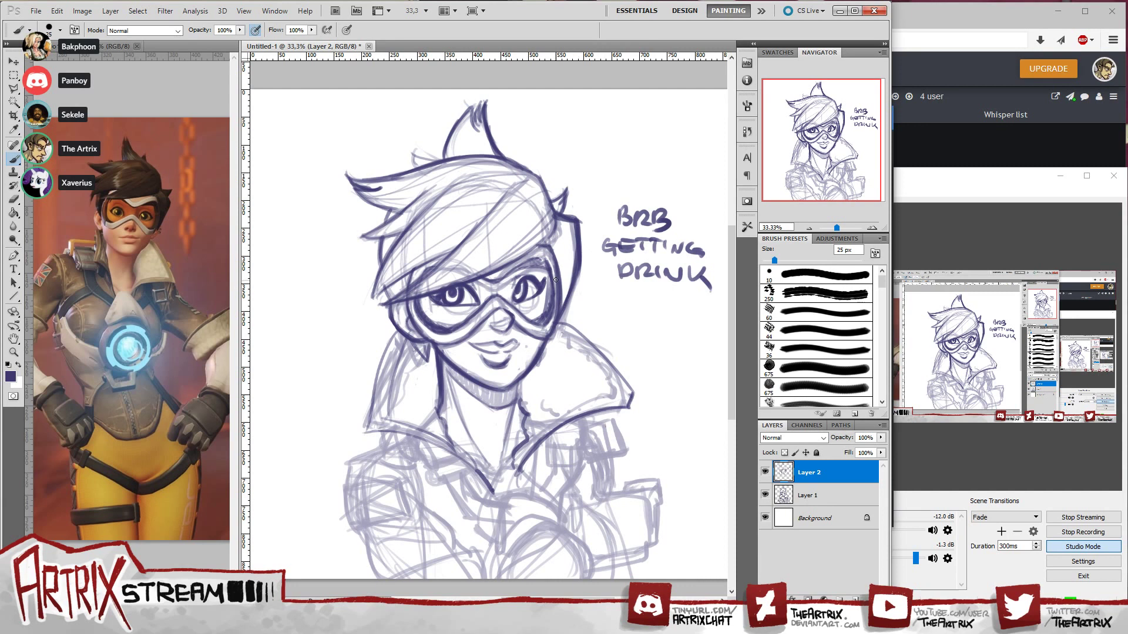
drag(558, 325, 545, 352)
mouse_move(577, 261)
mouse_down()
mouse_move(561, 307)
mouse_move(572, 278)
mouse_up()
key(ctrl+alt+z)
key(ctrl+alt+z)
drag(849, 158, 836, 164)
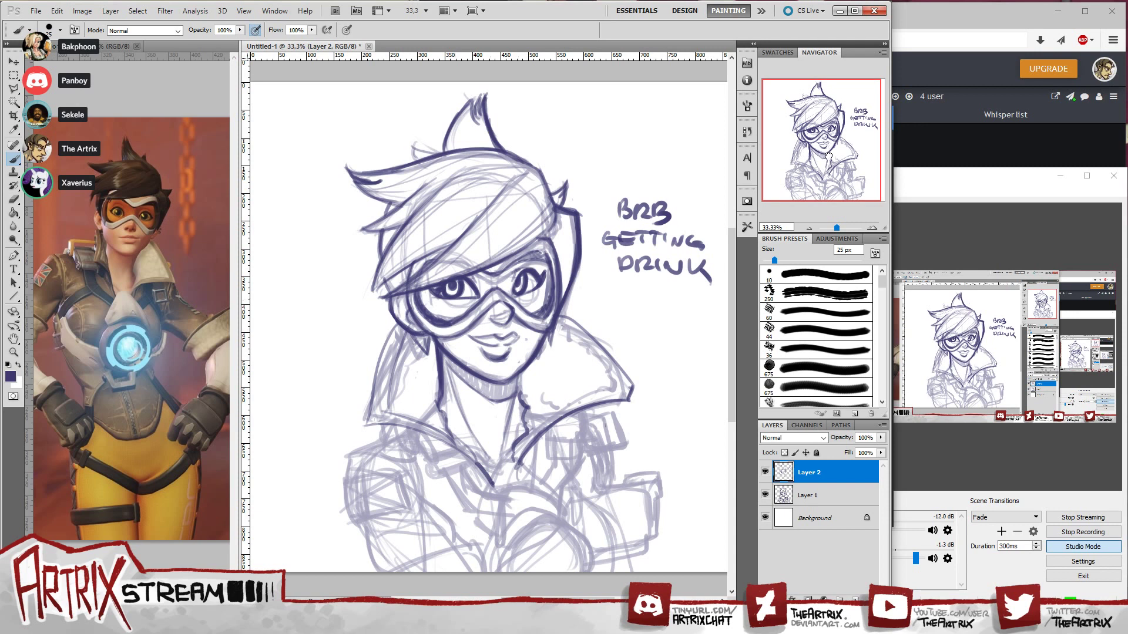
- Draw the left collar flap's outer edge between its lower tip and the hair below the ear
drag(829, 155, 821, 151)
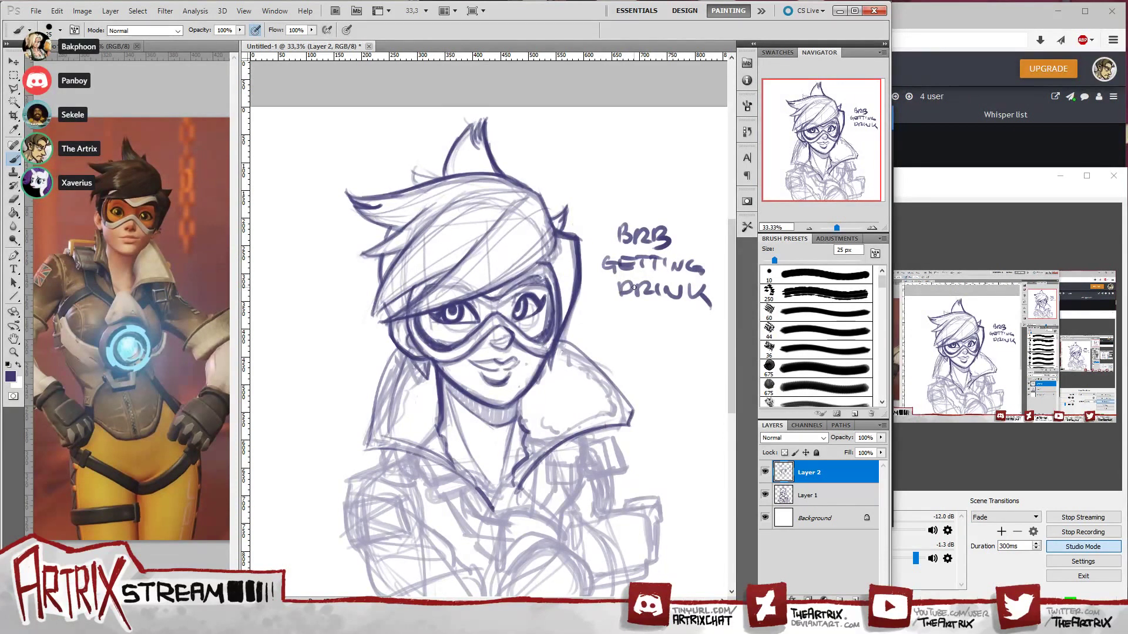
drag(822, 150, 795, 196)
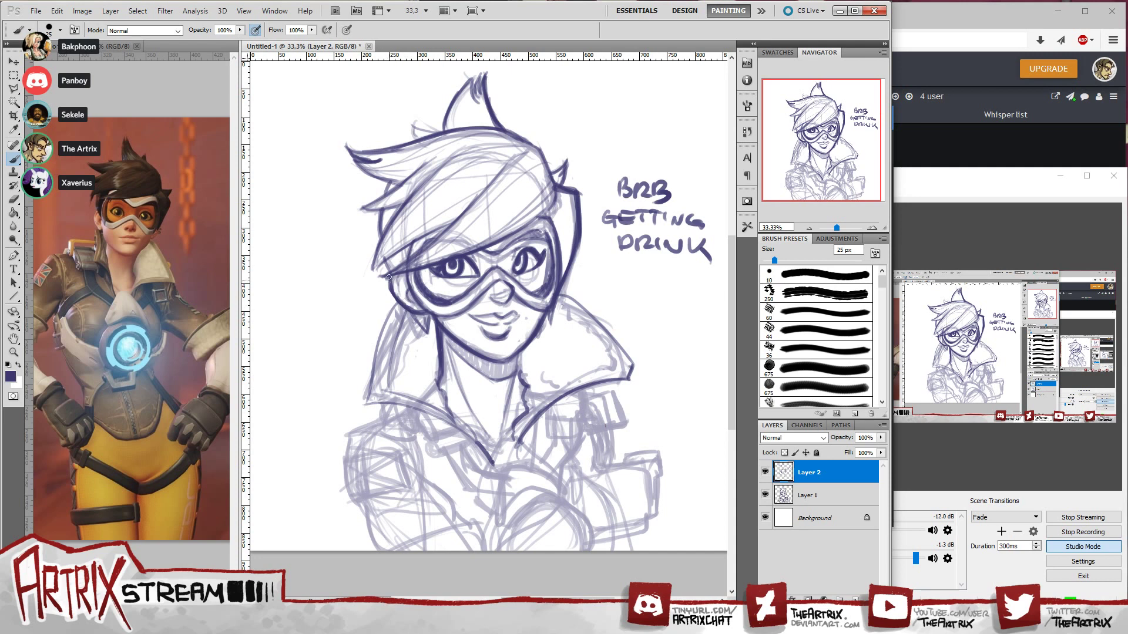
drag(389, 276, 403, 308)
drag(365, 404, 397, 302)
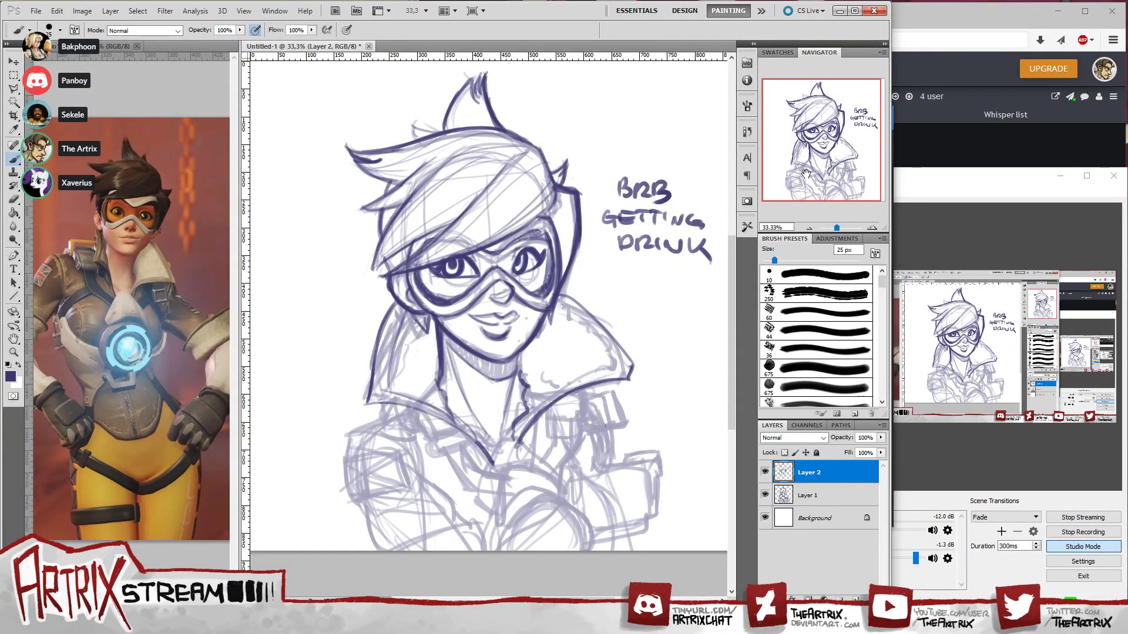
drag(829, 172, 826, 168)
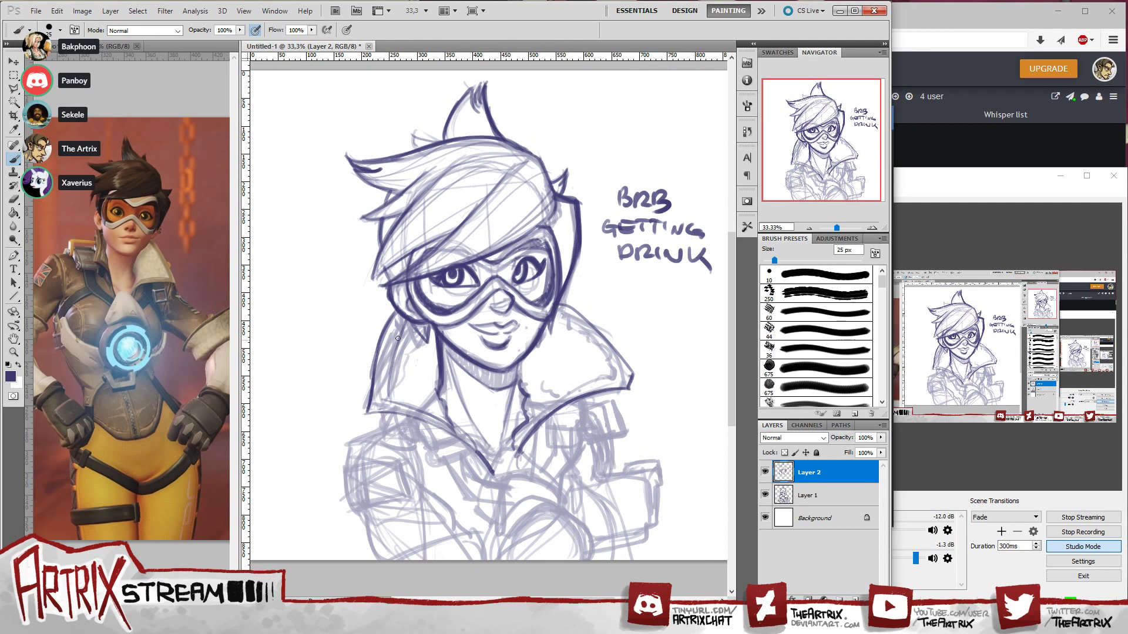
drag(404, 323, 387, 401)
key(ctrl+alt+z)
click(851, 185)
drag(841, 184, 840, 185)
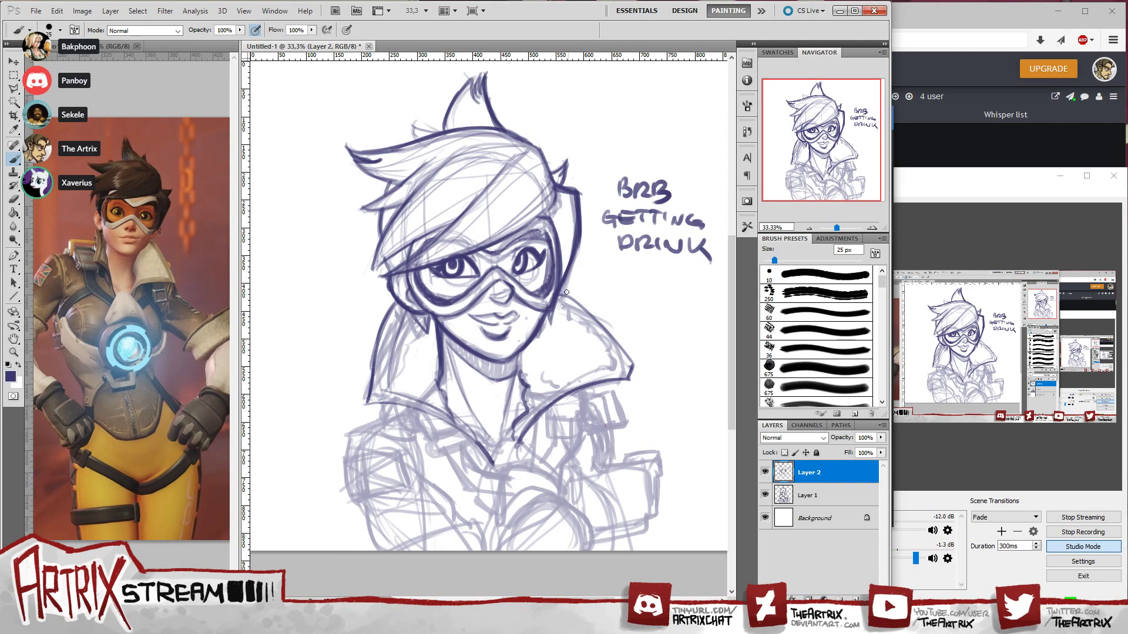
- Draw the right collar flap's outer edge from behind the jaw down to its pointed tip
drag(559, 292, 633, 361)
key(ctrl+z)
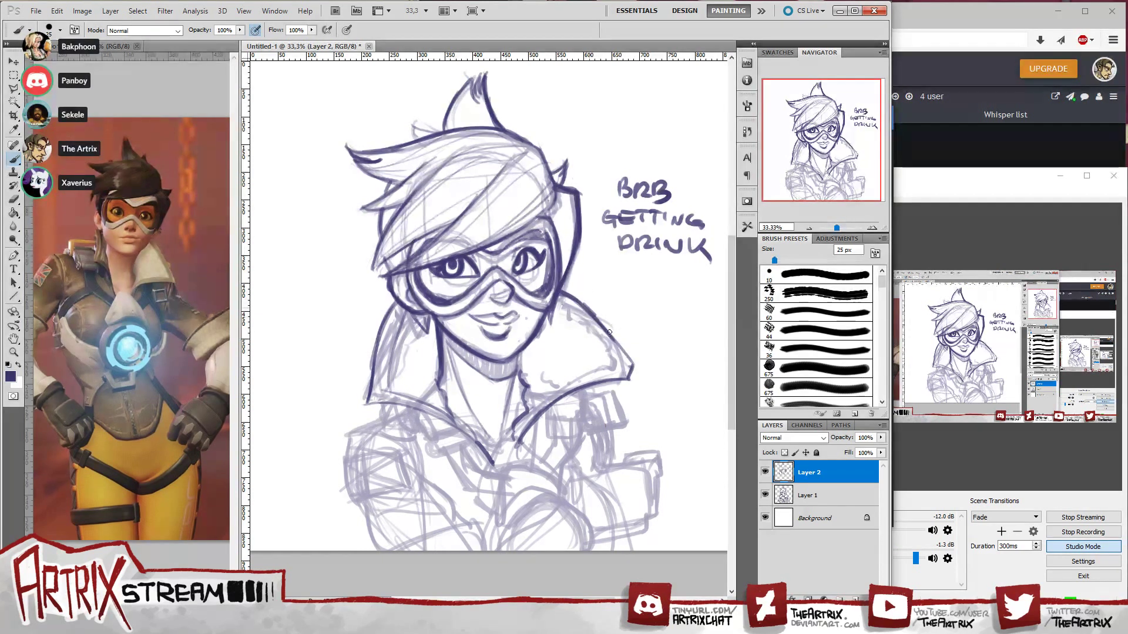
drag(588, 312, 634, 361)
key(ctrl+z)
drag(588, 311, 635, 362)
drag(634, 364, 629, 381)
key(ctrl+z)
- Reinforce the collar lines where the two flaps converge at the base of the neckline
drag(515, 434, 507, 449)
mouse_move(449, 408)
mouse_down()
mouse_move(499, 461)
mouse_move(513, 434)
mouse_up()
key(ctrl+z)
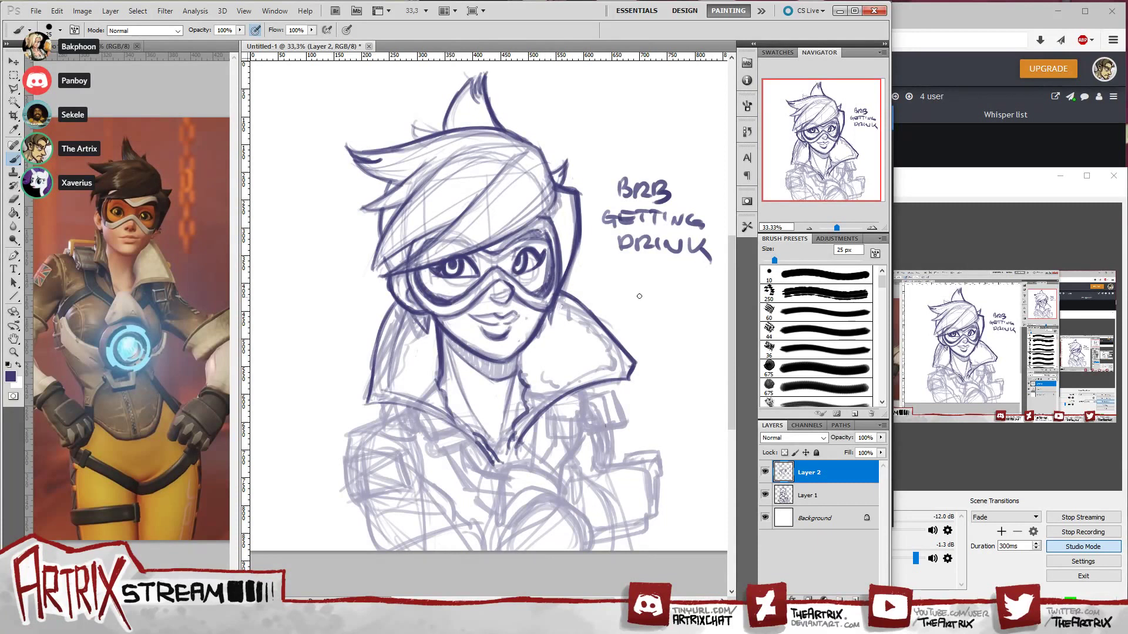
drag(559, 299, 608, 344)
key(ctrl+z)
drag(855, 146, 834, 161)
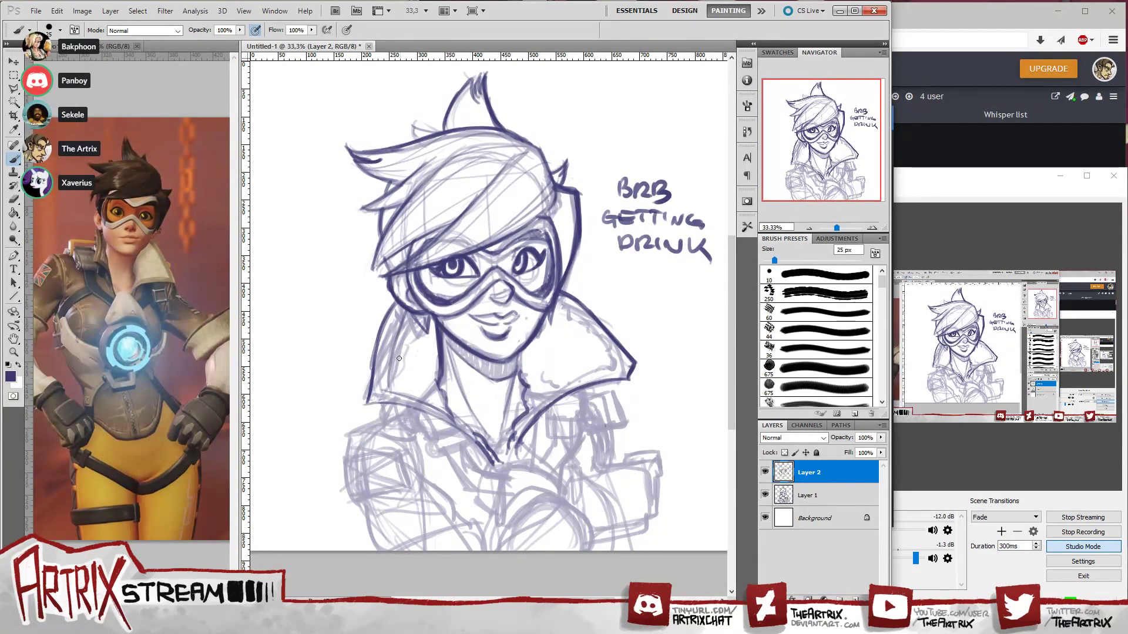
drag(397, 344, 387, 386)
drag(409, 312, 388, 378)
key(ctrl+alt+z)
key(ctrl+alt+z)
mouse_move(402, 319)
mouse_down()
mouse_move(387, 383)
mouse_move(403, 320)
mouse_up()
key(ctrl+alt+z)
key(ctrl+alt+z)
- Draw an inner seam line on the right collar flap, parallel to its outer edge
drag(613, 360, 558, 307)
key(ctrl+alt+z)
mouse_move(613, 359)
mouse_down()
mouse_move(564, 315)
mouse_move(579, 296)
mouse_move(557, 303)
mouse_move(613, 373)
mouse_up()
key(ctrl+alt+z)
drag(557, 301, 611, 372)
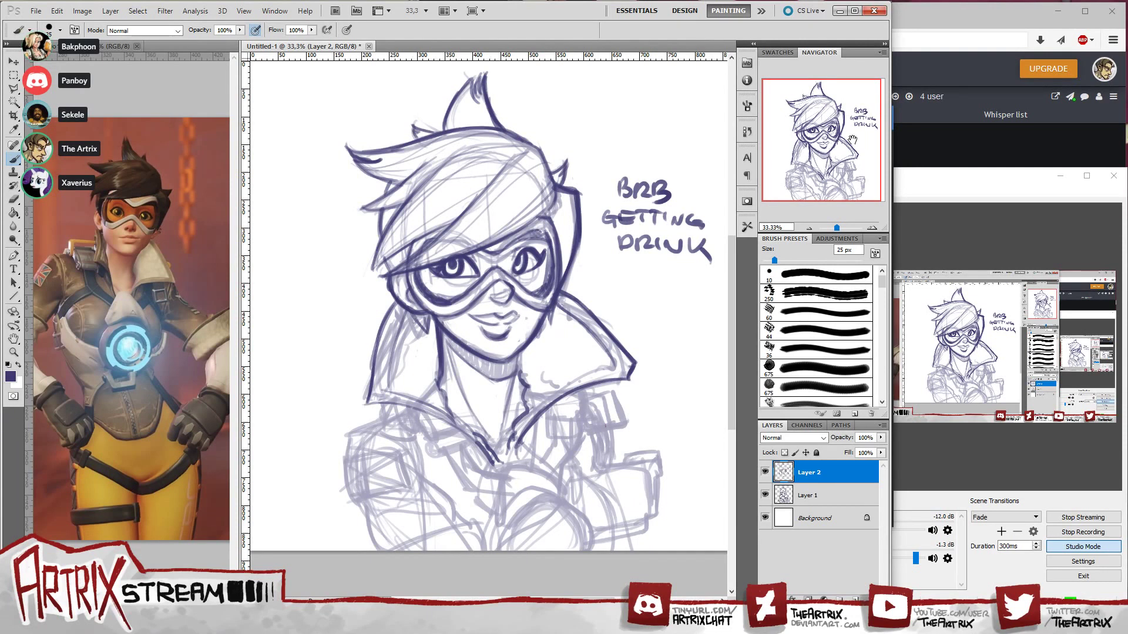
- Draw an inner seam line along the right collar flap's lower edge, from the neckline out to the tip
drag(840, 150, 849, 121)
click(829, 137)
drag(826, 134, 822, 186)
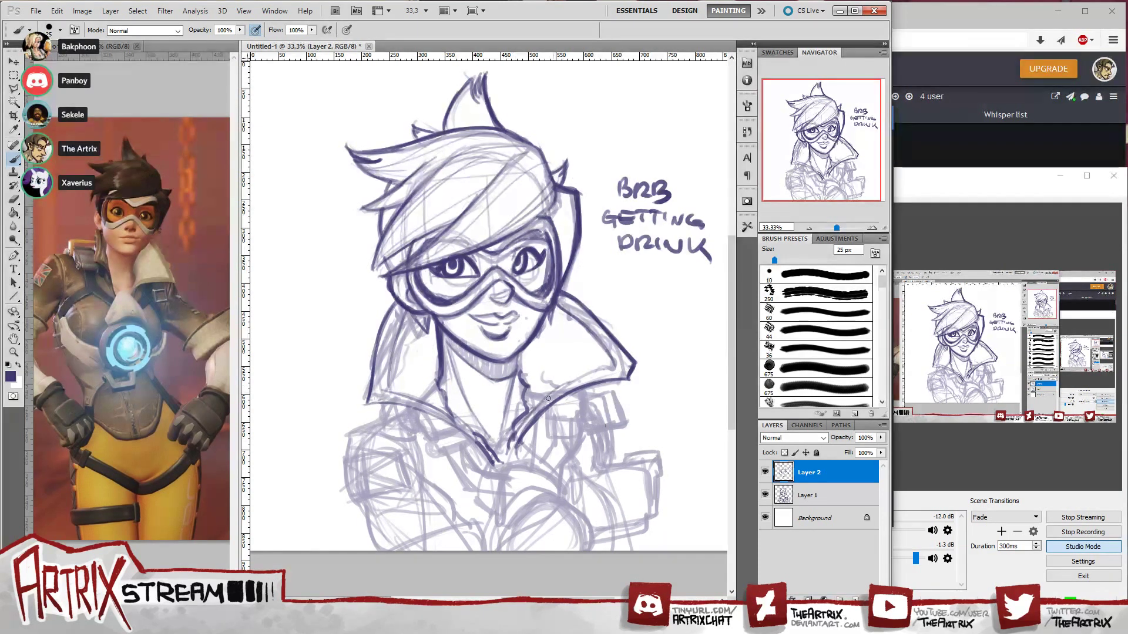
key(ctrl+alt+z)
drag(515, 438, 560, 384)
key(ctrl+alt+z)
mouse_move(516, 432)
mouse_down()
mouse_move(560, 390)
mouse_move(602, 372)
mouse_up()
key(ctrl+alt+z)
key(ctrl+alt+z)
key(ctrl+alt+z)
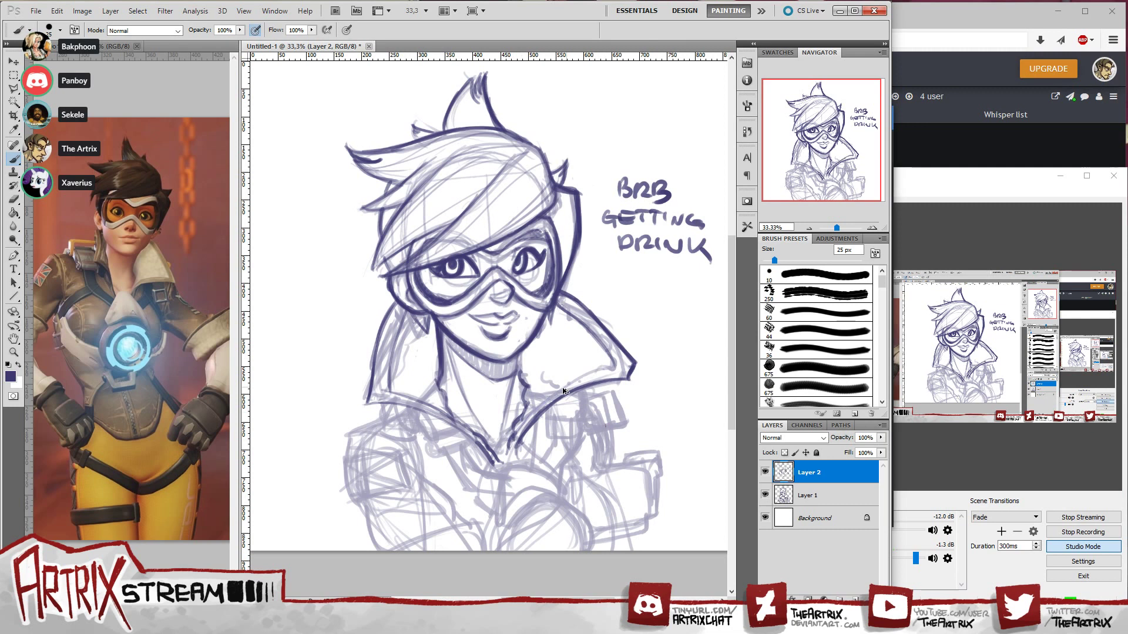
drag(513, 440, 613, 369)
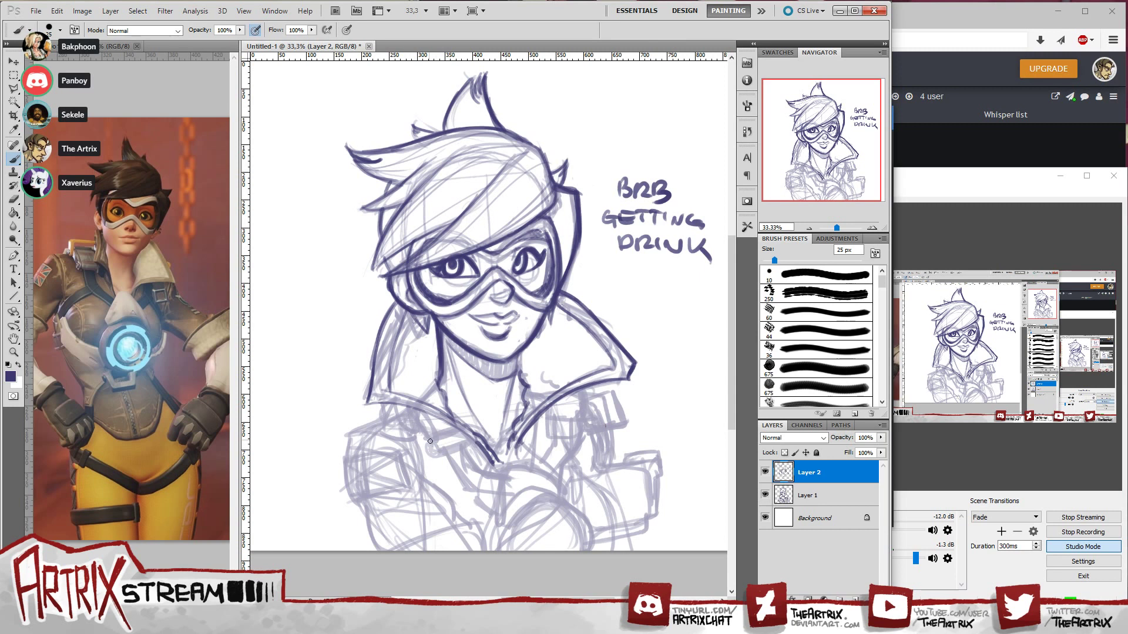
mouse_move(430, 442)
mouse_down()
mouse_move(438, 457)
mouse_move(442, 432)
mouse_up()
key(bracketleft)
mouse_move(436, 435)
mouse_down()
mouse_move(442, 451)
mouse_move(431, 450)
mouse_move(434, 436)
mouse_up()
key(ctrl+alt+z)
key(ctrl+alt+z)
key(ctrl+alt+z)
drag(440, 441, 434, 439)
key(ctrl+z)
- Darken the left goggle lens's lower rim, and fill the right lens's upper rim with a 30 px brush
drag(440, 299, 449, 301)
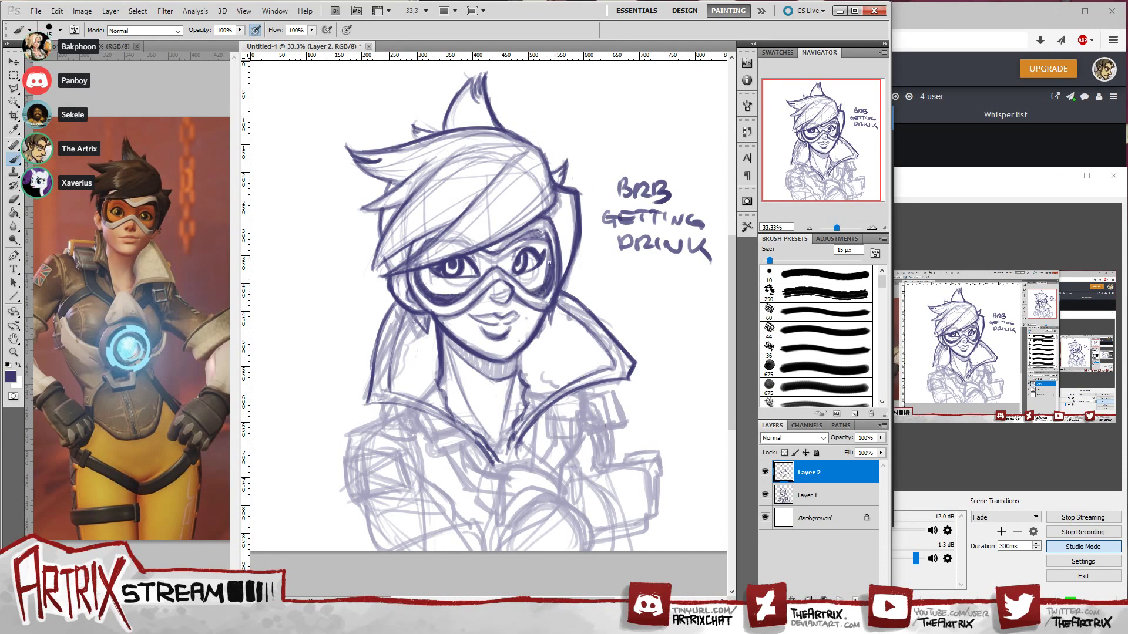
key(bracketright)
key(bracketright)
mouse_move(516, 239)
mouse_down()
mouse_move(544, 235)
mouse_move(535, 243)
mouse_up()
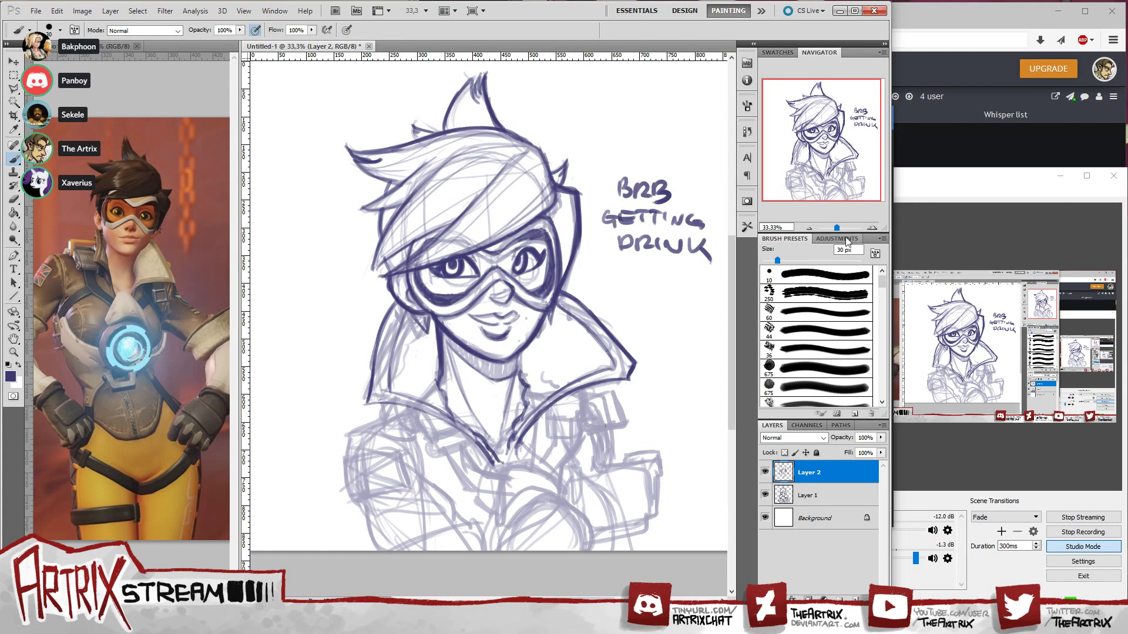
- Set the brush size to 20 px and sketch small strap details beneath the left collar flap
key(bracketleft)
key(bracketleft)
key(bracketleft)
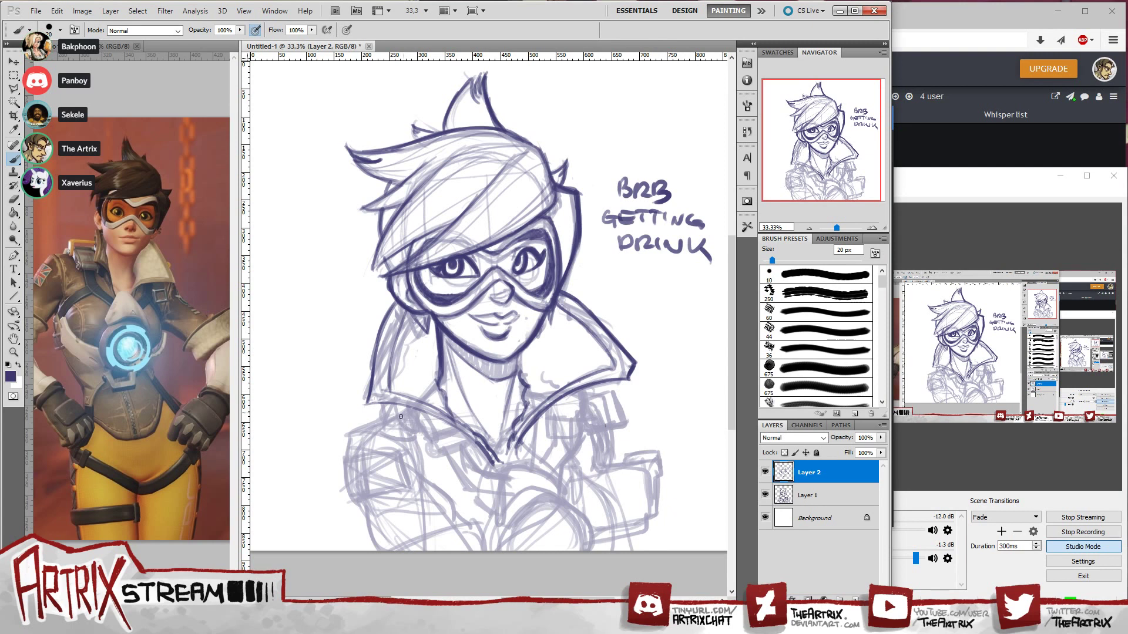
drag(401, 418, 413, 419)
mouse_move(415, 412)
mouse_down()
mouse_move(413, 430)
mouse_move(423, 424)
mouse_move(404, 413)
mouse_move(423, 429)
mouse_move(419, 415)
mouse_up()
key(ctrl+z)
drag(404, 418, 418, 425)
mouse_move(395, 406)
mouse_down()
mouse_move(434, 420)
mouse_move(406, 416)
mouse_move(417, 431)
mouse_up()
mouse_move(407, 425)
mouse_down()
mouse_move(415, 411)
mouse_move(419, 420)
mouse_up()
click(411, 431)
key(ctrl+alt+z)
key(ctrl+alt+z)
key(ctrl+alt+z)
key(ctrl+alt+z)
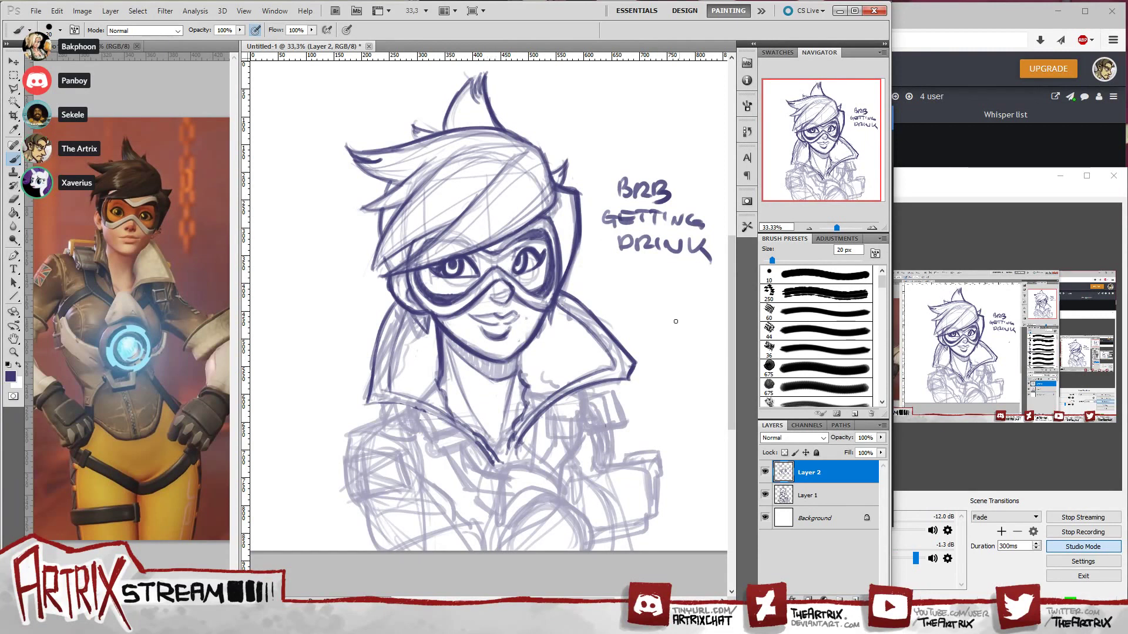
drag(847, 161, 846, 163)
mouse_move(545, 191)
mouse_down()
mouse_move(559, 229)
mouse_move(551, 265)
mouse_move(626, 365)
mouse_move(614, 383)
mouse_up()
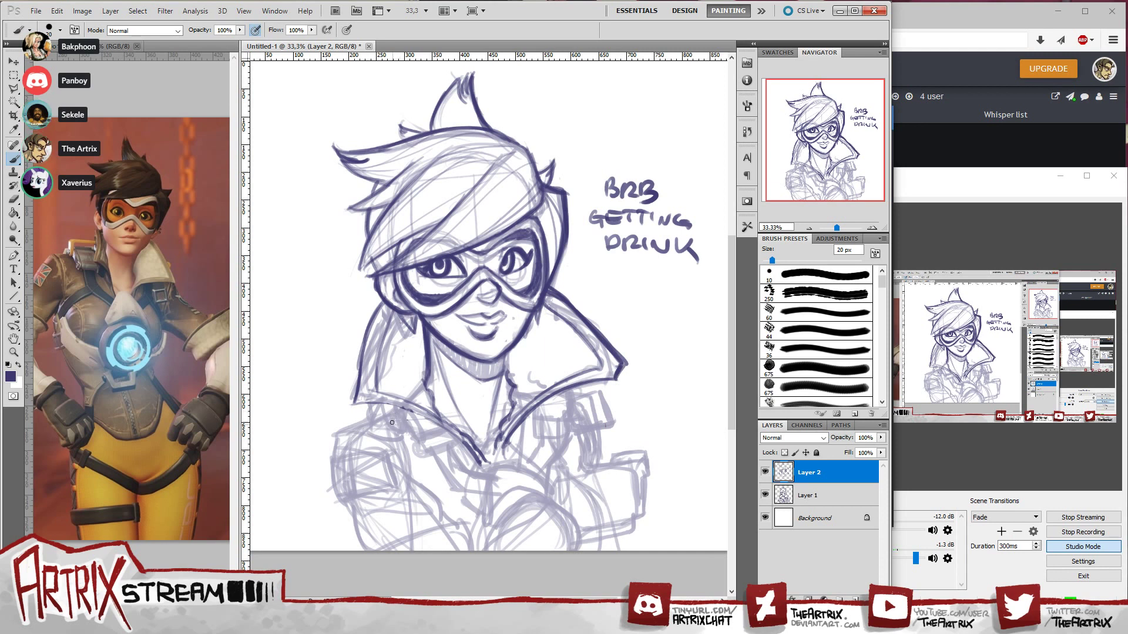
mouse_move(396, 414)
mouse_down()
mouse_move(388, 426)
mouse_move(409, 431)
mouse_move(403, 414)
mouse_move(408, 432)
mouse_move(403, 407)
mouse_up()
key(ctrl+z)
key(ctrl+z)
key(ctrl+alt+z)
key(ctrl+alt+z)
key(ctrl+alt+z)
key(ctrl+alt+z)
key(ctrl+alt+z)
key(ctrl+alt+z)
- Hide Layer 1 to check the Layer 2 line work on its own, and show the rough sketch again
drag(847, 185, 839, 185)
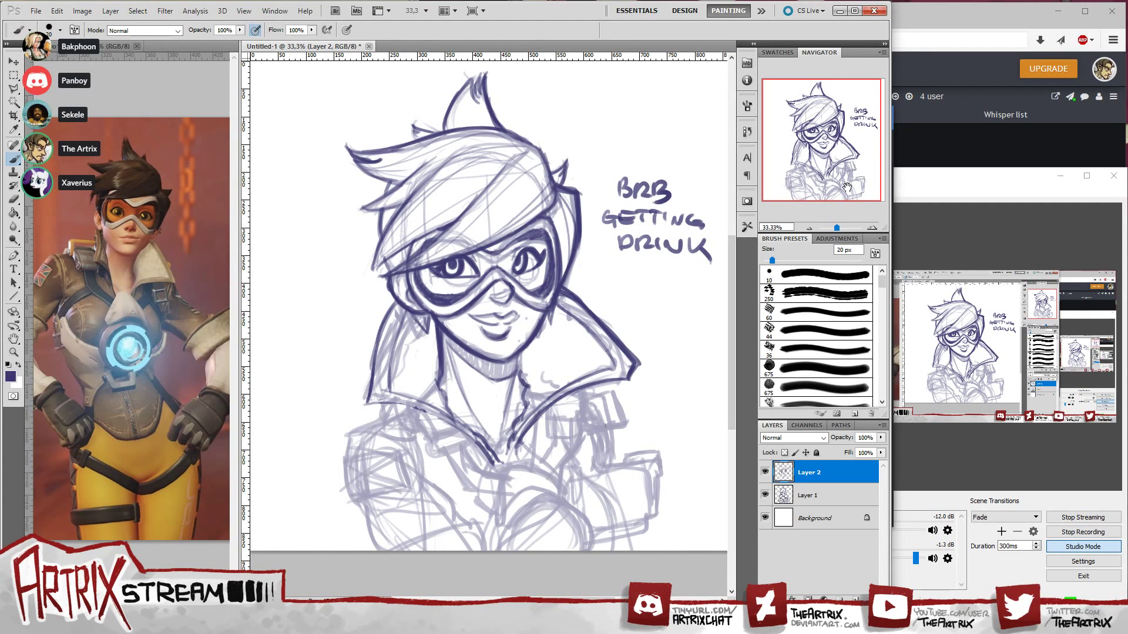
click(764, 495)
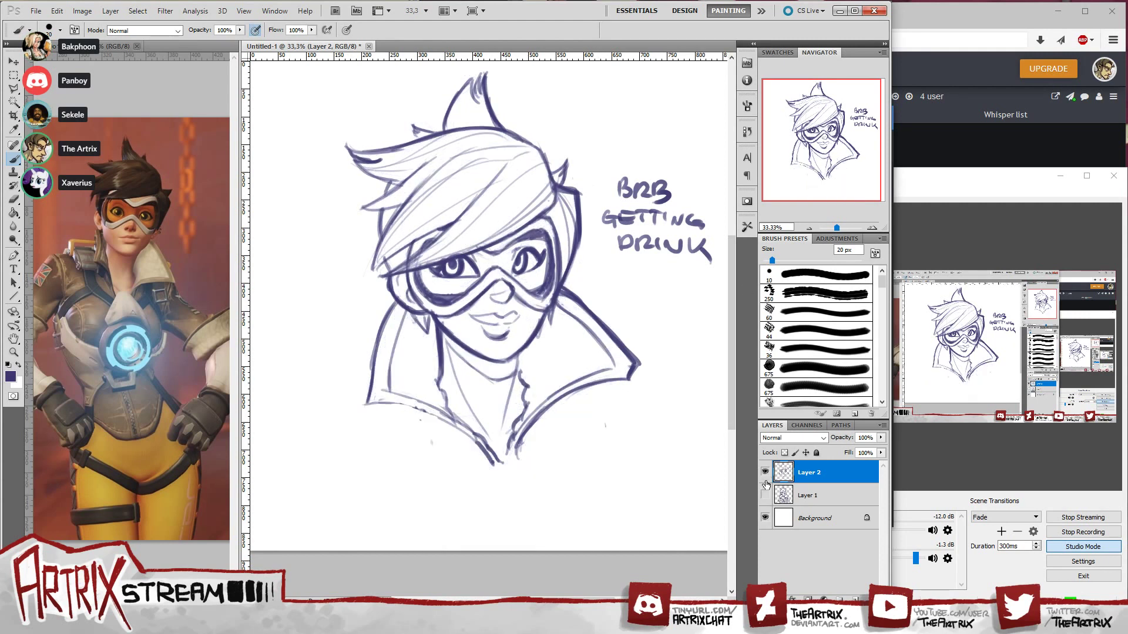
click(764, 495)
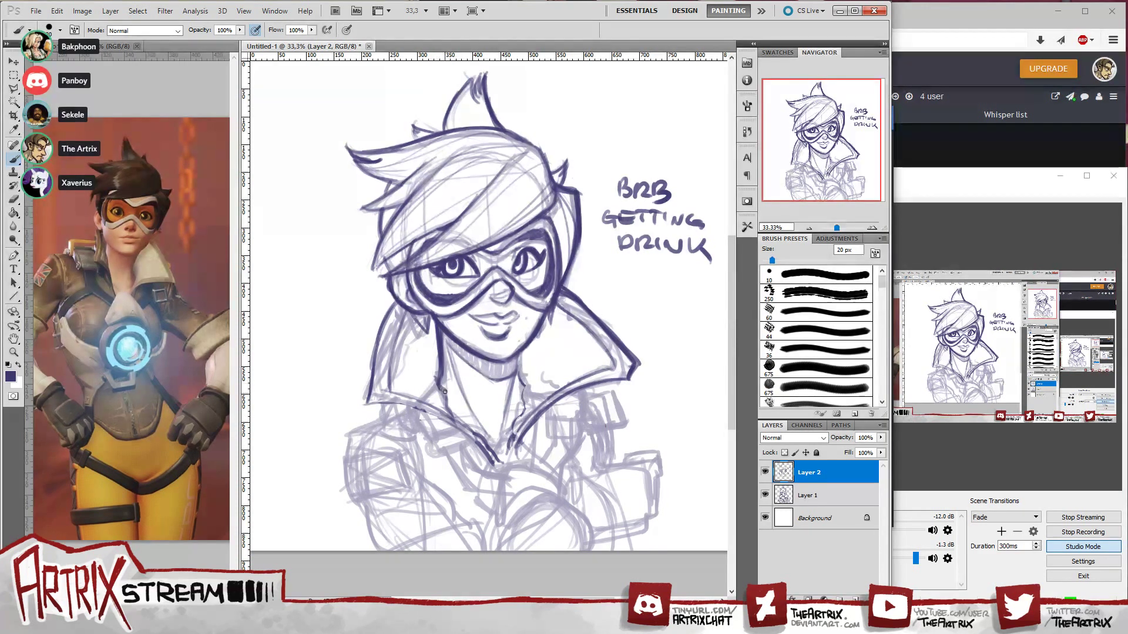
- Darken the neckline edge inside the left collar flap and the flap's outer edge up from its lower corner
drag(442, 390, 468, 428)
drag(367, 403, 374, 347)
mouse_move(394, 300)
mouse_down()
mouse_move(373, 355)
mouse_move(395, 300)
mouse_up()
key(ctrl+z)
- Redraw the left collar flap's lower edge as a darker line from its outer corner down toward the neckline
drag(367, 404, 454, 420)
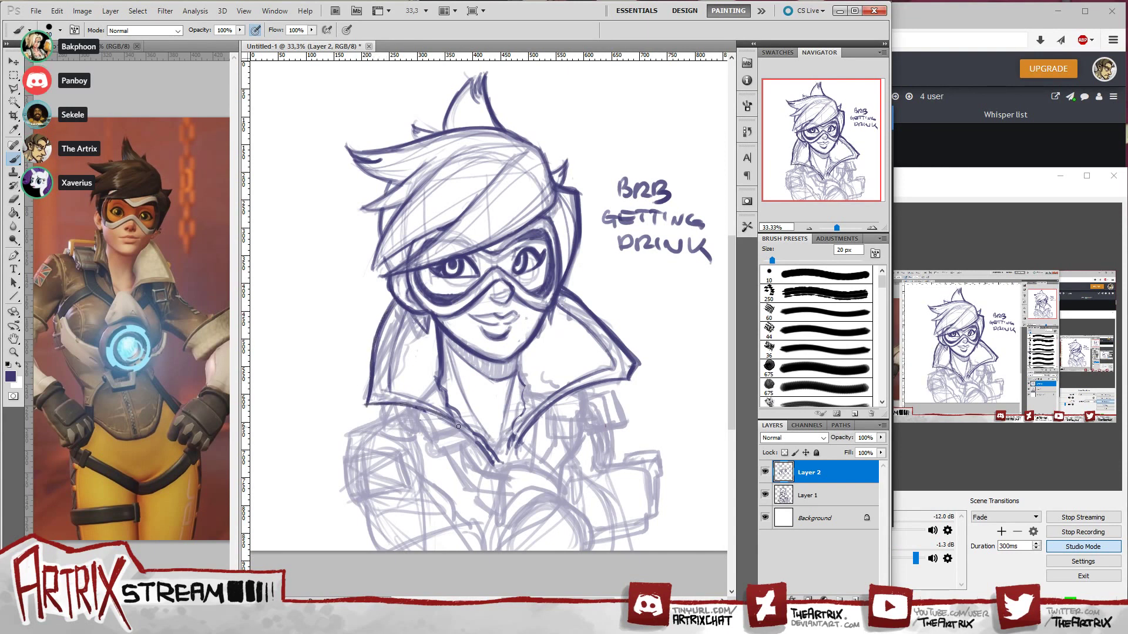
key(ctrl+z)
mouse_move(366, 405)
mouse_down()
mouse_move(437, 419)
mouse_move(395, 405)
mouse_move(480, 443)
mouse_move(489, 466)
mouse_move(535, 443)
mouse_move(481, 450)
mouse_move(451, 424)
mouse_move(368, 404)
mouse_up()
key(ctrl+alt+z)
key(ctrl+alt+z)
key(ctrl+alt+z)
key(ctrl+z)
mouse_move(470, 436)
mouse_down()
mouse_move(366, 406)
mouse_move(429, 409)
mouse_move(414, 410)
mouse_move(446, 428)
mouse_up()
key(ctrl+alt+z)
key(ctrl+alt+z)
key(ctrl+alt+z)
mouse_move(366, 405)
mouse_down()
mouse_move(419, 410)
mouse_move(401, 399)
mouse_move(367, 404)
mouse_move(424, 413)
mouse_move(389, 408)
mouse_move(425, 415)
mouse_move(402, 408)
mouse_move(472, 439)
mouse_up()
key(ctrl+alt+z)
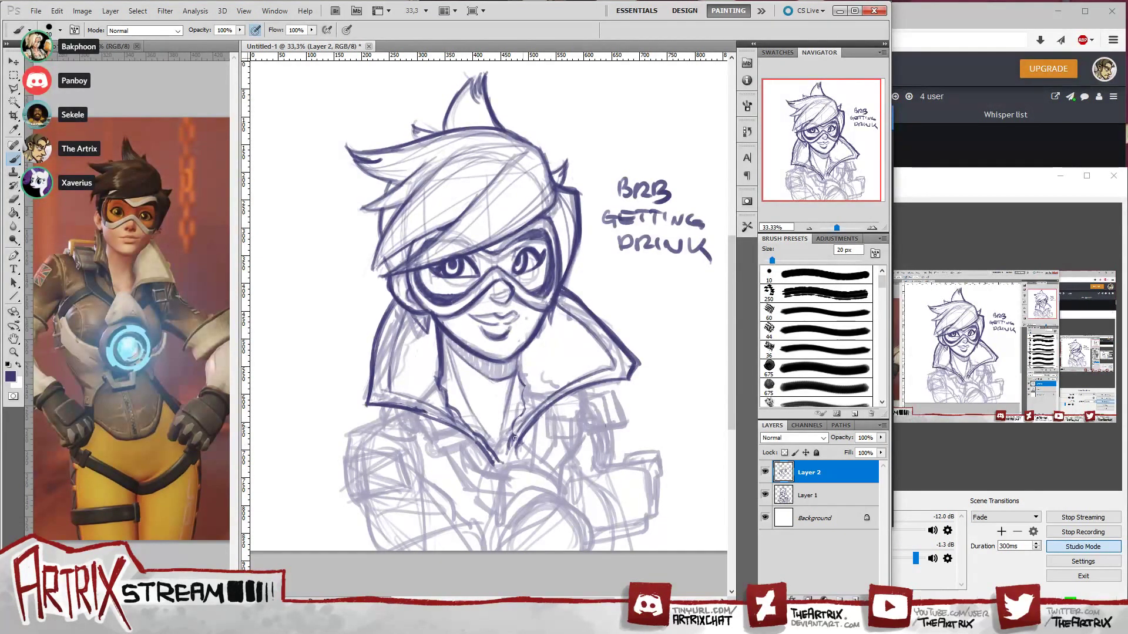
- Darken the right collar's lower tip at the neckline, and draw two small cylindrical fasteners beneath the left collar flap
drag(514, 439, 527, 465)
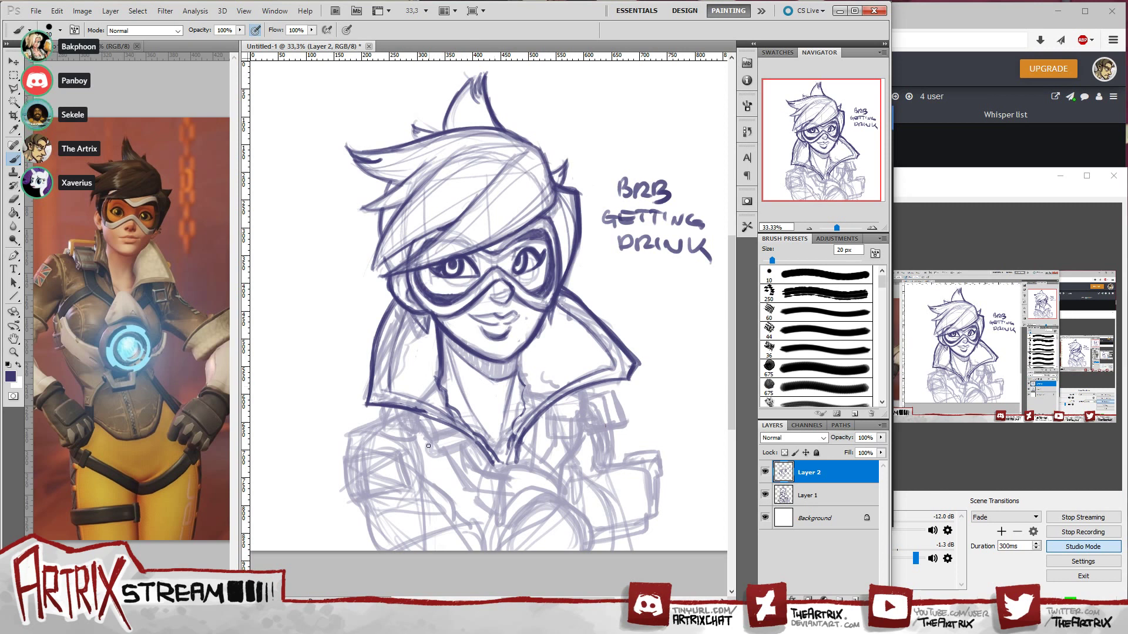
mouse_move(428, 440)
mouse_down()
mouse_move(438, 459)
mouse_move(424, 438)
mouse_move(441, 450)
mouse_move(472, 442)
mouse_up()
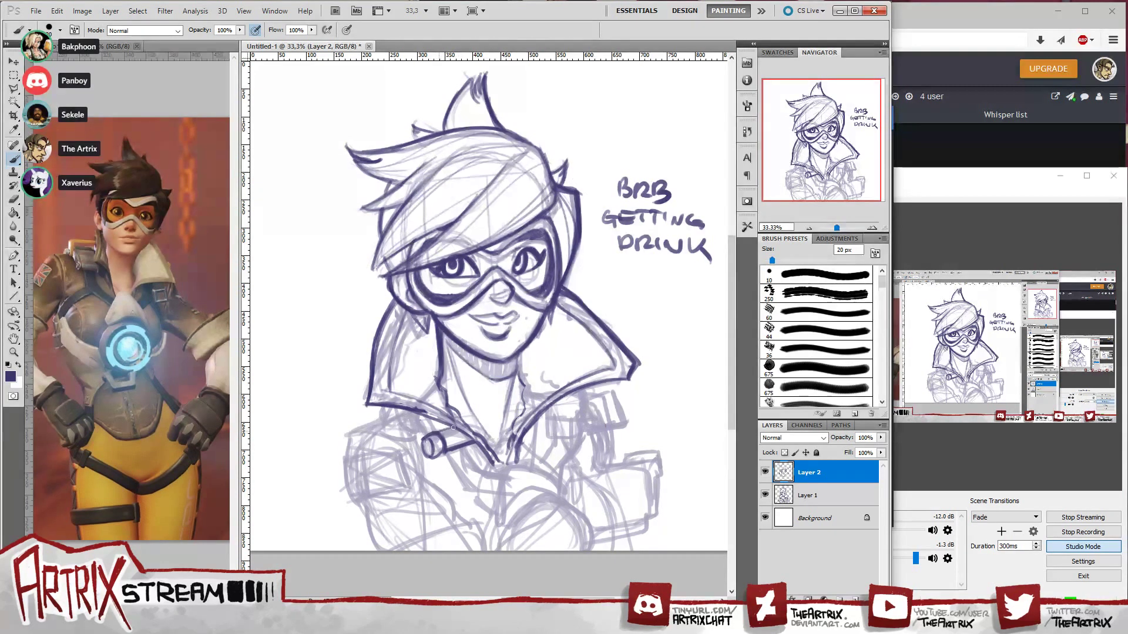
drag(438, 433, 456, 426)
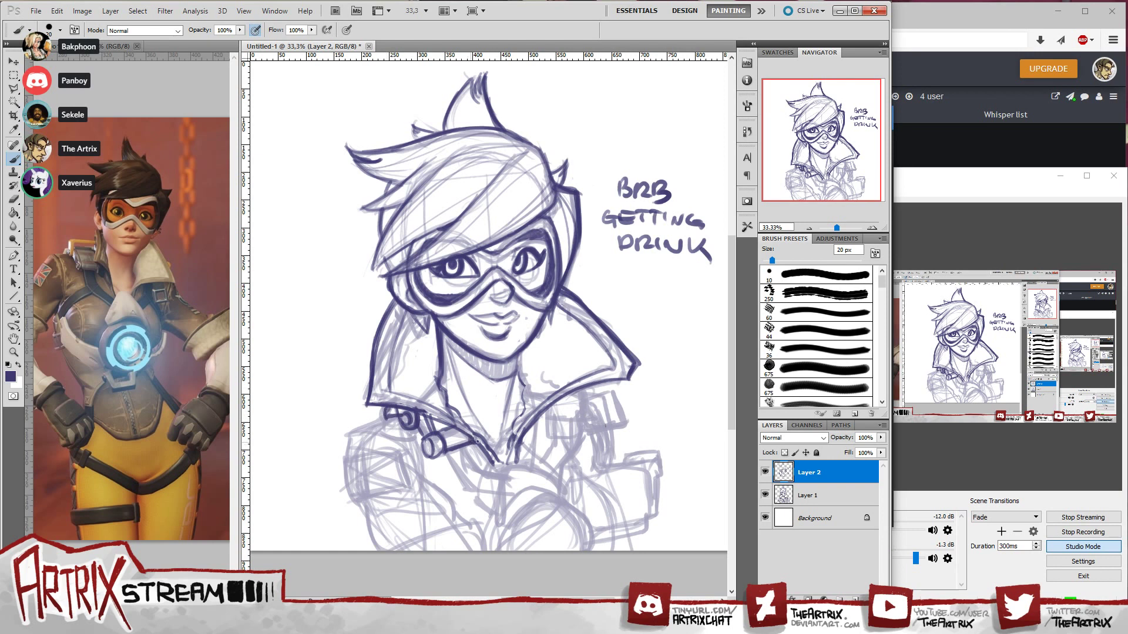
- Outline the strap running down from the left fasteners to the chest, and the curved form just below the neckline
mouse_move(464, 445)
mouse_down()
mouse_move(483, 473)
mouse_move(504, 477)
mouse_move(468, 491)
mouse_move(509, 495)
mouse_up()
key(ctrl+z)
key(ctrl+alt+z)
key(ctrl+alt+z)
mouse_move(480, 469)
mouse_down()
mouse_move(503, 478)
mouse_move(470, 491)
mouse_move(495, 494)
mouse_move(504, 513)
mouse_up()
mouse_move(494, 509)
mouse_down()
mouse_move(508, 466)
mouse_move(529, 463)
mouse_move(498, 486)
mouse_move(502, 474)
mouse_move(497, 519)
mouse_move(488, 505)
mouse_move(504, 470)
mouse_move(552, 474)
mouse_move(523, 462)
mouse_move(570, 503)
mouse_move(540, 459)
mouse_move(571, 499)
mouse_up()
key(ctrl+alt+z)
key(ctrl+alt+z)
key(ctrl+alt+z)
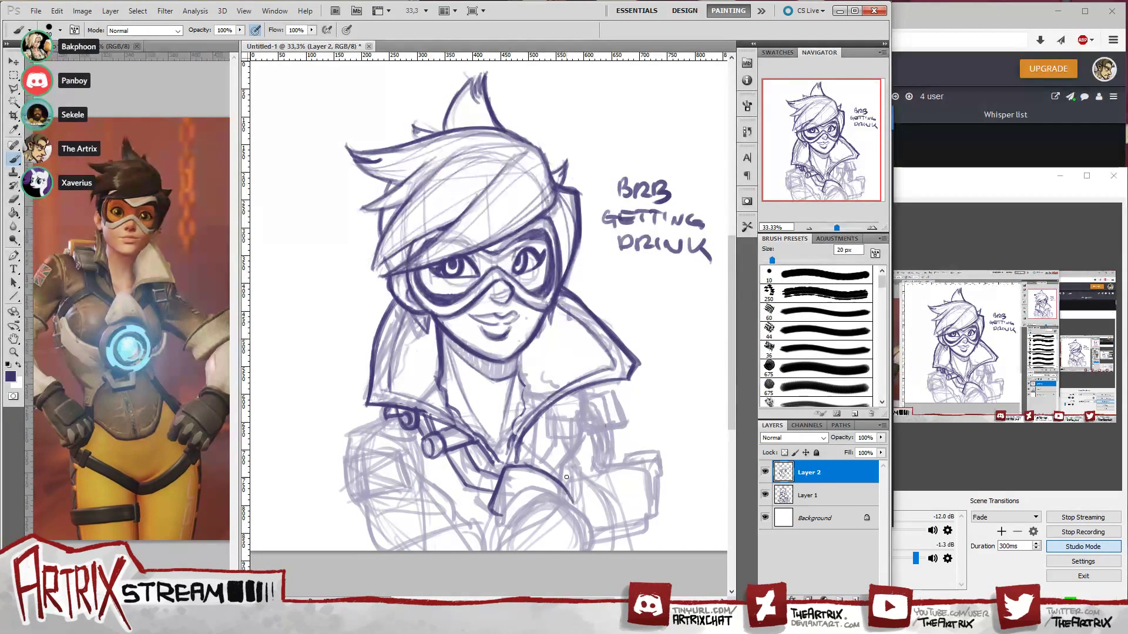
mouse_move(509, 464)
mouse_down()
mouse_move(531, 465)
mouse_move(498, 462)
mouse_up()
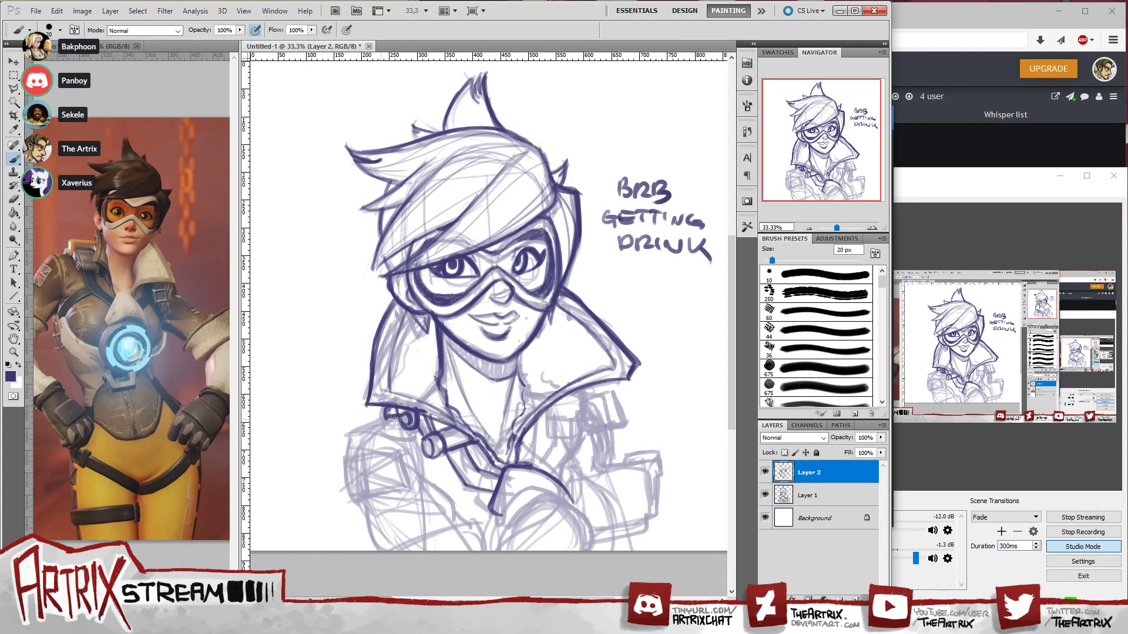
- Outline the left shoulder from beneath the collar flap, rounding it into the upper sleeve's inner and outer edges
drag(394, 416, 354, 432)
key(ctrl+z)
drag(354, 434, 421, 473)
key(ctrl+z)
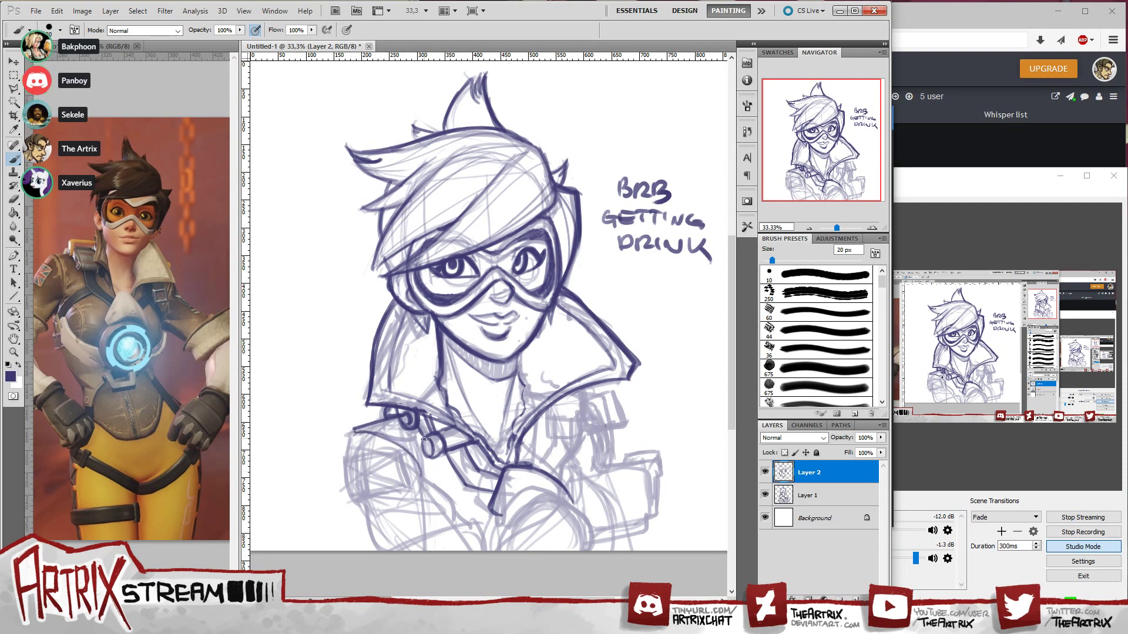
drag(367, 430, 421, 468)
key(ctrl+z)
mouse_move(362, 432)
mouse_down()
mouse_move(423, 473)
mouse_move(352, 435)
mouse_move(346, 450)
mouse_move(376, 524)
mouse_up()
key(ctrl+z)
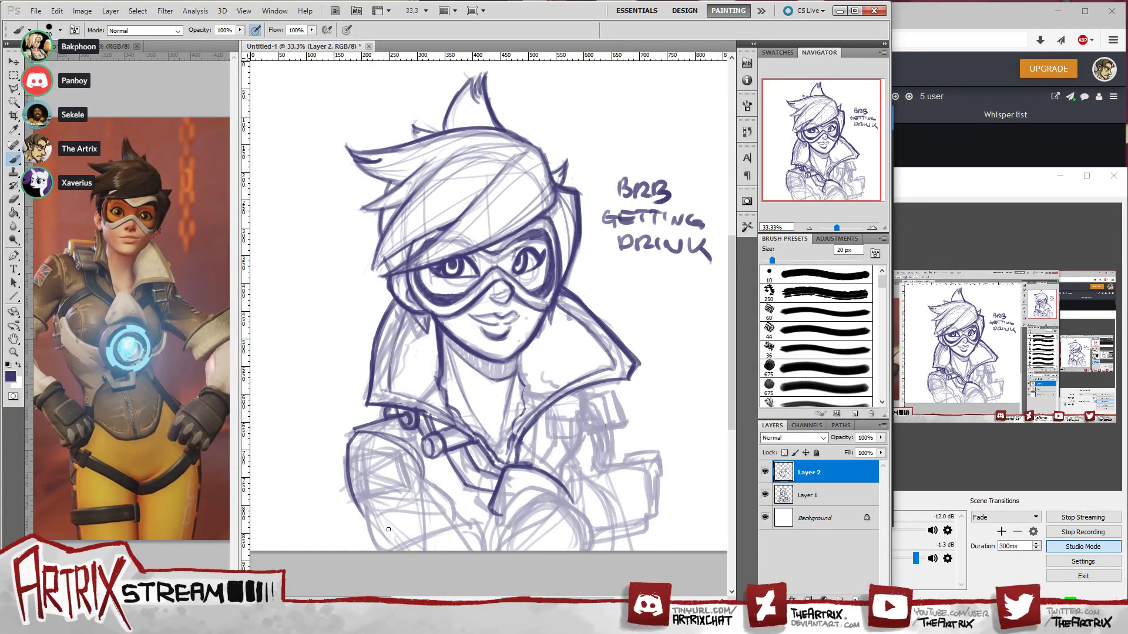
key(ctrl+z)
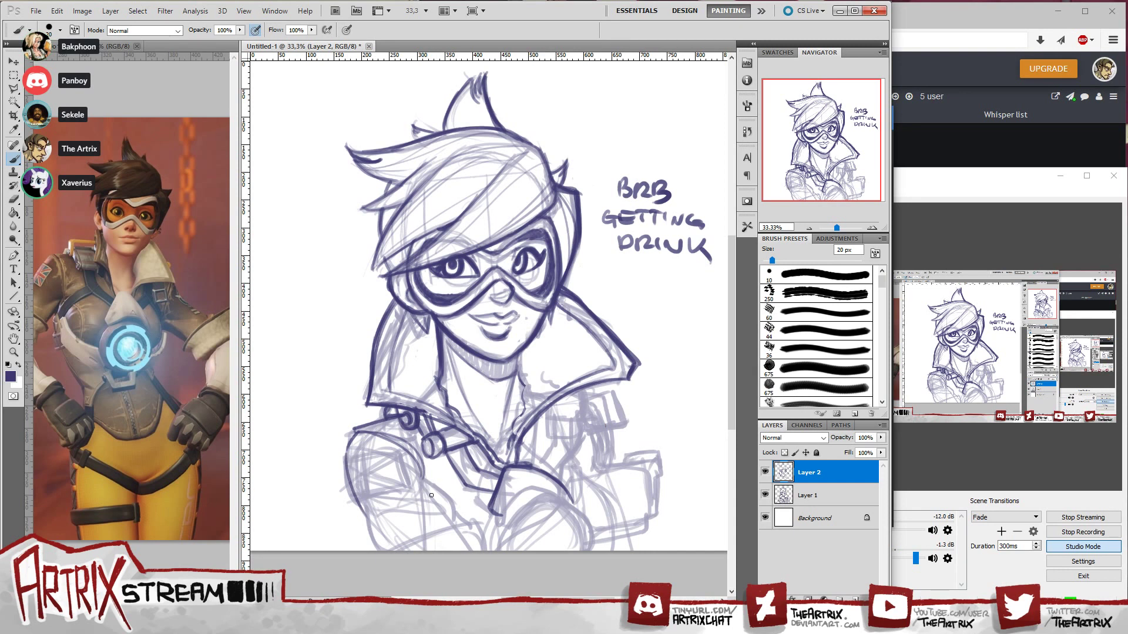
- Extend the left sleeve outline past the elbow fold, and draw the forearm's cuff edge with a hatched dark band
mouse_move(418, 474)
mouse_down()
mouse_move(447, 502)
mouse_move(425, 482)
mouse_move(463, 533)
mouse_up()
key(ctrl+z)
drag(419, 475, 453, 520)
mouse_move(373, 512)
mouse_down()
mouse_move(442, 512)
mouse_move(367, 503)
mouse_up()
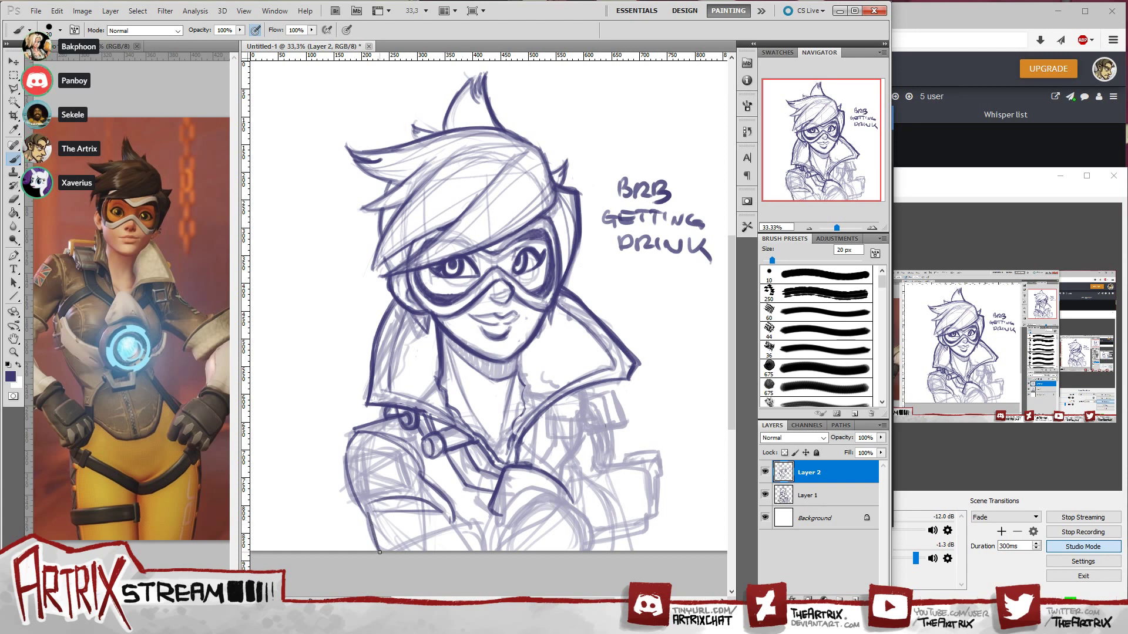
mouse_move(379, 550)
mouse_down()
mouse_move(484, 520)
mouse_move(480, 532)
mouse_move(419, 534)
mouse_up()
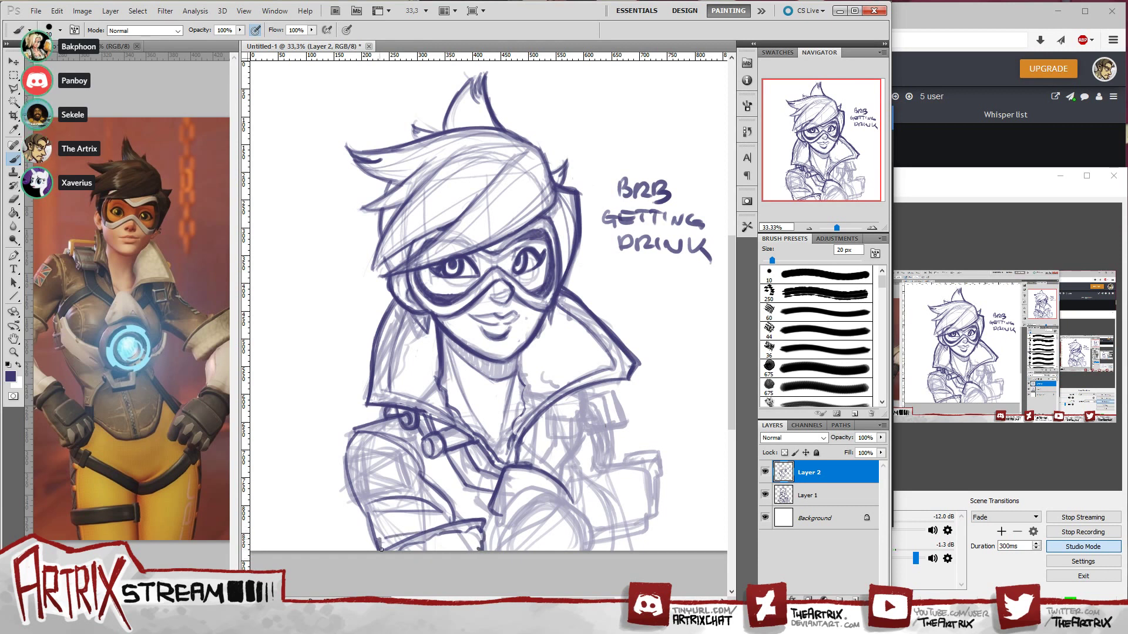
drag(382, 549, 422, 535)
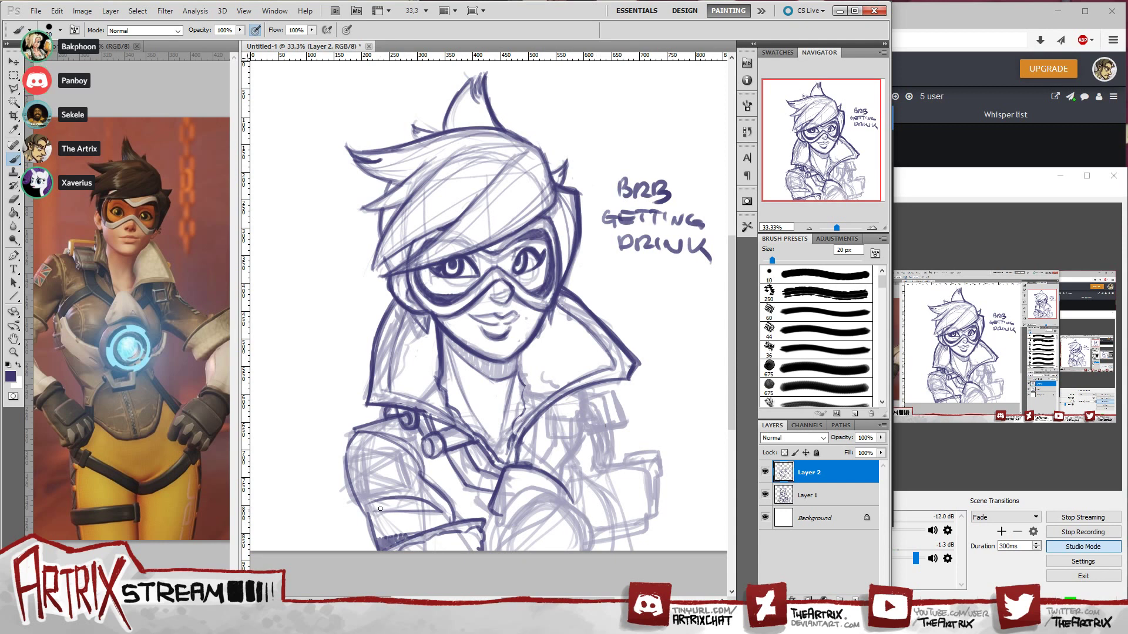
- Sketch curved seam lines across the left upper sleeve below the shoulder
drag(380, 509, 446, 509)
key(ctrl+z)
mouse_move(360, 499)
mouse_down()
mouse_move(417, 490)
mouse_move(388, 448)
mouse_move(347, 465)
mouse_move(386, 448)
mouse_move(400, 421)
mouse_move(393, 450)
mouse_move(347, 465)
mouse_move(391, 451)
mouse_up()
key(ctrl+alt+z)
key(ctrl+alt+z)
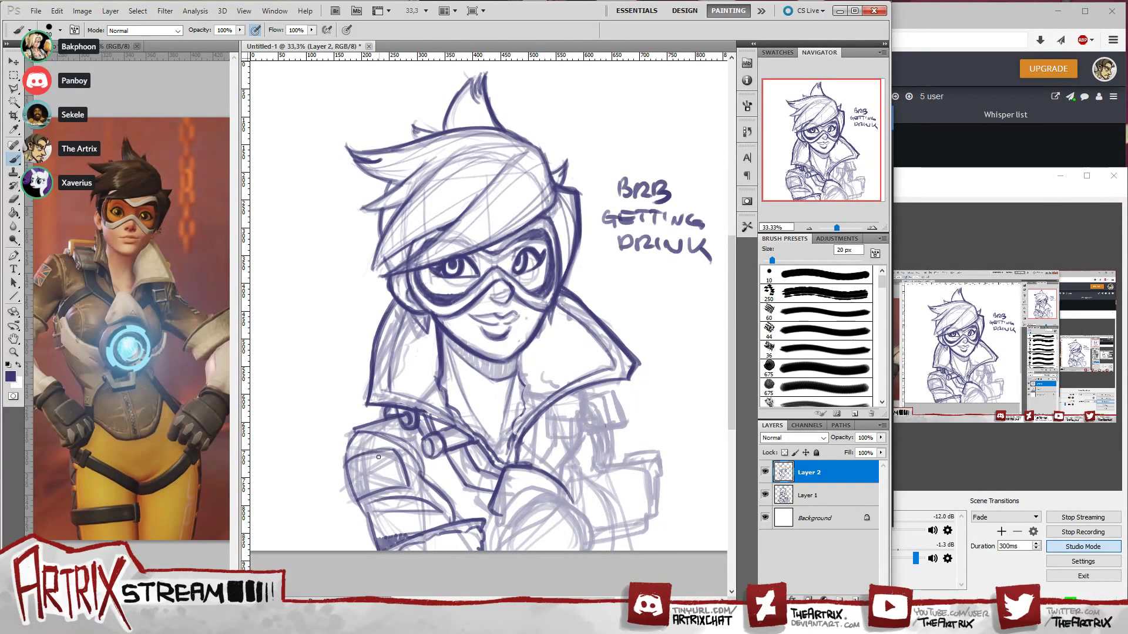
- Draw the rectangular patch on the left upper sleeve, following the curve of the arm
mouse_move(354, 498)
mouse_down()
mouse_move(398, 459)
mouse_move(400, 484)
mouse_move(392, 455)
mouse_move(377, 456)
mouse_move(374, 471)
mouse_move(403, 455)
mouse_move(342, 470)
mouse_move(358, 482)
mouse_move(404, 455)
mouse_move(348, 462)
mouse_move(393, 455)
mouse_move(353, 464)
mouse_move(388, 457)
mouse_move(445, 469)
mouse_move(407, 423)
mouse_move(341, 464)
mouse_move(400, 451)
mouse_move(373, 454)
mouse_move(394, 451)
mouse_move(407, 475)
mouse_up()
key(ctrl+alt+z)
key(ctrl+alt+z)
key(ctrl+alt+z)
key(ctrl+alt+z)
key(ctrl+alt+z)
key(ctrl+alt+z)
key(ctrl+alt+z)
key(ctrl+alt+z)
key(ctrl+alt+z)
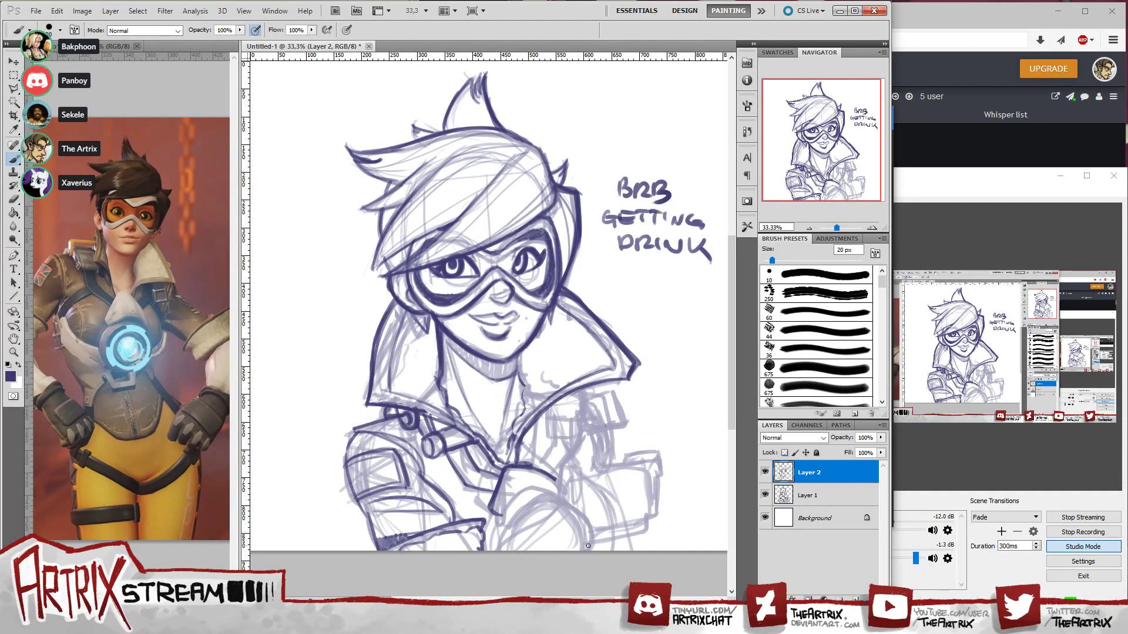
- Outline the raised thumb of the thumbs-up hand and the curve running from its base toward the wrist
mouse_move(579, 436)
mouse_down()
mouse_move(595, 413)
mouse_move(604, 466)
mouse_move(578, 445)
mouse_move(578, 416)
mouse_move(600, 422)
mouse_move(613, 467)
mouse_up()
key(ctrl+alt+z)
key(ctrl+alt+z)
key(ctrl+alt+z)
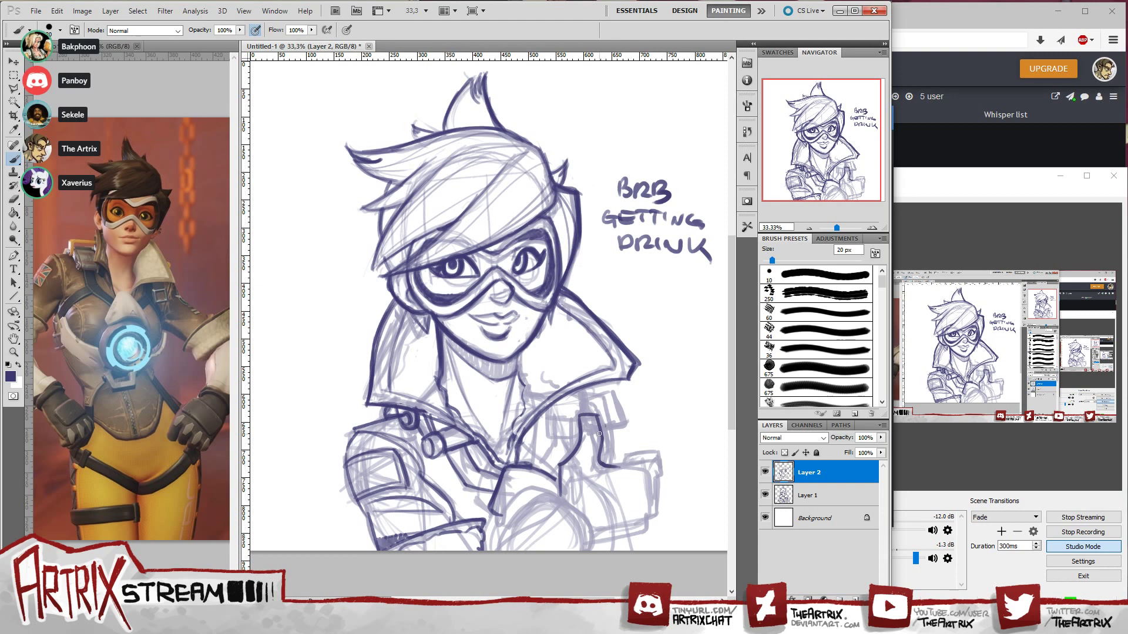
key(ctrl+z)
- Outline the thumbs-up fist from the thumb's base across the top finger and down around its outer edge
mouse_move(599, 418)
mouse_down()
mouse_move(598, 463)
mouse_move(657, 455)
mouse_move(660, 469)
mouse_move(645, 527)
mouse_move(589, 547)
mouse_move(630, 540)
mouse_move(605, 546)
mouse_move(639, 530)
mouse_move(639, 517)
mouse_move(610, 542)
mouse_move(646, 529)
mouse_move(658, 453)
mouse_move(627, 455)
mouse_move(622, 467)
mouse_move(625, 457)
mouse_move(601, 451)
mouse_move(603, 465)
mouse_move(641, 457)
mouse_up()
key(ctrl+z)
key(ctrl+z)
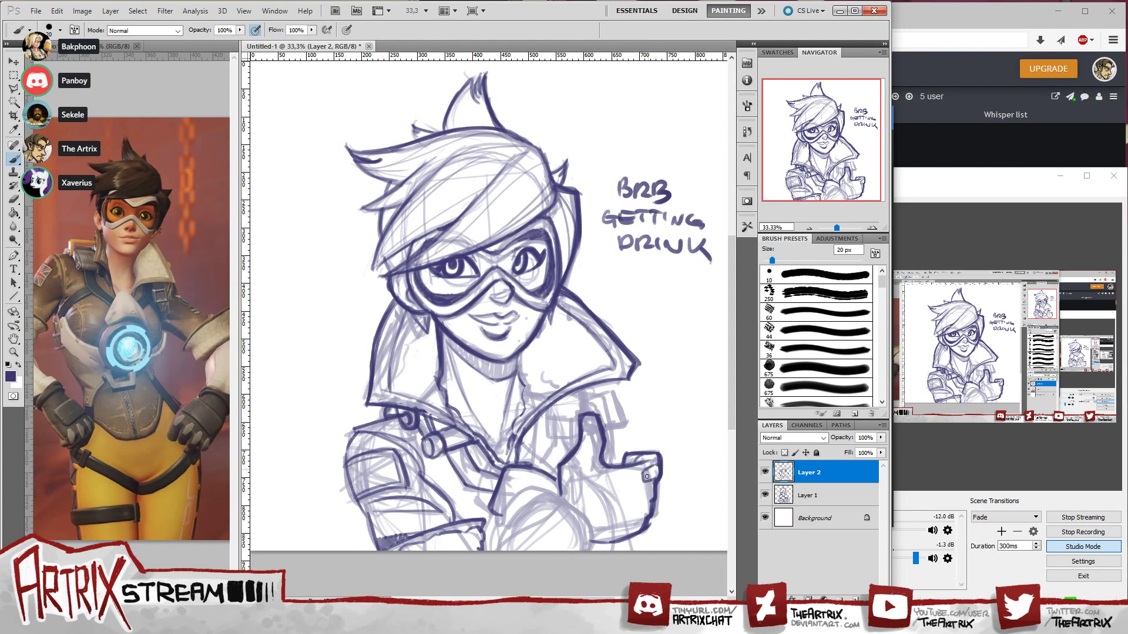
- Draw the curled fingers stacked along the outer side of the thumbs-up fist
mouse_move(646, 473)
mouse_down()
mouse_move(656, 478)
mouse_move(659, 465)
mouse_move(638, 495)
mouse_move(653, 498)
mouse_up()
key(ctrl+alt+z)
key(ctrl+alt+z)
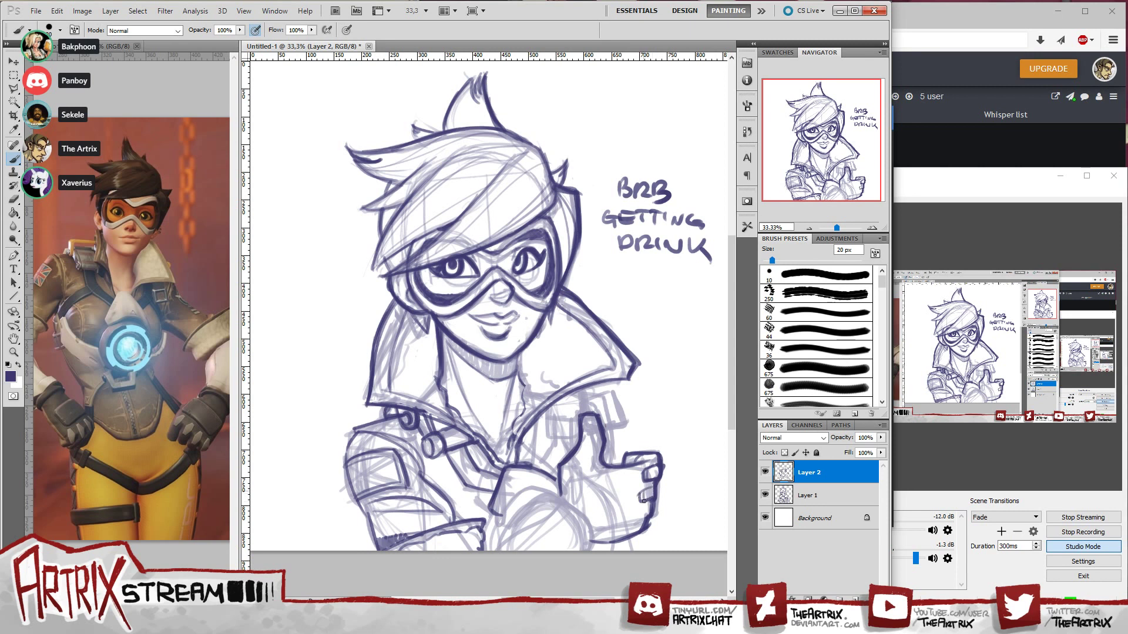
mouse_move(646, 508)
mouse_down()
mouse_move(629, 530)
mouse_move(636, 537)
mouse_up()
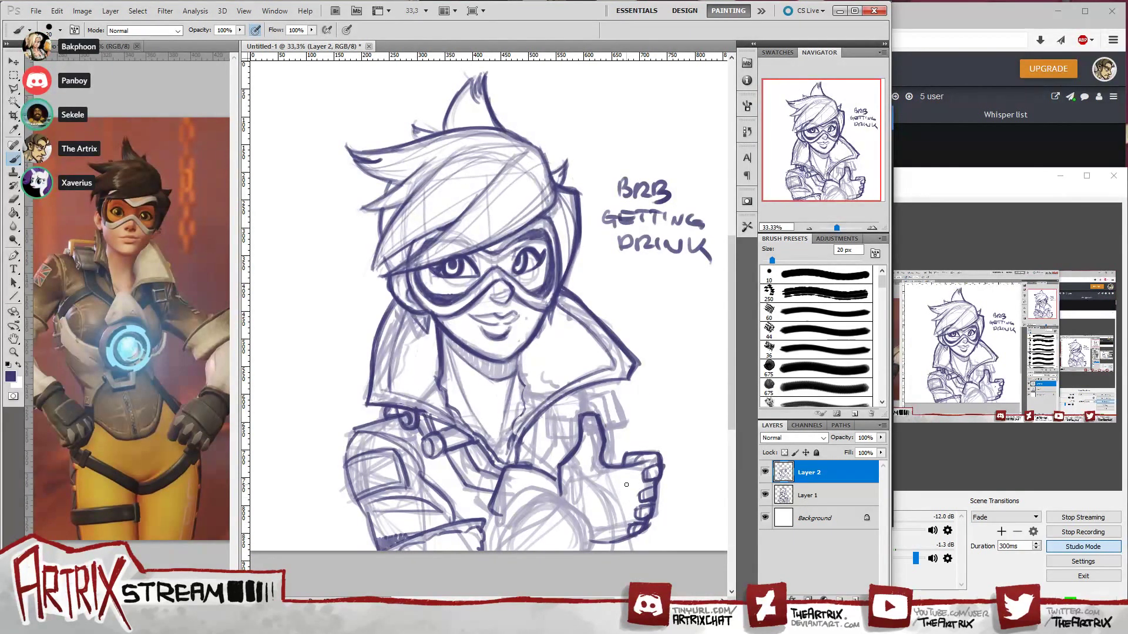
- Draw the glove's edge lines across the palm of the thumbs-up hand, beside the curled fingers
drag(632, 480, 619, 539)
drag(633, 478, 602, 482)
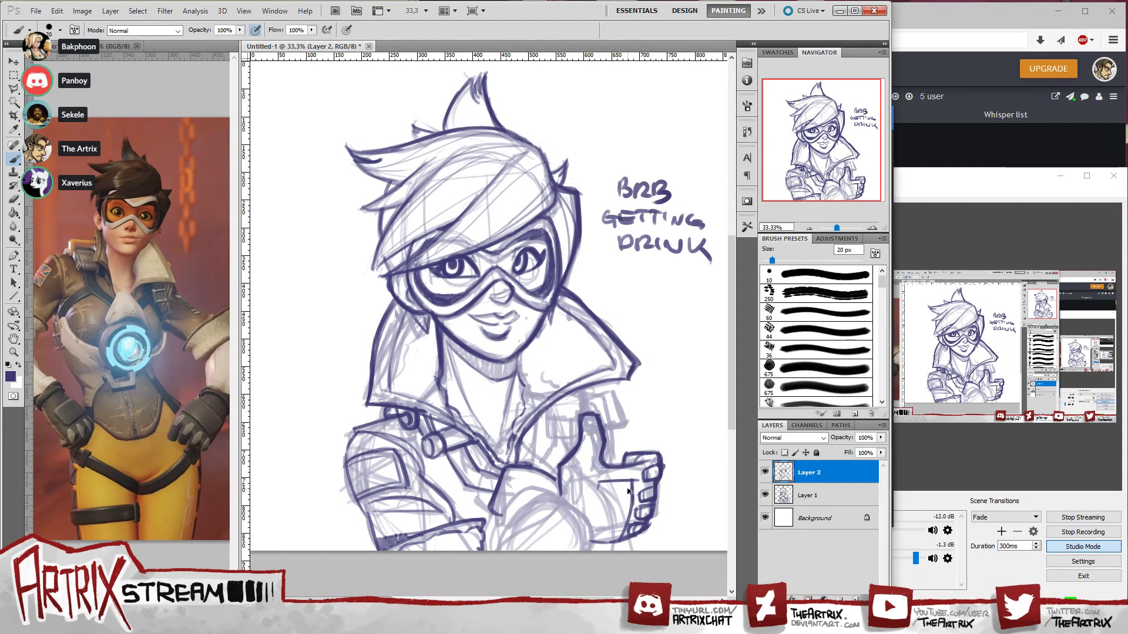
drag(597, 488, 635, 483)
key(ctrl+alt+z)
key(ctrl+alt+z)
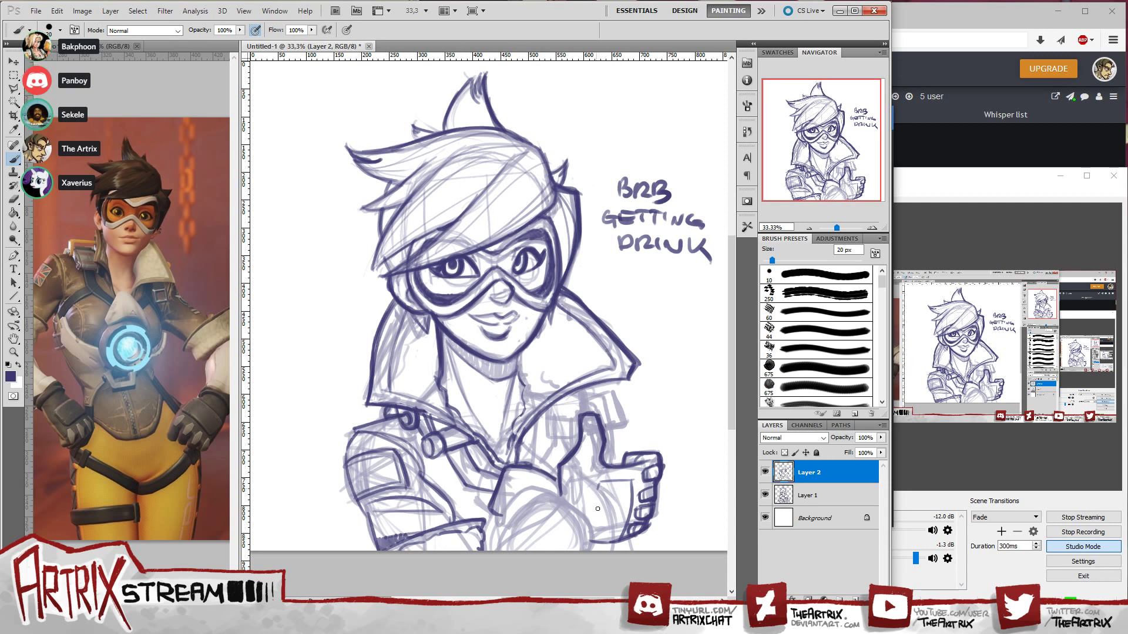
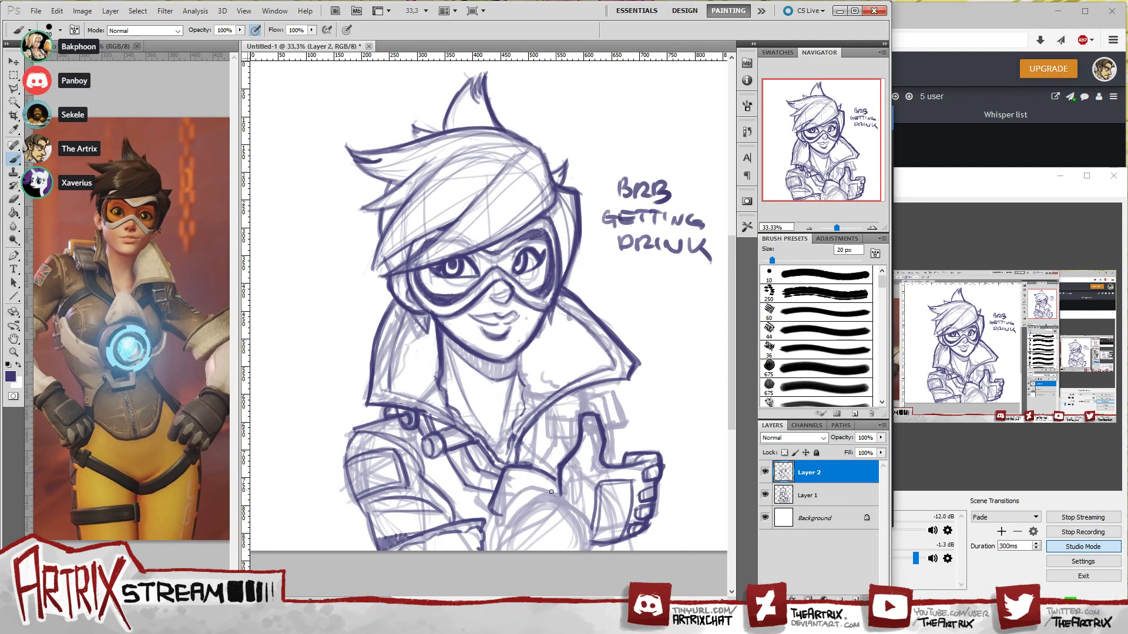
- Try to draw the glove's wrist lines below the base of the raised thumb
mouse_move(553, 497)
mouse_down()
mouse_move(582, 553)
mouse_move(585, 539)
mouse_move(580, 553)
mouse_move(539, 498)
mouse_up()
key(ctrl+z)
key(ctrl+alt+z)
mouse_move(556, 508)
mouse_down()
mouse_move(577, 550)
mouse_move(543, 503)
mouse_up()
key(ctrl+alt+z)
mouse_move(589, 547)
mouse_down()
mouse_move(567, 501)
mouse_move(544, 503)
mouse_up()
key(ctrl+alt+z)
- Outline the handwritten "BRB GETTING DRINK" note with the Polygonal Lasso and delete it from Layer 2
key(l)
click(595, 254)
click(596, 186)
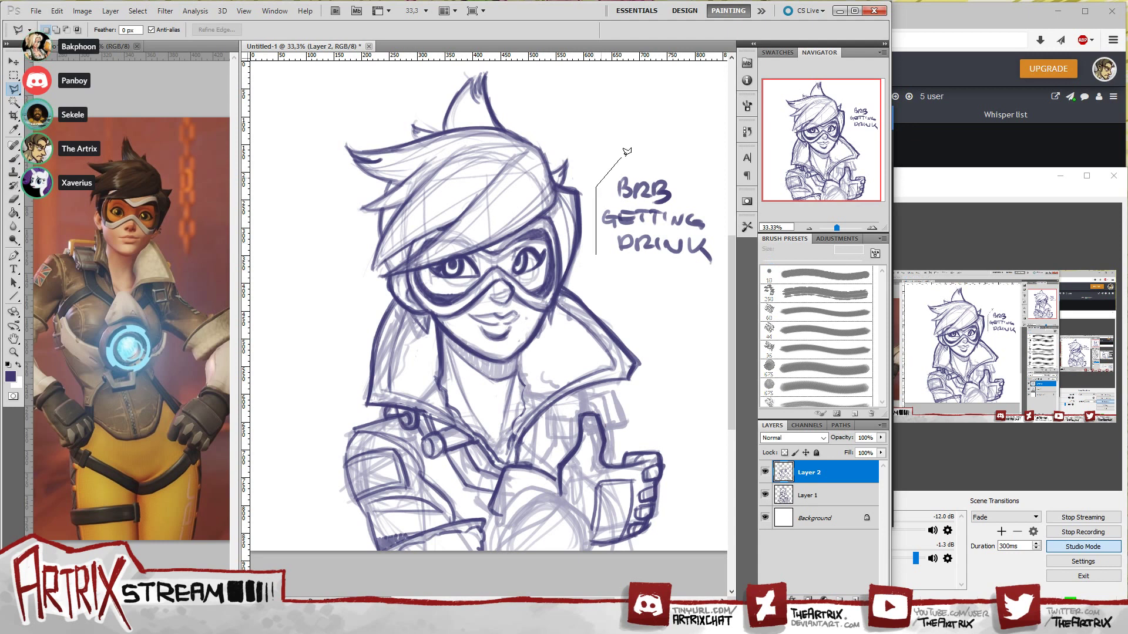
click(634, 156)
click(717, 171)
click(711, 246)
click(680, 307)
click(577, 268)
click(582, 252)
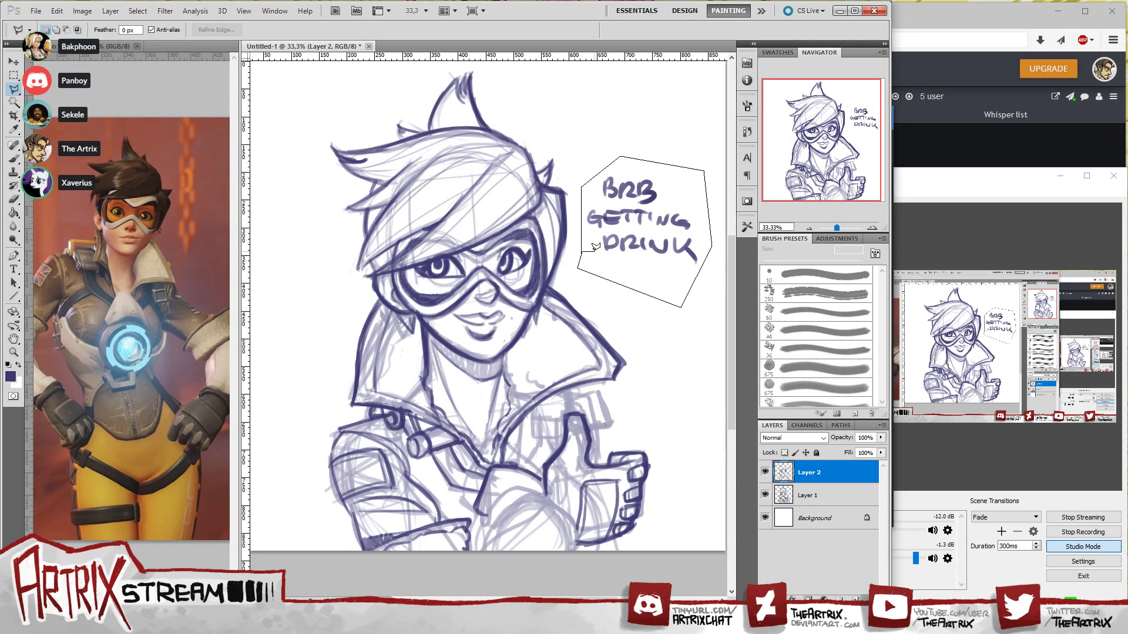
click(593, 249)
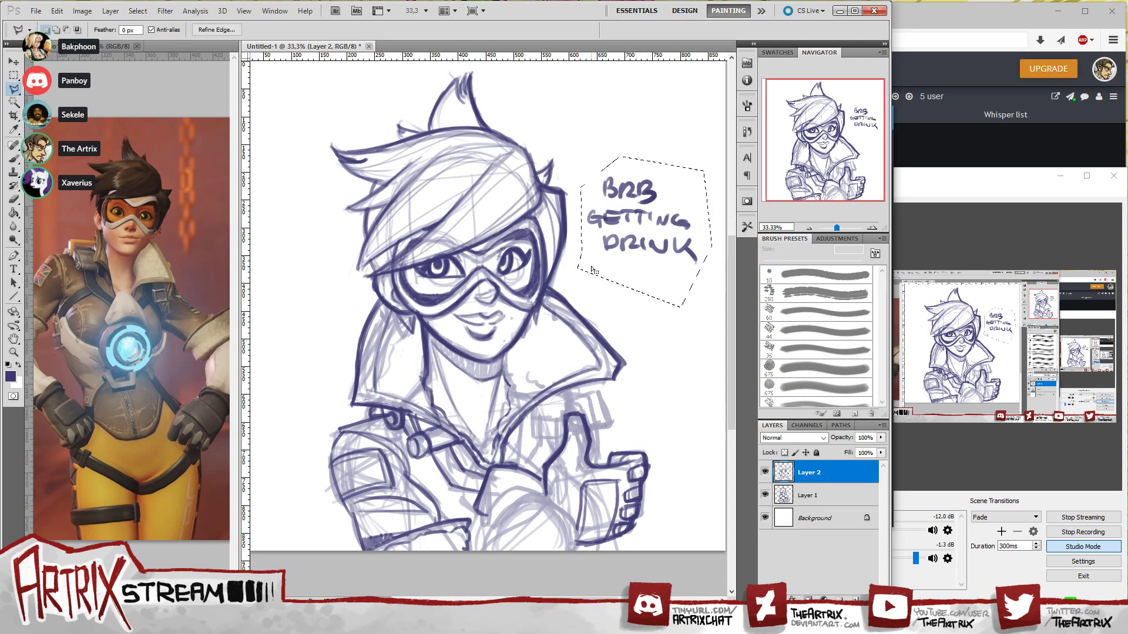
key(Delete)
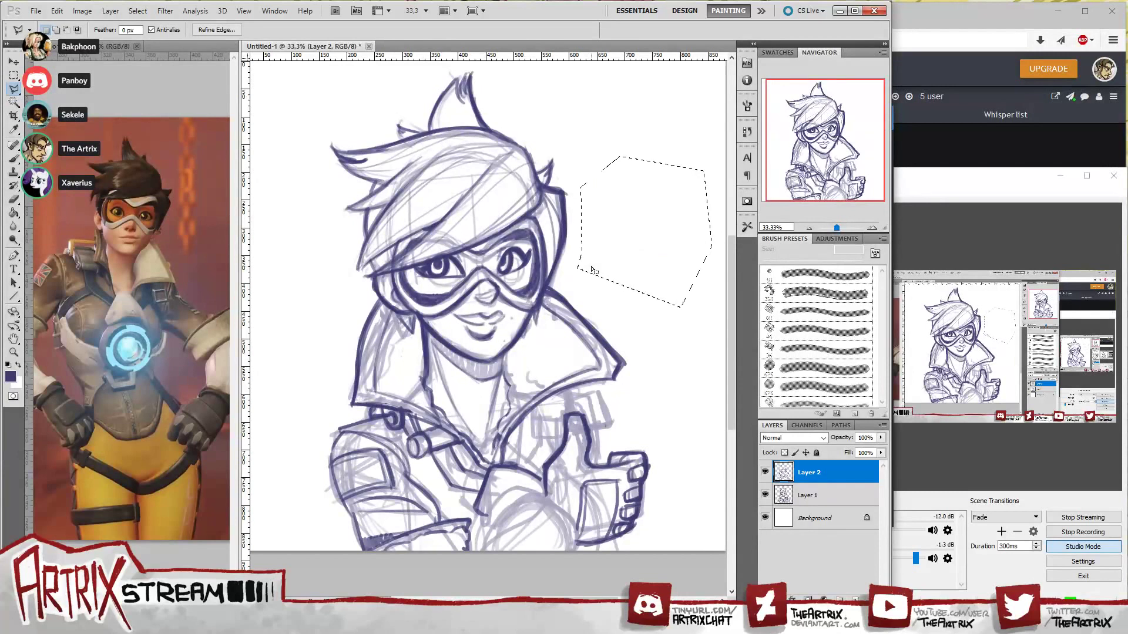
- Clear the leftover selection in the blank canvas area and switch back to the Brush tool
click(604, 109)
click(689, 111)
click(685, 119)
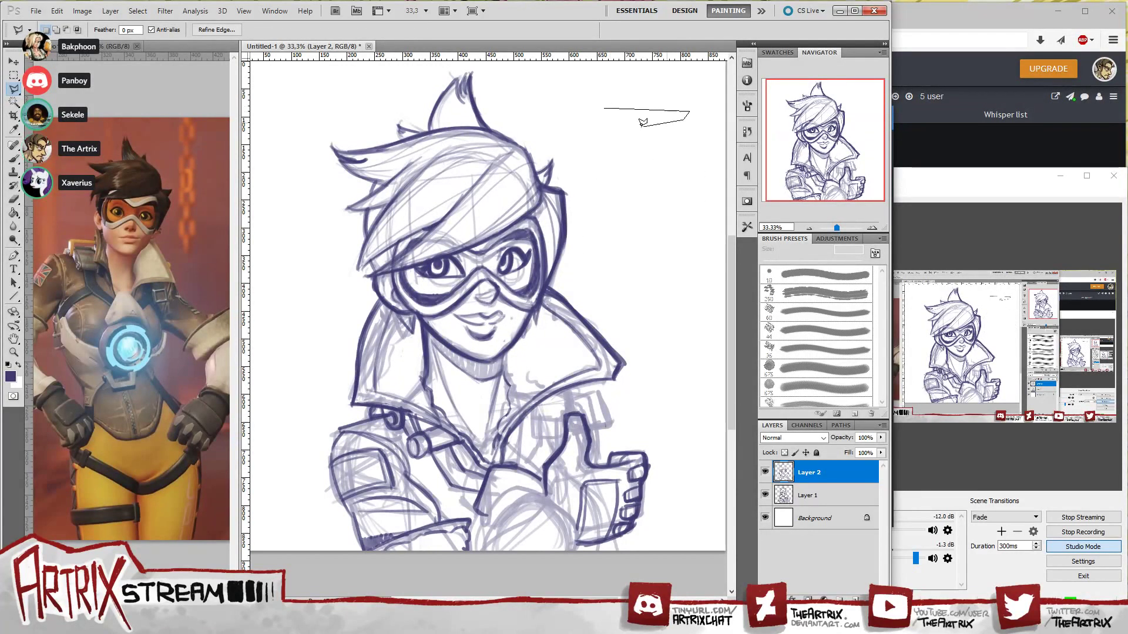
click(599, 135)
click(593, 116)
click(601, 108)
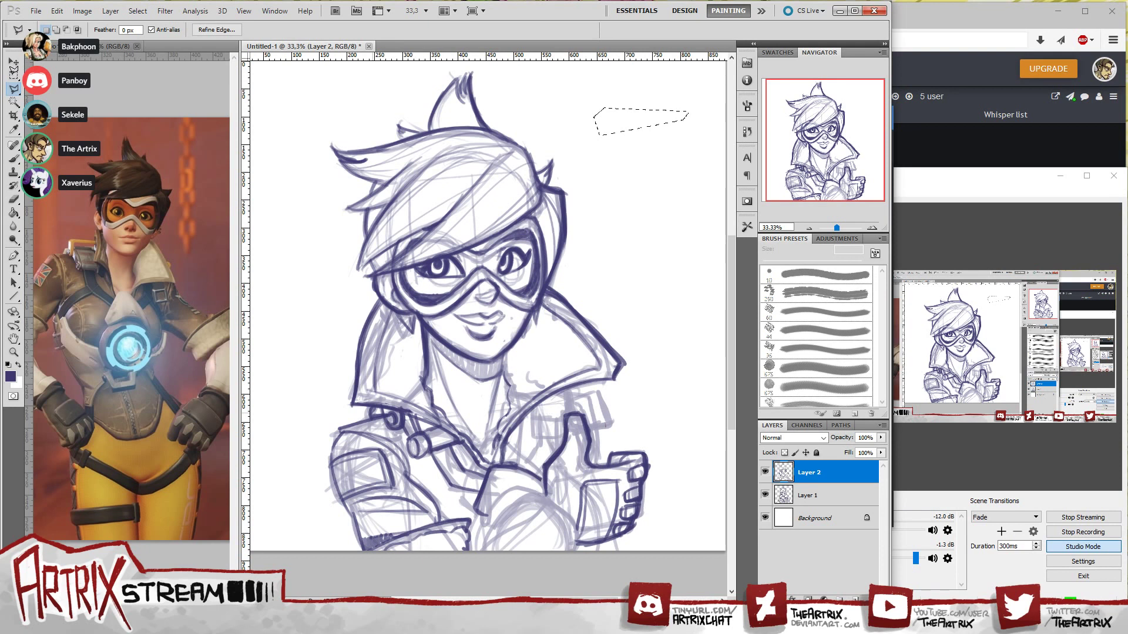
click(14, 75)
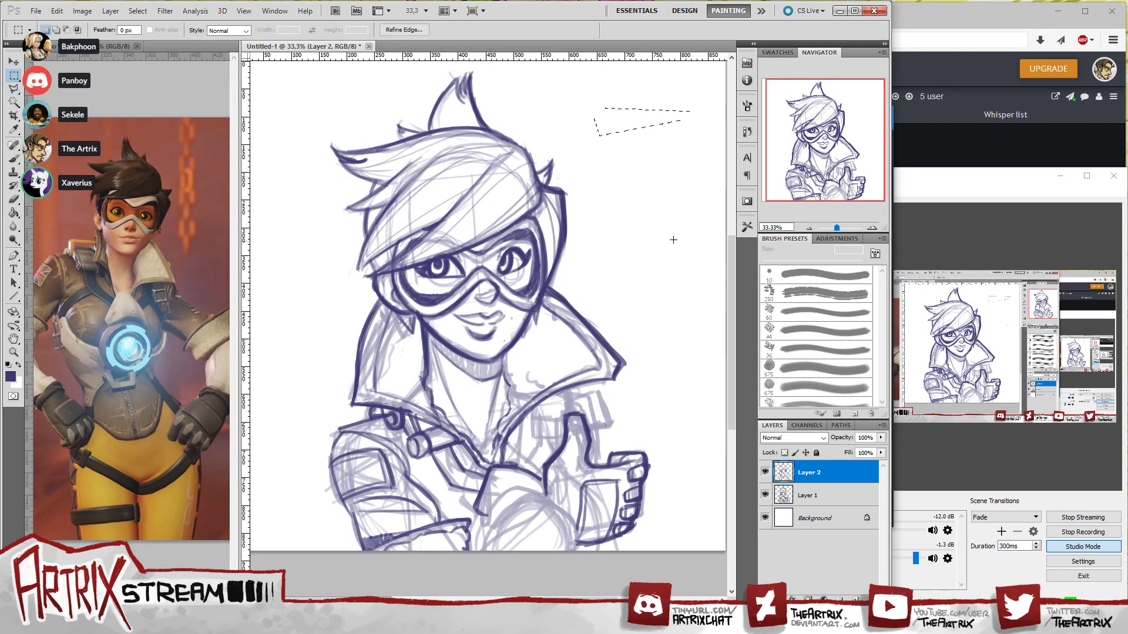
click(709, 301)
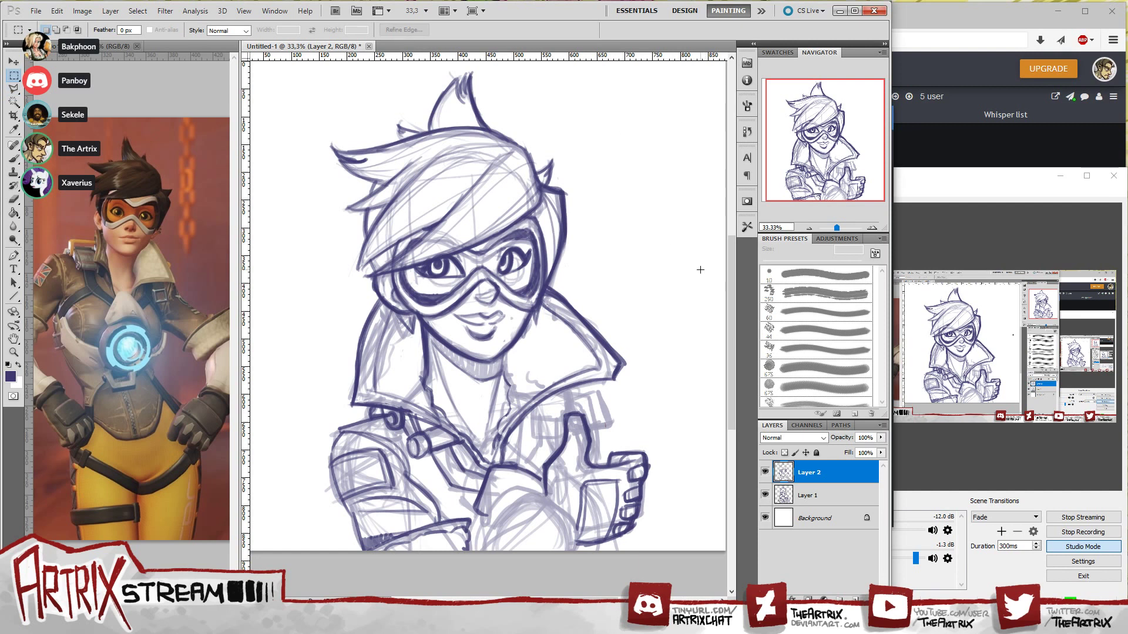
click(18, 155)
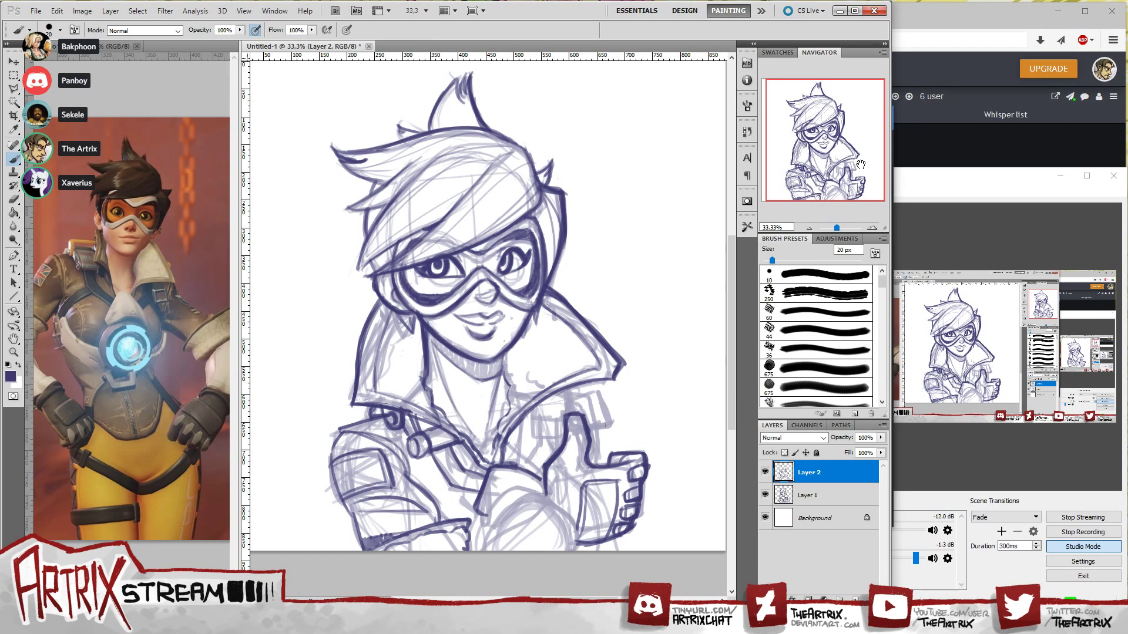
- Darken the lower sleeve's outer edge and work on the fold line running toward its cuff
drag(860, 164, 820, 187)
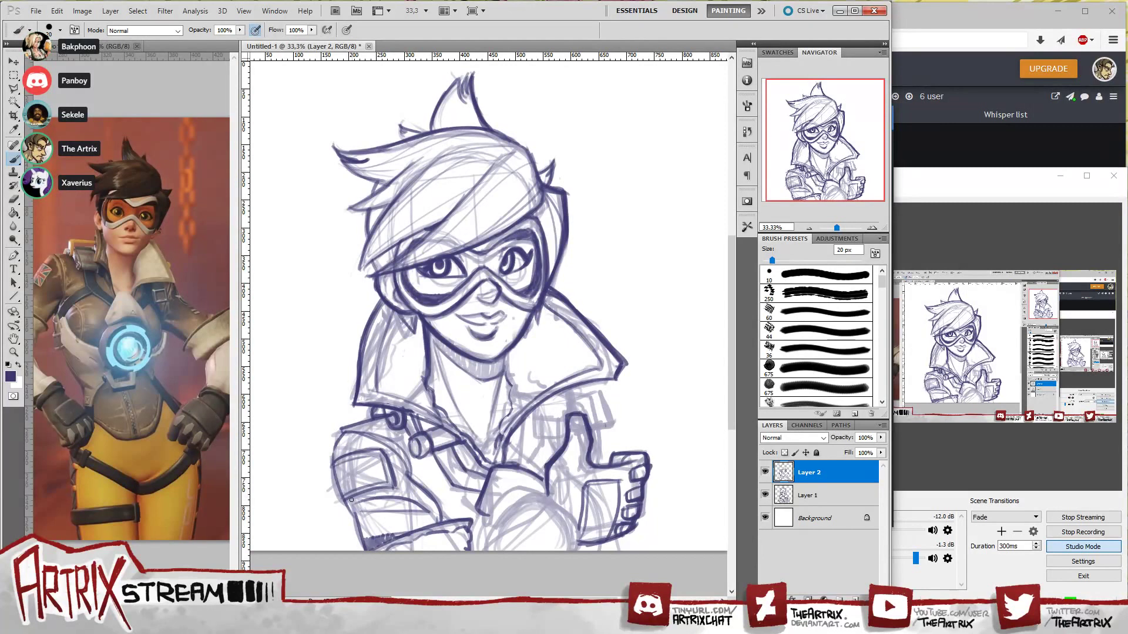
drag(357, 518, 366, 542)
mouse_move(416, 484)
mouse_down()
mouse_move(441, 525)
mouse_move(415, 477)
mouse_move(437, 501)
mouse_move(435, 522)
mouse_move(422, 496)
mouse_move(471, 519)
mouse_up()
key(ctrl+z)
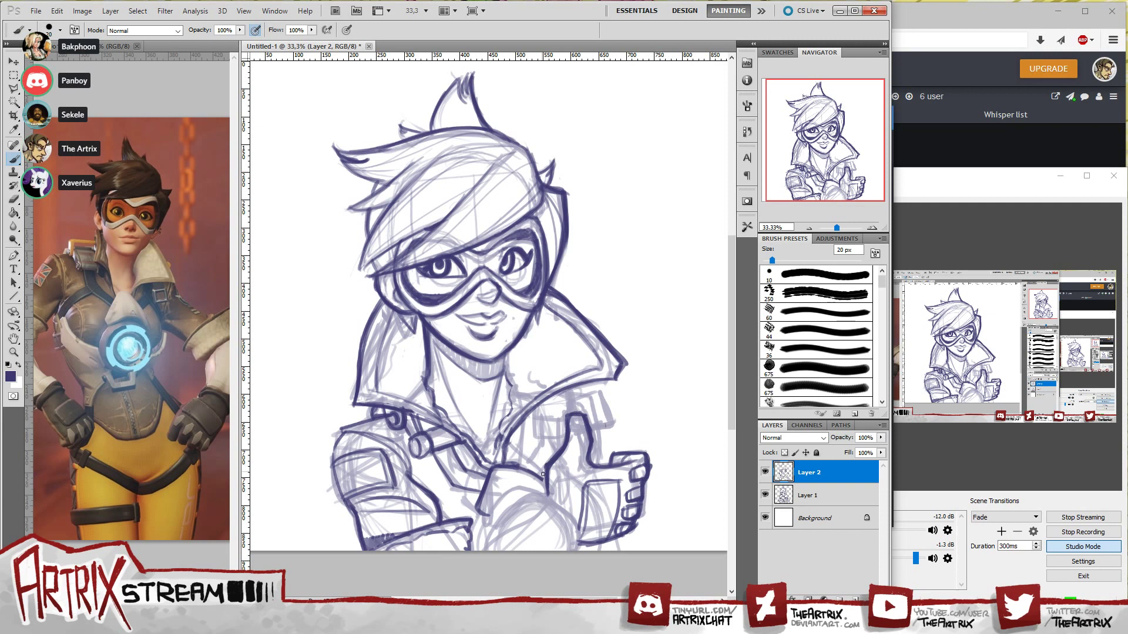
- Draw the outer curve of the glove's cuff, starting below the thumb's base and sweeping toward the canvas's lower edge
drag(541, 501, 577, 548)
mouse_move(531, 503)
mouse_down()
mouse_move(558, 505)
mouse_move(574, 545)
mouse_up()
key(ctrl+z)
drag(535, 502, 556, 564)
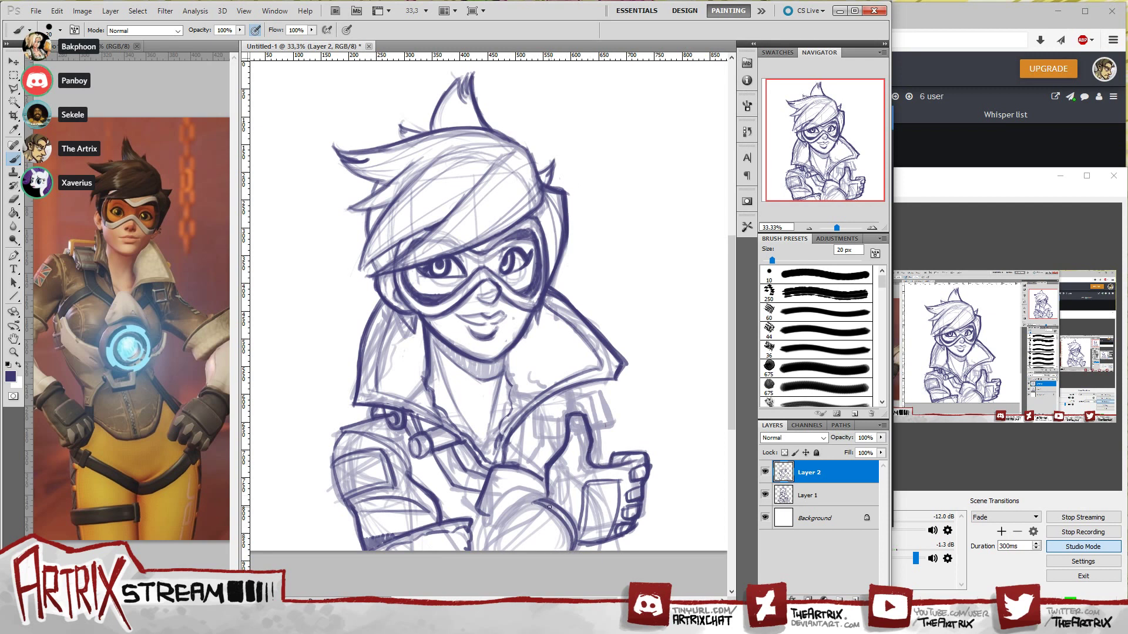
- Draw the inner curve of the glove's cuff parallel to the outer one, discarding the strokes toward the forearm
mouse_move(533, 506)
mouse_down()
mouse_move(558, 557)
mouse_move(567, 534)
mouse_move(565, 548)
mouse_move(552, 521)
mouse_move(543, 531)
mouse_move(547, 515)
mouse_move(568, 541)
mouse_move(541, 501)
mouse_move(530, 519)
mouse_move(548, 508)
mouse_move(505, 535)
mouse_move(483, 551)
mouse_up()
key(ctrl+z)
key(ctrl+z)
key(ctrl+z)
drag(537, 514, 473, 550)
key(ctrl+z)
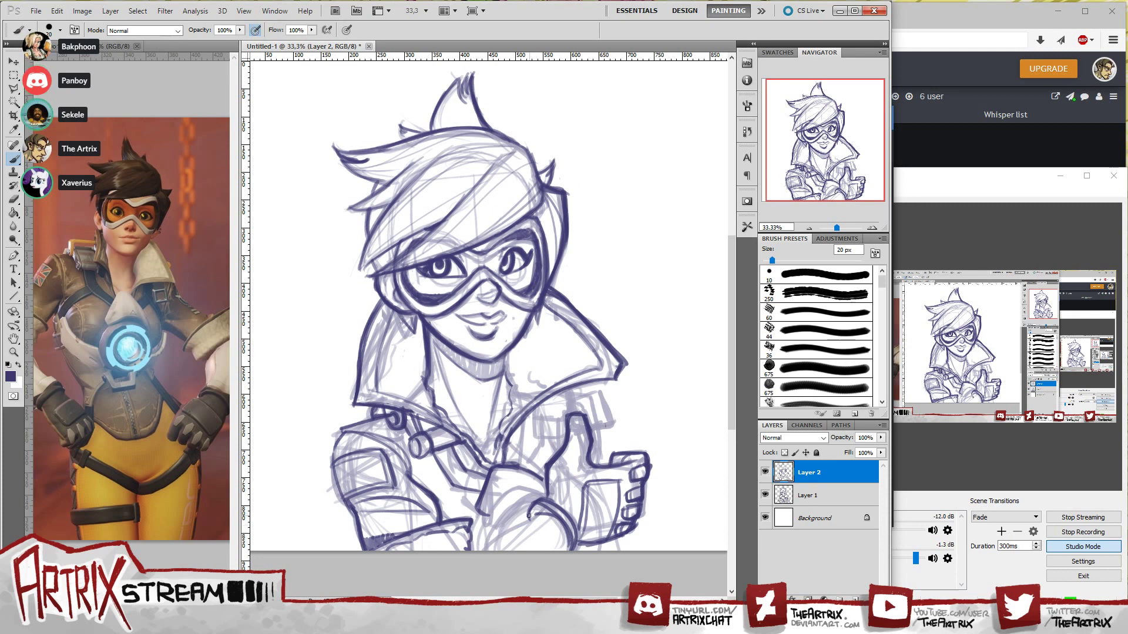
mouse_move(537, 515)
mouse_down()
mouse_move(495, 544)
mouse_move(481, 581)
mouse_move(498, 547)
mouse_move(483, 554)
mouse_move(532, 516)
mouse_move(520, 530)
mouse_move(550, 514)
mouse_move(566, 538)
mouse_up()
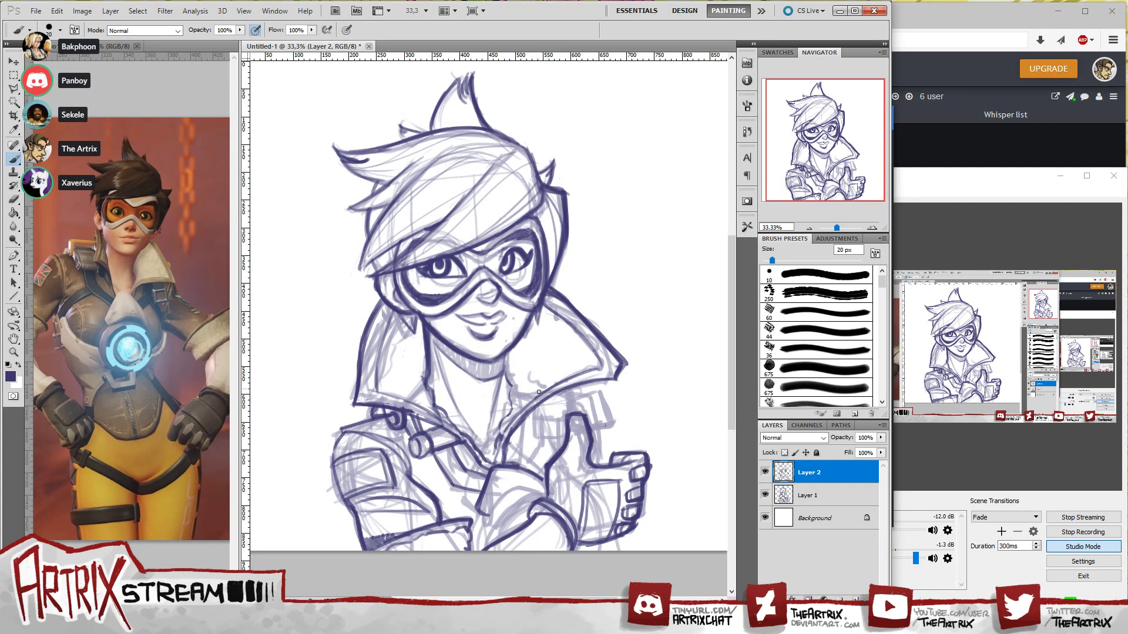
- Try to draw the small rectangular buckle on the chest strap beside the raised thumb
mouse_move(534, 420)
mouse_down()
mouse_move(544, 435)
mouse_move(548, 415)
mouse_up()
key(ctrl+z)
key(ctrl+z)
key(ctrl+z)
drag(548, 417, 563, 416)
key(ctrl+alt+z)
key(ctrl+alt+z)
drag(534, 419, 539, 438)
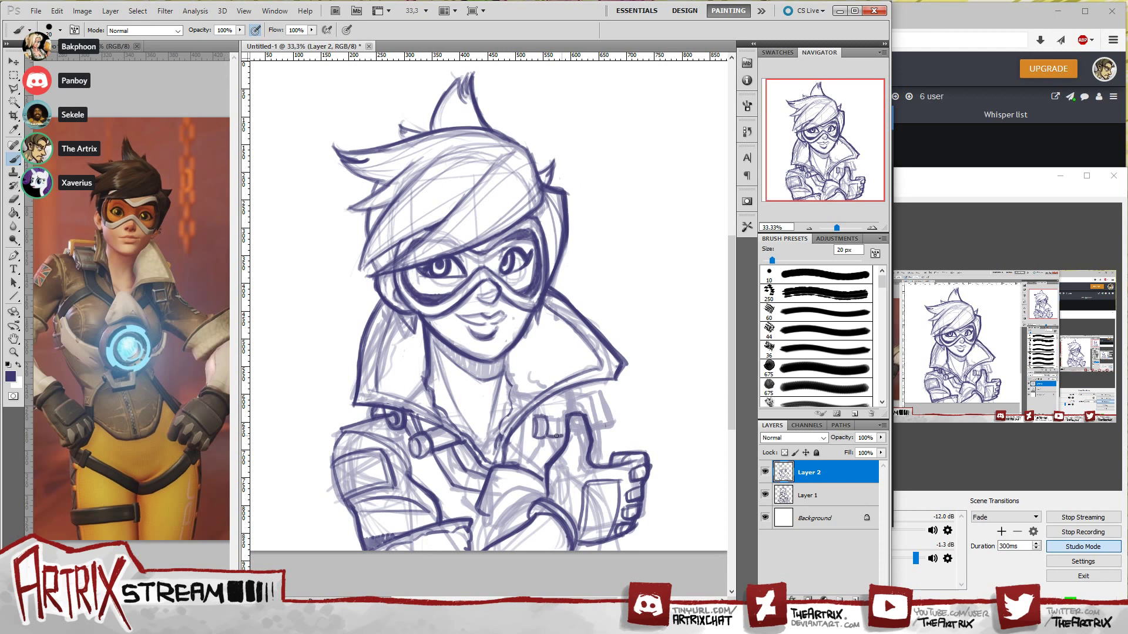
- Try to extend the chest strap from the collar past the buckle down toward the glove's wrist
drag(556, 436, 565, 436)
key(ctrl+z)
mouse_move(575, 407)
mouse_down()
mouse_move(574, 386)
mouse_move(577, 411)
mouse_up()
drag(504, 464, 548, 486)
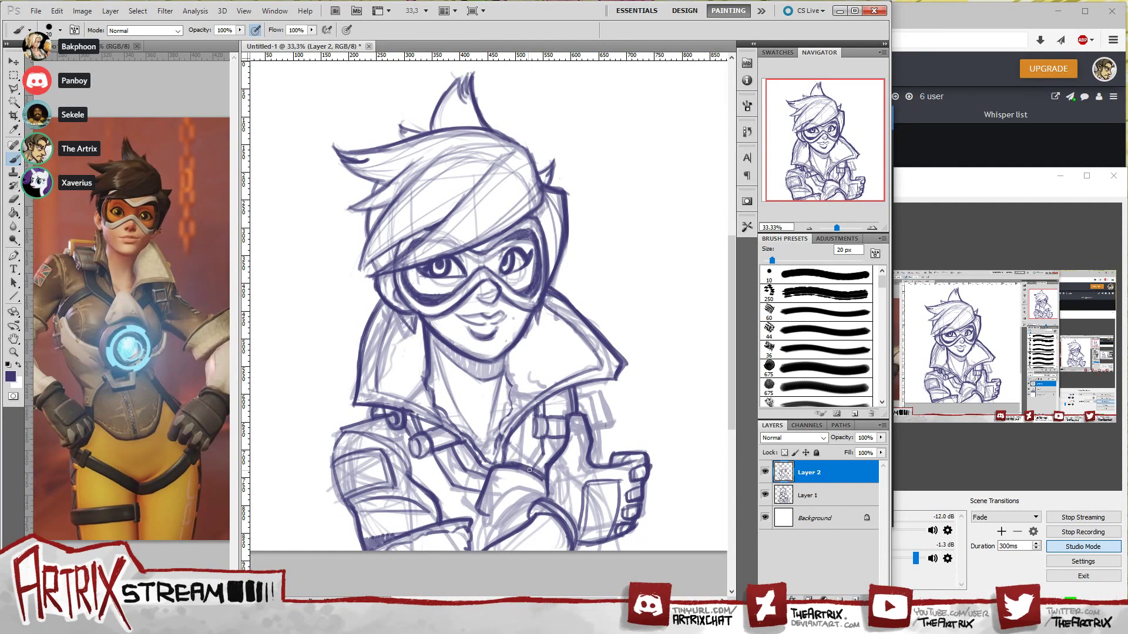
key(ctrl+z)
mouse_move(514, 469)
mouse_down()
mouse_move(521, 487)
mouse_move(565, 449)
mouse_move(544, 453)
mouse_up()
key(ctrl+alt+z)
key(ctrl+alt+z)
key(ctrl+alt+z)
key(ctrl+alt+z)
key(ctrl+alt+z)
key(ctrl+alt+z)
key(ctrl+alt+z)
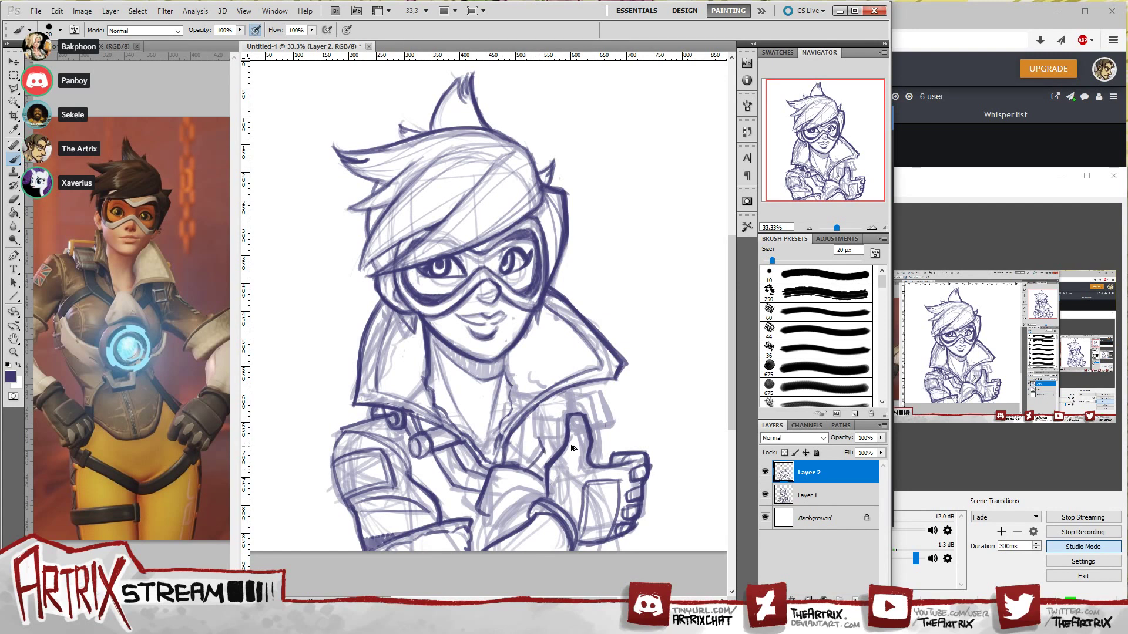
- Try to redraw the chest strap's edges and its crossing band between the collar and the thumb
key(ctrl+z)
drag(528, 469, 538, 440)
mouse_move(561, 432)
mouse_down()
mouse_move(527, 419)
mouse_move(529, 432)
mouse_move(542, 430)
mouse_move(534, 408)
mouse_move(540, 430)
mouse_move(563, 428)
mouse_up()
key(ctrl+alt+z)
key(ctrl+alt+z)
key(ctrl+alt+z)
key(ctrl+alt+z)
mouse_move(532, 413)
mouse_down()
mouse_move(528, 430)
mouse_move(560, 427)
mouse_move(573, 410)
mouse_move(561, 412)
mouse_move(563, 388)
mouse_up()
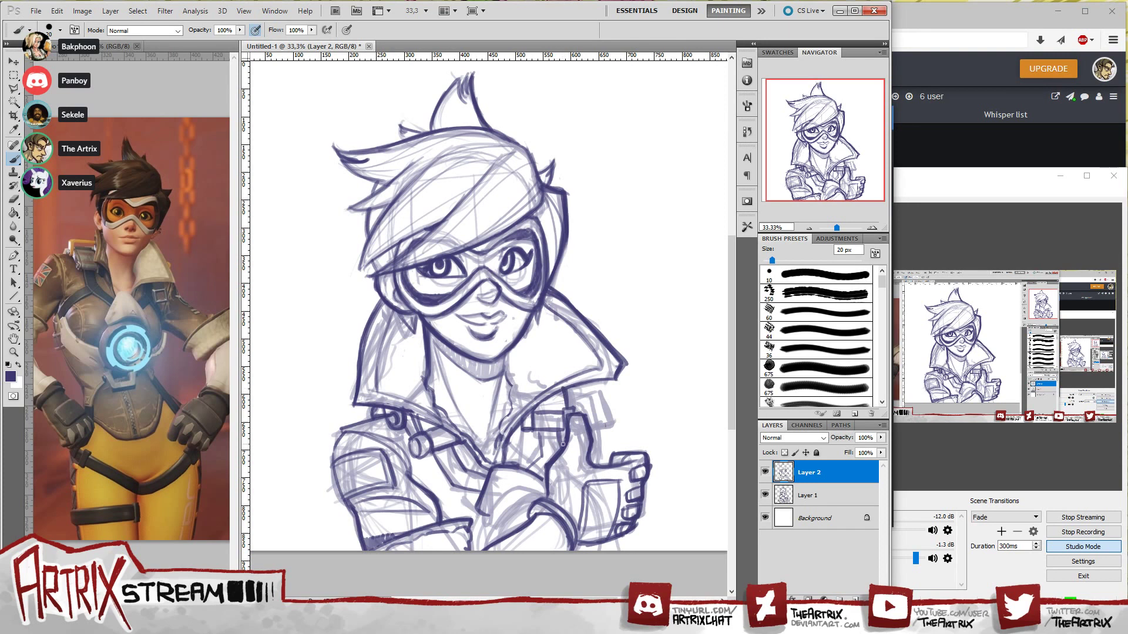
key(ctrl+alt+z)
key(ctrl+alt+z)
key(ctrl+alt+z)
key(ctrl+alt+z)
key(ctrl+alt+z)
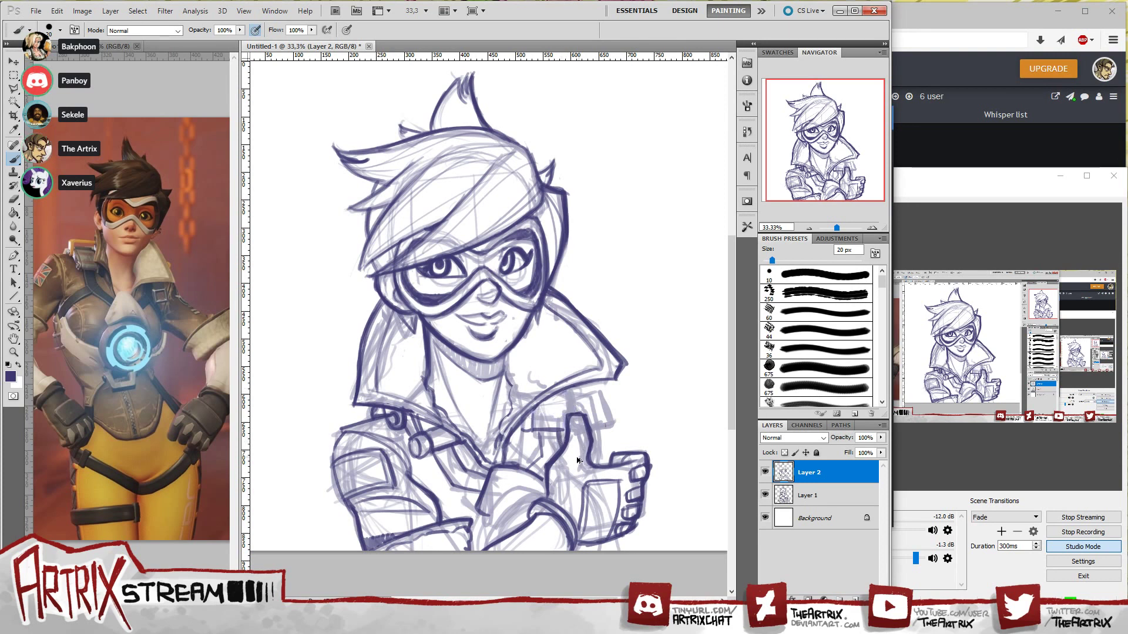
- Try another version of the strap's lower and vertical edges beside the raised thumb
key(ctrl+alt+z)
key(ctrl+alt+z)
key(ctrl+alt+z)
mouse_move(541, 436)
mouse_down()
mouse_move(538, 421)
mouse_move(555, 453)
mouse_move(561, 446)
mouse_up()
key(ctrl+z)
key(ctrl+z)
key(ctrl+z)
drag(558, 416, 559, 445)
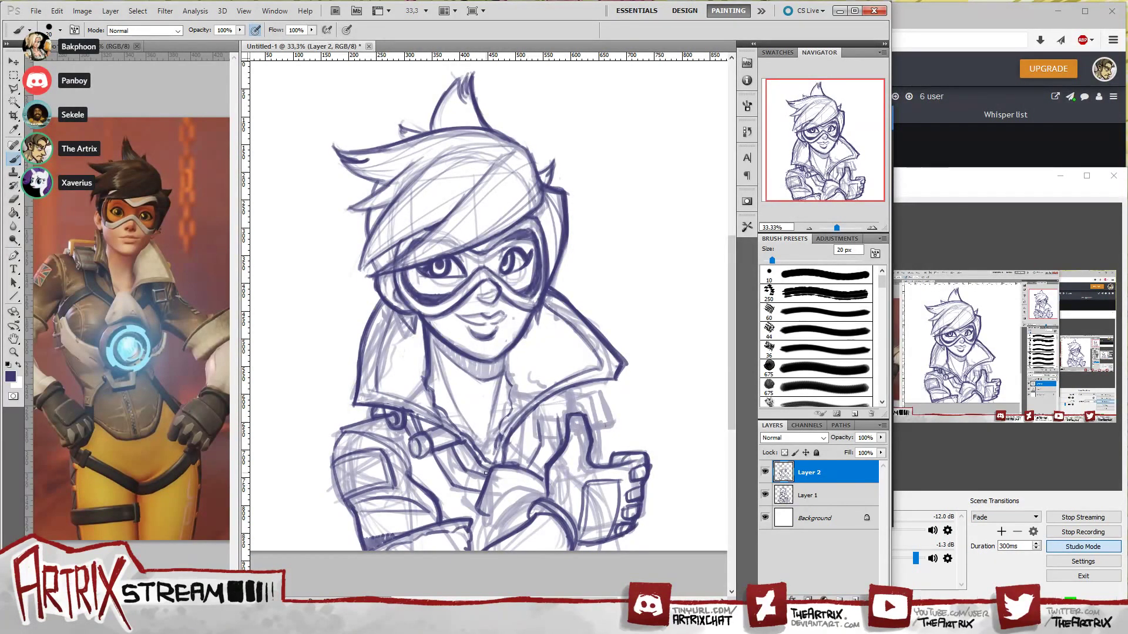
- Draw the emblem details inside the patch on the upper sleeve
mouse_move(809, 148)
mouse_down()
mouse_move(816, 141)
mouse_move(826, 160)
mouse_up()
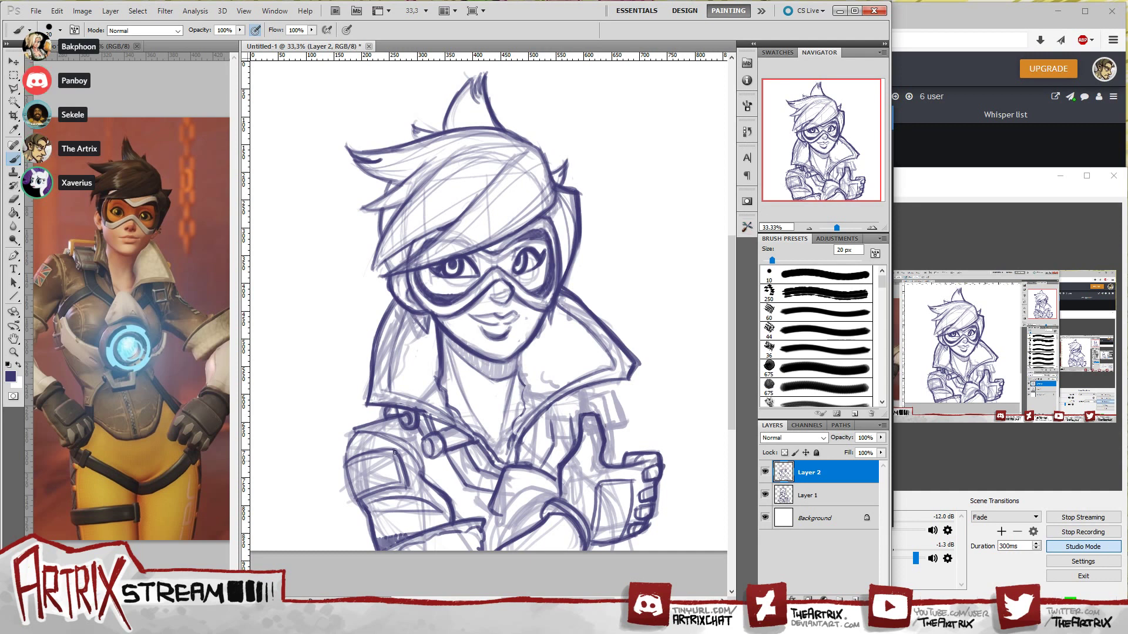
mouse_move(374, 462)
mouse_down()
mouse_move(368, 474)
mouse_move(388, 462)
mouse_move(399, 487)
mouse_move(355, 491)
mouse_up()
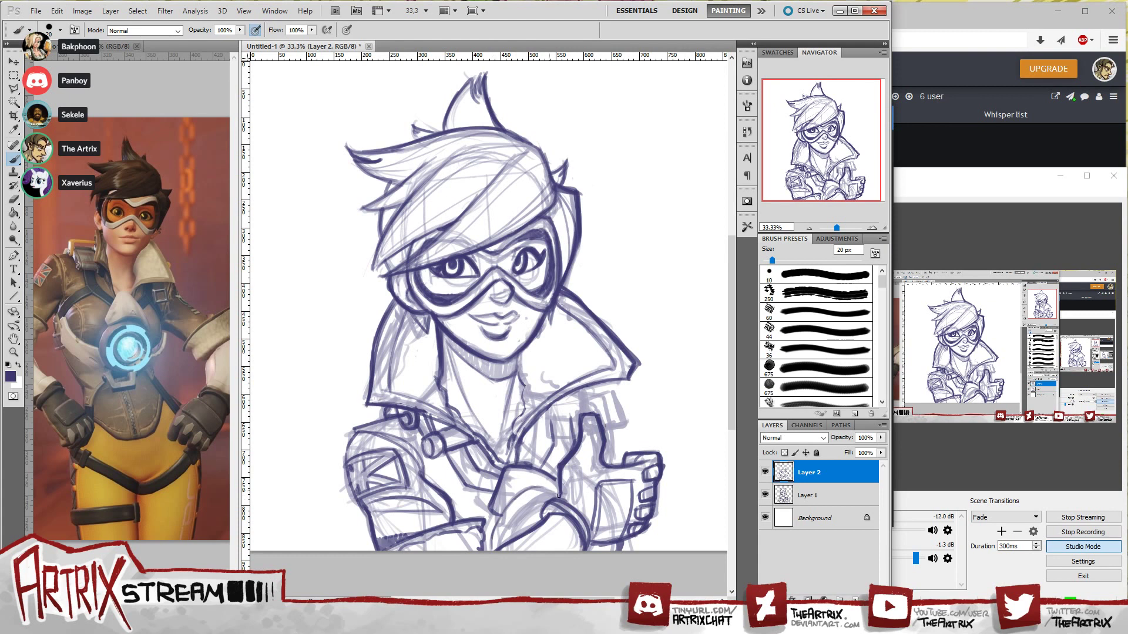
- Draw the forearm's edge from the canvas's lower edge up around the wrist of the thumbs-up hand
drag(491, 548, 515, 497)
key(ctrl+z)
mouse_move(491, 548)
mouse_down()
mouse_move(503, 514)
mouse_move(489, 558)
mouse_move(498, 515)
mouse_move(492, 543)
mouse_move(488, 506)
mouse_move(497, 516)
mouse_move(531, 486)
mouse_move(550, 487)
mouse_move(502, 515)
mouse_move(561, 495)
mouse_move(518, 497)
mouse_move(556, 493)
mouse_move(538, 485)
mouse_move(486, 499)
mouse_move(486, 509)
mouse_move(513, 465)
mouse_move(565, 486)
mouse_move(555, 498)
mouse_move(561, 496)
mouse_up()
key(ctrl+z)
key(ctrl+z)
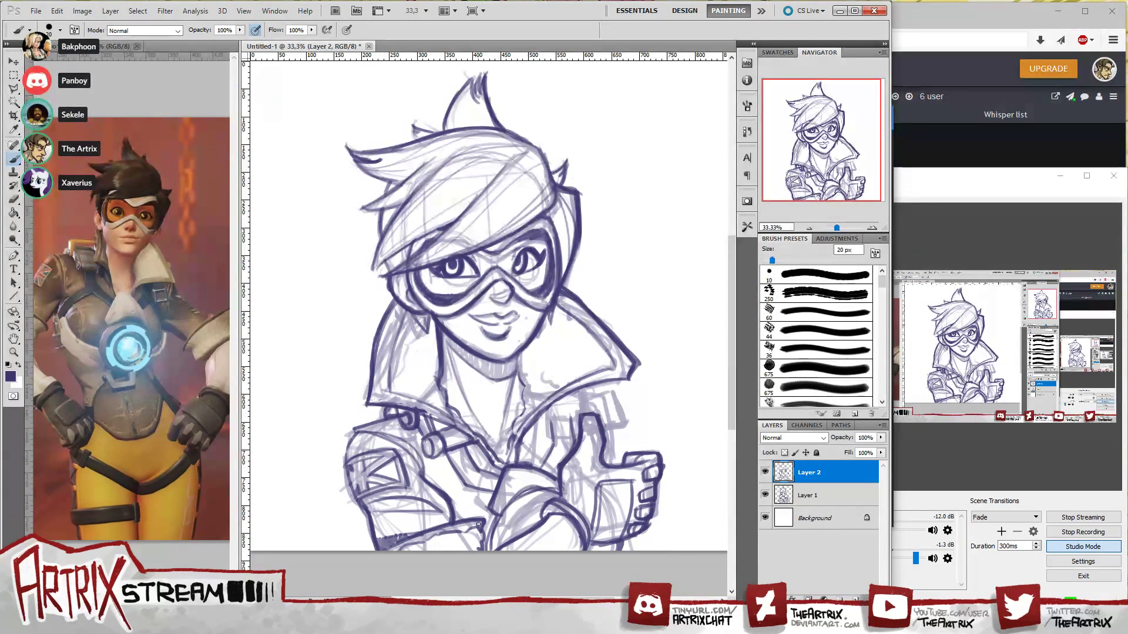
- Add the inner cuff line and short fold strokes around the glove's wrist
drag(554, 498, 507, 529)
key(ctrl+z)
drag(555, 498, 517, 522)
key(ctrl+z)
key(ctrl+z)
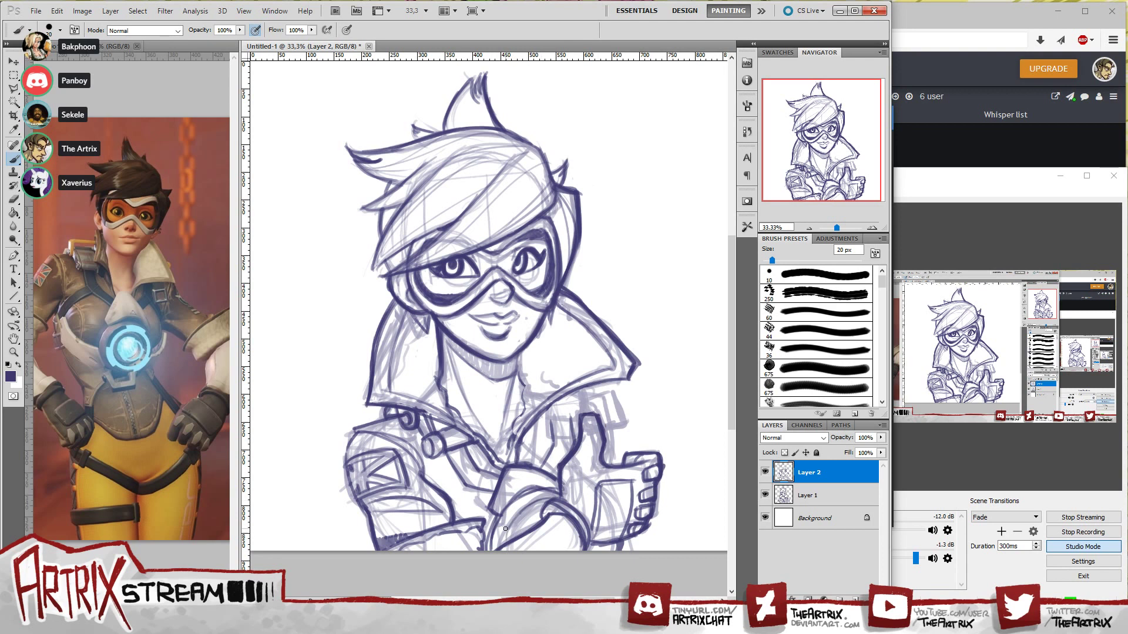
mouse_move(504, 542)
mouse_down()
mouse_move(520, 515)
mouse_move(557, 497)
mouse_up()
key(ctrl+z)
mouse_move(503, 513)
mouse_down()
mouse_move(551, 492)
mouse_move(523, 502)
mouse_up()
drag(540, 482, 525, 482)
- Check the #public channel in Discord and return to the drawing in Photoshop
mouse_move(474, 623)
click(489, 567)
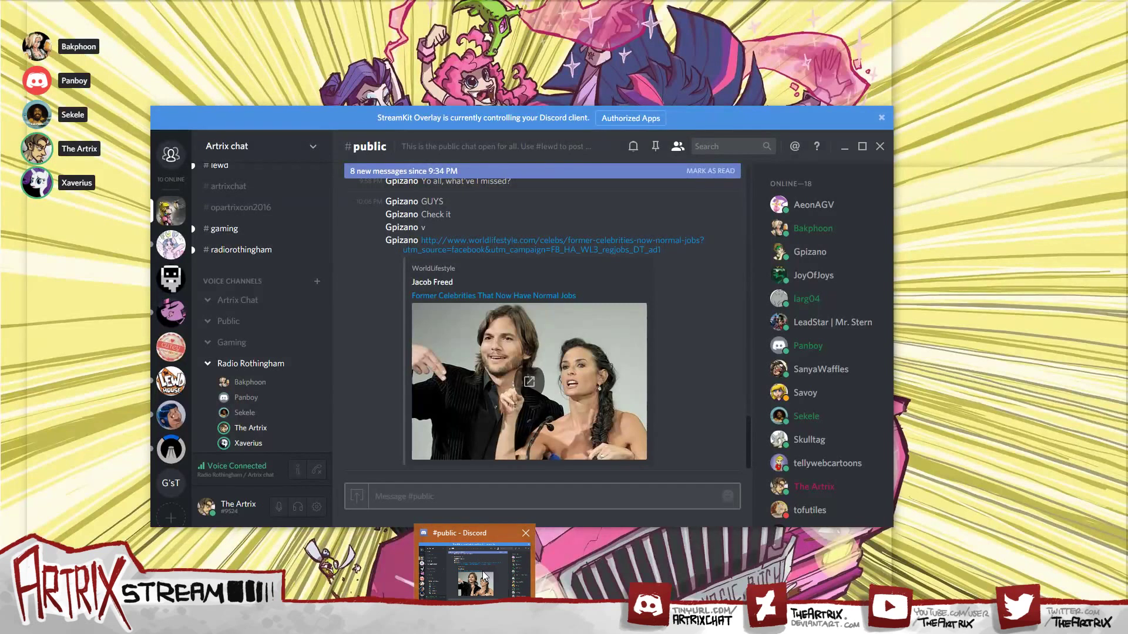
click(486, 575)
click(481, 583)
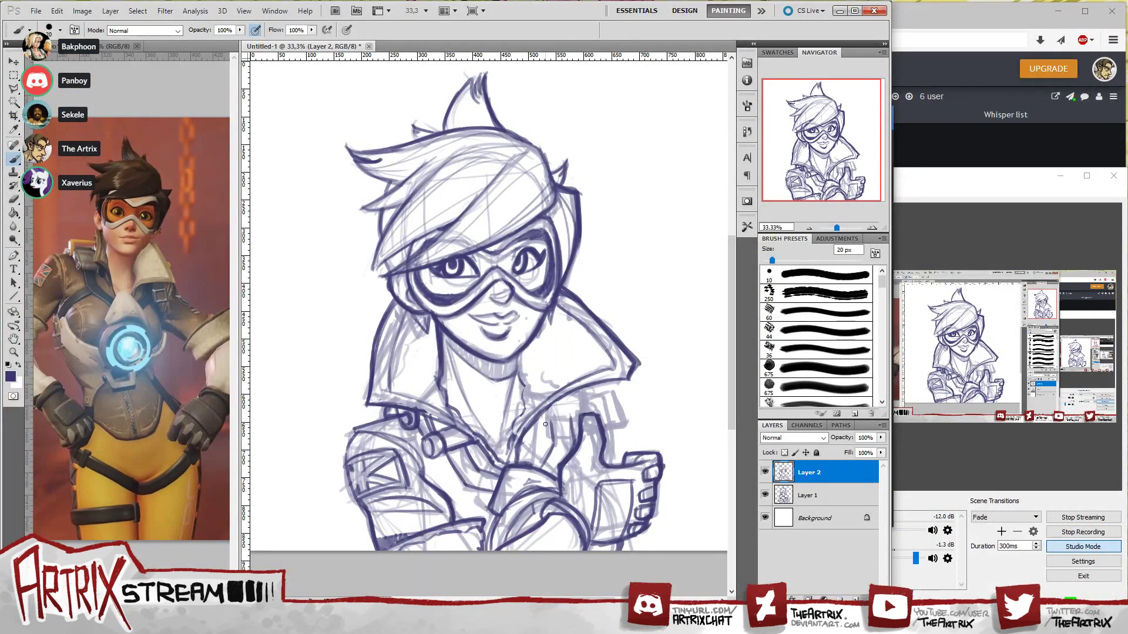
- Draw the chest strap and its buckle beneath the collar, beside the raised thumb
mouse_move(545, 413)
mouse_down()
mouse_move(581, 386)
mouse_move(558, 416)
mouse_move(570, 417)
mouse_move(548, 417)
mouse_move(585, 403)
mouse_move(585, 414)
mouse_move(575, 418)
mouse_move(575, 395)
mouse_move(574, 417)
mouse_move(584, 399)
mouse_move(585, 417)
mouse_move(550, 419)
mouse_move(551, 402)
mouse_move(574, 400)
mouse_move(571, 385)
mouse_move(576, 398)
mouse_move(538, 422)
mouse_move(555, 403)
mouse_move(549, 421)
mouse_move(577, 420)
mouse_move(551, 421)
mouse_move(583, 399)
mouse_up()
key(ctrl+alt+z)
key(ctrl+alt+z)
key(ctrl+alt+z)
key(ctrl+alt+z)
key(ctrl+alt+z)
key(ctrl+alt+z)
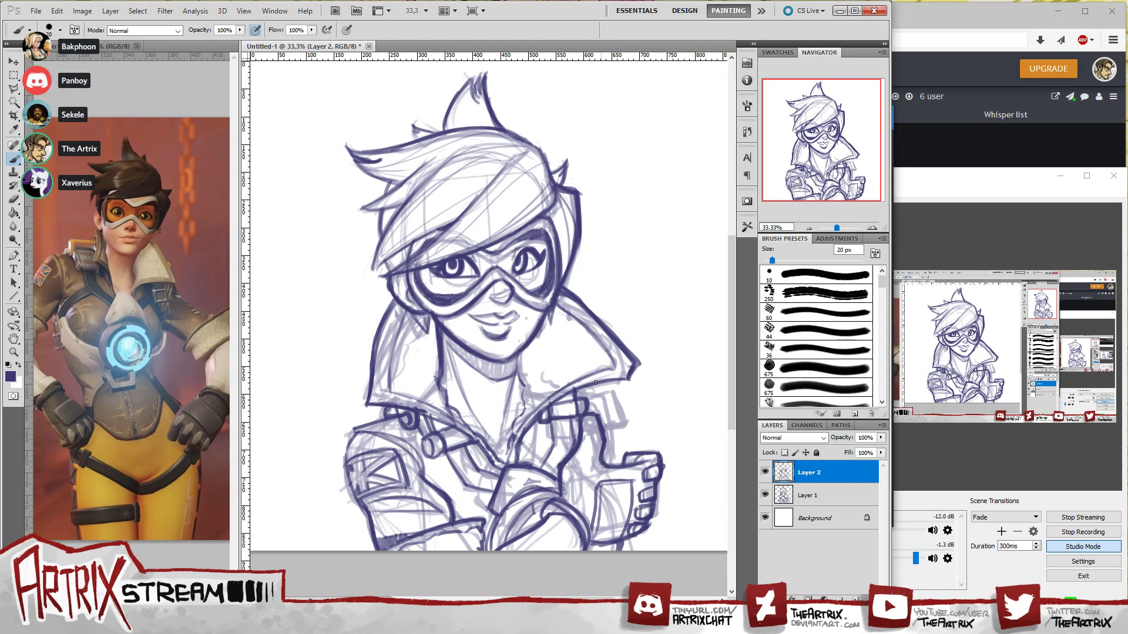
- Darken the shoulder line below the collar and the sleeve's outer outline down to the canvas's lower edge
mouse_move(399, 417)
mouse_down()
mouse_move(352, 432)
mouse_move(386, 417)
mouse_up()
key(ctrl+z)
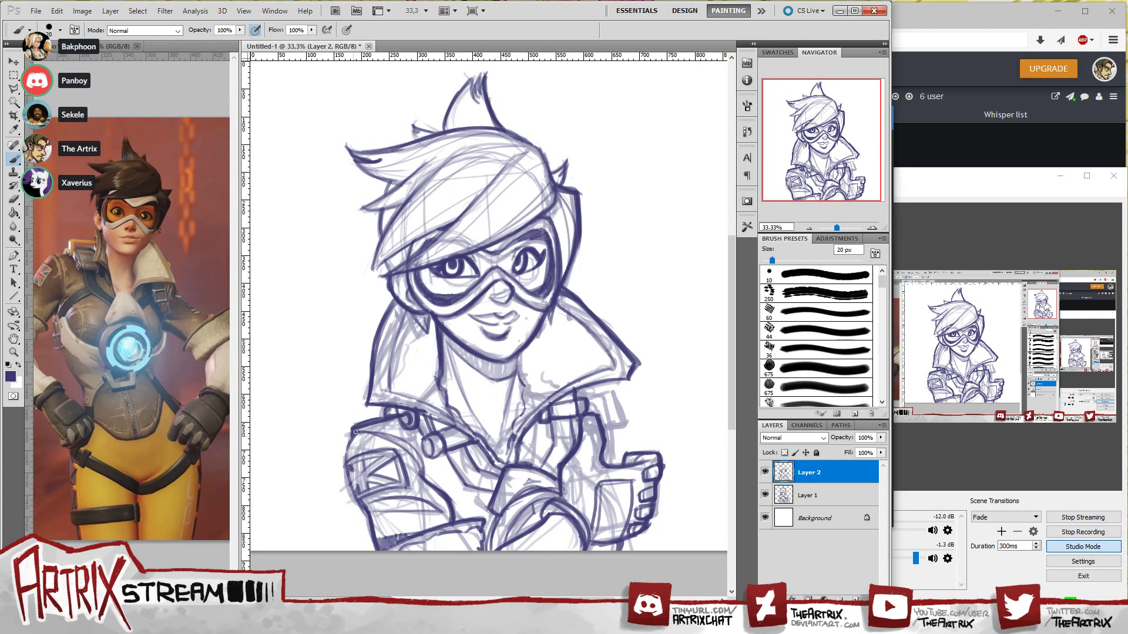
mouse_move(350, 436)
mouse_down()
mouse_move(349, 482)
mouse_move(374, 551)
mouse_up()
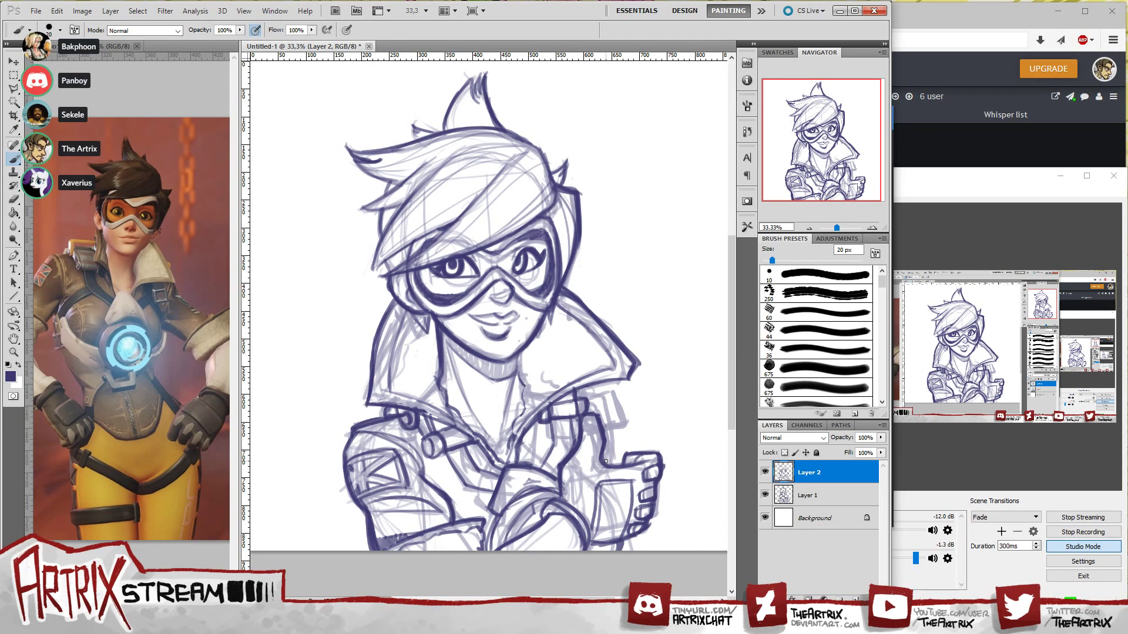
- Add darker strand lines to the hair tuft on top of the head
mouse_move(829, 126)
mouse_down()
mouse_move(825, 118)
mouse_move(804, 135)
mouse_move(817, 121)
mouse_up()
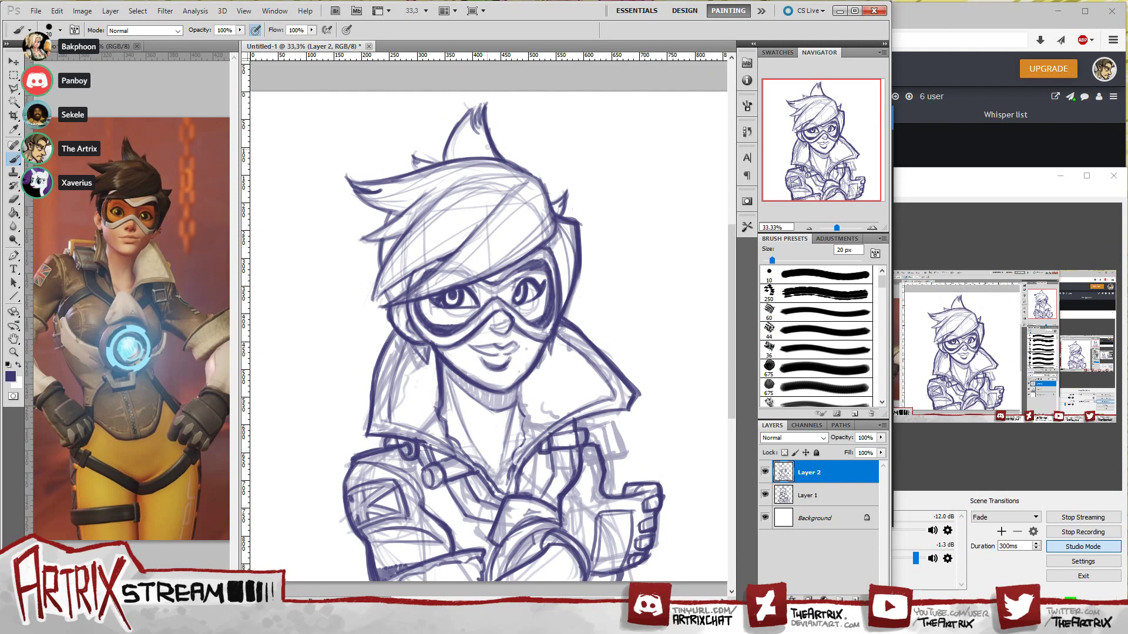
mouse_move(482, 108)
mouse_down()
mouse_move(478, 168)
mouse_move(475, 138)
mouse_move(461, 135)
mouse_move(486, 158)
mouse_move(471, 125)
mouse_move(497, 164)
mouse_move(469, 117)
mouse_move(488, 152)
mouse_up()
key(ctrl+z)
key(ctrl+z)
key(ctrl+z)
- Darken the hair tip beside the goggle strap and the face-side outline from the fringe down past the ear
drag(835, 138, 827, 176)
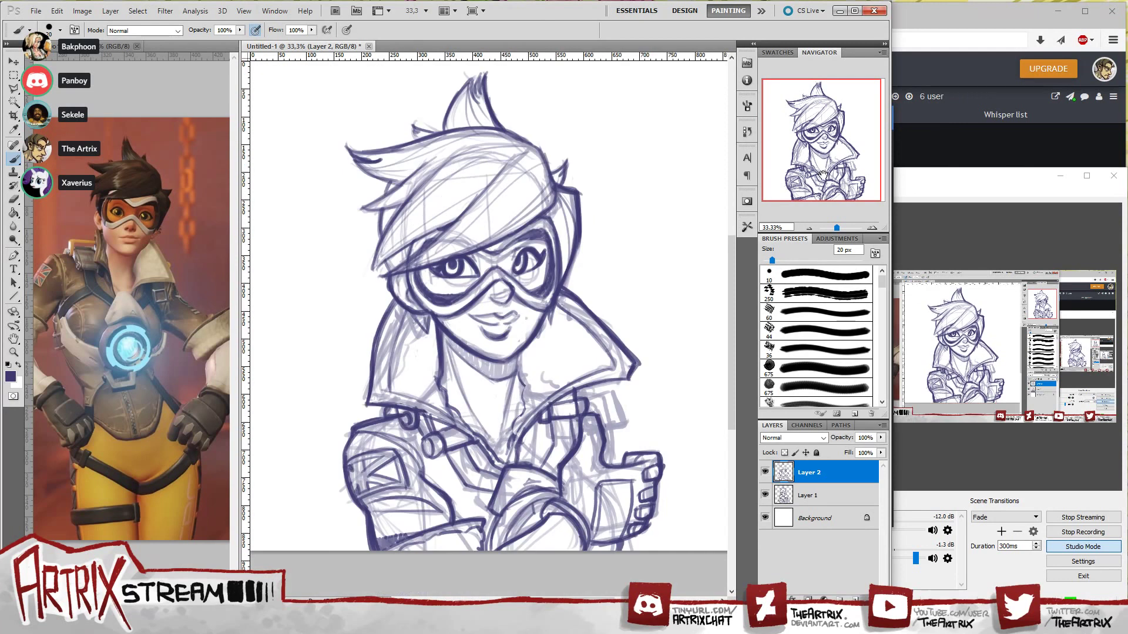
drag(552, 182, 572, 189)
drag(821, 180, 820, 180)
drag(386, 259, 409, 312)
- Try to redraw the jawline from the cheek to the chin
drag(447, 338, 500, 363)
key(ctrl+z)
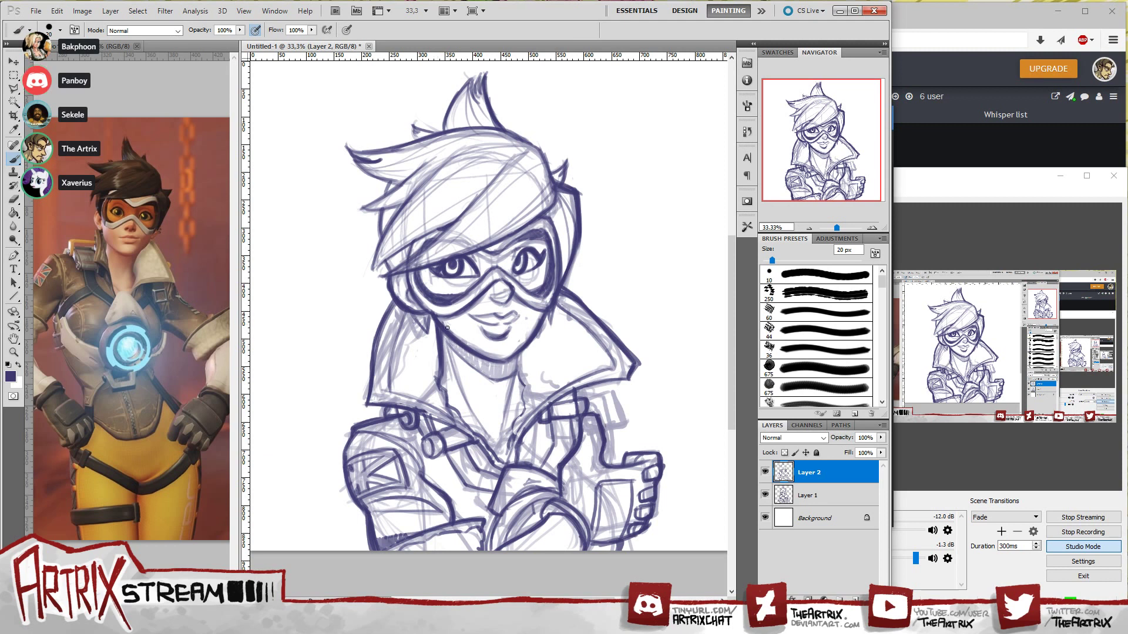
drag(448, 336, 507, 369)
key(ctrl+z)
- Doodle a trophy cup with a stem, base and two rounded double-line handles in the blank area beside the head
mouse_move(855, 192)
mouse_down()
mouse_move(871, 180)
mouse_move(878, 191)
mouse_up()
mouse_move(618, 174)
mouse_down()
mouse_move(669, 169)
mouse_move(621, 226)
mouse_up()
mouse_move(670, 172)
mouse_down()
mouse_move(663, 232)
mouse_move(636, 256)
mouse_move(645, 286)
mouse_move(620, 285)
mouse_move(617, 304)
mouse_move(670, 296)
mouse_up()
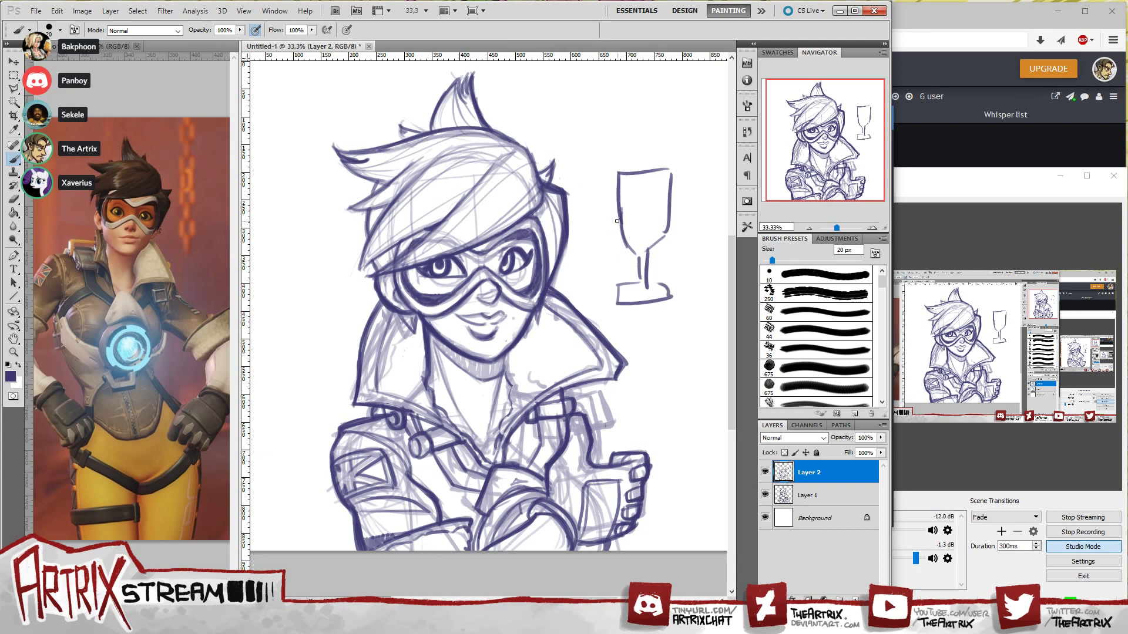
mouse_move(621, 222)
mouse_down()
mouse_move(593, 224)
mouse_move(611, 263)
mouse_move(640, 265)
mouse_up()
mouse_move(673, 224)
mouse_down()
mouse_move(687, 276)
mouse_move(648, 277)
mouse_up()
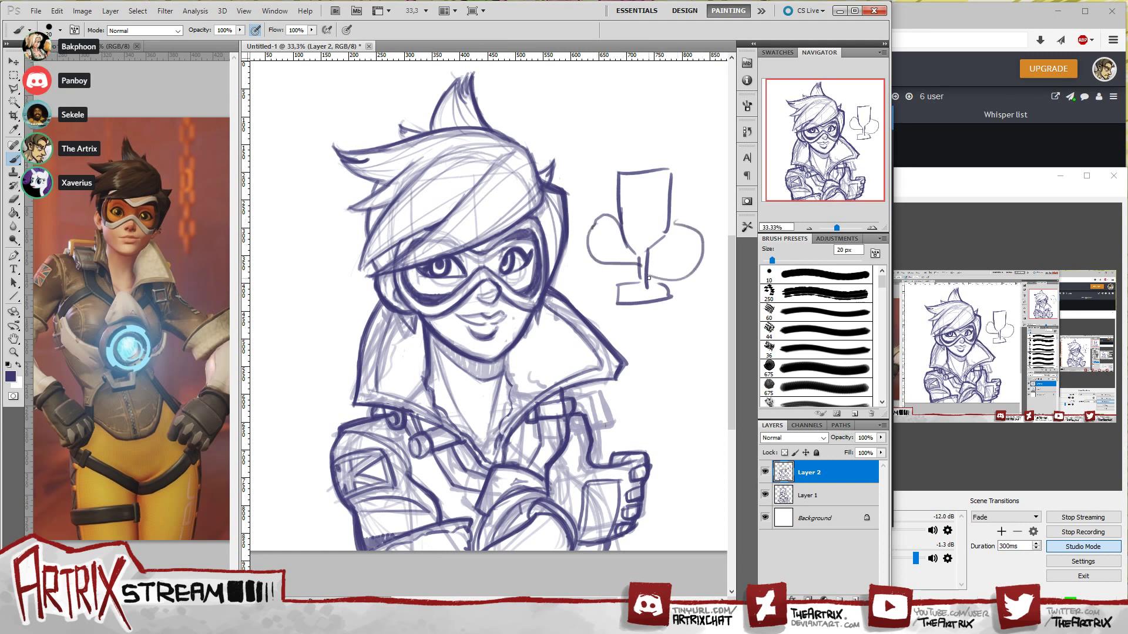
mouse_move(613, 218)
mouse_down()
mouse_move(590, 246)
mouse_move(650, 262)
mouse_move(698, 242)
mouse_move(668, 270)
mouse_up()
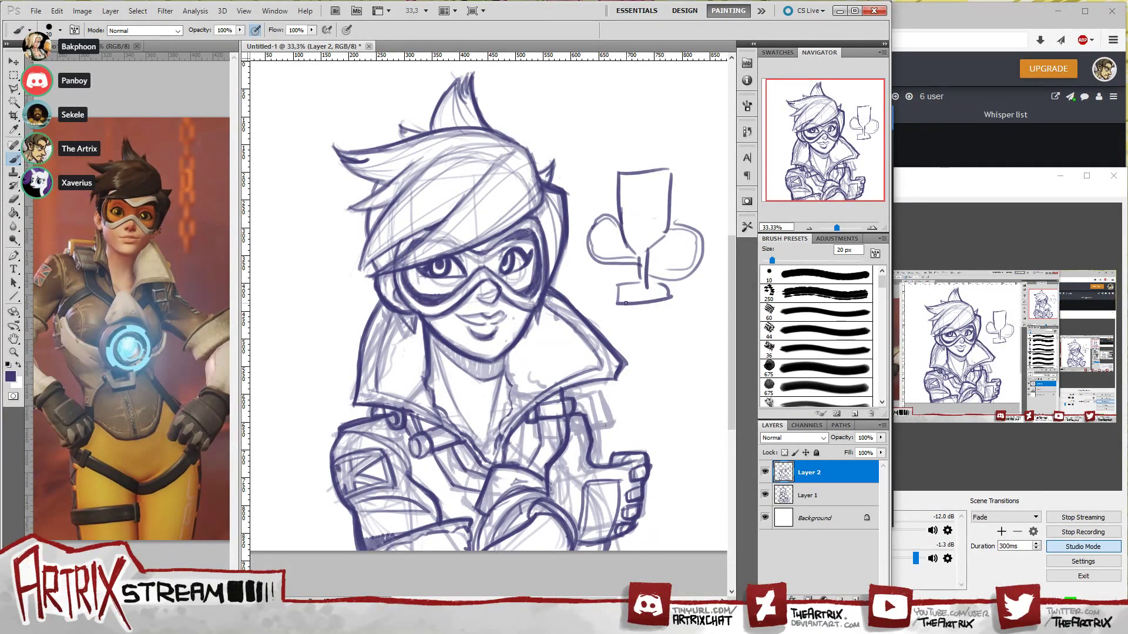
- Close the trophy doodle's base, add vertical lines inside the cup and draw a rim line topped with a flame
mouse_move(625, 303)
mouse_down()
mouse_move(667, 288)
mouse_move(664, 302)
mouse_up()
drag(630, 175, 637, 259)
drag(646, 173, 646, 254)
mouse_move(620, 171)
mouse_down()
mouse_move(651, 157)
mouse_move(672, 167)
mouse_move(624, 144)
mouse_move(631, 150)
mouse_move(635, 126)
mouse_move(659, 112)
mouse_move(654, 160)
mouse_up()
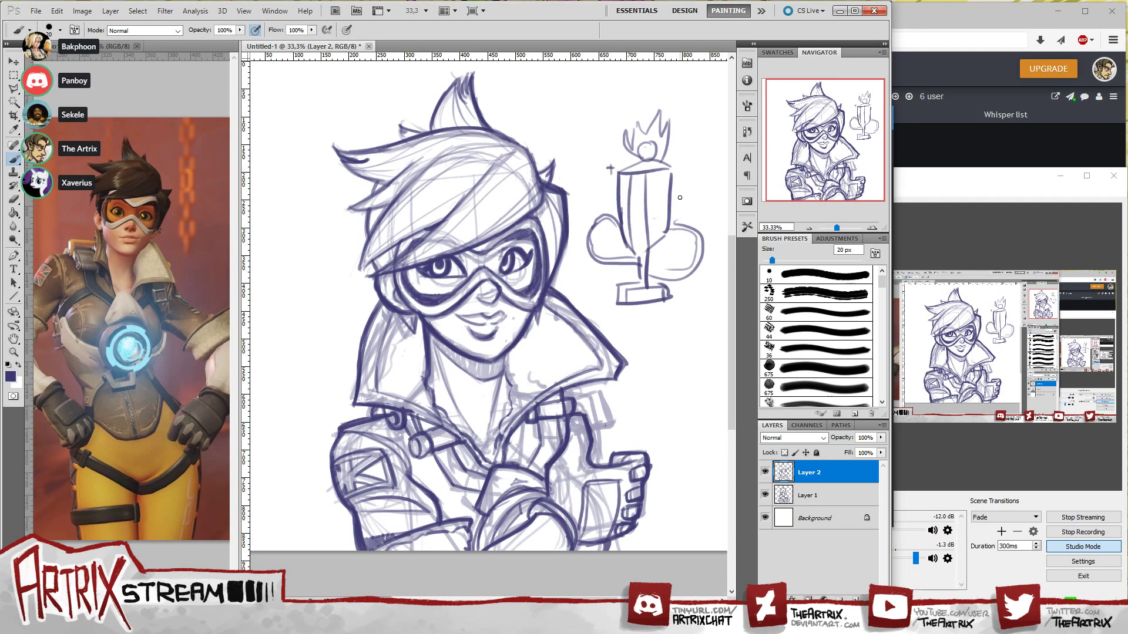
- Scatter small plus-shaped sparkles around the trophy doodle and undo the last extra stroke by its flame
drag(679, 196, 679, 204)
drag(675, 200, 683, 200)
drag(615, 270, 621, 275)
drag(682, 145, 681, 158)
drag(676, 152, 686, 152)
mouse_move(656, 159)
mouse_down()
mouse_move(631, 148)
mouse_move(660, 158)
mouse_move(637, 153)
mouse_move(658, 145)
mouse_up()
key(ctrl+z)
- Outline the whole trophy doodle with the Polygonal Lasso, delete it from Layer 2 and deselect
click(14, 88)
click(620, 115)
click(576, 221)
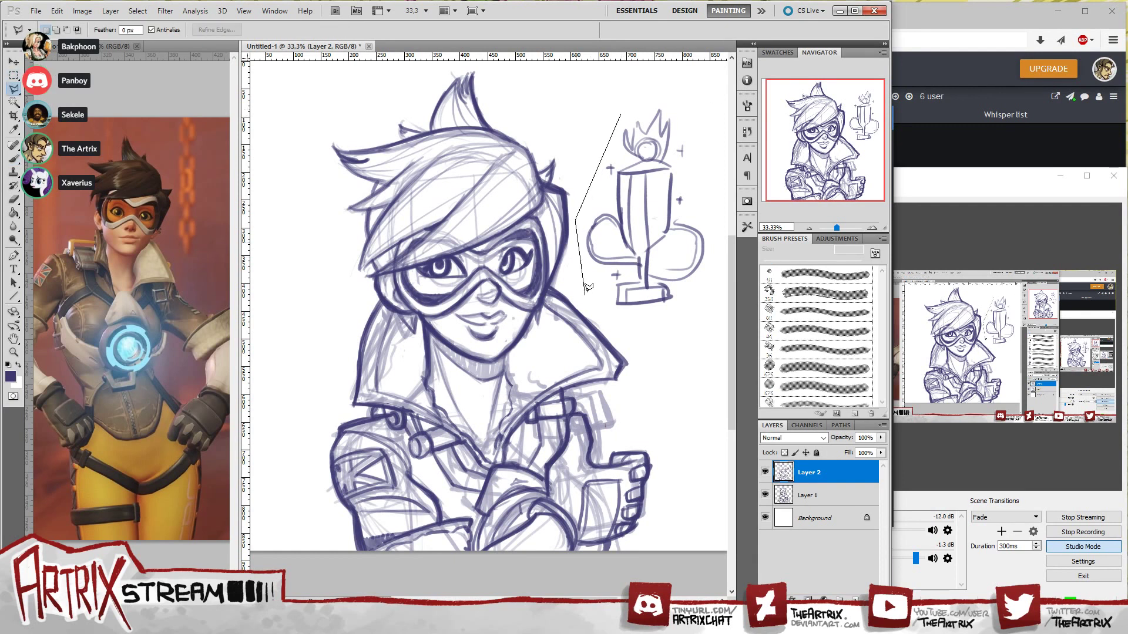
click(589, 297)
click(664, 335)
click(718, 292)
click(711, 175)
click(665, 93)
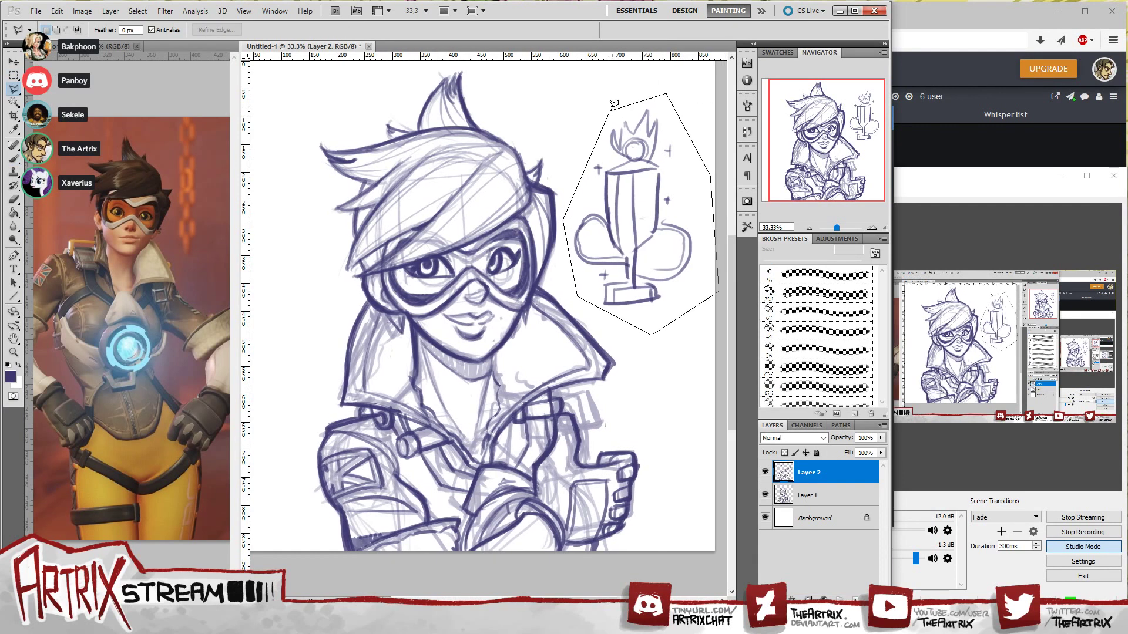
click(611, 112)
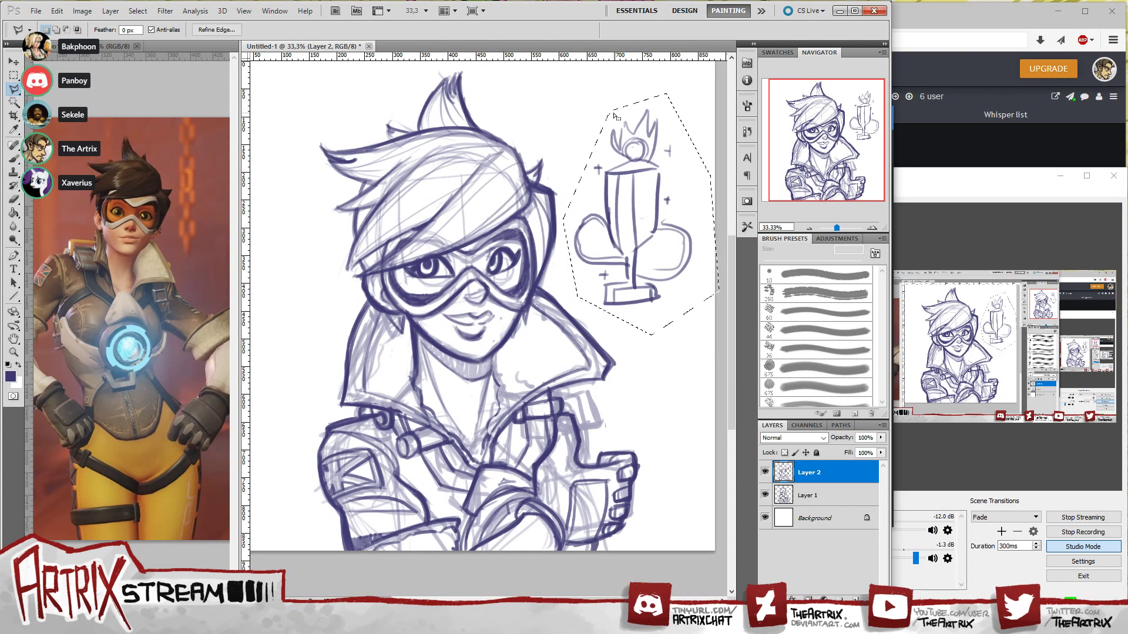
key(Delete)
key(m)
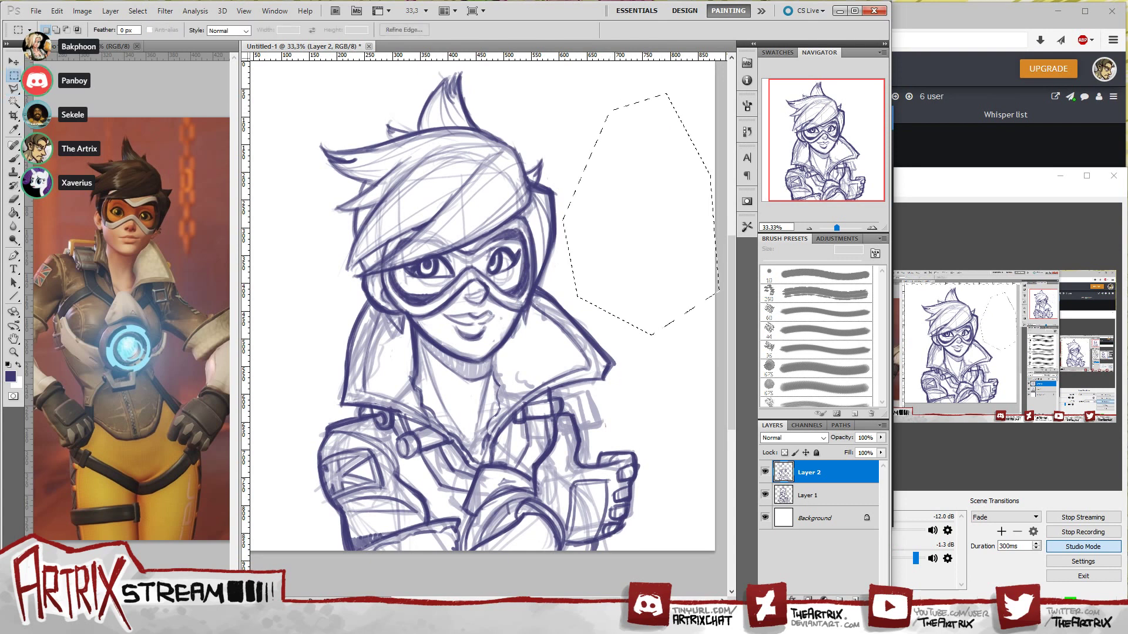
click(578, 94)
- Add a brush stroke on the neck just below the jaw
click(22, 158)
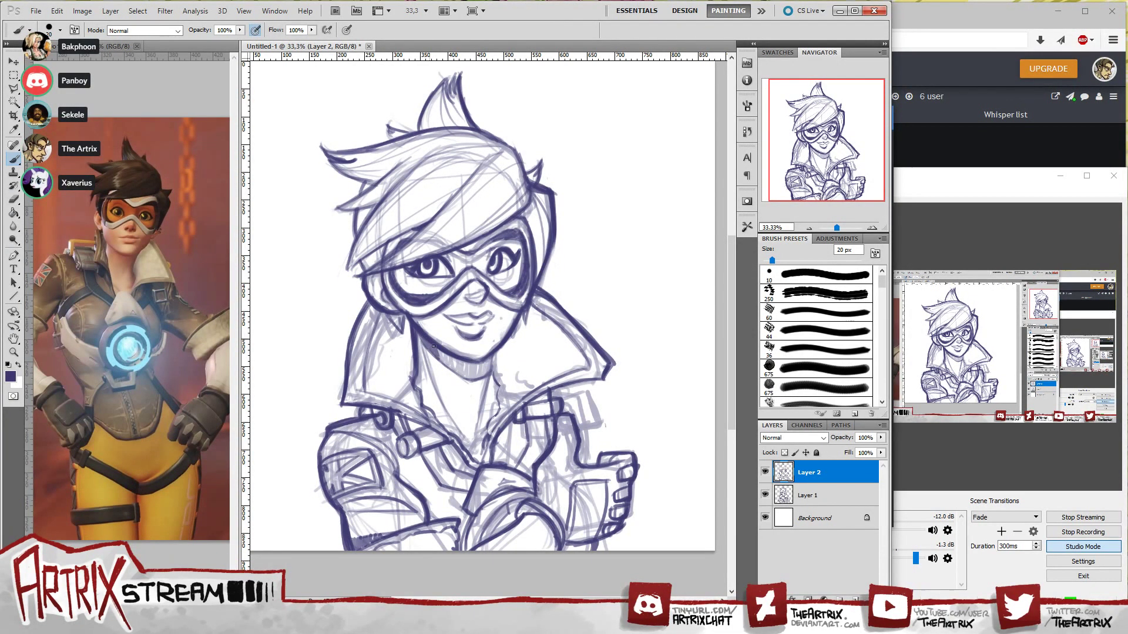
drag(438, 348, 465, 380)
drag(843, 194, 830, 217)
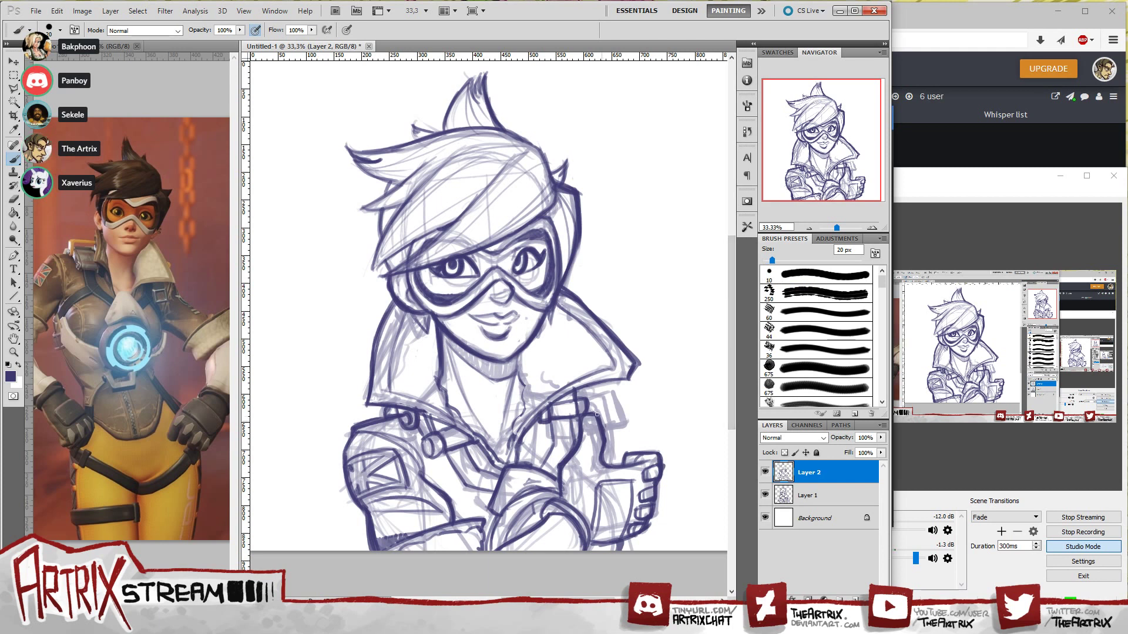
- Redraw the outline running from under the collar point down to the raised gloved hand with darker double lines
mouse_move(601, 418)
mouse_down()
mouse_move(598, 463)
mouse_move(608, 467)
mouse_up()
drag(575, 384, 604, 393)
key(ctrl+z)
mouse_move(577, 386)
mouse_down()
mouse_move(612, 398)
mouse_move(605, 419)
mouse_move(588, 385)
mouse_move(609, 395)
mouse_move(624, 443)
mouse_up()
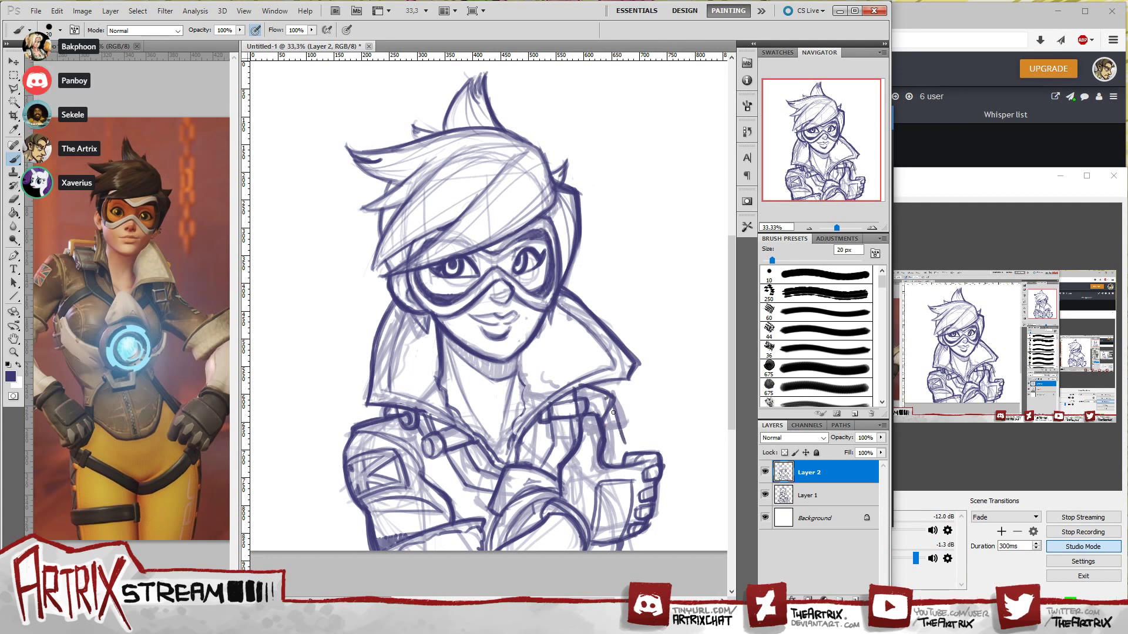
key(ctrl+z)
drag(612, 403, 624, 463)
drag(615, 409, 620, 467)
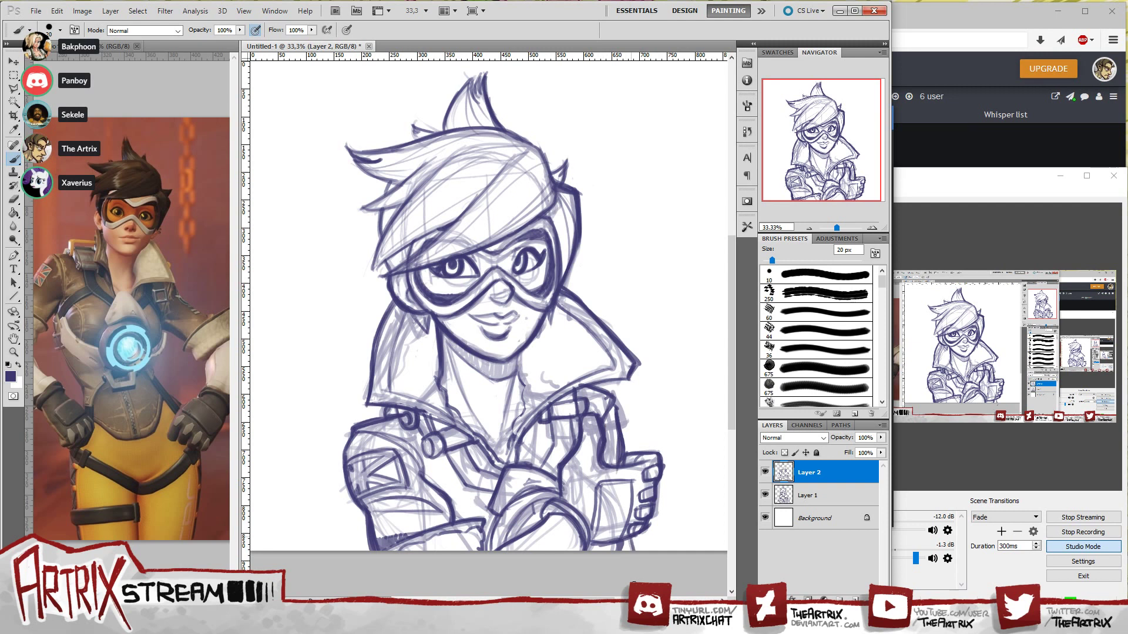
- Hide the rough sketch on Layer 1 and touch up the chest line beside the strap
mouse_move(630, 534)
mouse_down()
mouse_move(683, 539)
mouse_move(639, 535)
mouse_up()
key(ctrl+z)
click(765, 495)
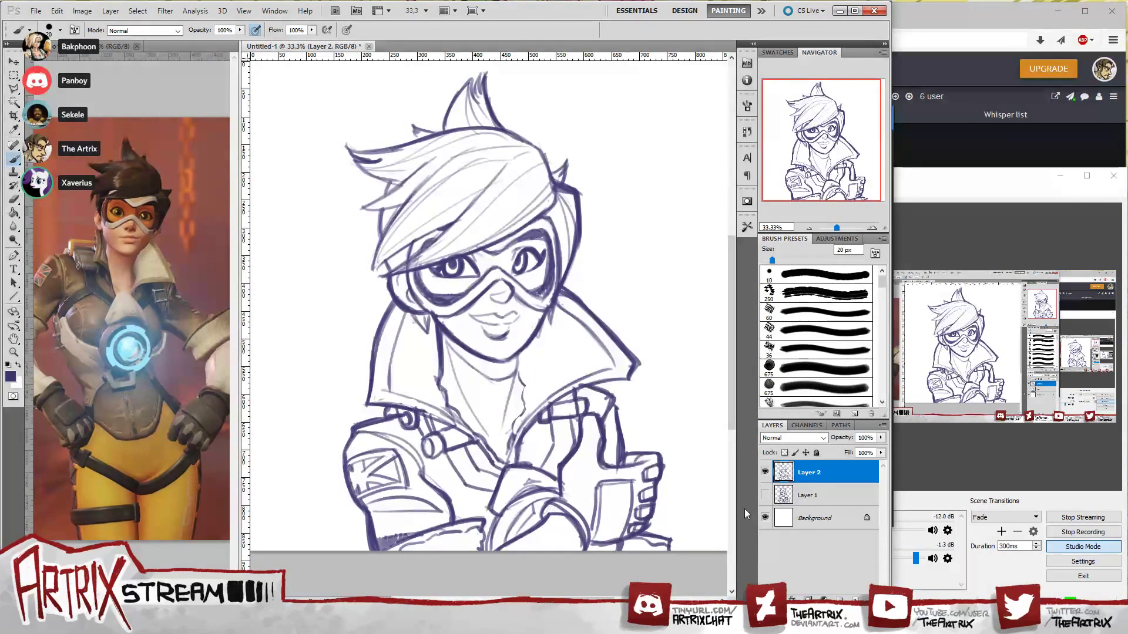
mouse_move(548, 464)
mouse_down()
mouse_move(549, 426)
mouse_move(580, 428)
mouse_move(578, 446)
mouse_move(574, 418)
mouse_up()
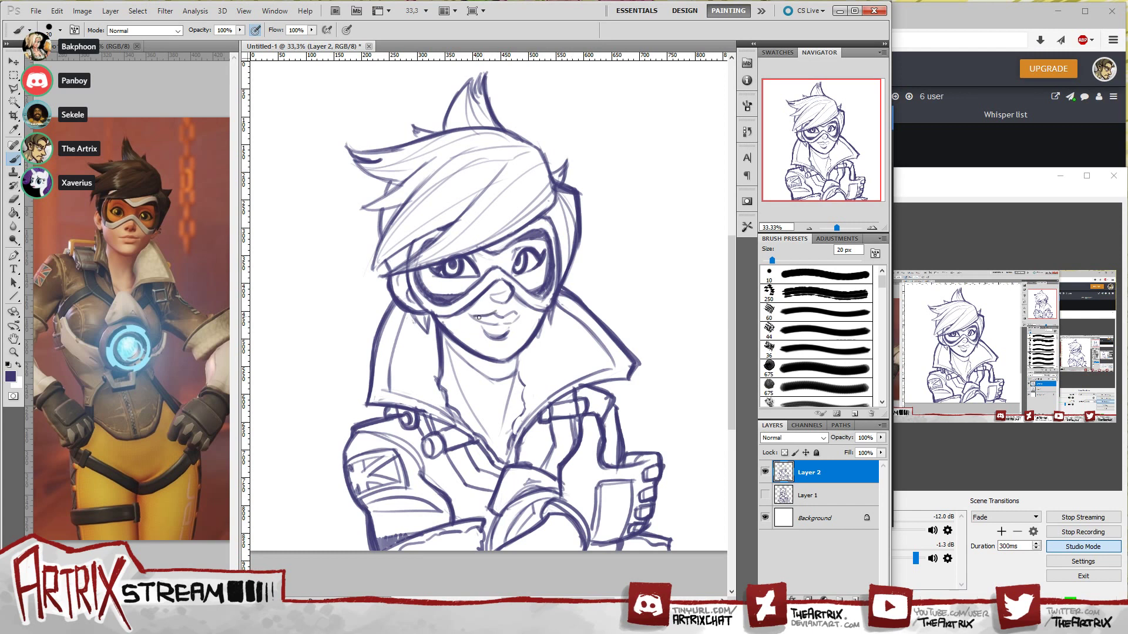
- Strengthen a flowing strand line in the fringe and darken the goggle frame's outer edge on the ear side
mouse_move(475, 316)
mouse_down()
mouse_move(513, 312)
mouse_move(501, 323)
mouse_up()
key(ctrl+z)
drag(389, 273, 512, 172)
key(ctrl+z)
drag(457, 223, 516, 161)
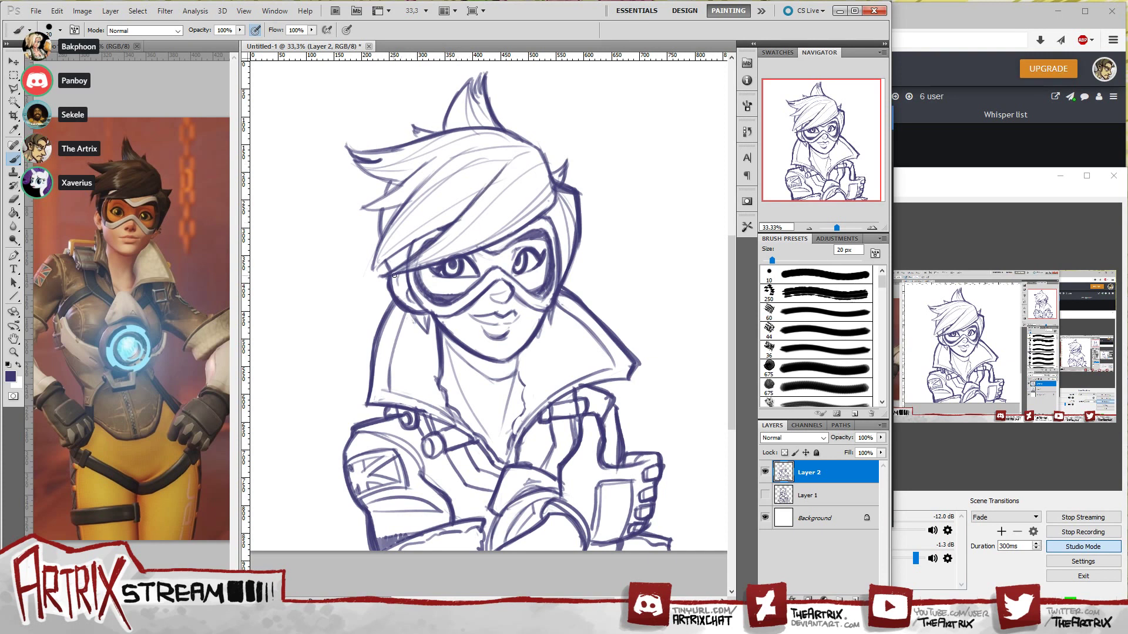
mouse_move(542, 216)
mouse_down()
mouse_move(567, 159)
mouse_move(581, 223)
mouse_move(564, 287)
mouse_up()
drag(414, 319, 406, 367)
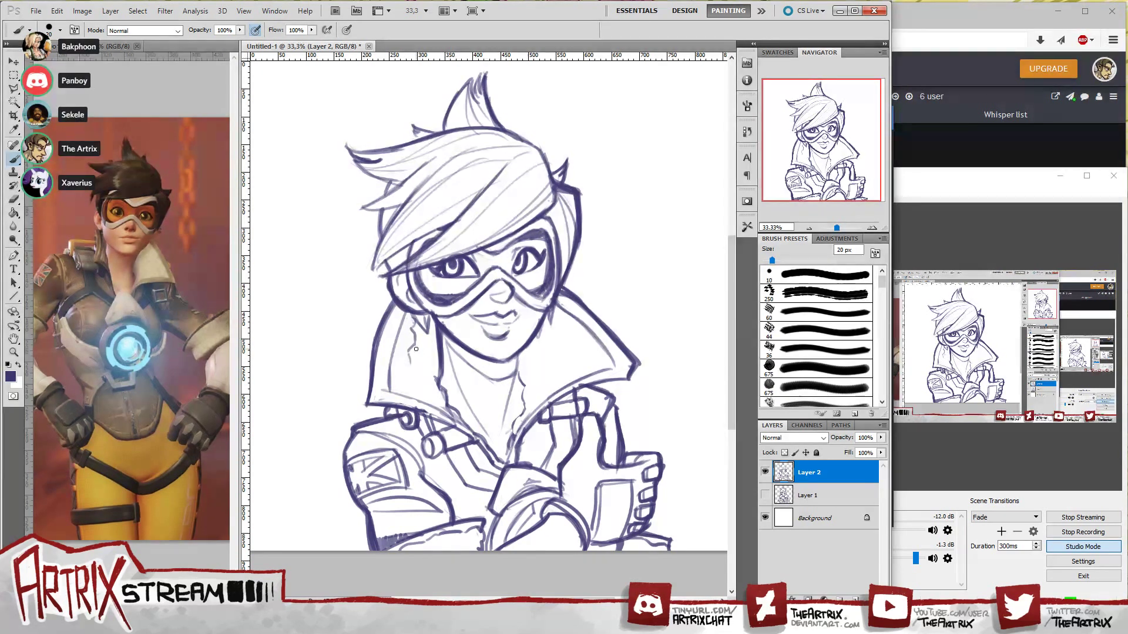
drag(416, 360, 416, 390)
drag(402, 372, 404, 387)
key(ctrl+alt+z)
key(ctrl+alt+z)
key(ctrl+alt+z)
key(ctrl+alt+z)
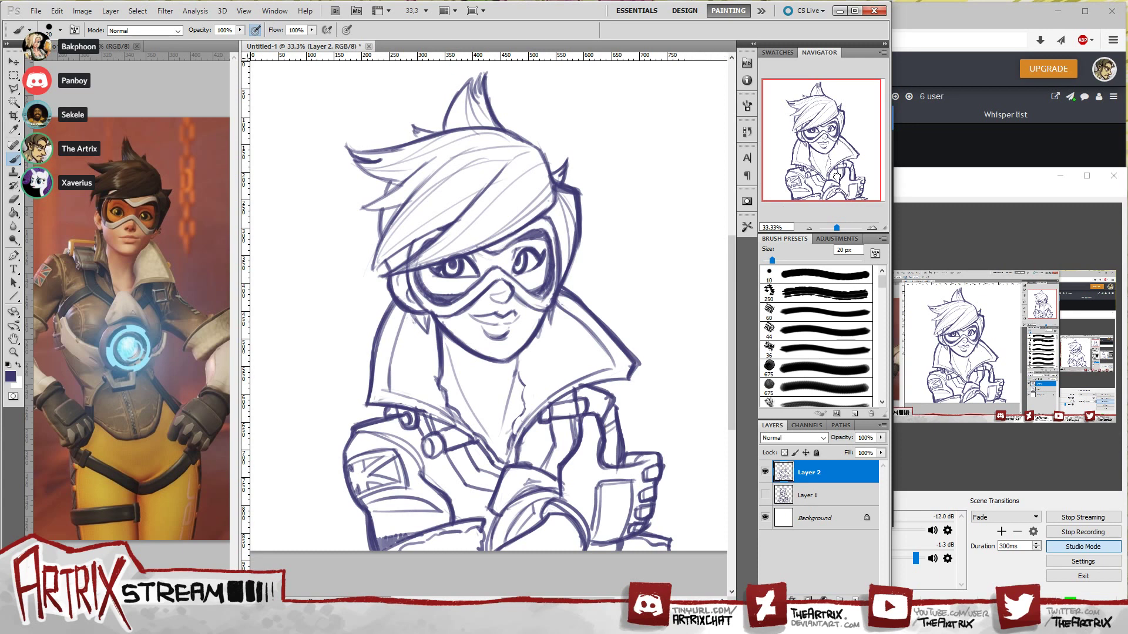
- Darken the pointed tip of the jacket collar, undoing the trial stroke along its lower edge
mouse_move(836, 177)
mouse_down()
mouse_move(846, 182)
mouse_move(821, 196)
mouse_up()
key(h)
key(h)
mouse_move(528, 427)
mouse_down()
mouse_move(615, 383)
mouse_move(596, 383)
mouse_move(618, 385)
mouse_move(610, 375)
mouse_move(591, 387)
mouse_move(631, 383)
mouse_up()
key(ctrl+alt+z)
key(ctrl+alt+z)
key(ctrl+z)
mouse_move(638, 364)
mouse_down()
mouse_move(623, 382)
mouse_move(632, 375)
mouse_up()
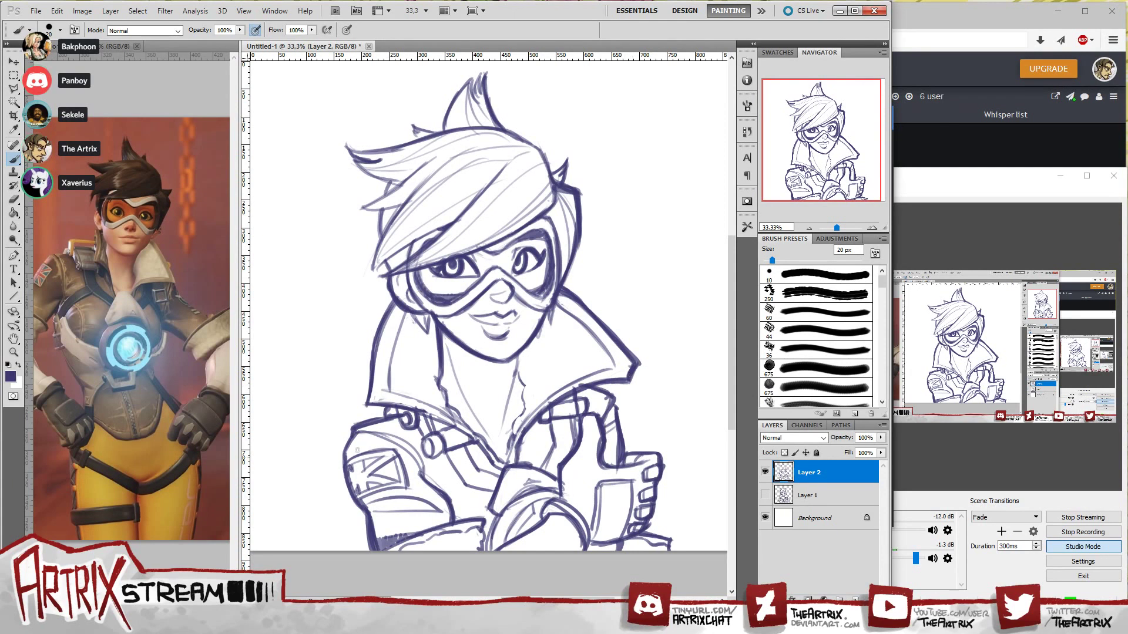
- Thicken the collar's opposite outer corner and its lower edges where they meet at the neckline
drag(370, 379, 367, 386)
drag(419, 415, 485, 452)
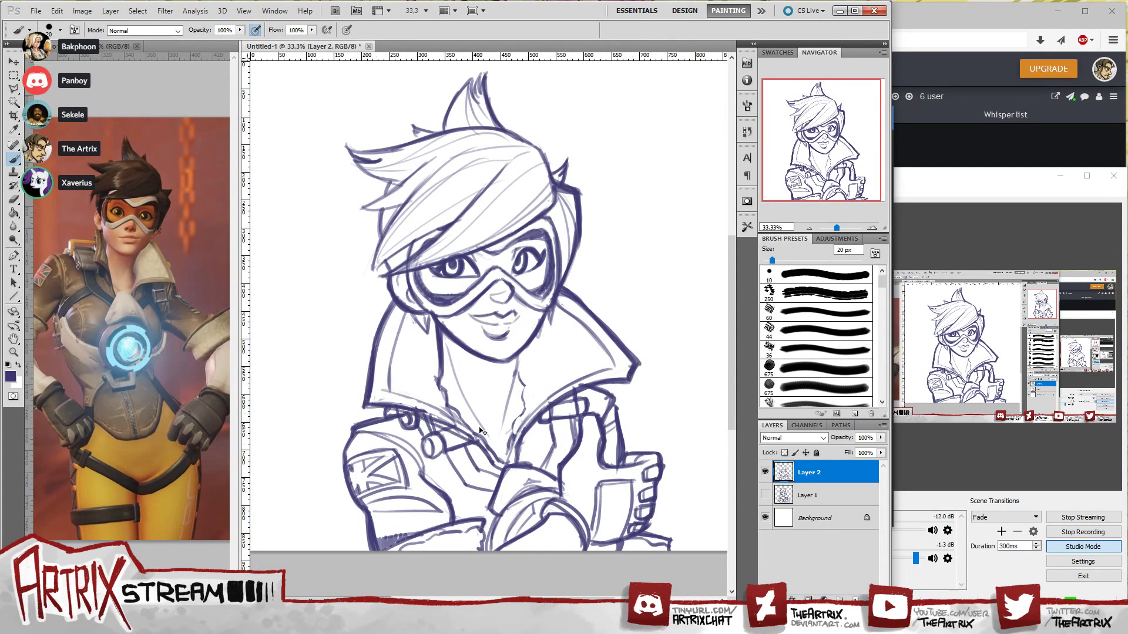
key(ctrl+z)
mouse_move(432, 419)
mouse_down()
mouse_move(479, 446)
mouse_move(540, 423)
mouse_up()
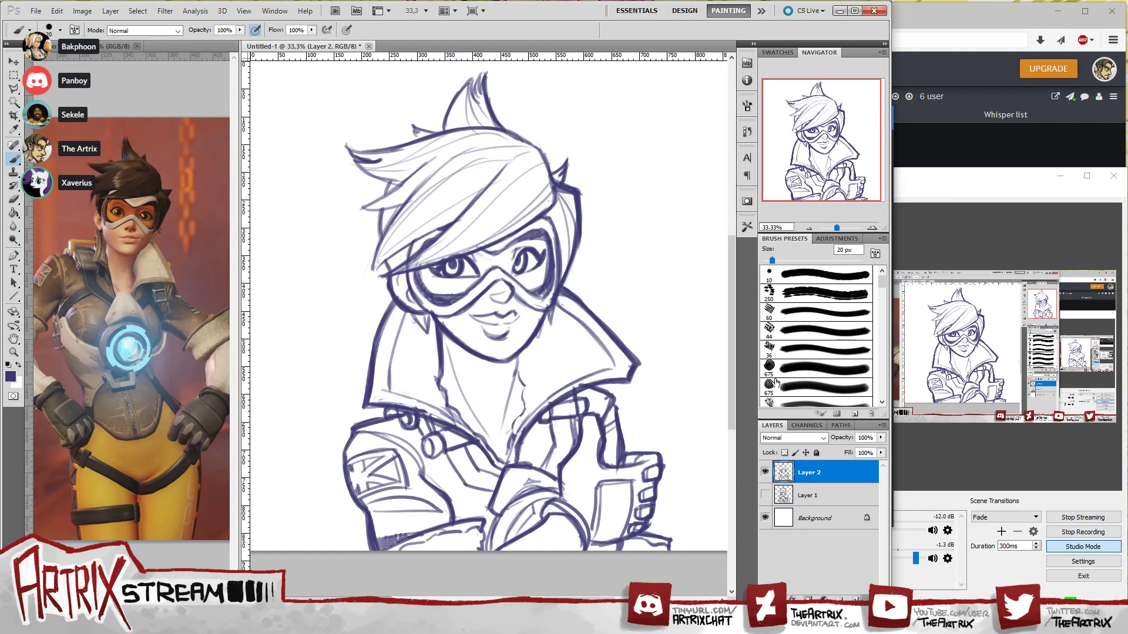
- Lock Layer 2's transparent pixels, reset the colours to default and fill all the line art with black
click(784, 453)
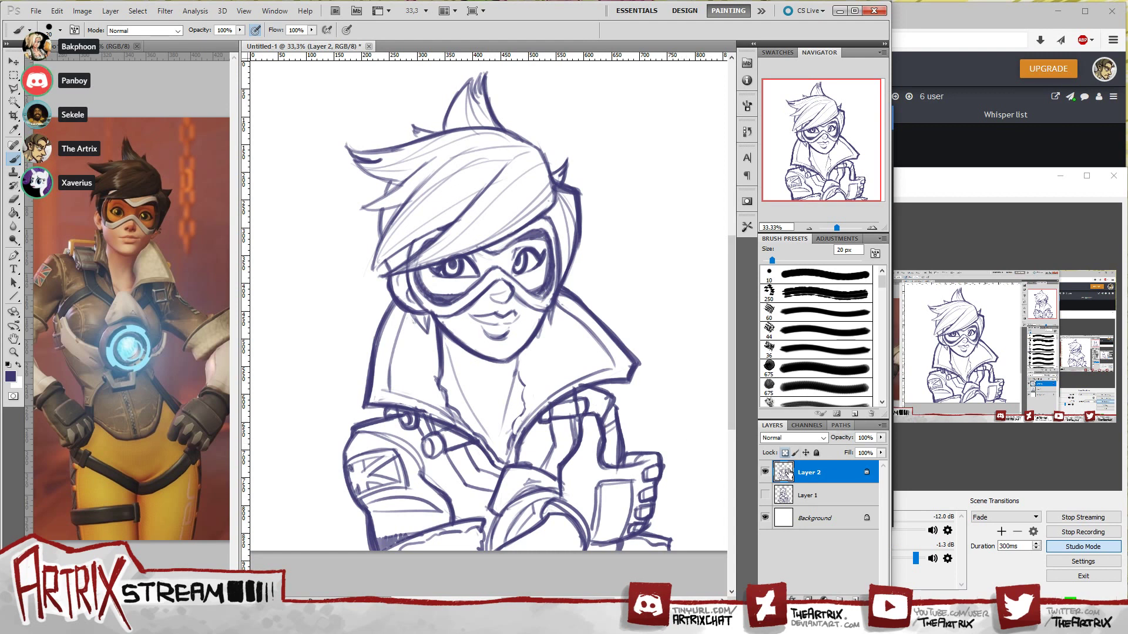
click(8, 365)
click(13, 213)
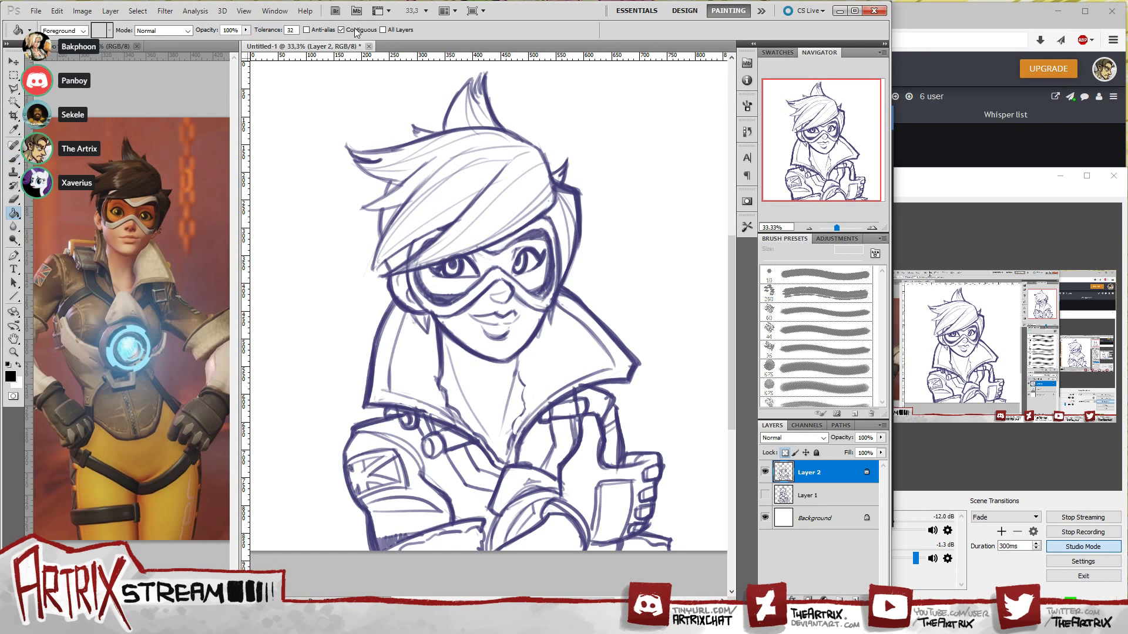
click(549, 280)
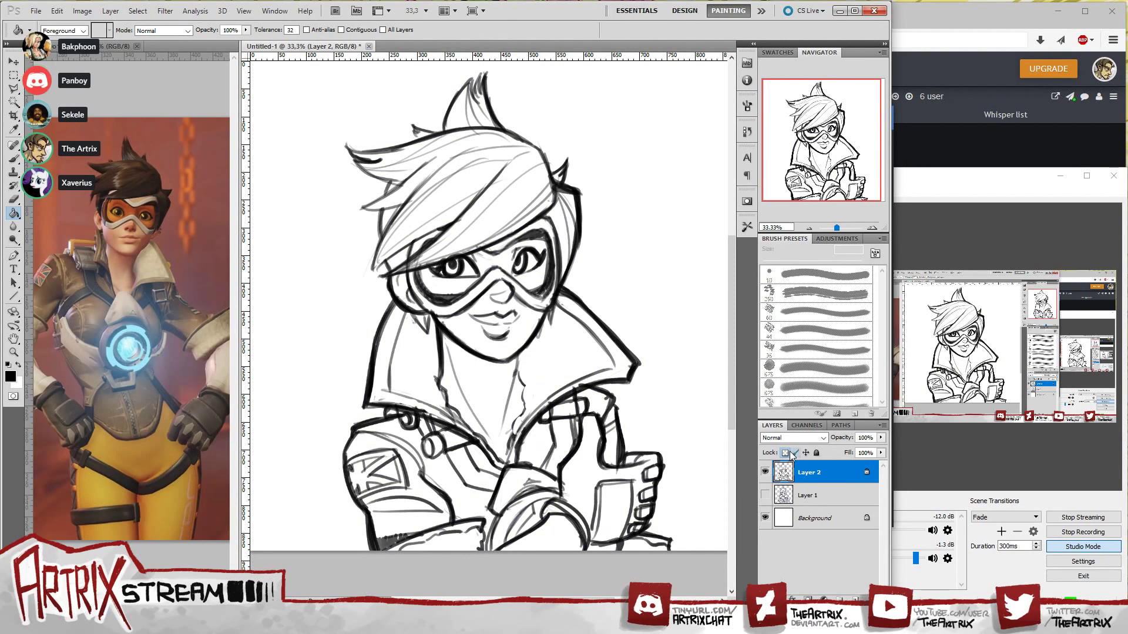
- Touch up the raised glove, the forearm cuff and the goggle frame with black brush lines
key(b)
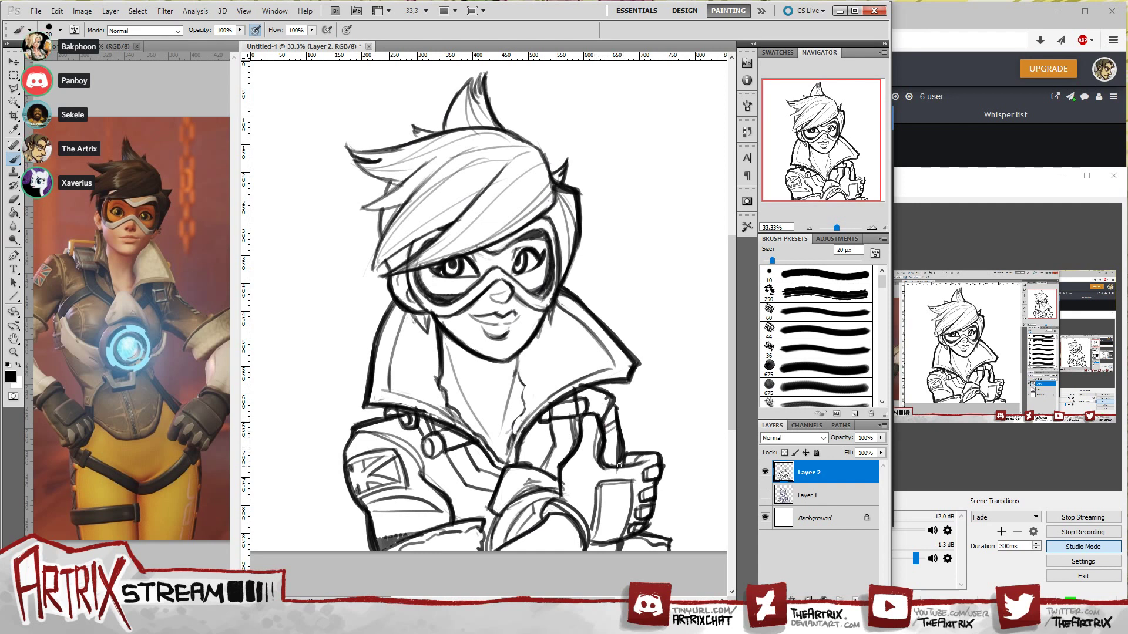
mouse_move(594, 419)
mouse_down()
mouse_move(595, 471)
mouse_move(640, 466)
mouse_move(634, 455)
mouse_move(612, 476)
mouse_move(652, 463)
mouse_up()
drag(558, 520, 517, 551)
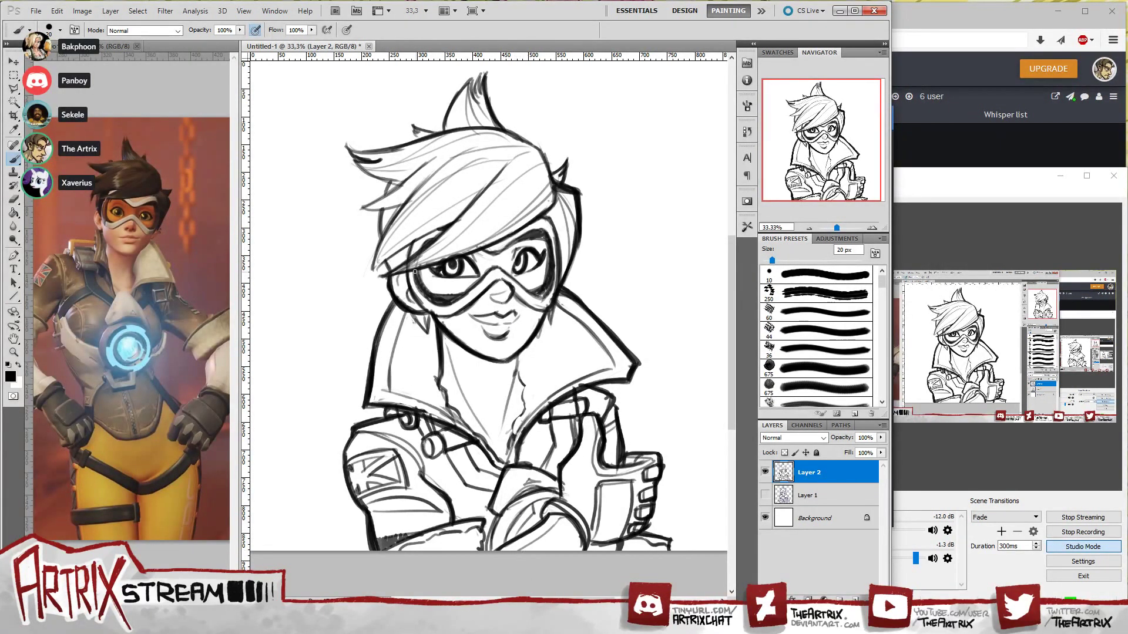
mouse_move(418, 277)
mouse_down()
mouse_move(426, 300)
mouse_move(462, 299)
mouse_up()
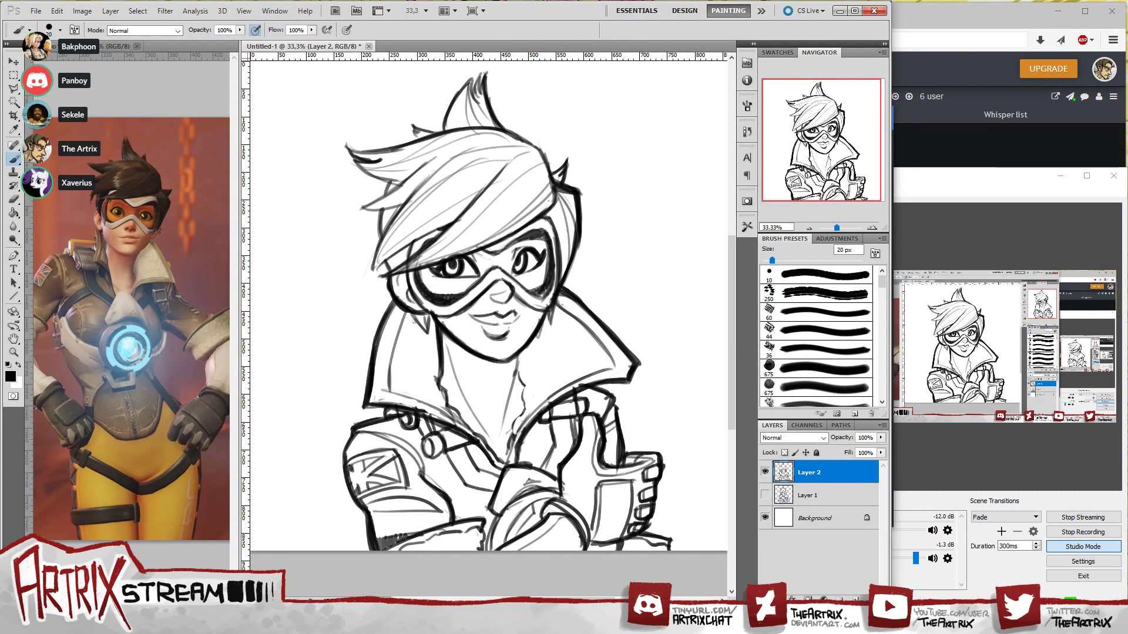
drag(546, 293, 550, 251)
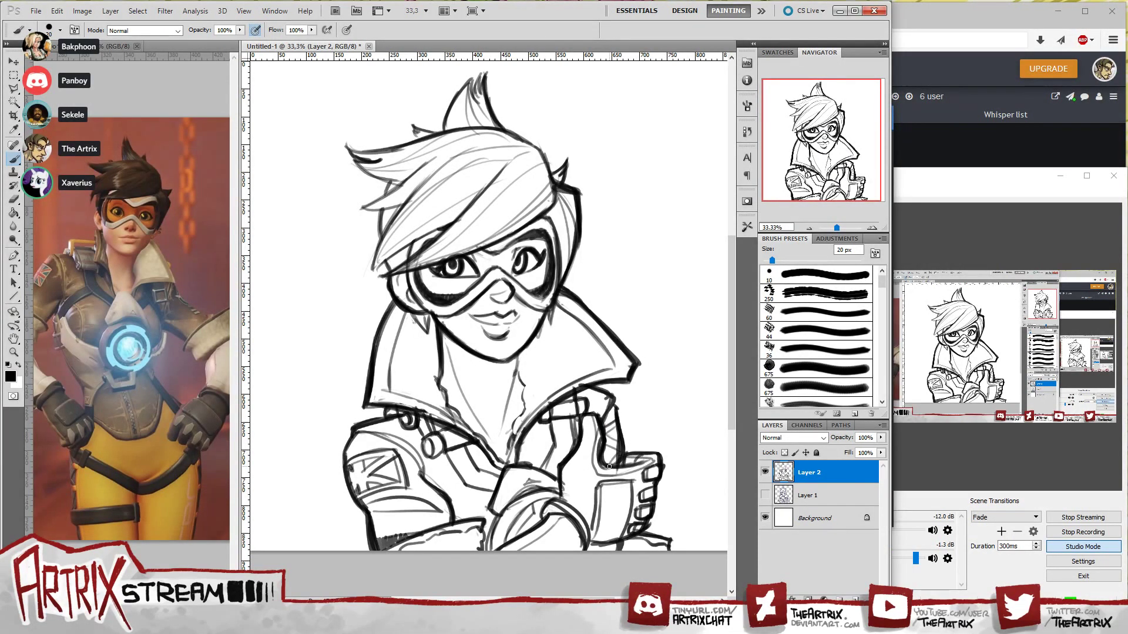
- Create a new layer and place it between Layer 2 and Layer 1
drag(817, 135, 834, 158)
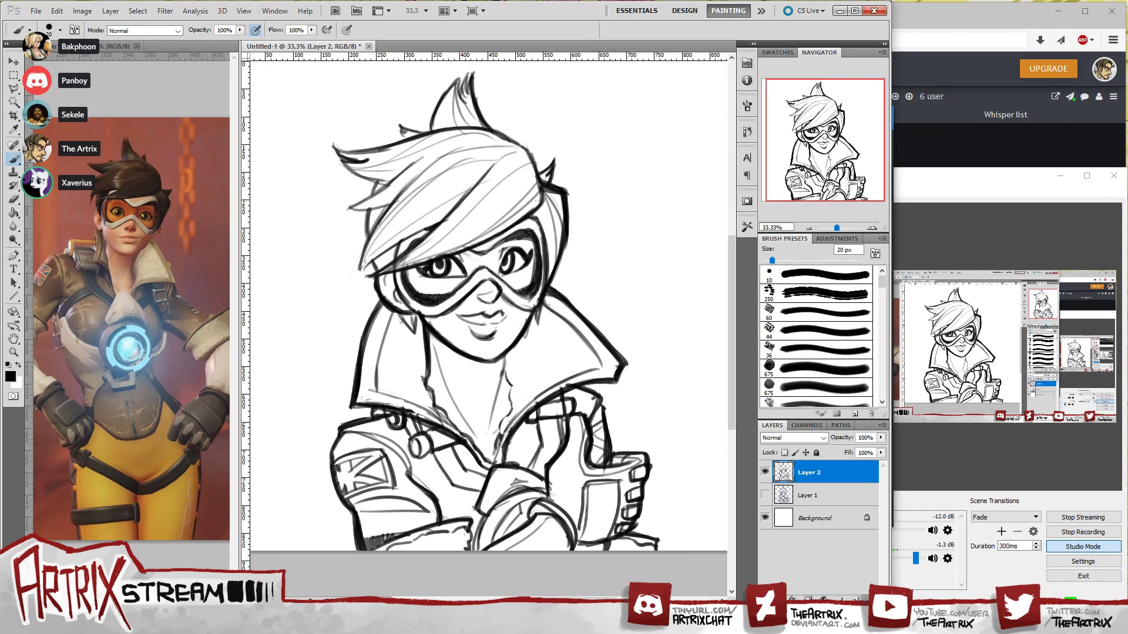
click(854, 598)
drag(818, 475, 820, 512)
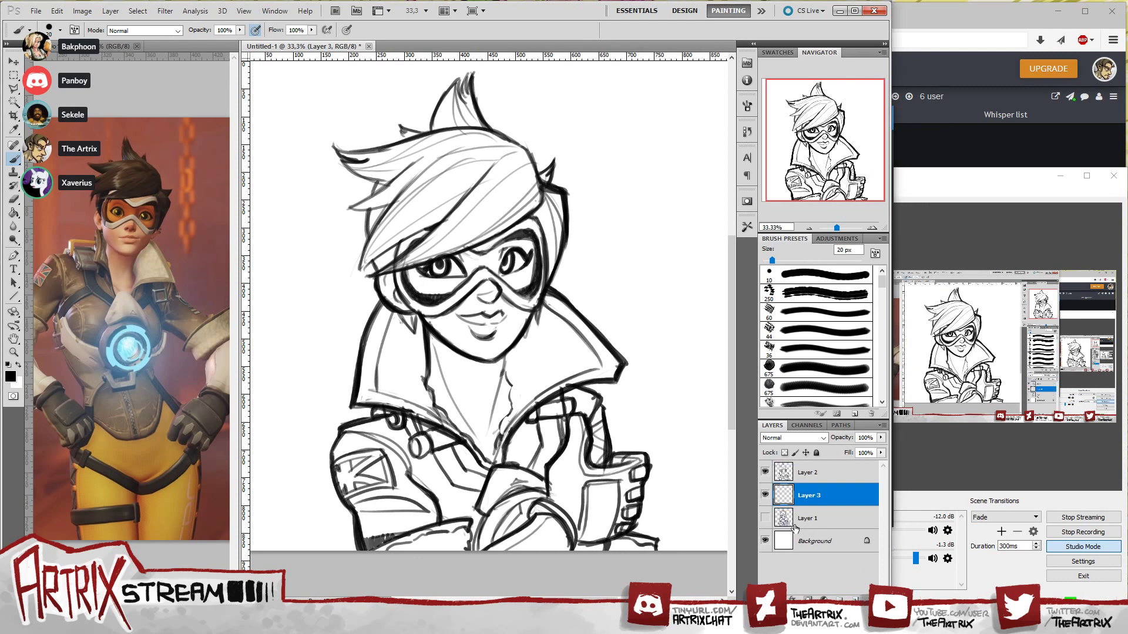
- Set the foreground colour to a light peach skin tone, f3c5a9, and return to the Brush tool
click(10, 376)
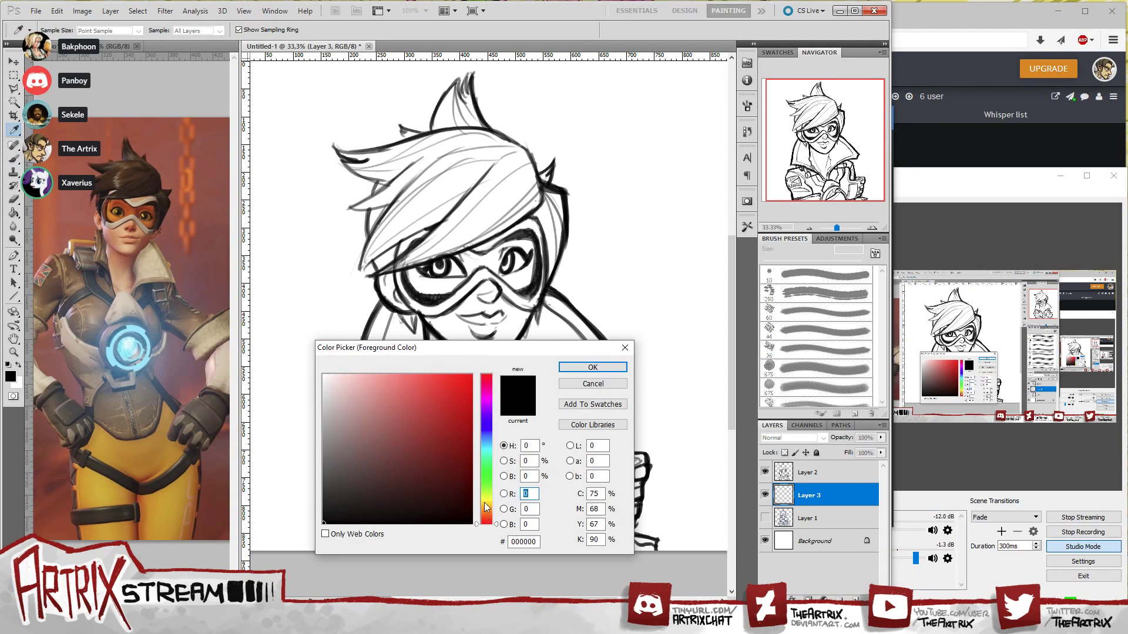
drag(489, 518, 488, 515)
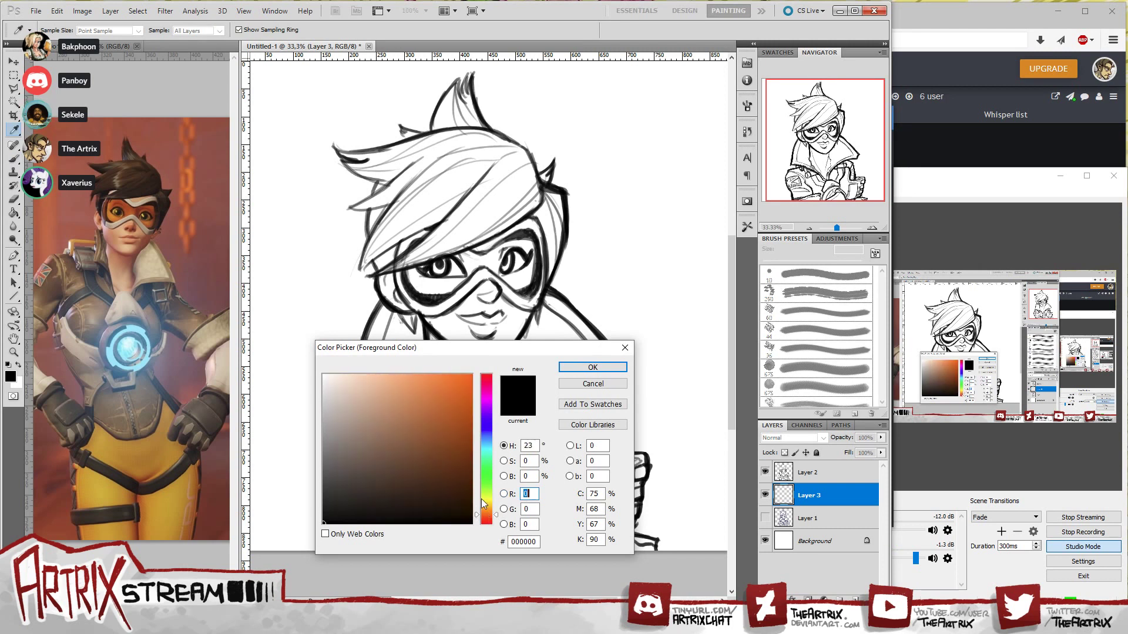
drag(361, 465, 368, 381)
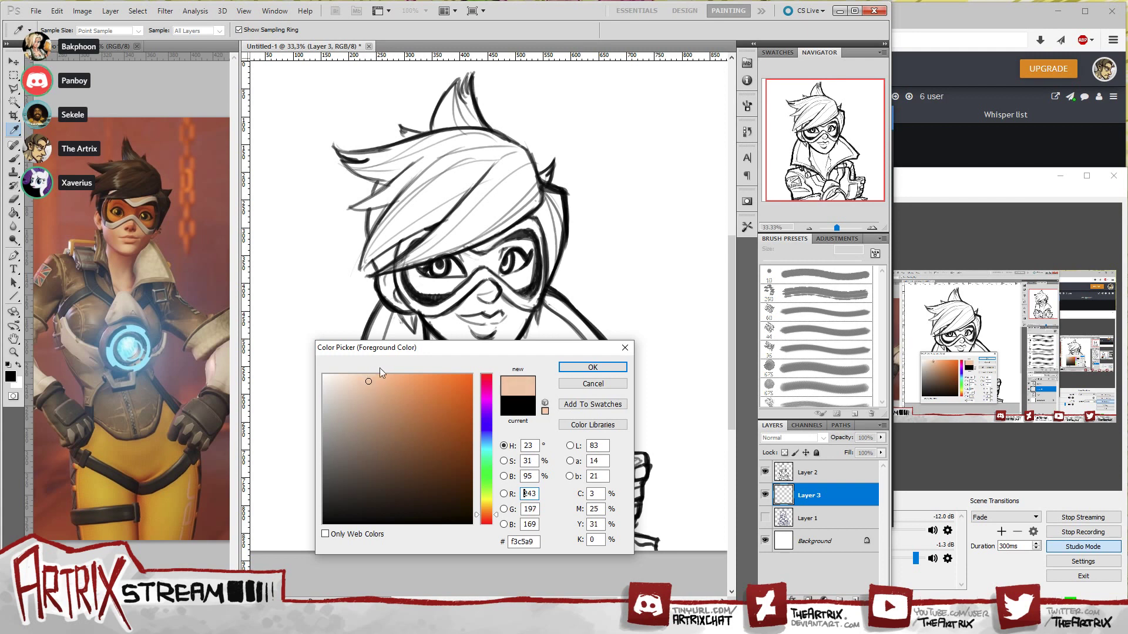
click(593, 368)
key(b)
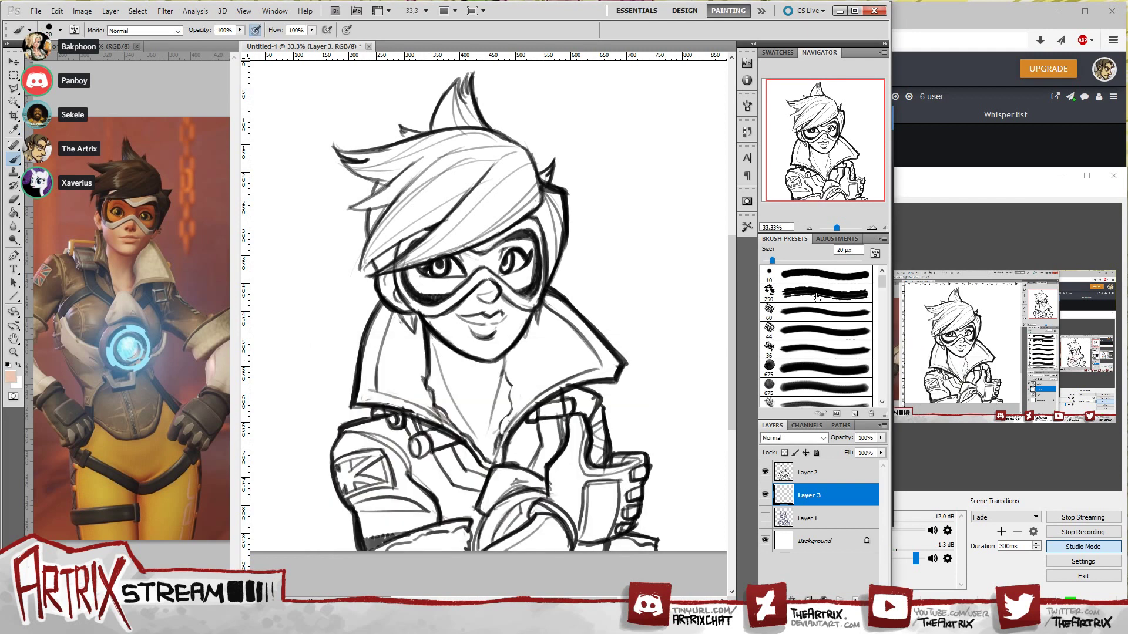
- Paint flat skin tone over the face, neck and forehead on Layer 3 with the 60 px preset enlarged to 100 px
click(805, 317)
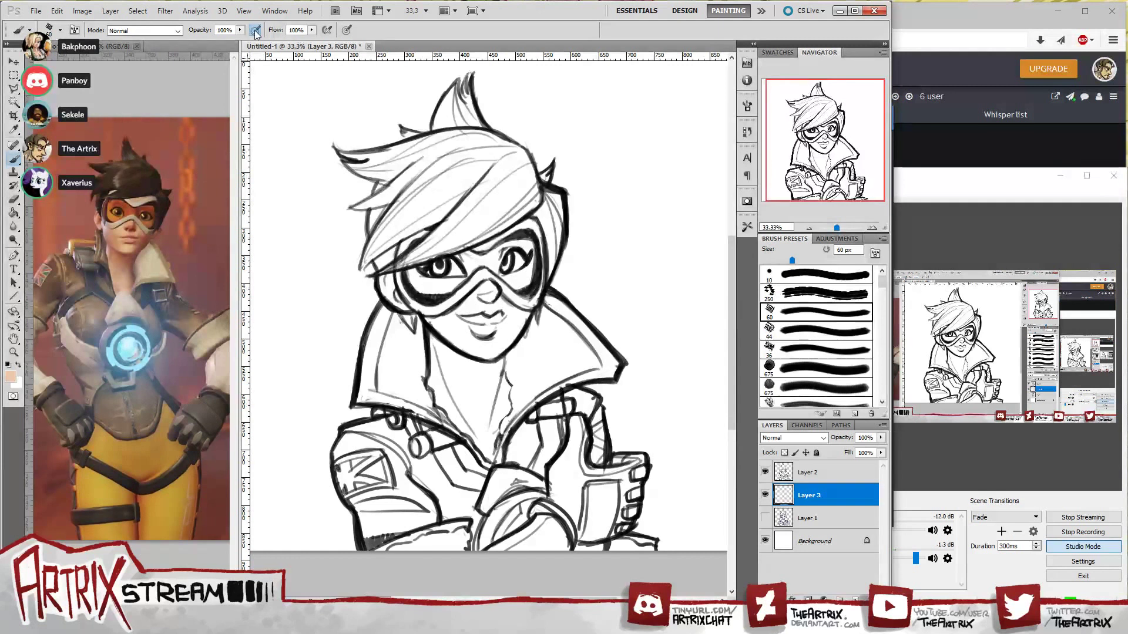
mouse_move(446, 305)
mouse_down()
mouse_move(435, 338)
mouse_move(465, 337)
mouse_move(425, 324)
mouse_move(431, 335)
mouse_move(473, 357)
mouse_move(471, 330)
mouse_move(477, 362)
mouse_move(484, 322)
mouse_move(489, 357)
mouse_move(515, 327)
mouse_move(515, 346)
mouse_move(525, 292)
mouse_move(482, 326)
mouse_move(512, 348)
mouse_move(522, 312)
mouse_move(479, 378)
mouse_move(504, 352)
mouse_move(450, 367)
mouse_move(442, 339)
mouse_move(416, 344)
mouse_move(416, 327)
mouse_move(420, 384)
mouse_move(386, 275)
mouse_move(412, 300)
mouse_move(403, 309)
mouse_move(415, 309)
mouse_move(406, 304)
mouse_move(429, 346)
mouse_move(431, 308)
mouse_move(439, 365)
mouse_move(459, 341)
mouse_move(447, 388)
mouse_move(472, 352)
mouse_move(452, 406)
mouse_move(481, 371)
mouse_move(454, 421)
mouse_move(454, 392)
mouse_move(456, 431)
mouse_move(482, 418)
mouse_move(466, 437)
mouse_move(507, 409)
mouse_move(483, 470)
mouse_move(513, 401)
mouse_move(474, 411)
mouse_move(471, 401)
mouse_move(541, 329)
mouse_move(492, 303)
mouse_move(477, 281)
mouse_up()
key(ctrl+z)
key(bracketright)
key(bracketright)
key(bracketright)
key(bracketright)
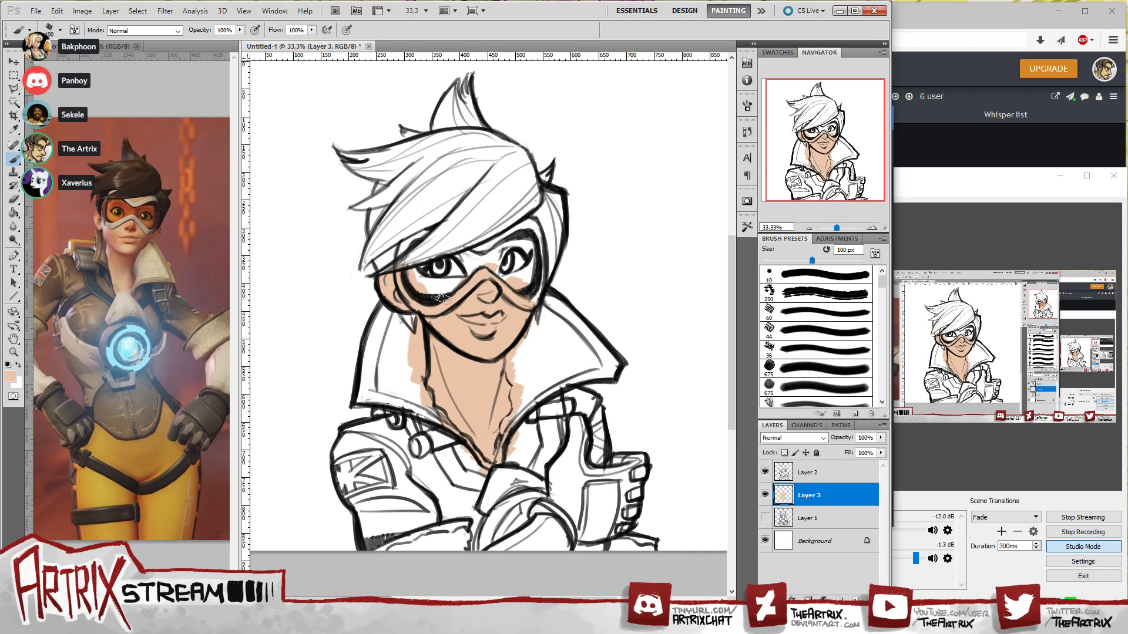
mouse_move(420, 242)
mouse_down()
mouse_move(433, 289)
mouse_move(443, 255)
mouse_move(439, 291)
mouse_move(460, 259)
mouse_move(456, 287)
mouse_move(480, 245)
mouse_move(481, 259)
mouse_move(494, 245)
mouse_move(494, 278)
mouse_move(501, 264)
mouse_move(512, 290)
mouse_move(521, 259)
mouse_move(520, 279)
mouse_move(535, 246)
mouse_move(528, 267)
mouse_move(537, 257)
mouse_move(531, 243)
mouse_move(525, 257)
mouse_move(469, 247)
mouse_up()
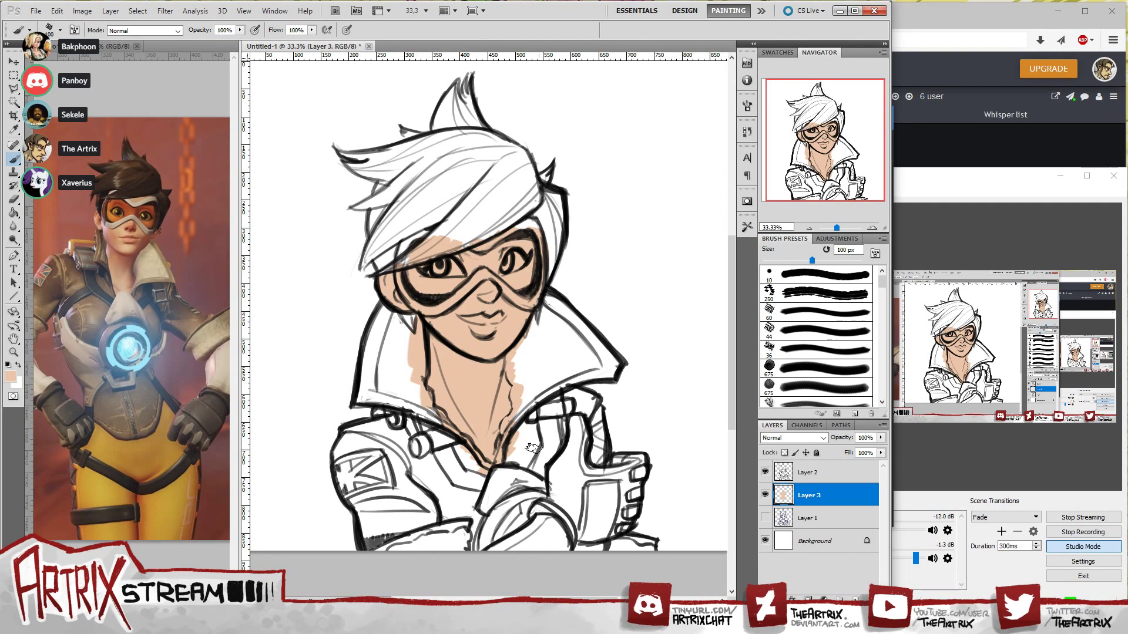
- Set the foreground colour to a dark brown, 392011, and return to the Brush tool
click(10, 377)
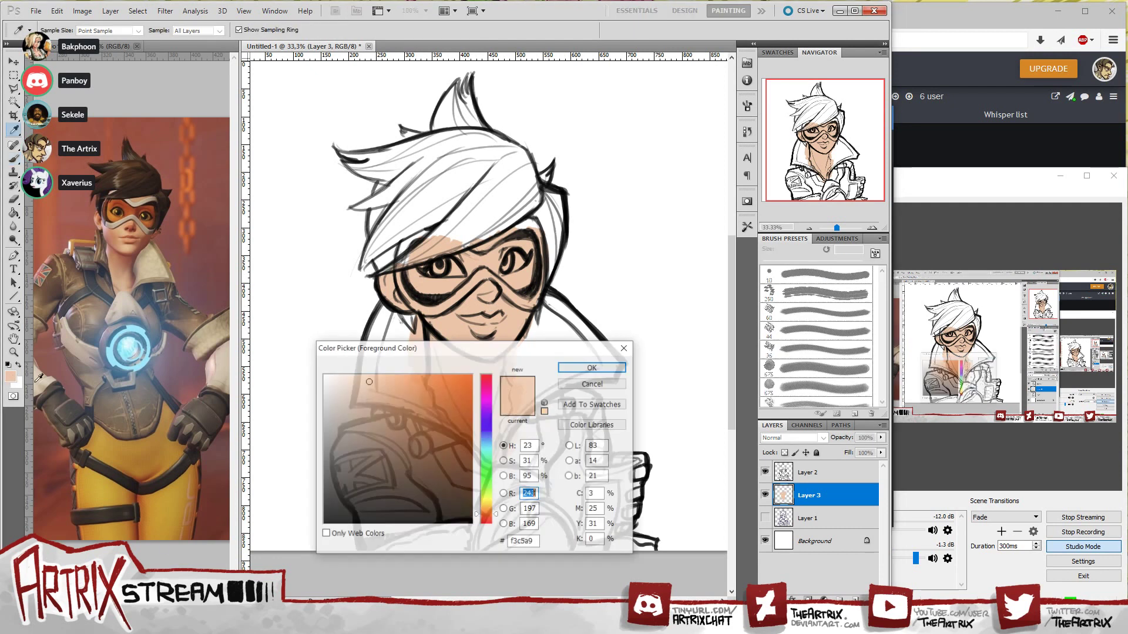
mouse_move(394, 426)
mouse_down()
mouse_move(433, 455)
mouse_move(431, 491)
mouse_move(415, 492)
mouse_move(427, 491)
mouse_up()
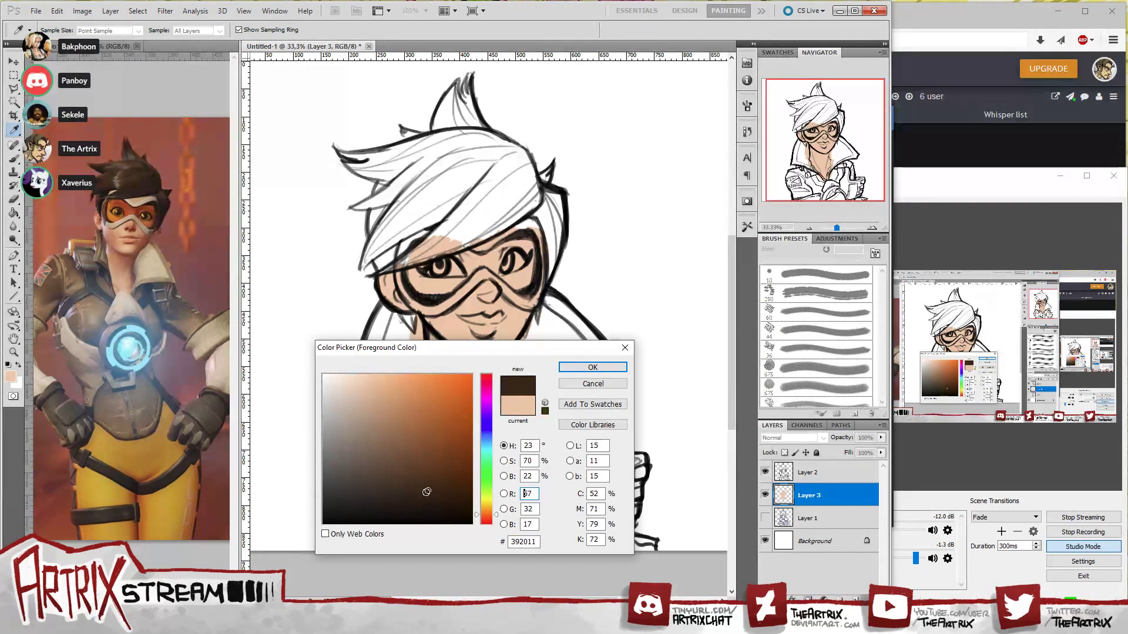
click(593, 367)
key(b)
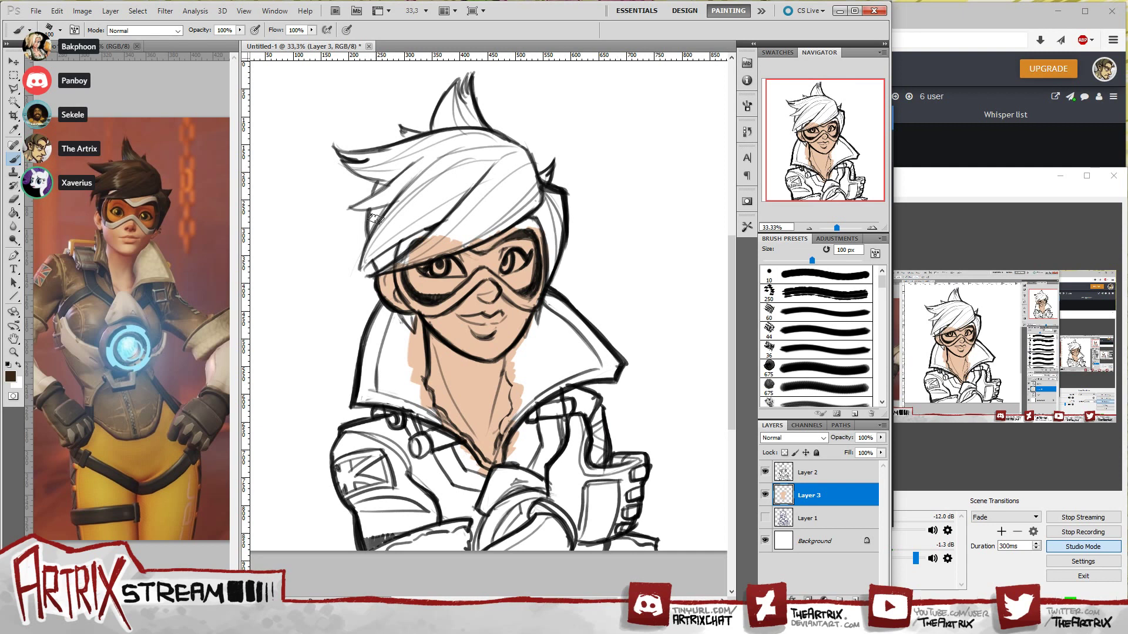
- Try blocking in the swept fringe on Layer 3 with the dark brown and undo the strokes
mouse_move(371, 252)
mouse_down()
mouse_move(436, 161)
mouse_move(372, 243)
mouse_move(434, 168)
mouse_move(461, 169)
mouse_move(403, 216)
mouse_move(455, 150)
mouse_move(443, 167)
mouse_move(413, 173)
mouse_move(429, 152)
mouse_move(401, 210)
mouse_move(434, 187)
mouse_up()
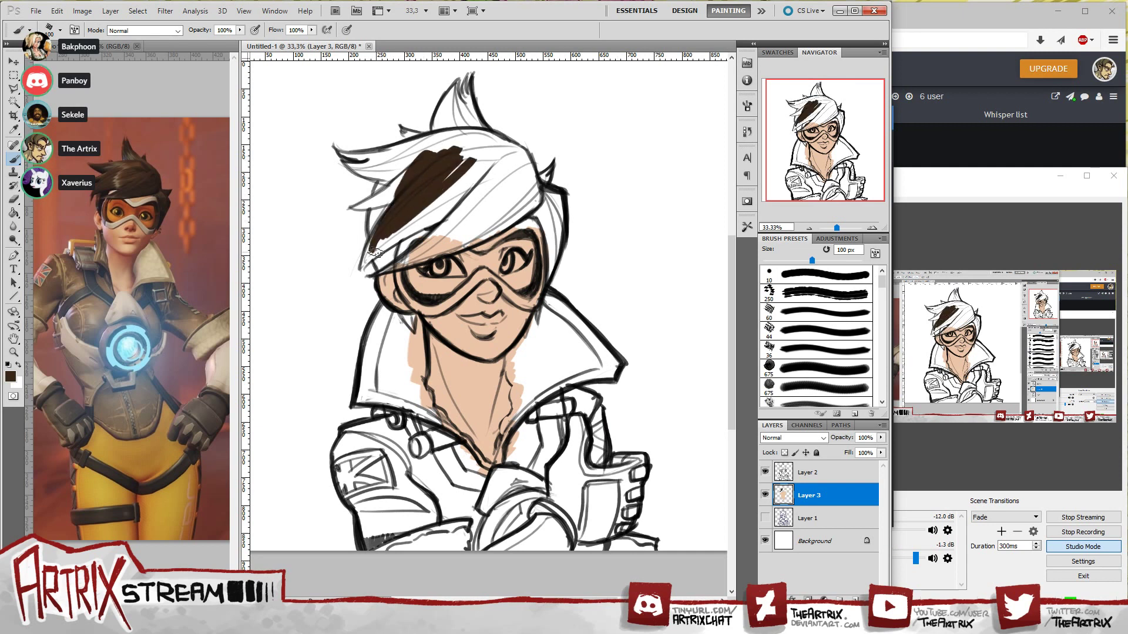
mouse_move(359, 269)
mouse_down()
mouse_move(396, 207)
mouse_move(357, 271)
mouse_up()
key(ctrl+alt+z)
key(ctrl+alt+z)
key(ctrl+alt+z)
mouse_move(383, 218)
mouse_down()
mouse_move(358, 268)
mouse_move(412, 209)
mouse_move(366, 267)
mouse_move(411, 223)
mouse_move(365, 263)
mouse_move(452, 202)
mouse_move(395, 240)
mouse_move(482, 202)
mouse_move(377, 262)
mouse_move(468, 207)
mouse_move(426, 219)
mouse_move(476, 162)
mouse_move(440, 200)
mouse_move(468, 179)
mouse_move(438, 190)
mouse_move(375, 276)
mouse_move(452, 219)
mouse_move(384, 272)
mouse_move(440, 242)
mouse_move(430, 250)
mouse_move(458, 225)
mouse_up()
key(ctrl+alt+z)
key(ctrl+alt+z)
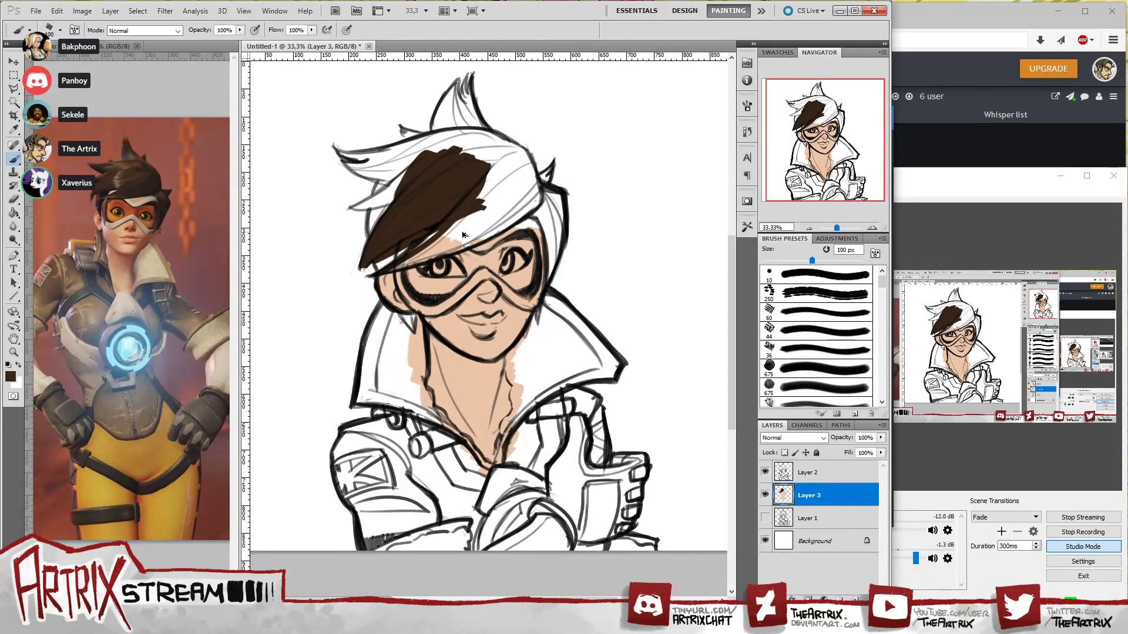
key(ctrl+alt+z)
key(ctrl+alt+z)
key(ctrl+alt+z)
key(ctrl+alt+z)
key(ctrl+alt+z)
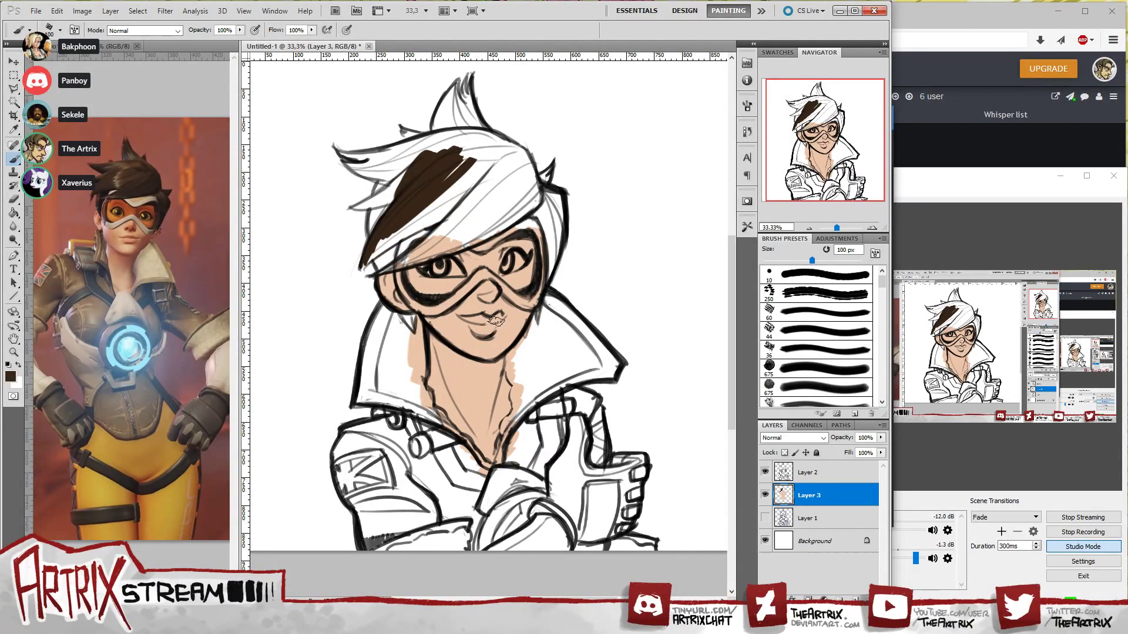
key(ctrl+alt+z)
key(ctrl+alt+z)
key(ctrl+alt+z)
key(ctrl+alt+z)
key(ctrl+alt+z)
key(ctrl+alt+z)
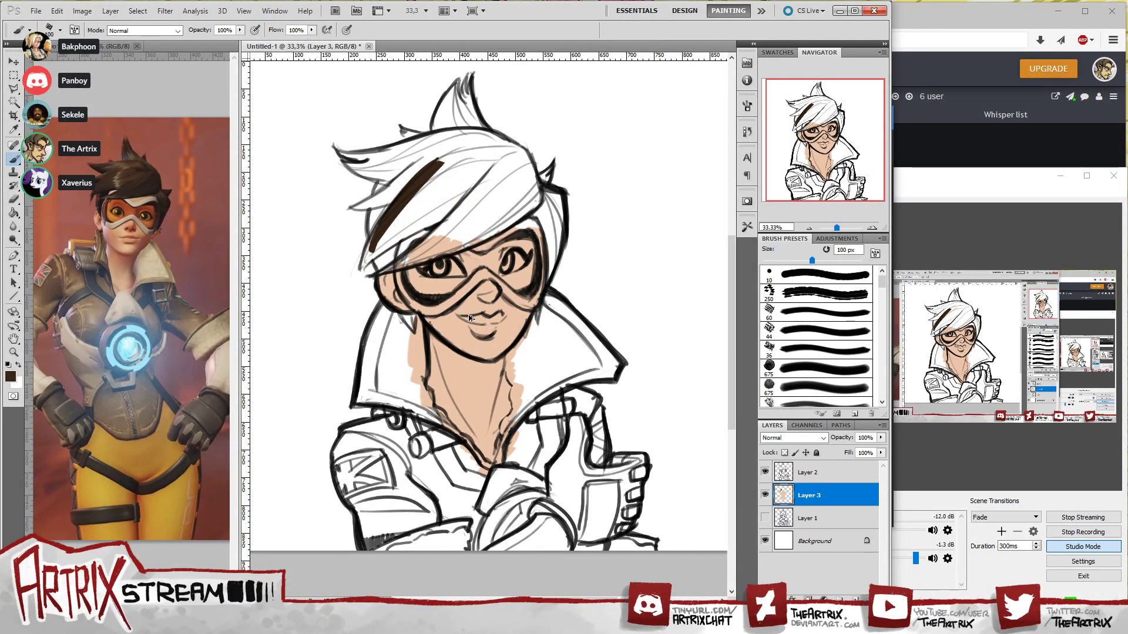
- Set the foreground colour to a darker, less saturated brown for the hair, 21160f
click(8, 377)
click(423, 502)
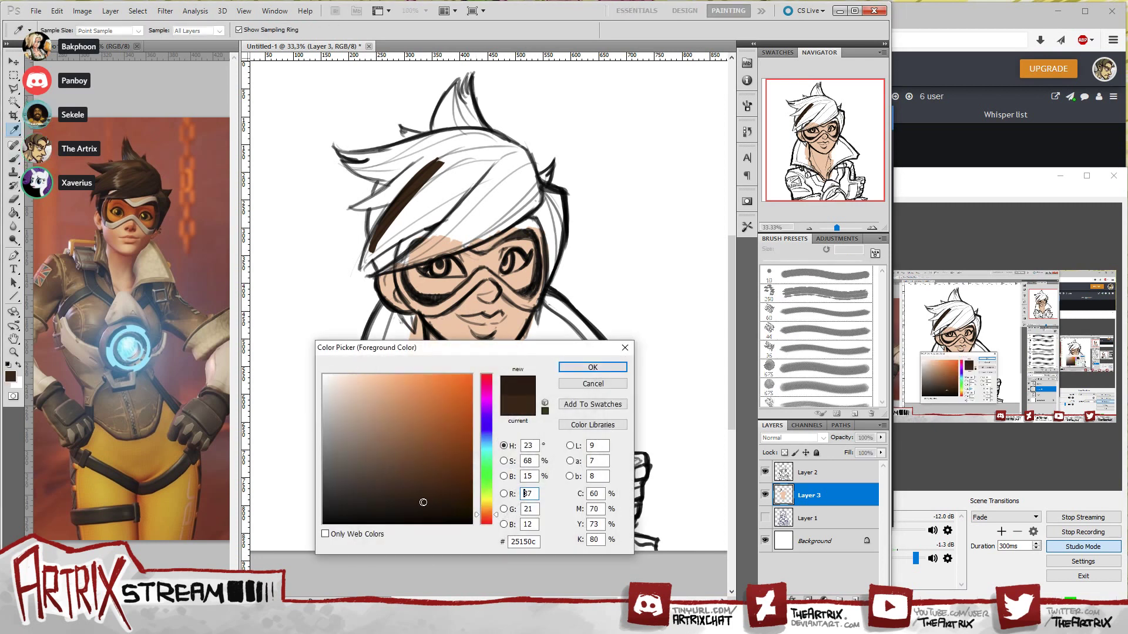
click(567, 366)
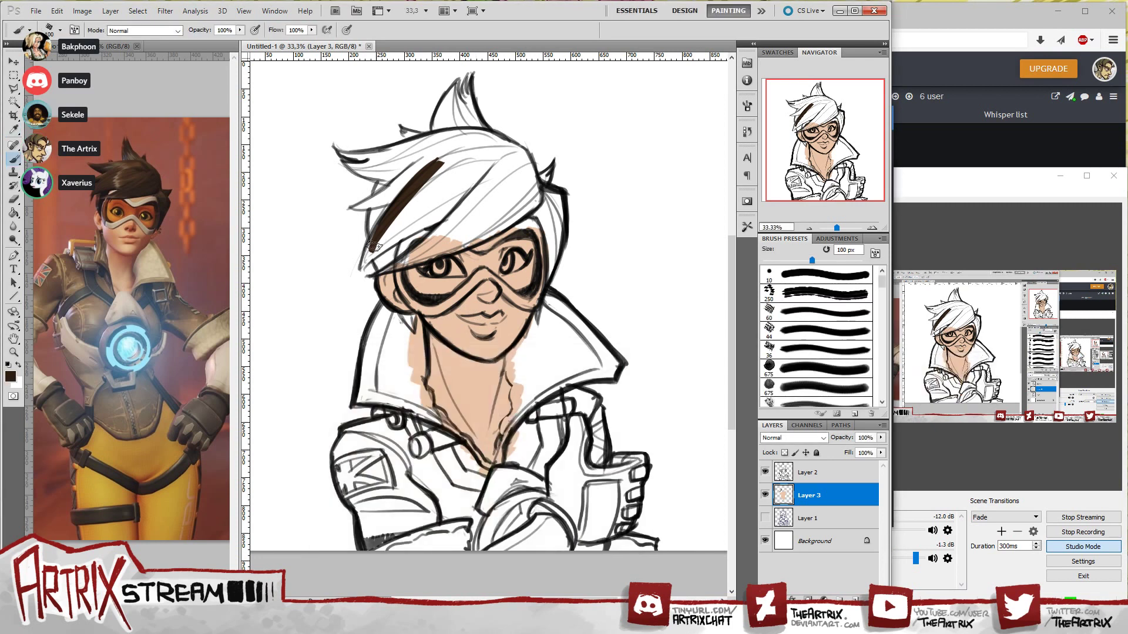
- Fill the swept fringe and the hair beside the goggles with flat dark brown on Layer 3
mouse_move(370, 255)
mouse_down()
mouse_move(417, 178)
mouse_move(406, 194)
mouse_move(448, 158)
mouse_move(395, 208)
mouse_move(351, 208)
mouse_move(429, 159)
mouse_move(376, 203)
mouse_up()
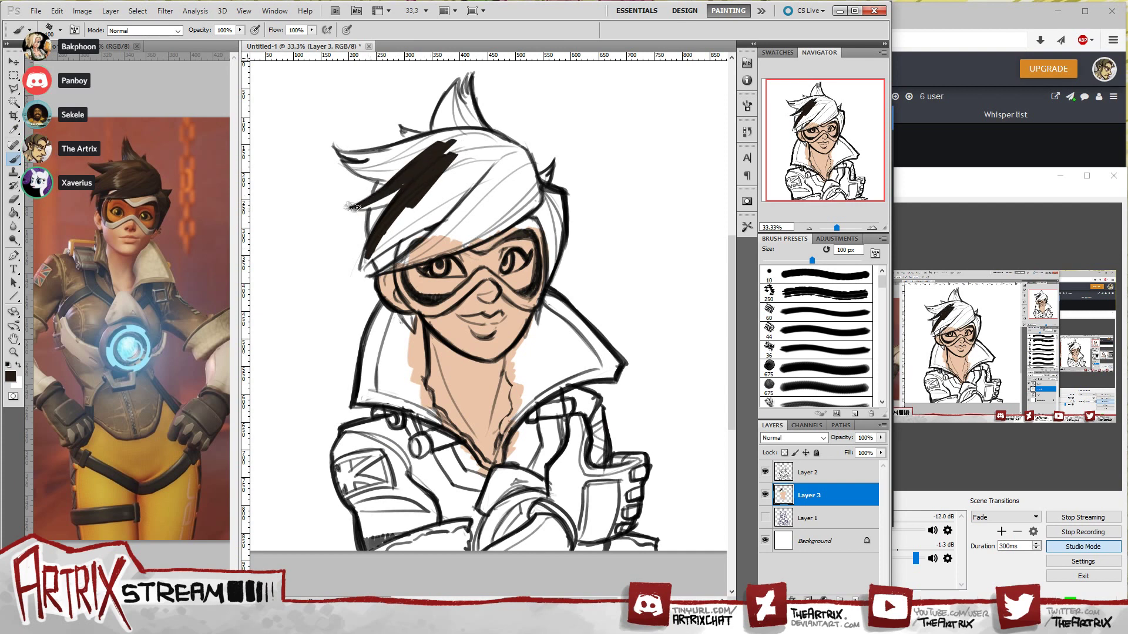
key(ctrl+z)
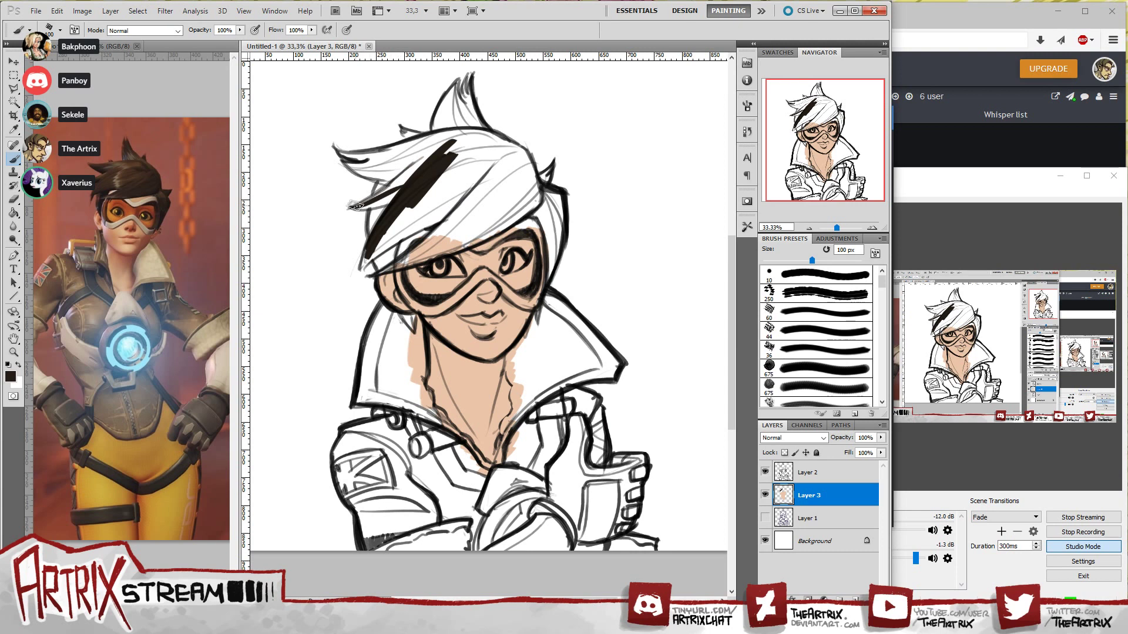
key(ctrl+z)
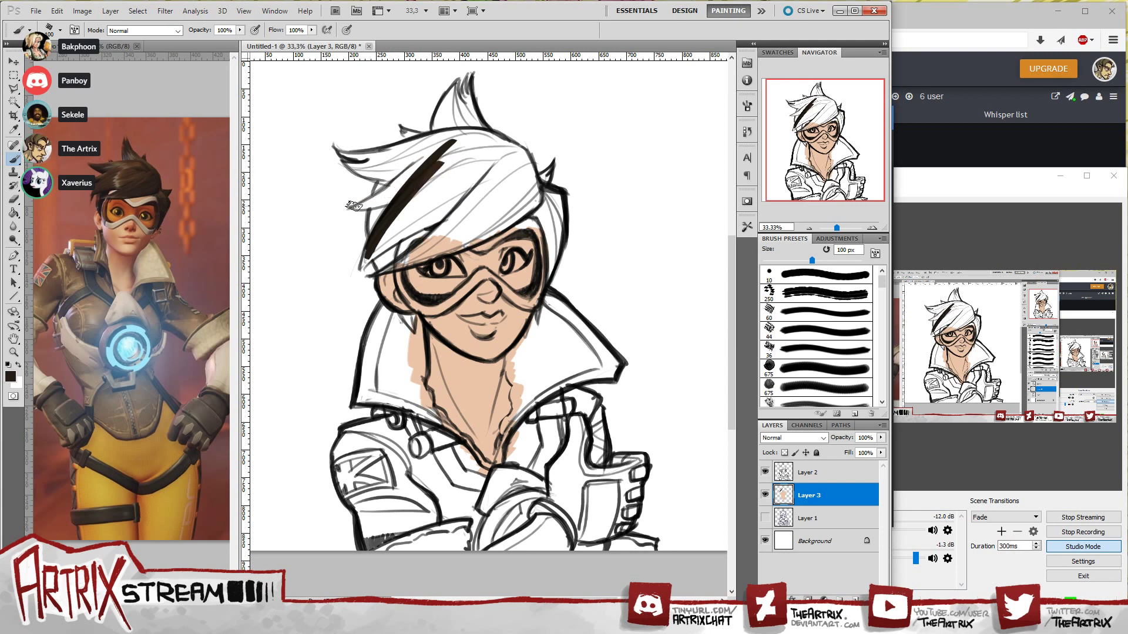
mouse_move(376, 196)
mouse_down()
mouse_move(437, 150)
mouse_move(354, 207)
mouse_move(402, 185)
mouse_move(375, 232)
mouse_up()
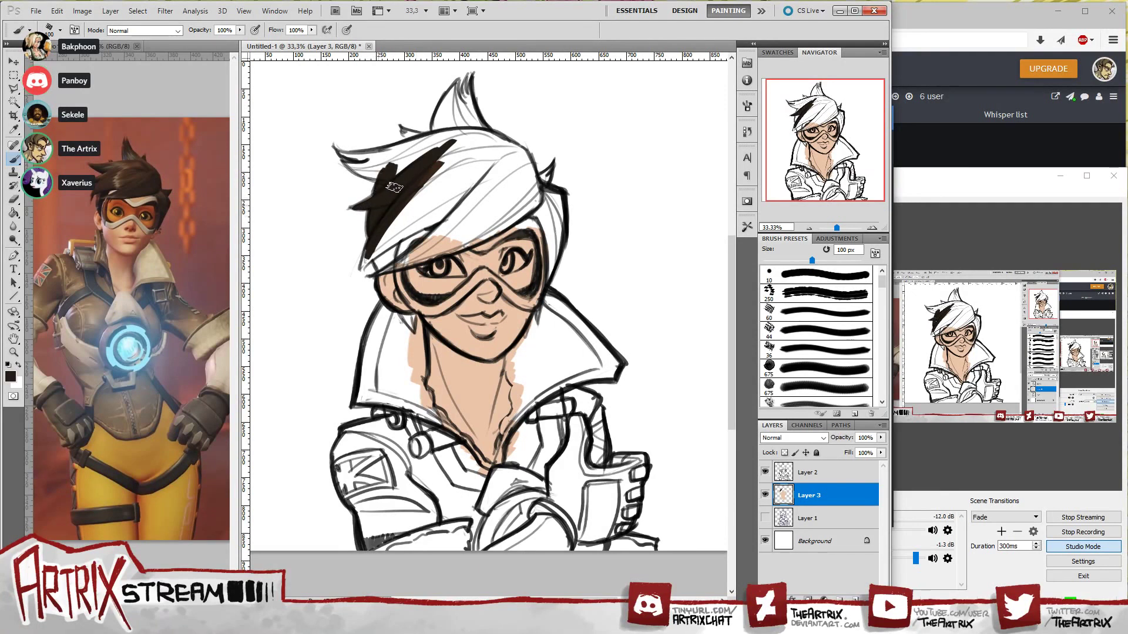
mouse_move(409, 179)
mouse_down()
mouse_move(373, 238)
mouse_move(397, 176)
mouse_move(377, 200)
mouse_move(386, 174)
mouse_move(373, 237)
mouse_move(380, 187)
mouse_move(376, 228)
mouse_move(409, 167)
mouse_up()
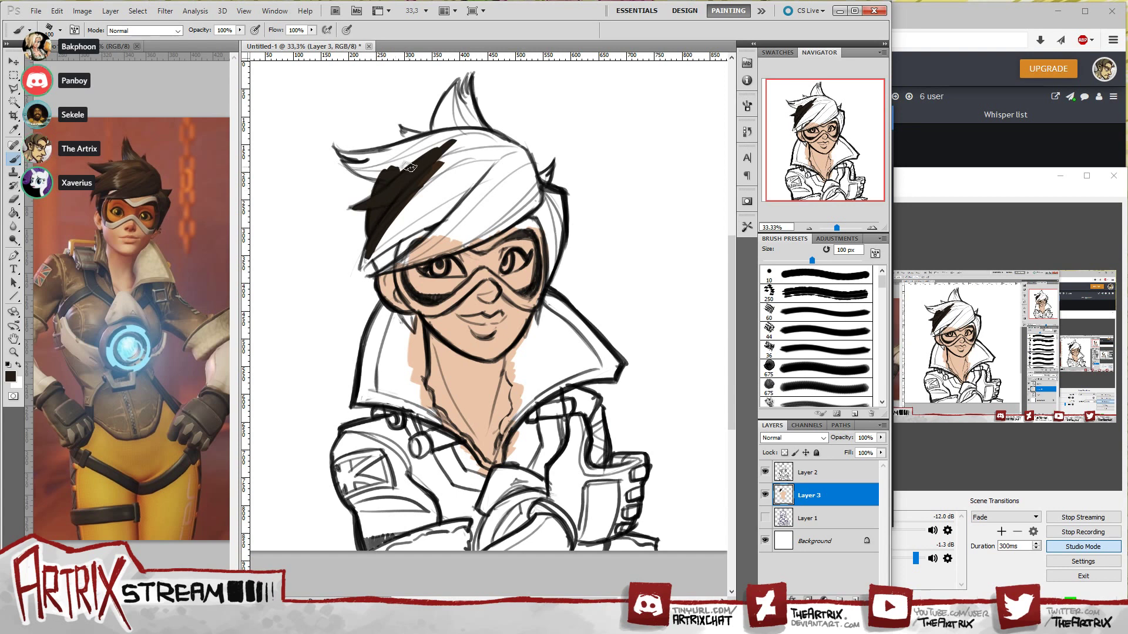
mouse_move(370, 247)
mouse_down()
mouse_move(363, 264)
mouse_move(385, 202)
mouse_move(361, 262)
mouse_move(376, 232)
mouse_move(371, 248)
mouse_move(436, 218)
mouse_move(374, 258)
mouse_move(455, 214)
mouse_move(432, 223)
mouse_move(464, 200)
mouse_move(378, 250)
mouse_move(423, 217)
mouse_move(397, 224)
mouse_move(449, 176)
mouse_move(455, 205)
mouse_move(443, 213)
mouse_move(476, 194)
mouse_move(452, 155)
mouse_move(437, 177)
mouse_move(478, 161)
mouse_move(441, 245)
mouse_up()
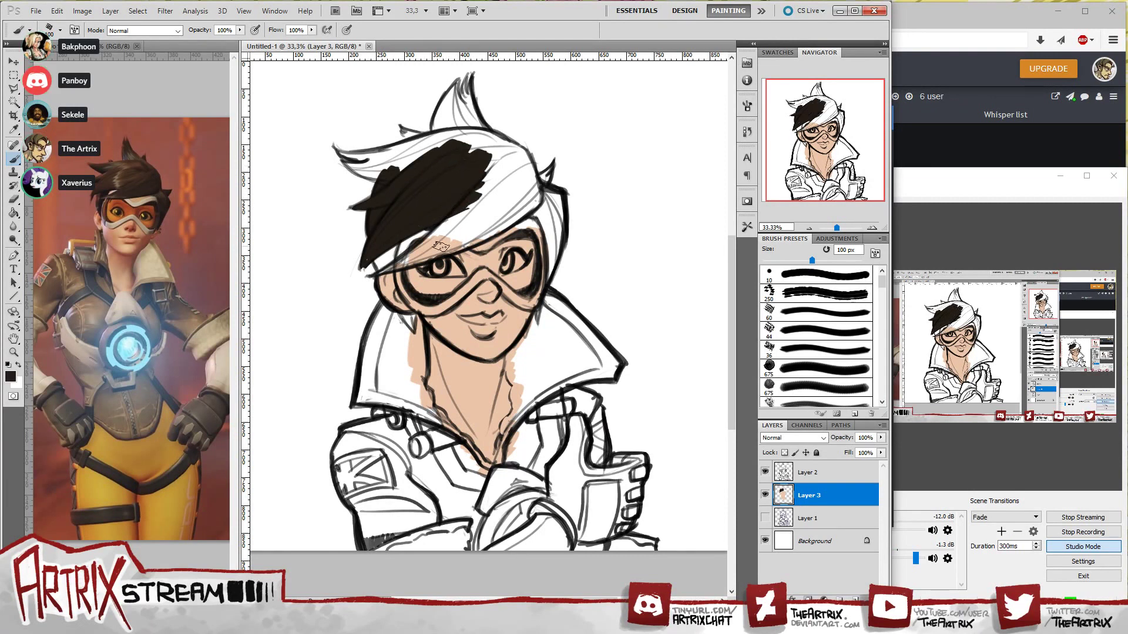
mouse_move(482, 188)
mouse_down()
mouse_move(496, 154)
mouse_move(444, 160)
mouse_move(488, 154)
mouse_move(476, 178)
mouse_up()
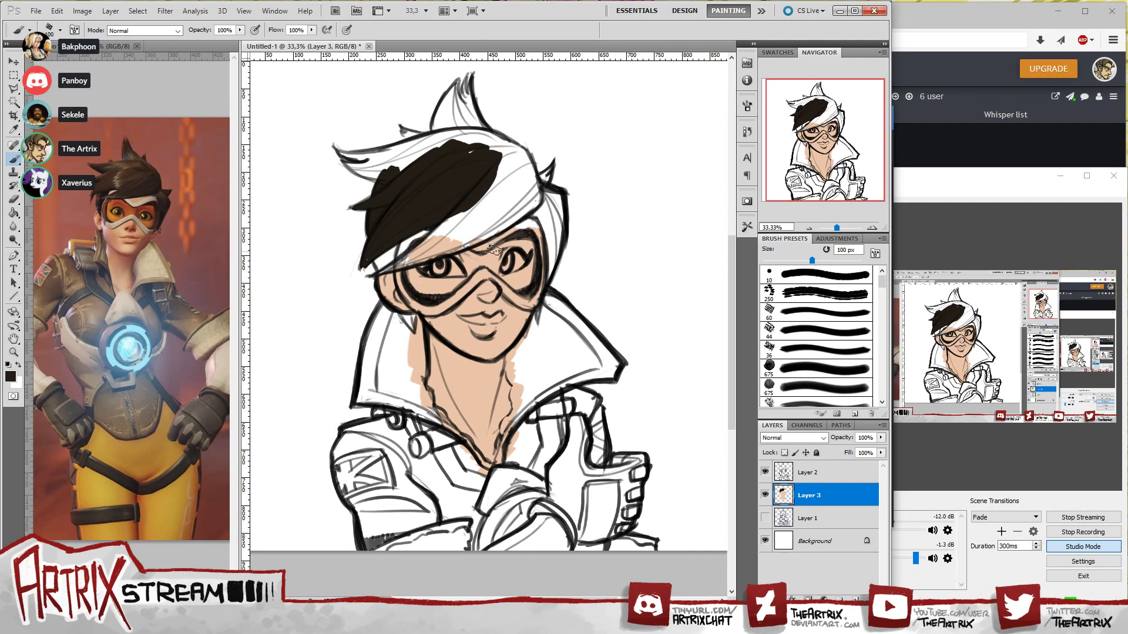
mouse_move(378, 271)
mouse_down()
mouse_move(475, 204)
mouse_move(389, 271)
mouse_move(502, 226)
mouse_move(468, 232)
mouse_move(498, 200)
mouse_move(447, 238)
mouse_move(480, 198)
mouse_move(474, 228)
mouse_move(530, 202)
mouse_move(506, 219)
mouse_move(521, 210)
mouse_move(497, 210)
mouse_move(519, 179)
mouse_move(500, 163)
mouse_move(506, 176)
mouse_move(451, 167)
mouse_move(474, 157)
mouse_move(387, 260)
mouse_move(367, 263)
mouse_move(395, 236)
mouse_move(367, 264)
mouse_move(402, 232)
mouse_move(377, 261)
mouse_move(389, 266)
mouse_move(403, 226)
mouse_move(397, 260)
mouse_move(410, 203)
mouse_move(402, 236)
mouse_move(407, 213)
mouse_up()
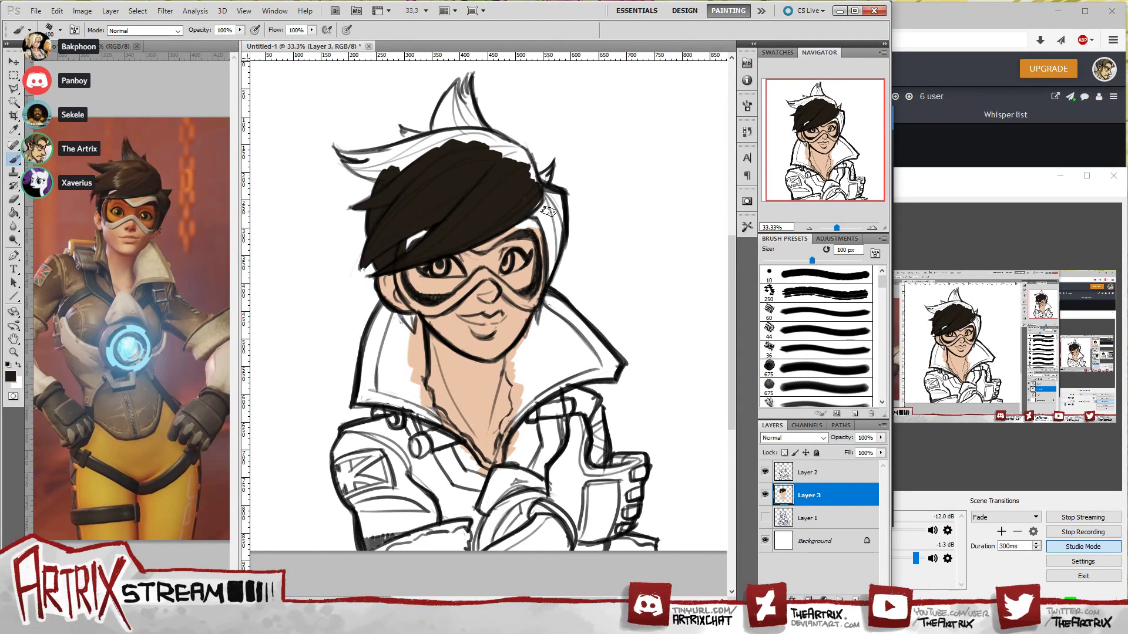
mouse_move(532, 216)
mouse_down()
mouse_move(555, 192)
mouse_move(558, 242)
mouse_move(544, 207)
mouse_move(546, 283)
mouse_move(555, 238)
mouse_move(547, 269)
mouse_move(548, 221)
mouse_move(542, 291)
mouse_move(554, 193)
mouse_move(554, 259)
mouse_move(550, 167)
mouse_move(534, 197)
mouse_up()
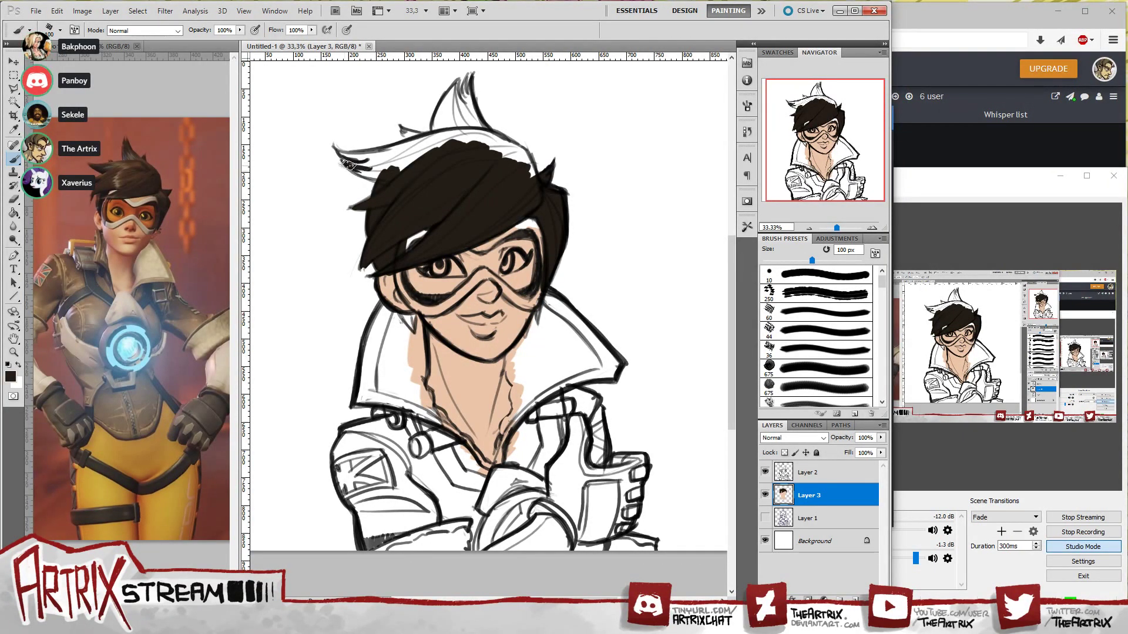
- Extend the dark brown fill over the outer hair tips, the crown and the upright spikes
mouse_move(350, 164)
mouse_down()
mouse_move(383, 159)
mouse_move(350, 166)
mouse_move(386, 180)
mouse_move(371, 173)
mouse_move(410, 155)
mouse_up()
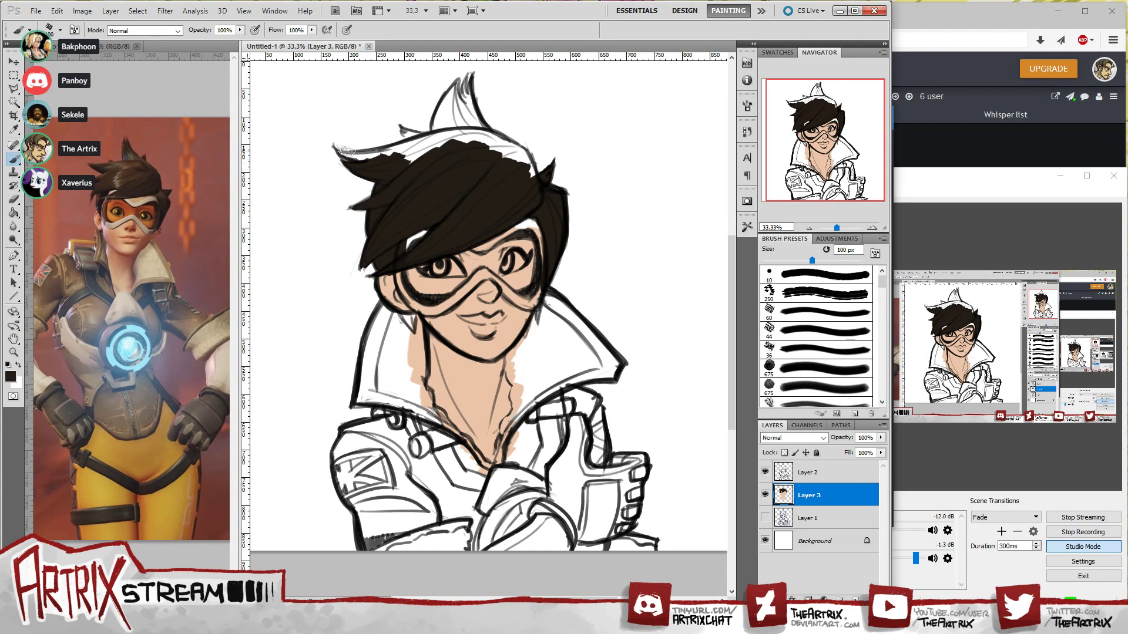
mouse_move(342, 152)
mouse_down()
mouse_move(385, 158)
mouse_move(344, 155)
mouse_move(419, 142)
mouse_move(344, 154)
mouse_move(418, 139)
mouse_move(342, 156)
mouse_move(444, 137)
mouse_move(385, 154)
mouse_move(401, 155)
mouse_move(395, 166)
mouse_move(436, 151)
mouse_move(425, 156)
mouse_move(448, 115)
mouse_move(488, 137)
mouse_move(469, 113)
mouse_move(502, 157)
mouse_move(483, 136)
mouse_move(513, 149)
mouse_move(484, 127)
mouse_move(520, 153)
mouse_move(492, 137)
mouse_move(528, 139)
mouse_move(486, 130)
mouse_move(515, 155)
mouse_move(501, 142)
mouse_move(530, 151)
mouse_move(490, 133)
mouse_move(520, 152)
mouse_move(490, 135)
mouse_move(519, 155)
mouse_up()
drag(521, 160, 530, 171)
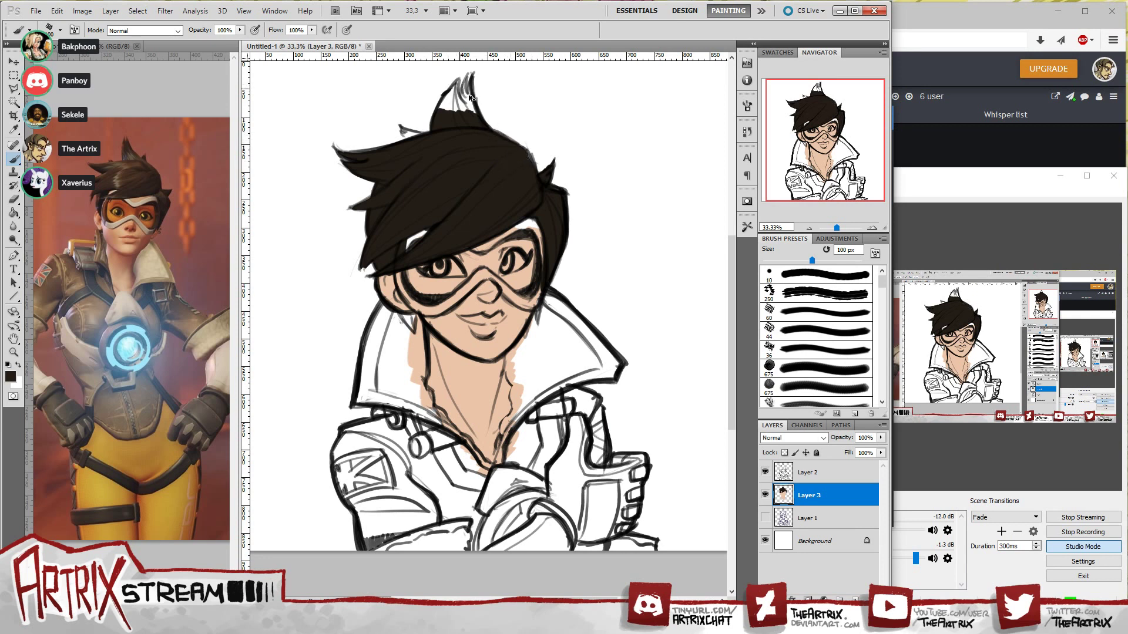
mouse_move(442, 113)
mouse_down()
mouse_move(457, 79)
mouse_move(441, 121)
mouse_move(457, 84)
mouse_move(464, 119)
mouse_move(456, 83)
mouse_move(444, 114)
mouse_move(455, 99)
mouse_move(461, 114)
mouse_move(465, 86)
mouse_move(470, 117)
mouse_move(471, 80)
mouse_move(467, 112)
mouse_up()
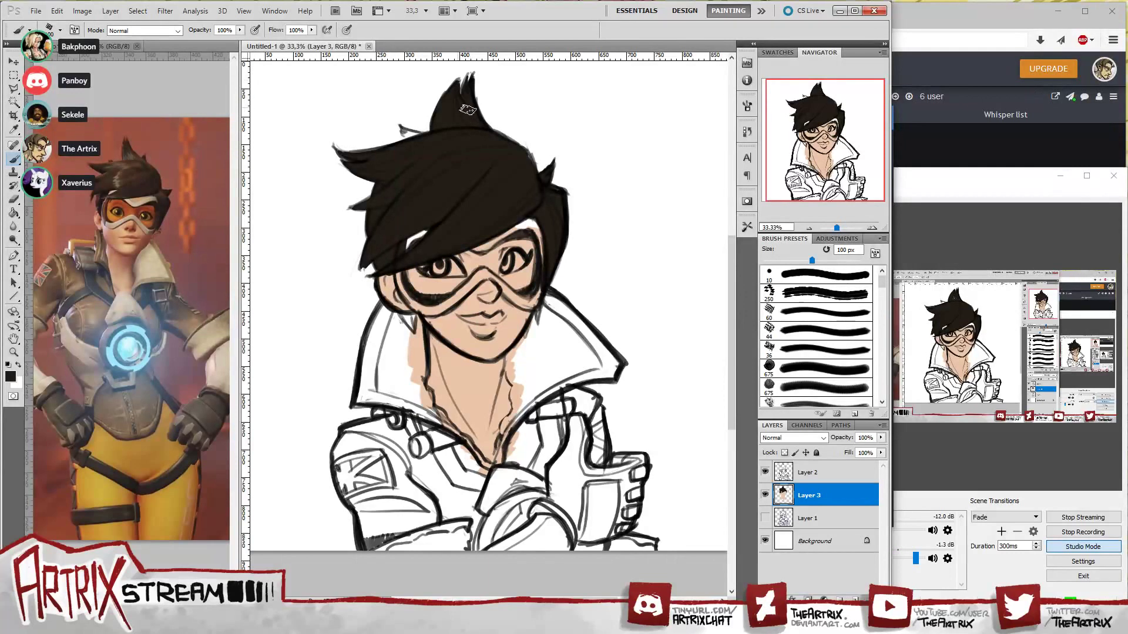
drag(403, 129, 427, 136)
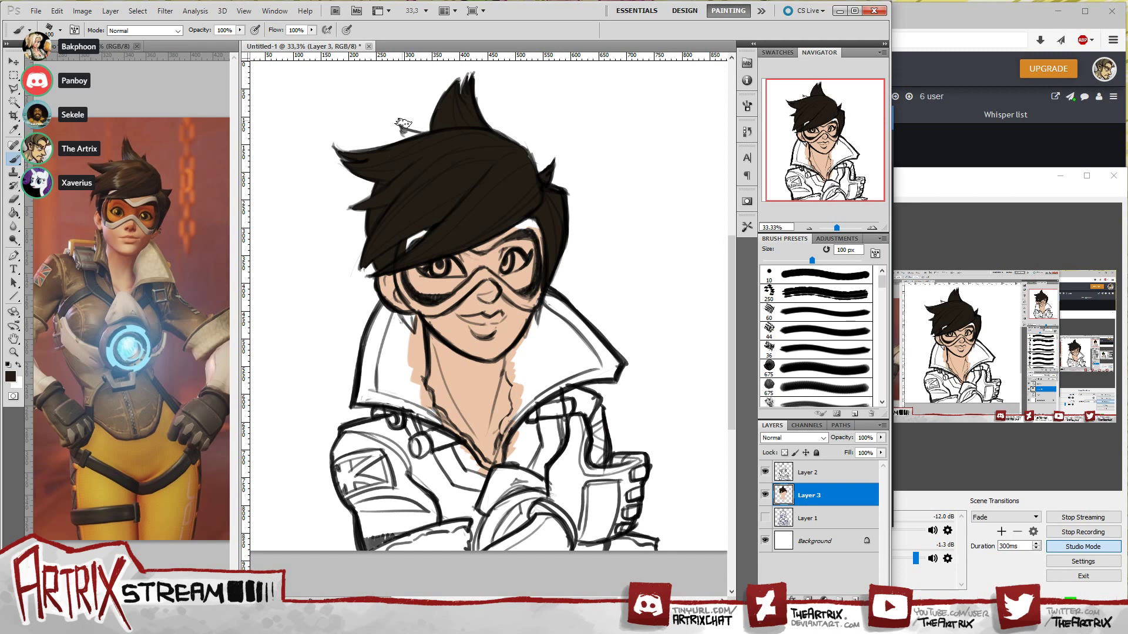
drag(403, 130, 414, 138)
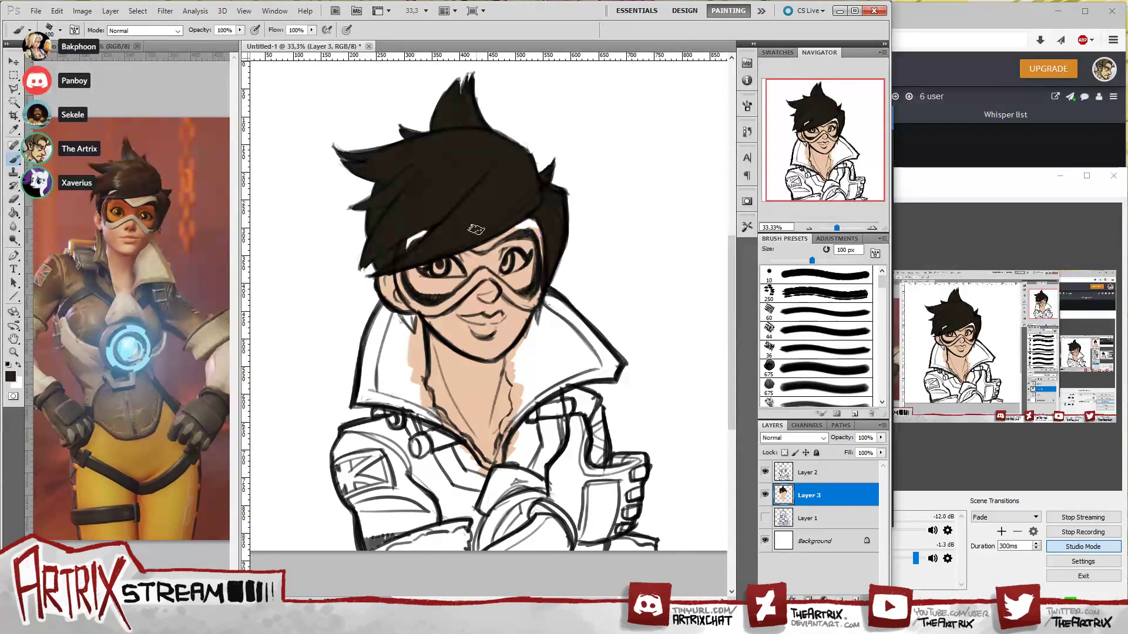
- Fill the white gap along the fringe's lower edge and paint the dark brown hair locks beside the jaw
drag(399, 267, 534, 210)
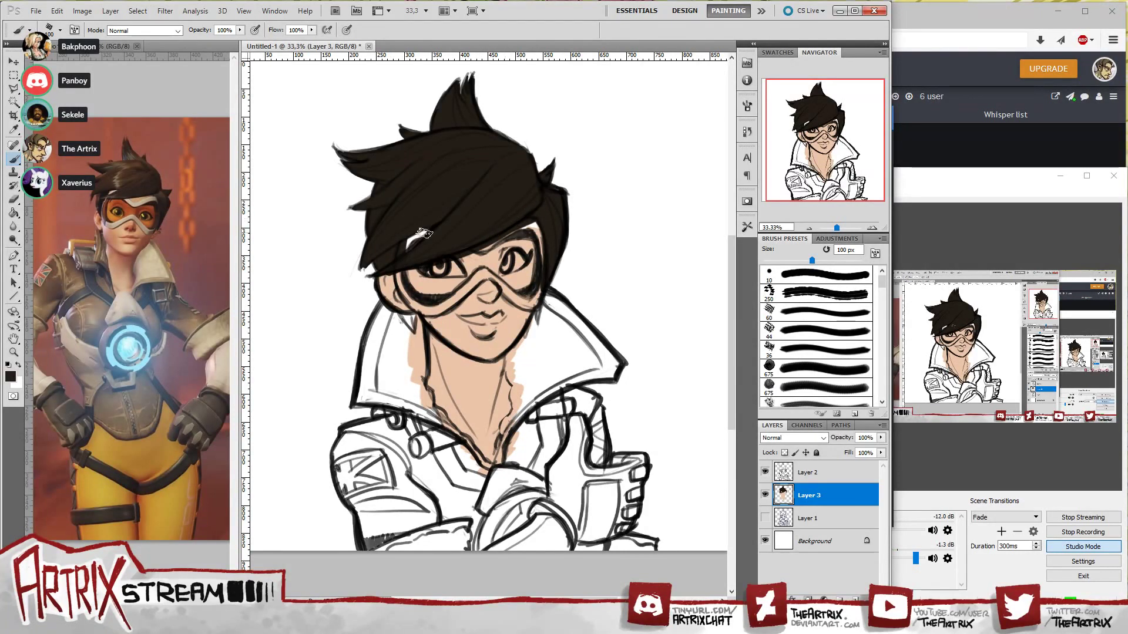
drag(423, 233, 444, 218)
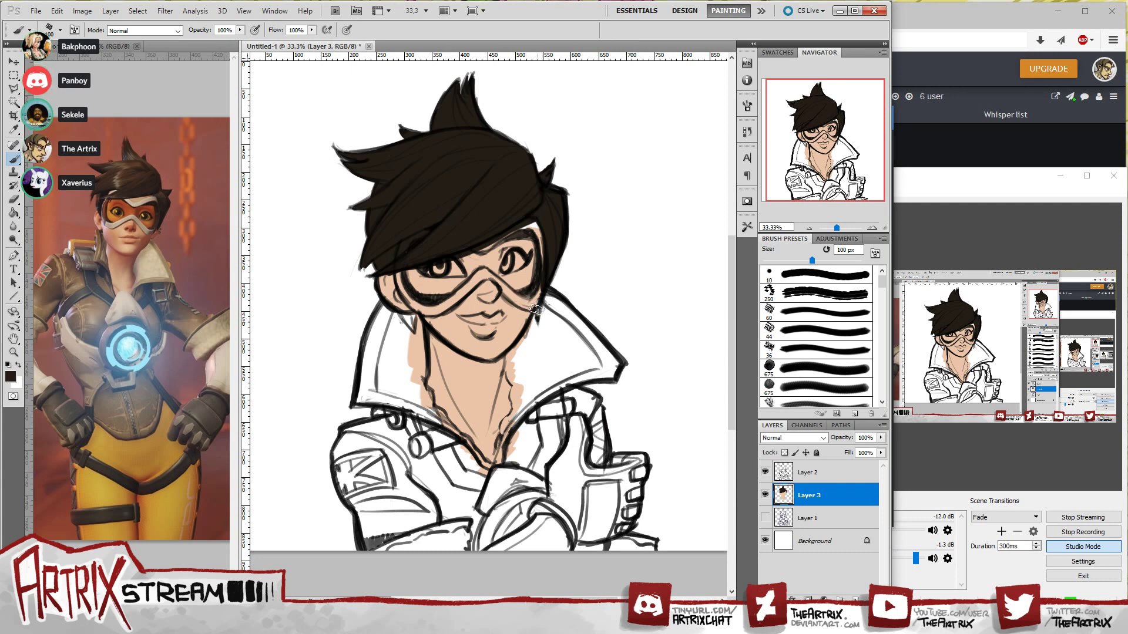
drag(536, 309, 545, 268)
drag(536, 325, 540, 305)
drag(404, 318, 418, 330)
mouse_move(523, 356)
mouse_down()
mouse_move(544, 311)
mouse_move(530, 339)
mouse_move(552, 314)
mouse_move(557, 330)
mouse_up()
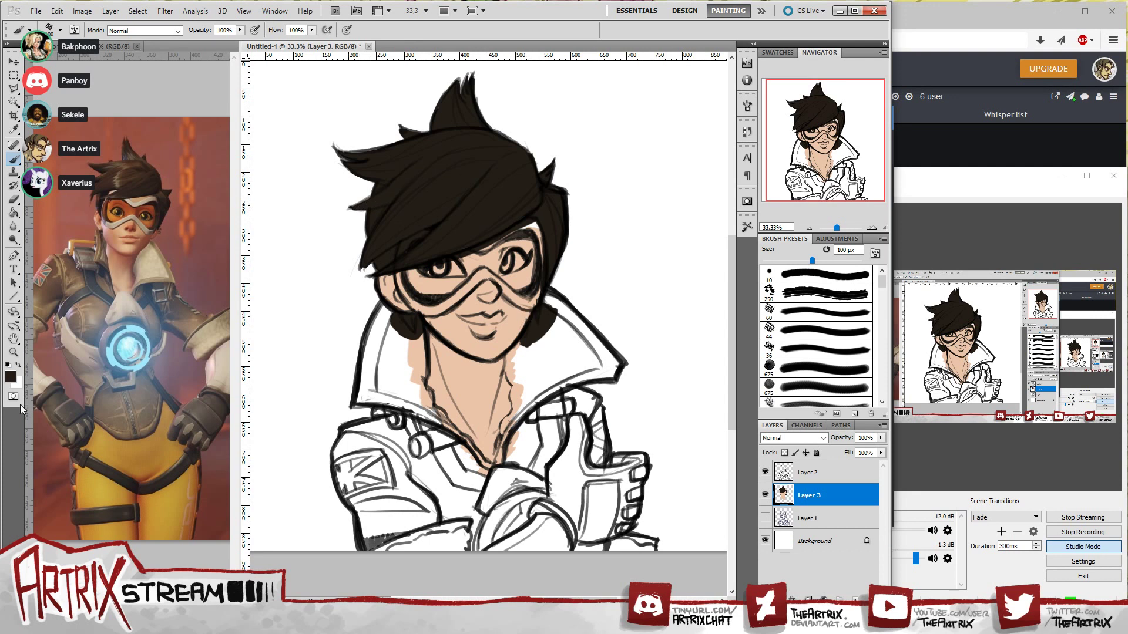
- Set the foreground colour to brown 644c2e and block in the jacket's shoulder and sleeve on Layer 3
click(11, 377)
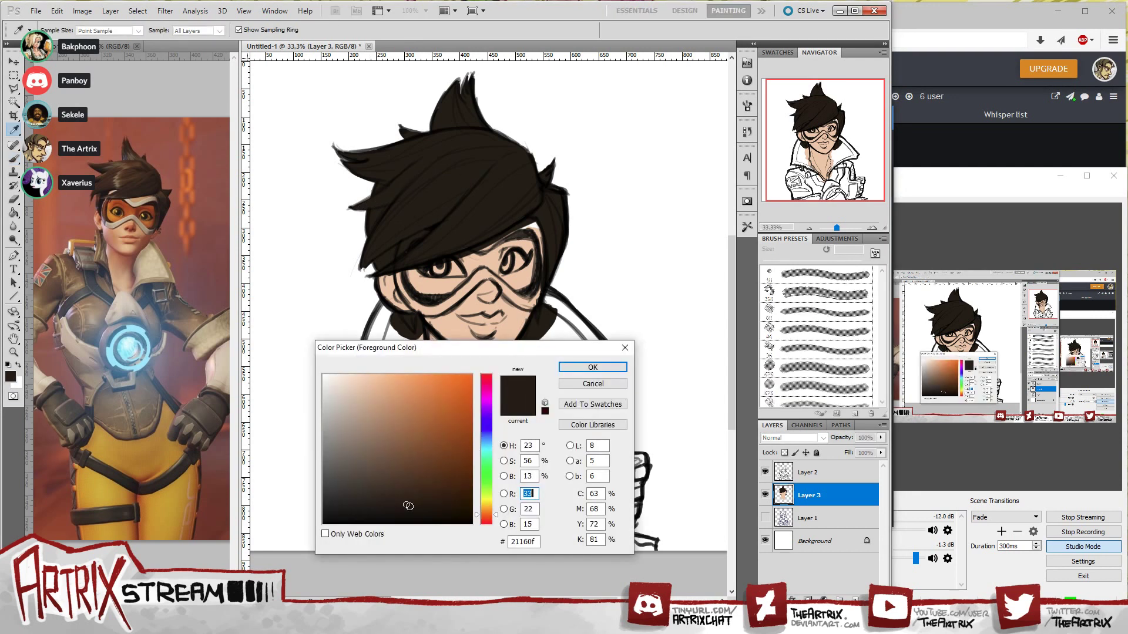
click(487, 510)
mouse_move(405, 479)
mouse_down()
mouse_move(391, 464)
mouse_move(356, 468)
mouse_move(404, 465)
mouse_up()
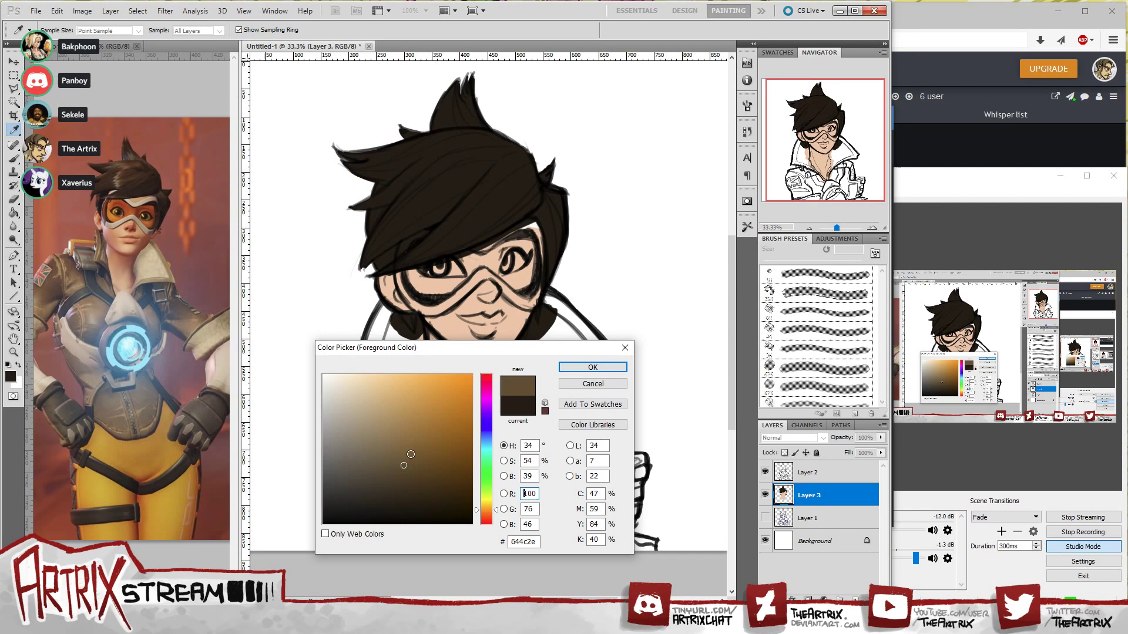
click(587, 368)
mouse_move(341, 442)
mouse_down()
mouse_move(347, 490)
mouse_move(352, 429)
mouse_move(357, 447)
mouse_move(418, 461)
mouse_move(437, 440)
mouse_move(449, 467)
mouse_move(458, 446)
mouse_move(410, 448)
mouse_move(479, 470)
mouse_move(458, 464)
mouse_move(448, 480)
mouse_move(481, 528)
mouse_move(396, 482)
mouse_move(404, 457)
mouse_move(359, 468)
mouse_move(356, 500)
mouse_move(379, 478)
mouse_move(388, 500)
mouse_move(361, 511)
mouse_move(376, 531)
mouse_move(404, 513)
mouse_move(461, 544)
mouse_up()
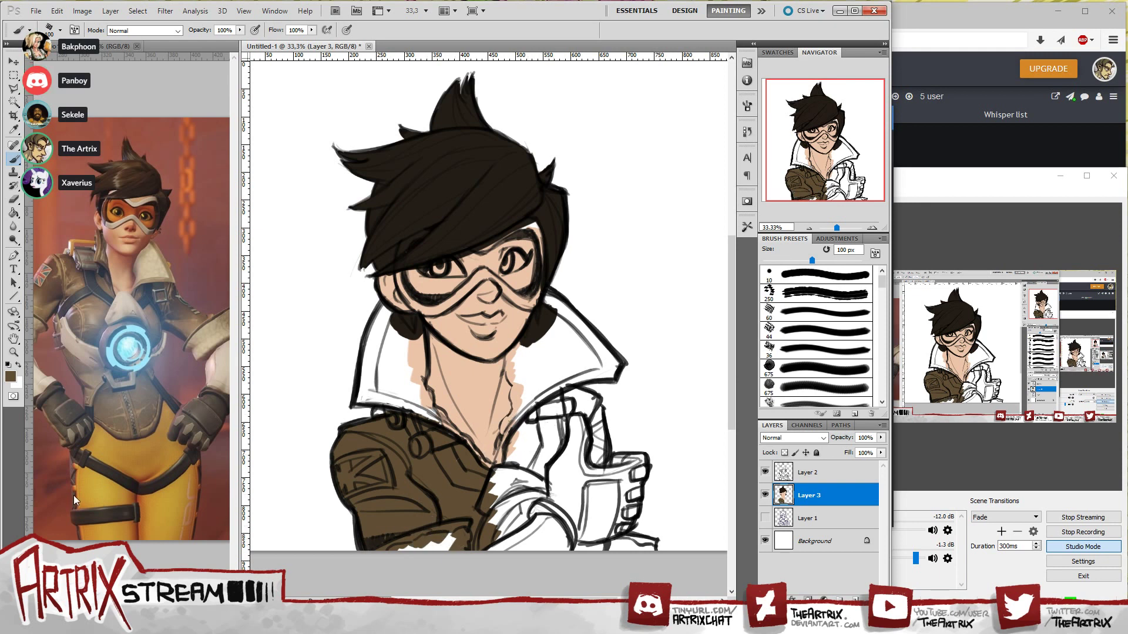
- Shift the foreground colour to a redder brown, 64442e, and repaint the jacket's shoulder and sleeve with it
click(11, 377)
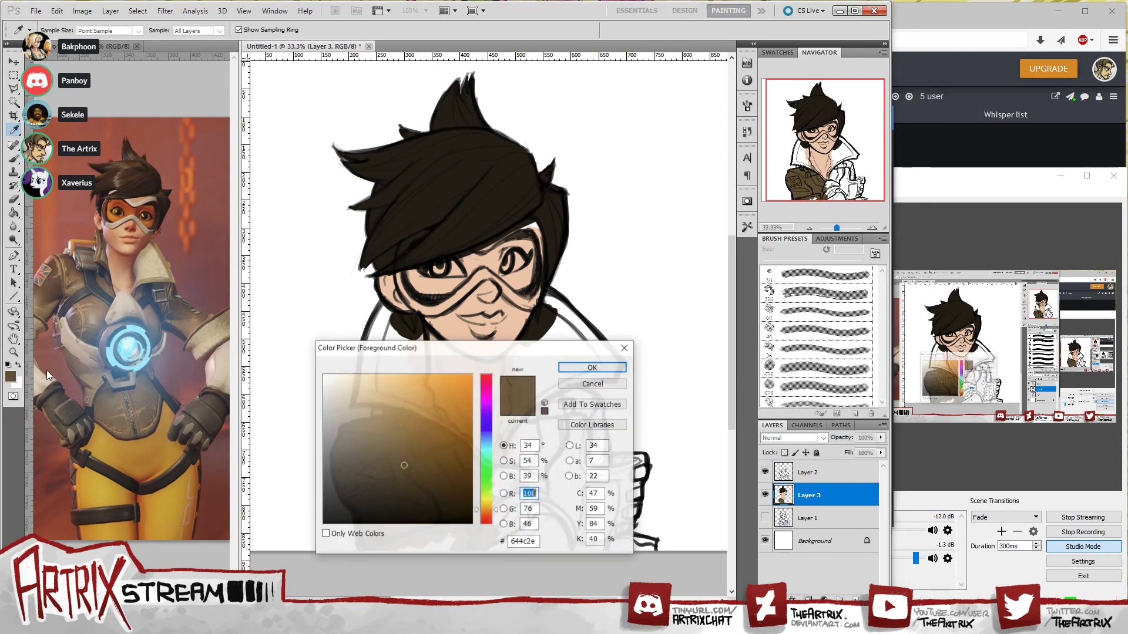
click(488, 514)
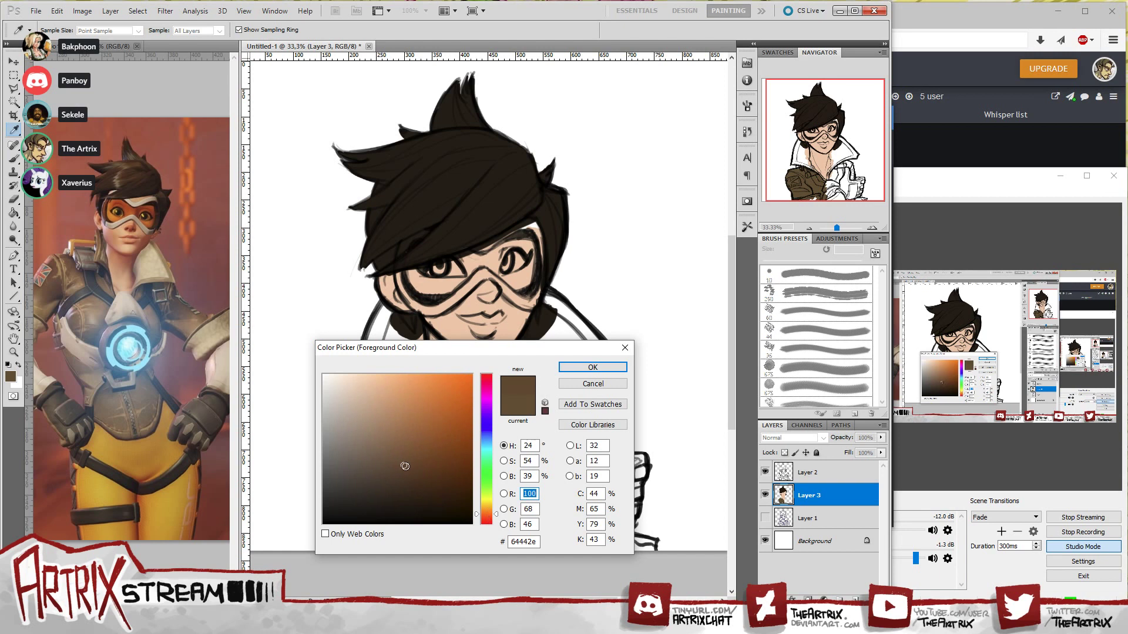
click(593, 367)
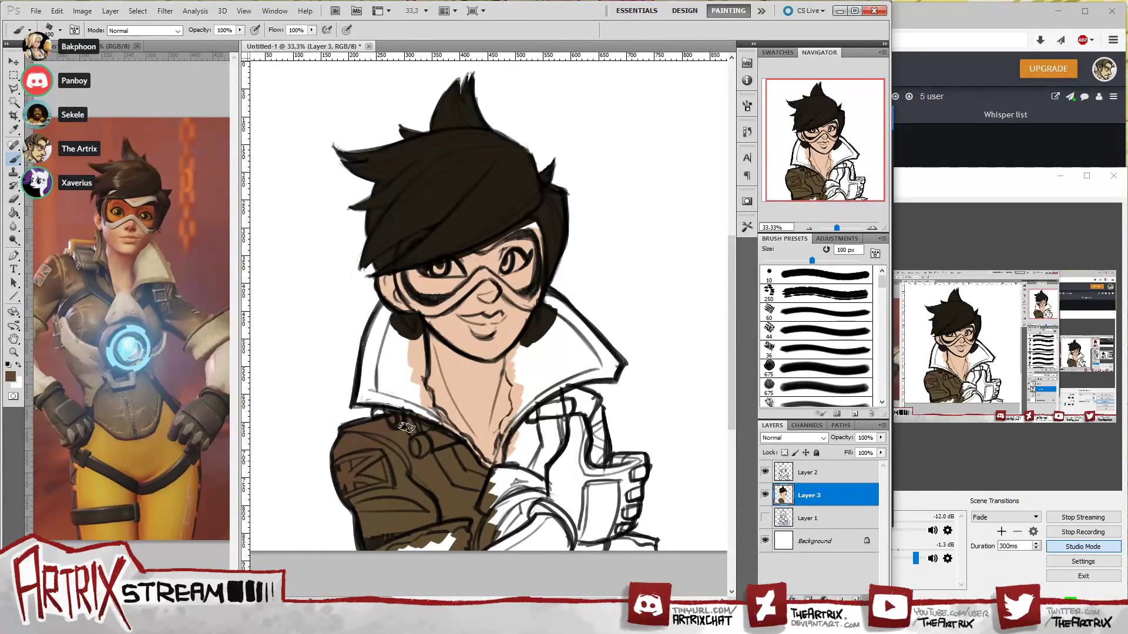
mouse_move(454, 452)
mouse_down()
mouse_move(470, 526)
mouse_move(468, 492)
mouse_move(417, 511)
mouse_up()
- Paint the jacket collar's borders and the chest area beside the raised glove in the same reddish brown
mouse_move(364, 391)
mouse_down()
mouse_move(372, 355)
mouse_move(362, 377)
mouse_up()
mouse_move(379, 318)
mouse_down()
mouse_move(372, 365)
mouse_move(392, 318)
mouse_move(379, 380)
mouse_move(405, 336)
mouse_move(409, 313)
mouse_move(360, 403)
mouse_move(413, 410)
mouse_move(380, 391)
mouse_move(369, 399)
mouse_move(400, 396)
mouse_move(437, 420)
mouse_move(431, 412)
mouse_move(490, 472)
mouse_move(452, 432)
mouse_move(404, 408)
mouse_move(558, 352)
mouse_move(497, 467)
mouse_move(522, 406)
mouse_move(490, 469)
mouse_move(498, 457)
mouse_move(486, 465)
mouse_move(452, 430)
mouse_move(497, 468)
mouse_move(479, 458)
mouse_move(507, 451)
mouse_move(516, 431)
mouse_move(492, 463)
mouse_move(510, 430)
mouse_move(572, 377)
mouse_move(567, 384)
mouse_move(591, 366)
mouse_up()
mouse_move(557, 299)
mouse_down()
mouse_move(615, 366)
mouse_move(576, 326)
mouse_move(605, 364)
mouse_move(593, 361)
mouse_up()
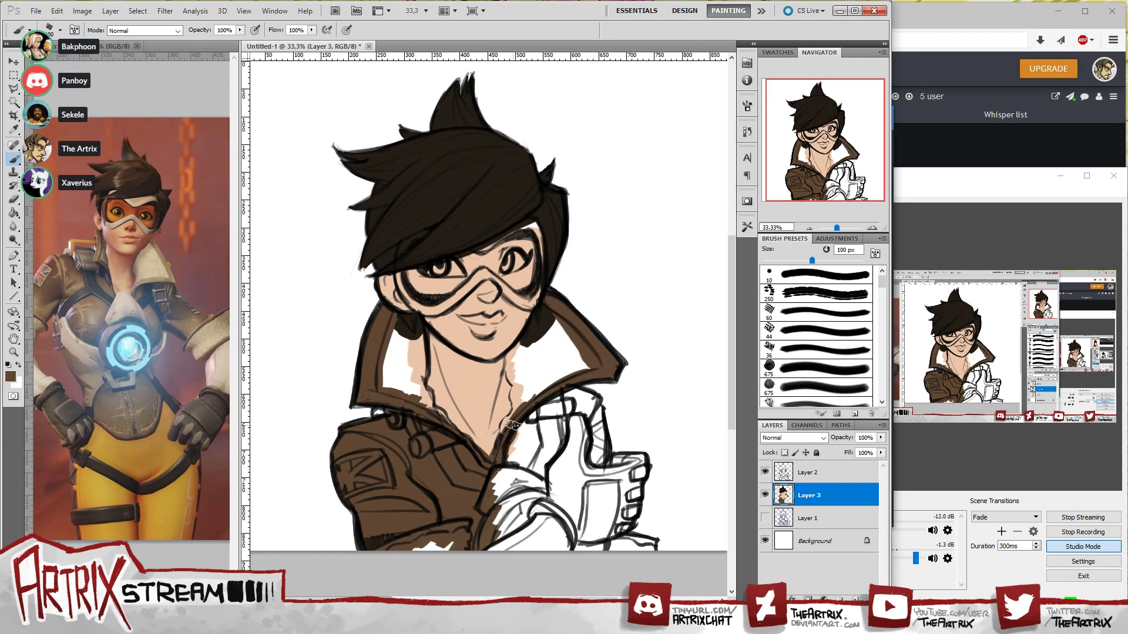
drag(514, 425, 602, 361)
mouse_move(529, 404)
mouse_down()
mouse_move(601, 360)
mouse_move(577, 351)
mouse_up()
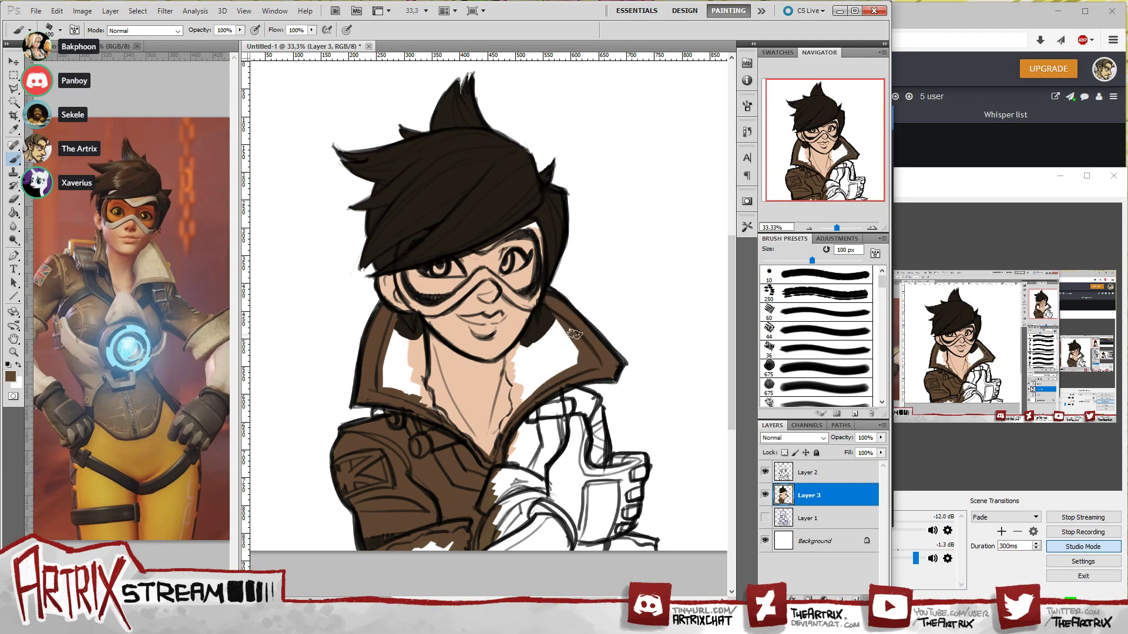
drag(379, 380, 407, 407)
mouse_move(516, 444)
mouse_down()
mouse_move(531, 445)
mouse_move(517, 466)
mouse_move(525, 463)
mouse_up()
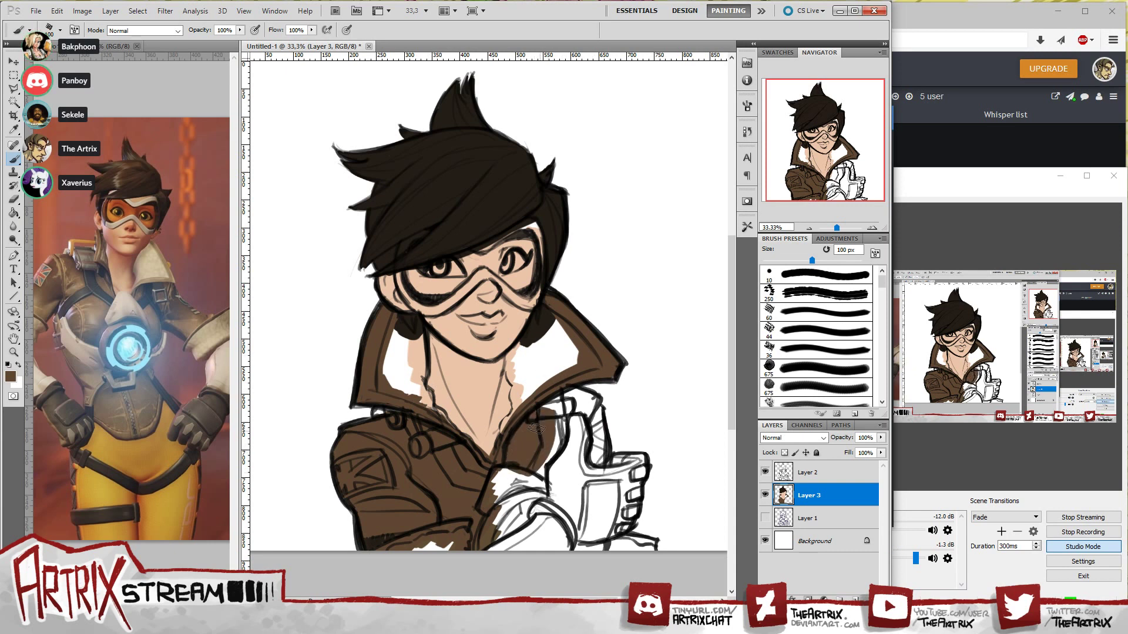
- Paint the rest of the jacket's chest and sleeve around the raised thumb and above the glove cuff in reddish brown
mouse_move(567, 399)
mouse_down()
mouse_move(594, 399)
mouse_move(599, 437)
mouse_move(566, 429)
mouse_move(561, 413)
mouse_move(539, 479)
mouse_move(549, 399)
mouse_up()
drag(496, 474, 504, 486)
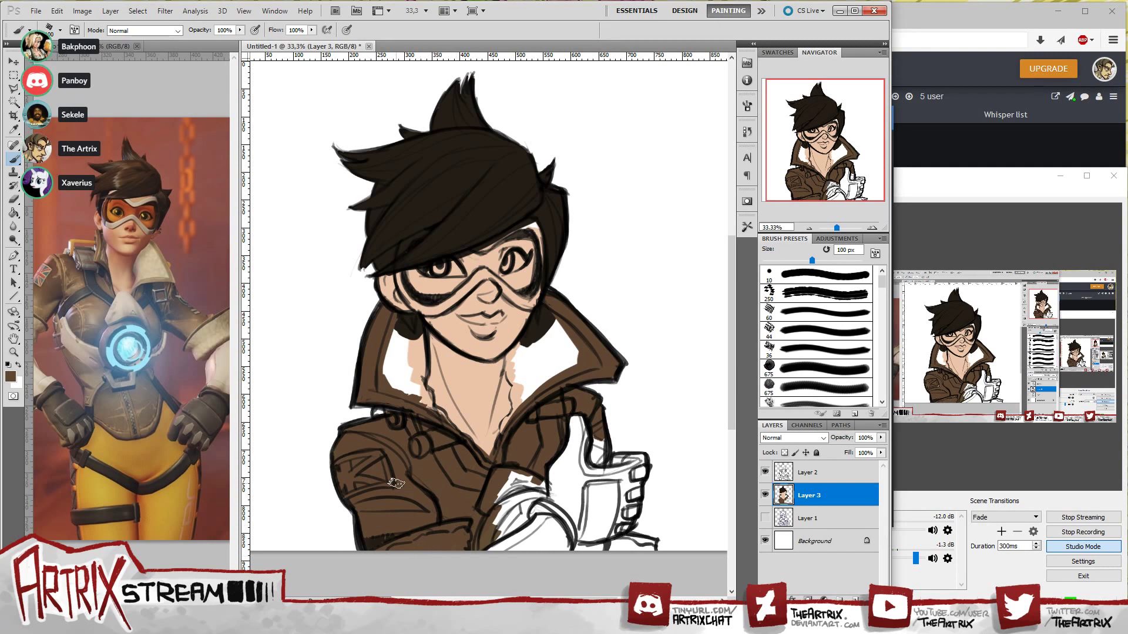
- Set the foreground colour to cream ded9c0 and fill the collar lining on the side away from the raised glove
click(10, 376)
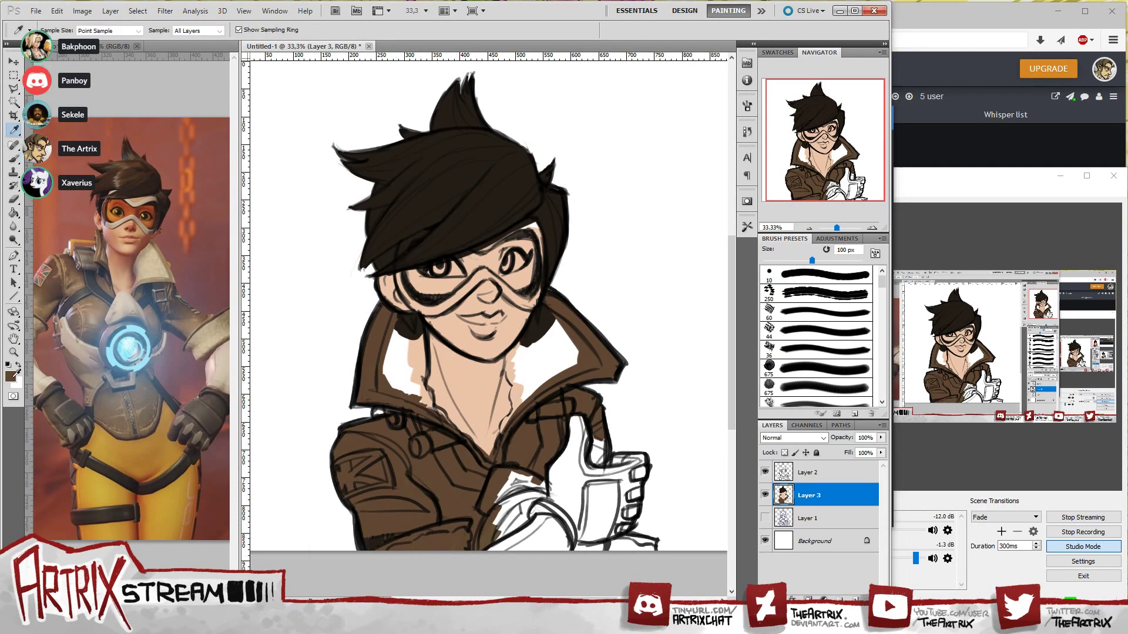
click(488, 506)
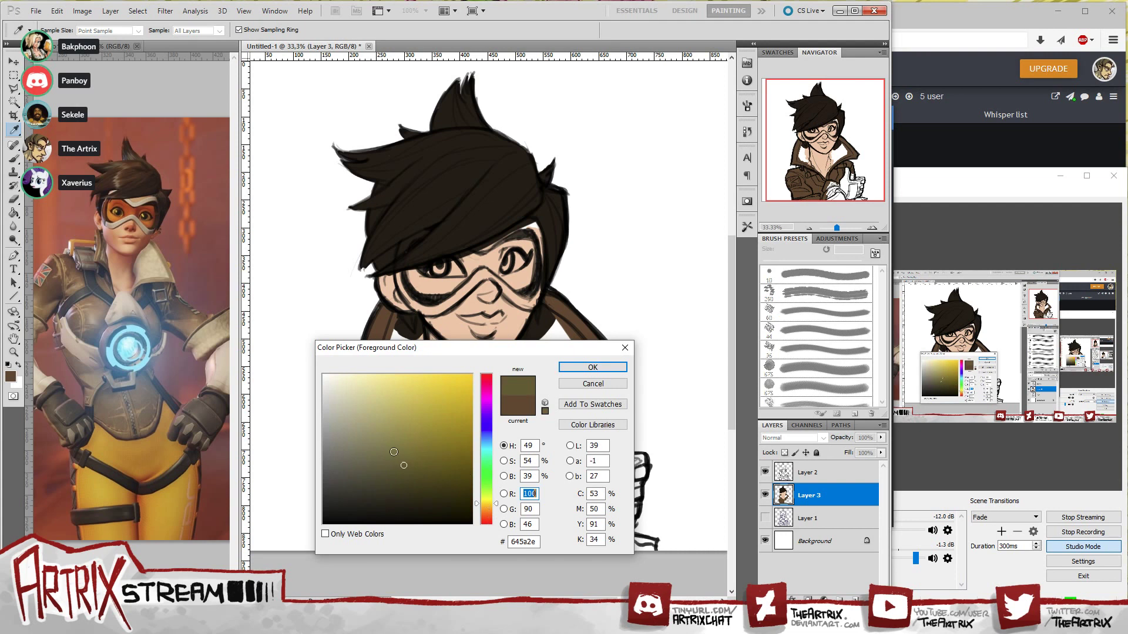
drag(394, 451, 341, 392)
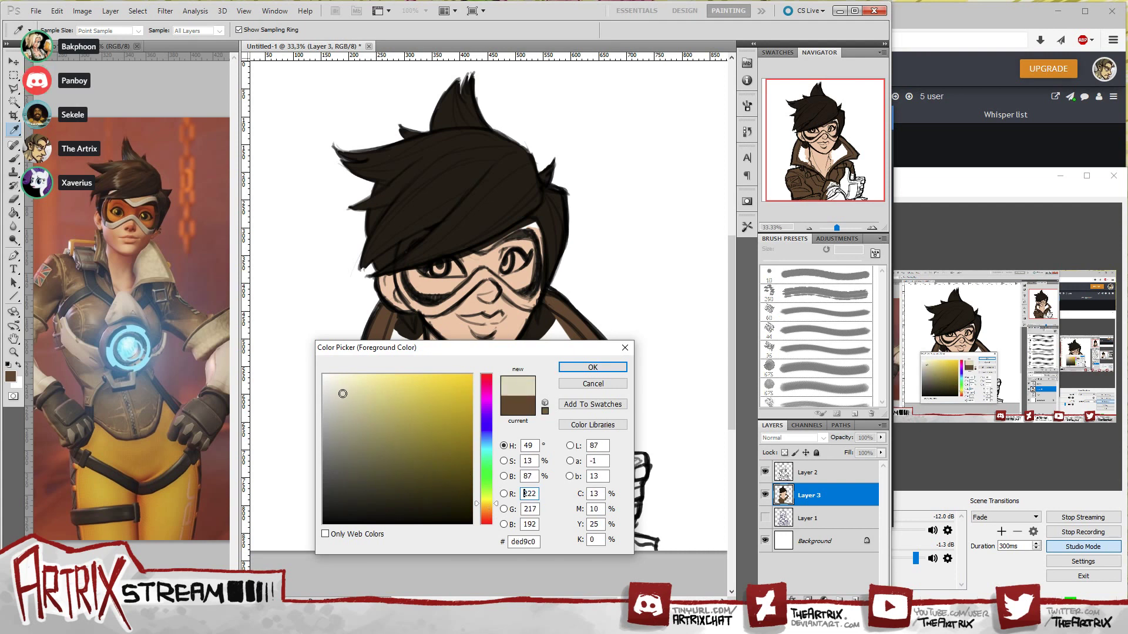
click(593, 367)
mouse_move(386, 393)
mouse_down()
mouse_move(392, 320)
mouse_move(385, 361)
mouse_move(399, 370)
mouse_move(380, 391)
mouse_move(398, 317)
mouse_up()
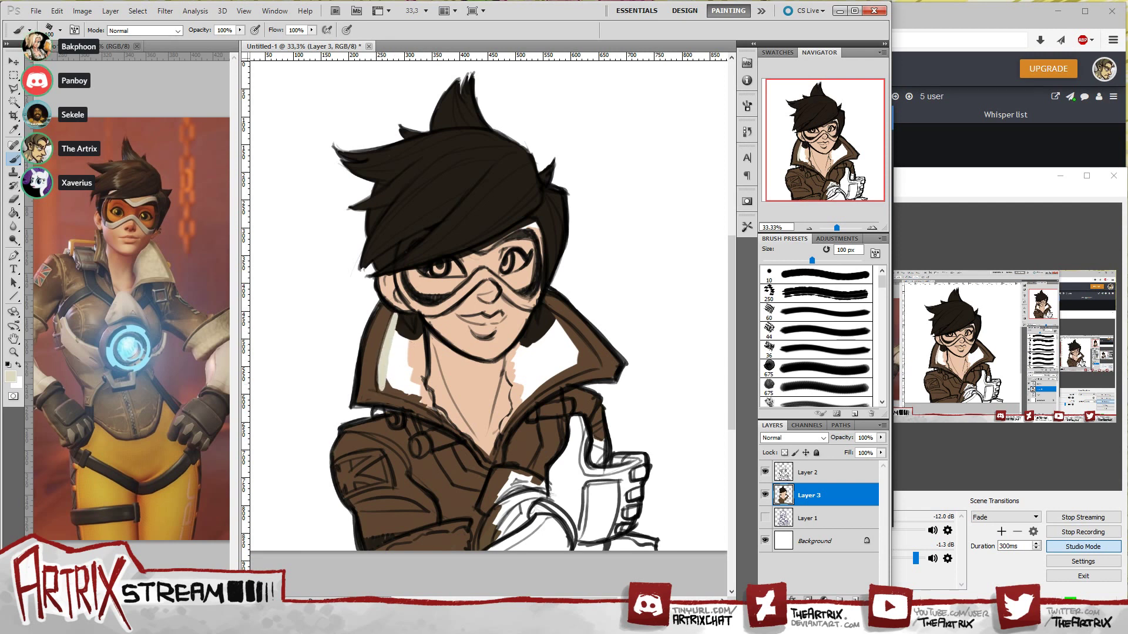
mouse_move(474, 622)
mouse_move(411, 335)
mouse_down()
mouse_move(391, 344)
mouse_move(420, 349)
mouse_move(419, 319)
mouse_up()
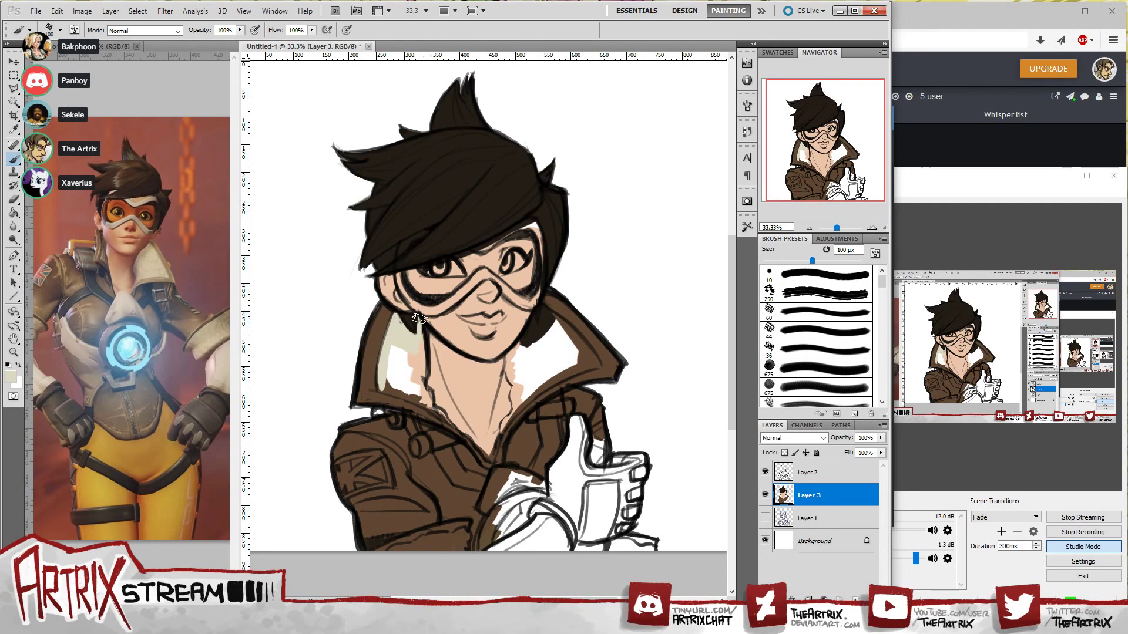
mouse_move(421, 332)
mouse_down()
mouse_move(418, 373)
mouse_move(414, 348)
mouse_move(404, 371)
mouse_move(395, 340)
mouse_move(408, 364)
mouse_up()
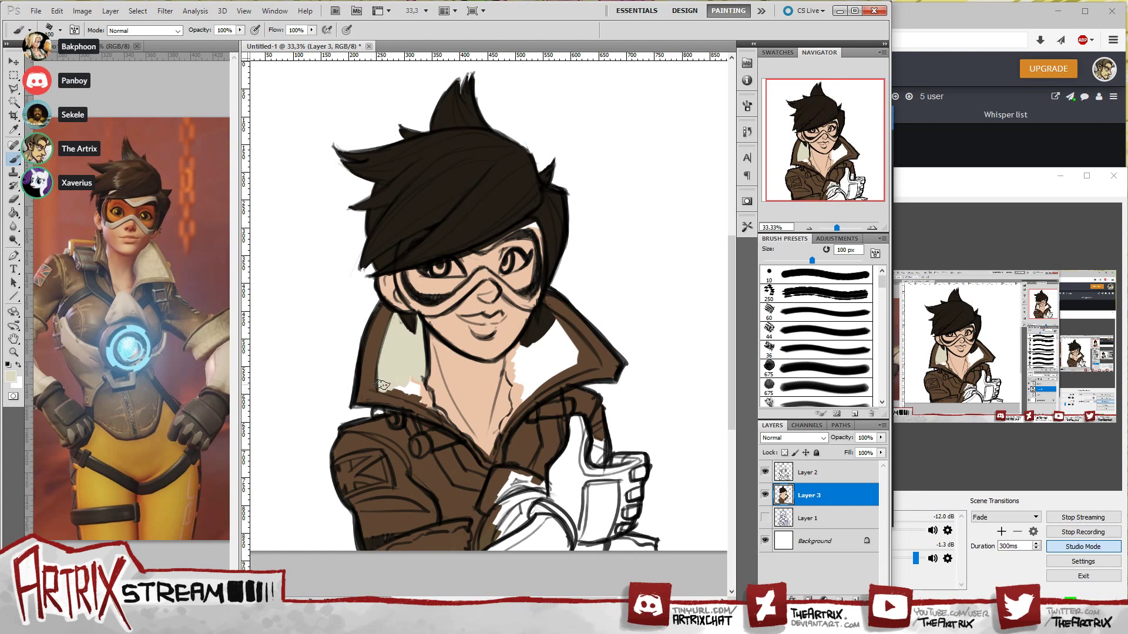
mouse_move(400, 394)
mouse_down()
mouse_move(399, 349)
mouse_move(425, 399)
mouse_up()
- Fill the collar lining on the raised glove's side with the same cream, from the neck to the collar's brown border
mouse_move(501, 430)
mouse_down()
mouse_move(521, 368)
mouse_move(518, 383)
mouse_move(508, 365)
mouse_move(534, 317)
mouse_move(533, 346)
mouse_move(540, 317)
mouse_up()
key(ctrl+z)
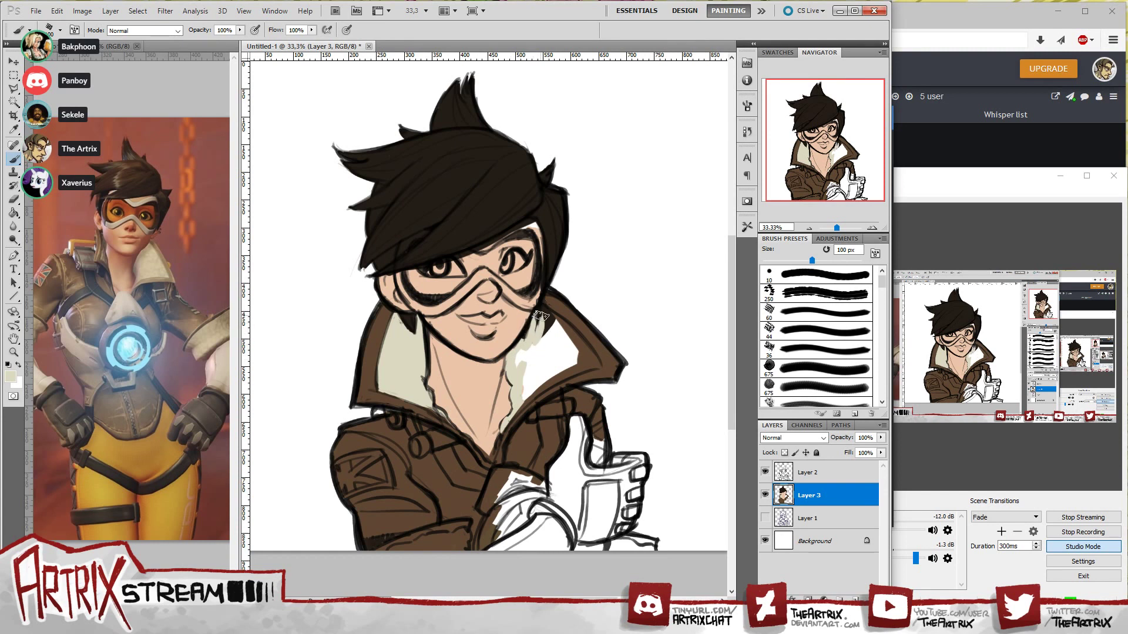
key(ctrl+z)
mouse_move(538, 336)
mouse_down()
mouse_move(551, 317)
mouse_move(563, 336)
mouse_move(533, 341)
mouse_move(552, 330)
mouse_move(510, 403)
mouse_move(554, 366)
mouse_move(505, 428)
mouse_move(569, 370)
mouse_move(543, 386)
mouse_move(565, 344)
mouse_move(575, 347)
mouse_move(550, 317)
mouse_move(588, 352)
mouse_up()
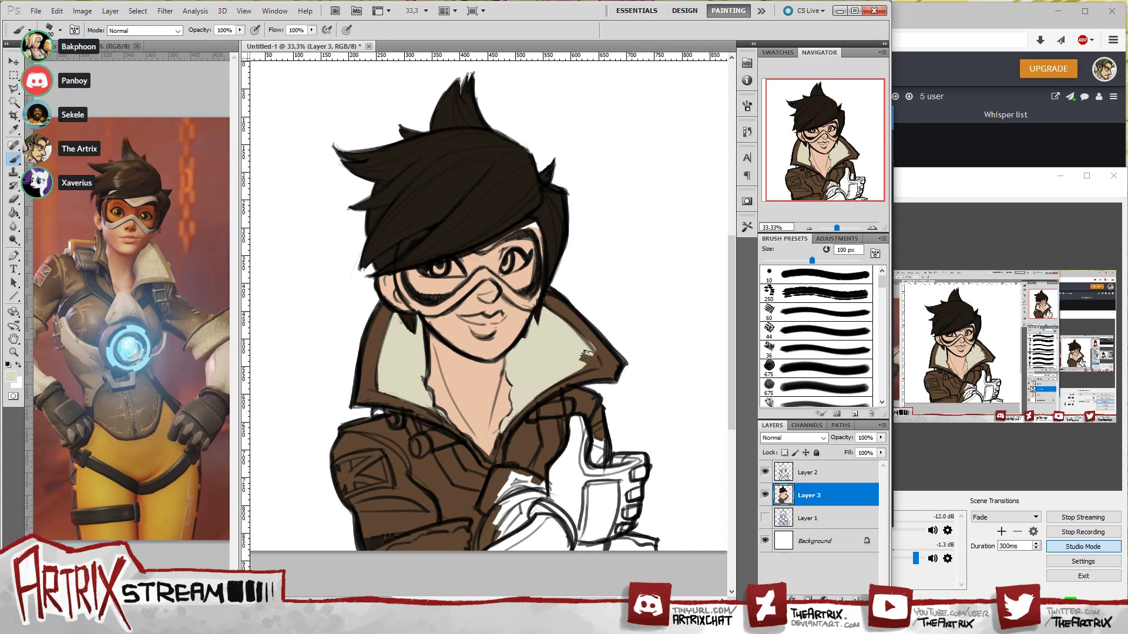
key(ctrl+z)
mouse_move(547, 309)
mouse_down()
mouse_move(589, 359)
mouse_move(574, 345)
mouse_move(580, 358)
mouse_move(538, 387)
mouse_move(591, 365)
mouse_up()
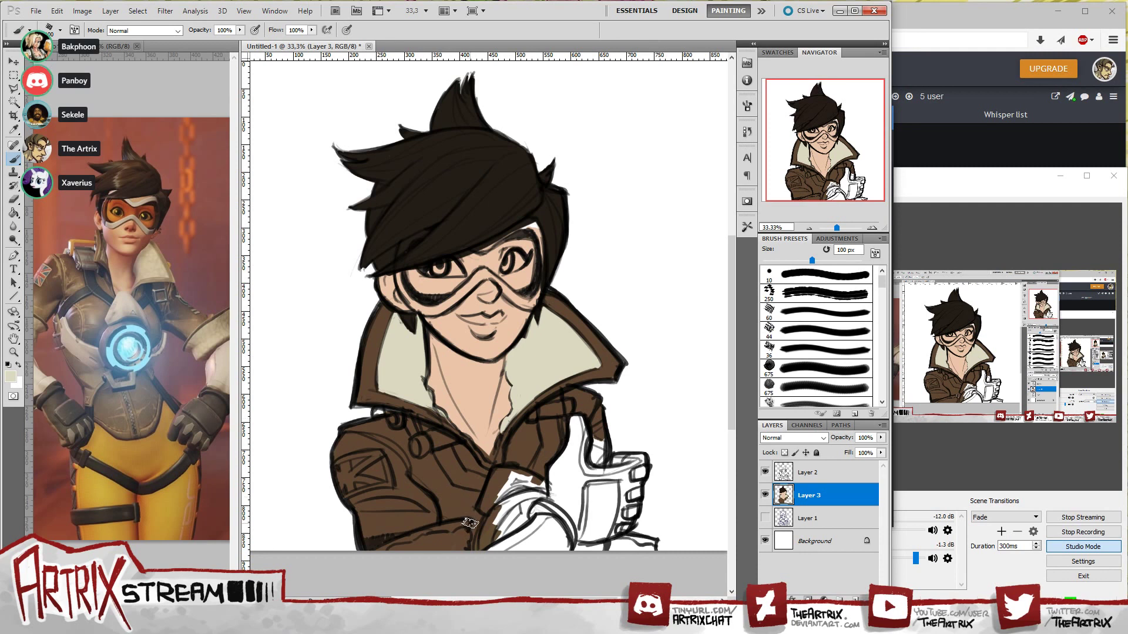
- Set the foreground colour to dark grey 403f3d and block in the thumbs-up glove, including its fingers and wrist
click(10, 376)
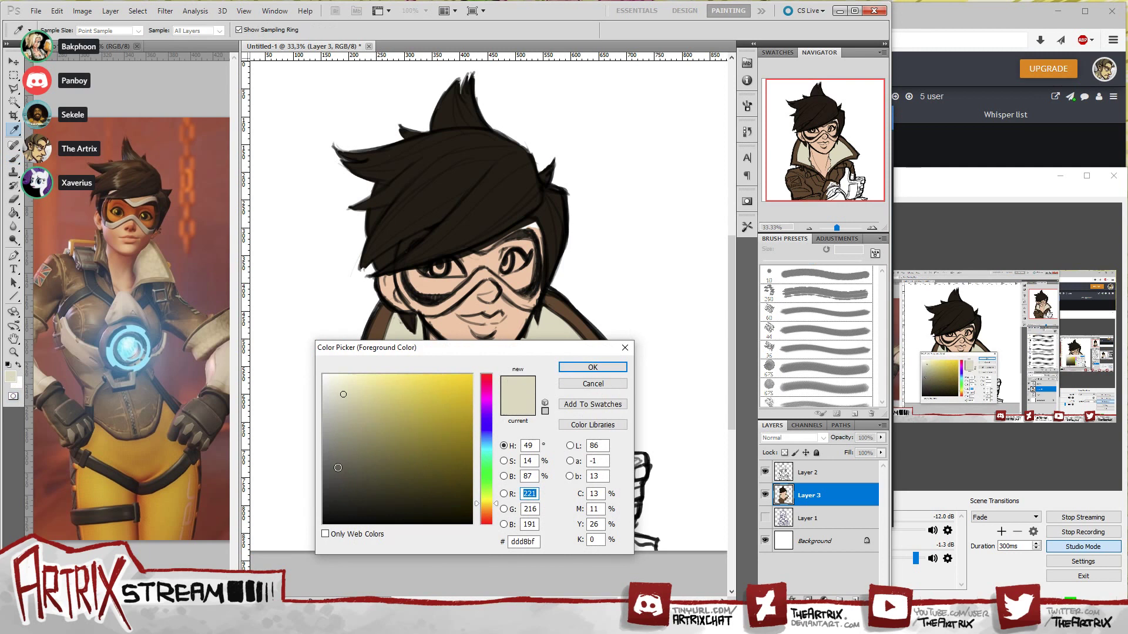
click(330, 484)
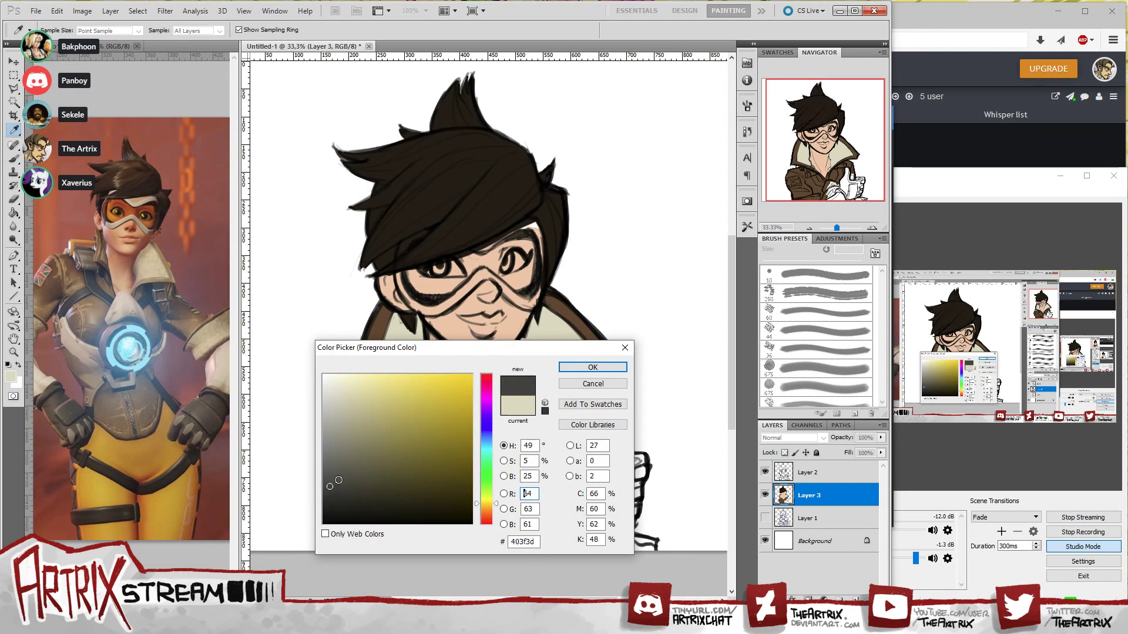
click(593, 368)
mouse_move(558, 500)
mouse_down()
mouse_move(552, 470)
mouse_move(553, 498)
mouse_move(577, 419)
mouse_move(571, 477)
mouse_move(574, 420)
mouse_move(587, 479)
mouse_move(571, 484)
mouse_move(578, 476)
mouse_move(569, 512)
mouse_move(579, 484)
mouse_move(581, 501)
mouse_move(628, 474)
mouse_move(593, 490)
mouse_move(613, 482)
mouse_move(613, 501)
mouse_move(622, 494)
mouse_move(642, 463)
mouse_move(613, 454)
mouse_move(641, 458)
mouse_move(624, 459)
mouse_move(636, 464)
mouse_move(627, 470)
mouse_move(639, 463)
mouse_move(615, 475)
mouse_up()
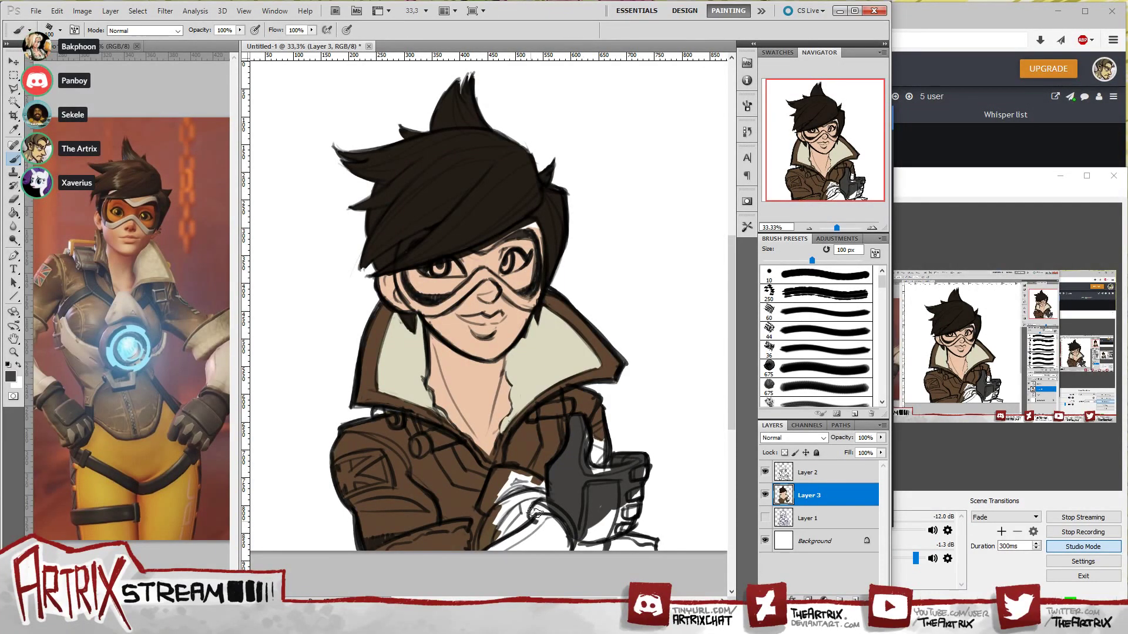
mouse_move(535, 513)
mouse_down()
mouse_move(562, 502)
mouse_move(549, 488)
mouse_move(561, 485)
mouse_move(551, 506)
mouse_move(573, 505)
mouse_move(578, 538)
mouse_move(607, 533)
mouse_move(579, 546)
mouse_move(612, 517)
mouse_up()
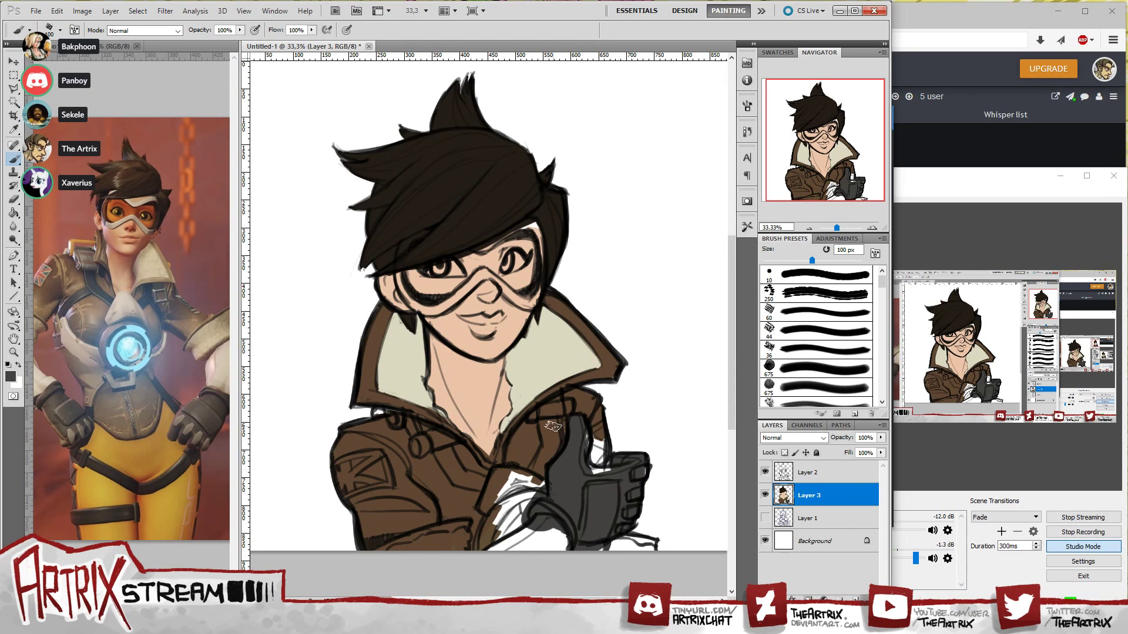
- Set the foreground colour to near-black 101111 and paint the harness straps on both sides of the jacket's chest
click(11, 377)
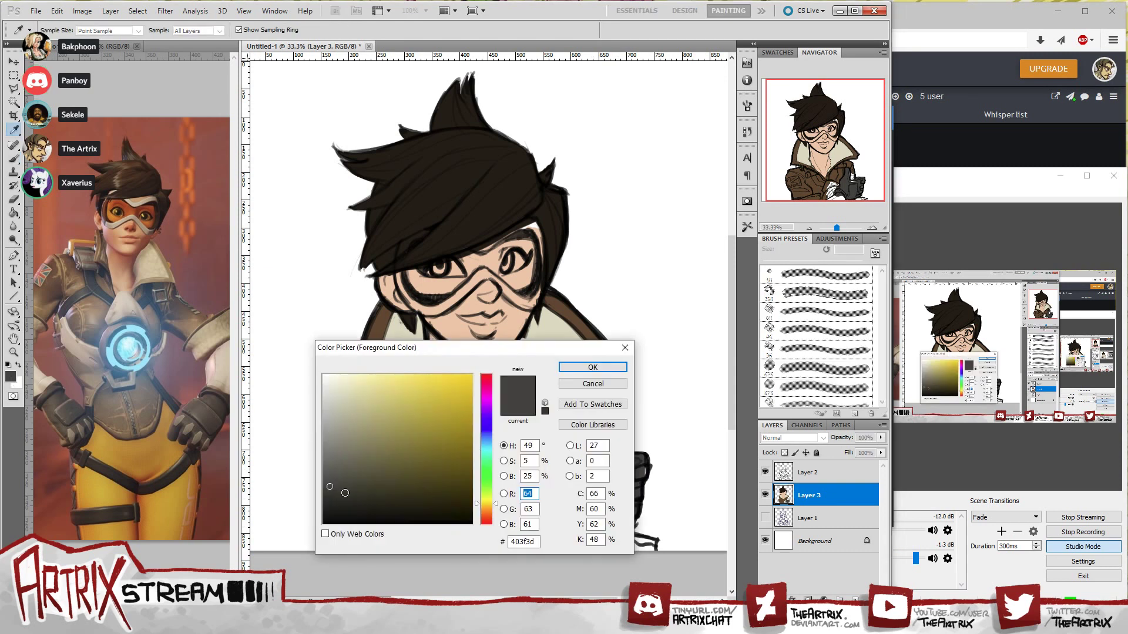
click(328, 515)
click(327, 514)
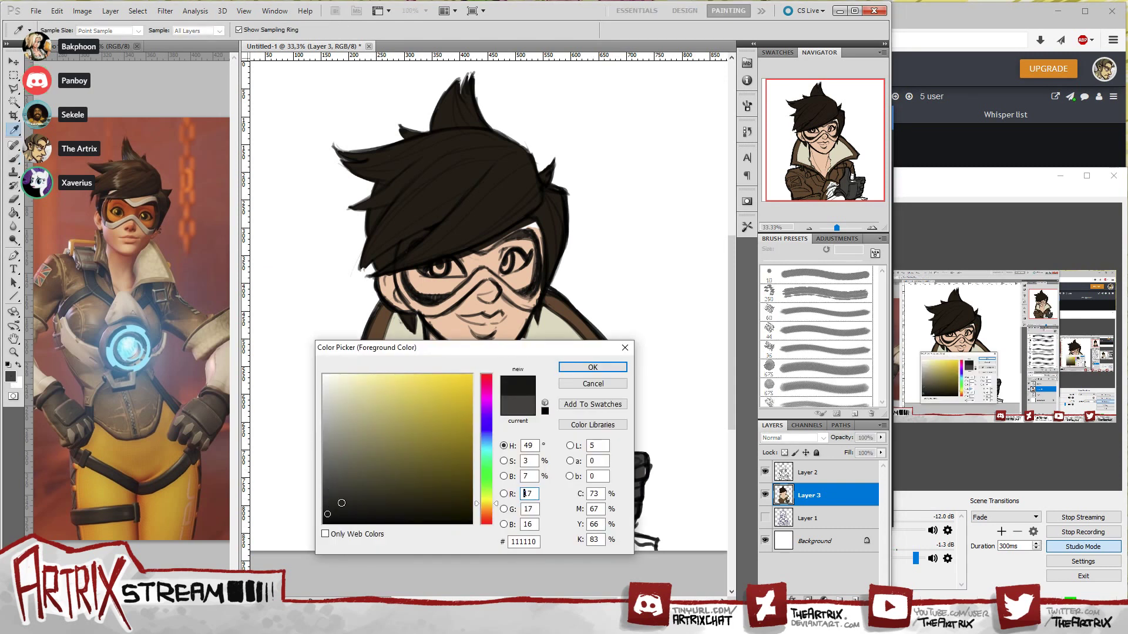
click(489, 440)
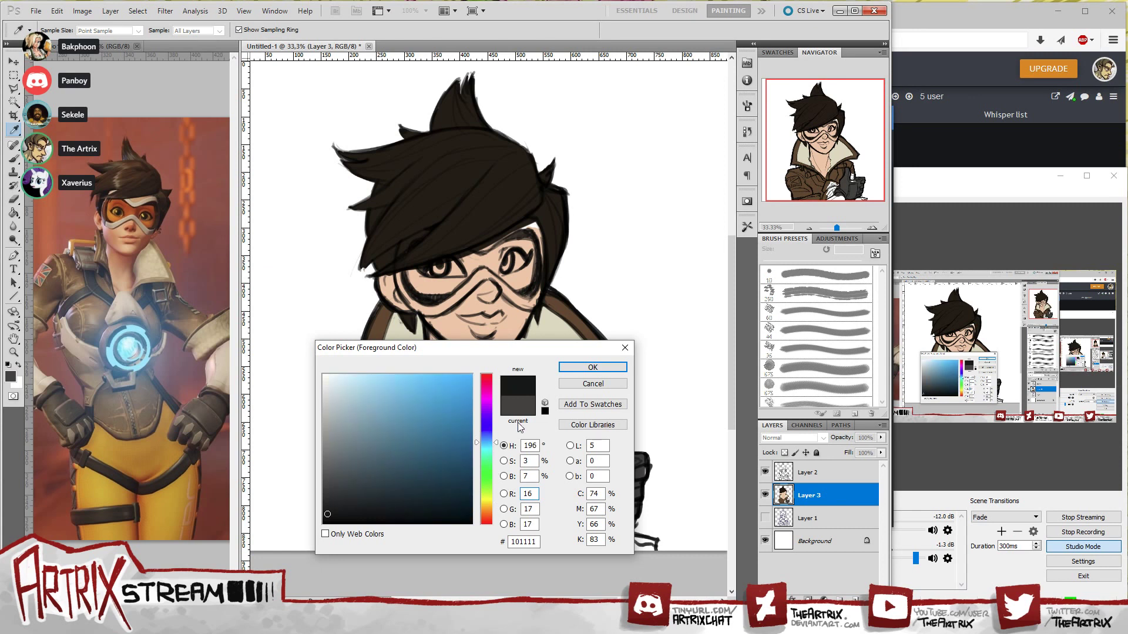
click(597, 370)
mouse_move(438, 441)
mouse_down()
mouse_move(453, 475)
mouse_move(444, 438)
mouse_move(455, 484)
mouse_move(487, 486)
mouse_move(468, 475)
mouse_move(481, 482)
mouse_move(458, 485)
mouse_move(489, 490)
mouse_up()
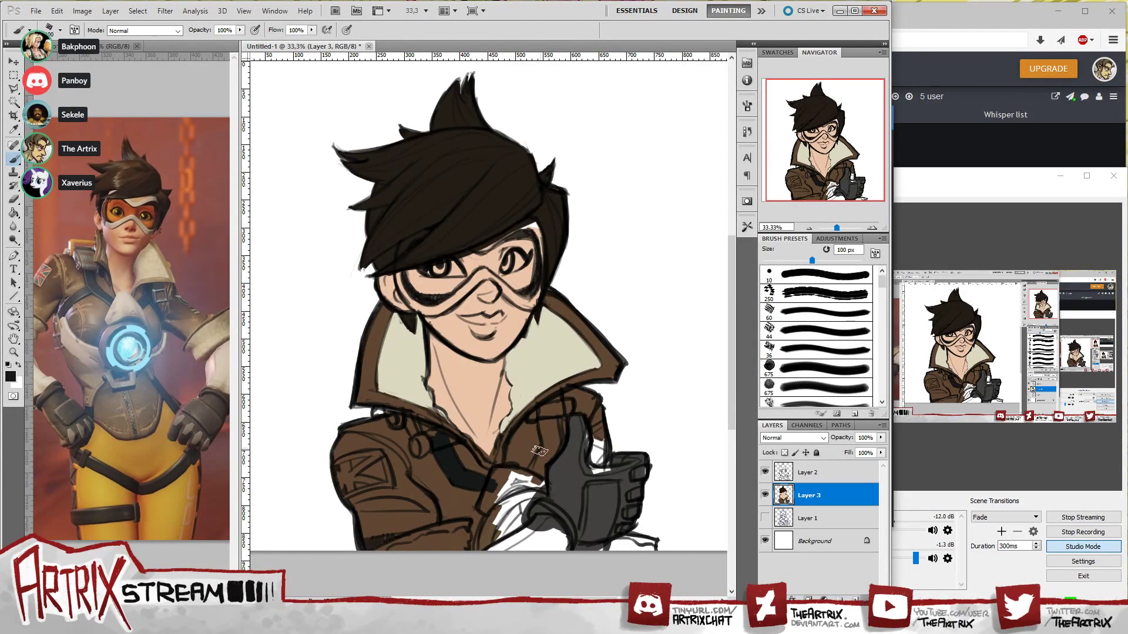
mouse_move(544, 451)
mouse_down()
mouse_move(533, 475)
mouse_move(554, 447)
mouse_move(548, 458)
mouse_move(553, 411)
mouse_move(546, 470)
mouse_up()
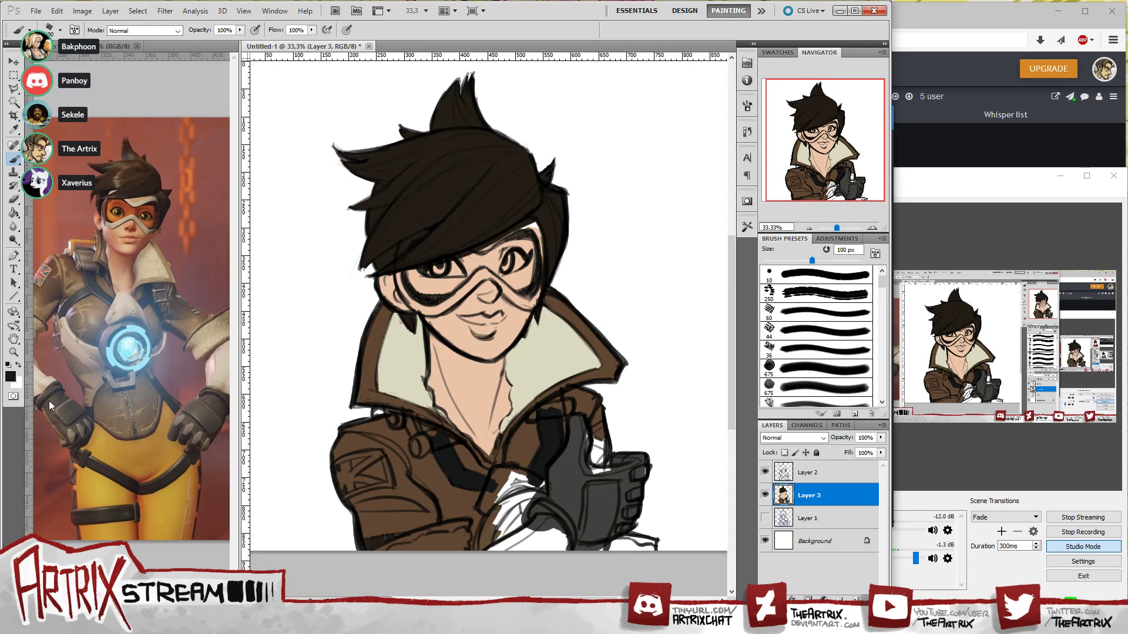
- Set the foreground colour to mid grey 717779 and paint the harness's metal fittings below the collar
click(10, 377)
click(331, 481)
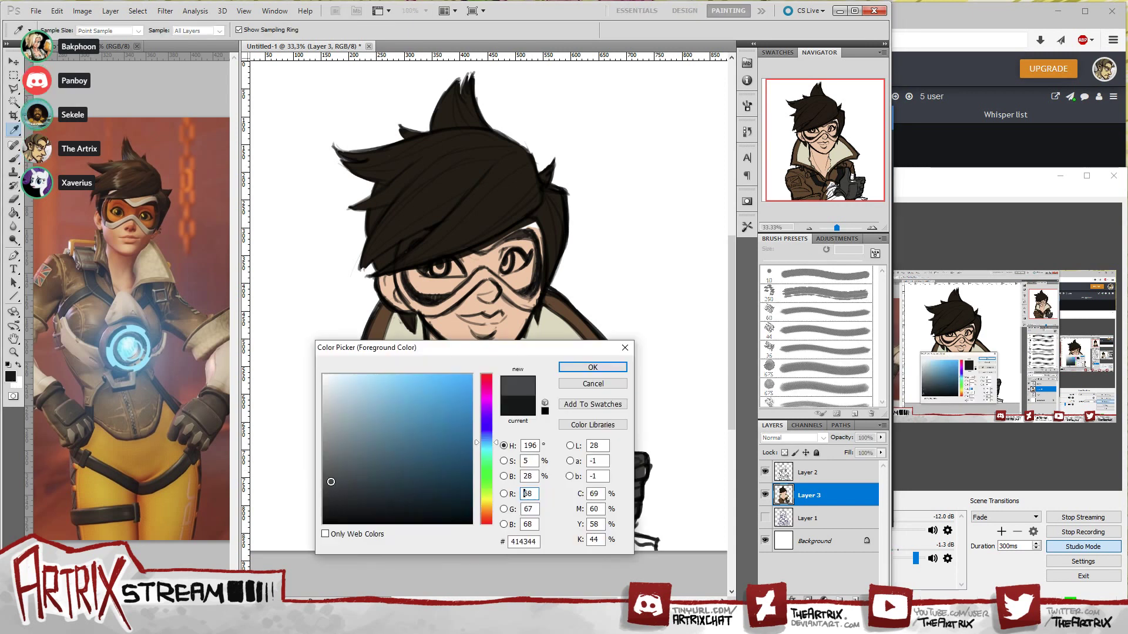
drag(331, 482, 331, 457)
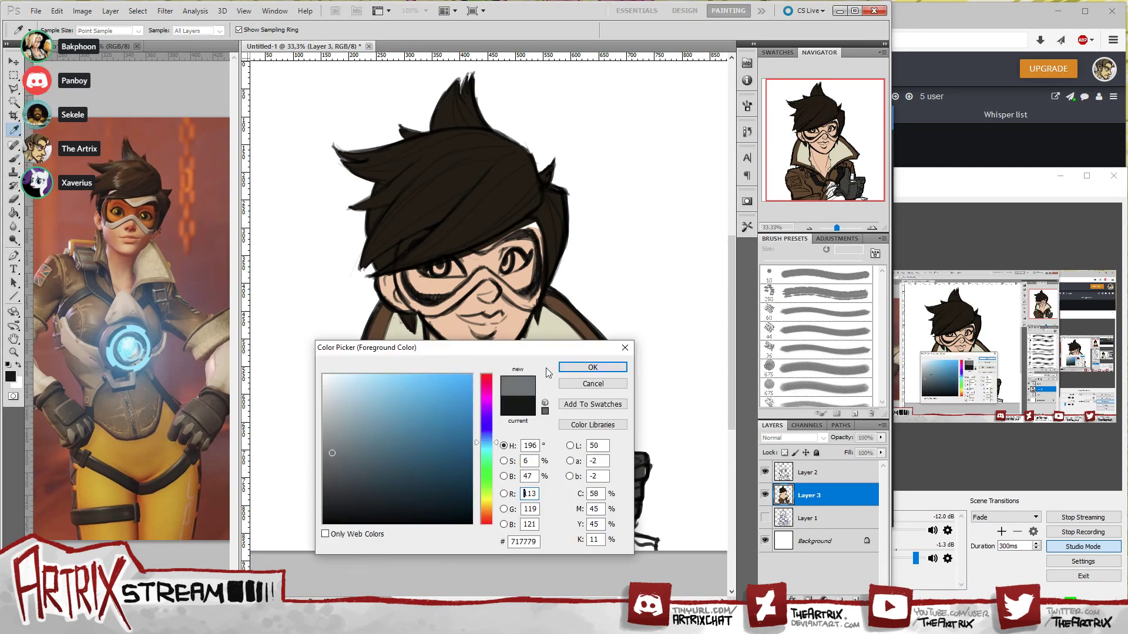
click(581, 368)
mouse_move(411, 423)
mouse_down()
mouse_move(420, 451)
mouse_move(444, 442)
mouse_move(422, 428)
mouse_move(460, 442)
mouse_move(427, 448)
mouse_up()
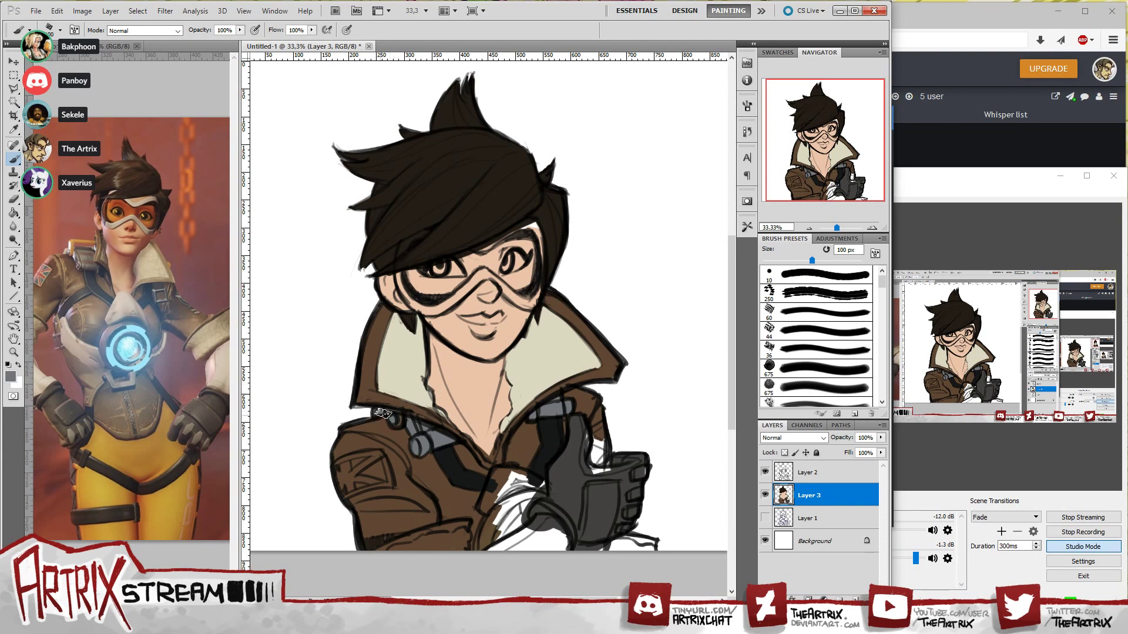
- Set the foreground colour to golden yellow f0bf39 and paint the small round detail on the shoulder strap
click(12, 377)
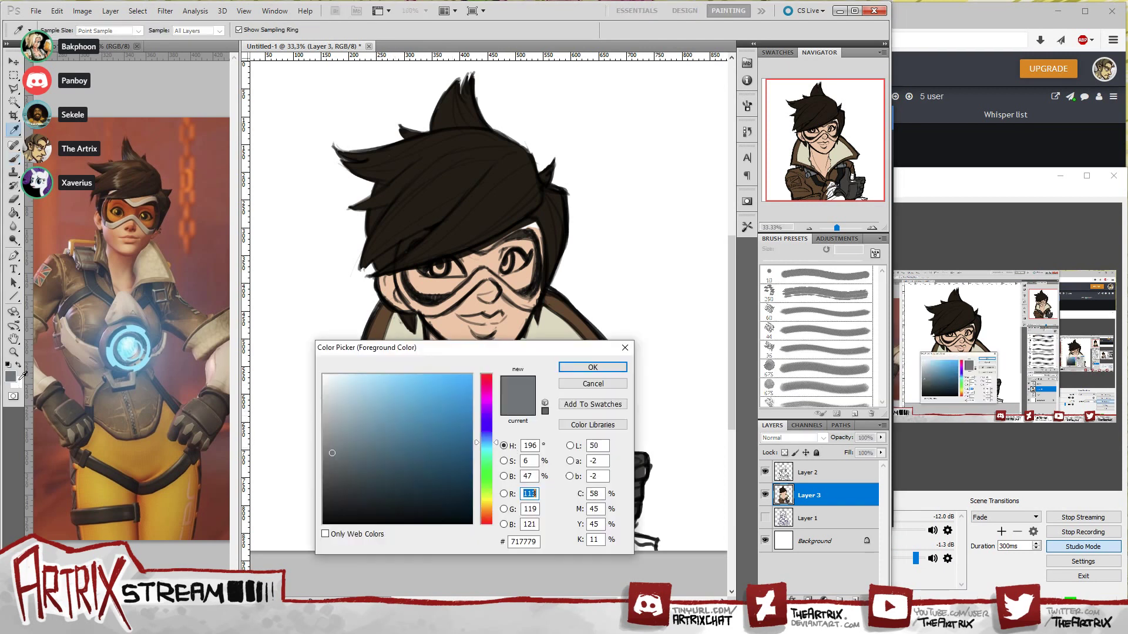
click(490, 506)
drag(347, 436, 418, 405)
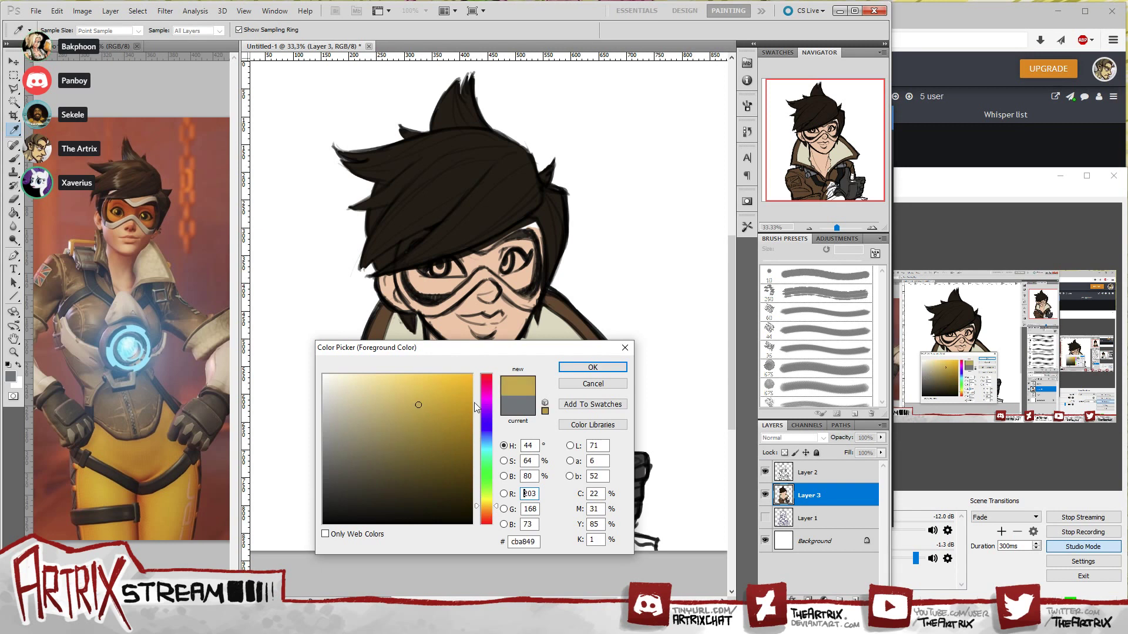
drag(491, 505, 490, 508)
drag(436, 404, 436, 383)
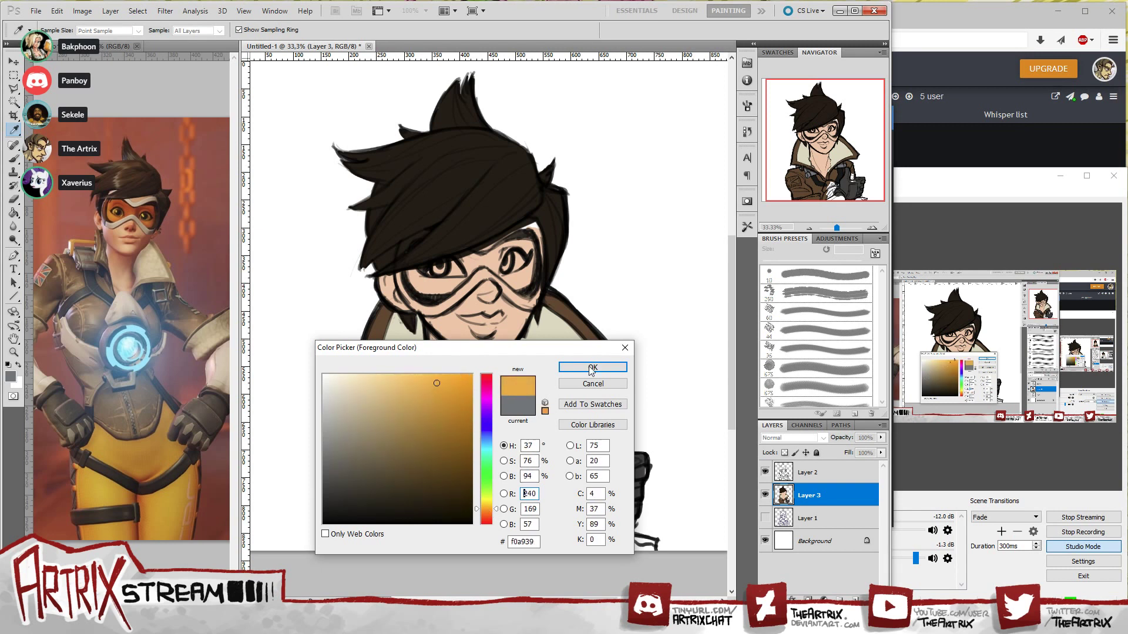
drag(491, 509, 488, 509)
click(488, 504)
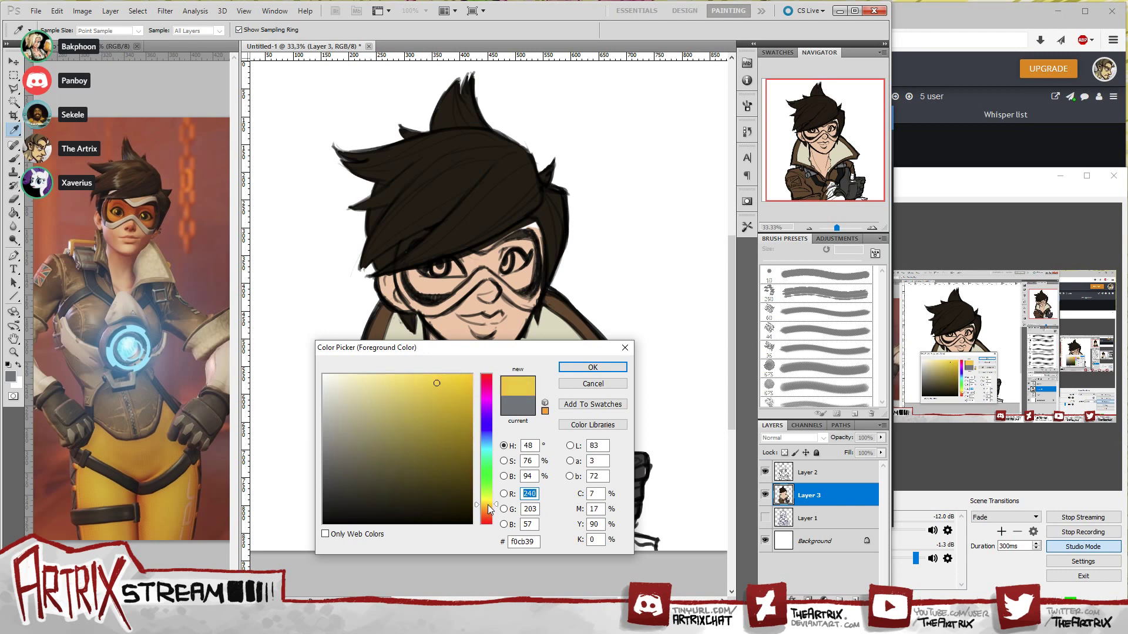
click(593, 367)
key(b)
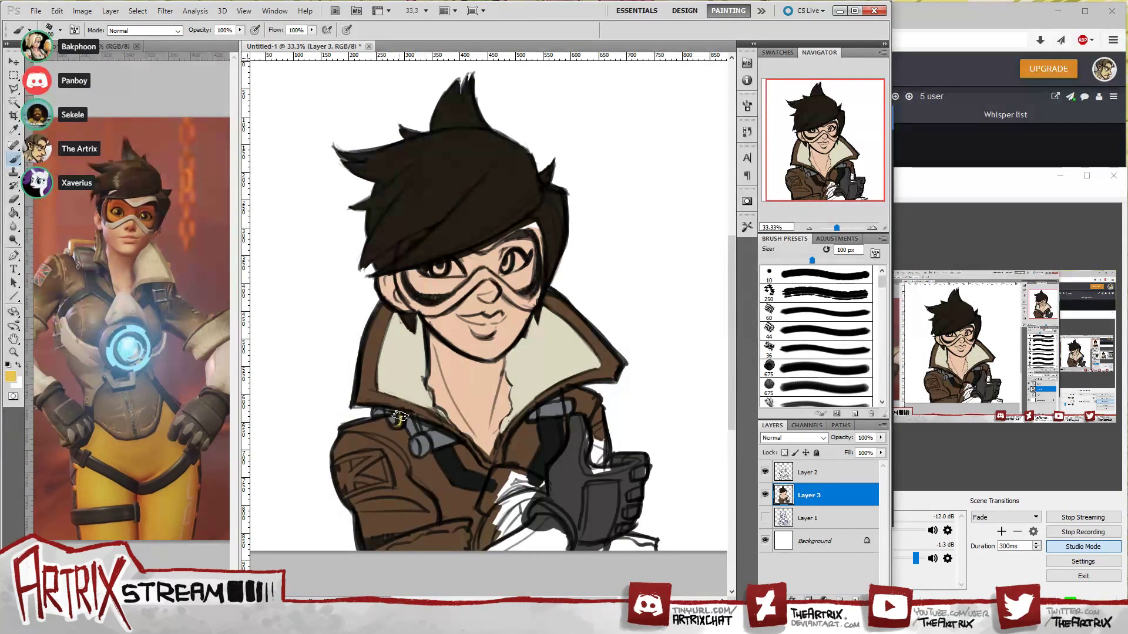
mouse_move(400, 416)
mouse_down()
mouse_move(397, 427)
mouse_move(390, 413)
mouse_move(401, 416)
mouse_up()
- Shift the foreground colour to a slightly more orange yellow, f0b639, and touch up the shoulder strap's round detail
click(10, 377)
click(491, 508)
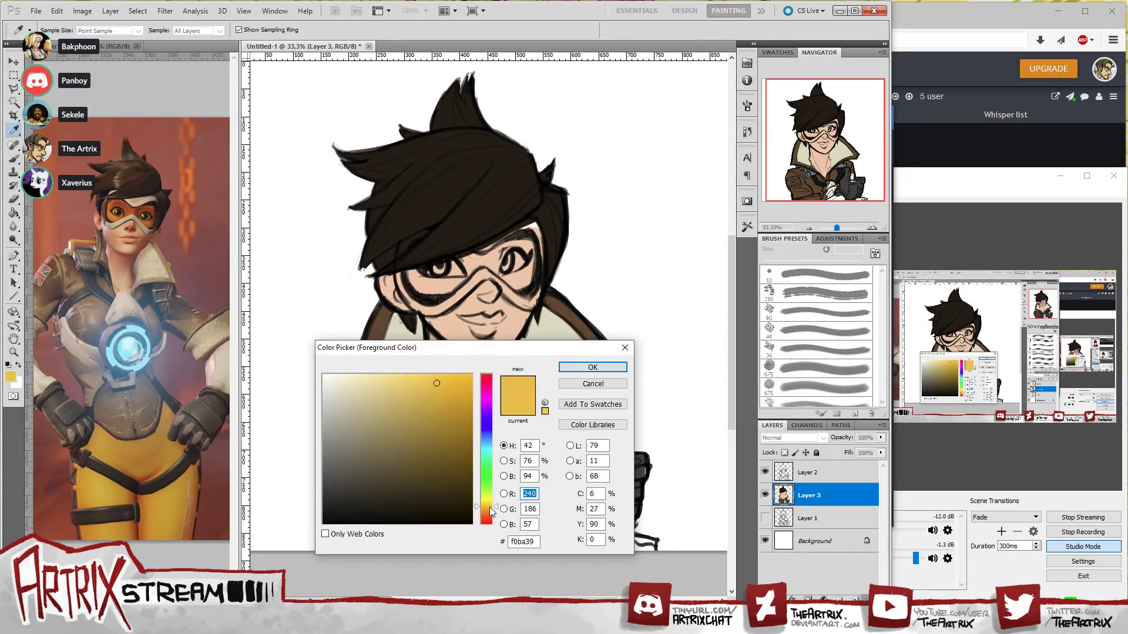
click(592, 367)
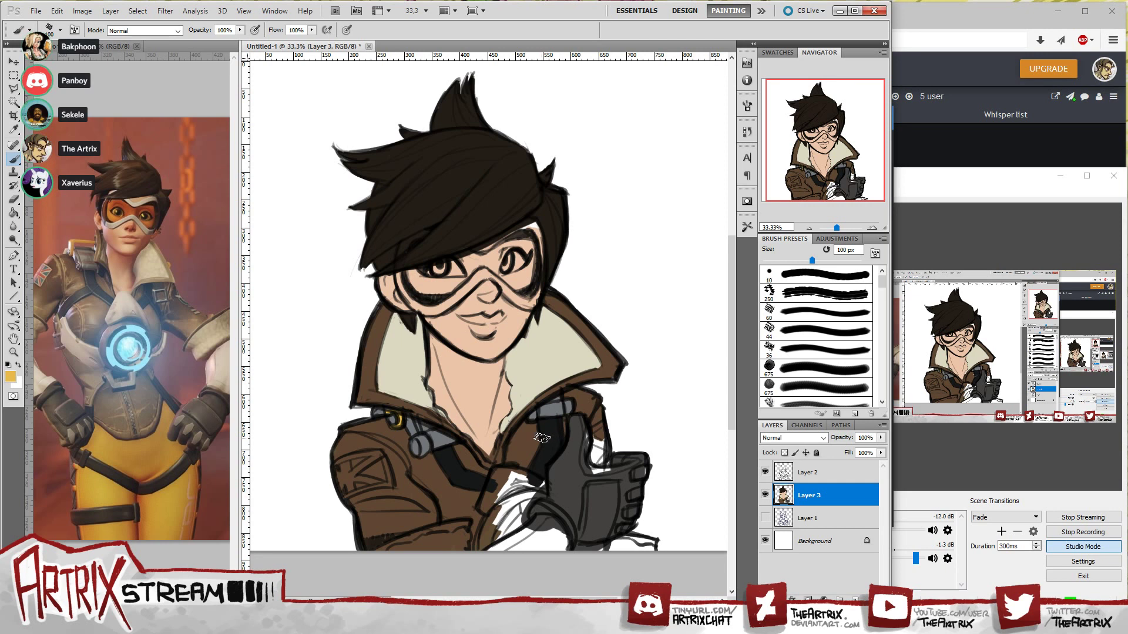
- Set the foreground colour to off-white f3f1eb and fill the flag patch on the jacket's sleeve
click(10, 376)
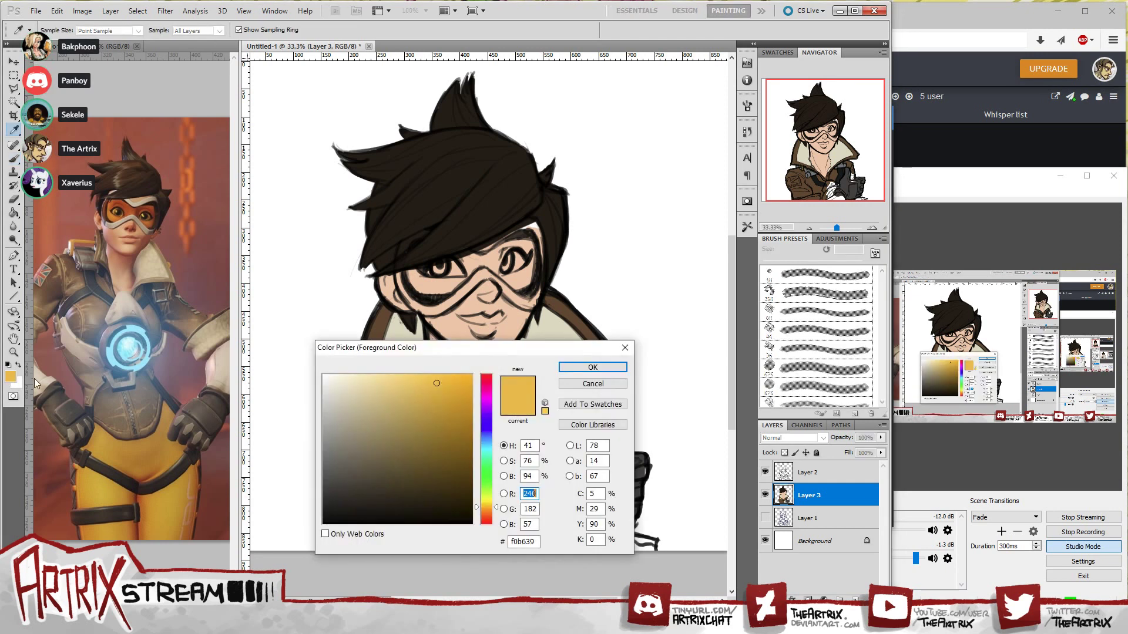
drag(341, 402, 327, 382)
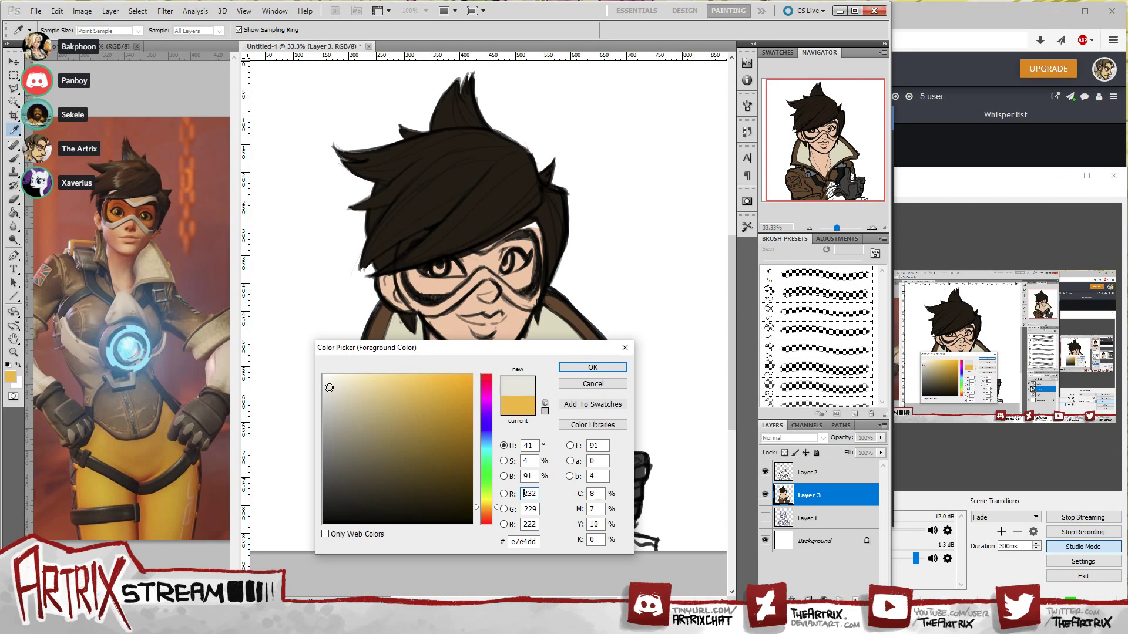
click(592, 367)
key(b)
mouse_move(340, 471)
mouse_down()
mouse_move(386, 457)
mouse_move(392, 432)
mouse_move(335, 465)
mouse_move(374, 456)
mouse_move(377, 441)
mouse_move(340, 462)
mouse_move(379, 453)
mouse_move(360, 456)
mouse_move(384, 459)
mouse_move(387, 485)
mouse_move(375, 472)
mouse_move(346, 494)
mouse_move(390, 483)
mouse_move(385, 469)
mouse_move(345, 485)
mouse_move(338, 471)
mouse_move(346, 486)
mouse_move(346, 473)
mouse_move(367, 482)
mouse_up()
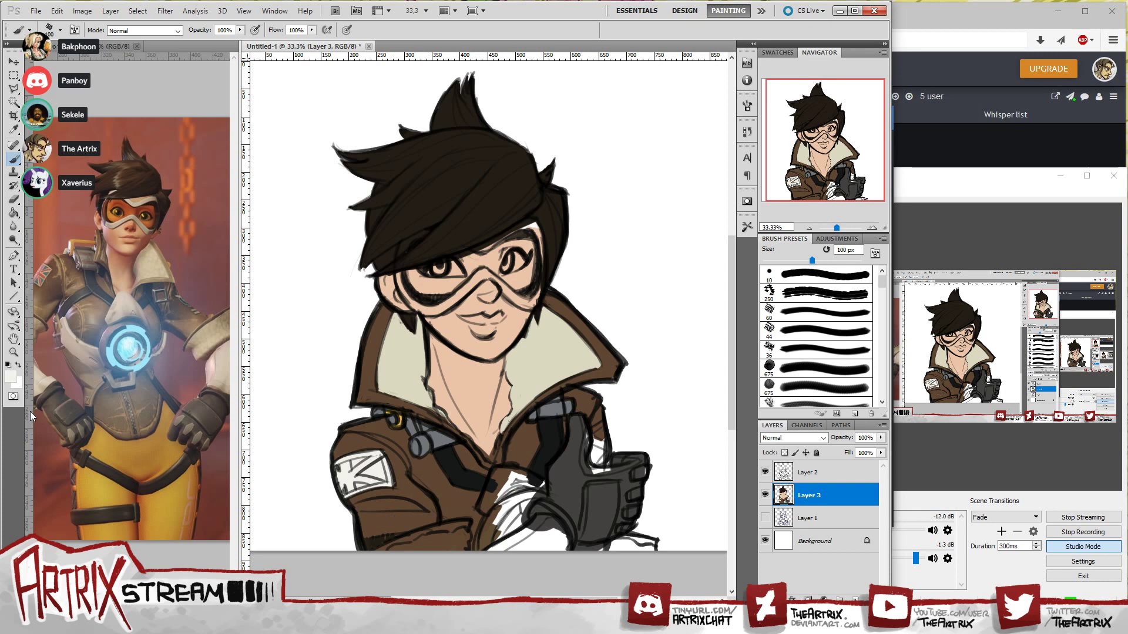
- Paint the flag patch's fields in blue 3c5b86 and touch up its bands with the sampled off-white
click(11, 377)
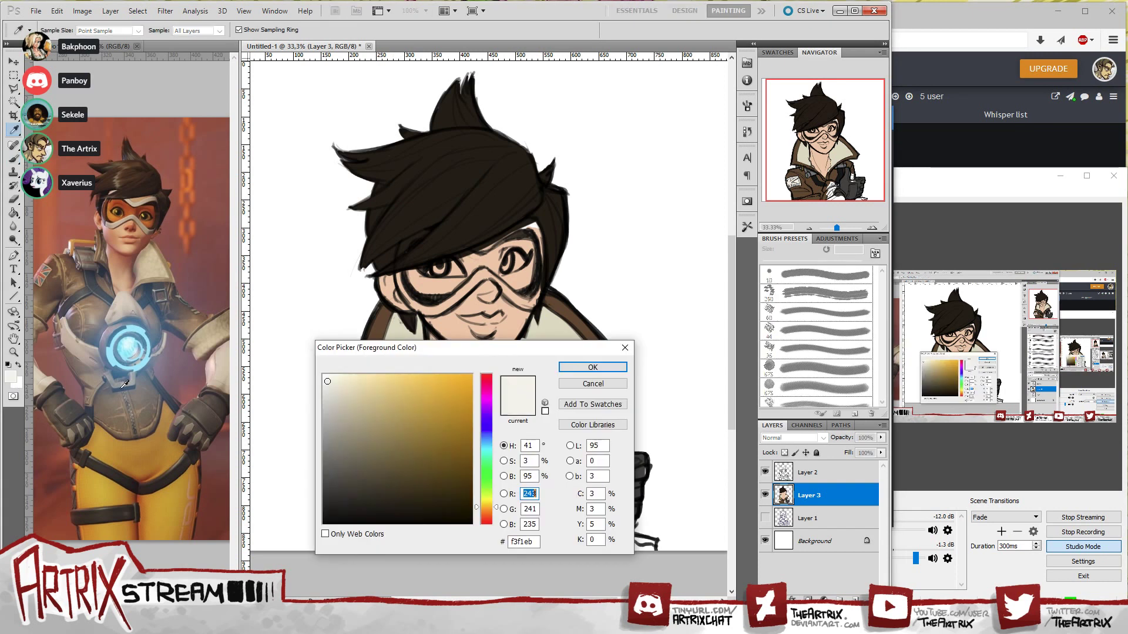
click(486, 435)
click(433, 443)
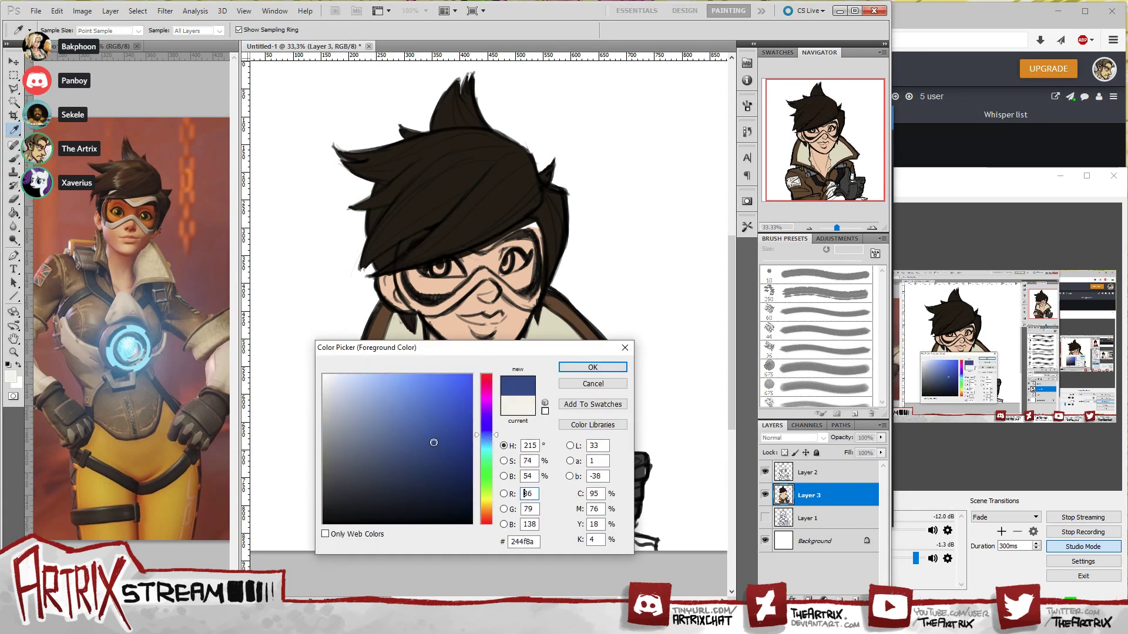
mouse_move(434, 442)
mouse_down()
mouse_move(433, 432)
mouse_move(418, 445)
mouse_move(386, 442)
mouse_move(399, 459)
mouse_move(405, 444)
mouse_up()
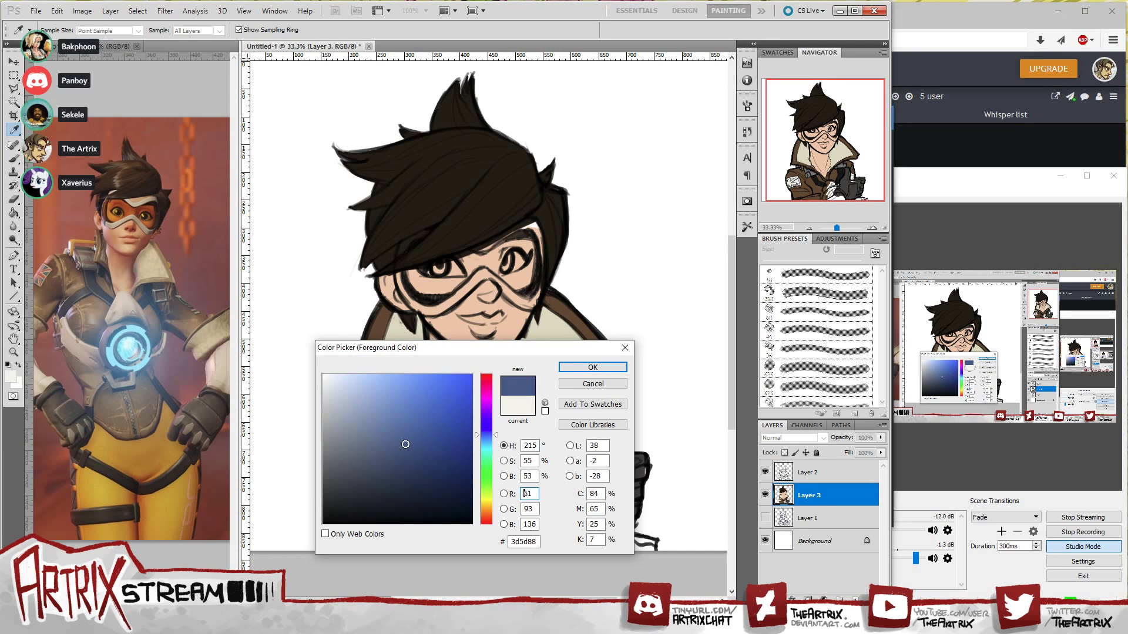
click(592, 368)
key(b)
mouse_move(342, 487)
mouse_down()
mouse_move(365, 463)
mouse_move(353, 462)
mouse_move(376, 455)
mouse_move(361, 472)
mouse_move(379, 475)
mouse_move(381, 462)
mouse_up()
key(ctrl+z)
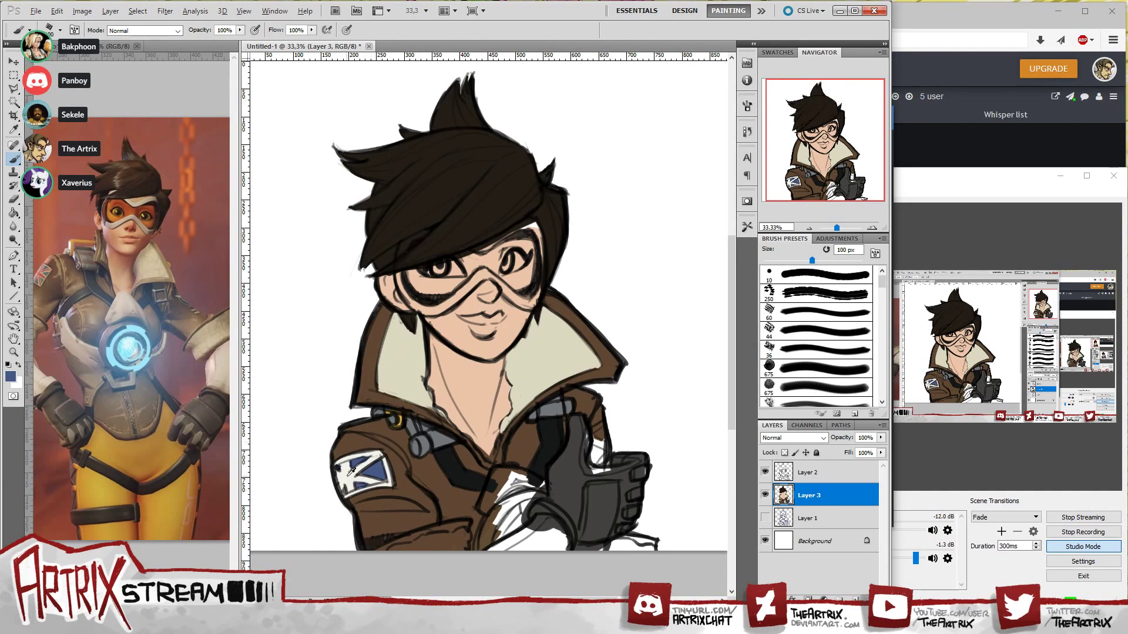
alt+click(352, 470)
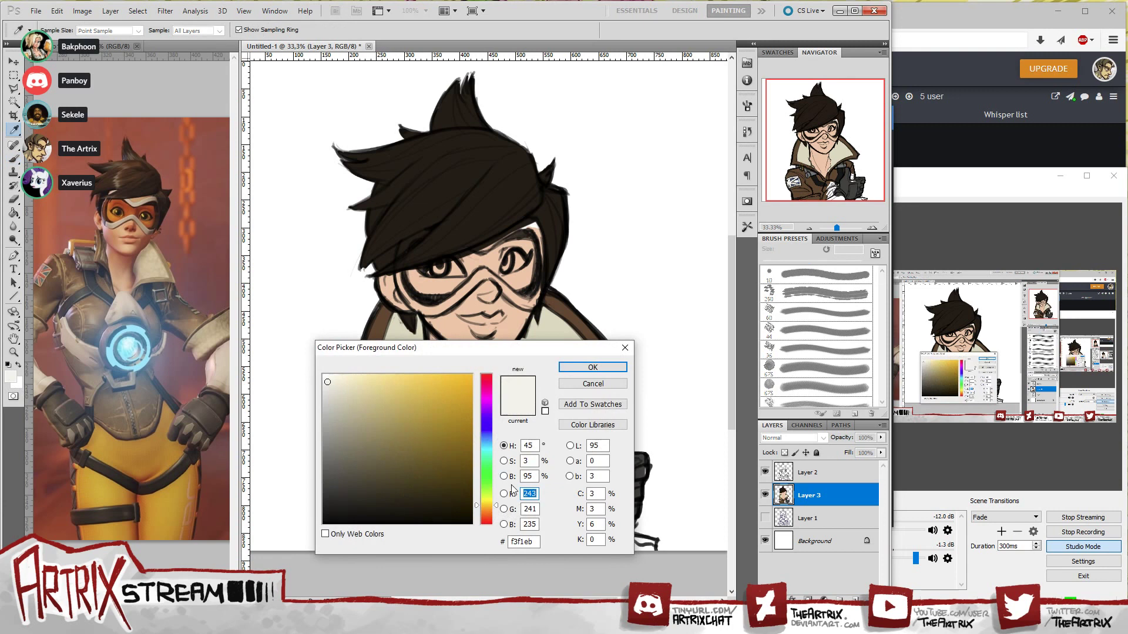
- Set the foreground colour to dark red 822914 and reduce the brush size to 45 px
mouse_move(493, 516)
mouse_down()
mouse_move(492, 429)
mouse_move(492, 524)
mouse_up()
drag(447, 463, 449, 448)
key(Return)
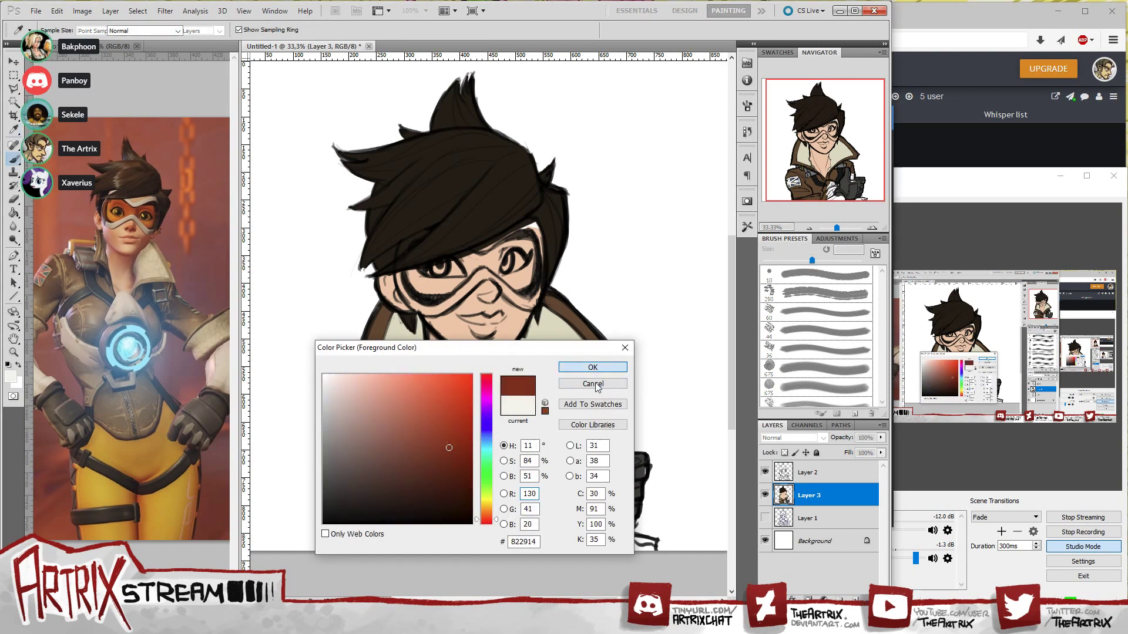
key(bracketleft)
key(bracketleft)
key(bracketleft)
key(bracketleft)
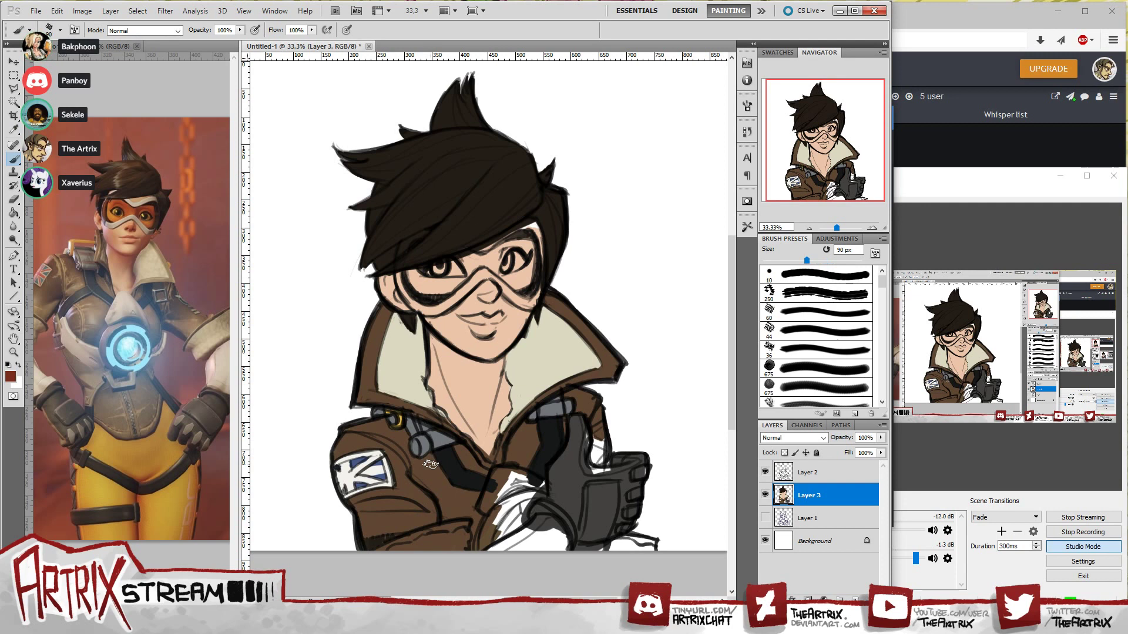
key(bracketleft)
key(bracketleft)
key(bracketleft)
key(bracketleft)
key(bracketleft)
- Brighten the foreground red and paint the flag patch's vertical stripe with it
click(11, 377)
drag(448, 441, 452, 432)
click(592, 368)
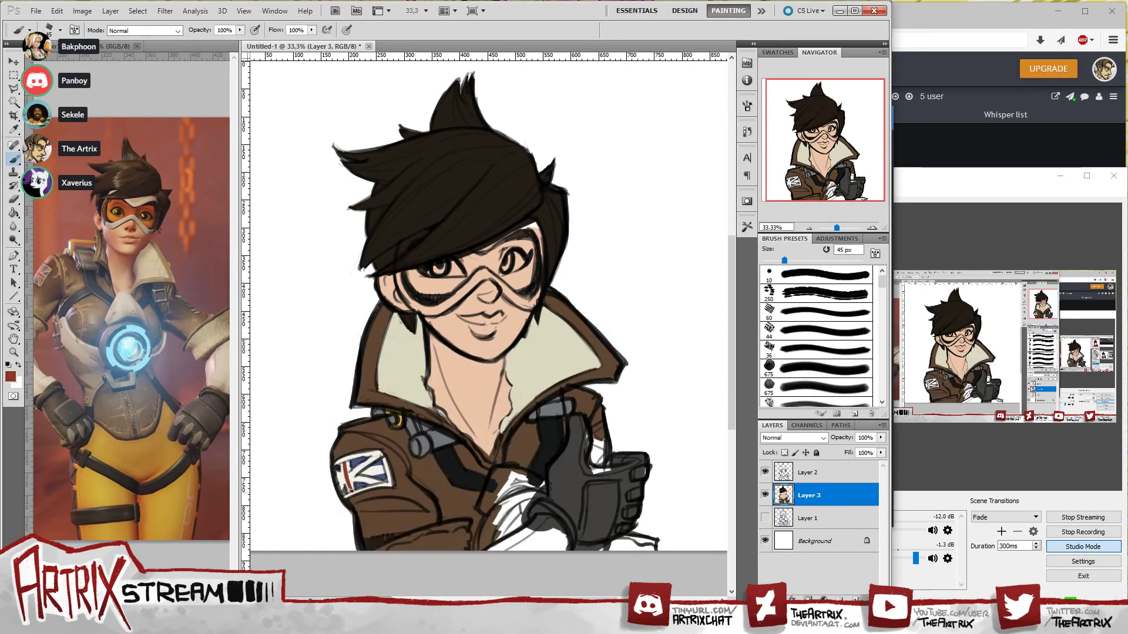
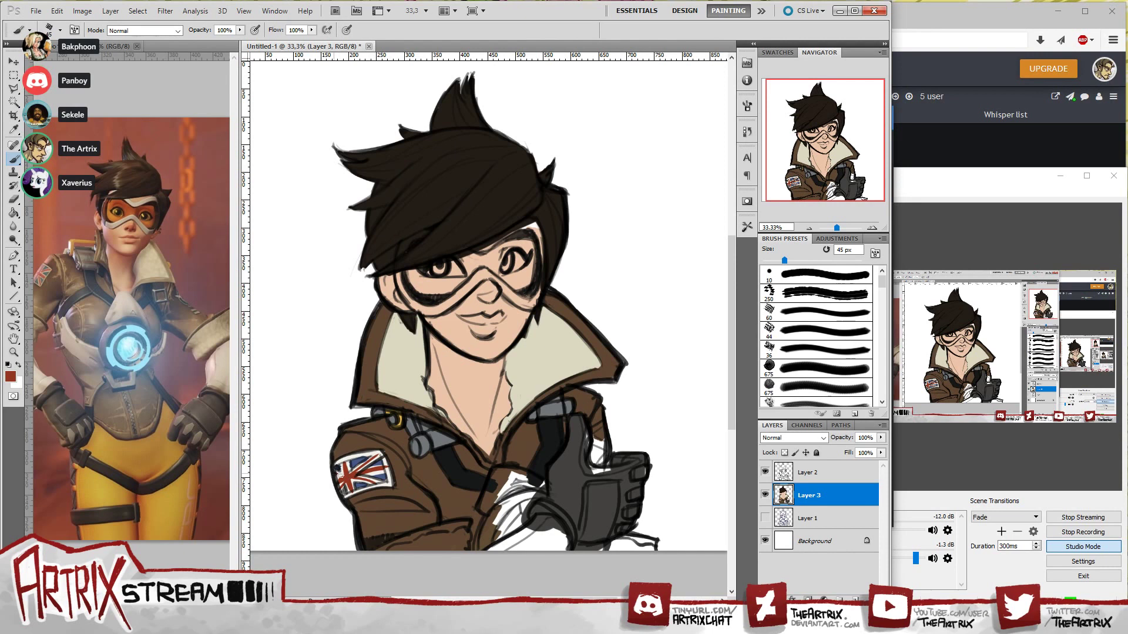
- Paint the flag patch's remaining stripes in red, undoing the strokes that miss
drag(386, 482, 355, 482)
key(ctrl+z)
key(ctrl+z)
drag(353, 481, 392, 488)
key(ctrl+z)
drag(352, 476, 381, 485)
key(ctrl+z)
- Sample white and paint the whites of both eyes with it
alt+click(385, 458)
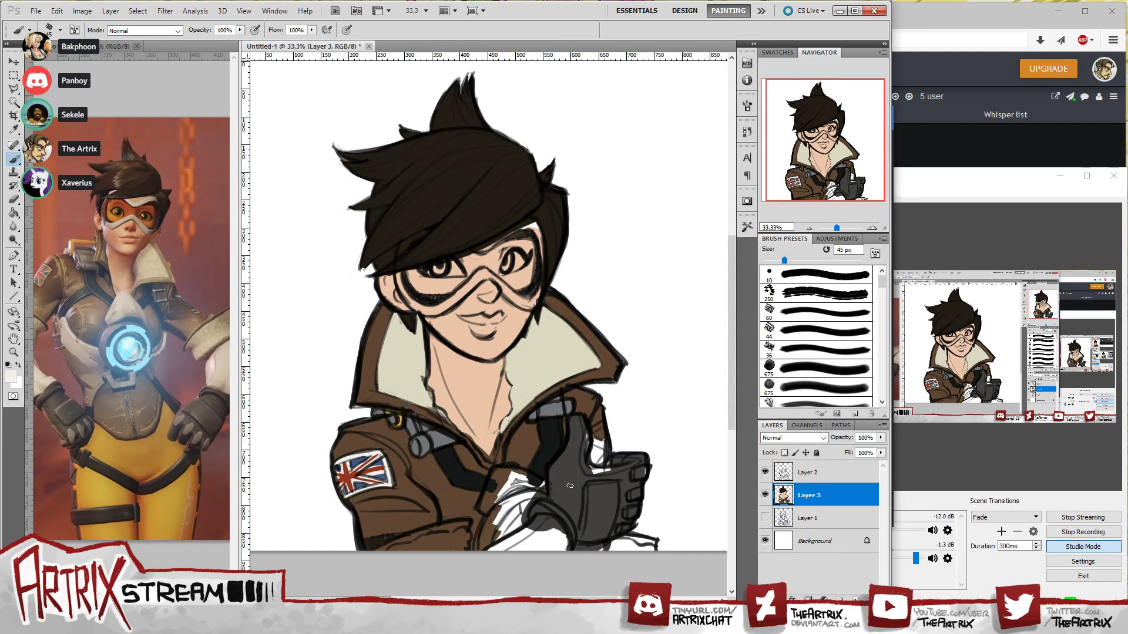
alt+click(319, 379)
drag(430, 271, 508, 263)
- Set the foreground colour to orange-brown b76514 and paint both irises with it
click(10, 376)
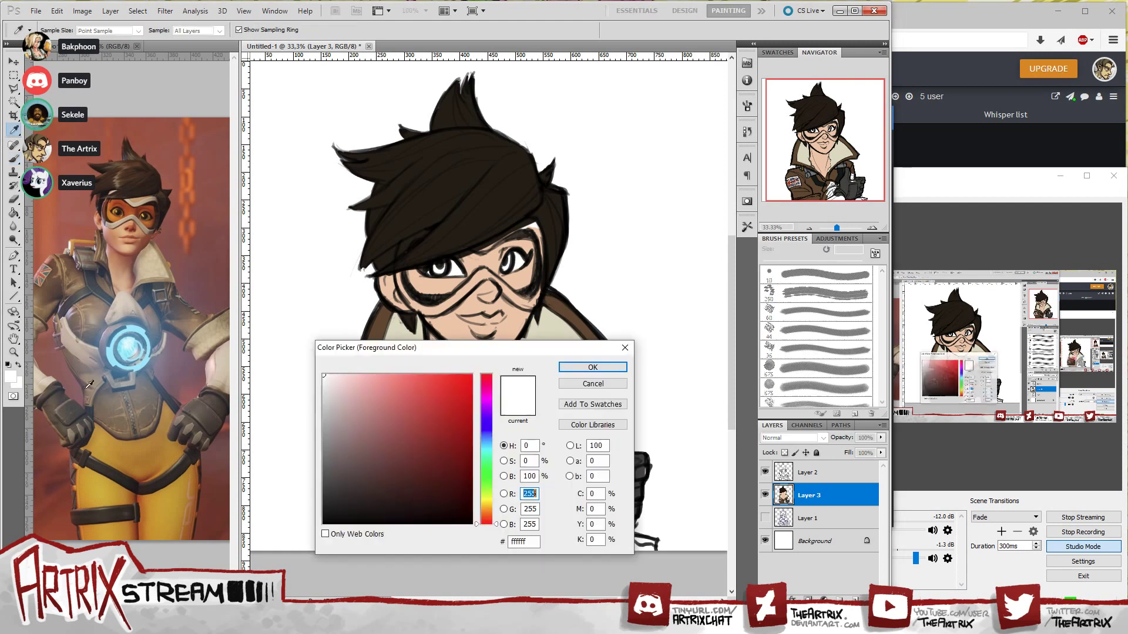
click(487, 510)
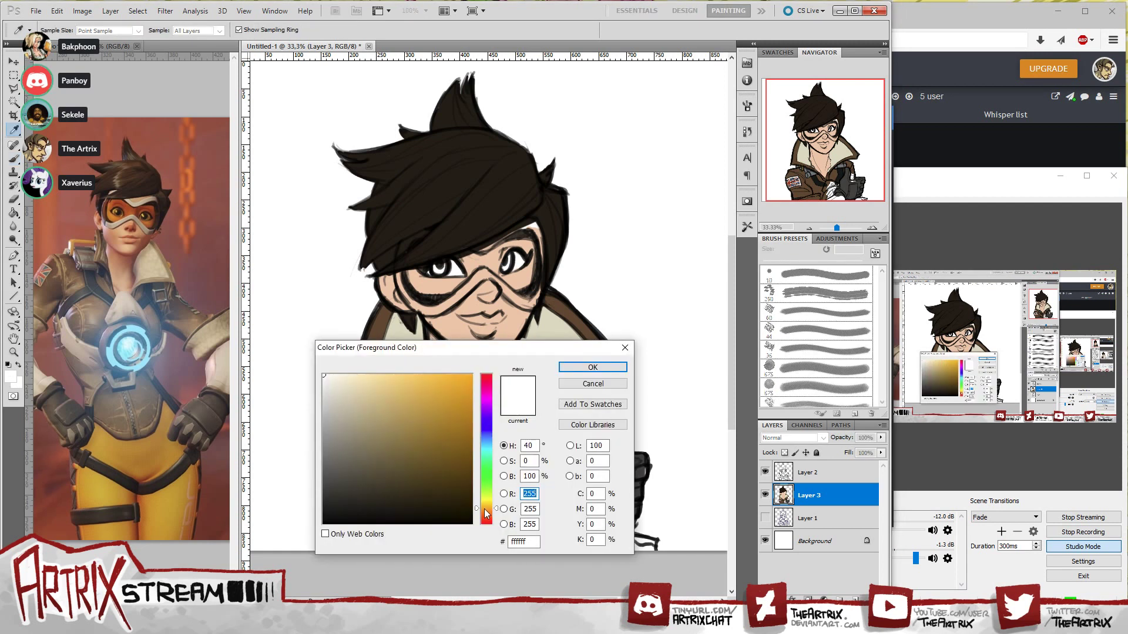
click(432, 451)
drag(432, 451, 456, 416)
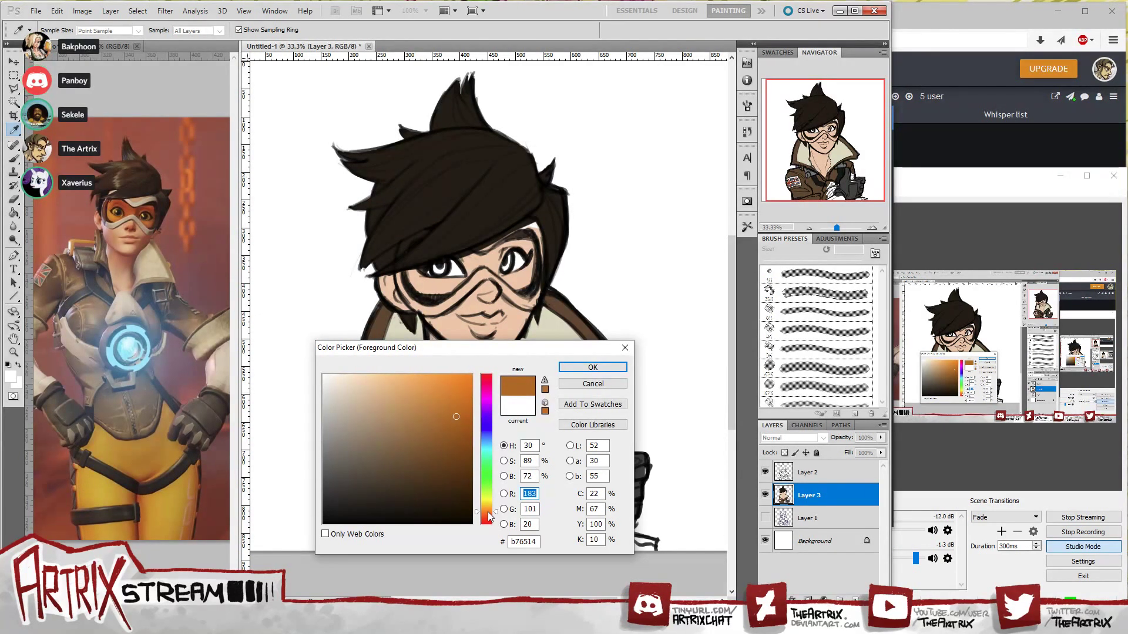
click(593, 367)
key(b)
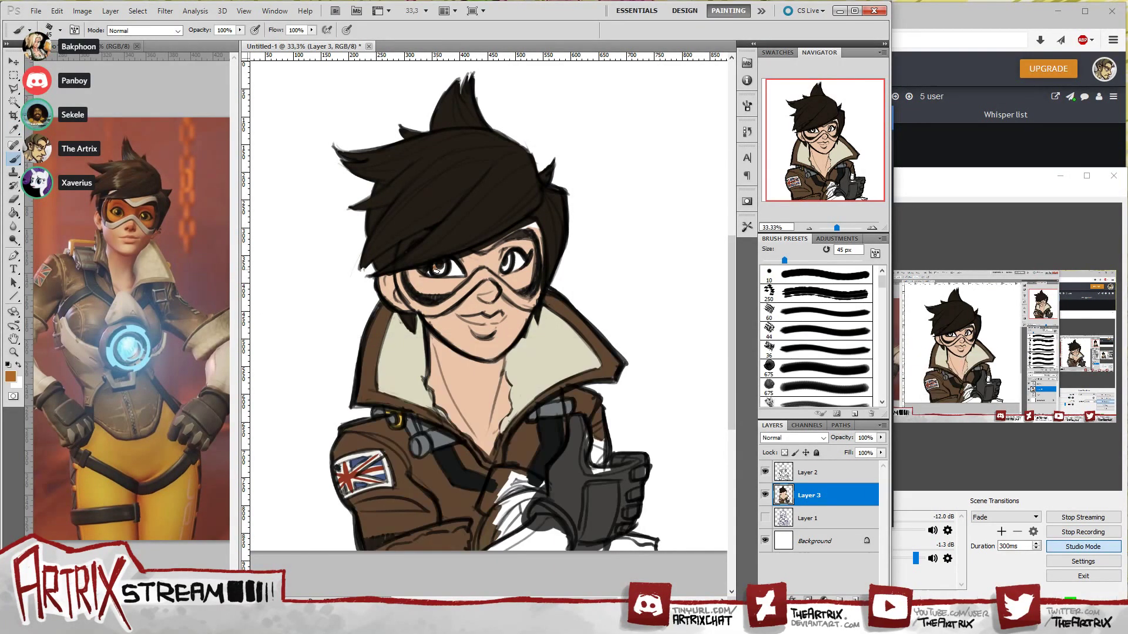
mouse_move(435, 269)
mouse_down()
mouse_move(498, 250)
mouse_move(515, 297)
mouse_move(542, 261)
mouse_move(508, 260)
mouse_up()
key(ctrl+z)
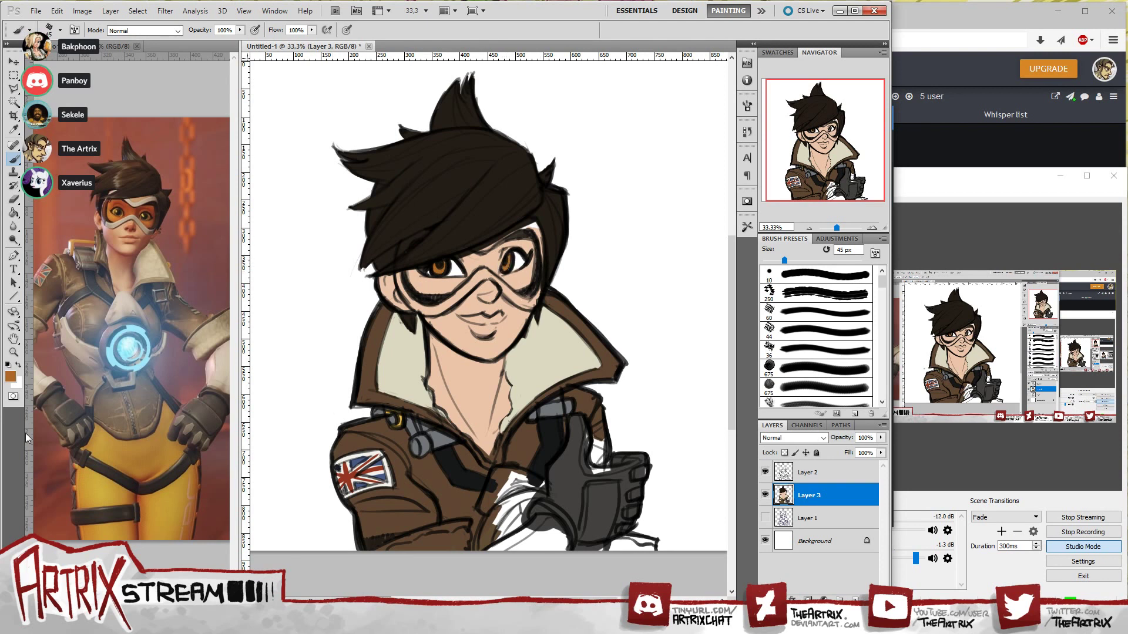
- Set the foreground colour to dark brown 653a10 and shade the irises using pressure-controlled brush opacity
click(10, 376)
click(449, 457)
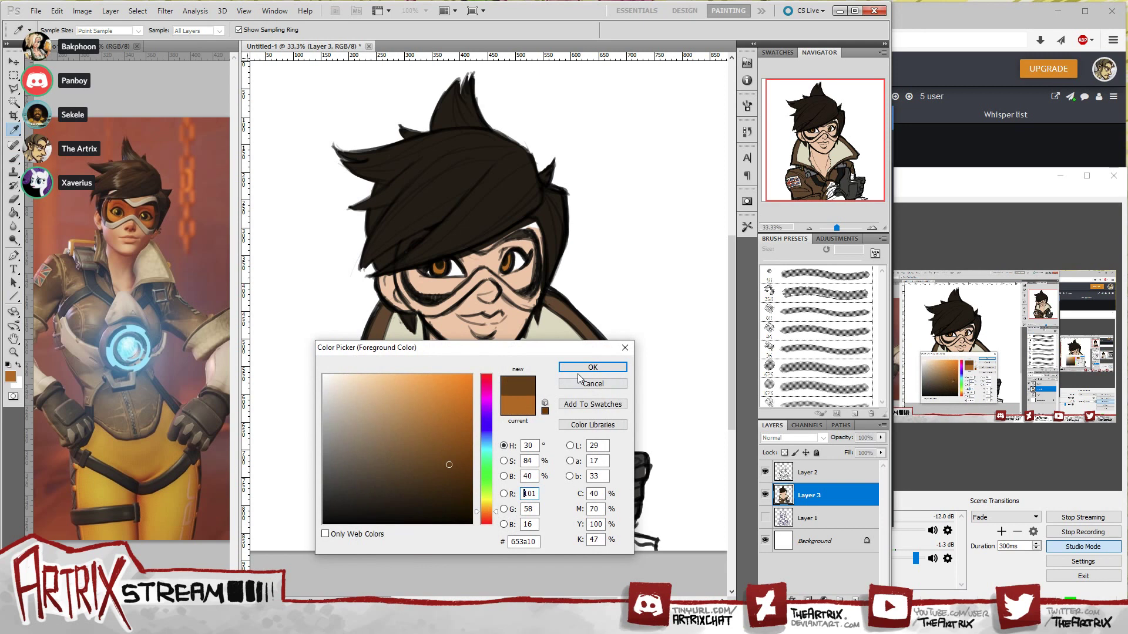
click(593, 367)
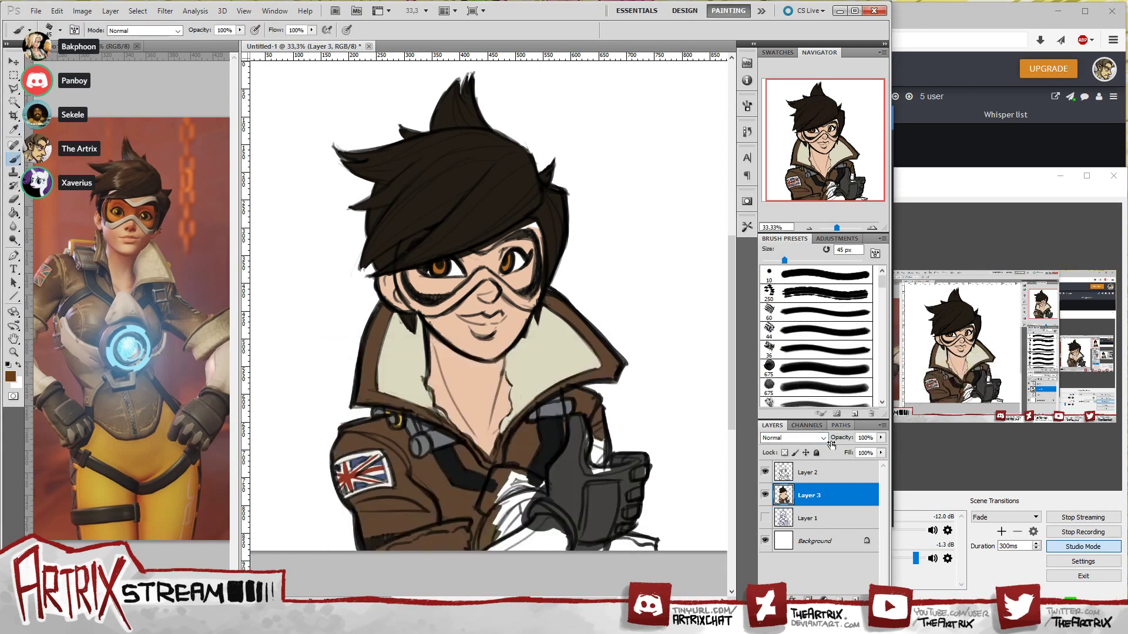
click(785, 453)
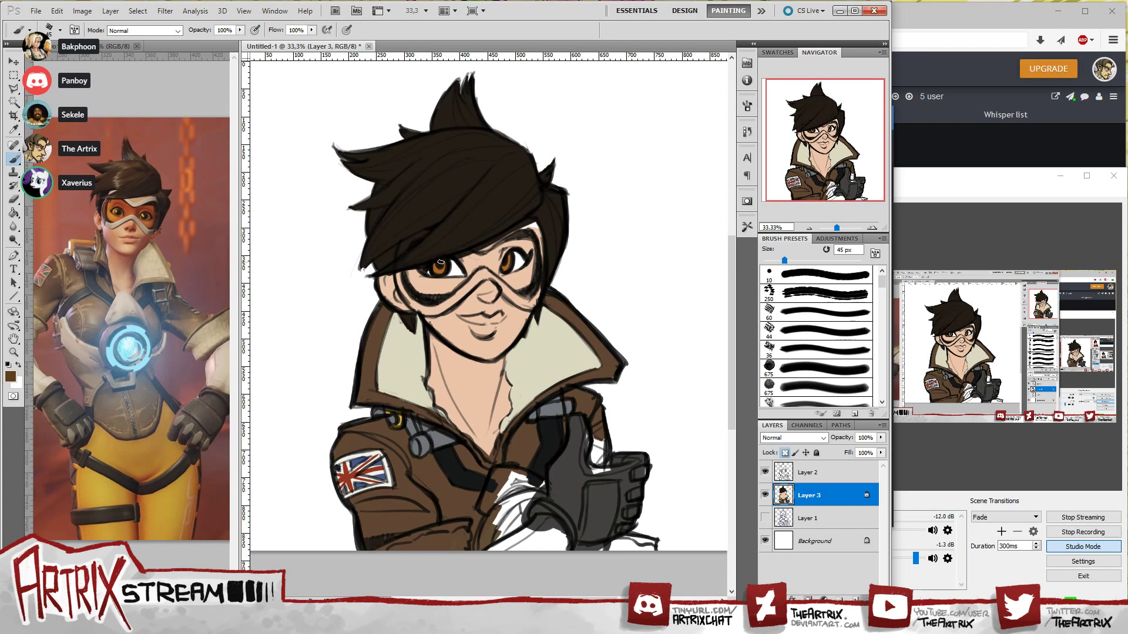
click(795, 453)
click(255, 30)
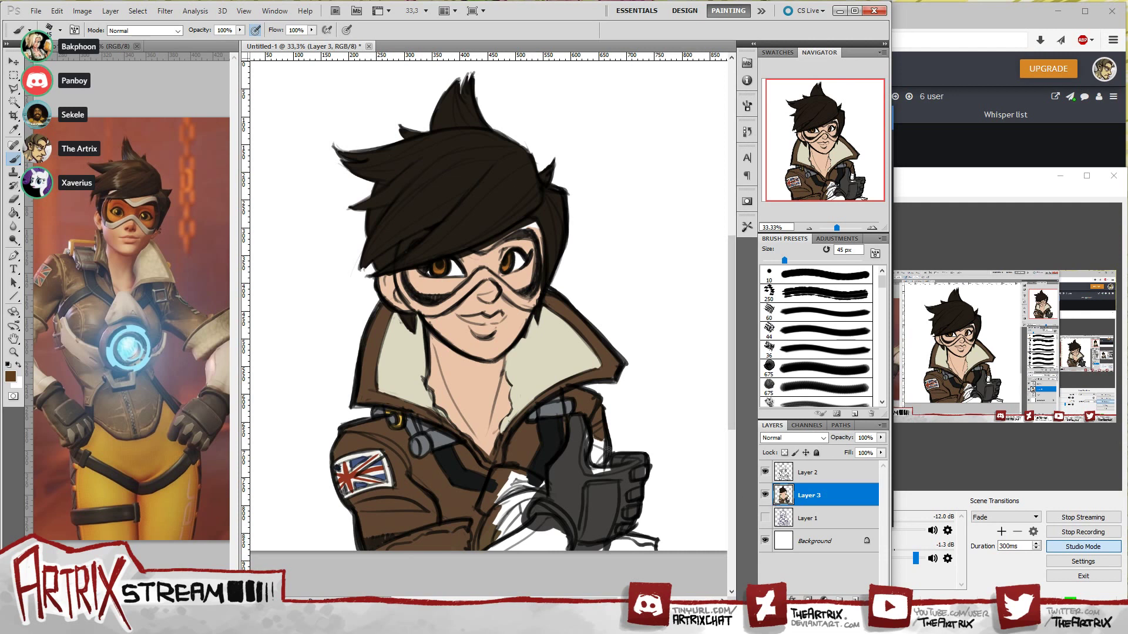
- Sample the glove's grey, lighten it to 7e7b76 and paint the glove's lighter panels
key(alt)
key(alt)
alt+click(565, 496)
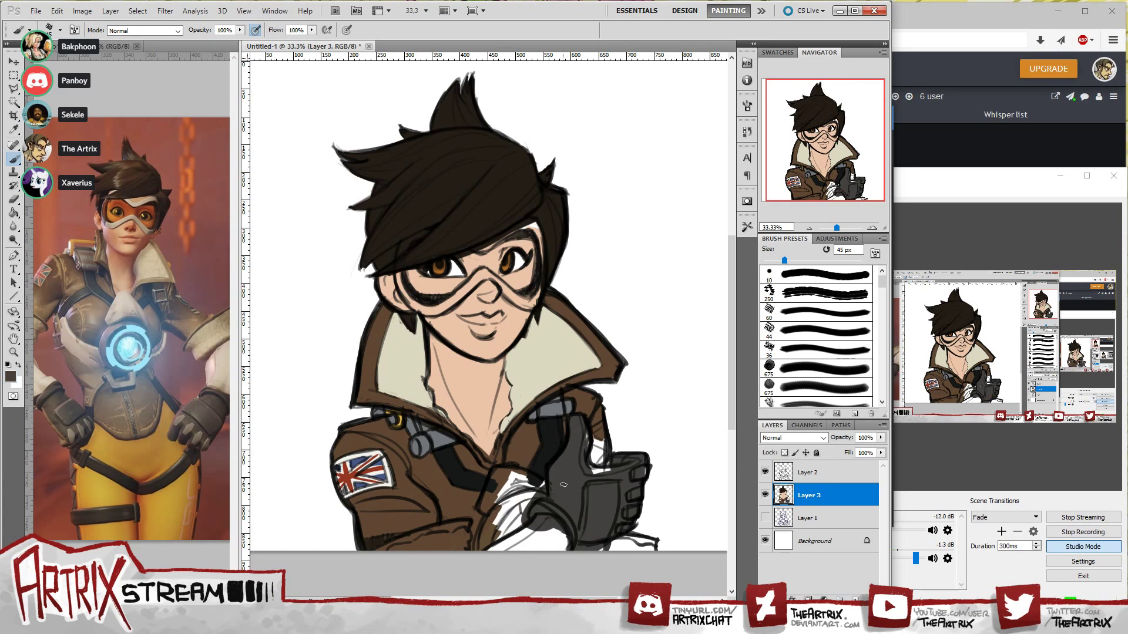
click(9, 376)
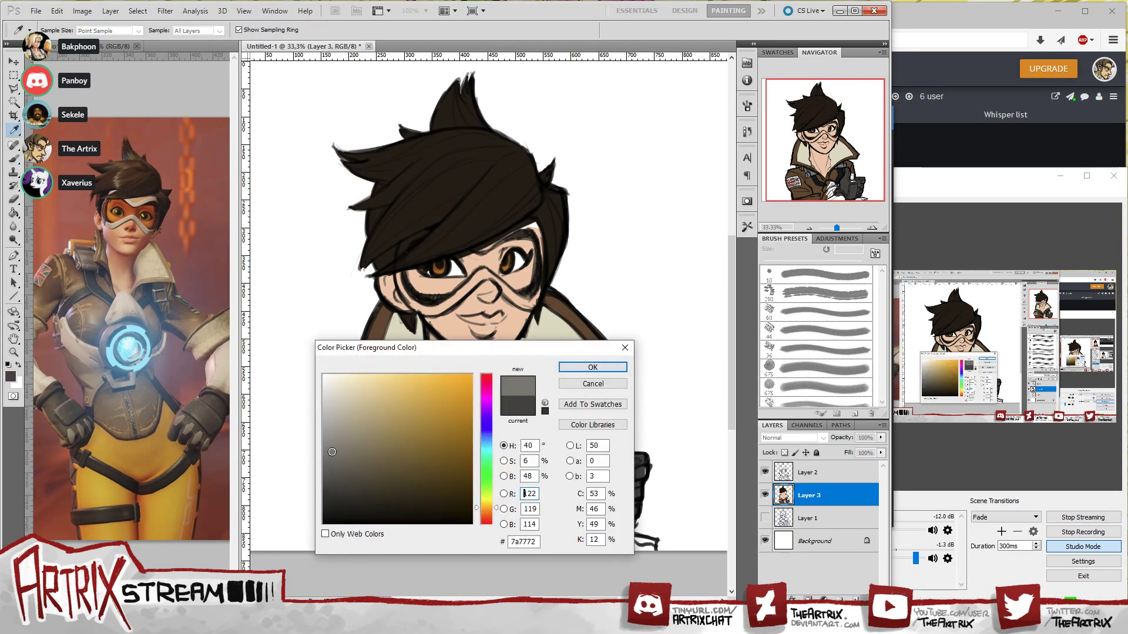
key(Return)
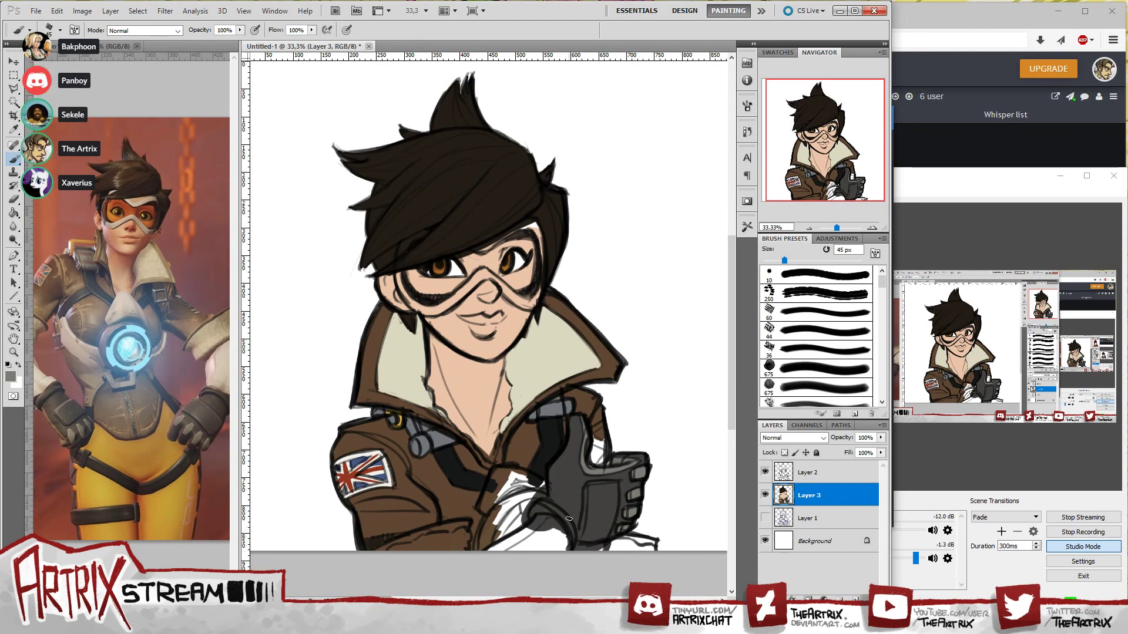
- Set the foreground colour to blue-grey 474d51 and paint the bracer on the glove's wrist
click(10, 376)
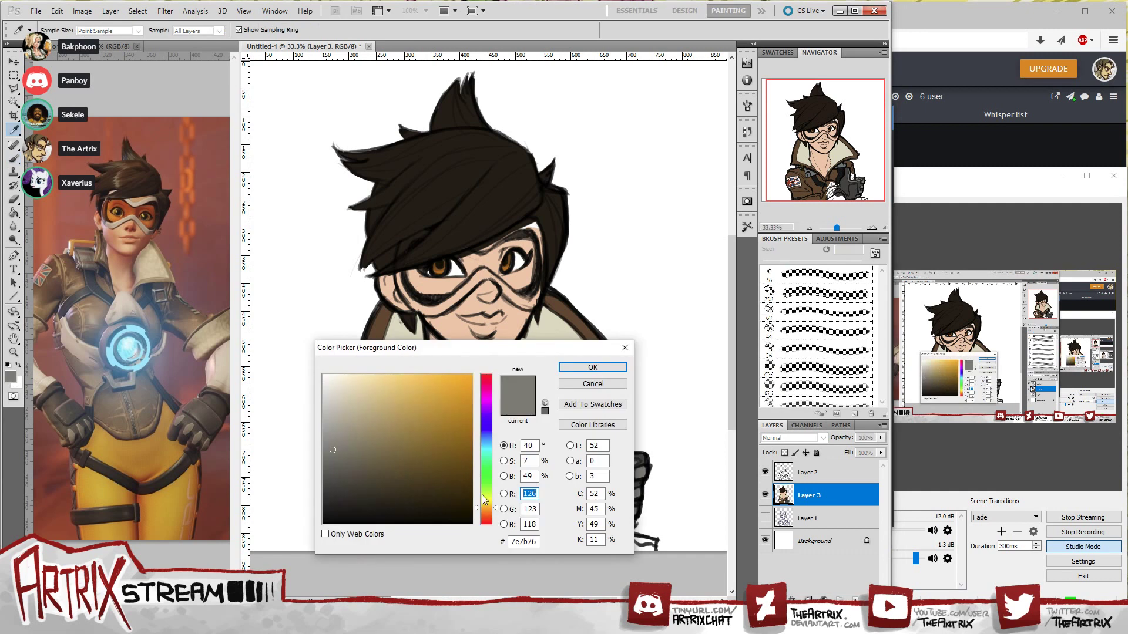
drag(482, 499, 483, 441)
click(333, 487)
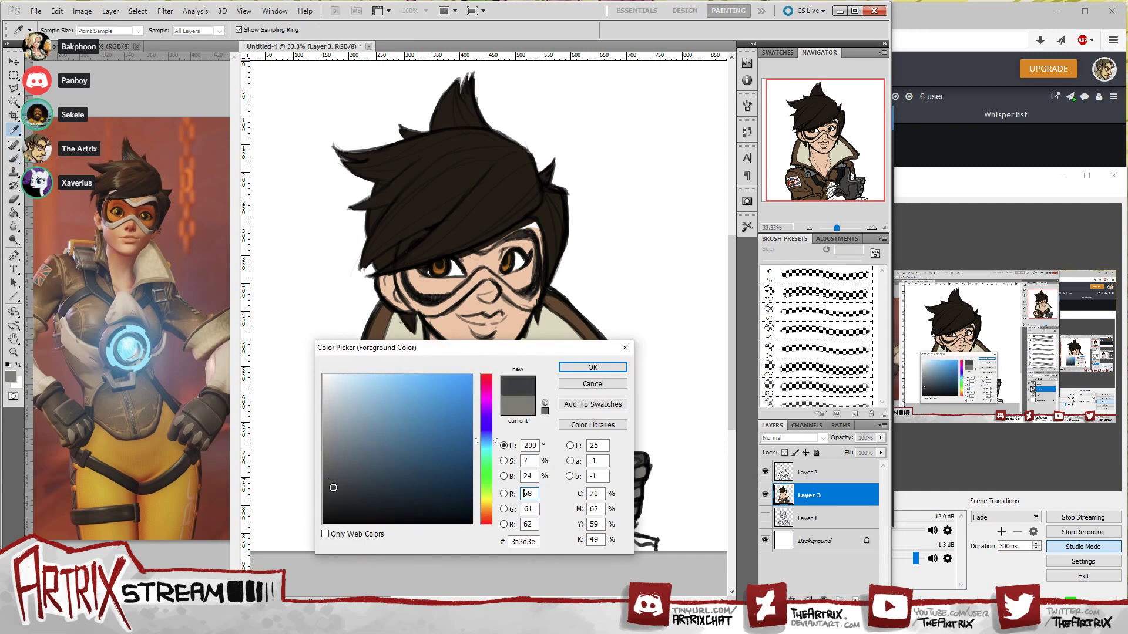
click(593, 367)
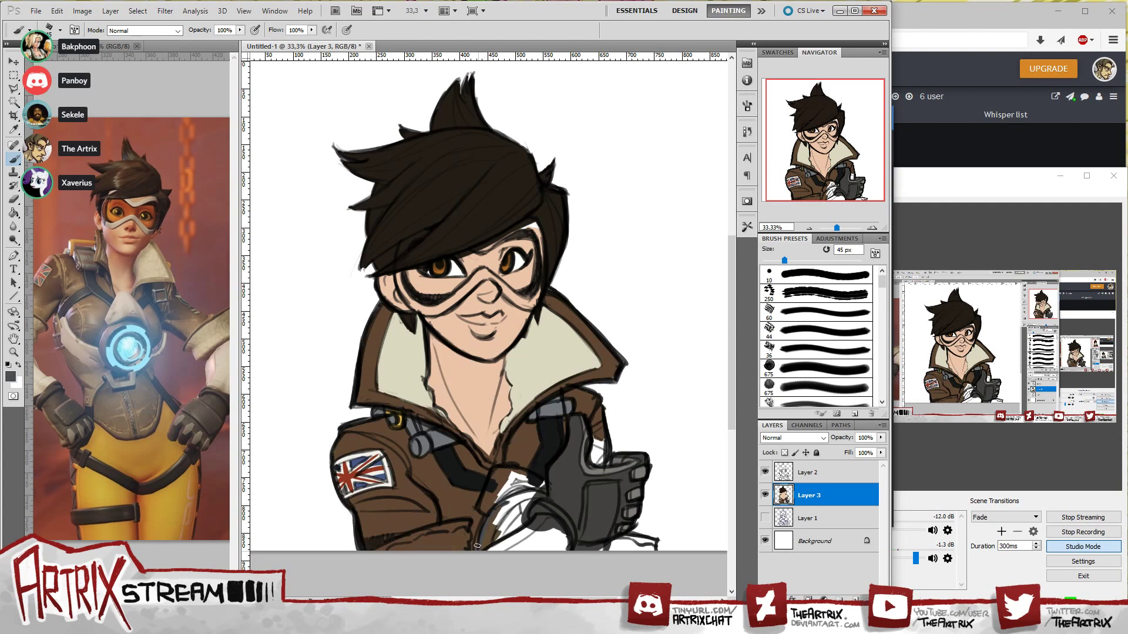
drag(494, 521, 521, 500)
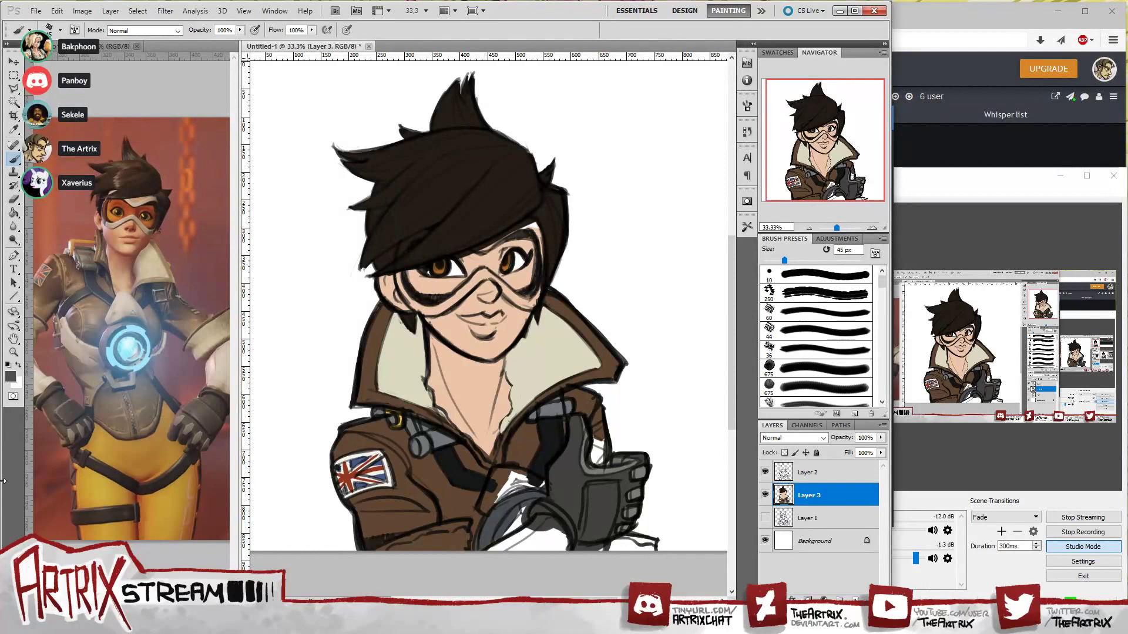
- Set the foreground colour to off-white dad8cc and fill the cuff above the bracer
click(10, 376)
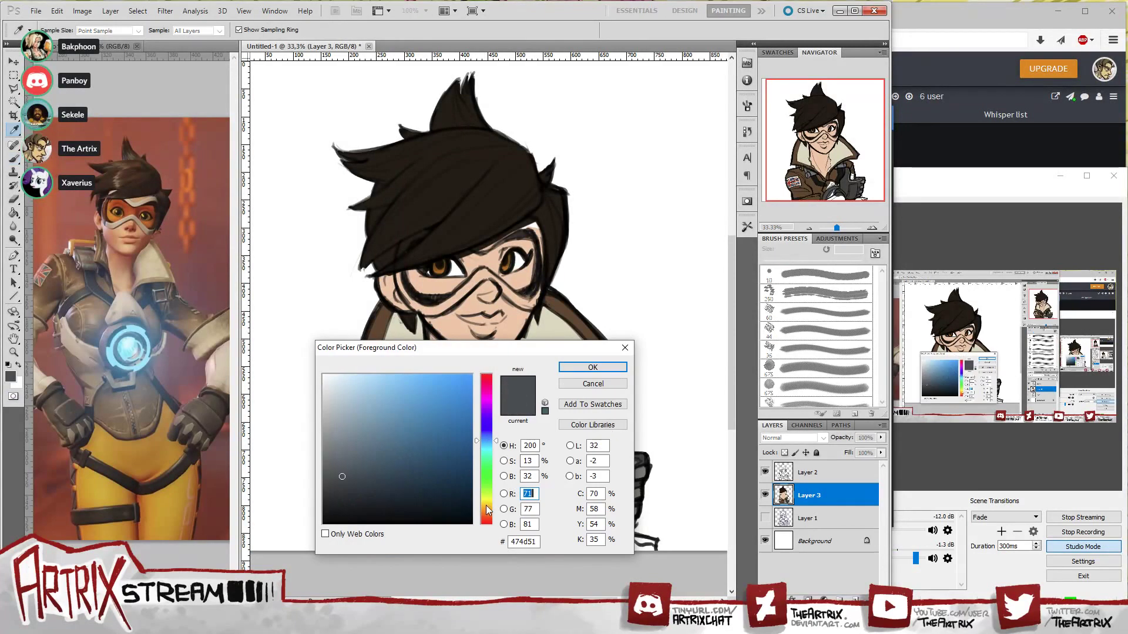
click(486, 503)
drag(340, 411, 332, 396)
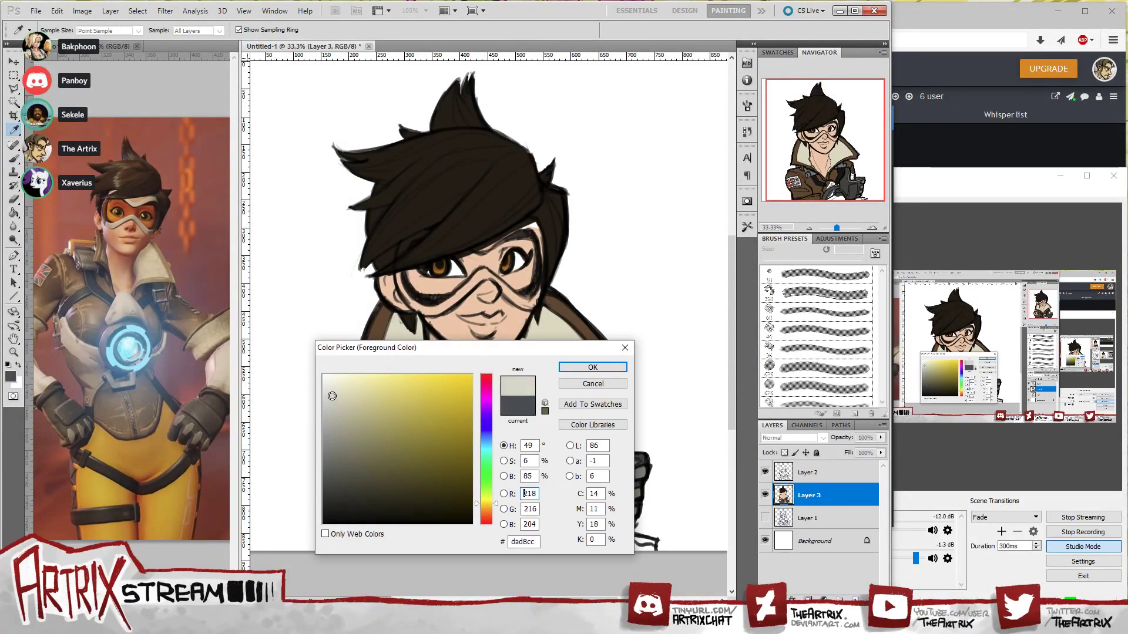
click(592, 368)
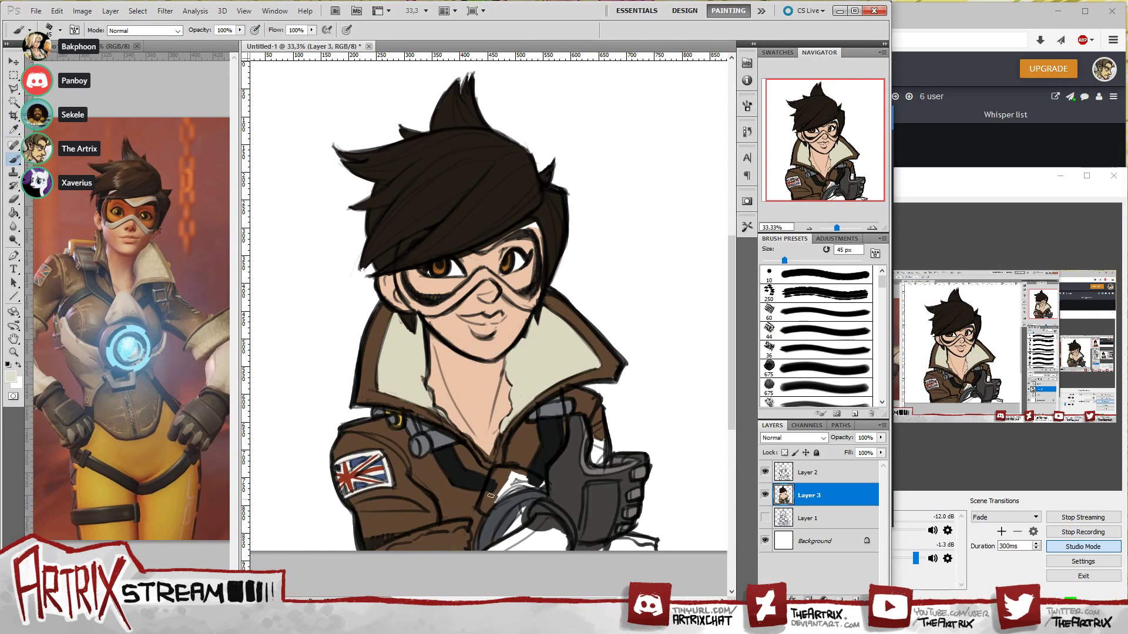
mouse_move(491, 496)
mouse_down()
mouse_move(498, 466)
mouse_move(494, 487)
mouse_move(505, 475)
mouse_move(504, 491)
mouse_move(523, 479)
mouse_move(543, 490)
mouse_move(516, 471)
mouse_move(498, 479)
mouse_move(496, 495)
mouse_move(530, 487)
mouse_move(483, 511)
mouse_up()
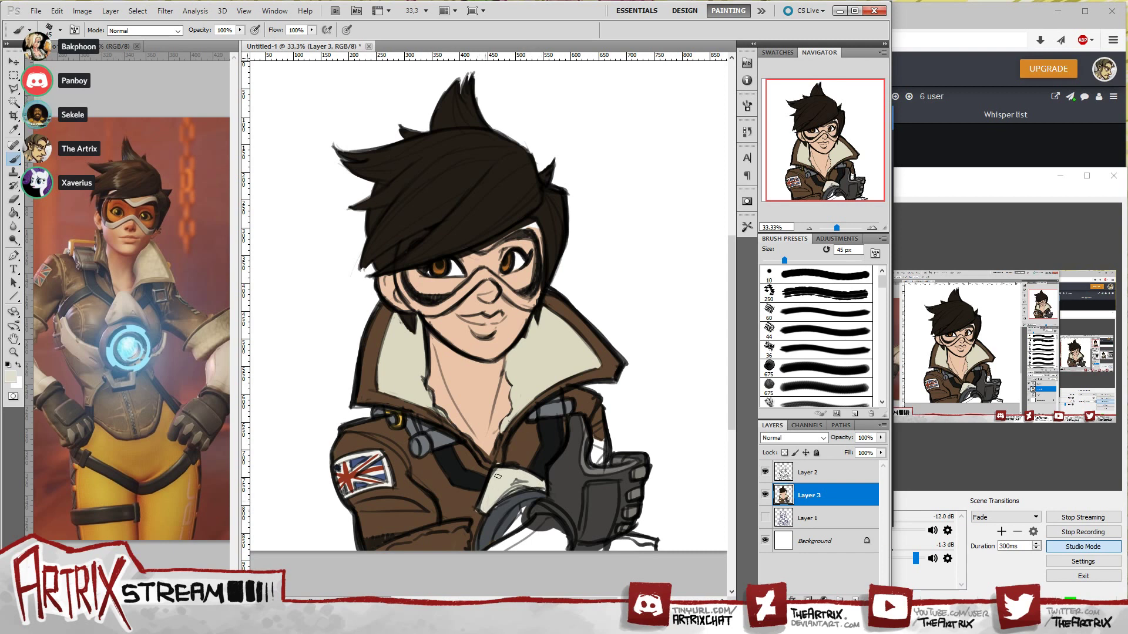
- Touch up the base of the neckline with sampled colours and fill the sleeve edge beneath the glove in jacket brown
alt+click(516, 451)
alt+click(490, 410)
drag(476, 444, 488, 456)
alt+click(512, 415)
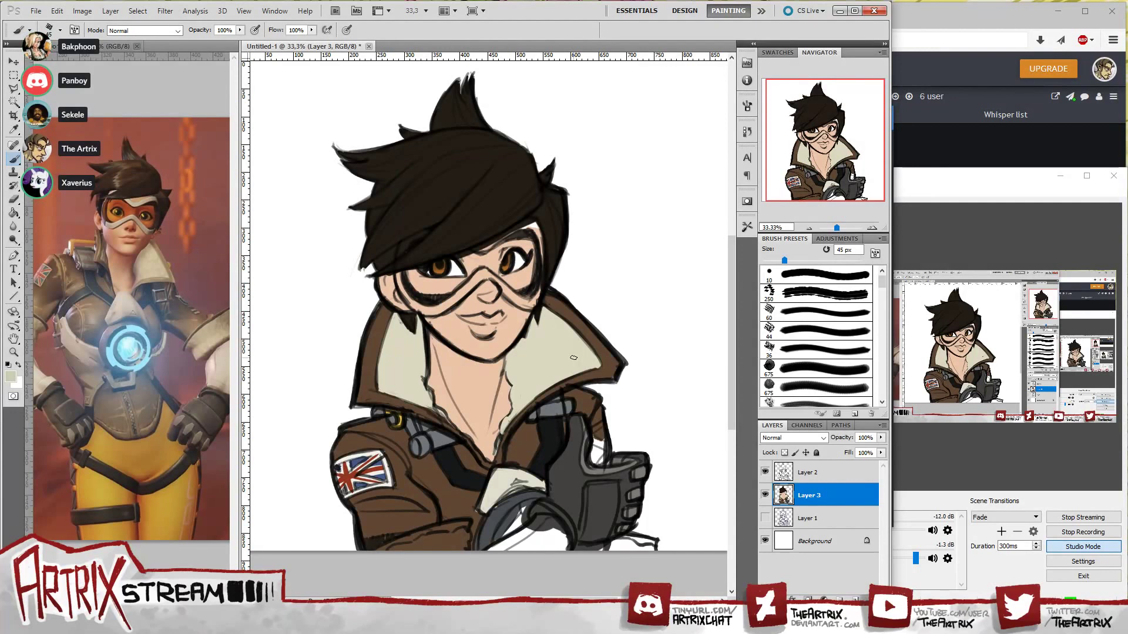
alt+click(519, 444)
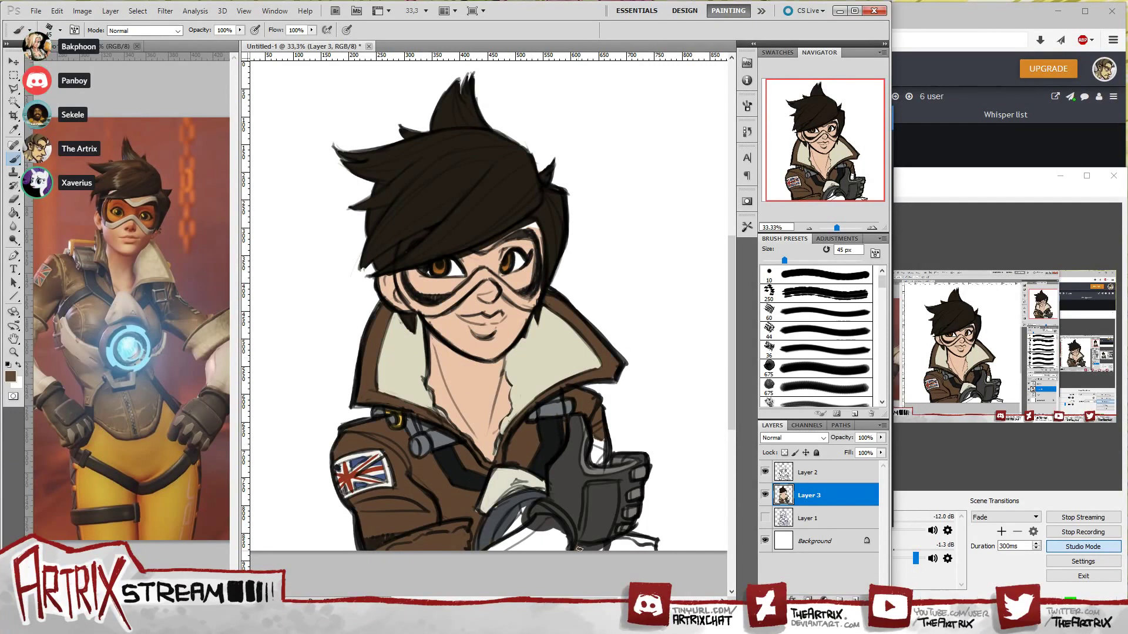
drag(579, 548, 653, 542)
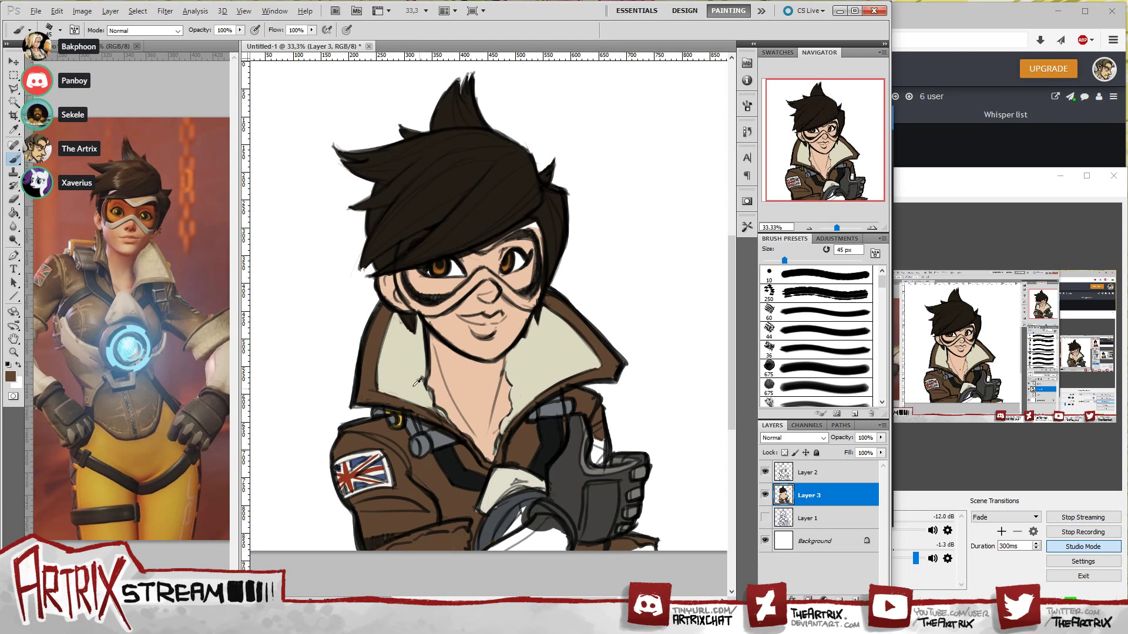
- Sample the collar lining's cream and paint the fleece cuffs at the lower edges of both sleeves
alt+click(417, 382)
mouse_move(399, 548)
mouse_down()
mouse_move(458, 532)
mouse_move(421, 556)
mouse_move(456, 551)
mouse_up()
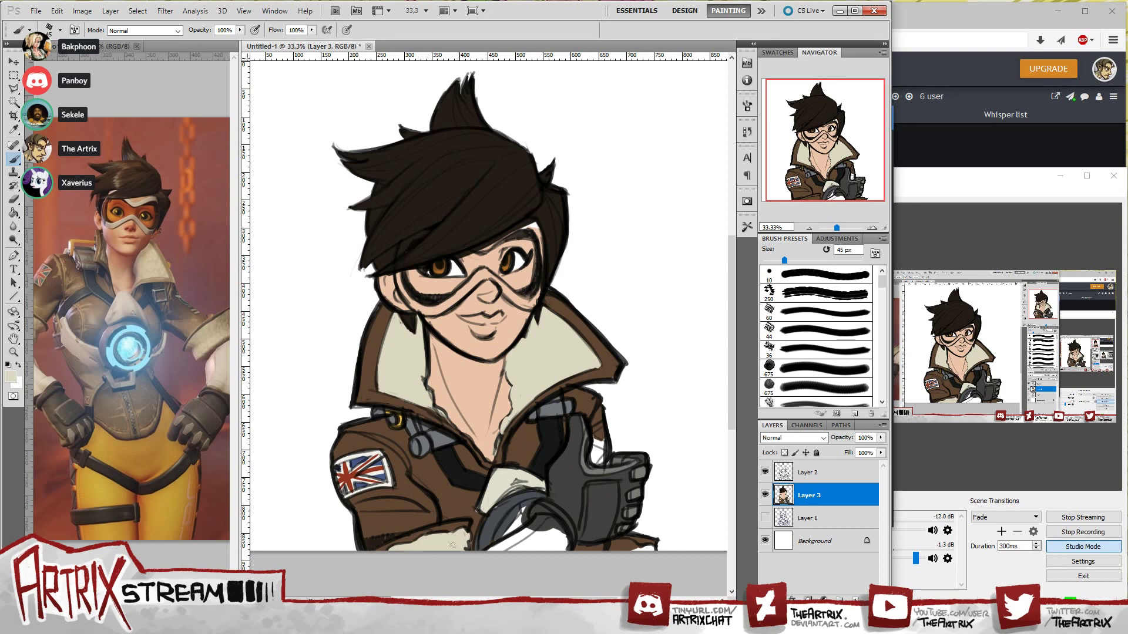
drag(615, 551, 627, 549)
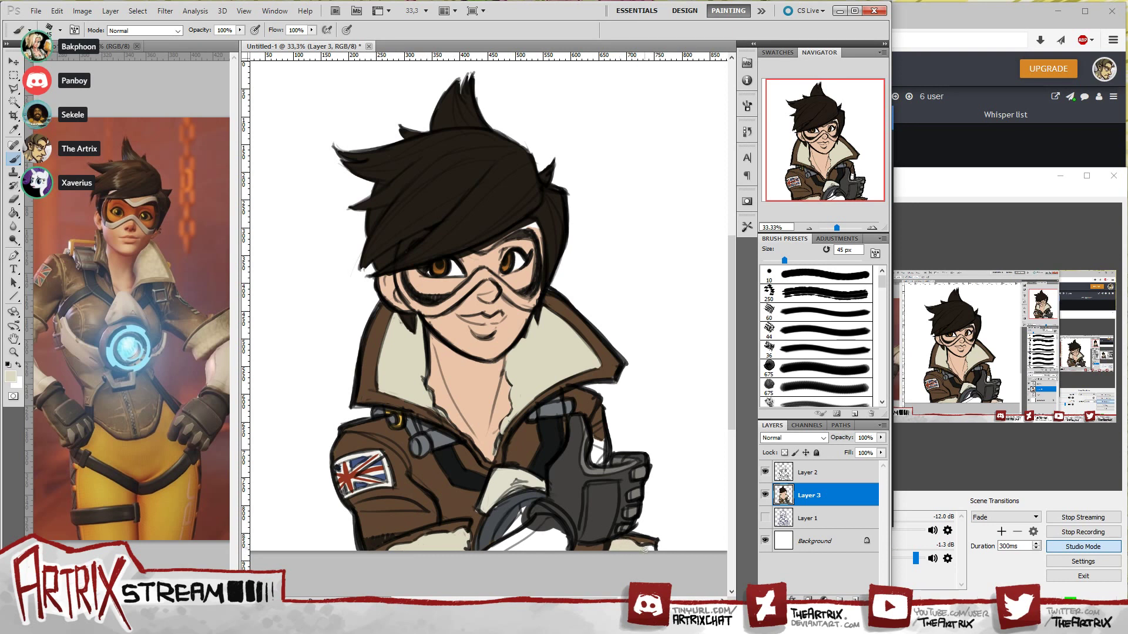
alt+click(641, 539)
alt+click(624, 547)
- Undo the stray strokes at the canvas's lower edge and fill the bracer's lower section with the cuff's sampled off-white
mouse_move(493, 552)
mouse_down()
mouse_move(497, 484)
mouse_move(492, 549)
mouse_move(550, 519)
mouse_move(564, 557)
mouse_move(549, 555)
mouse_move(553, 541)
mouse_move(543, 549)
mouse_move(541, 521)
mouse_move(550, 536)
mouse_move(526, 555)
mouse_move(501, 556)
mouse_up()
key(ctrl+alt+z)
key(ctrl+alt+z)
alt+click(495, 483)
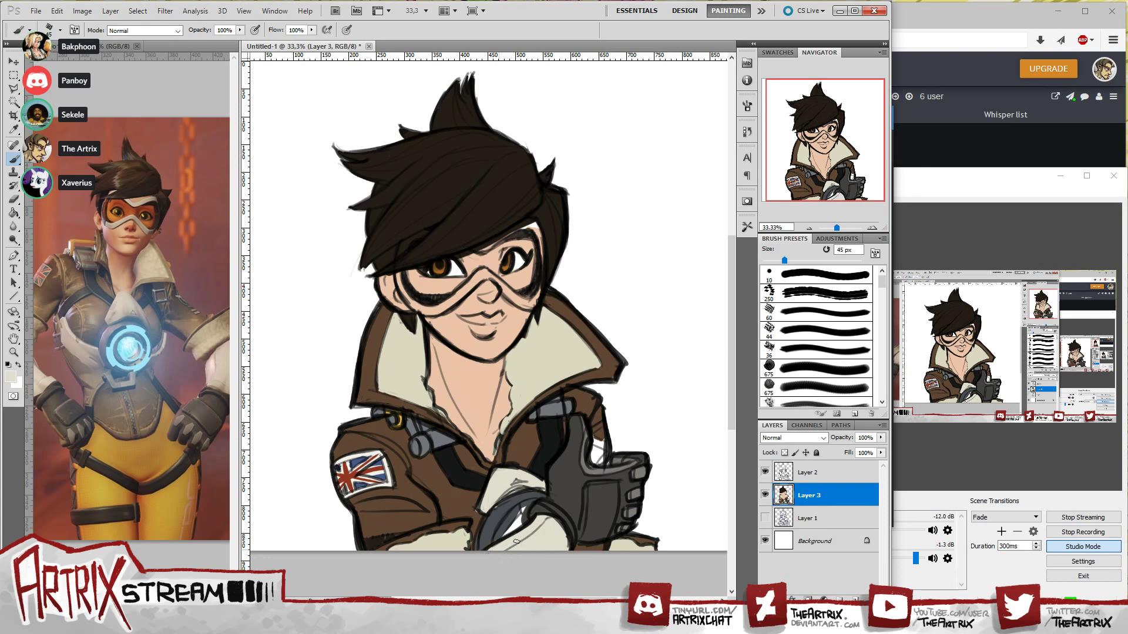
- Sample the bracer's blue-grey, darken it to near-black and paint the bracer's inner panel
alt+click(491, 538)
click(11, 376)
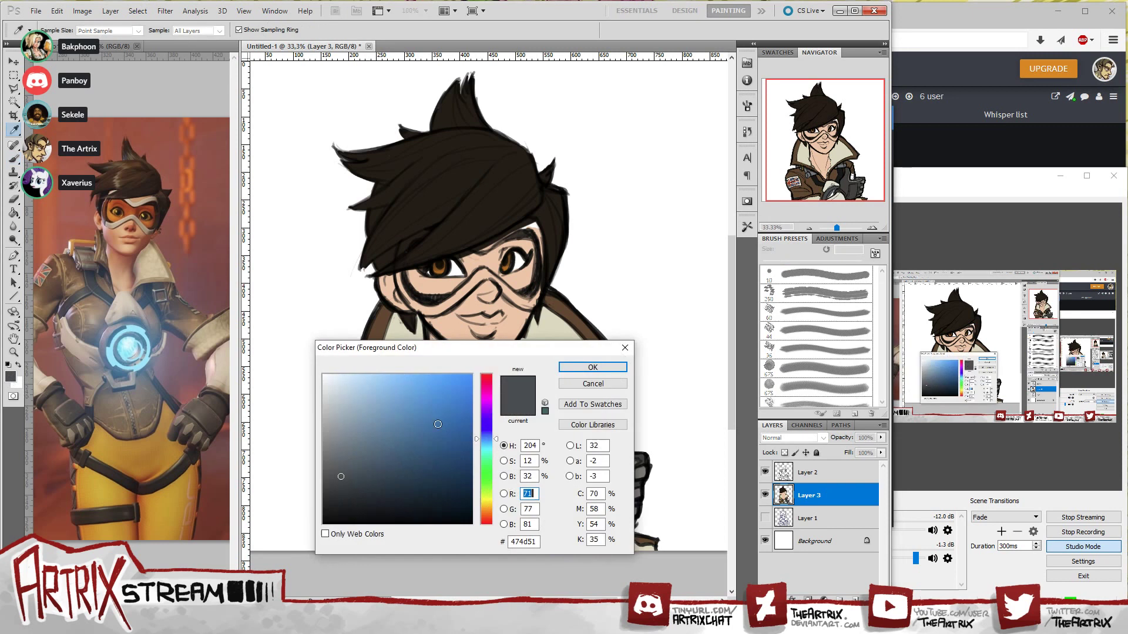
drag(356, 473, 399, 499)
click(593, 367)
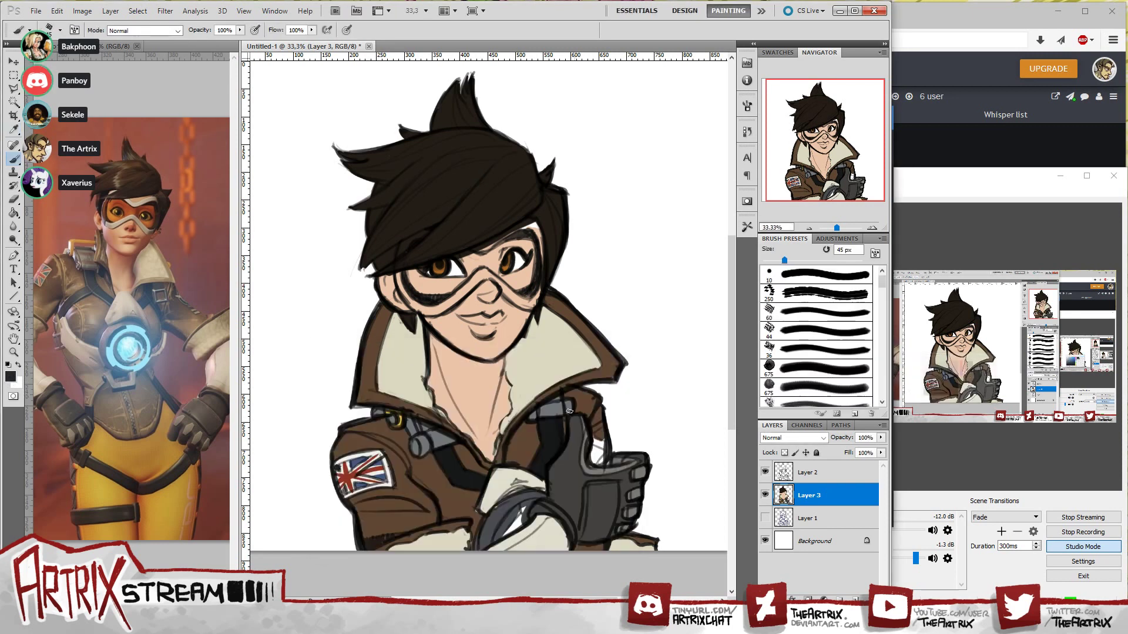
mouse_move(502, 532)
mouse_down()
mouse_move(522, 507)
mouse_move(499, 537)
mouse_up()
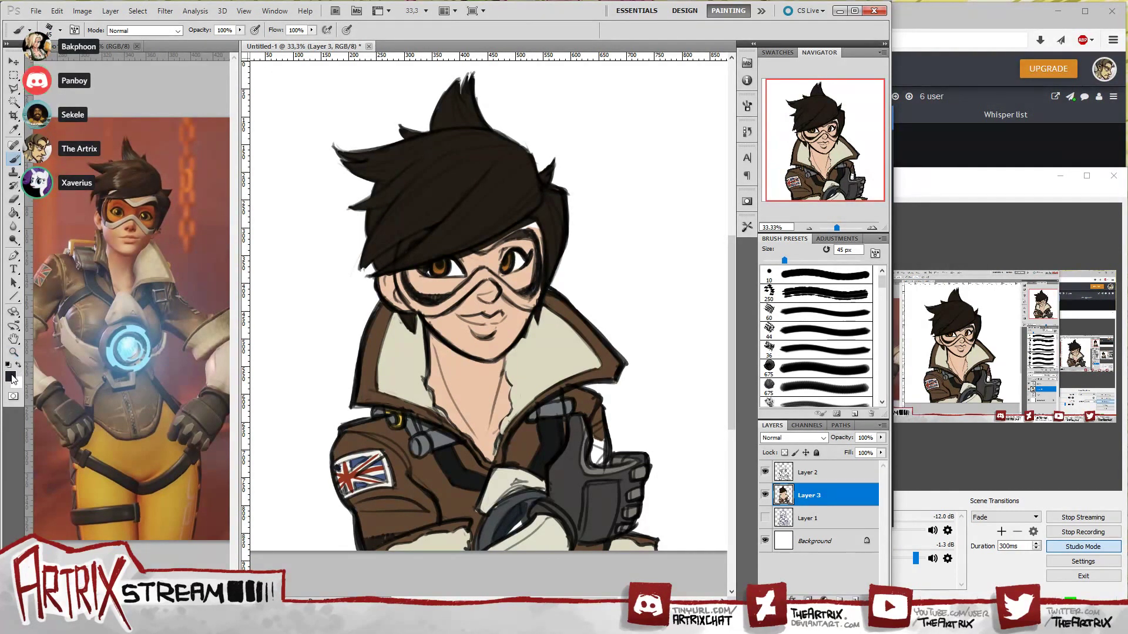
- Set the foreground colour to light cyan and paint the glowing strip inside the bracer
click(10, 375)
drag(495, 444, 494, 446)
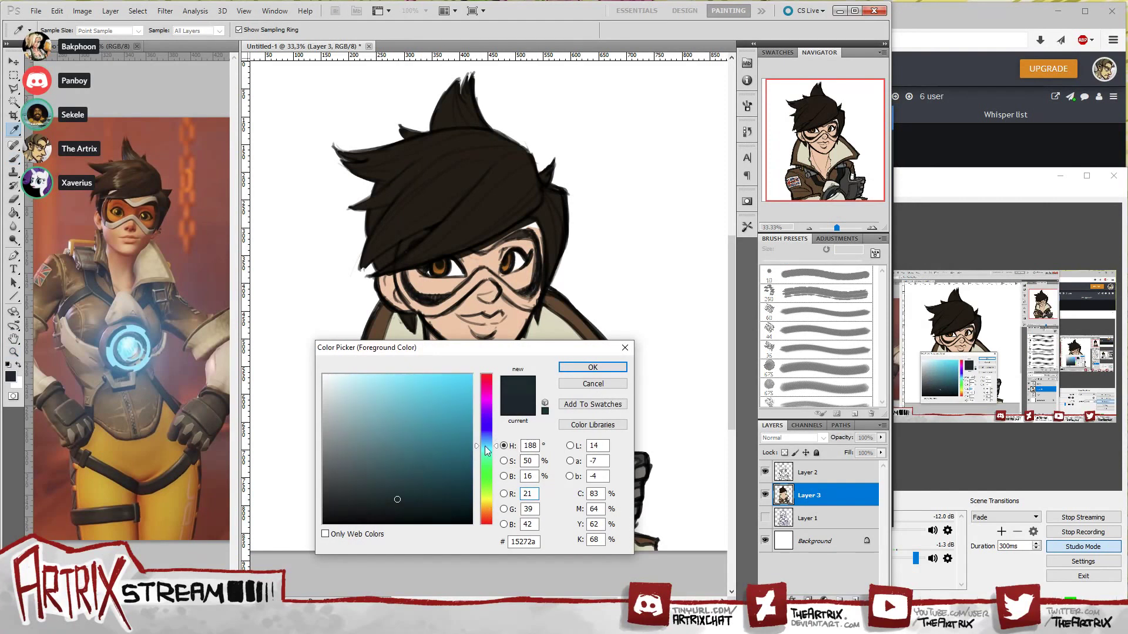
drag(420, 415, 411, 383)
click(588, 369)
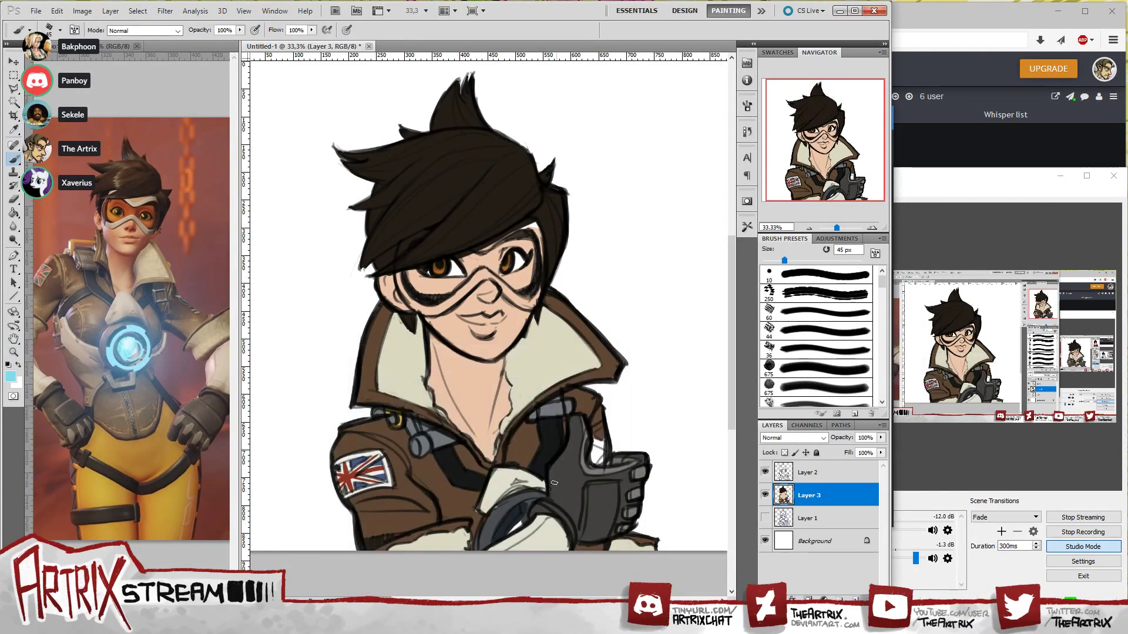
mouse_move(519, 523)
mouse_down()
mouse_move(539, 493)
mouse_move(519, 500)
mouse_move(524, 519)
mouse_move(542, 491)
mouse_move(525, 517)
mouse_up()
key(ctrl+z)
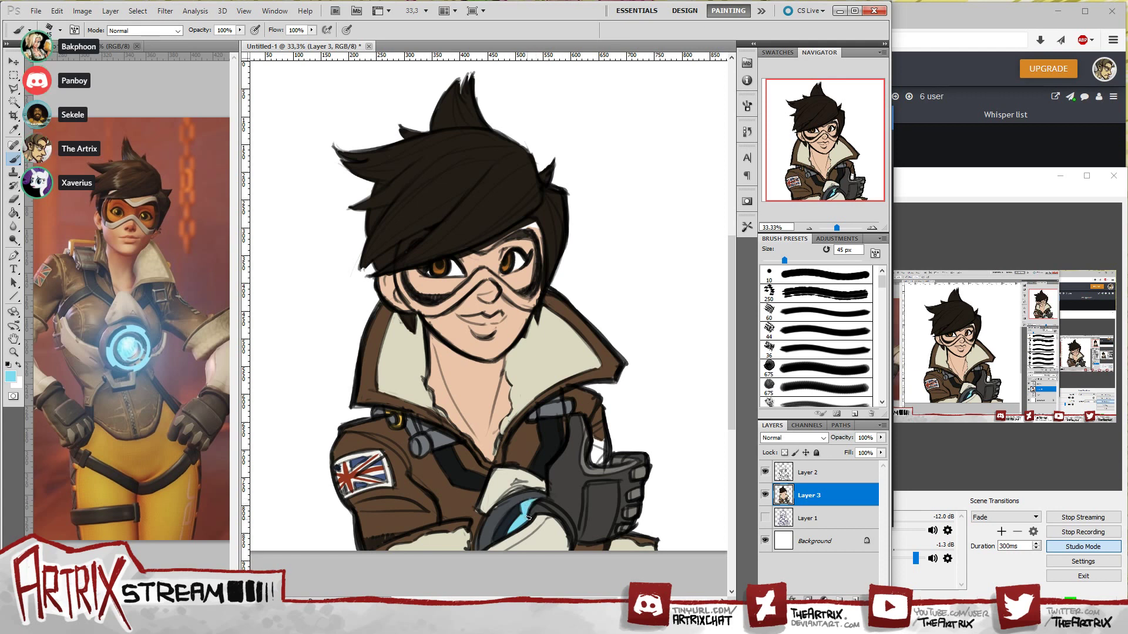
- Sample the flag patch's off-white and paint the unfilled sleeve area behind the glove's thumb
drag(560, 481, 572, 481)
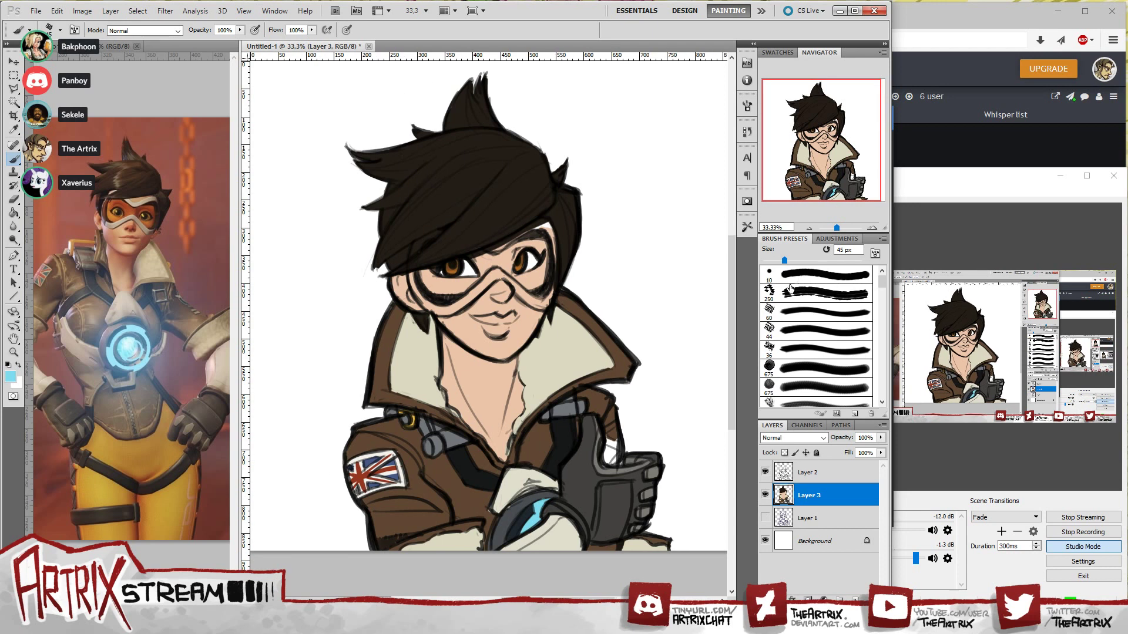
alt+click(378, 451)
mouse_move(605, 456)
mouse_down()
mouse_move(614, 427)
mouse_move(614, 459)
mouse_up()
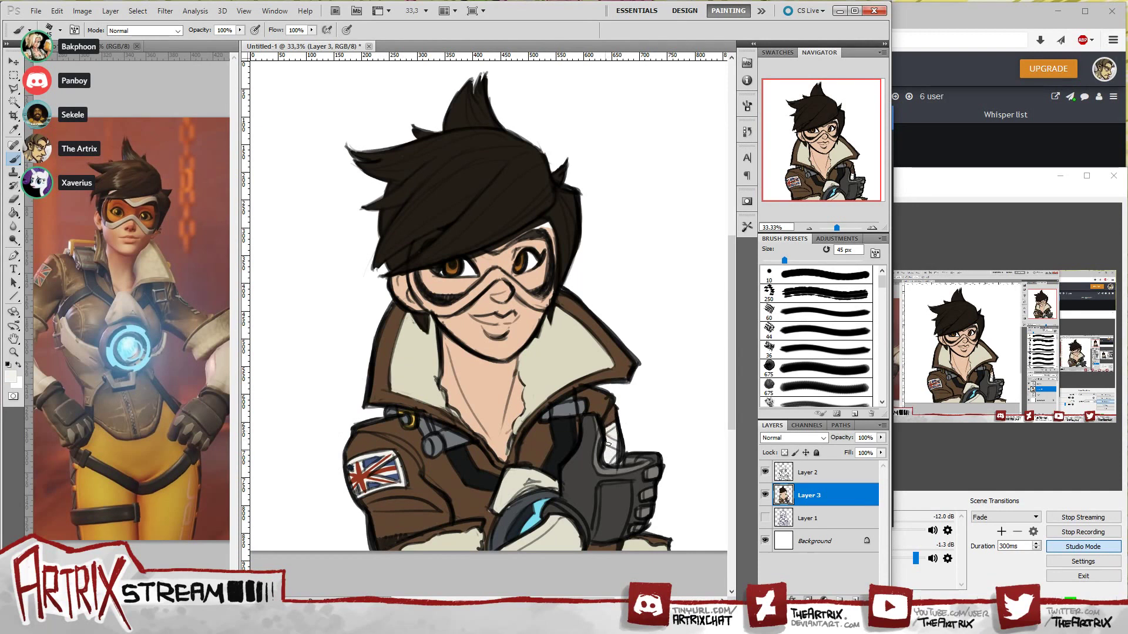
- Paint the partly hidden flag patch behind the glove's thumb with navy and red sampled from the shoulder flag patch
alt+click(614, 409)
alt+click(371, 456)
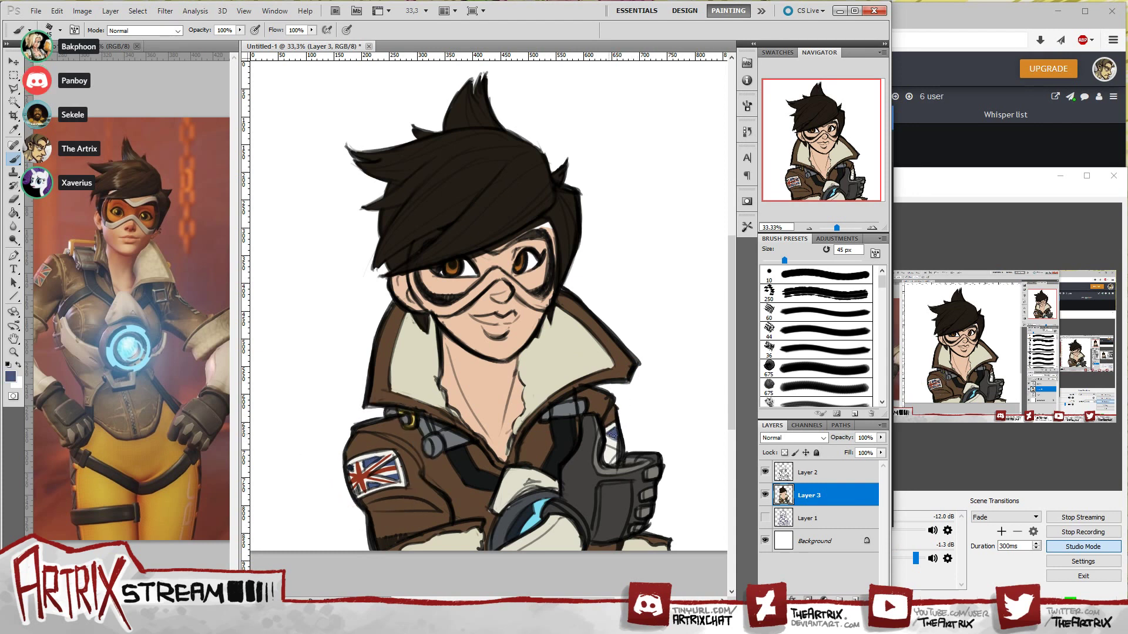
mouse_move(607, 445)
mouse_down()
mouse_move(604, 464)
mouse_move(610, 457)
mouse_up()
alt+click(614, 438)
alt+click(369, 462)
drag(602, 456, 617, 448)
- Sample the cuff's off-white and paint the goggle frame around both lenses and across the nose bridge
alt+click(506, 470)
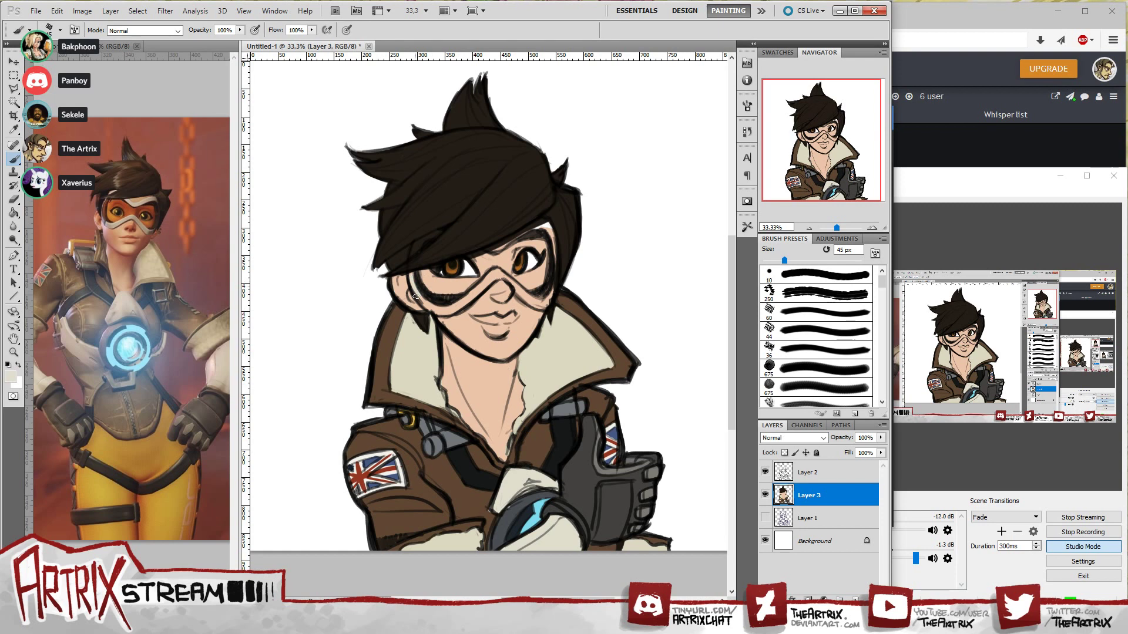
drag(422, 304, 444, 305)
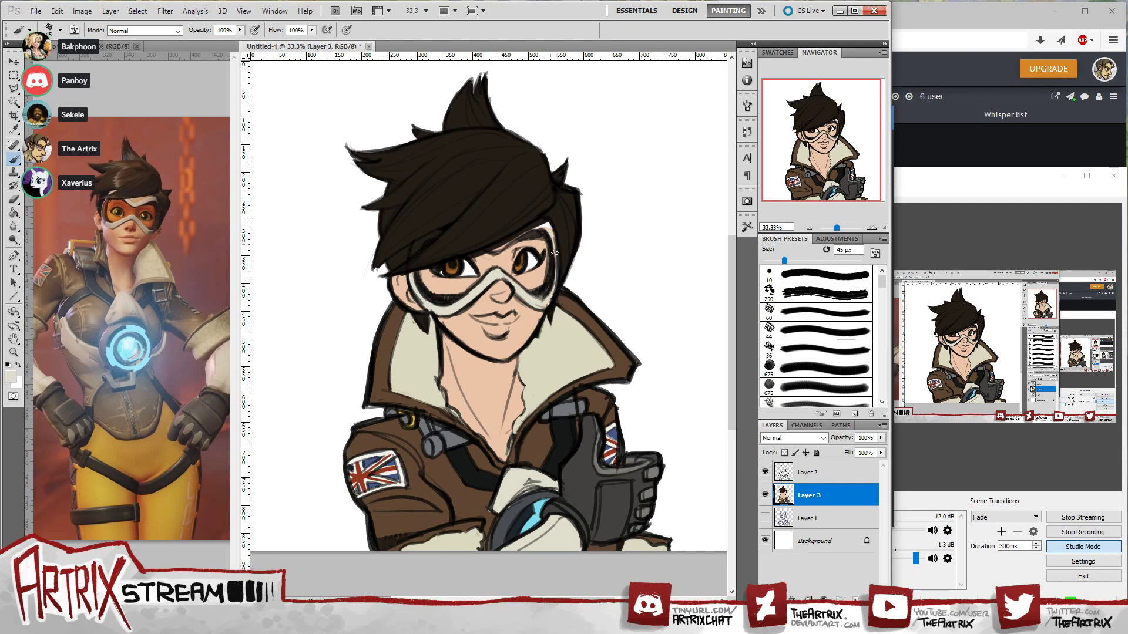
drag(493, 251, 543, 225)
drag(487, 249, 542, 224)
- Add a new layer at the top of the layer stack and set the foreground colour to orange #c37418
key(alt+bracketleft)
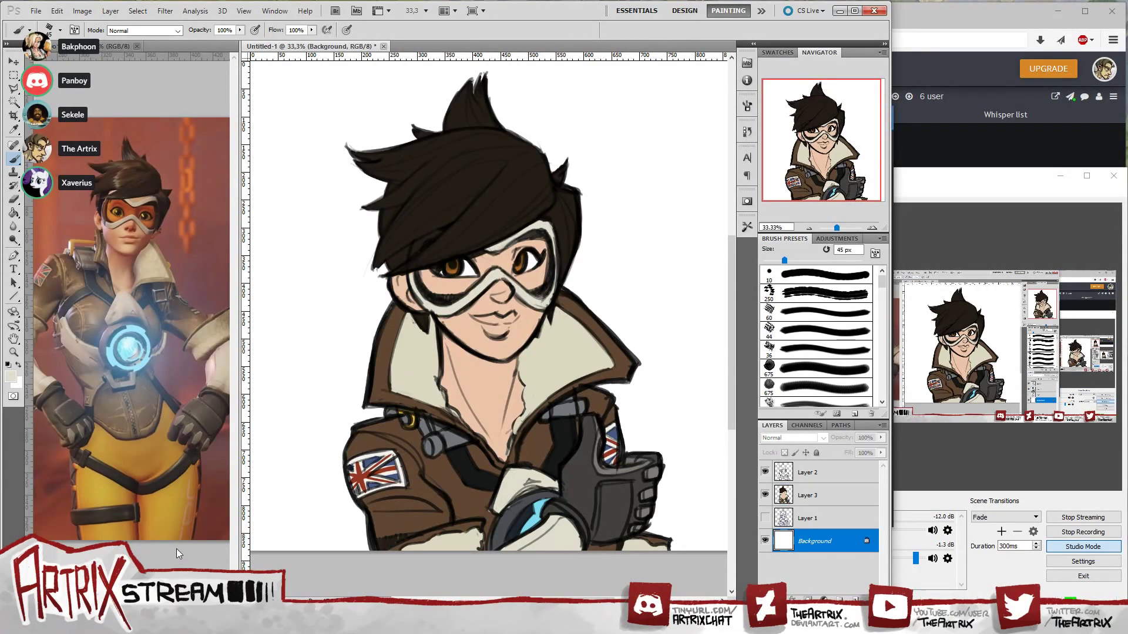
click(801, 519)
drag(828, 528, 815, 488)
click(855, 598)
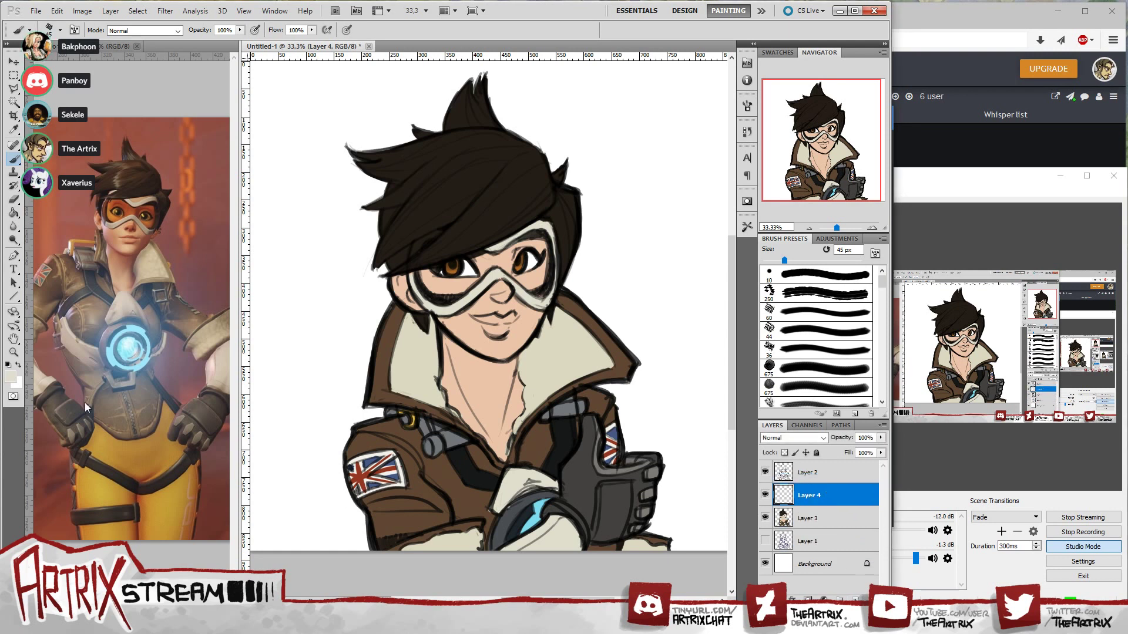
click(11, 376)
click(486, 510)
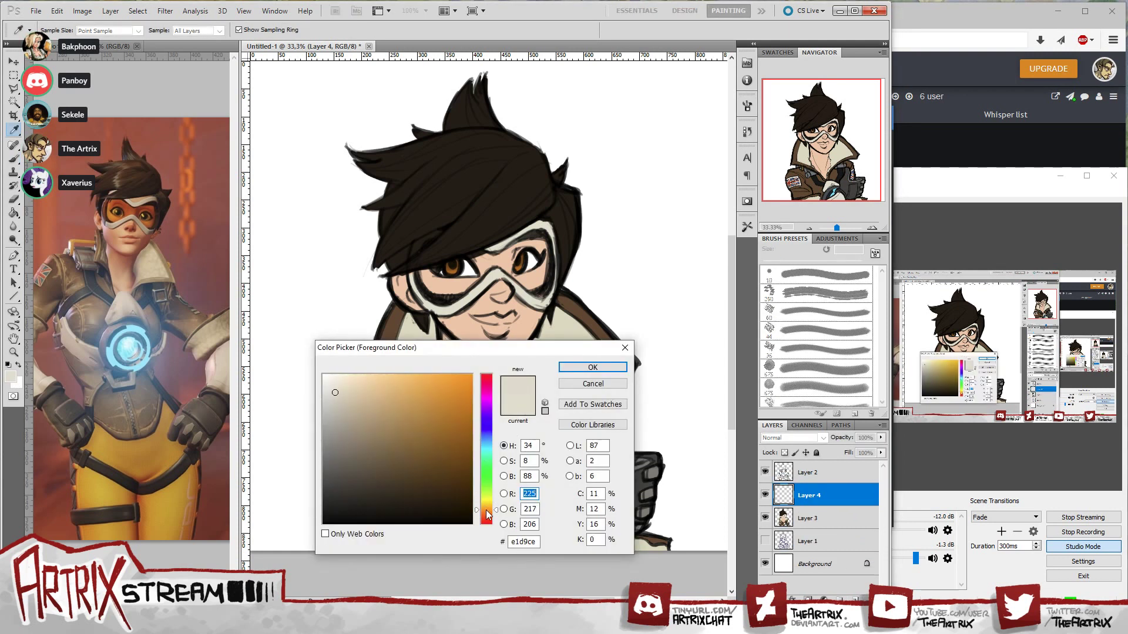
click(454, 412)
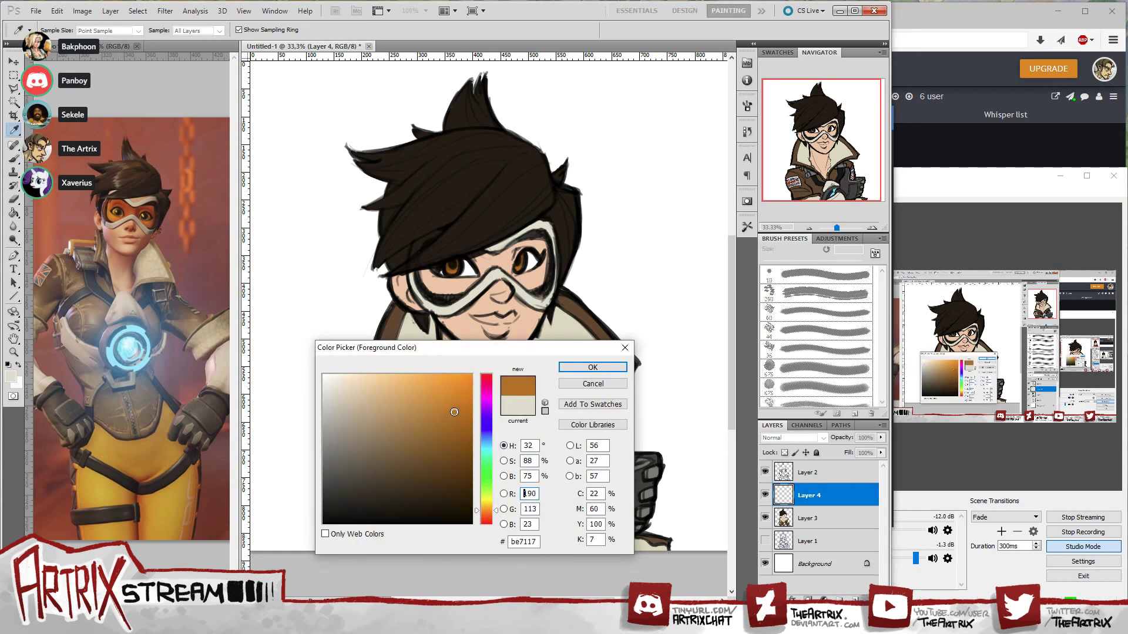
click(591, 368)
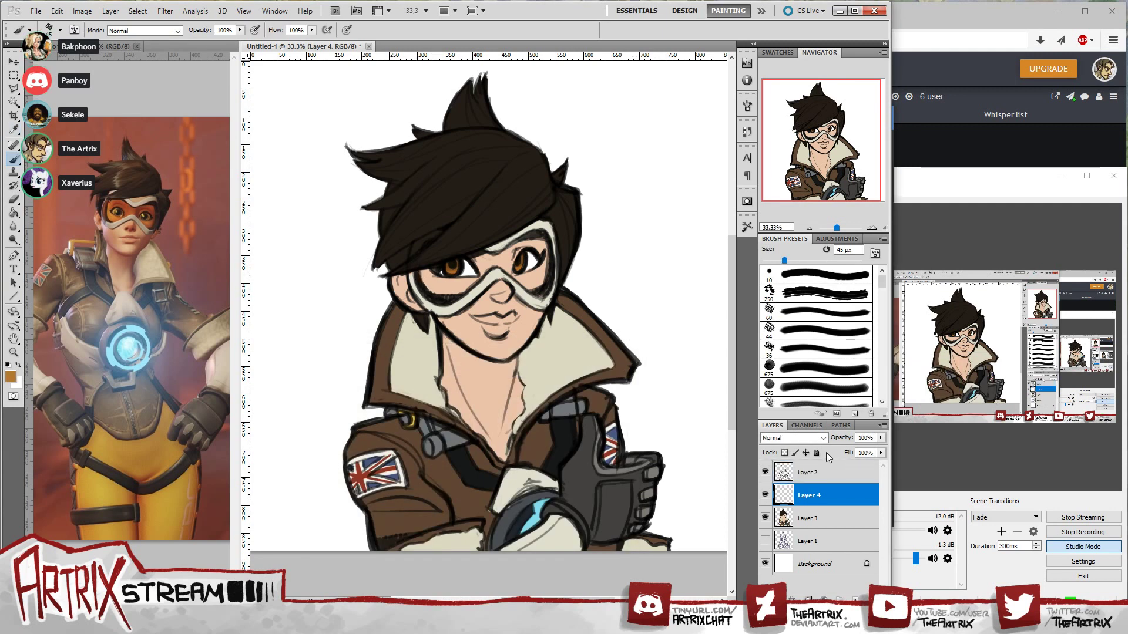
drag(821, 493, 823, 466)
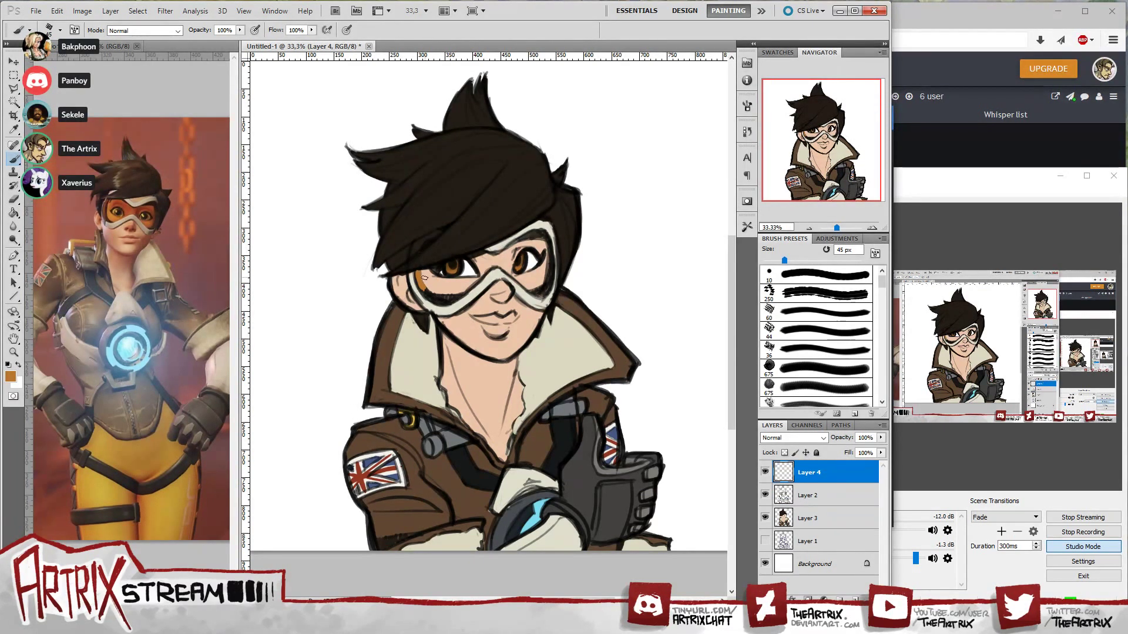
- Paint orange along the edges of both goggle lenses, enlarging the brush to 50 px
mouse_move(426, 272)
mouse_down()
mouse_move(470, 241)
mouse_move(421, 272)
mouse_move(541, 239)
mouse_move(482, 254)
mouse_move(533, 237)
mouse_move(509, 249)
mouse_move(532, 238)
mouse_up()
key(ctrl+z)
key(ctrl+z)
key(ctrl+z)
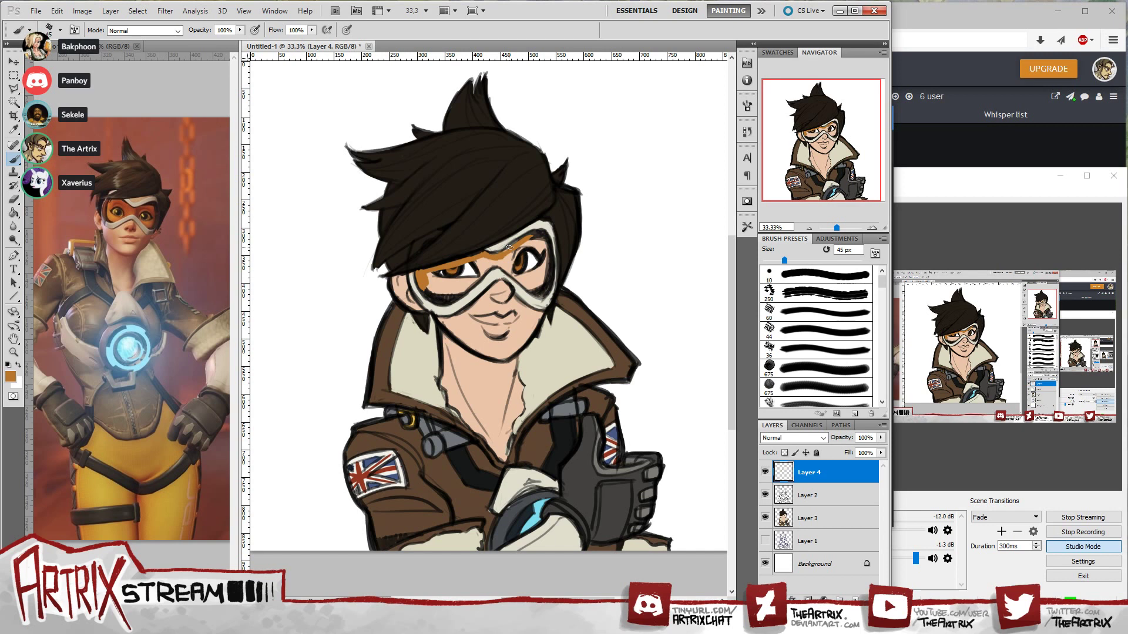
key(bracketright)
drag(529, 236, 545, 266)
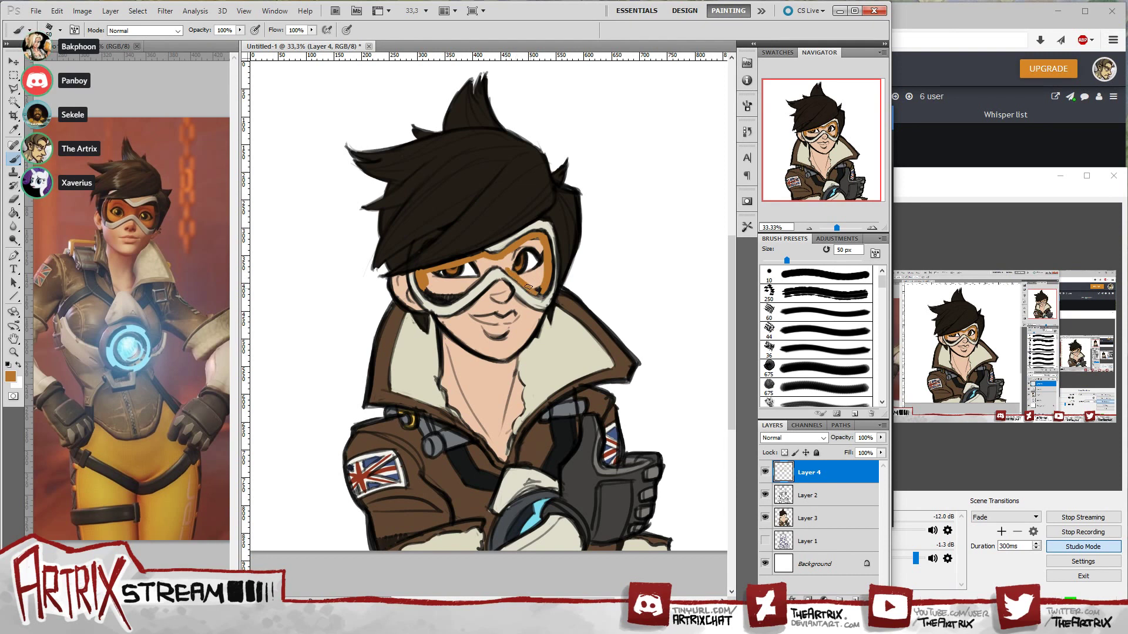
- Fill the interiors of both goggle lenses with solid orange, covering the eyes
mouse_move(540, 289)
mouse_down()
mouse_move(537, 266)
mouse_move(514, 249)
mouse_move(510, 267)
mouse_move(516, 252)
mouse_move(540, 265)
mouse_up()
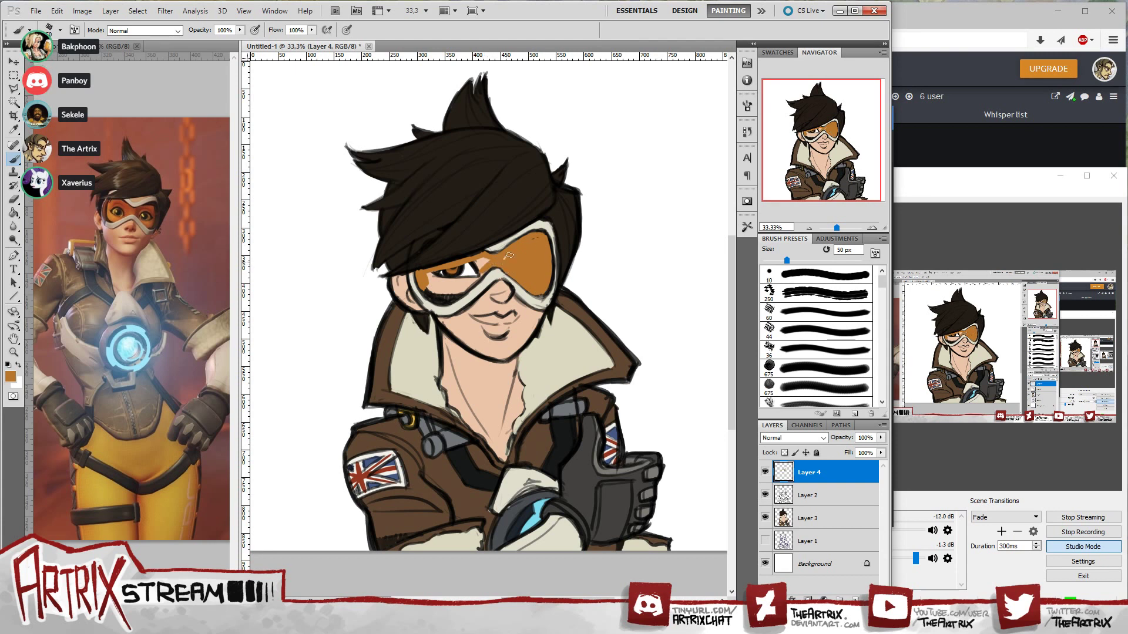
mouse_move(429, 277)
mouse_down()
mouse_move(453, 270)
mouse_move(439, 276)
mouse_move(457, 277)
mouse_move(448, 295)
mouse_move(475, 265)
mouse_move(462, 289)
mouse_move(509, 259)
mouse_move(470, 268)
mouse_up()
key(ctrl+z)
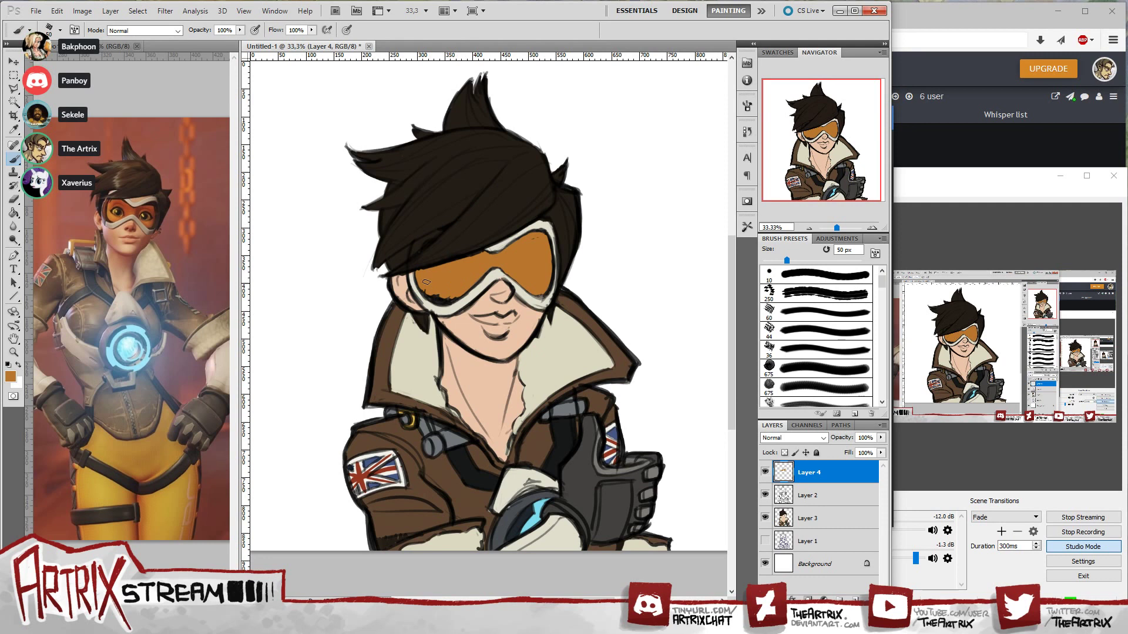
mouse_move(424, 289)
mouse_down()
mouse_move(439, 297)
mouse_move(434, 290)
mouse_up()
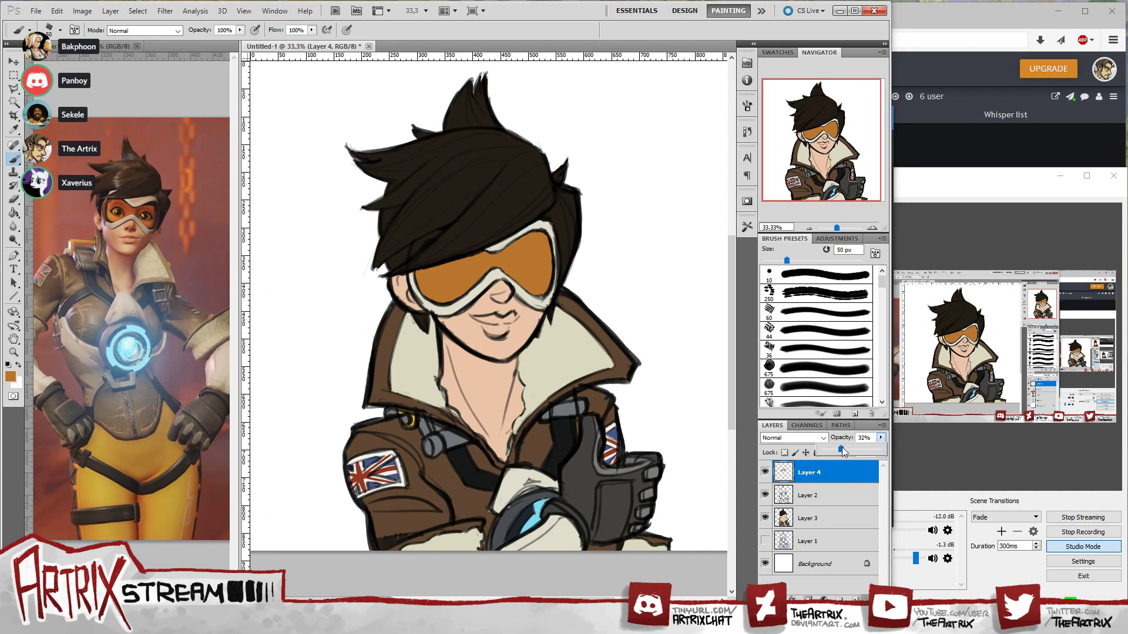
- Try the Overlay, Multiply, Screen, Darken and Vivid Light blend modes on Layer 4, returning it to Normal at 100% opacity
drag(842, 447, 879, 449)
click(799, 438)
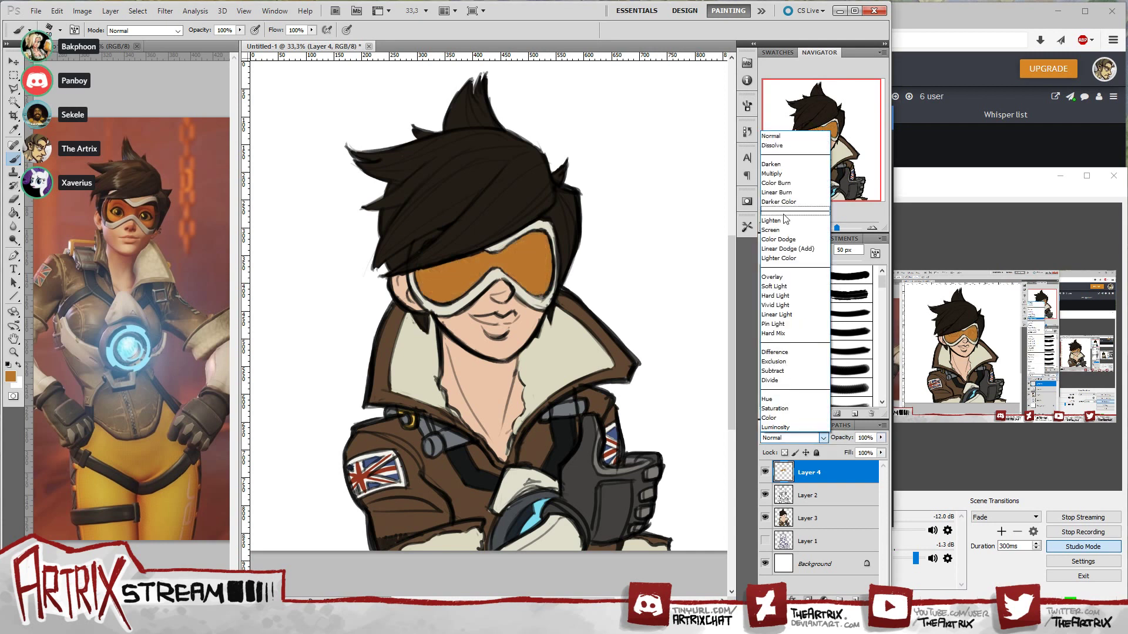
click(772, 276)
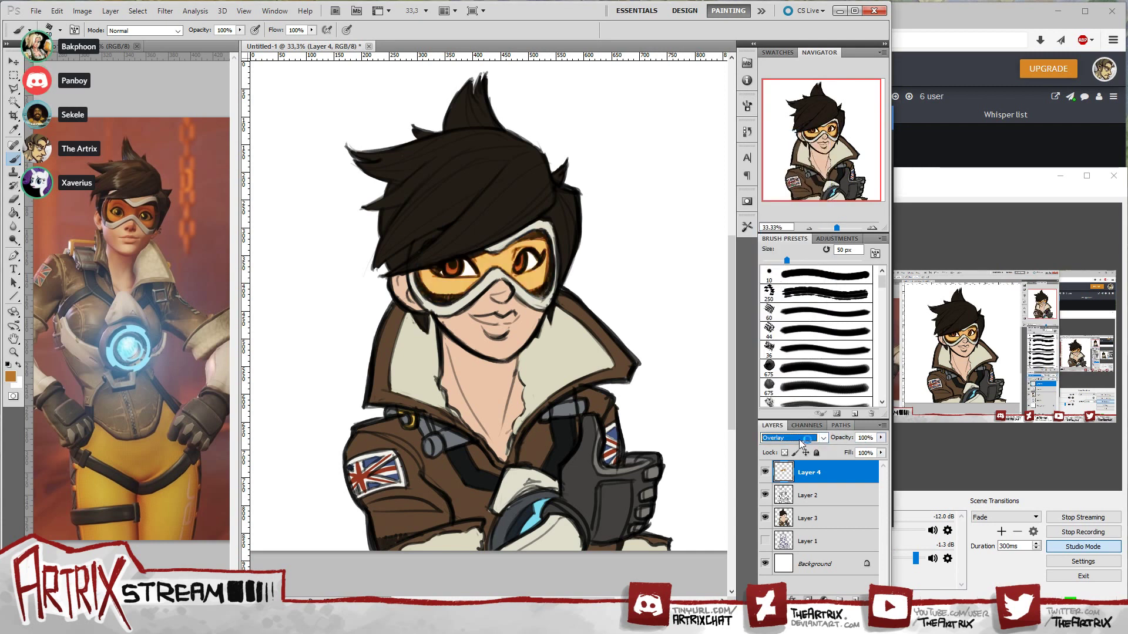
click(823, 439)
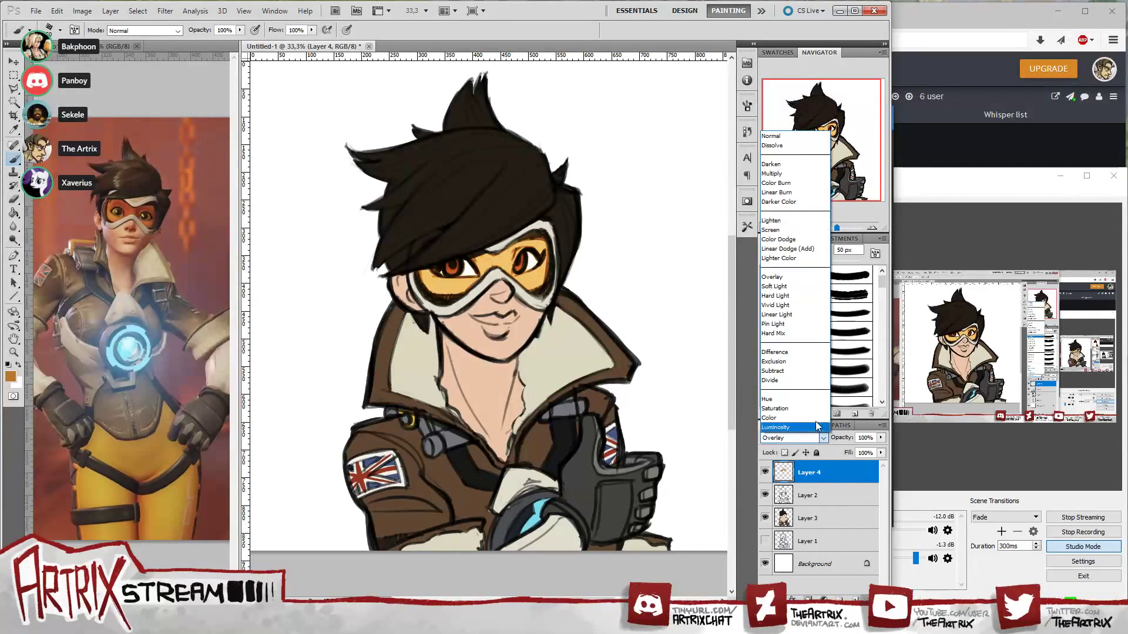
click(788, 178)
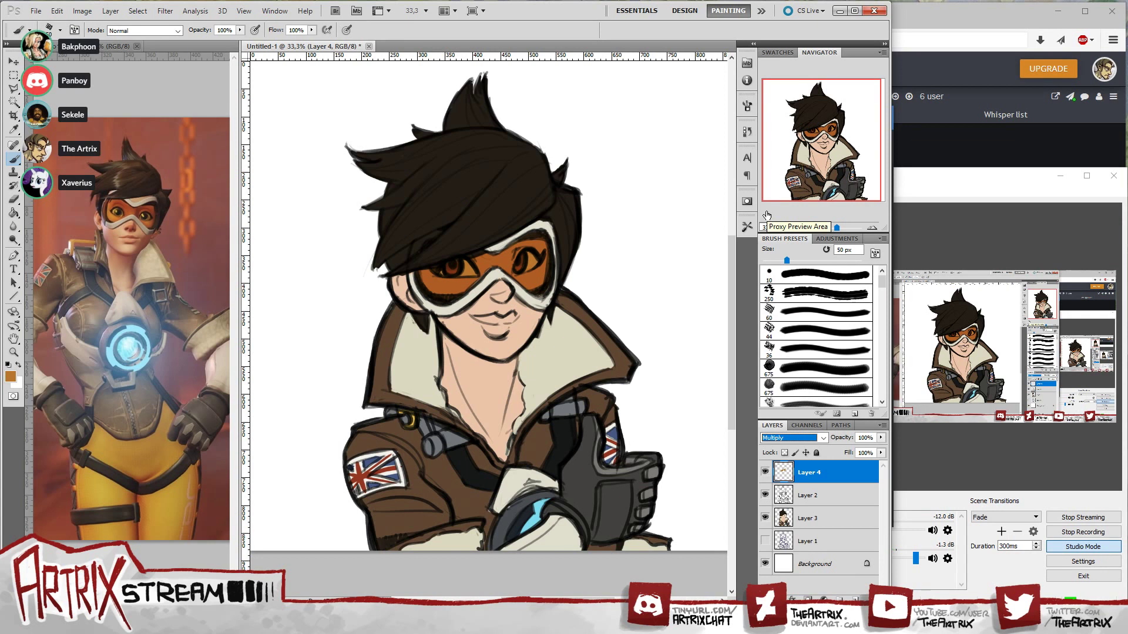
click(822, 438)
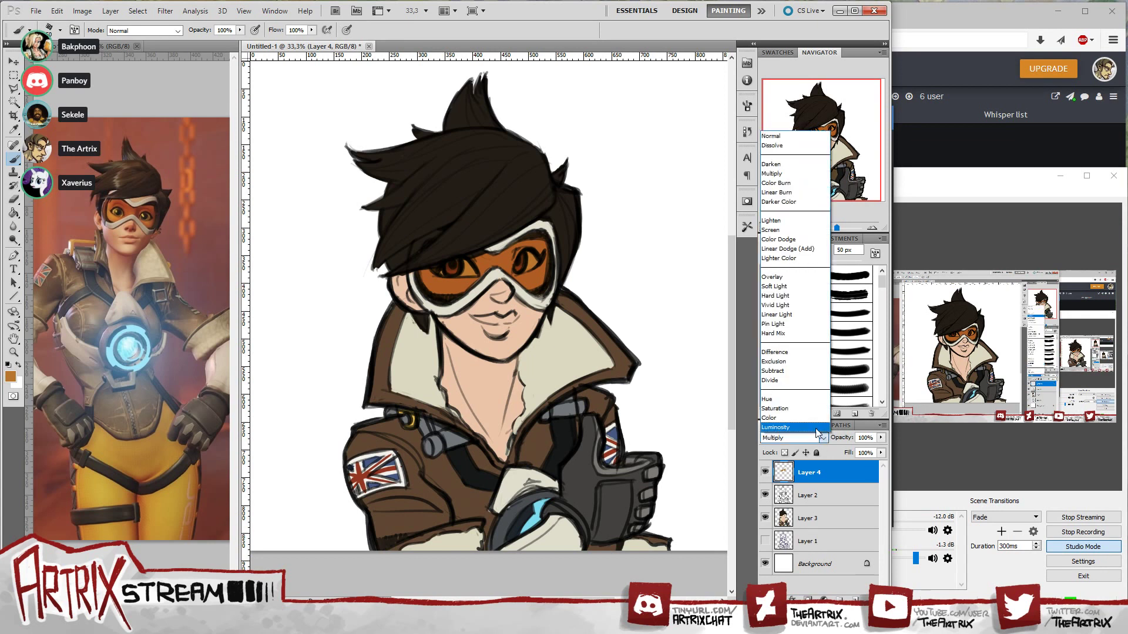
click(786, 231)
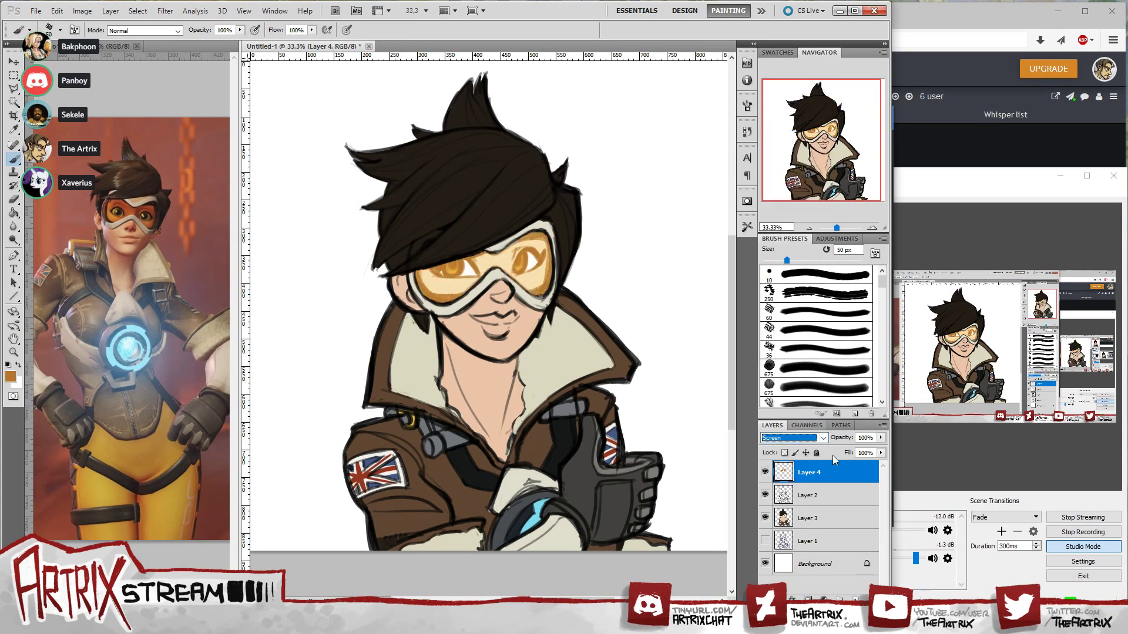
click(822, 438)
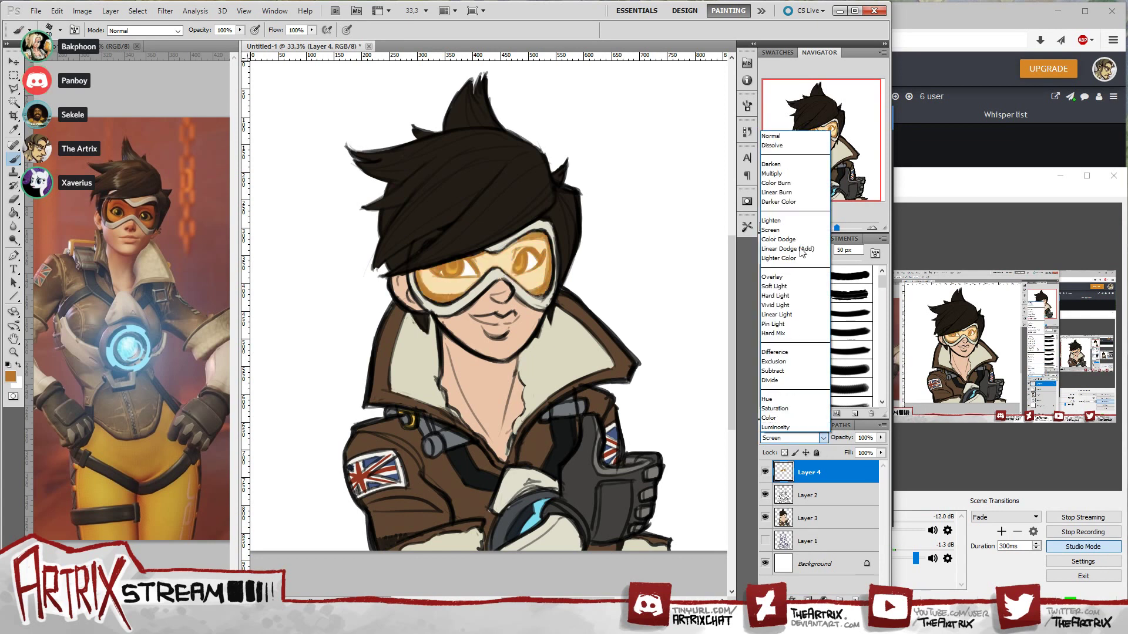
click(792, 167)
click(825, 436)
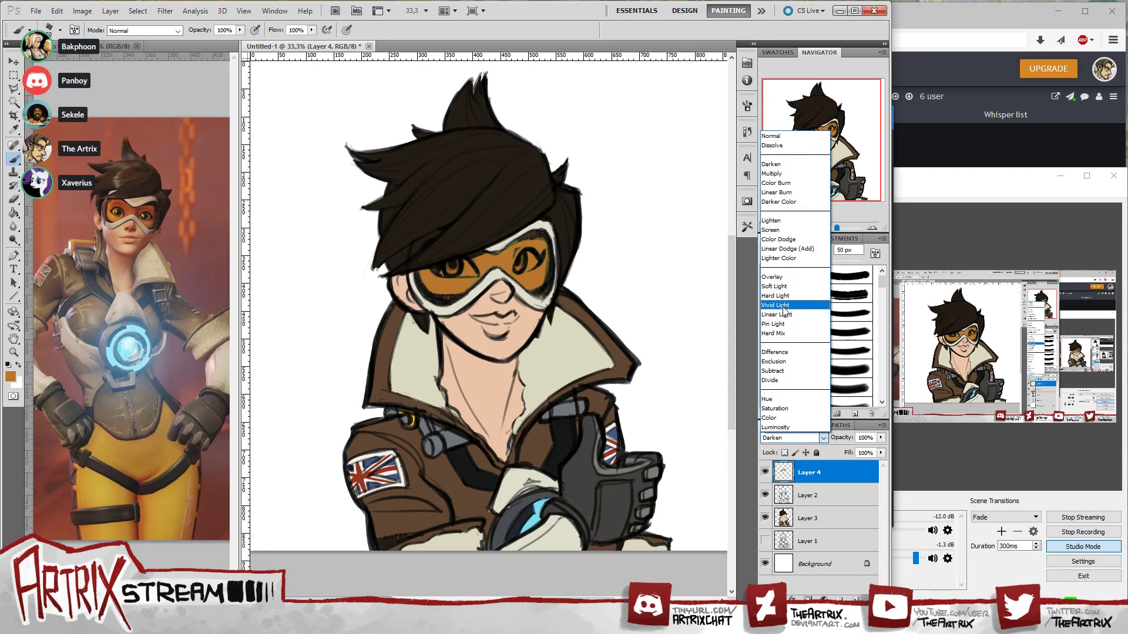
click(782, 306)
click(826, 439)
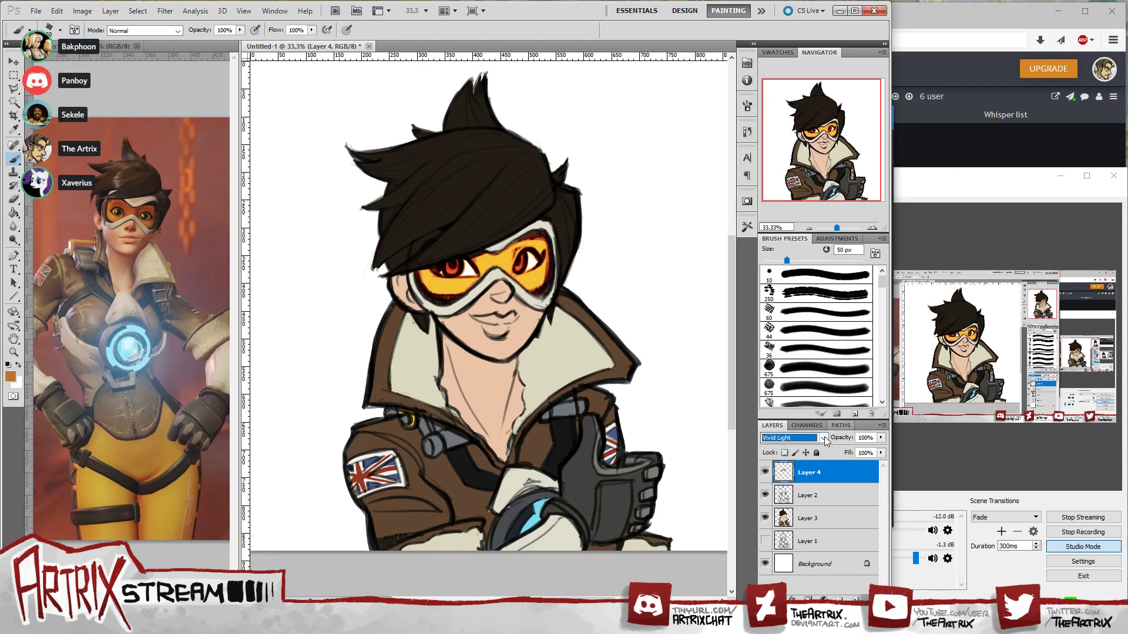
click(825, 438)
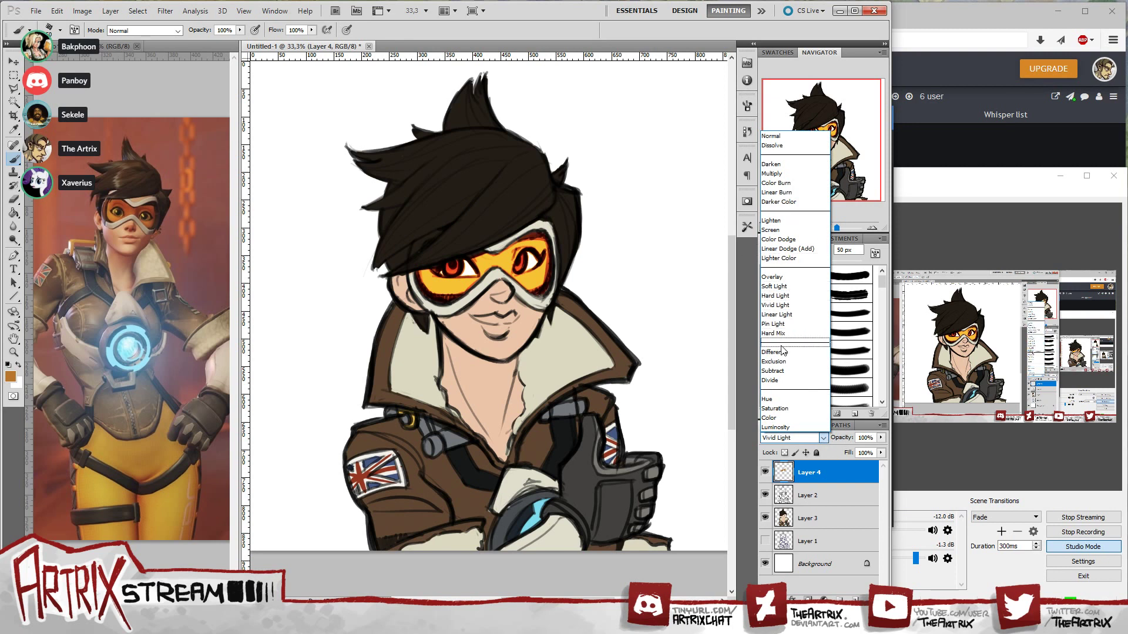
click(785, 138)
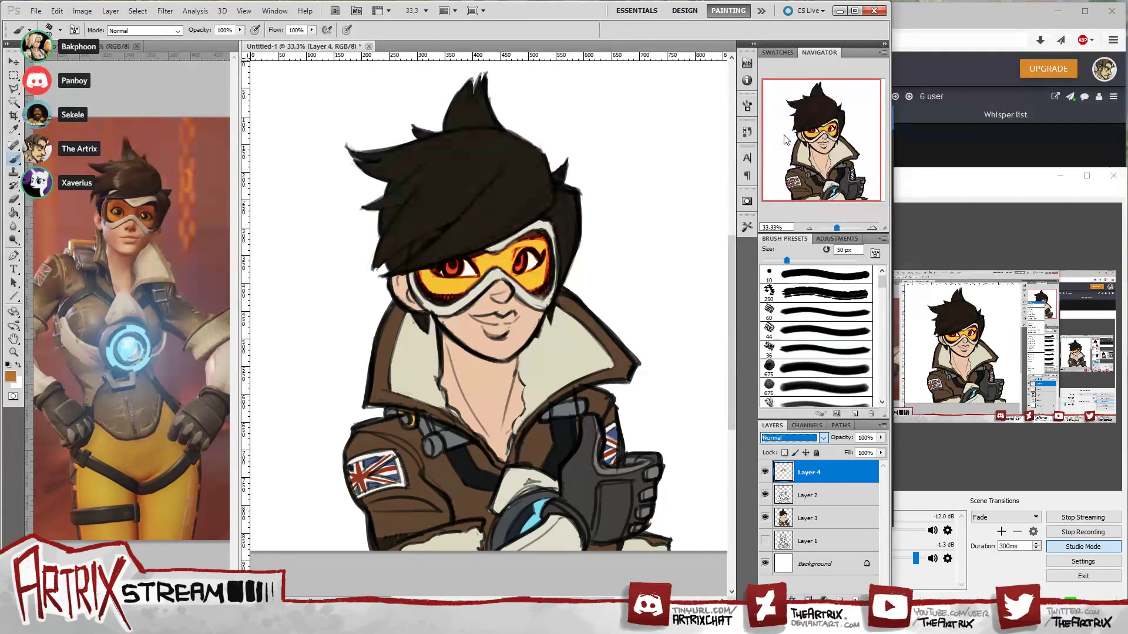
- Set Layer 4's opacity to 41% and lock its transparent pixels
click(880, 438)
drag(883, 449, 847, 450)
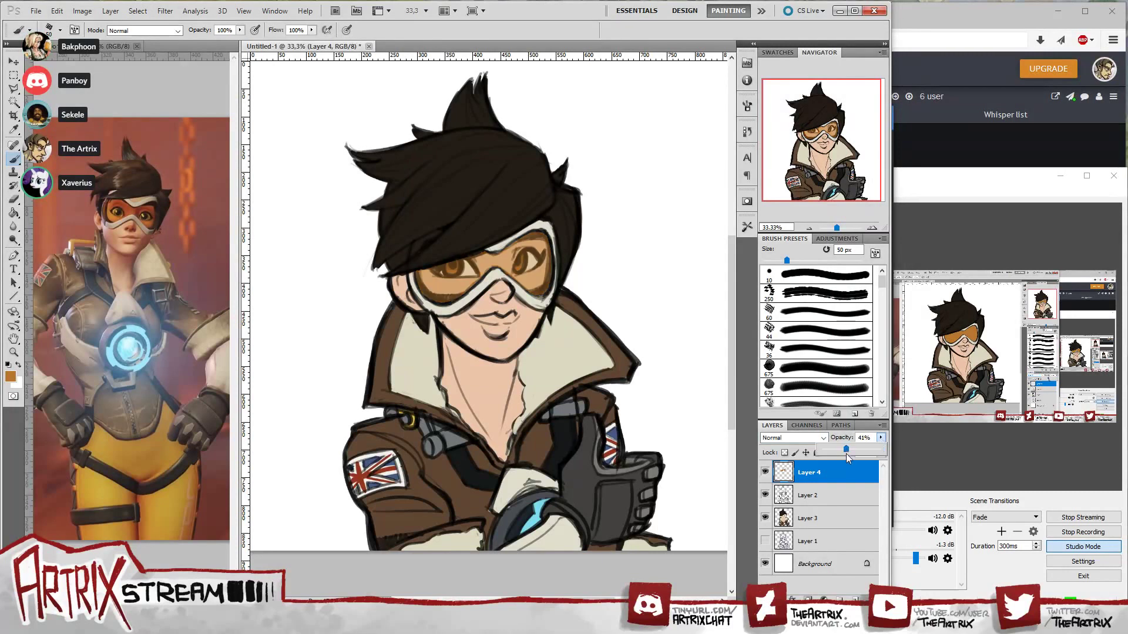
click(823, 477)
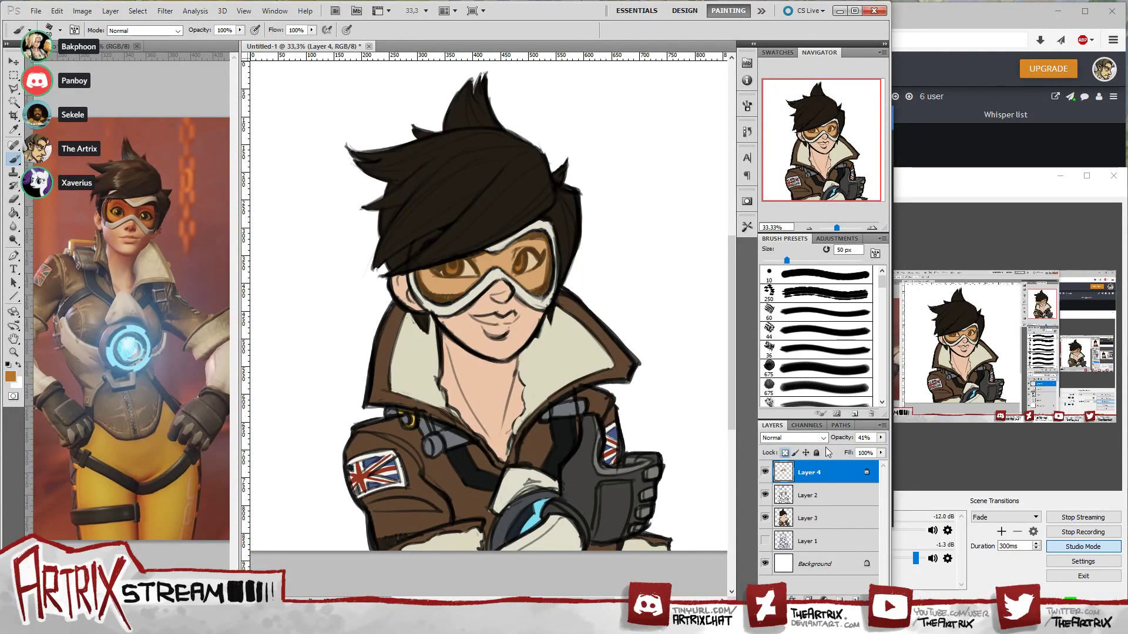
- Pick a golden yellow foreground colour and paint over the lower part of both goggle lenses with a 175 px brush
click(9, 379)
click(489, 505)
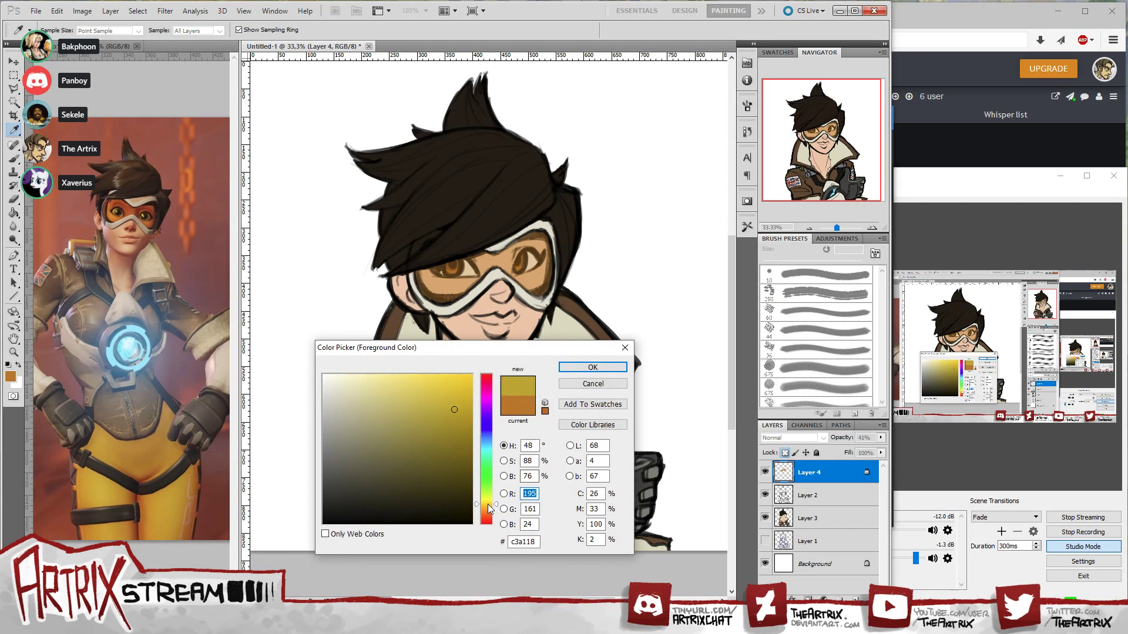
drag(463, 434, 453, 383)
click(609, 366)
key(b)
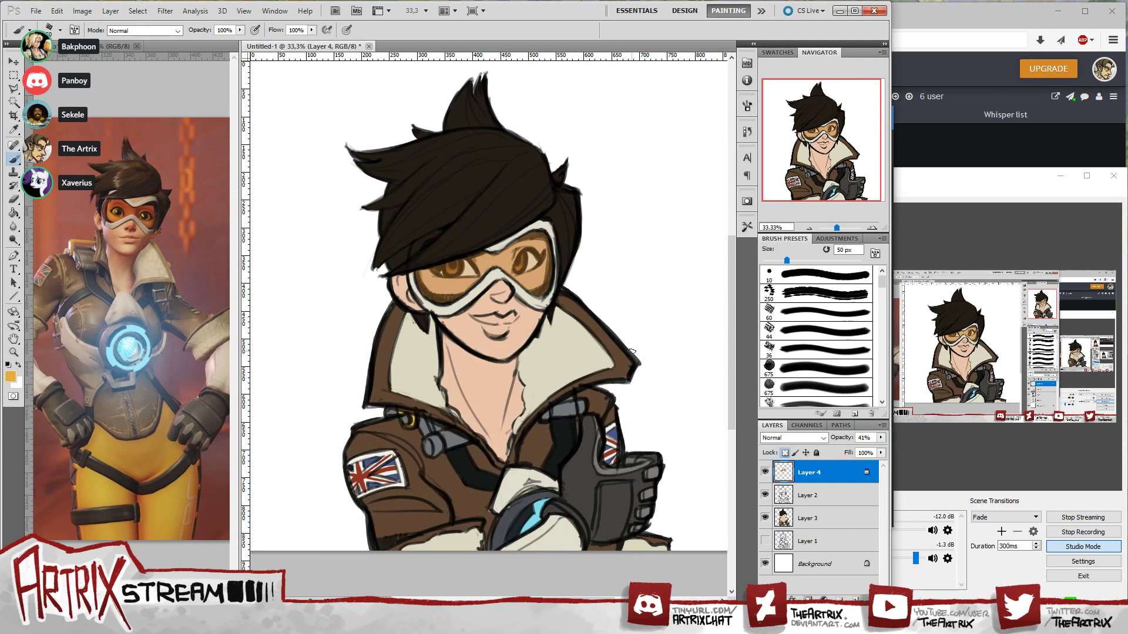
key(bracketright)
key(bracketright)
key(bracketright)
key(bracketright)
mouse_move(469, 280)
mouse_down()
mouse_move(446, 289)
mouse_move(482, 285)
mouse_up()
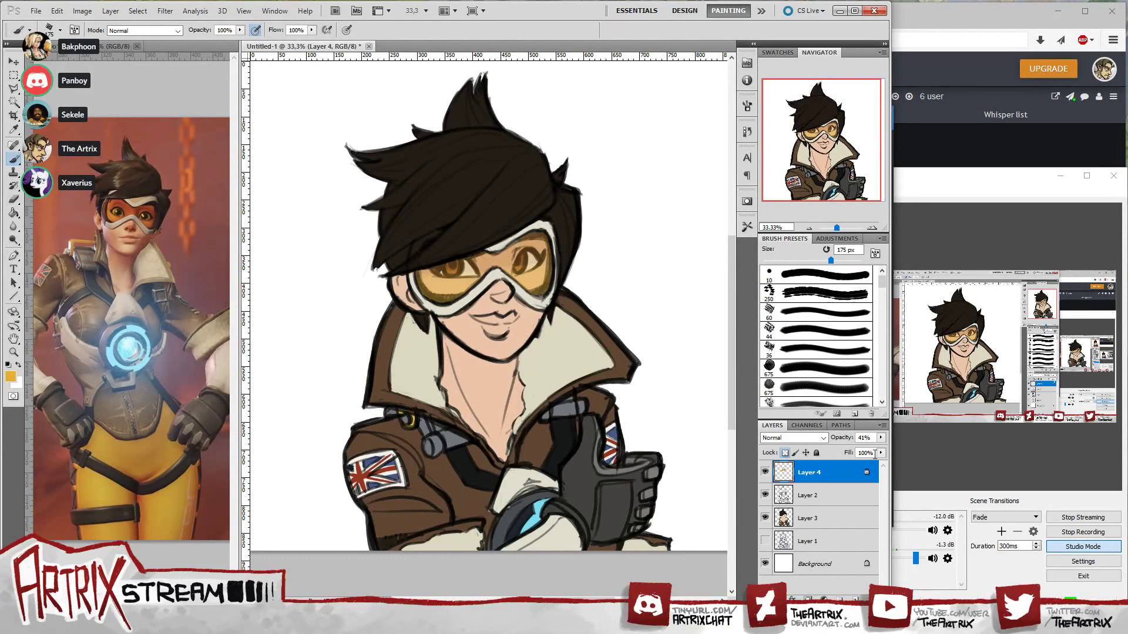
- Toggle the visibility of the line art and lens layers to compare the artwork with and without them
click(765, 495)
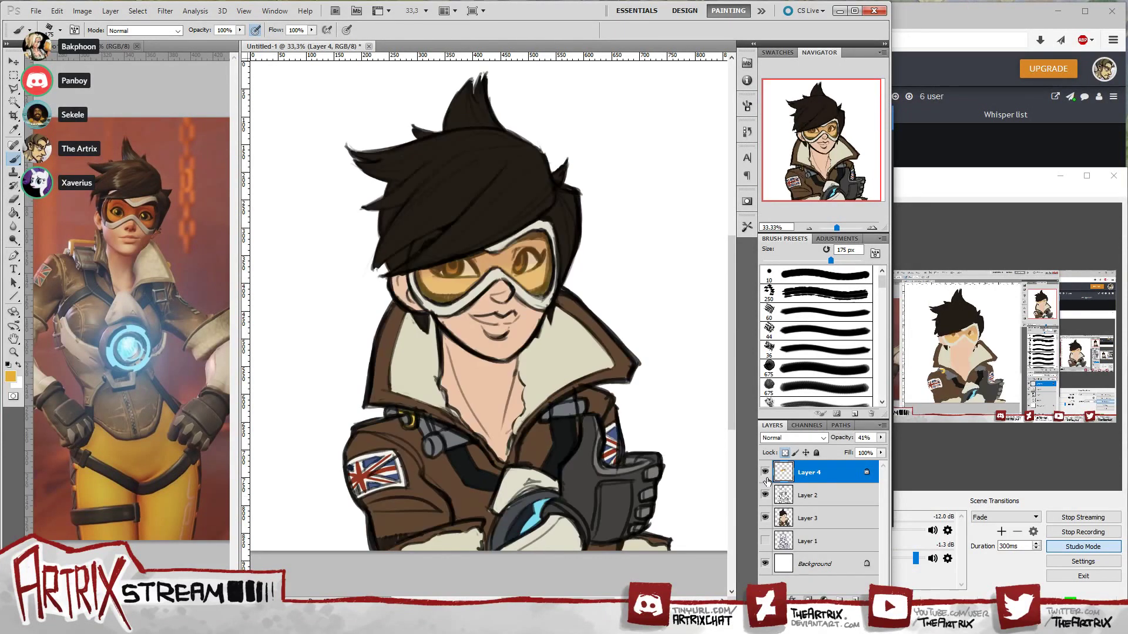
click(764, 473)
click(764, 472)
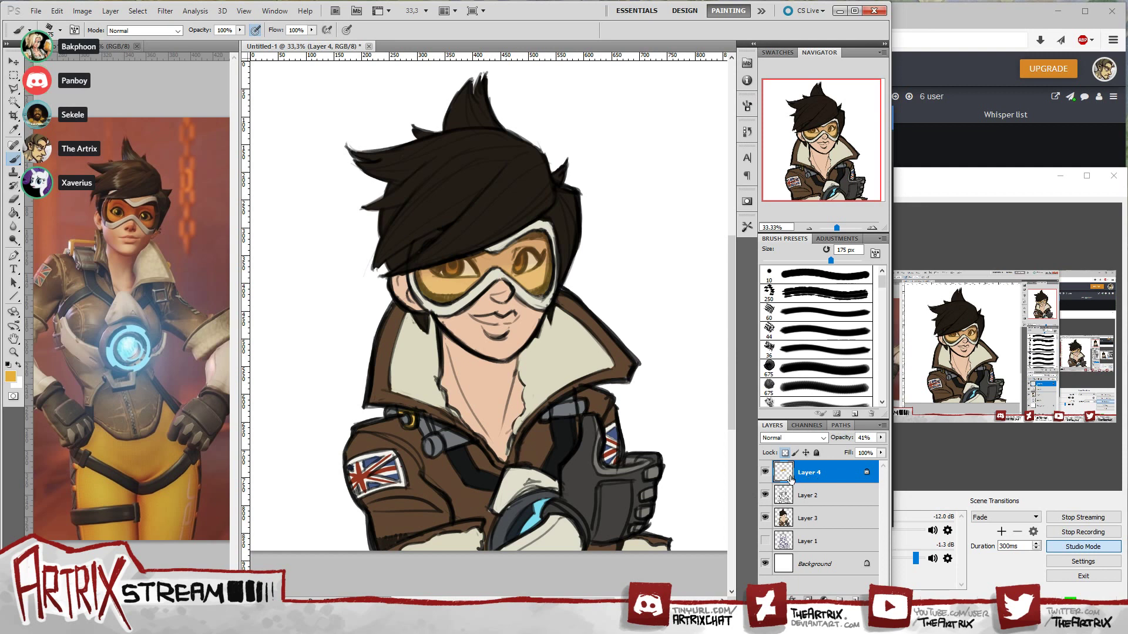
- Add a new layer above the flat colour layer and set the foreground to a darker skin shadow tone, #cf8659
click(811, 518)
click(854, 599)
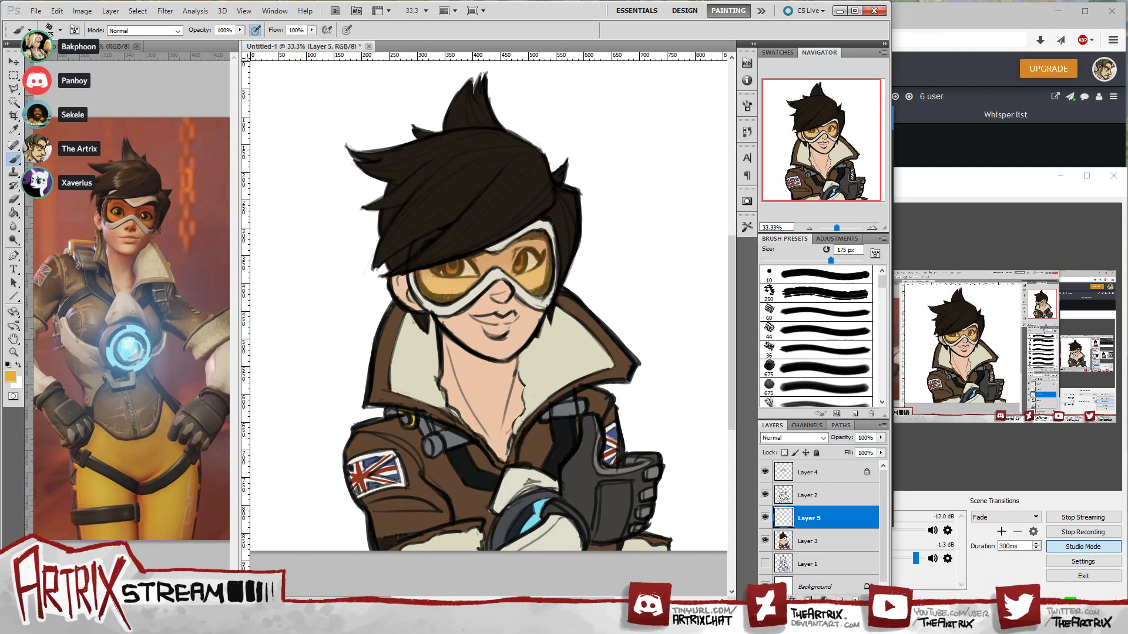
alt+click(481, 385)
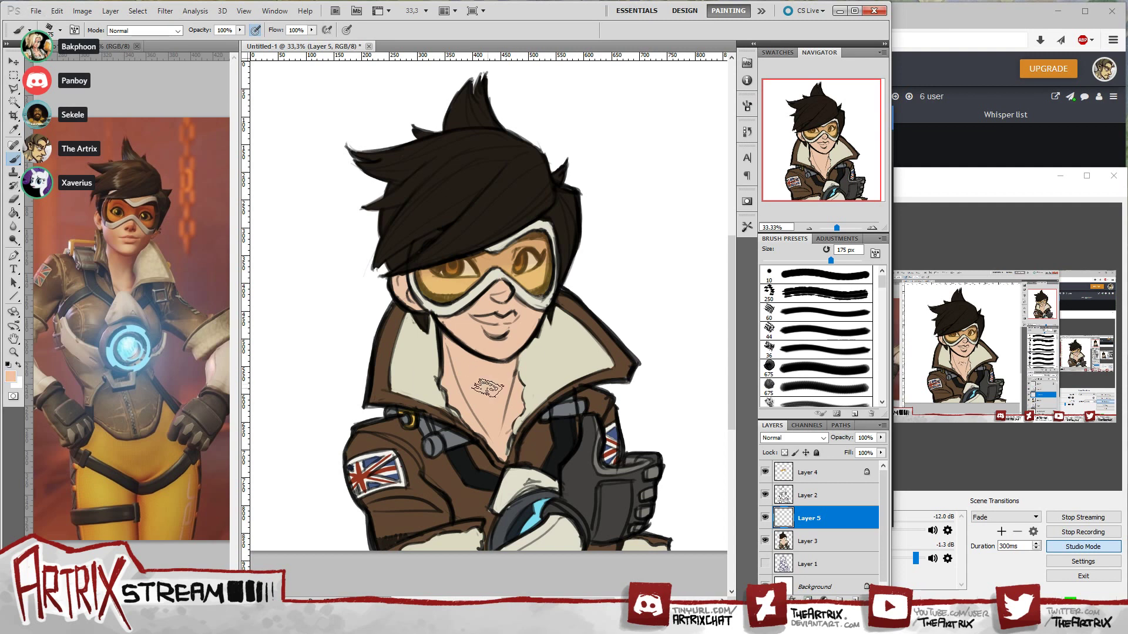
click(11, 377)
click(413, 407)
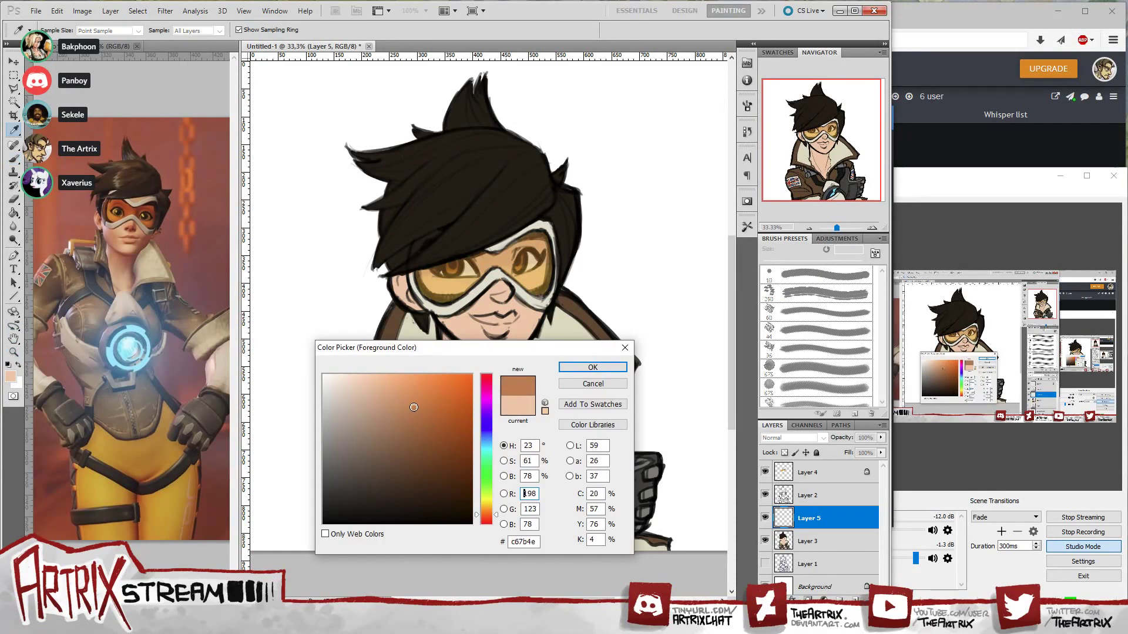
drag(414, 407, 408, 402)
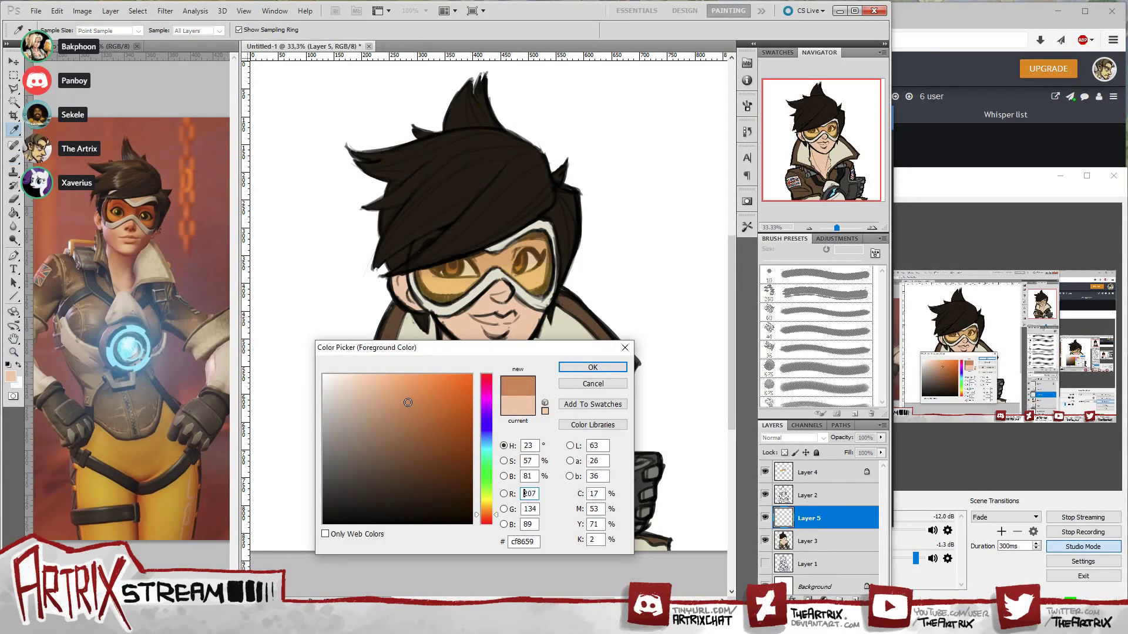
click(567, 370)
key(b)
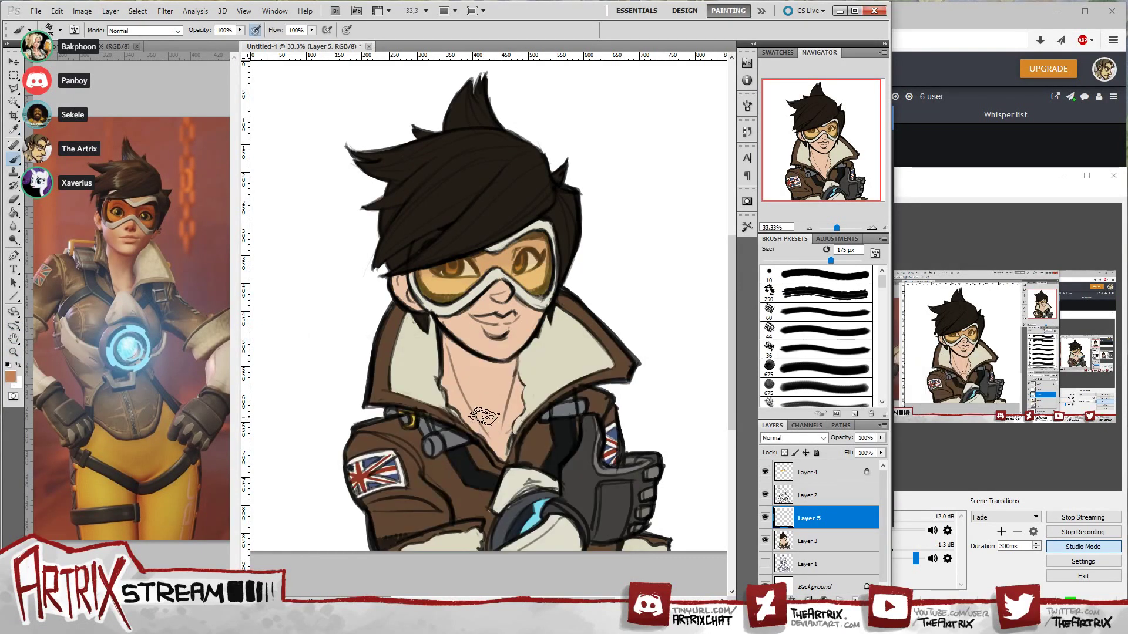
- Replace the 175 px brush with the textured 60 px preset and enlarge it to 125 px
drag(489, 387, 493, 406)
key(ctrl+z)
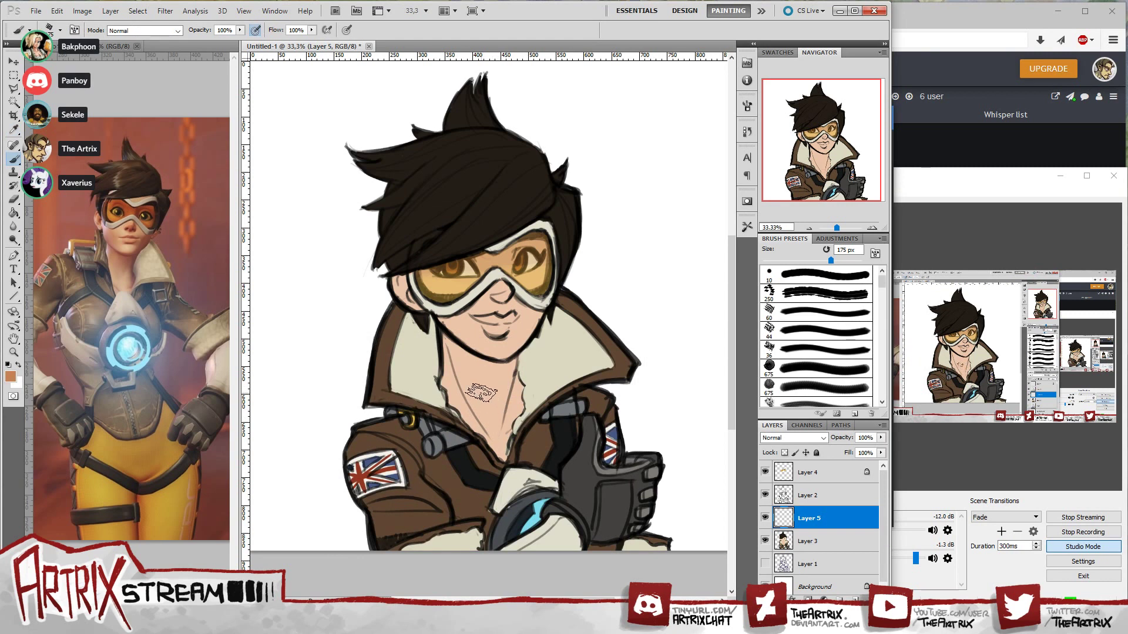
click(778, 317)
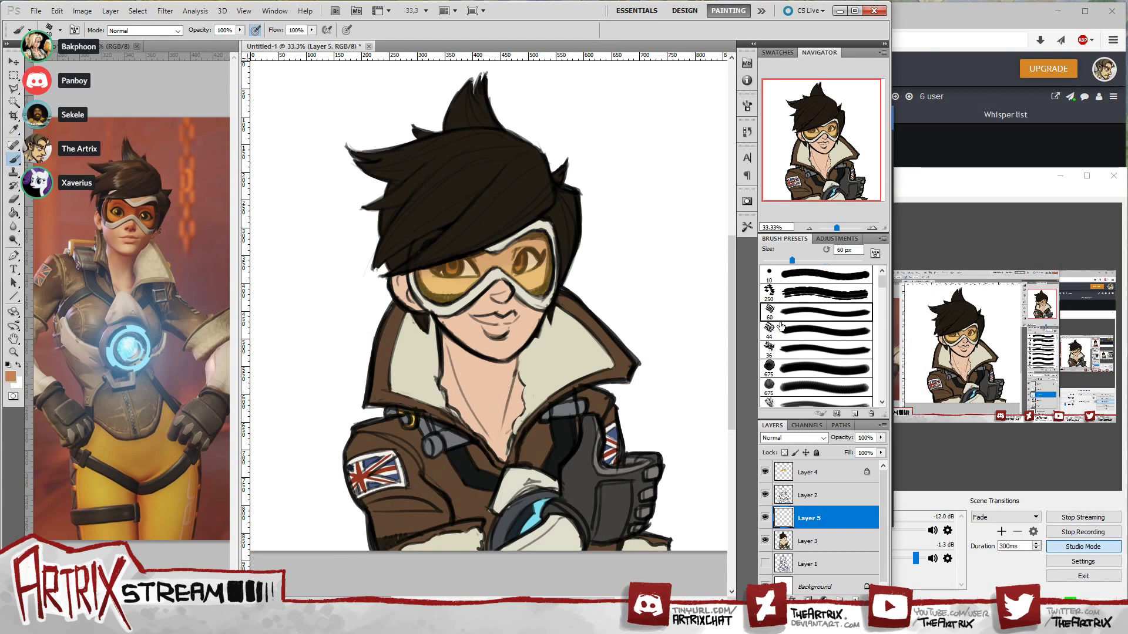
key(bracketright)
key(bracketright)
key(bracketright)
key(bracketright)
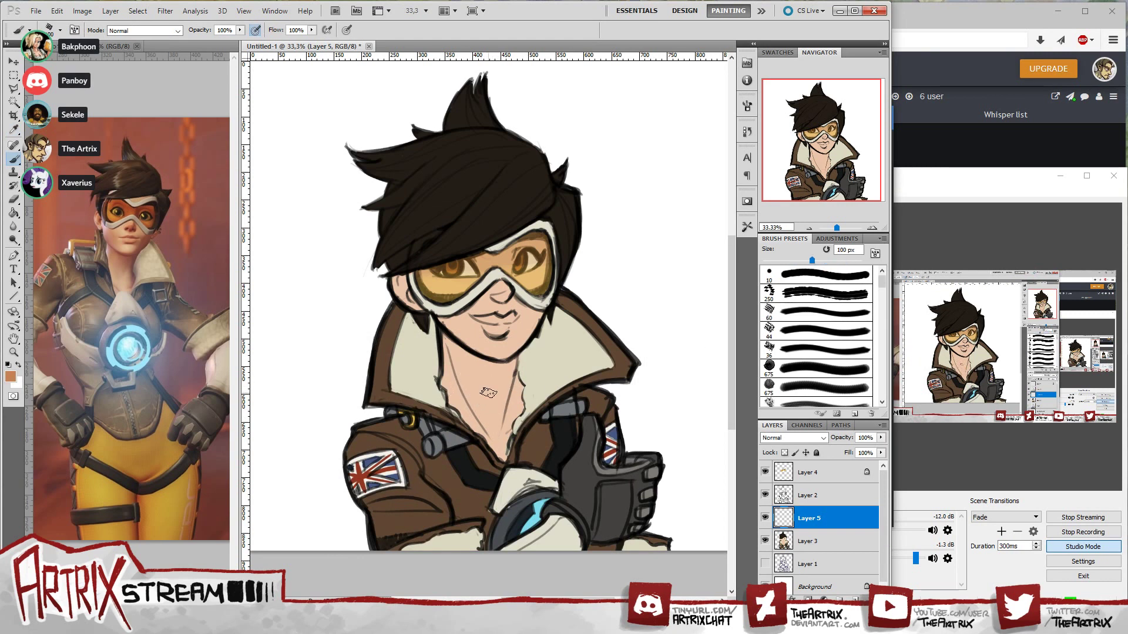
click(810, 329)
key(bracketright)
key(bracketright)
key(bracketright)
key(bracketright)
key(bracketright)
key(bracketright)
key(bracketright)
- Shade the neck under the chin and along its collar edge with the skin shadow tone, undoing unwanted strokes
drag(846, 175, 822, 177)
mouse_move(449, 345)
mouse_down()
mouse_move(509, 387)
mouse_move(465, 349)
mouse_move(504, 377)
mouse_up()
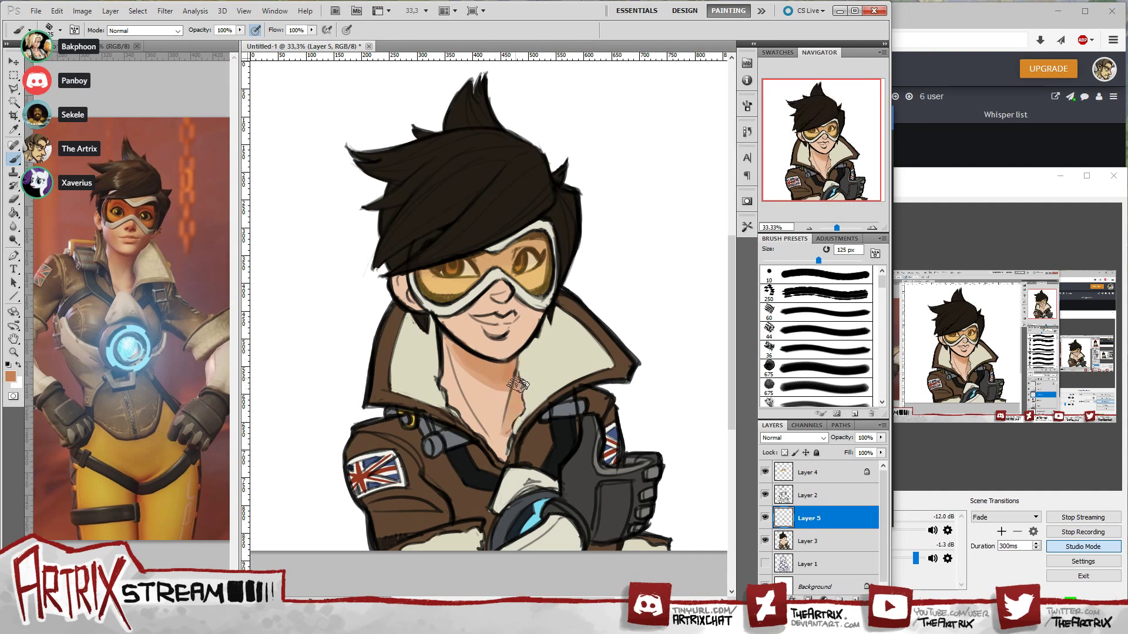
drag(518, 385, 508, 422)
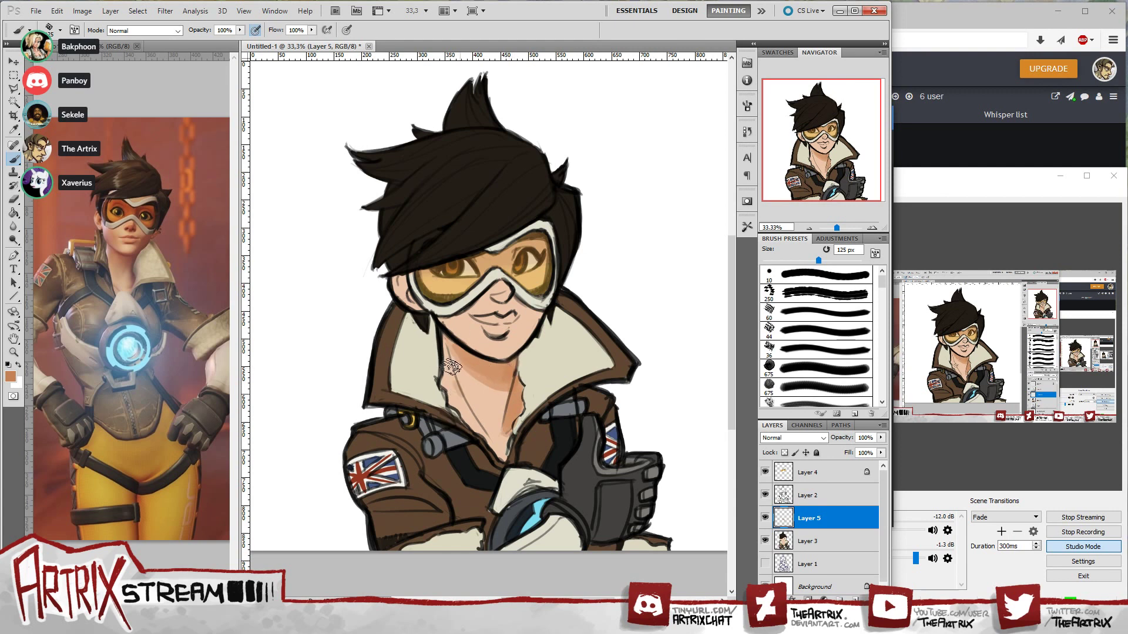
drag(448, 360, 463, 402)
key(ctrl+z)
mouse_move(447, 344)
mouse_down()
mouse_move(448, 360)
mouse_move(453, 350)
mouse_move(506, 397)
mouse_up()
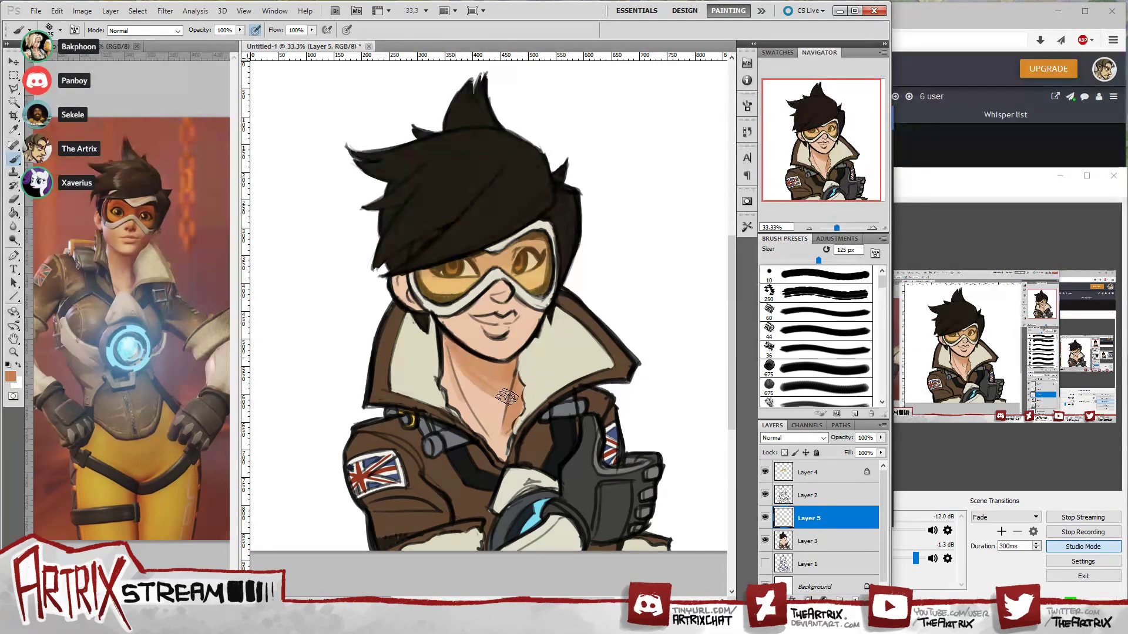
key(ctrl+z)
- Sample mid-tones from the shaded skin and blend them over the throat and the shadow beneath the jaw
alt+click(477, 380)
mouse_move(460, 354)
mouse_down()
mouse_move(510, 397)
mouse_move(470, 377)
mouse_move(503, 419)
mouse_move(503, 440)
mouse_move(501, 404)
mouse_move(495, 441)
mouse_up()
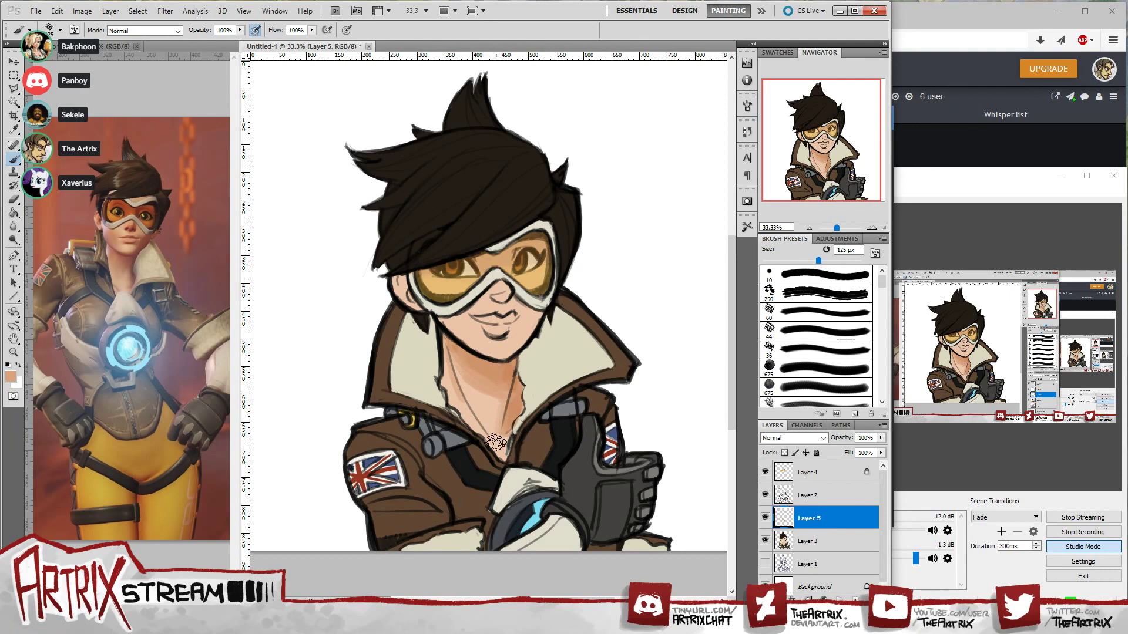
alt+click(506, 372)
drag(454, 344, 507, 368)
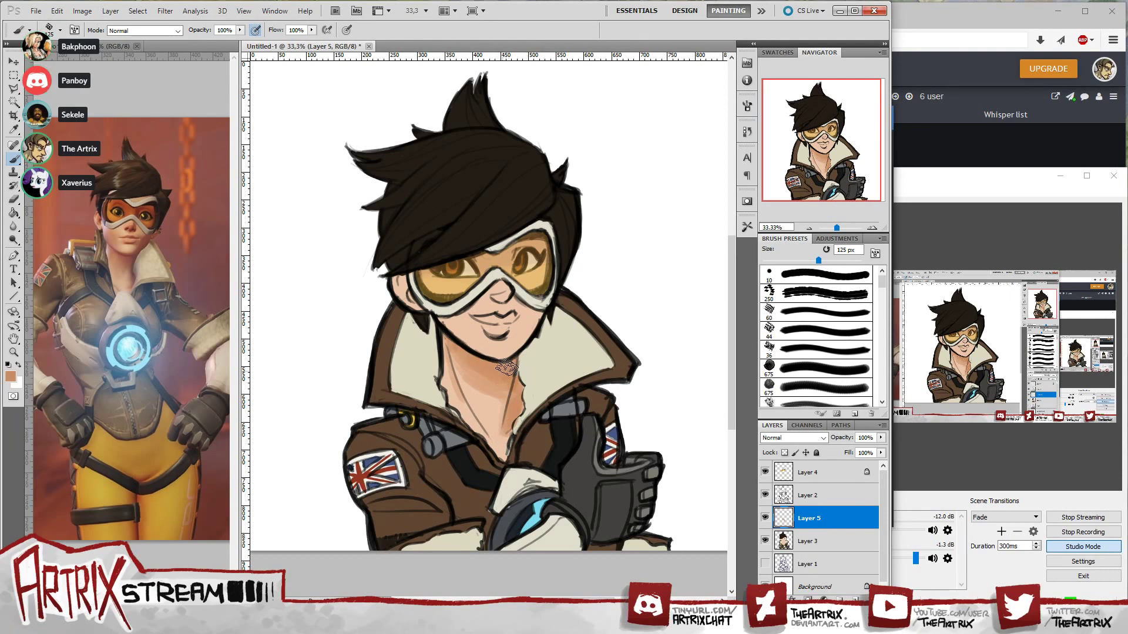
- Reduce the brush to 60 px and shade the base of the neck and the face
key(bracketright)
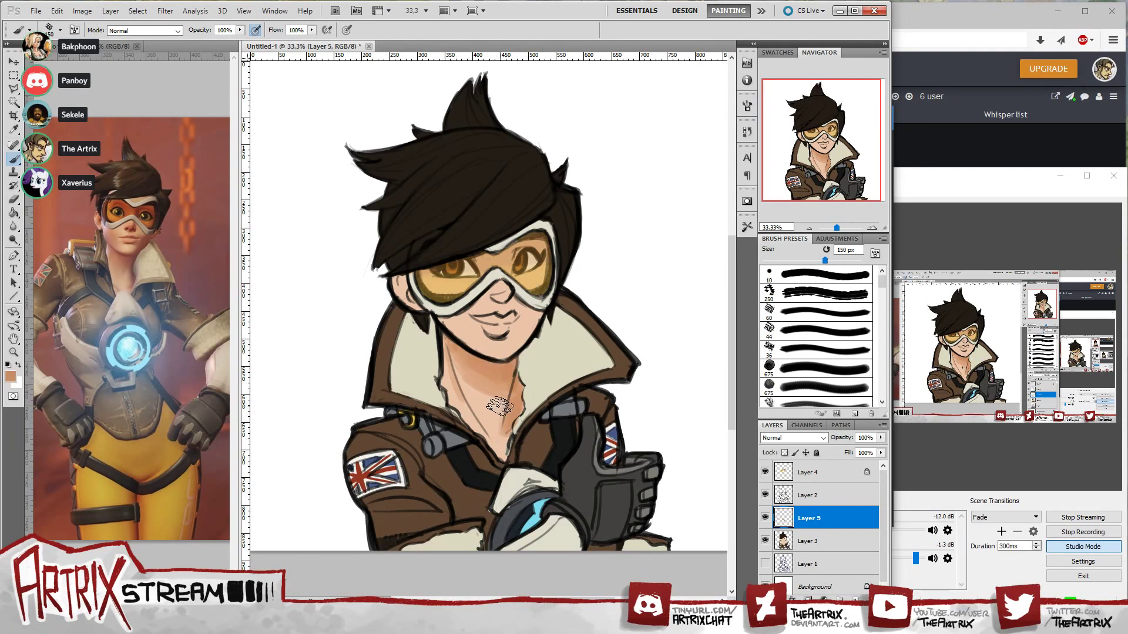
key(bracketleft)
key(bracketleft)
key(bracketleft)
key(bracketleft)
key(bracketleft)
key(bracketleft)
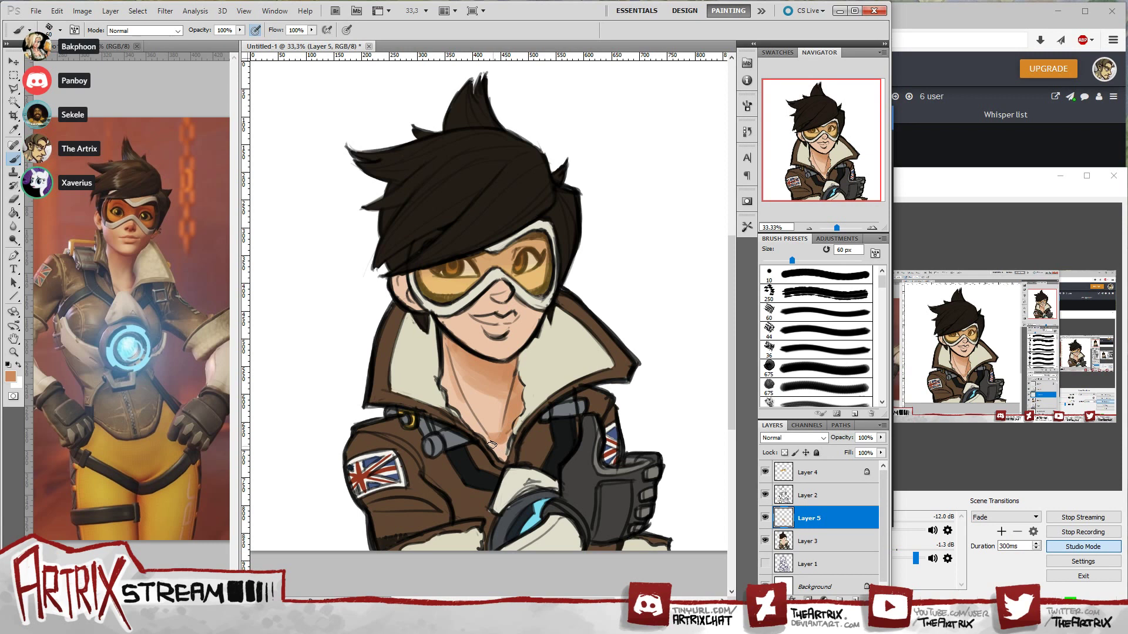
drag(497, 438, 502, 455)
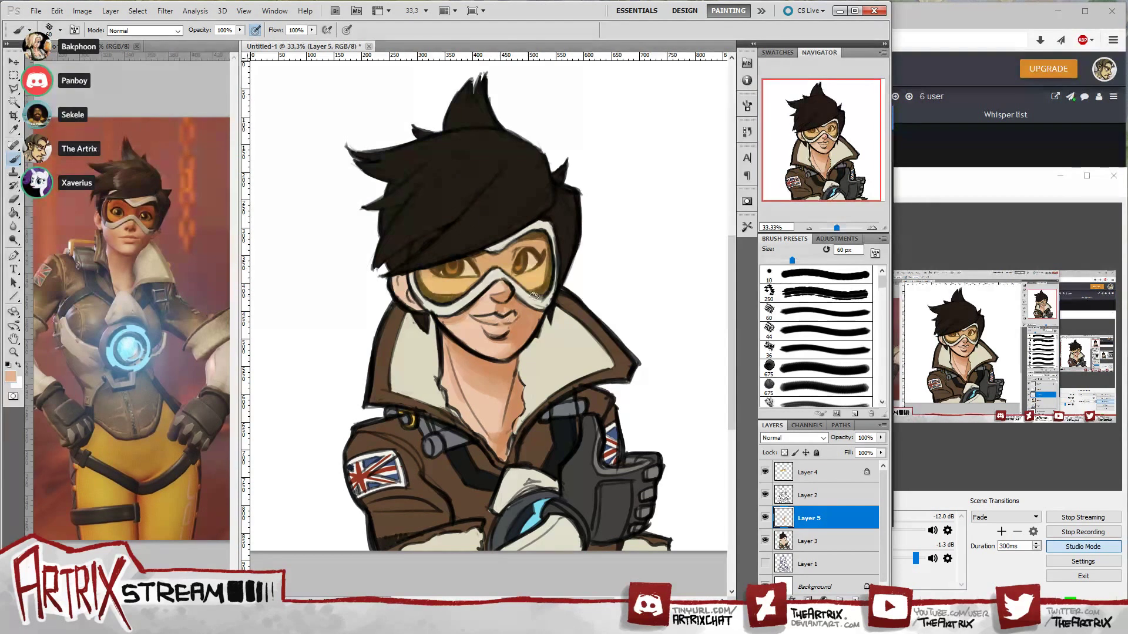
- Sample the facial shadow tone, darken it and deepen the shading on the cheek and jaw beside the collar
alt+click(509, 315)
drag(852, 172, 855, 175)
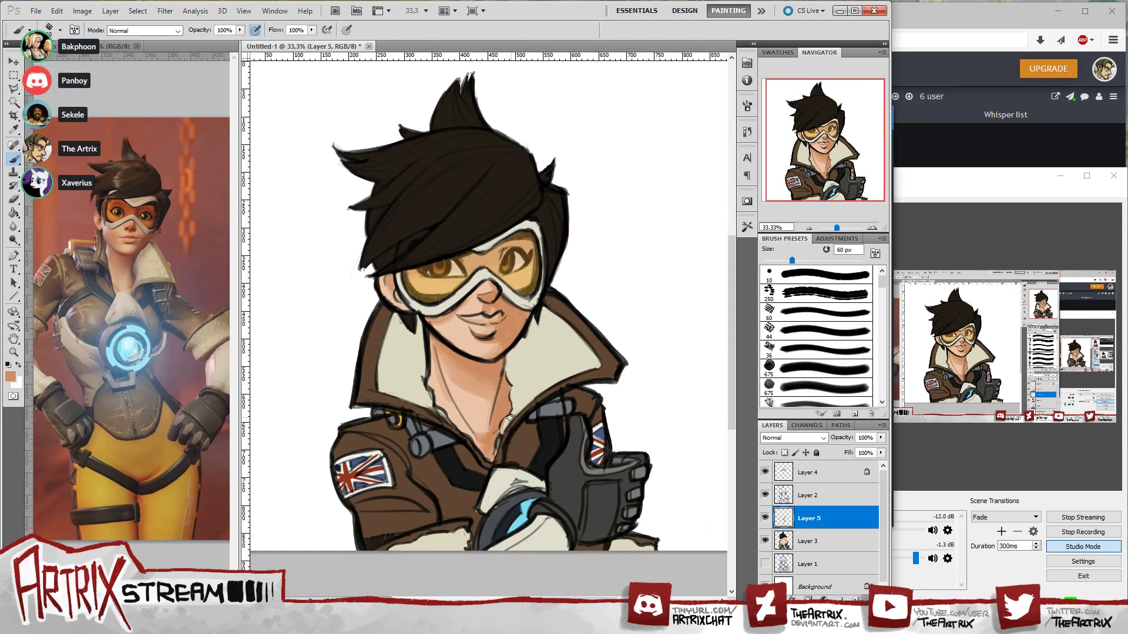
click(10, 376)
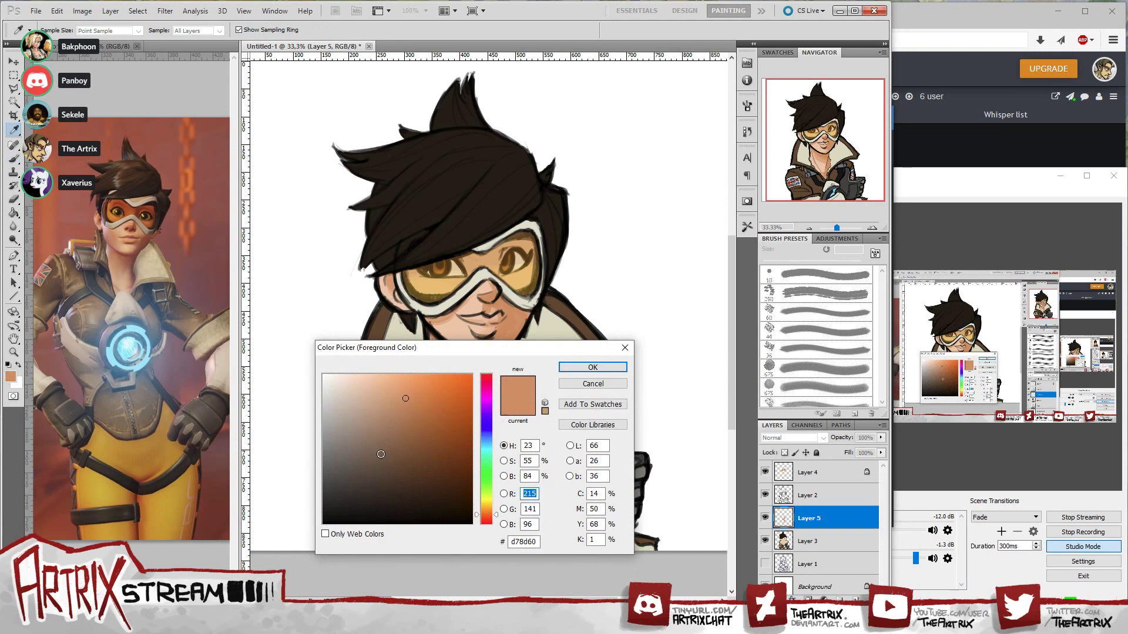
drag(417, 397, 418, 411)
click(590, 368)
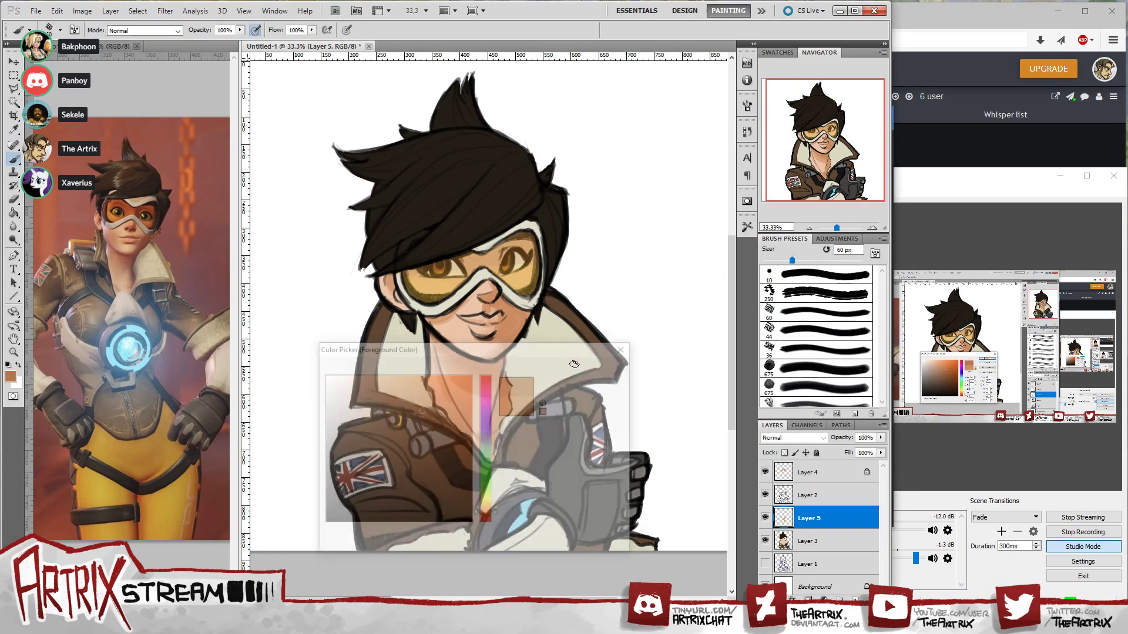
drag(517, 335, 520, 314)
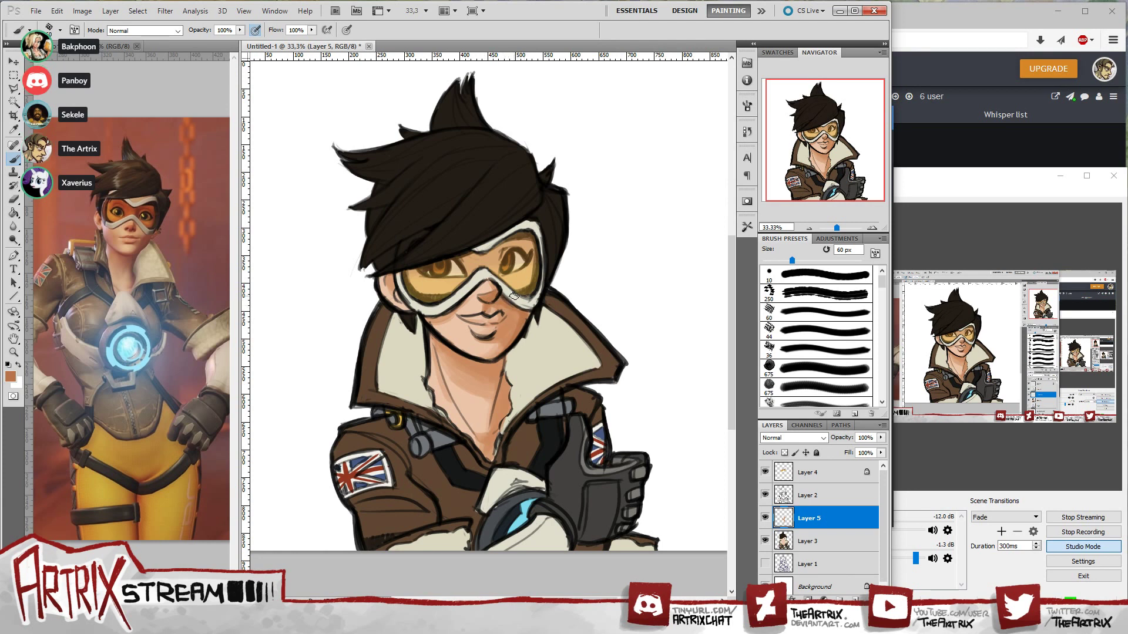
- Enlarge the brush to 100 px, pick the pinkish skin tone #eda28b and tint the lips with it
key(bracketright)
key(bracketright)
key(bracketright)
key(bracketright)
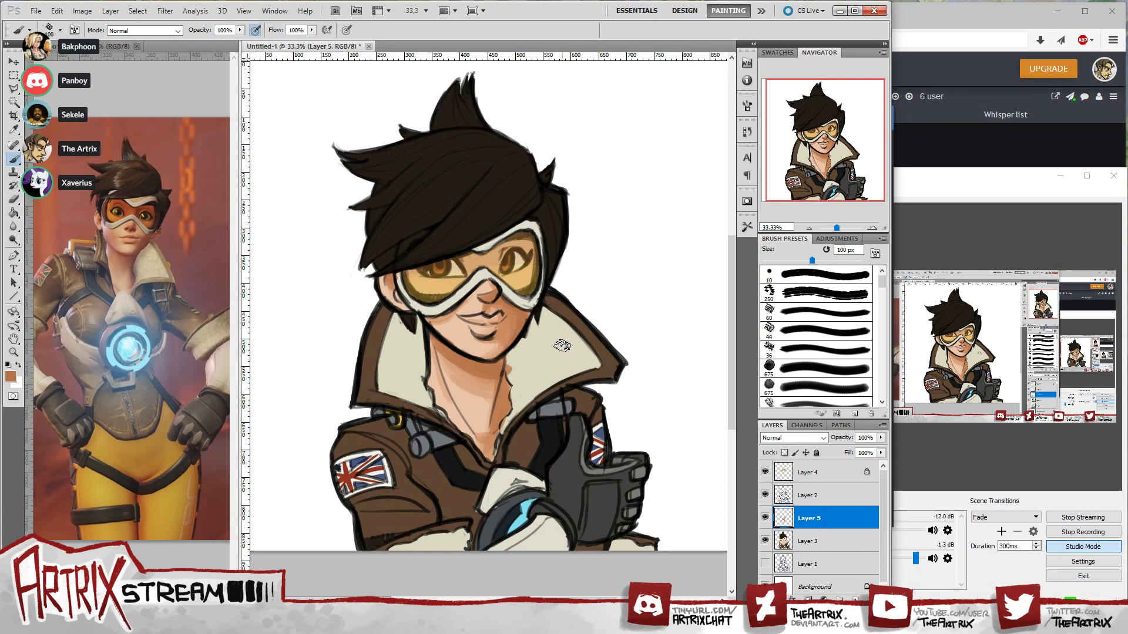
alt+click(476, 319)
click(11, 377)
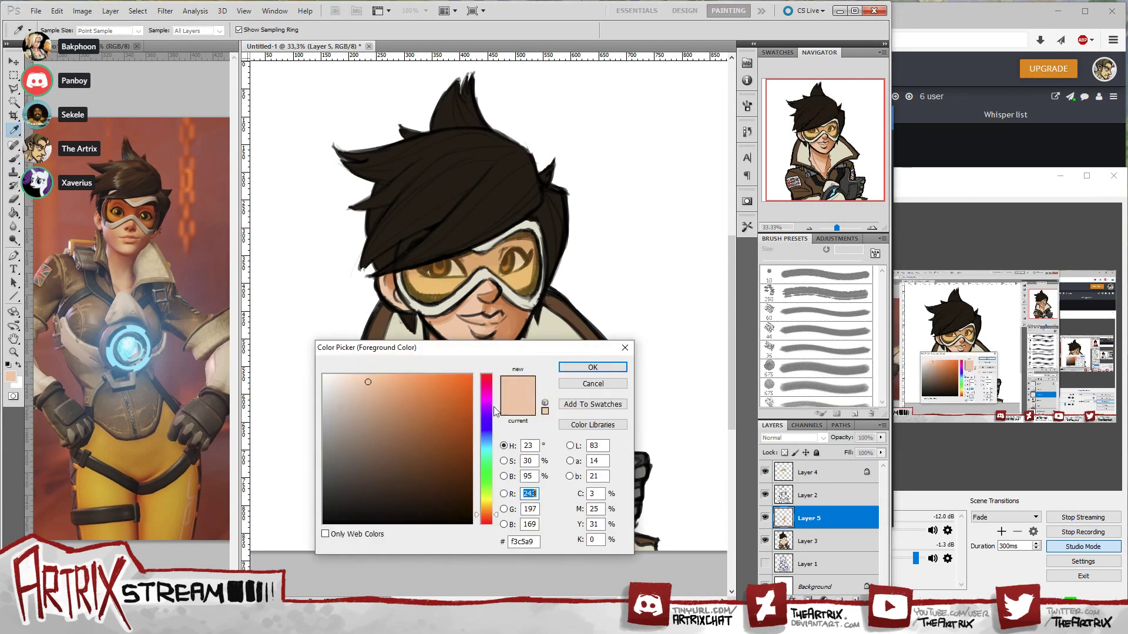
drag(485, 519, 486, 522)
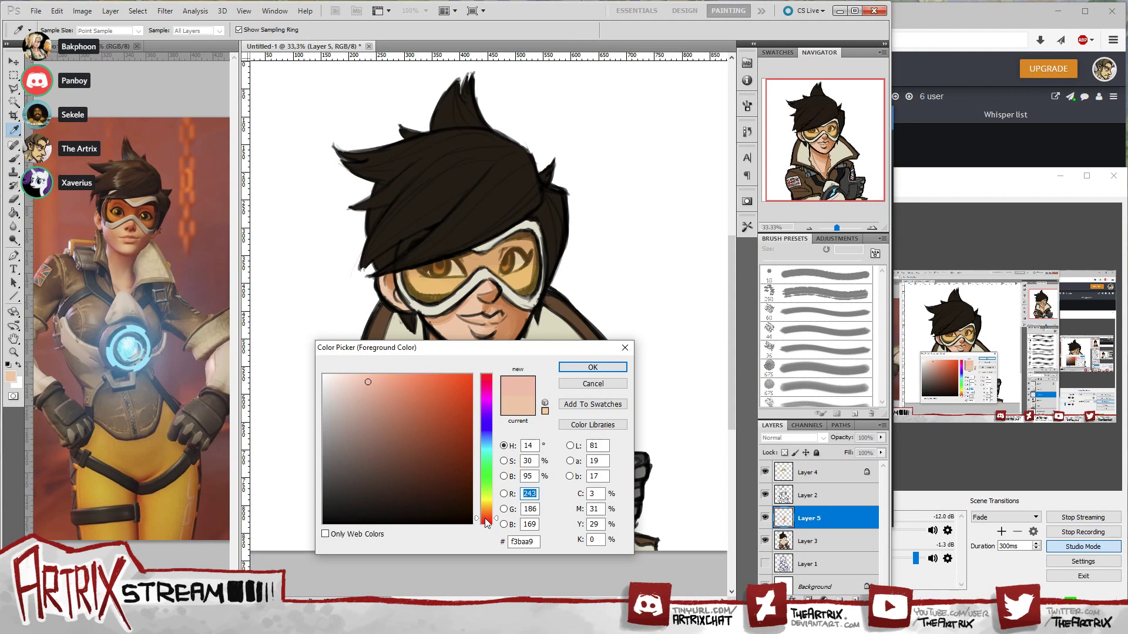
click(375, 384)
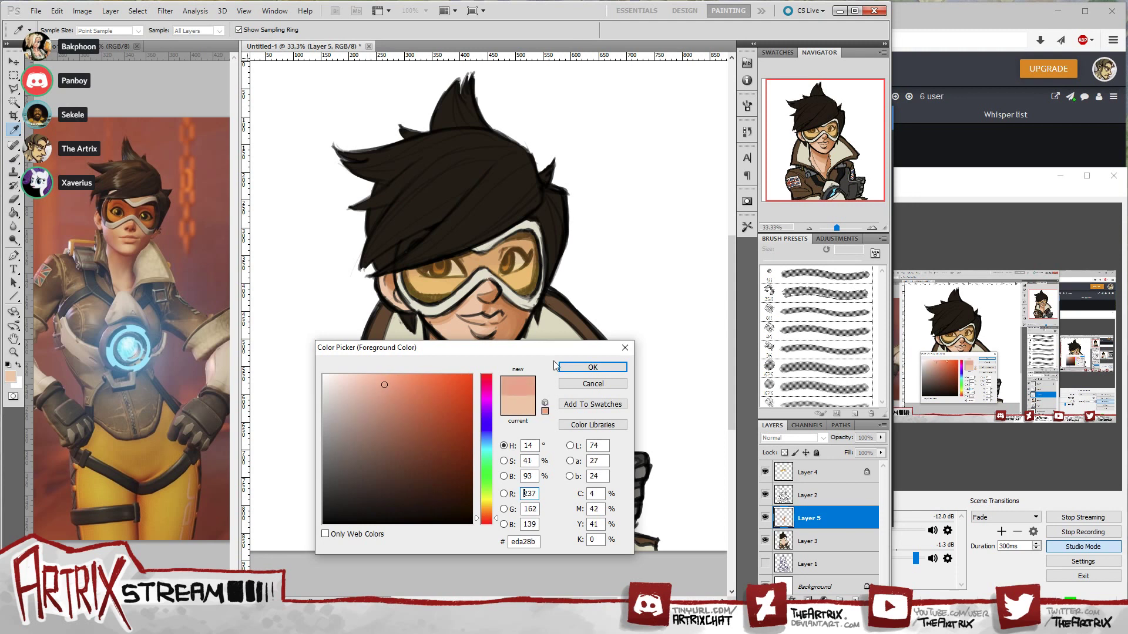
click(592, 367)
mouse_move(467, 320)
mouse_down()
mouse_move(499, 318)
mouse_move(478, 329)
mouse_move(490, 327)
mouse_up()
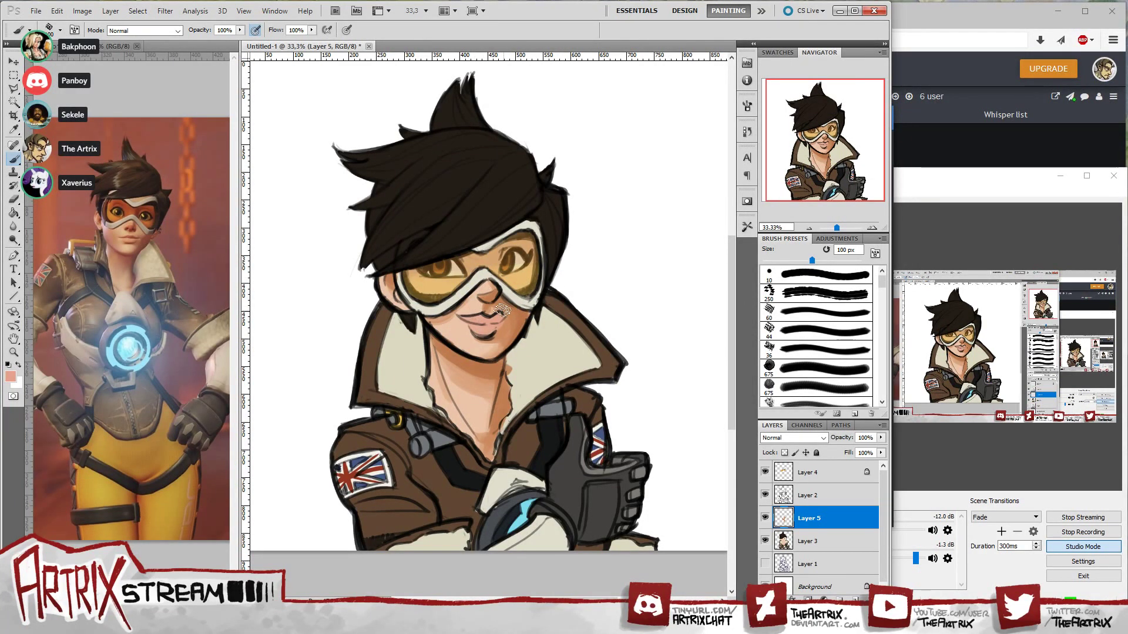
drag(503, 310, 470, 320)
- Set the foreground to a more saturated salmon pink and try other brush sizes, returning to 100 px
click(10, 375)
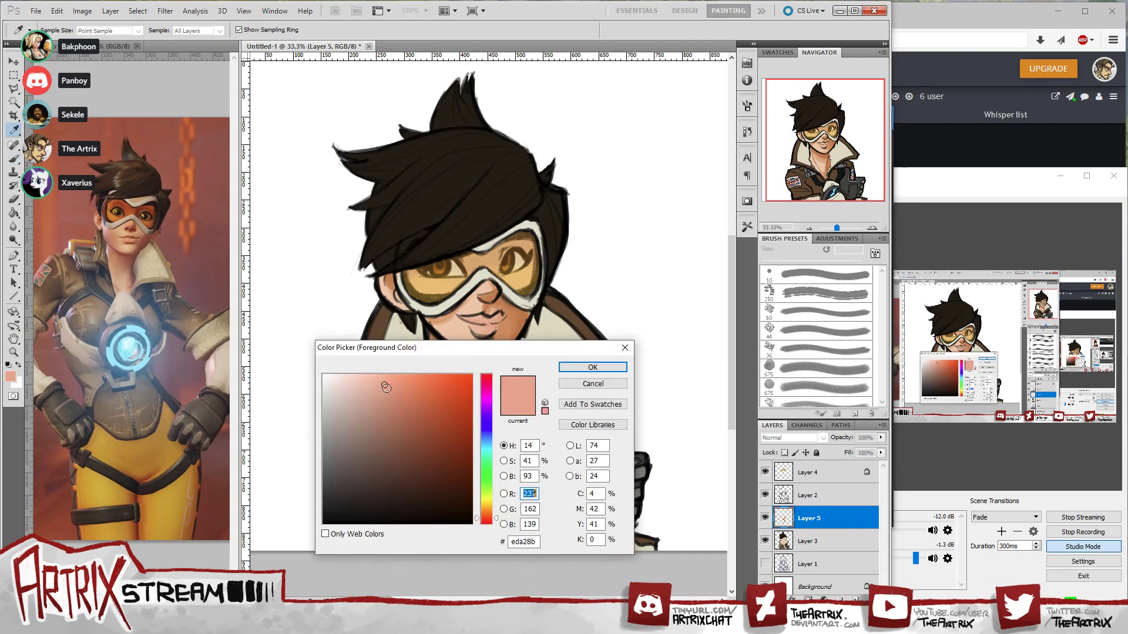
drag(386, 387, 403, 391)
click(593, 367)
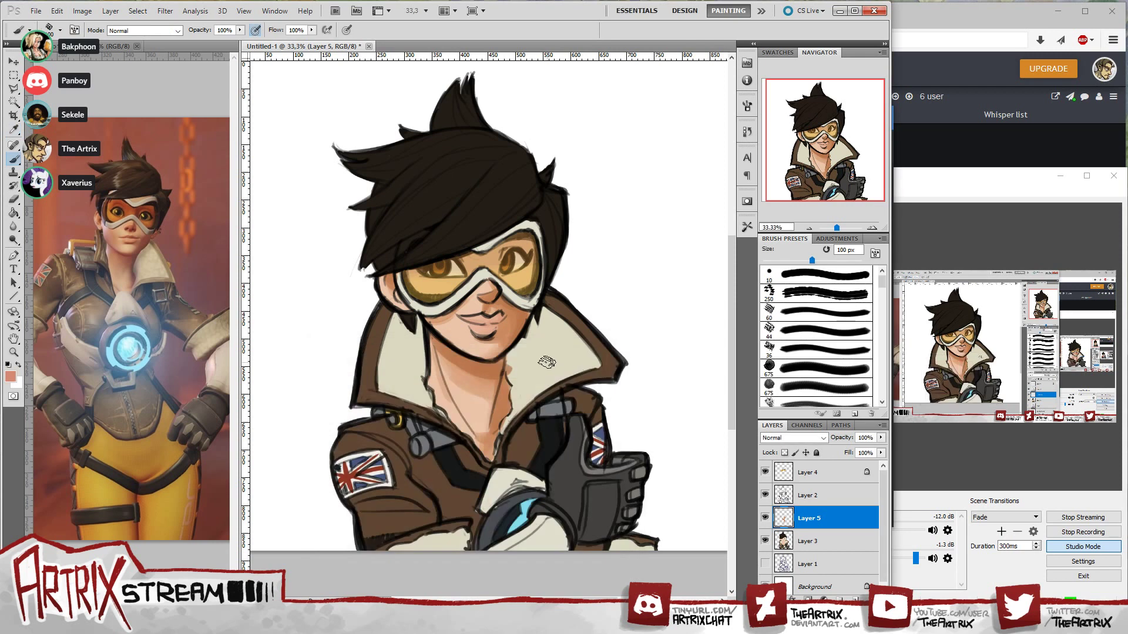
key(])
key(])
key(])
key(])
key([)
key([)
key([)
key([)
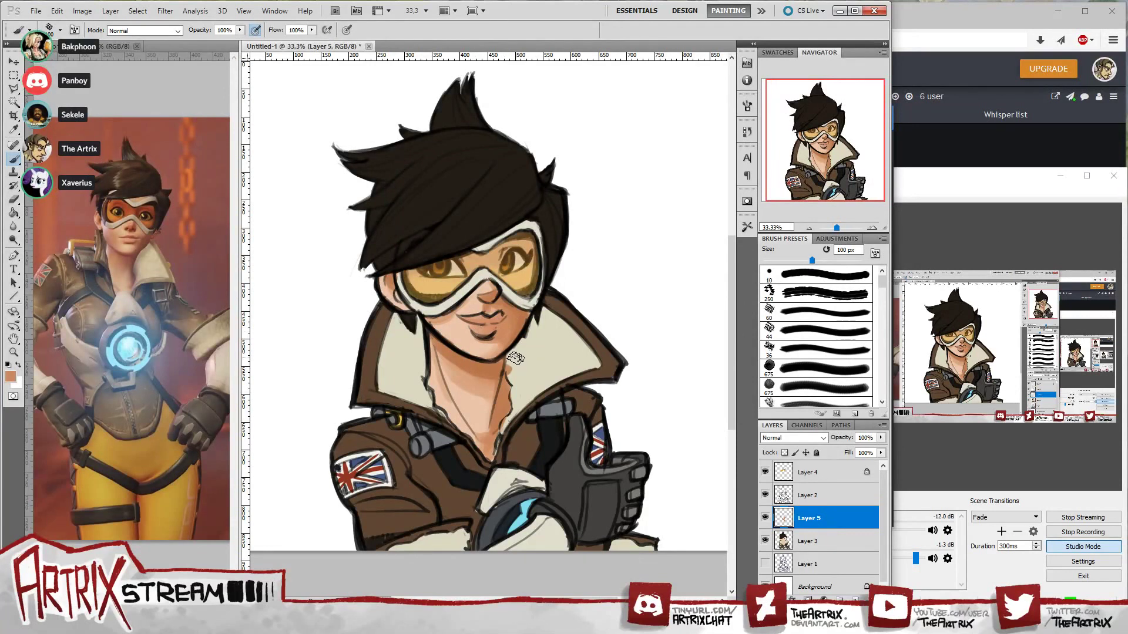
- Darken the sampled hair colour to near-black brown #0f0804 and paint shadows through the hair
drag(859, 141, 843, 136)
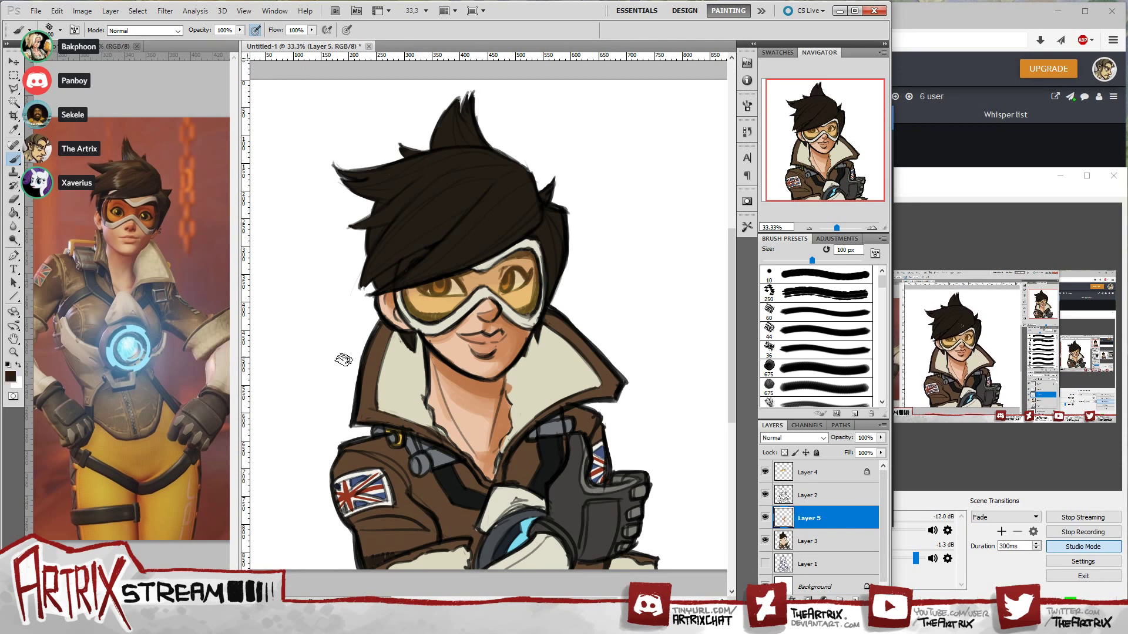
click(10, 376)
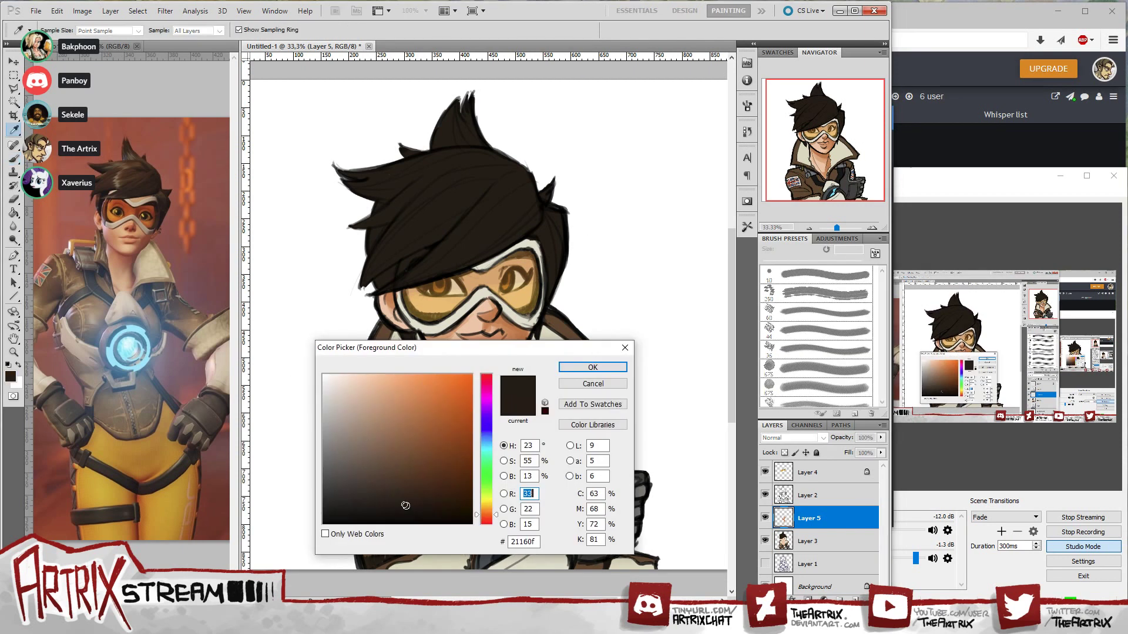
drag(405, 505, 429, 515)
click(593, 367)
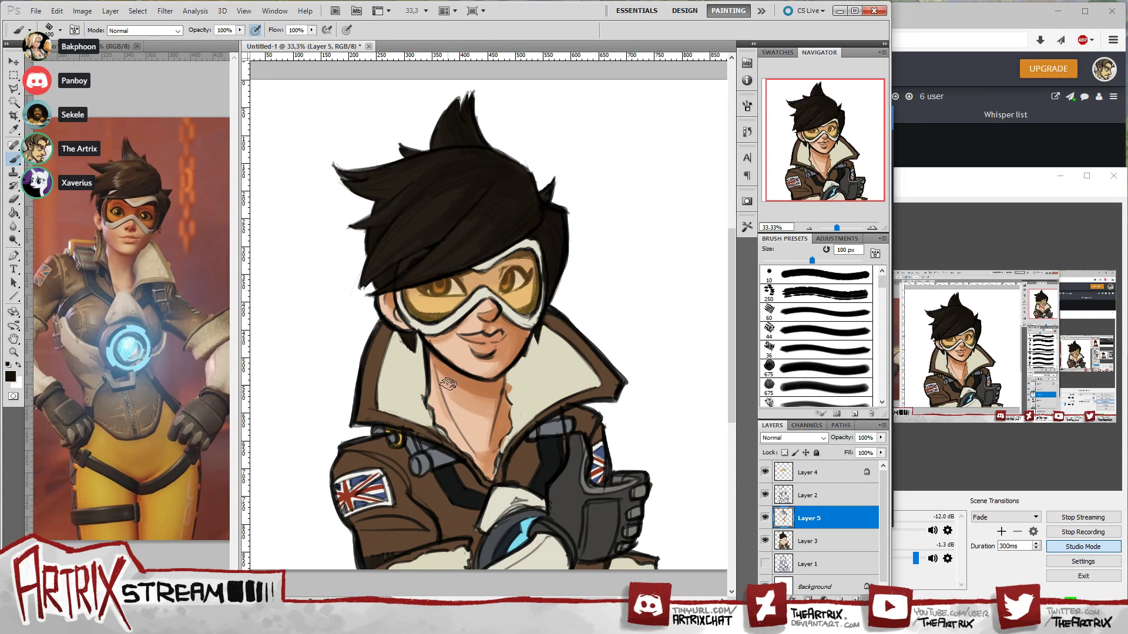
- Lighten the foreground colour to a medium brown and paint lighter strands across the hair
click(11, 373)
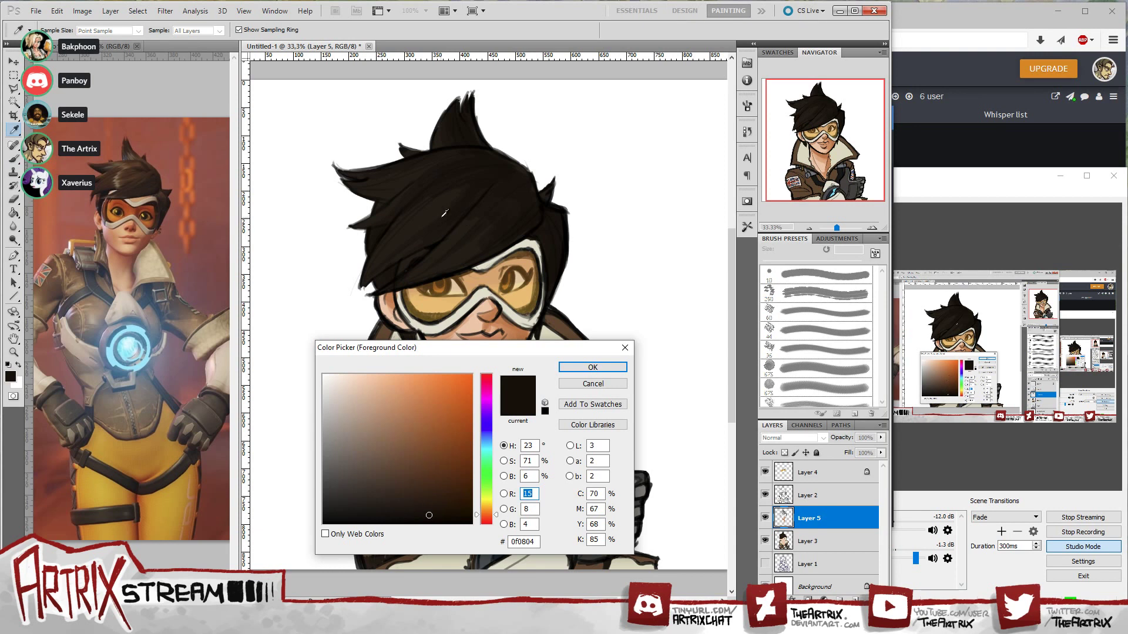
click(403, 505)
drag(404, 498, 408, 488)
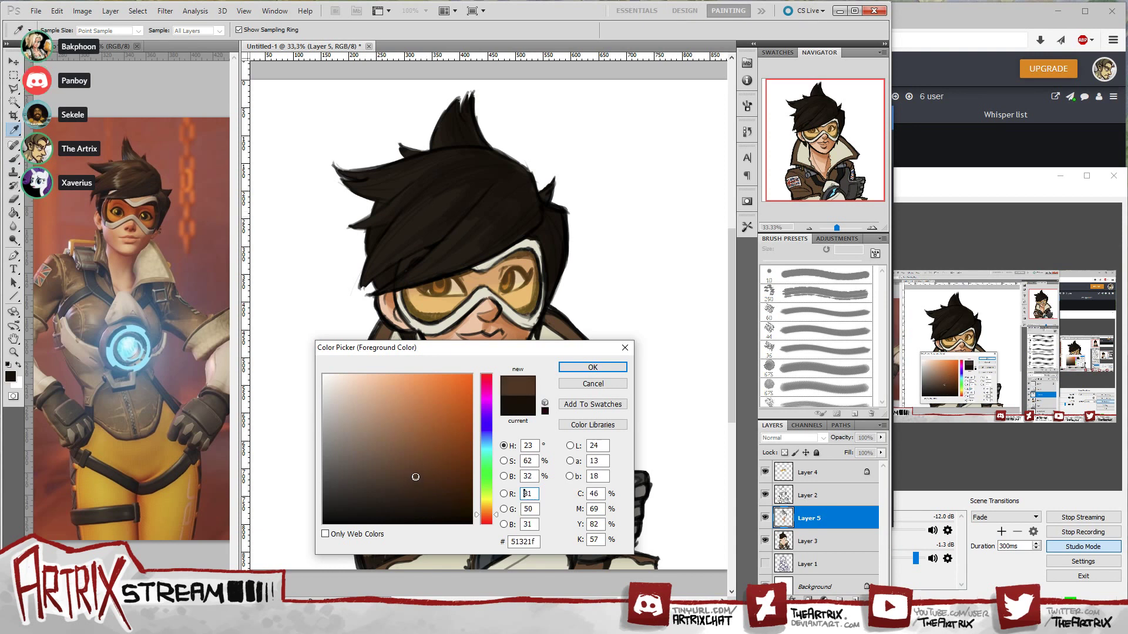
click(593, 367)
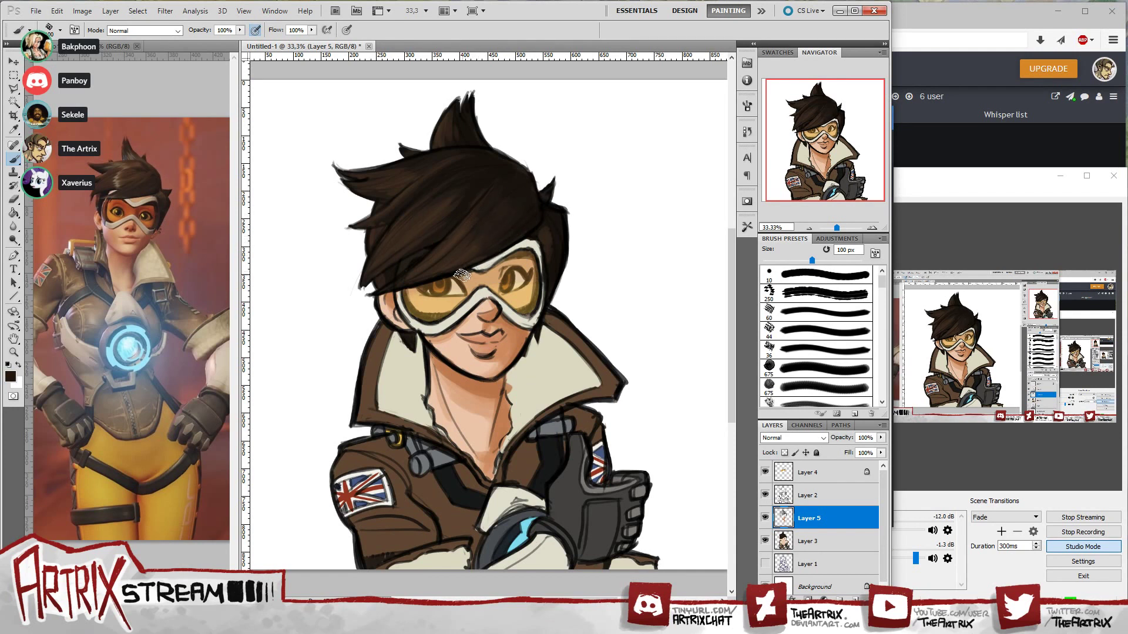
- Sample the brown from the fringe and lighten the foreground colour to greyish brown #9e7f6b
alt+click(413, 232)
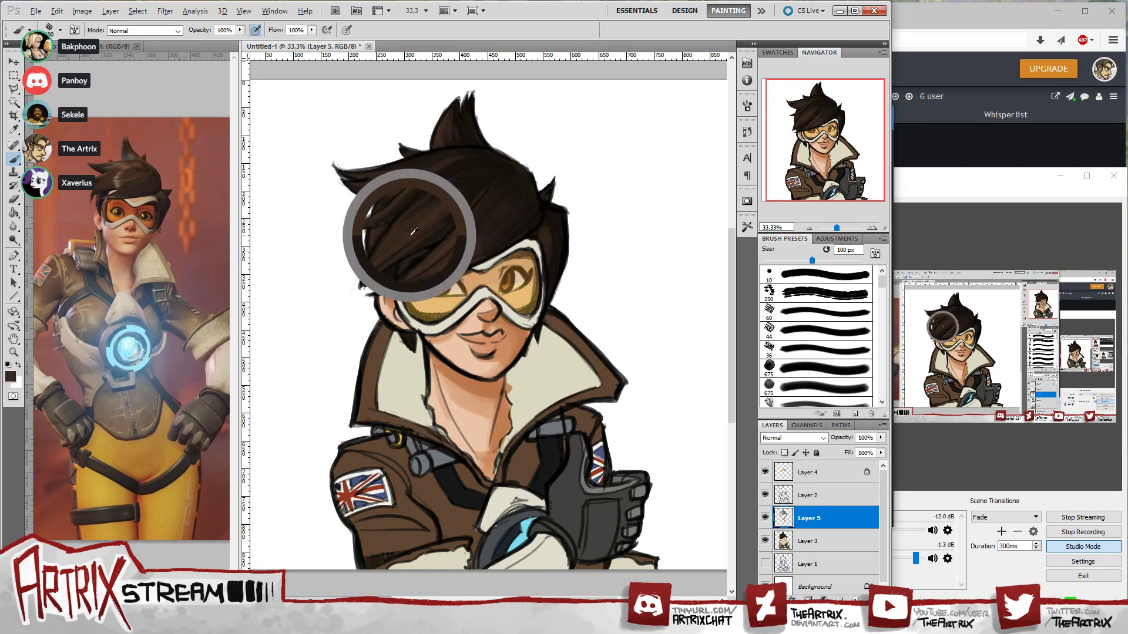
click(10, 377)
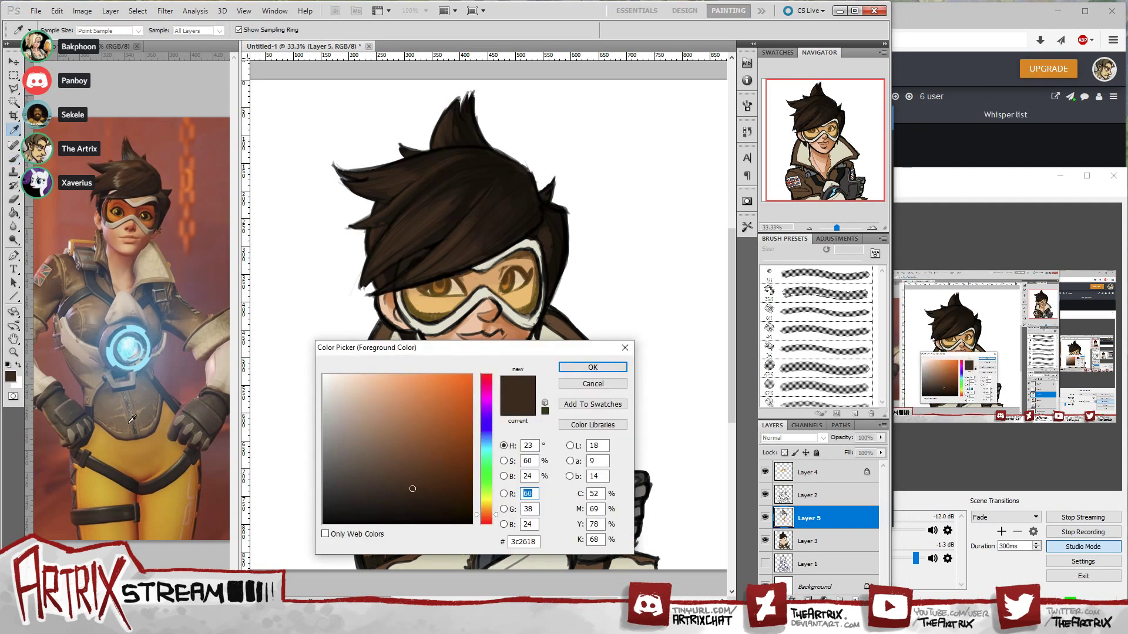
drag(411, 486, 371, 430)
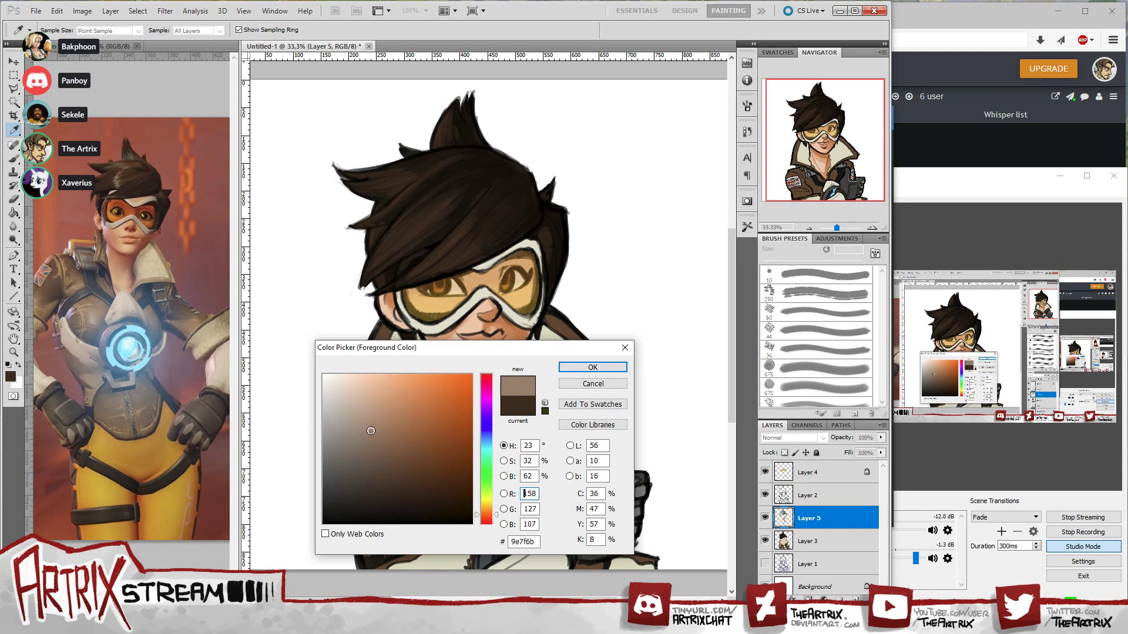
click(593, 367)
key(b)
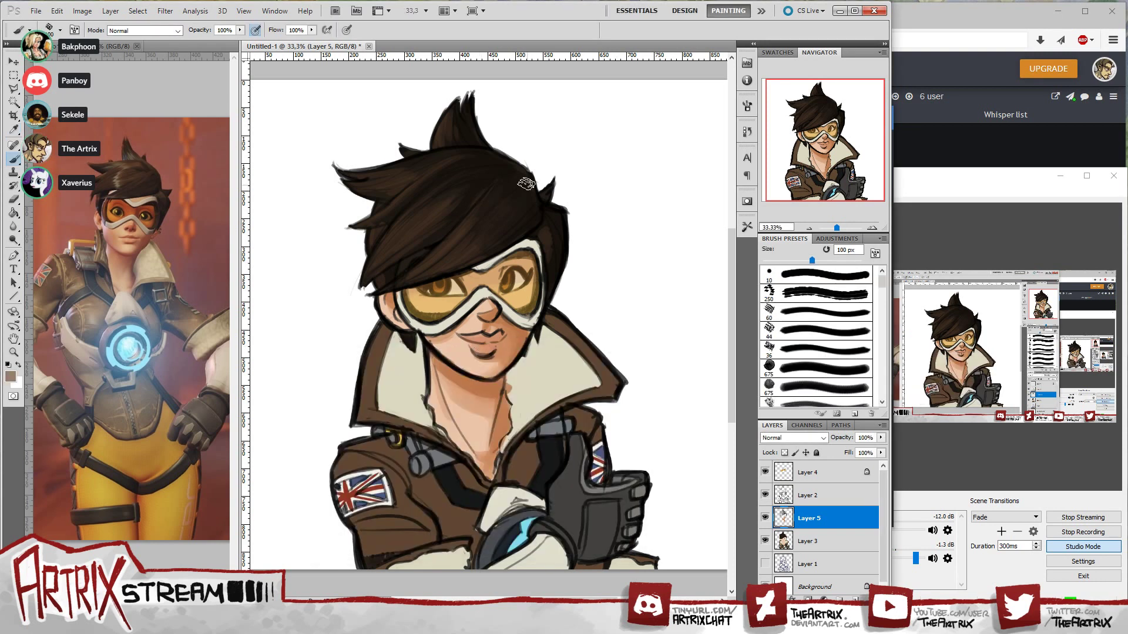
- Reduce the brush to 30 px and paint thin highlight strands on the fringe and upper hair tufts, undoing the last unwanted strokes
key(bracketleft)
key(bracketleft)
key(bracketleft)
key(bracketleft)
key(bracketleft)
key(bracketleft)
mouse_move(406, 212)
mouse_down()
mouse_move(402, 229)
mouse_move(419, 237)
mouse_up()
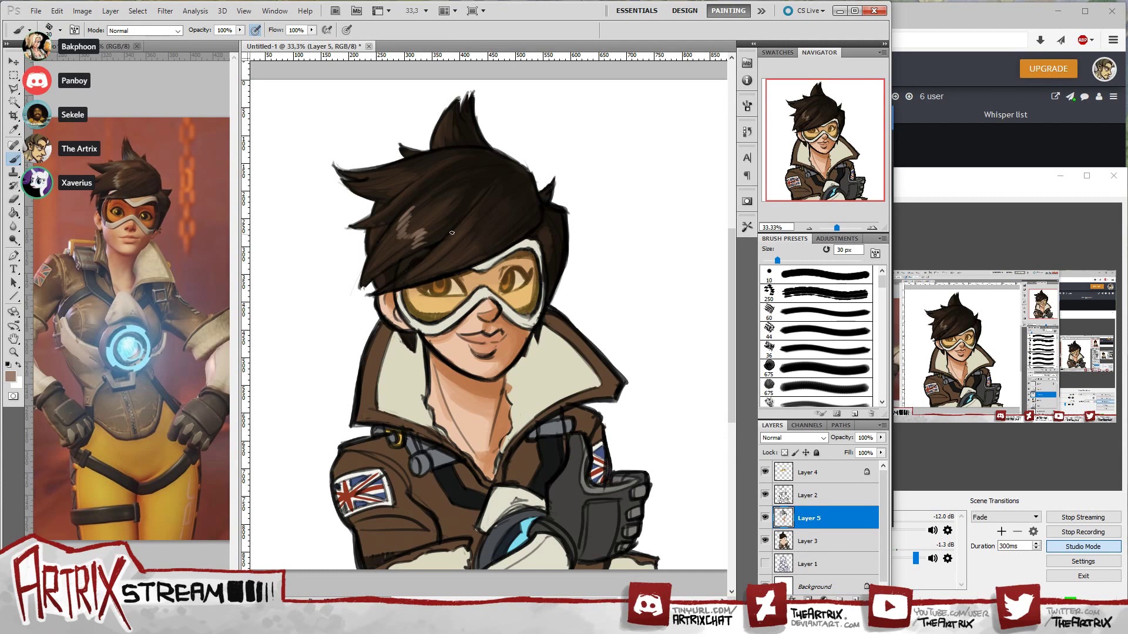
drag(423, 262, 438, 252)
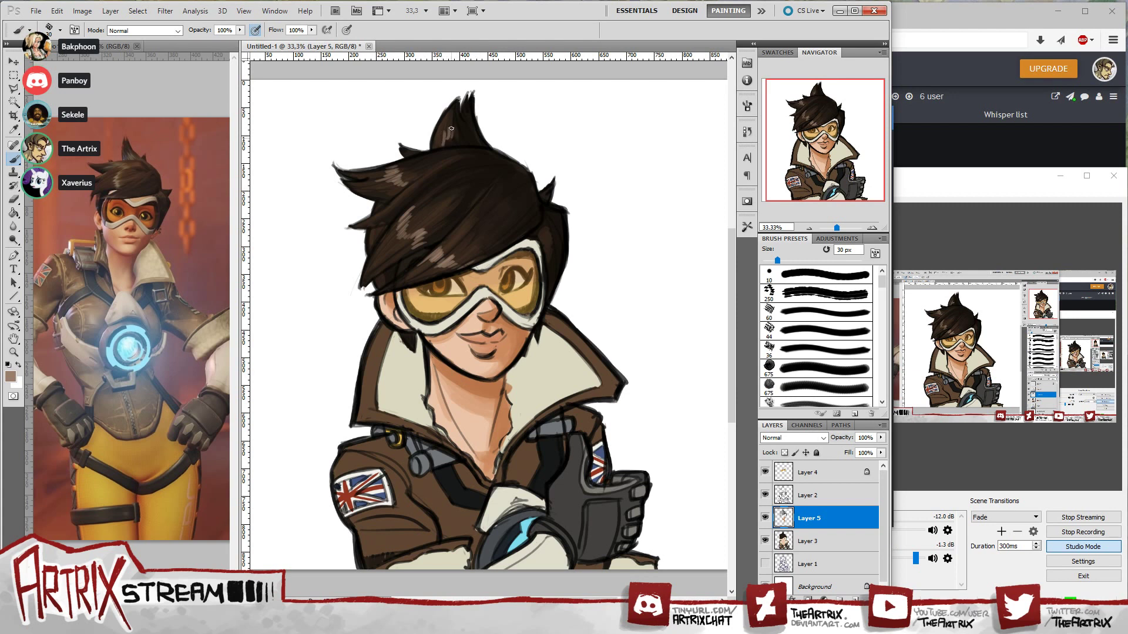
key(ctrl+alt+z)
key(ctrl+alt+z)
key(ctrl+alt+z)
- Sample the cream collar lining, darken it to #aca893 and dab fleece shadows with a 45 px brush beside the chin
drag(849, 173, 817, 187)
alt+click(526, 356)
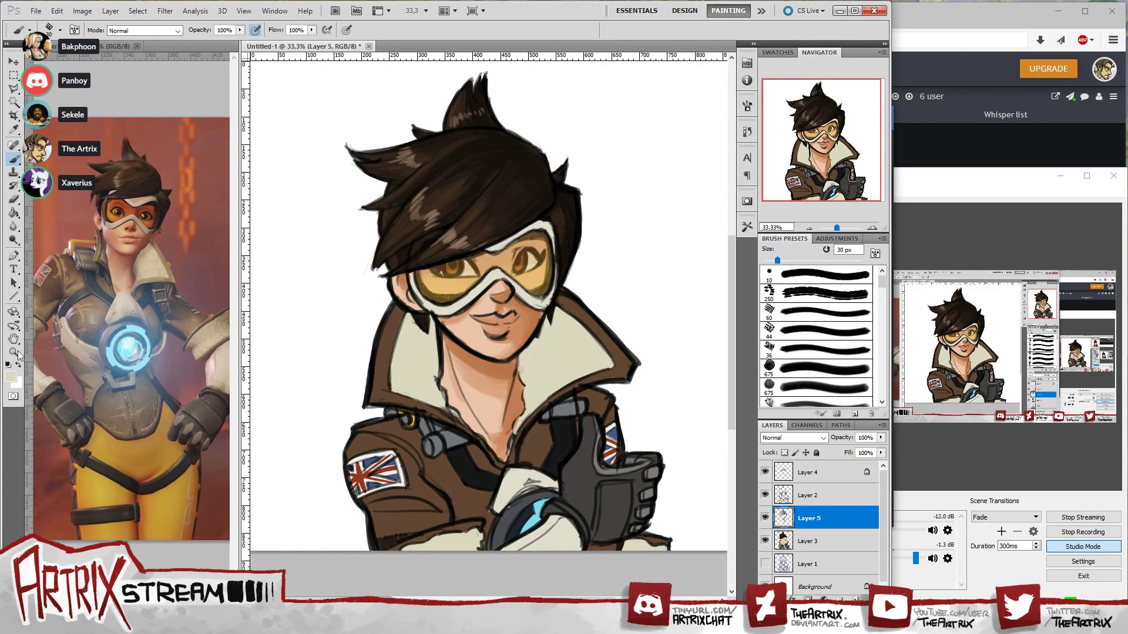
click(10, 376)
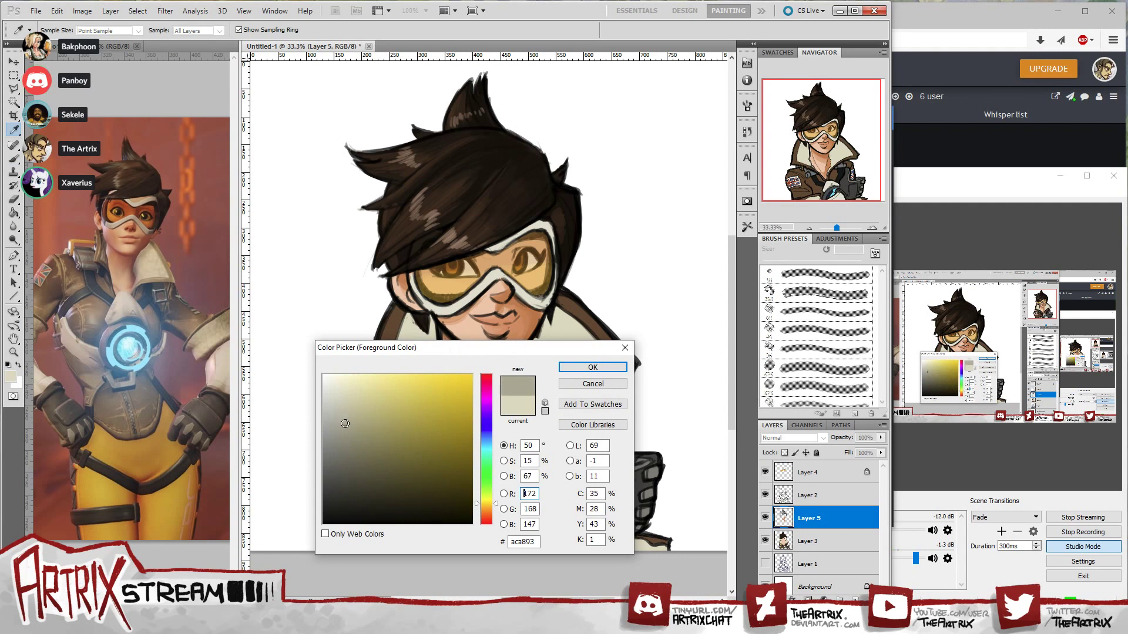
click(594, 368)
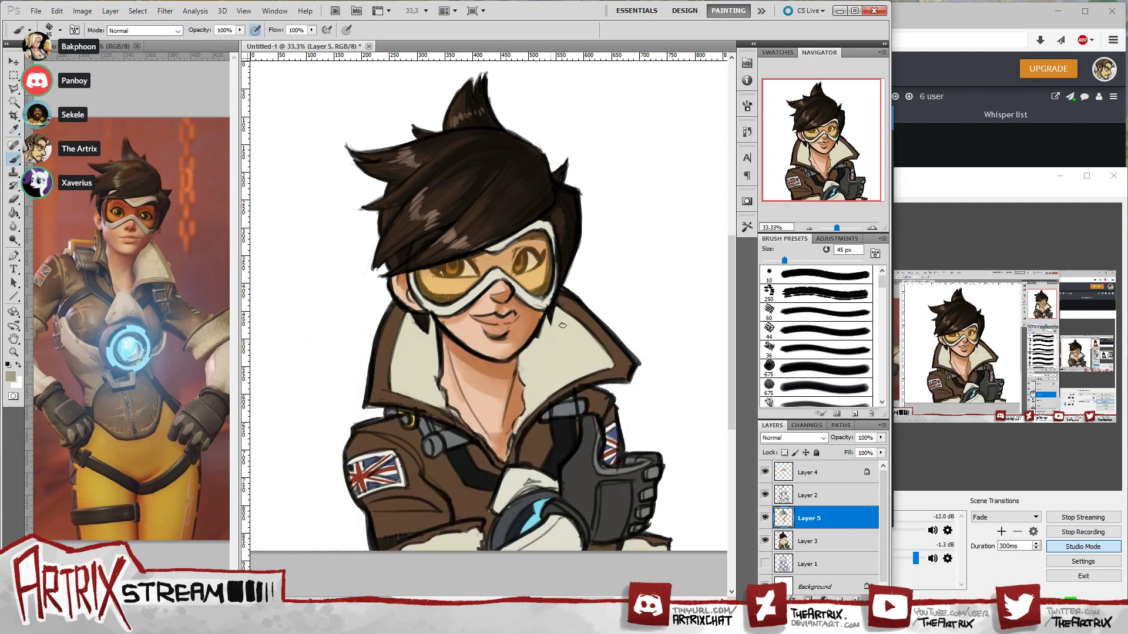
mouse_move(572, 325)
mouse_down()
mouse_move(517, 372)
mouse_move(547, 326)
mouse_move(546, 352)
mouse_move(557, 325)
mouse_move(556, 343)
mouse_move(563, 317)
mouse_up()
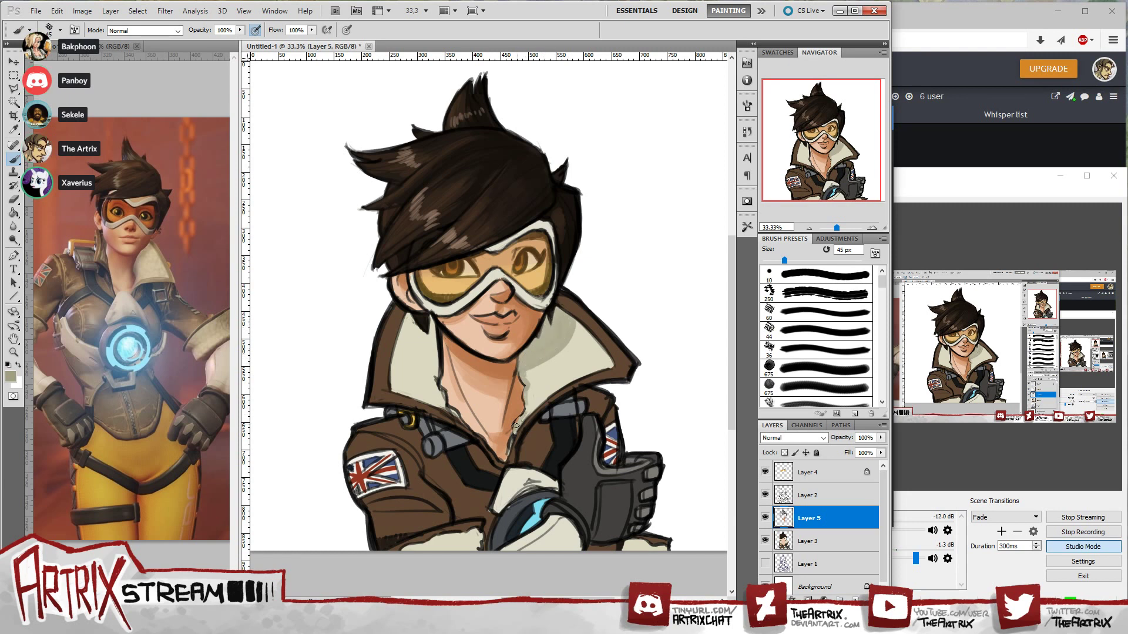
drag(527, 371, 560, 352)
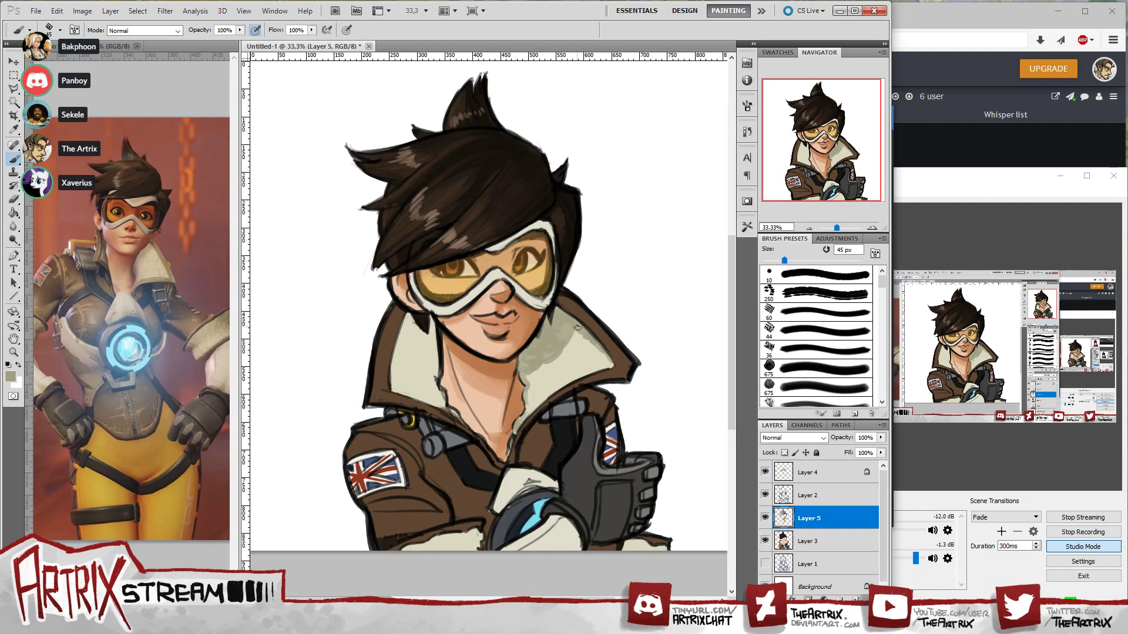
alt+click(567, 338)
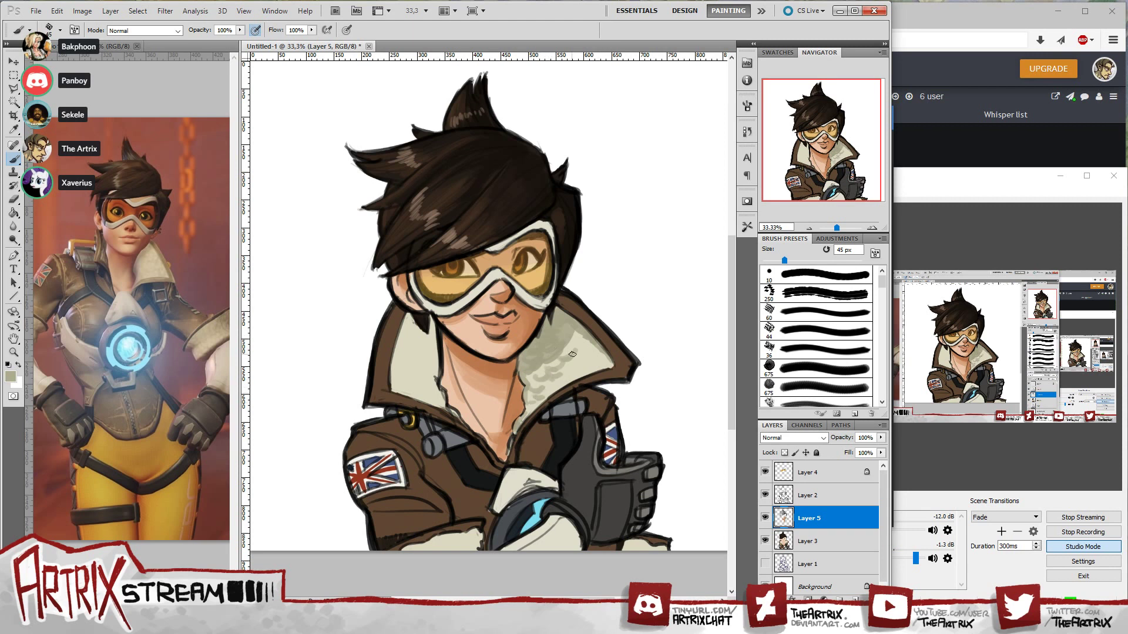
drag(563, 372, 575, 368)
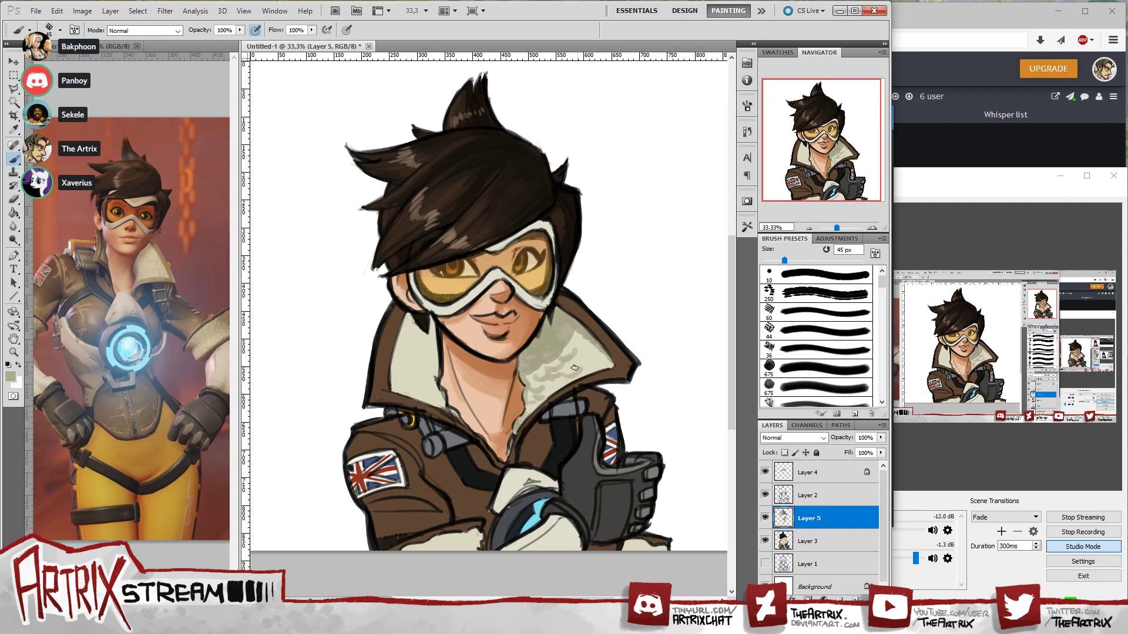
- Sample the light cream of the collar lining and dab brighter fleece tufts between the shadow marks
alt+click(577, 332)
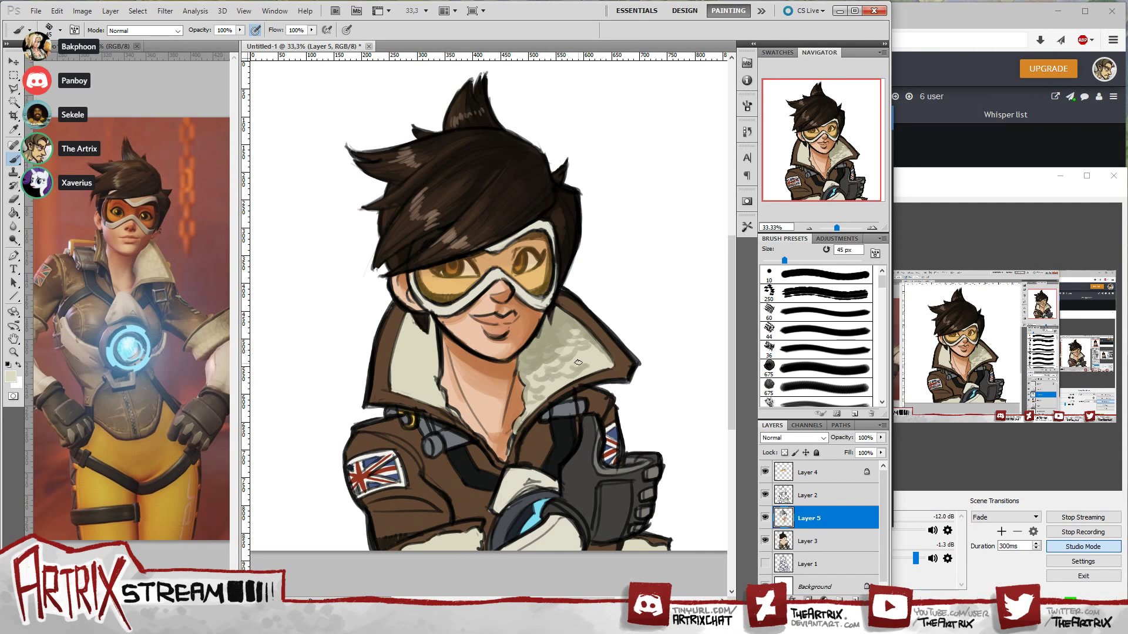
alt+click(547, 355)
drag(552, 362, 570, 348)
alt+click(555, 320)
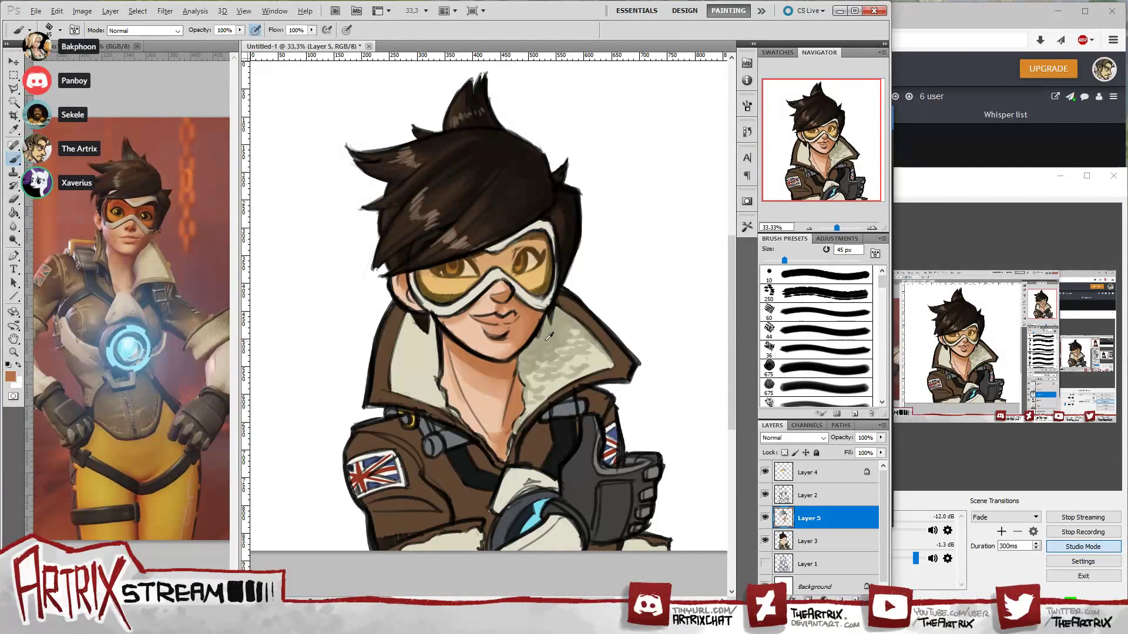
- Enlarge the brush to 70 px, shade the other collar lining with the sampled fleece shadow tone and soften the textured side with sampled cream
alt+click(546, 336)
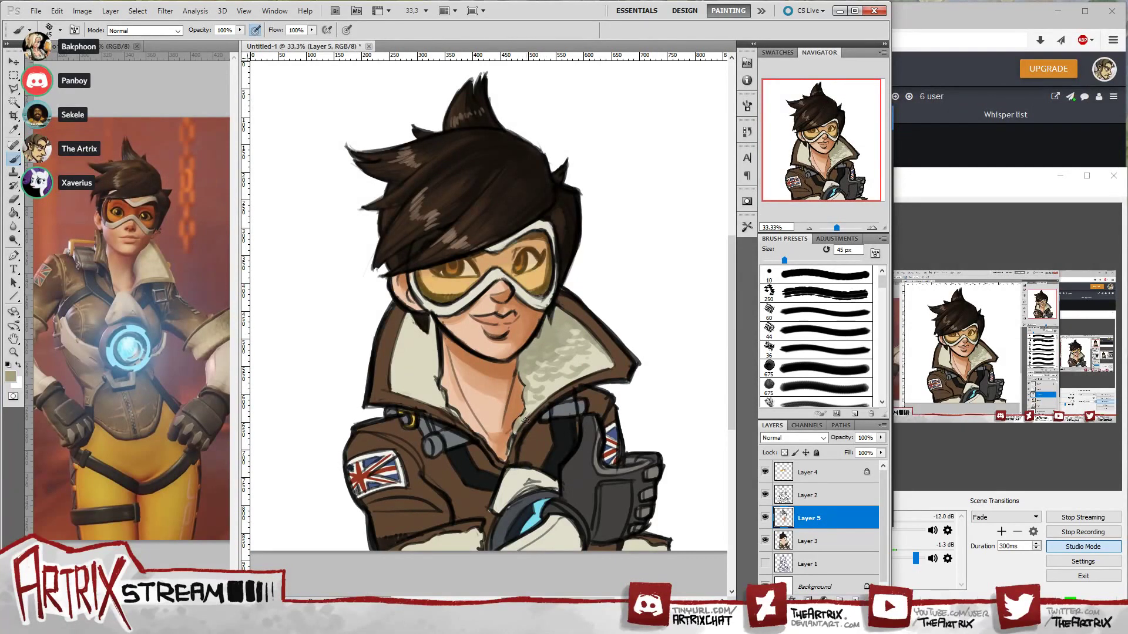
key(bracketright)
key(bracketright)
key(bracketright)
mouse_move(409, 316)
mouse_down()
mouse_move(400, 388)
mouse_move(409, 331)
mouse_move(434, 345)
mouse_move(434, 319)
mouse_move(432, 370)
mouse_move(433, 339)
mouse_move(427, 366)
mouse_move(421, 347)
mouse_move(414, 380)
mouse_move(403, 374)
mouse_move(393, 388)
mouse_move(398, 360)
mouse_move(401, 391)
mouse_move(441, 392)
mouse_up()
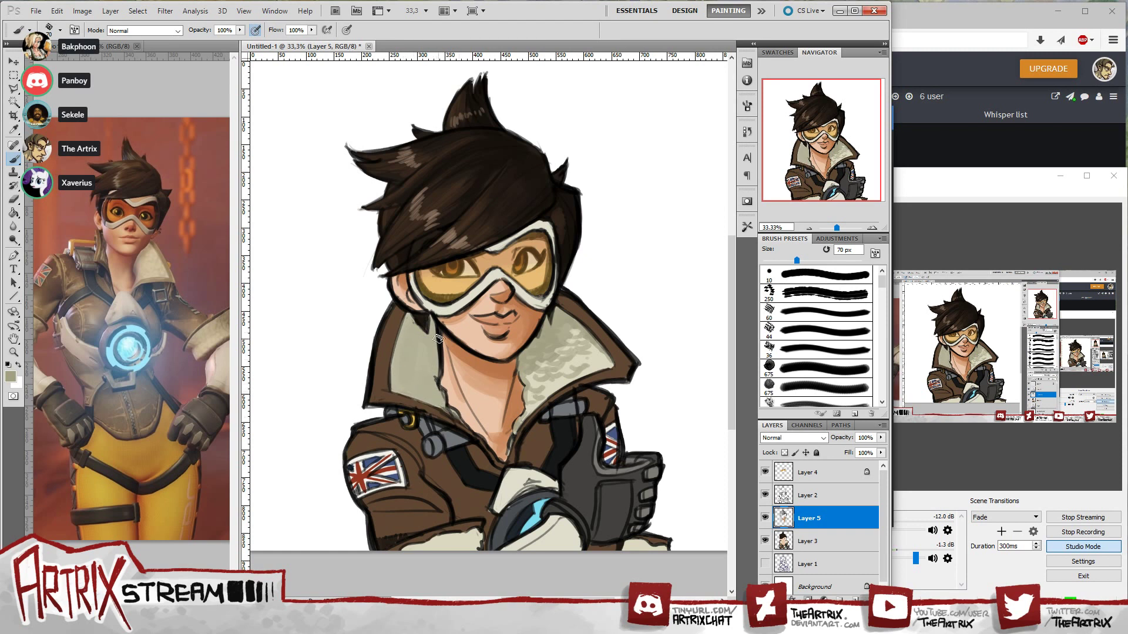
alt+click(562, 346)
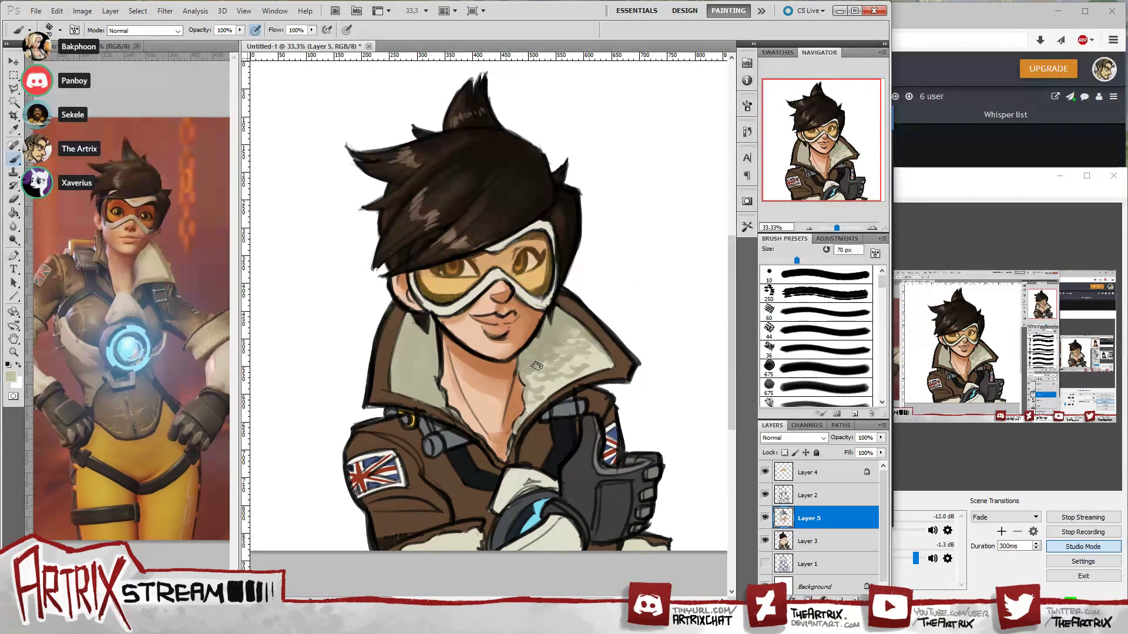
drag(542, 362, 527, 387)
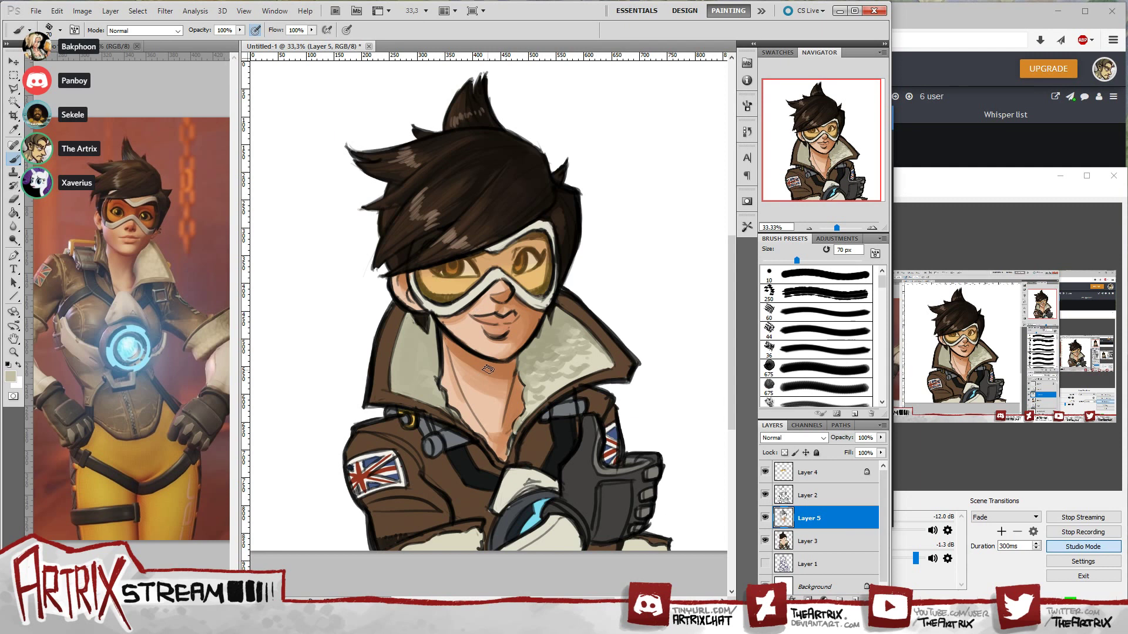
- Sample light and darker skin tones around the jaw and refine the shading on the chin and neck
alt+click(436, 317)
drag(837, 171, 833, 182)
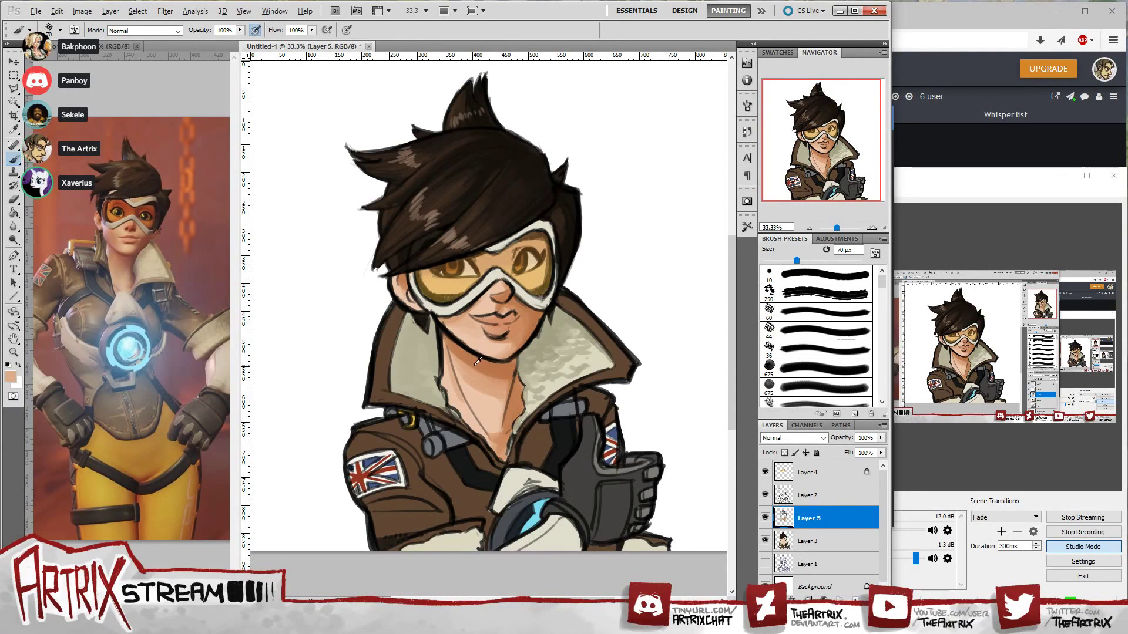
alt+click(485, 341)
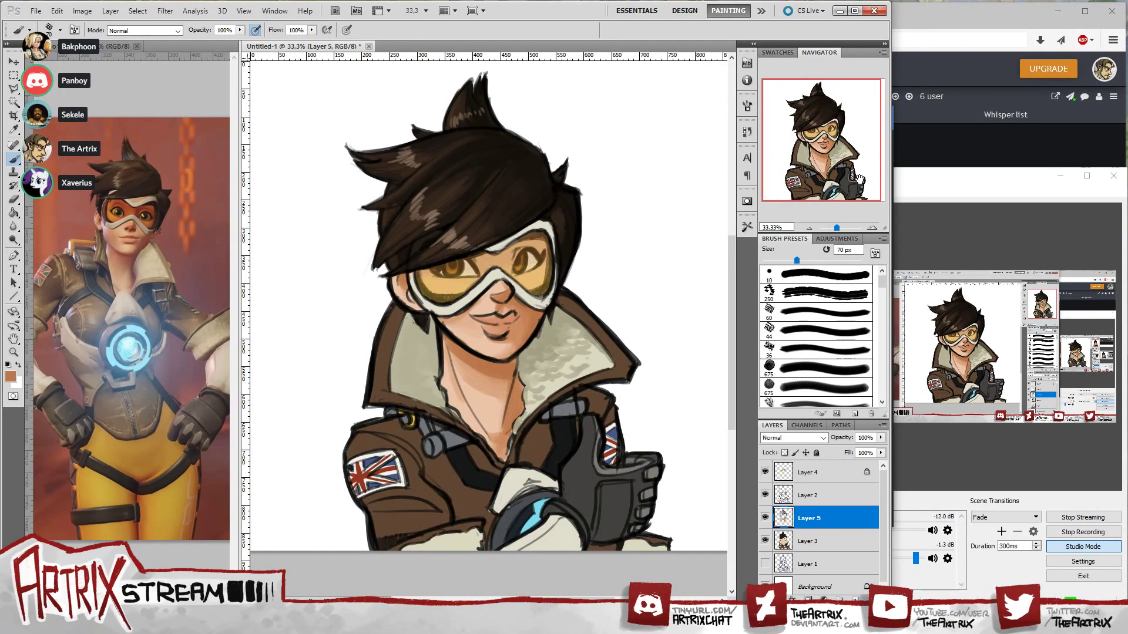
drag(848, 181, 851, 178)
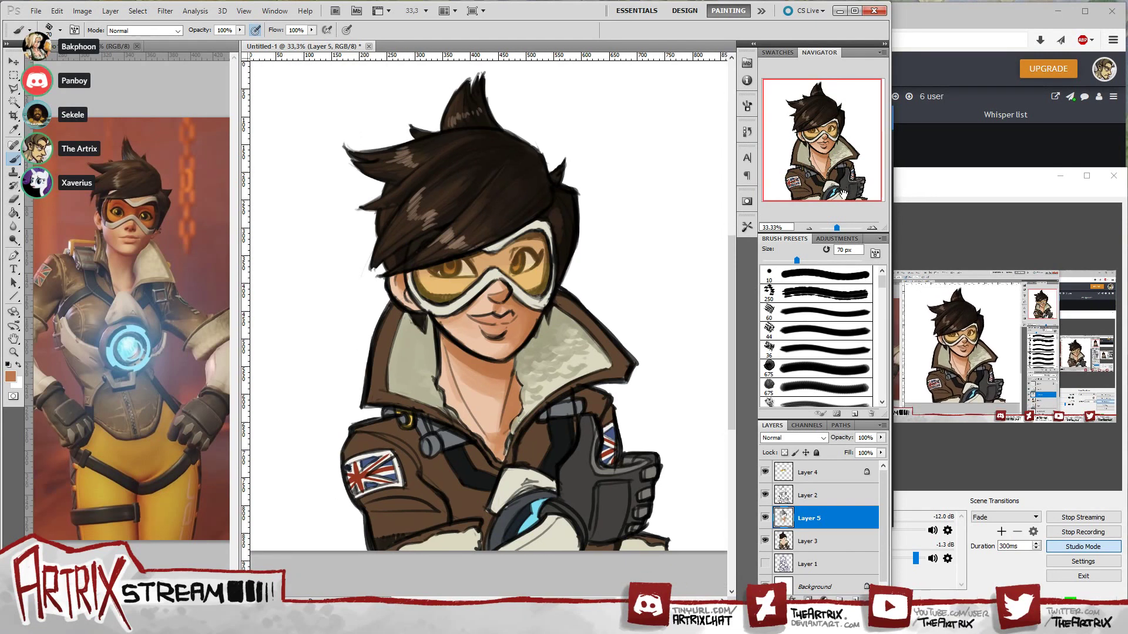
- Hide the orange lens layer, Layer 4, and retouch the skin around the eyes and nose with sampled skin tones
click(765, 495)
click(765, 495)
click(765, 473)
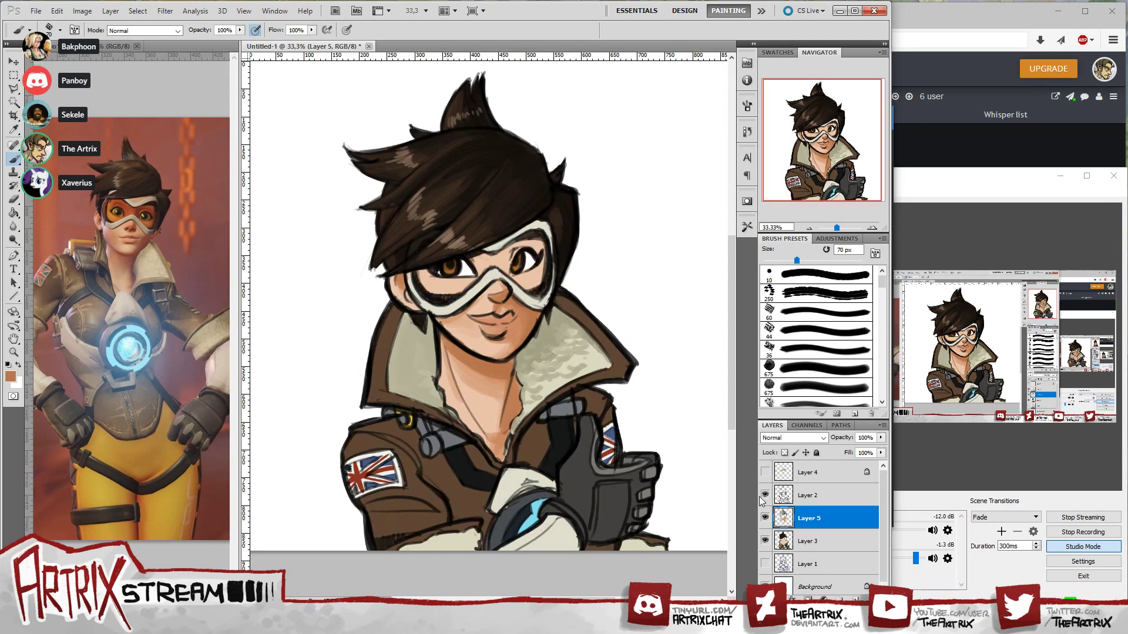
alt+click(515, 299)
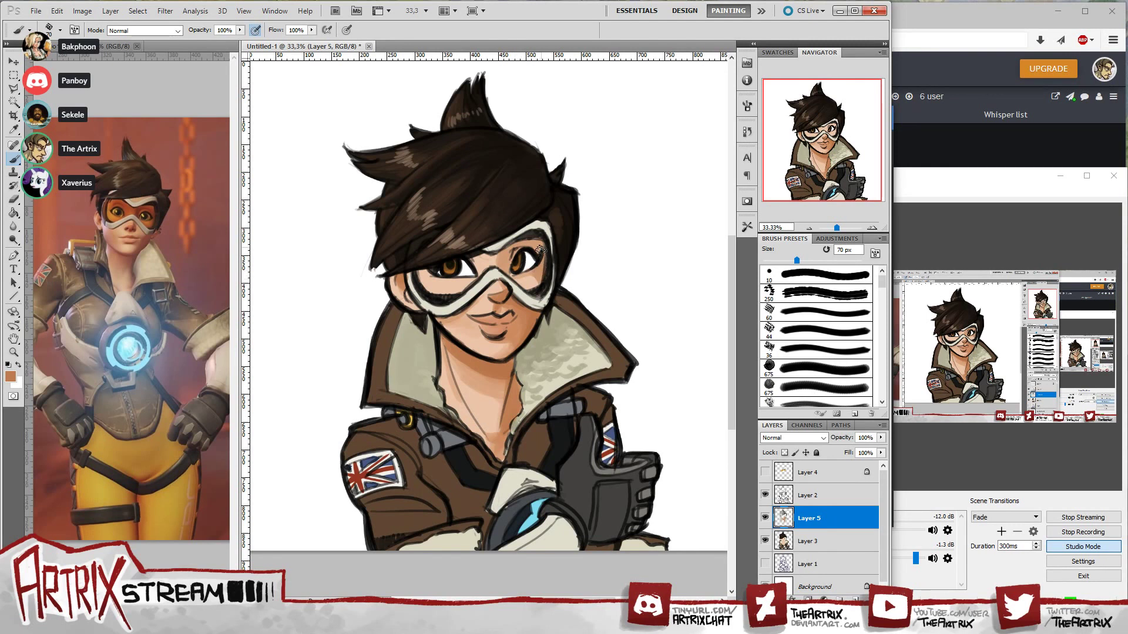
alt+click(515, 278)
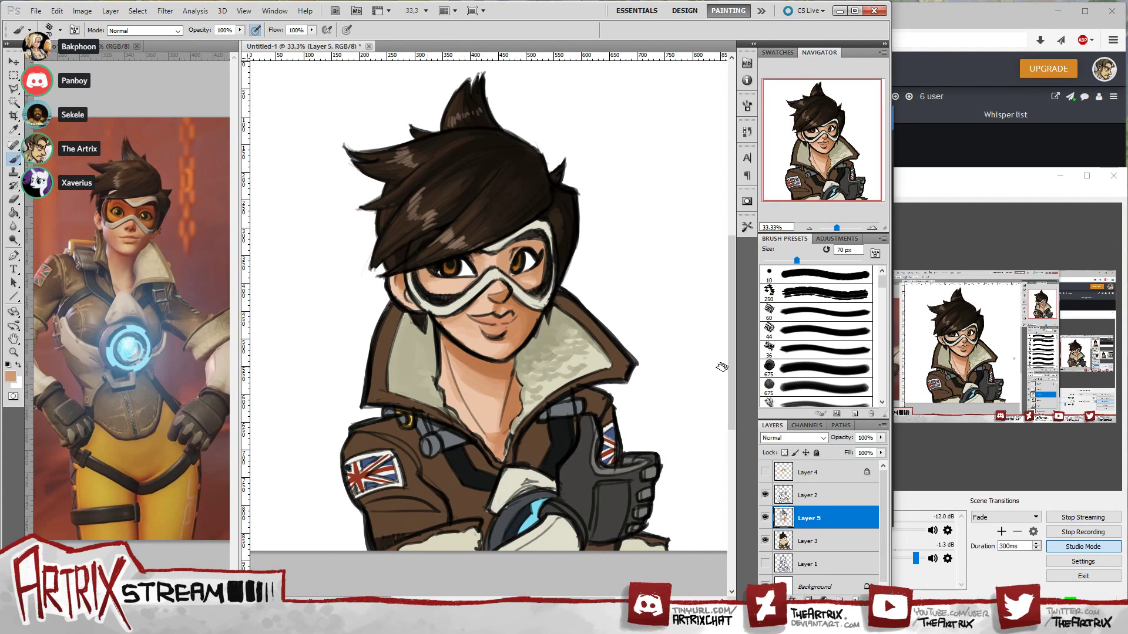
click(764, 472)
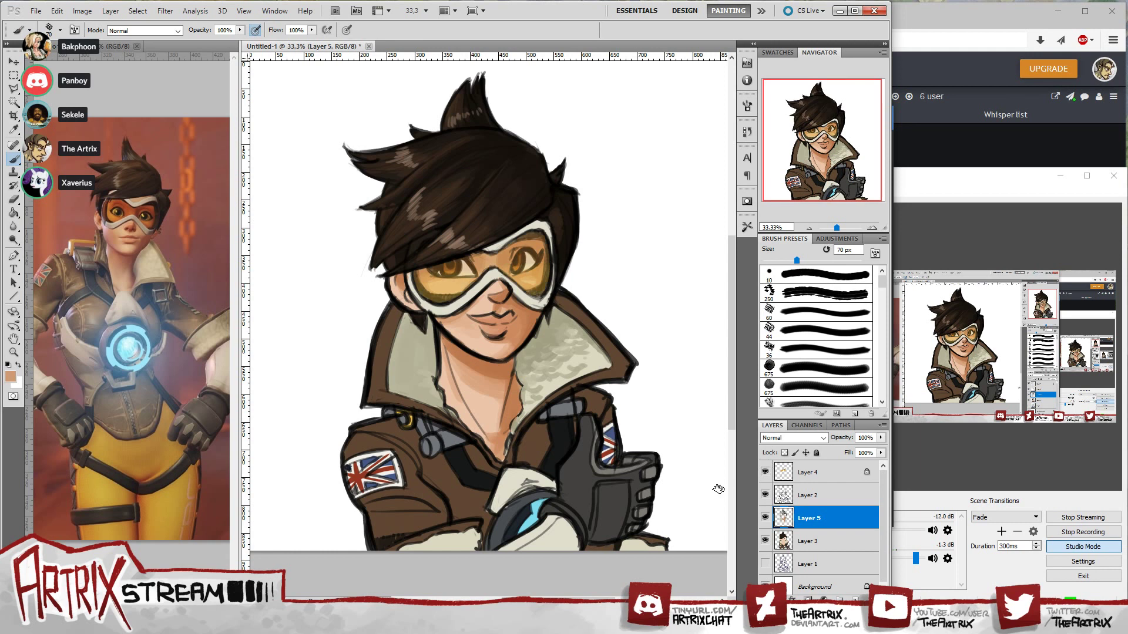
click(765, 472)
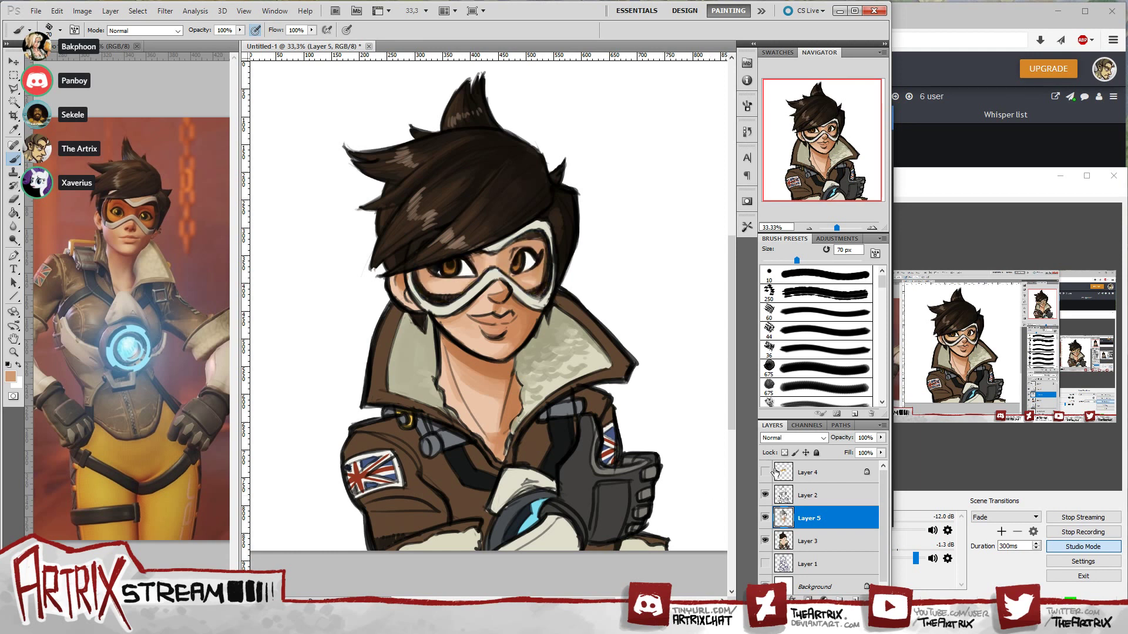
- Set the foreground to a deeper orange-brown, shade the skin around the eyes inside the goggles, and show Layer 4 again
click(10, 377)
drag(399, 402, 419, 412)
click(592, 367)
key(b)
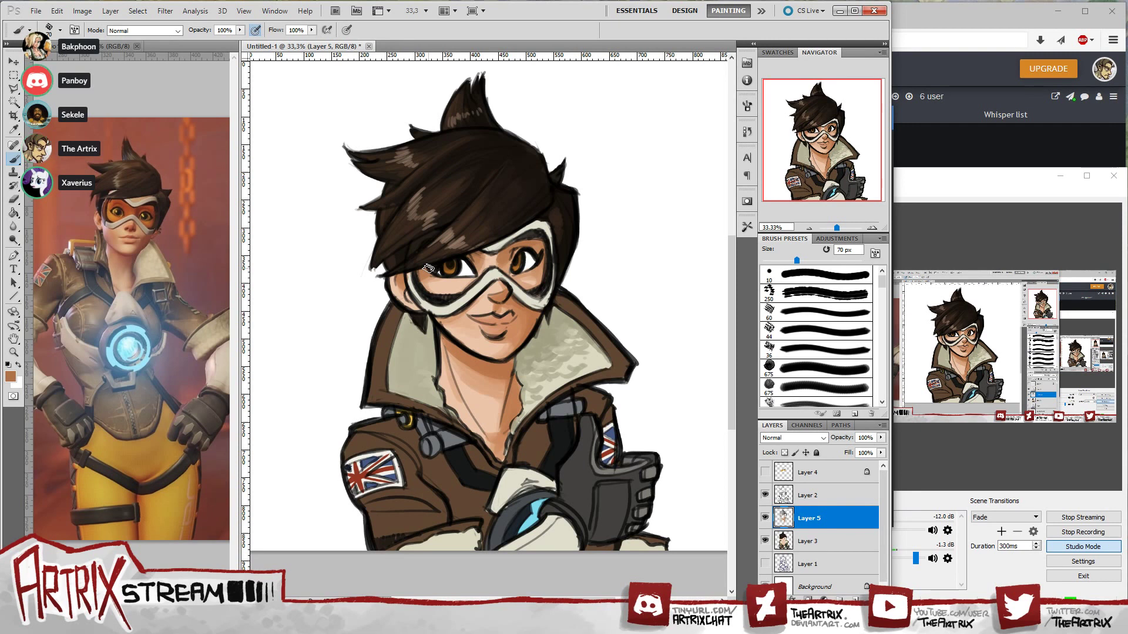
drag(828, 161, 825, 160)
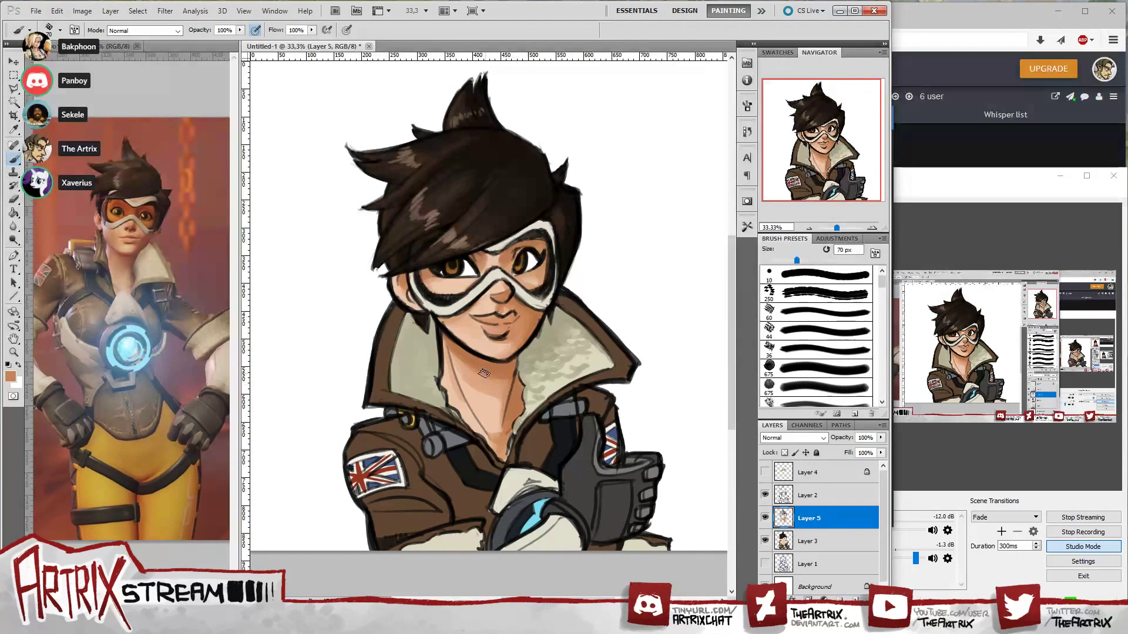
click(765, 472)
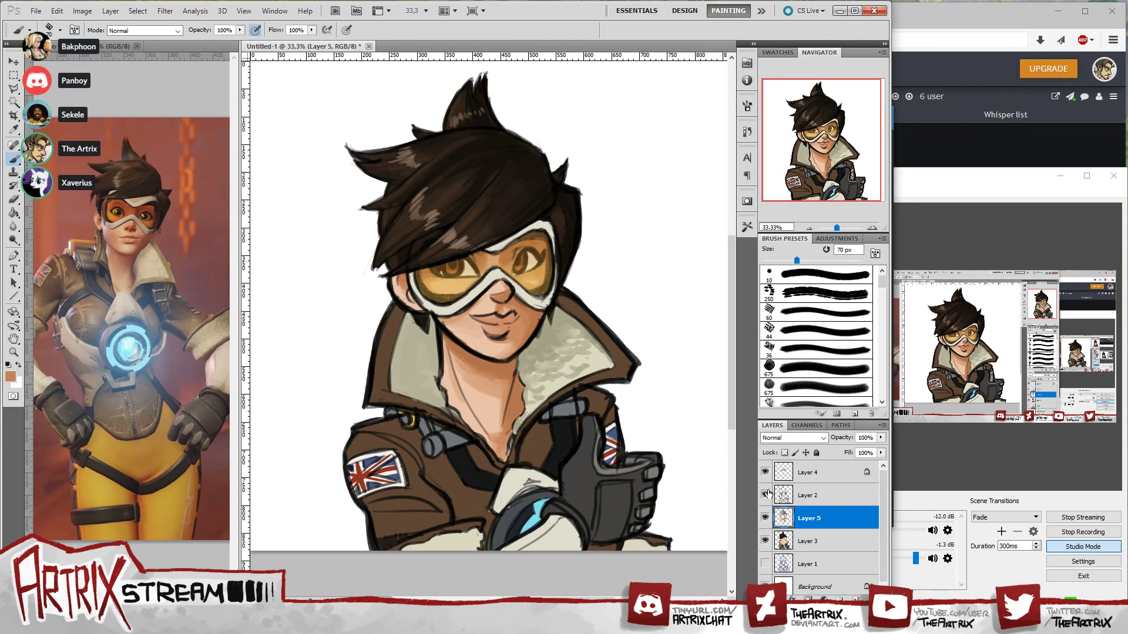
- Sample the jacket's brown, deepen it to #592f12 and paint shadows along the leather edge of the collar
alt+click(491, 303)
key(i)
click(384, 382)
click(10, 376)
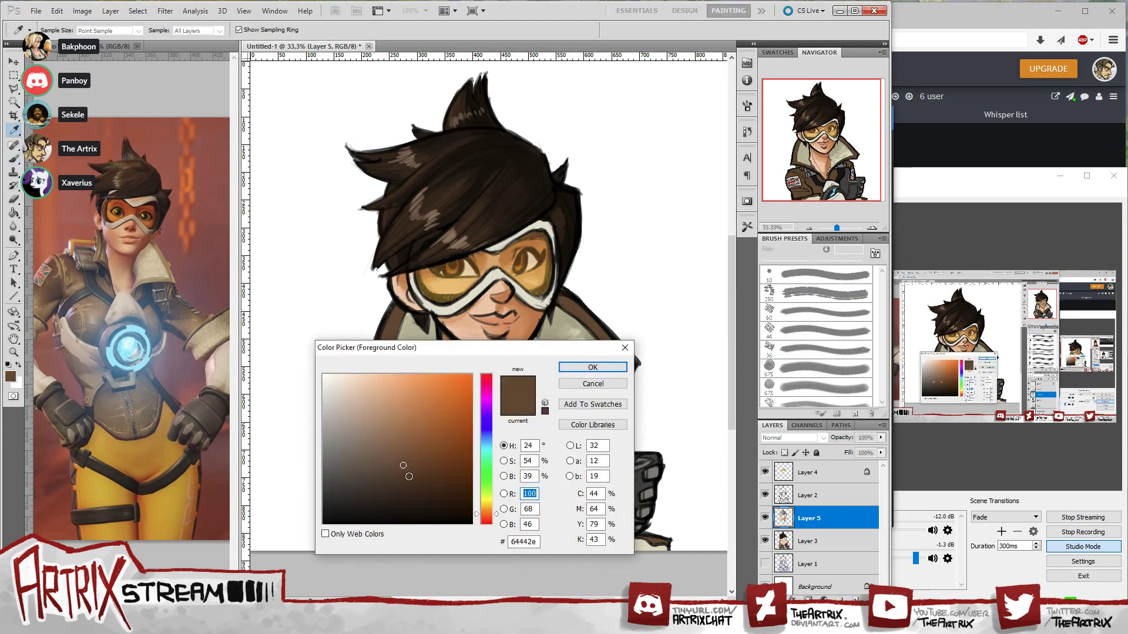
drag(406, 470, 442, 472)
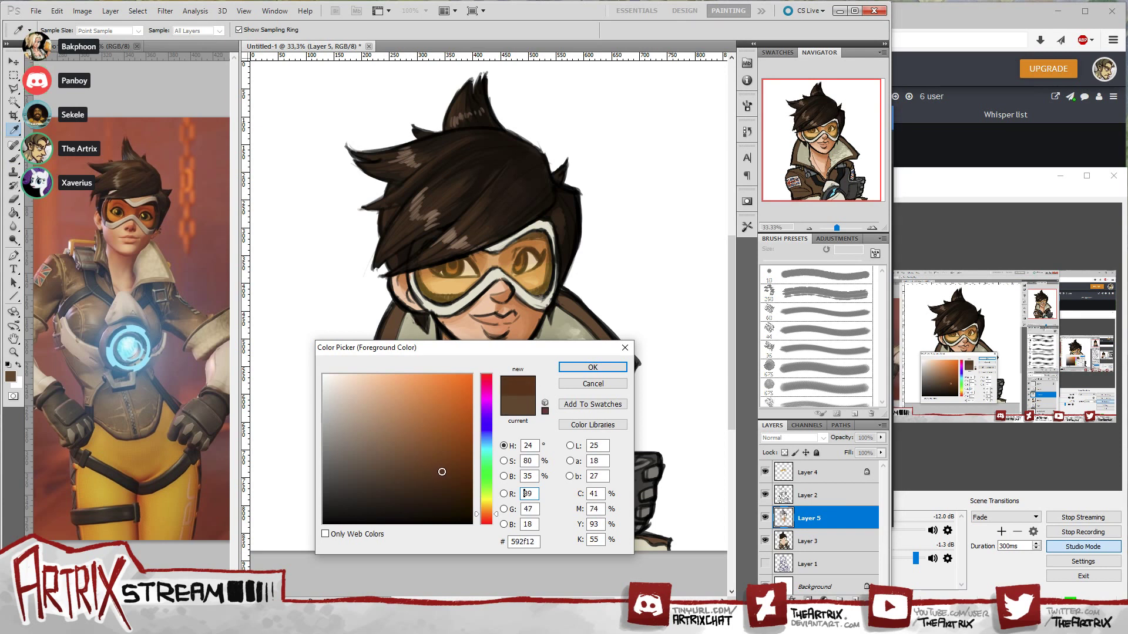
click(592, 367)
key(b)
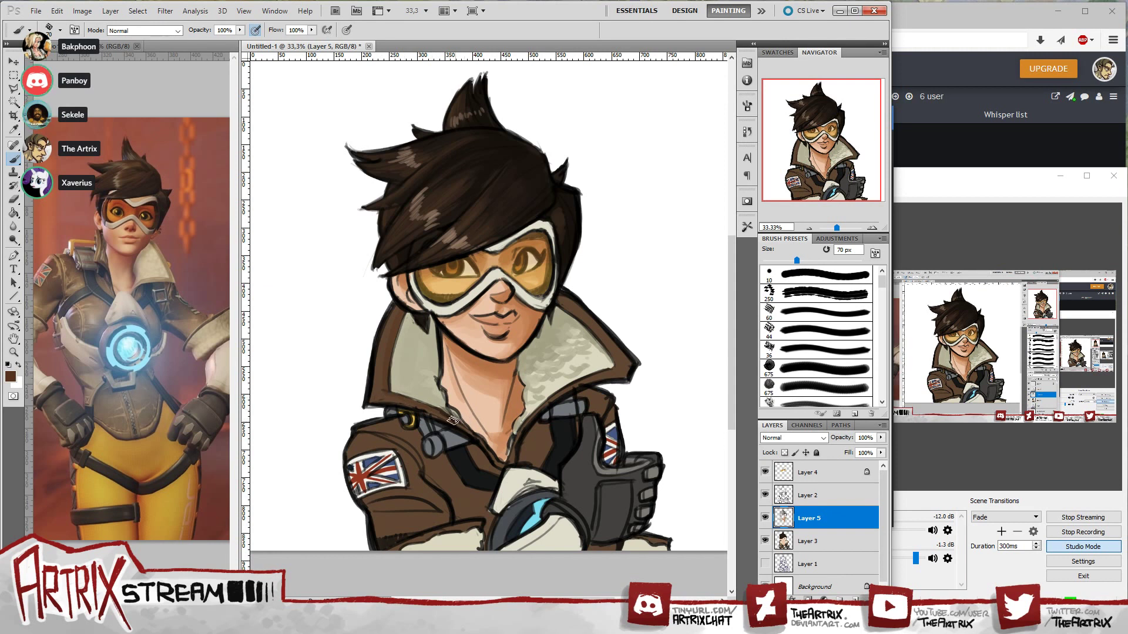
drag(395, 396, 455, 425)
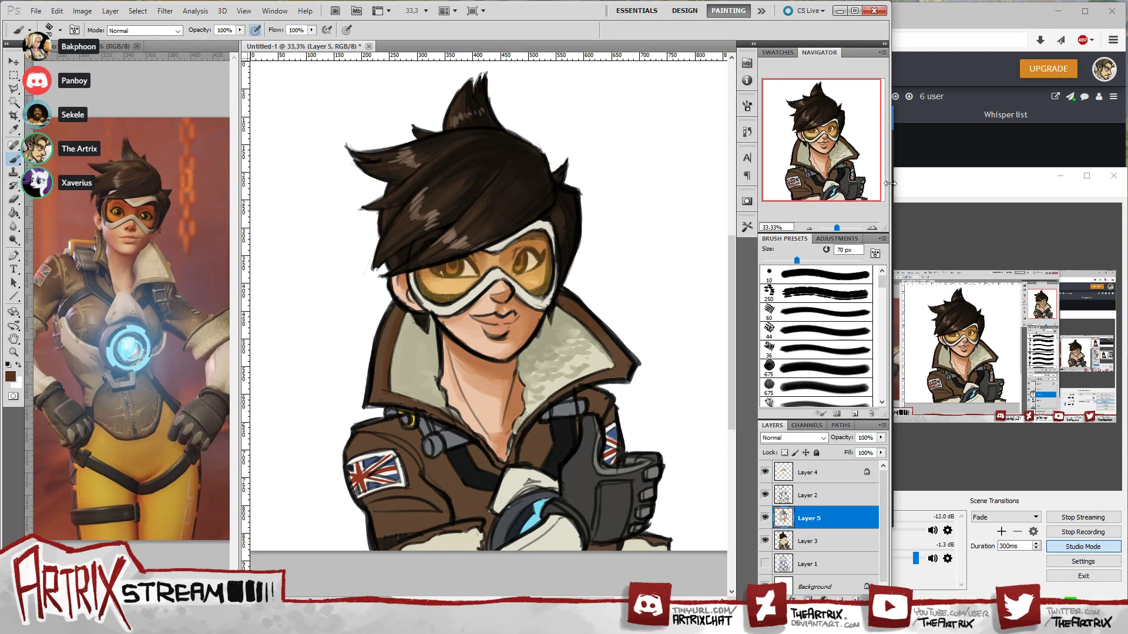
- Sample a skin tone beside the nose and a dark brown from the hair, and touch up the portrait with them
alt+click(500, 284)
click(837, 185)
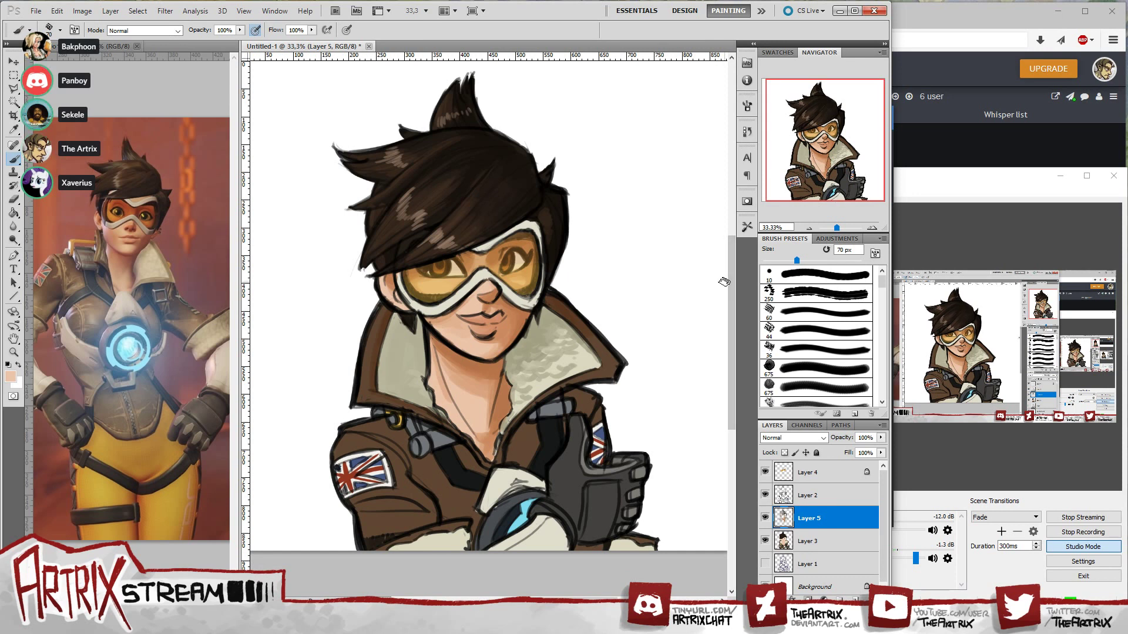
drag(812, 199, 835, 178)
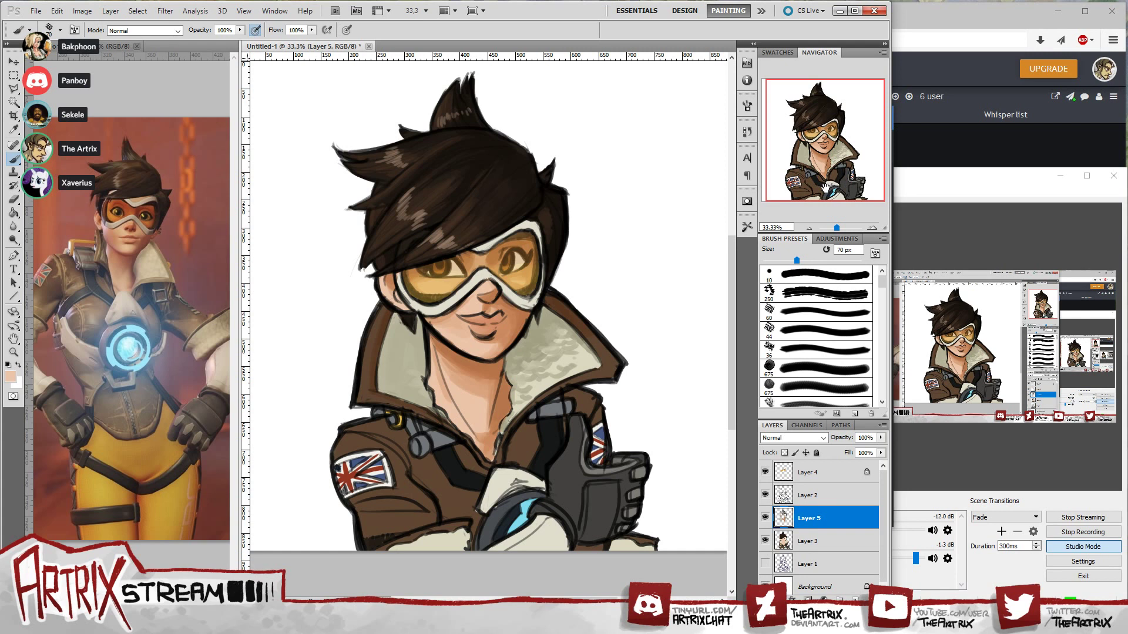
drag(815, 192, 813, 176)
alt+click(487, 216)
drag(835, 146, 832, 147)
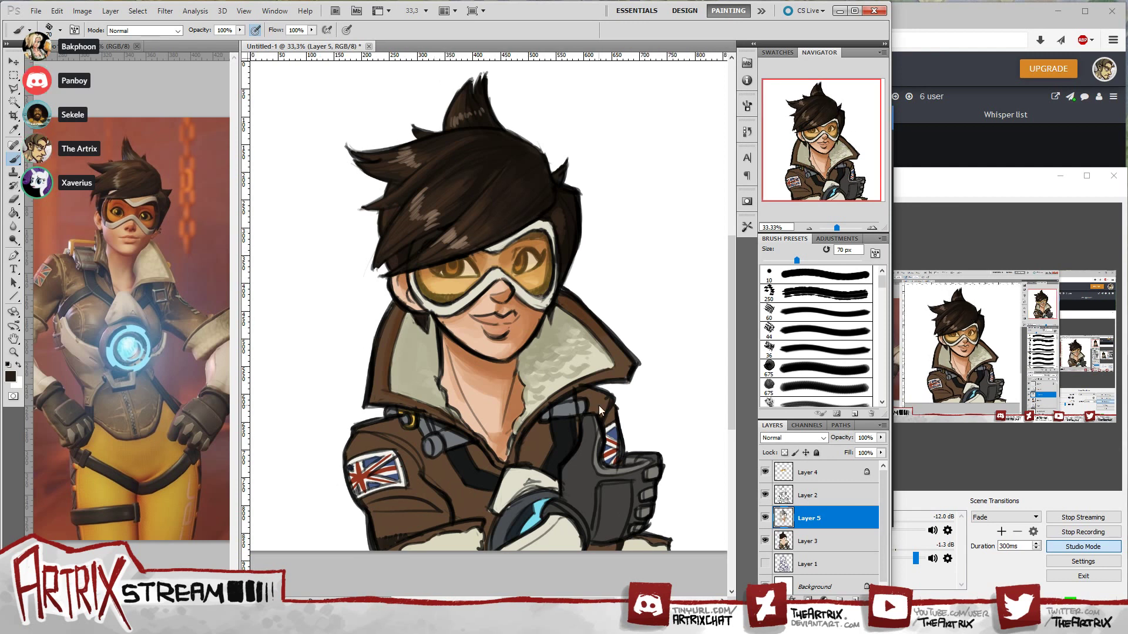
- Sample the fleece colour, darken it to #9d9777 and dab wool texture onto the plain half of the collar with a 50 px brush
alt+click(411, 346)
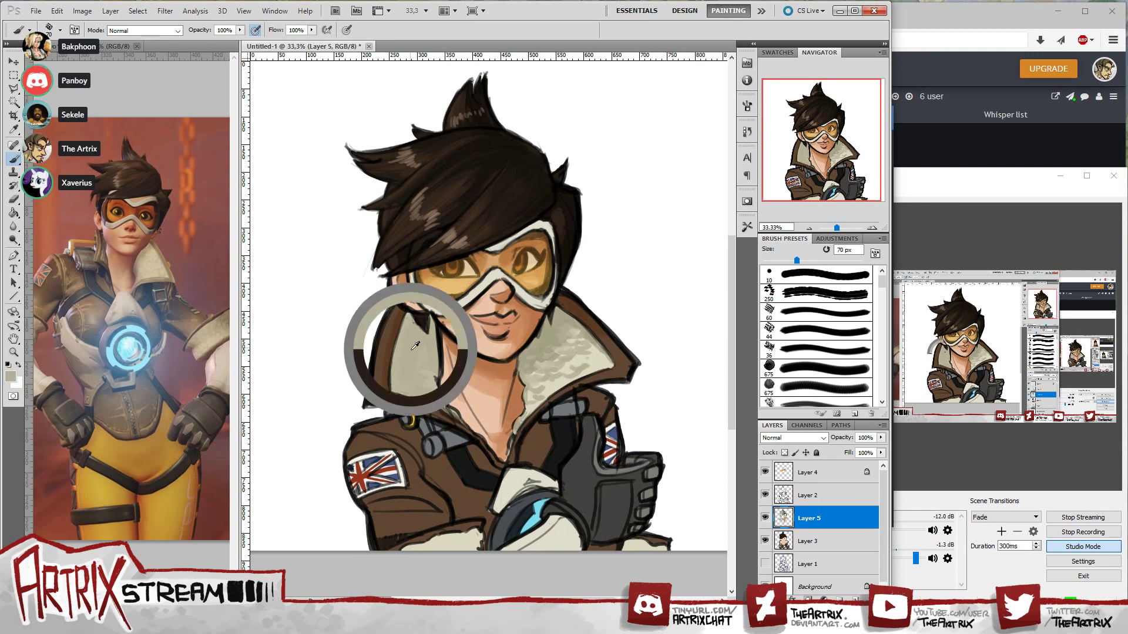
click(10, 377)
drag(350, 419, 359, 432)
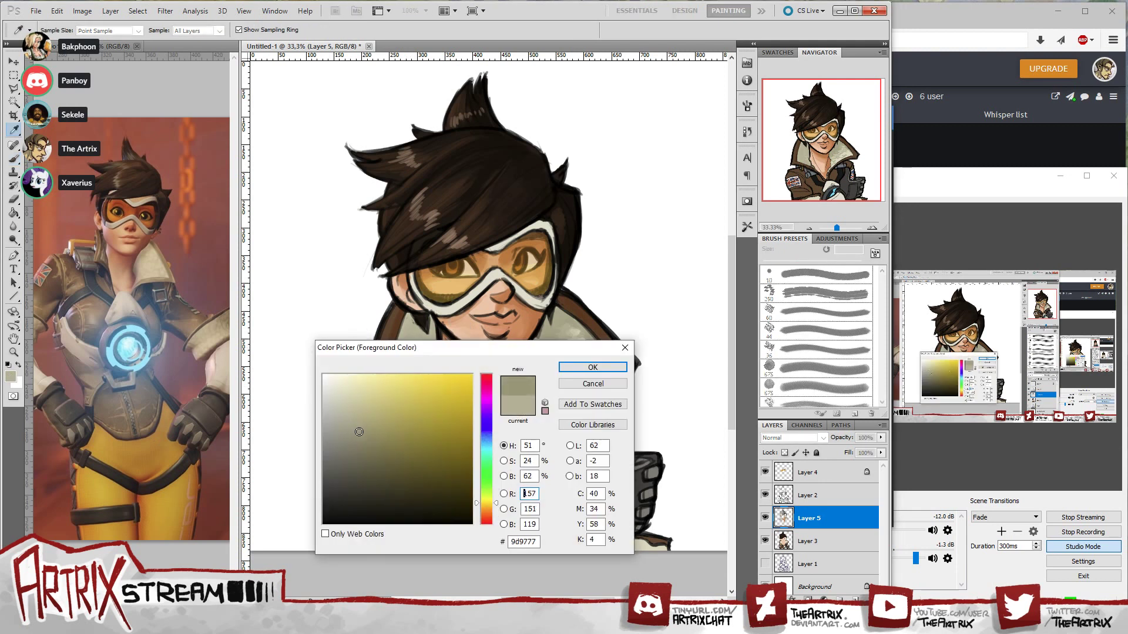
click(592, 367)
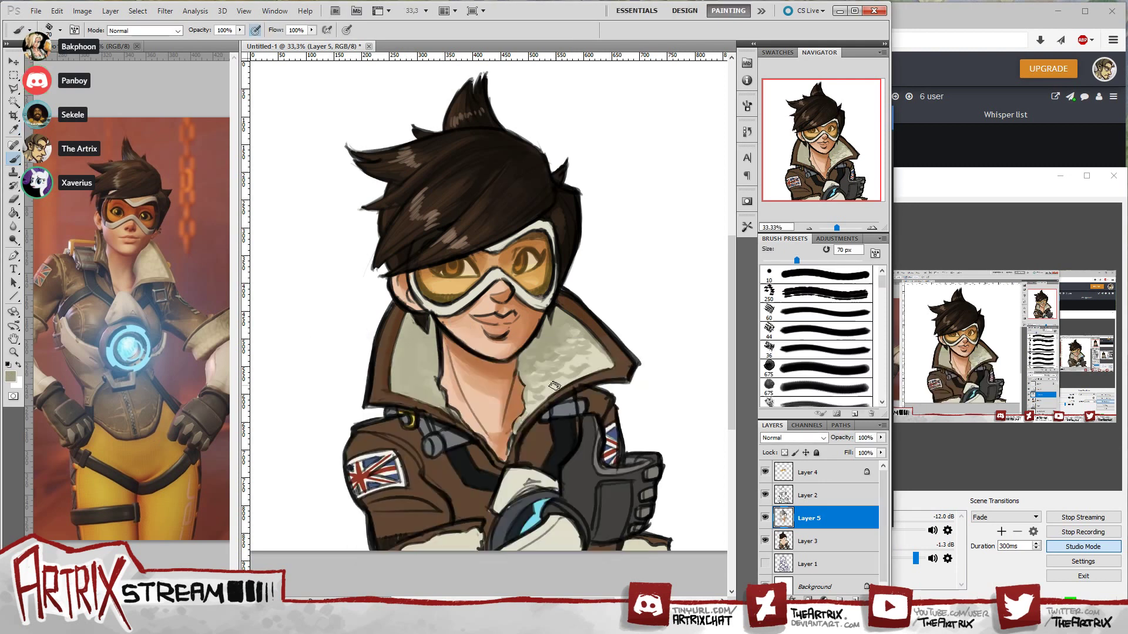
key(b)
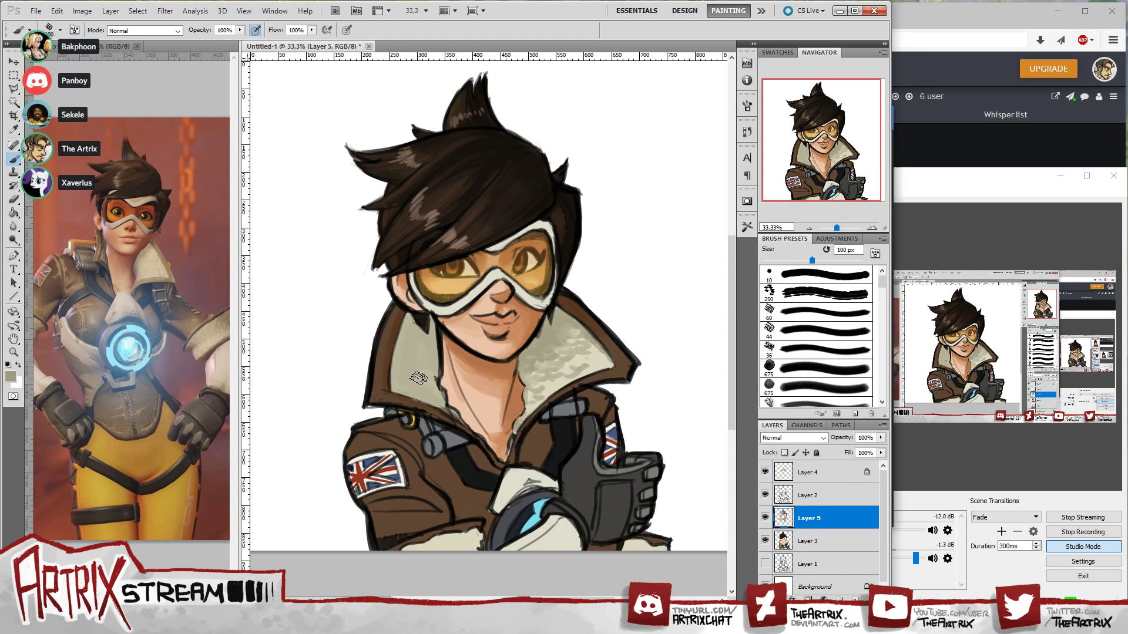
key(bracketleft)
key(bracketleft)
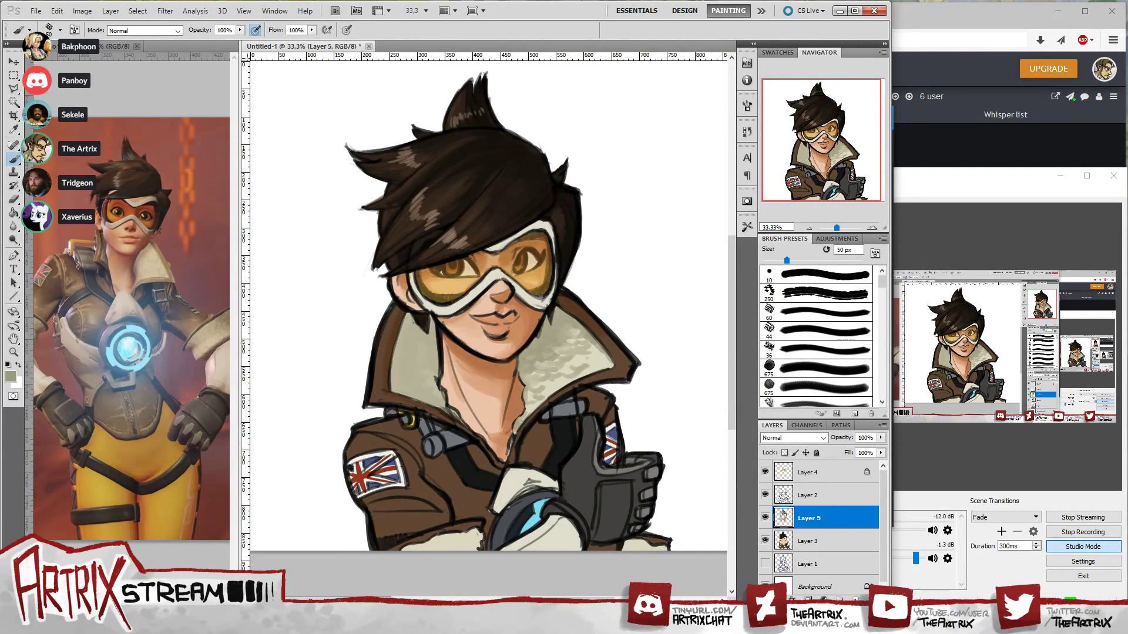
key(alt+Tab)
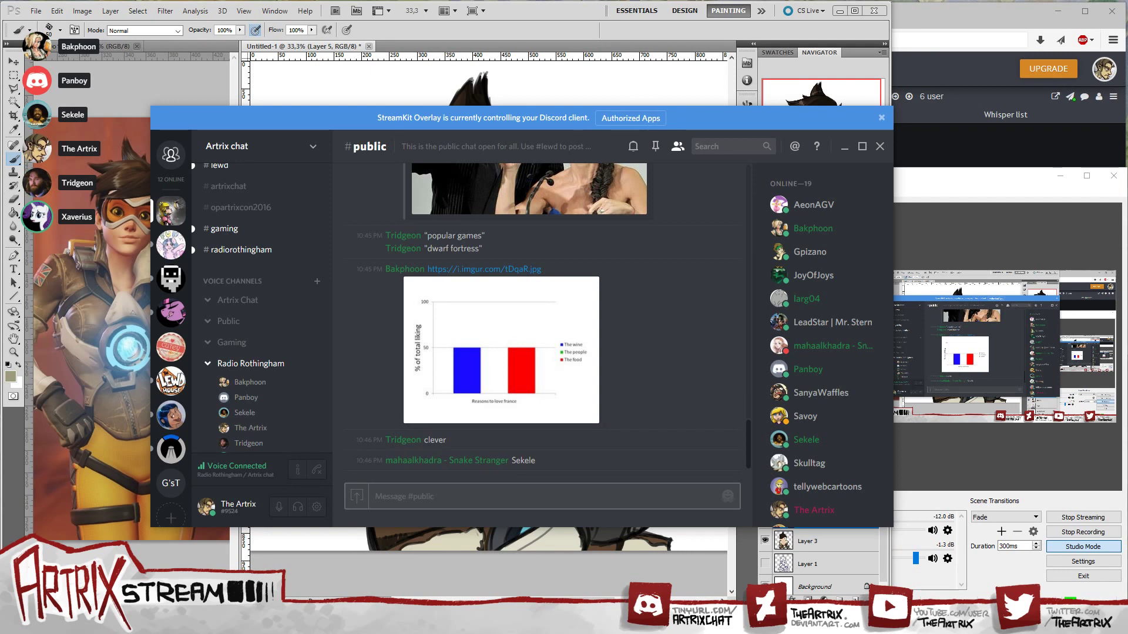
click(553, 12)
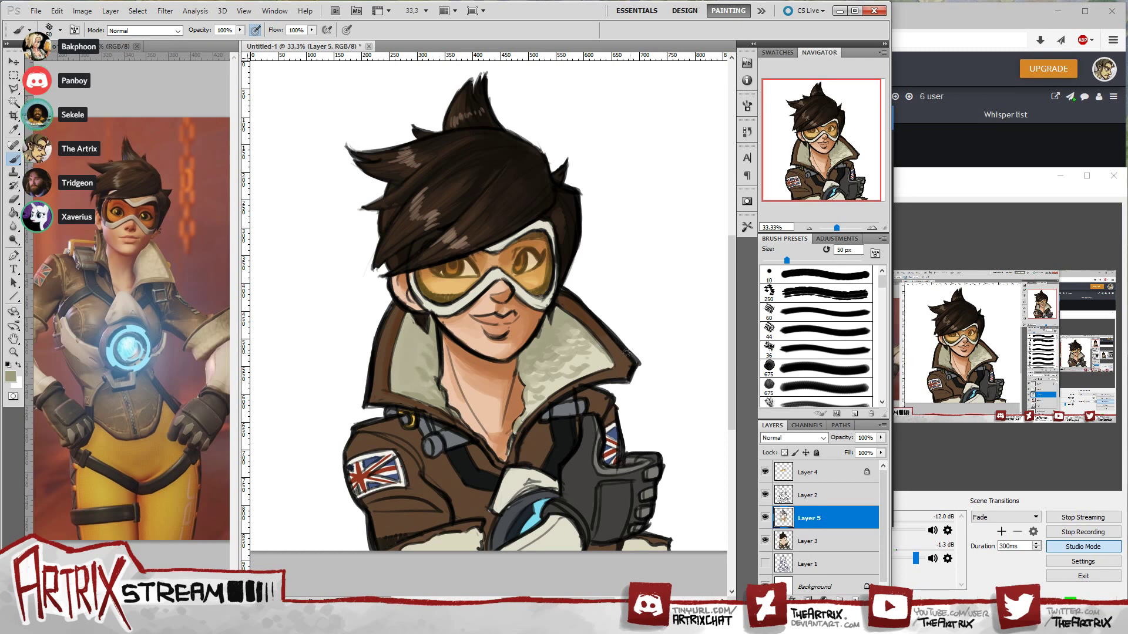
- Sample the jacket's brown, shift it to a lighter, yellower #7a5f38 and paint highlights on the sleeve with a 100 px brush
drag(855, 159, 868, 176)
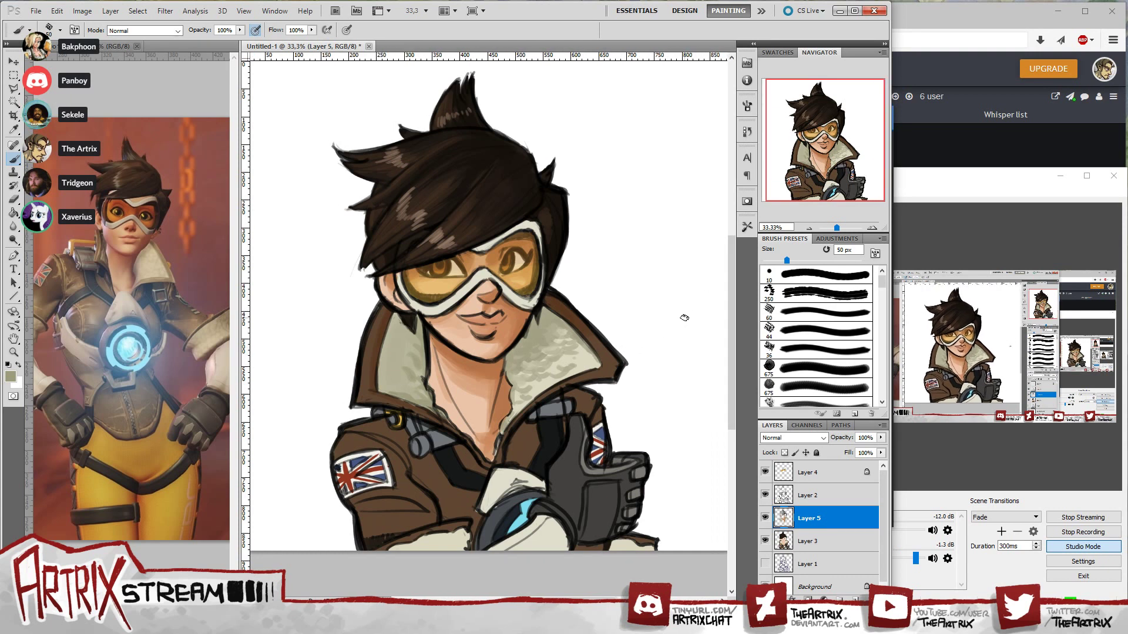
key(i)
click(364, 364)
click(9, 376)
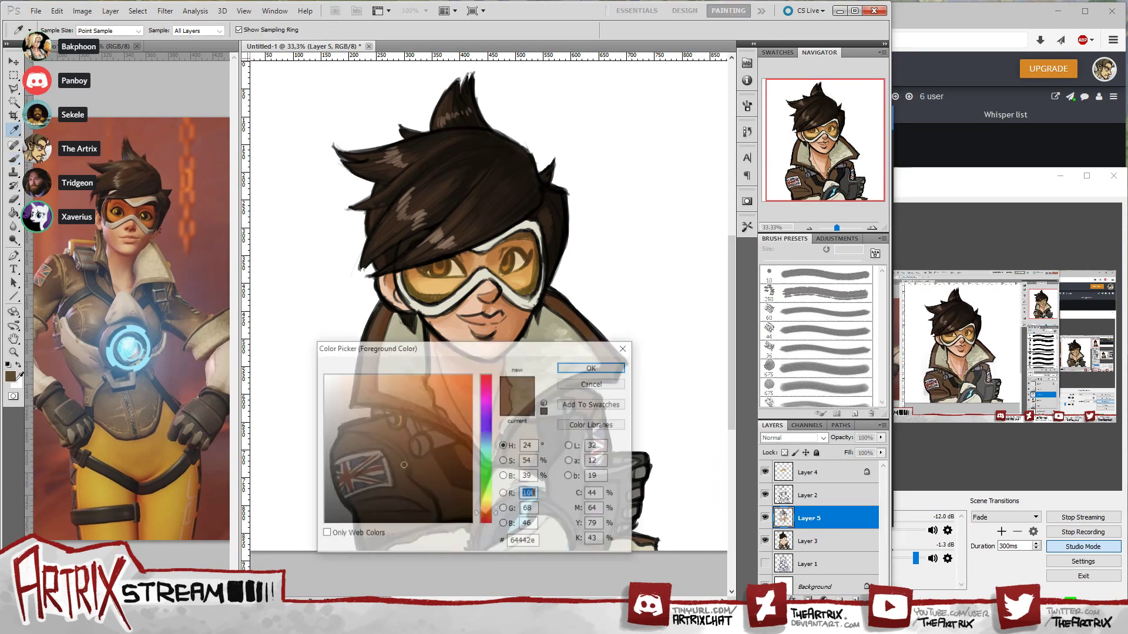
drag(492, 515, 491, 510)
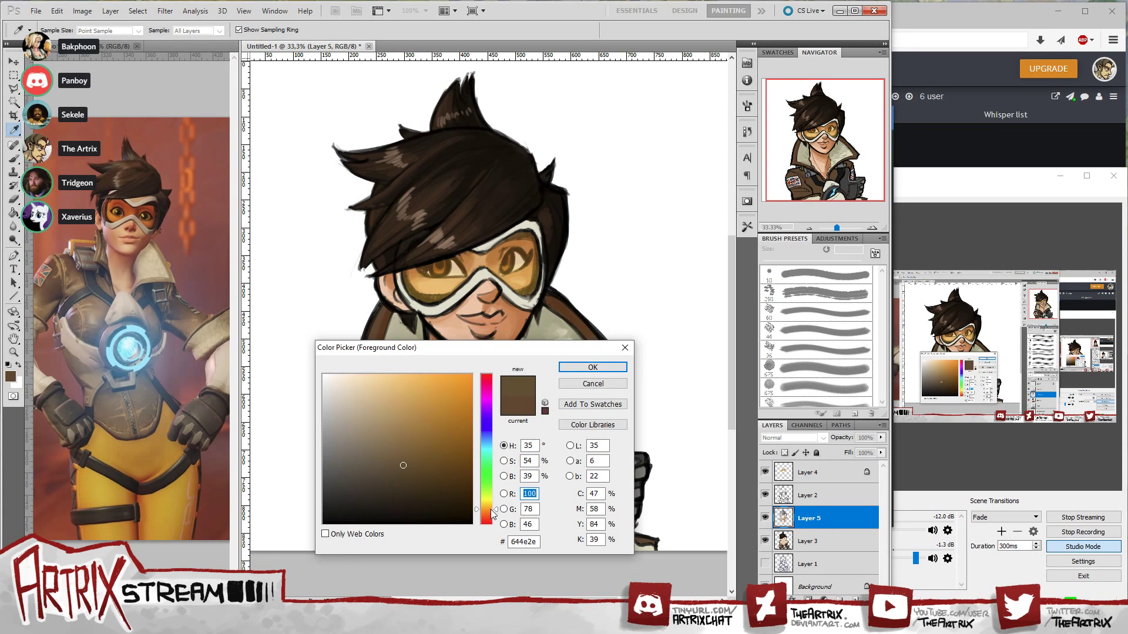
click(403, 452)
click(593, 367)
key(b)
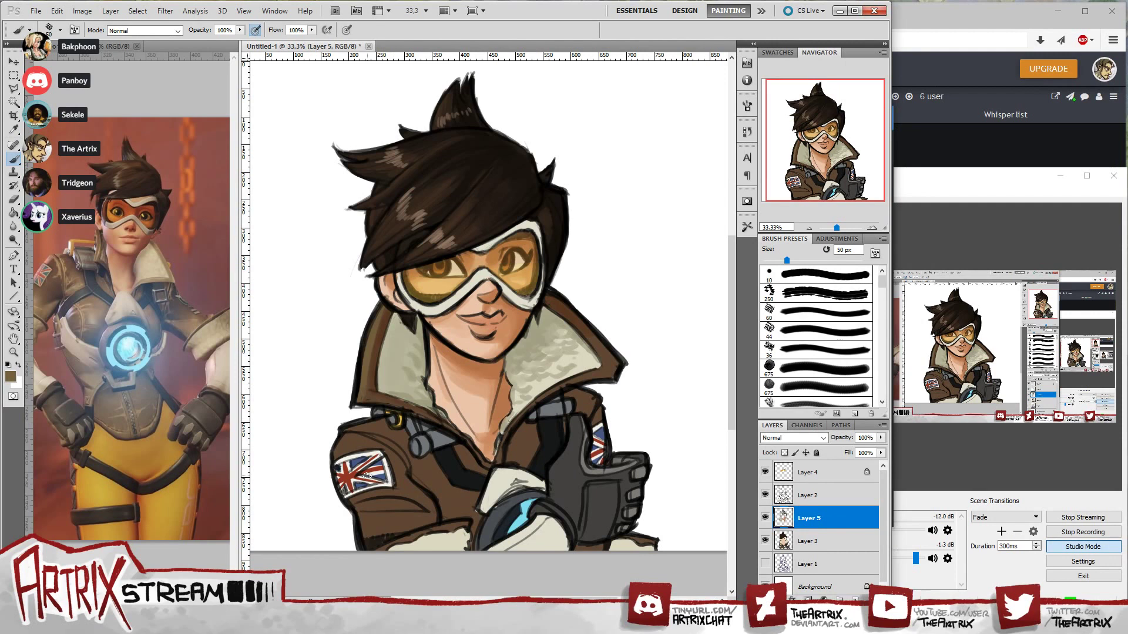
key(bracketright)
key(bracketright)
key(bracketright)
key(bracketright)
key(bracketright)
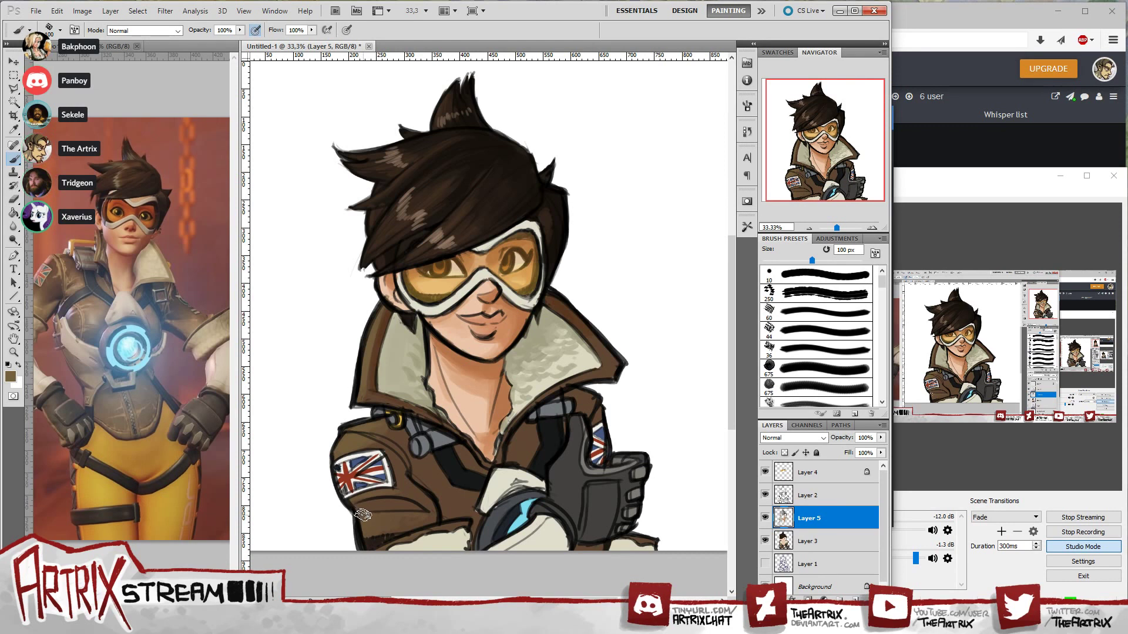
- Extend the yellow-brown highlights over the jacket's chest and the leather edges of the collar
drag(837, 180, 834, 181)
drag(833, 183, 821, 185)
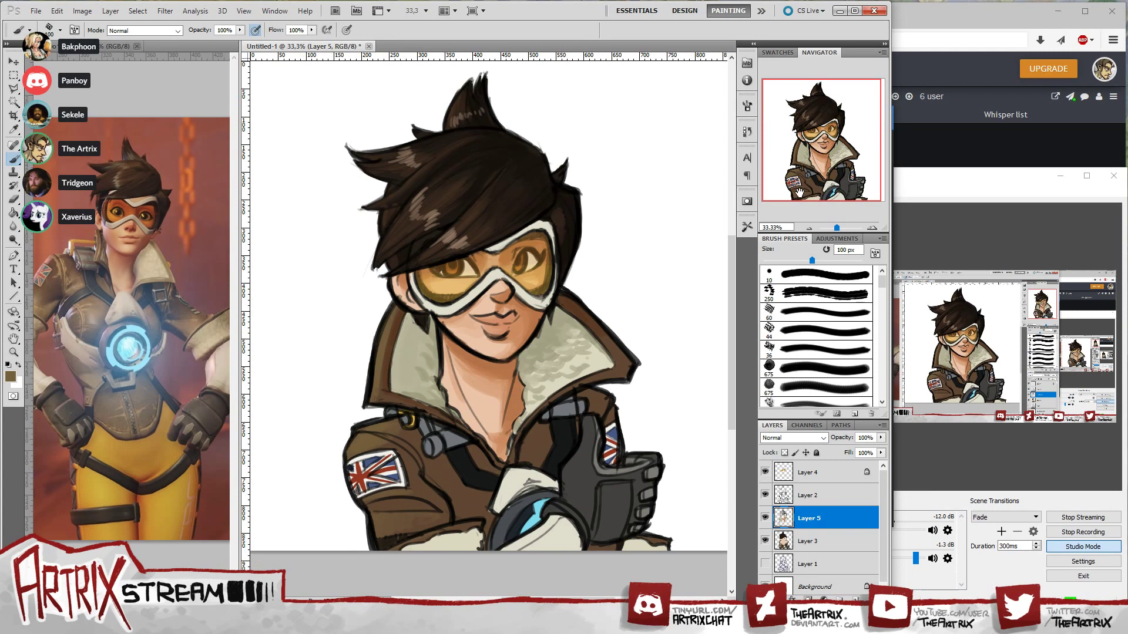
drag(846, 184, 848, 185)
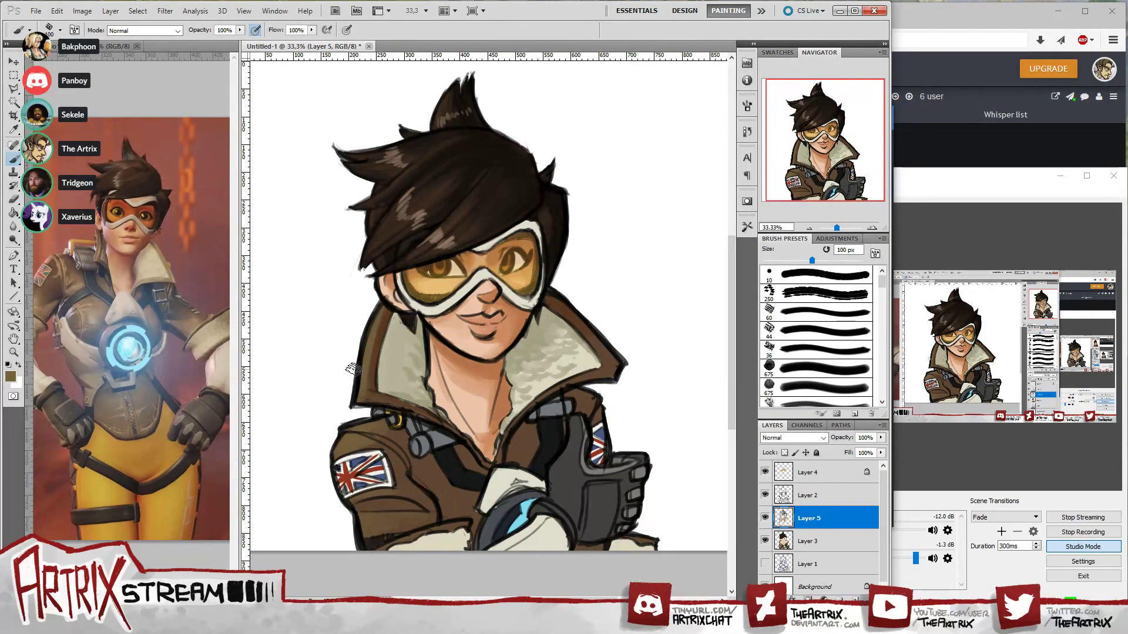
drag(771, 198, 767, 198)
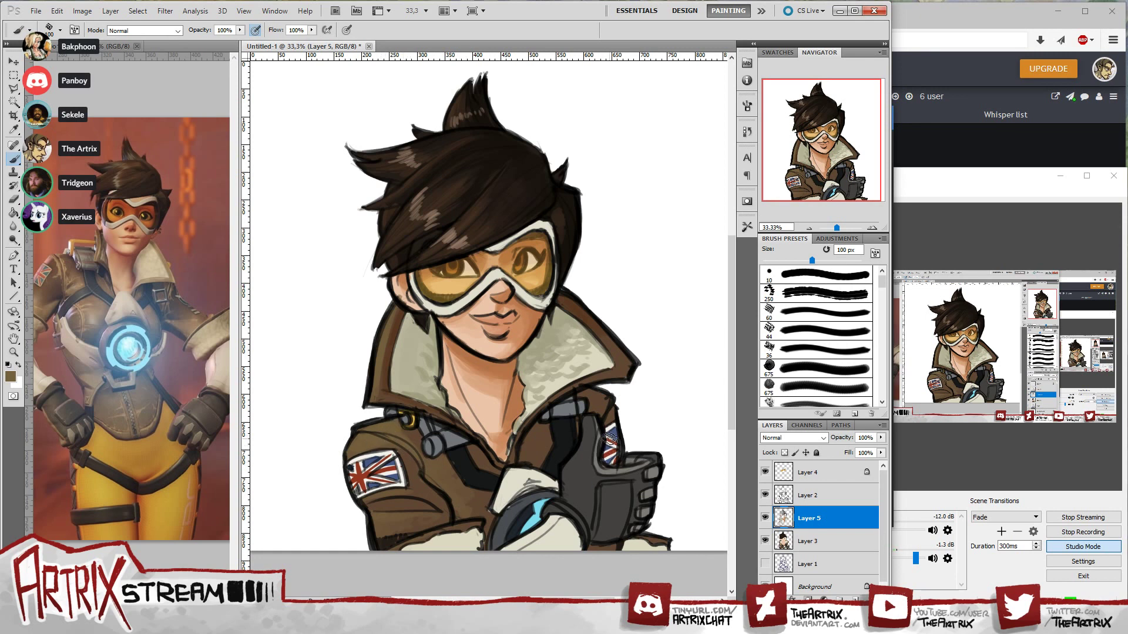
- Set the foreground to dark brown #47240c and paint shadows on the sleeve and chest of the jacket around the straps
click(10, 377)
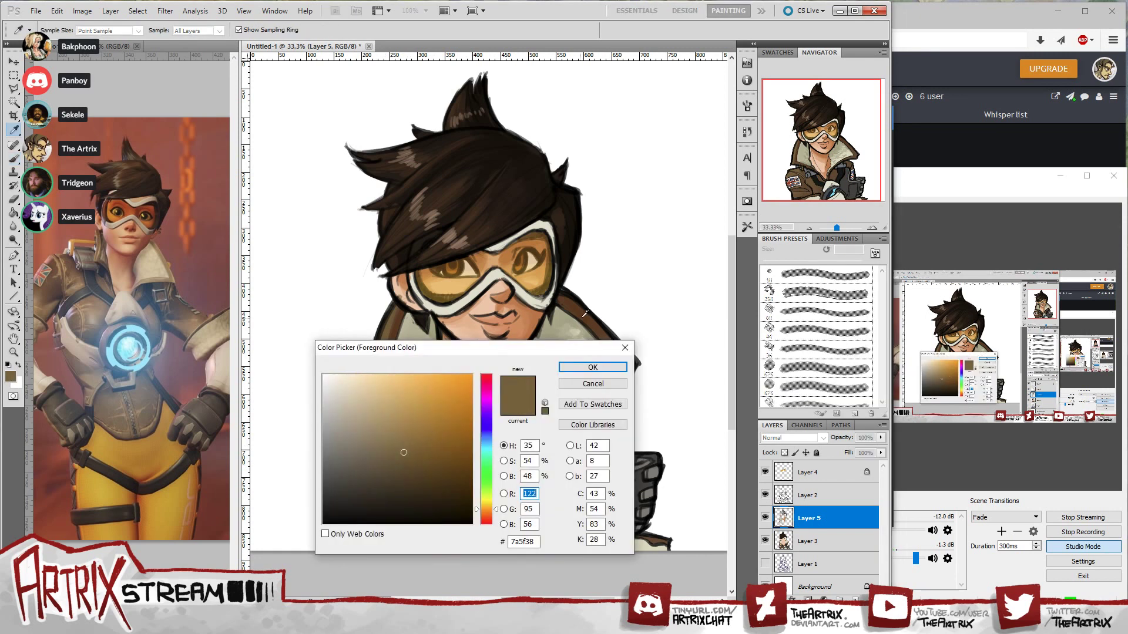
click(582, 317)
click(447, 482)
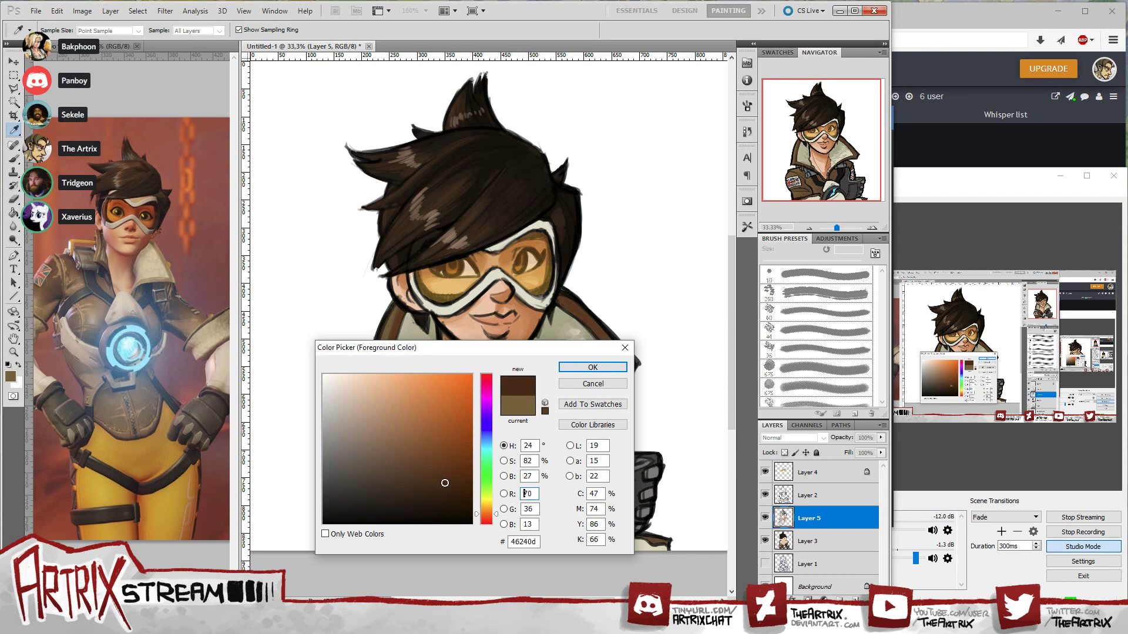
click(590, 368)
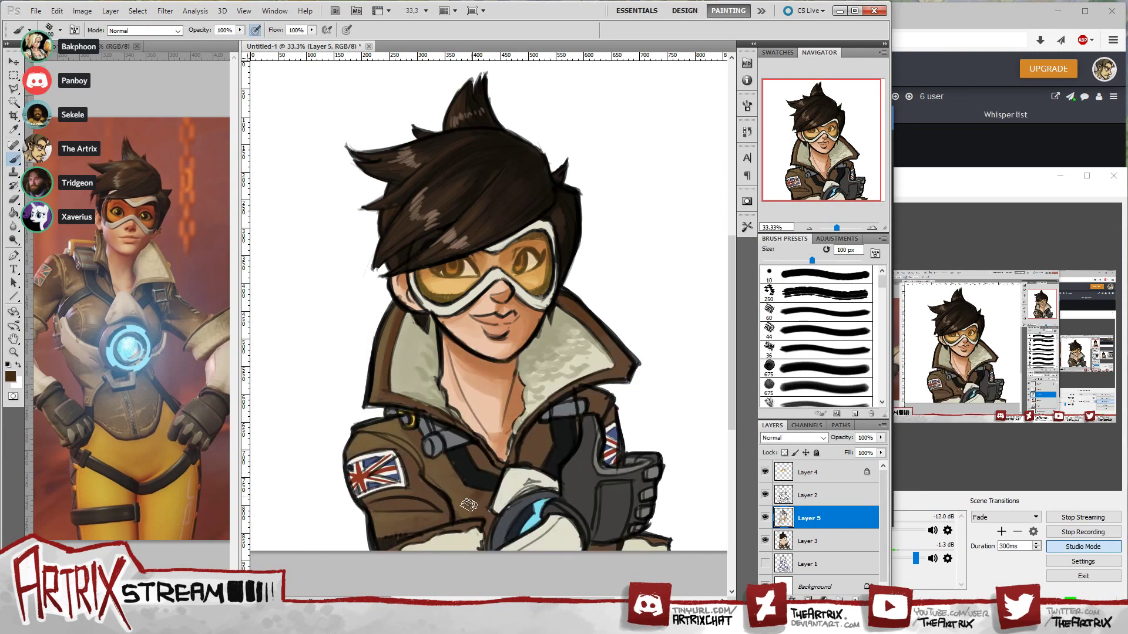
drag(472, 503, 485, 532)
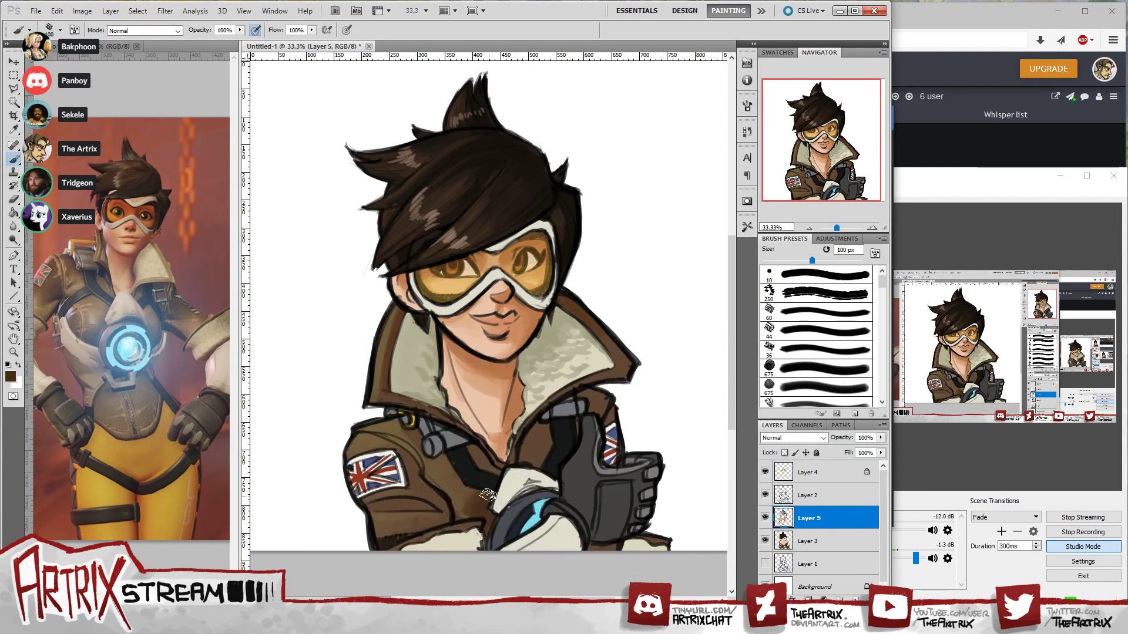
drag(424, 477, 459, 509)
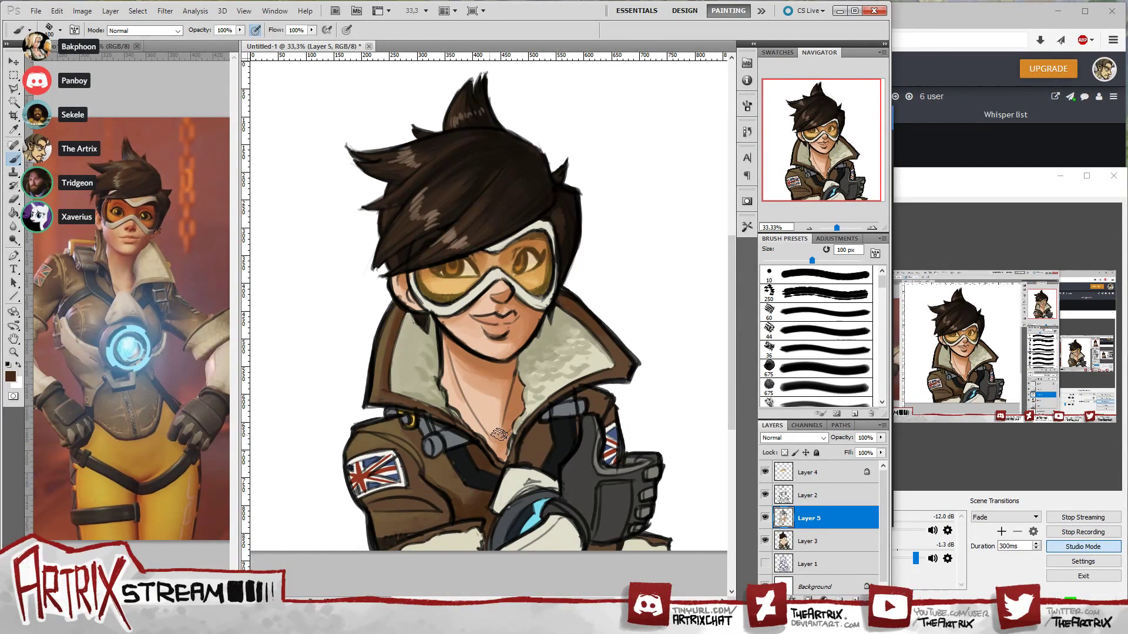
mouse_move(522, 460)
mouse_down()
mouse_move(533, 425)
mouse_move(542, 456)
mouse_move(543, 443)
mouse_up()
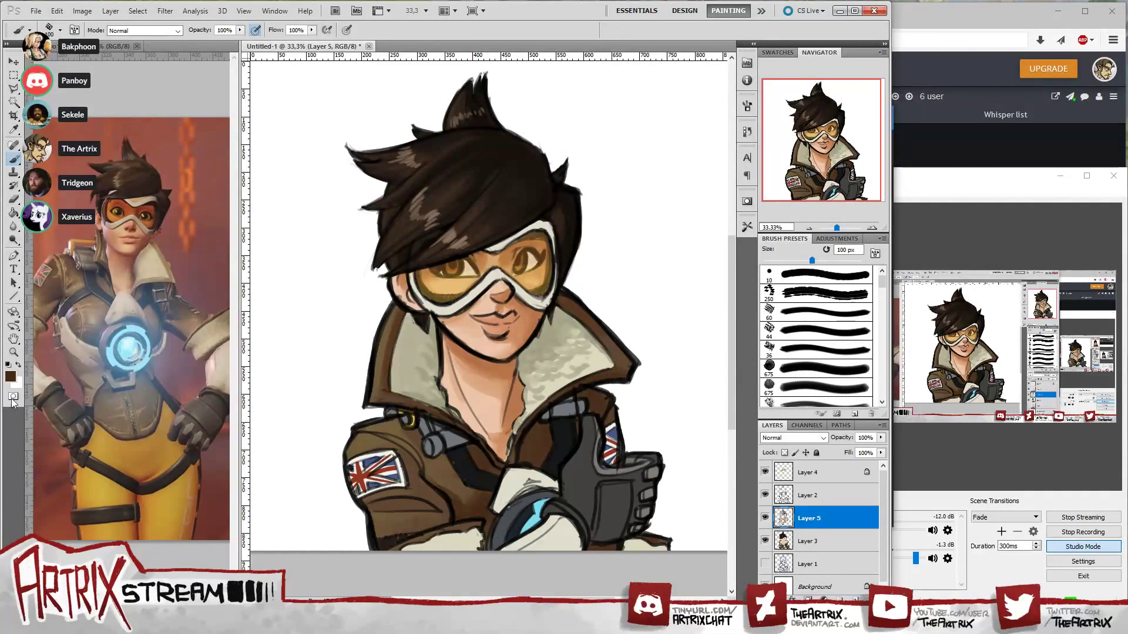
- Sample browns from the collar and jacket and shade the folds along the lower sleeve
alt+click(392, 333)
click(854, 168)
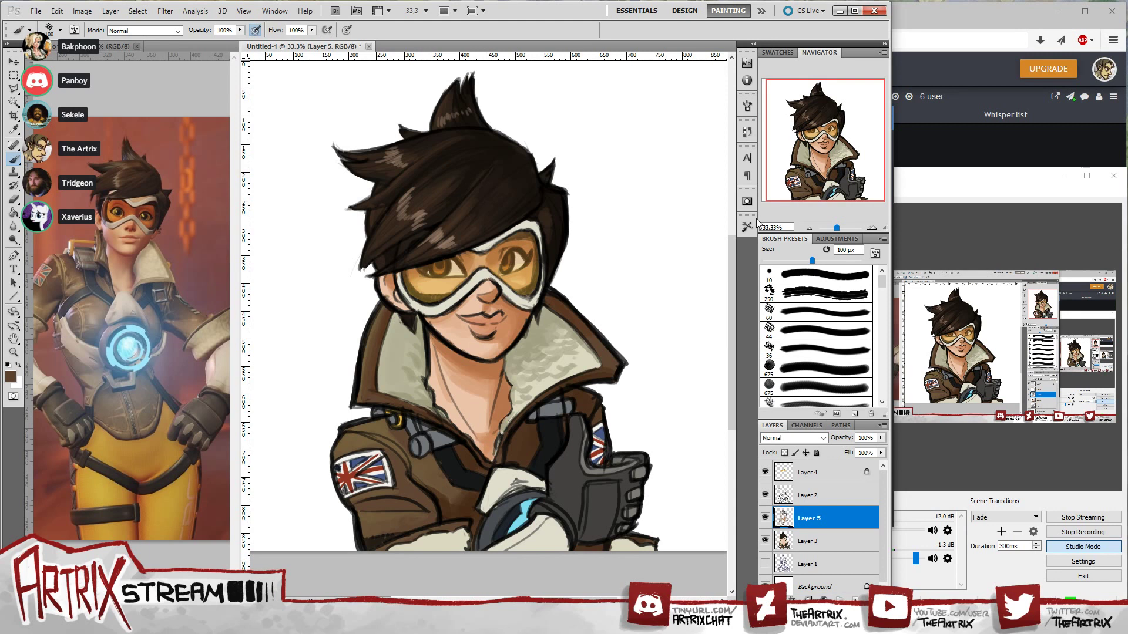
alt+click(467, 457)
mouse_move(375, 505)
mouse_down()
mouse_move(420, 507)
mouse_move(457, 540)
mouse_up()
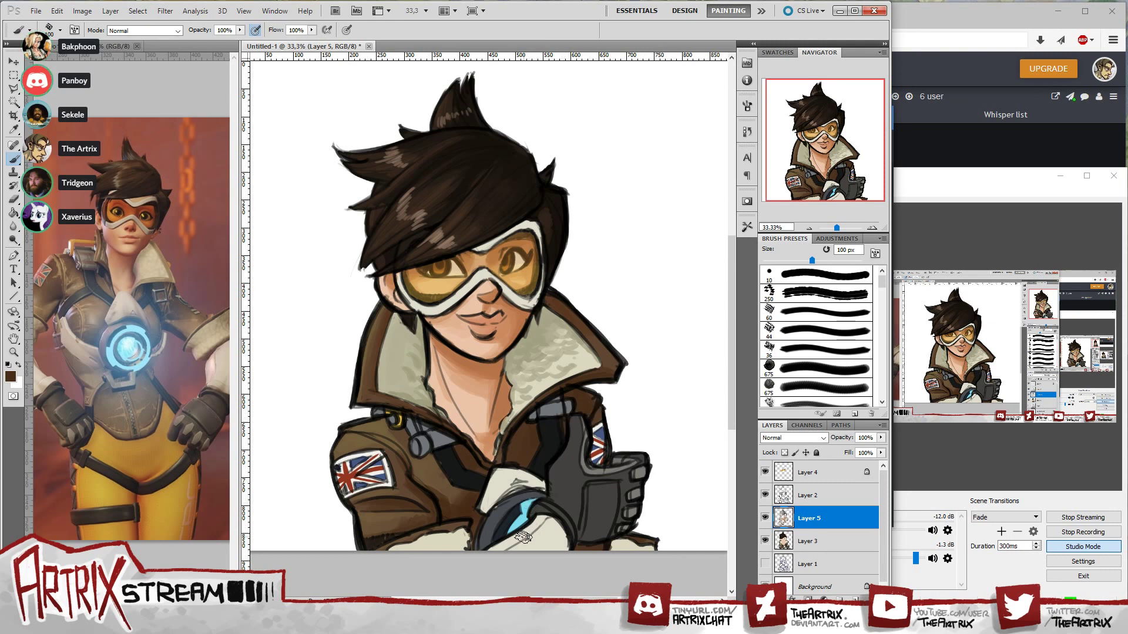
- Sample the goggles' off-white, darken it to a grey and shade the goggle frame with a 90 px brush
alt+click(457, 296)
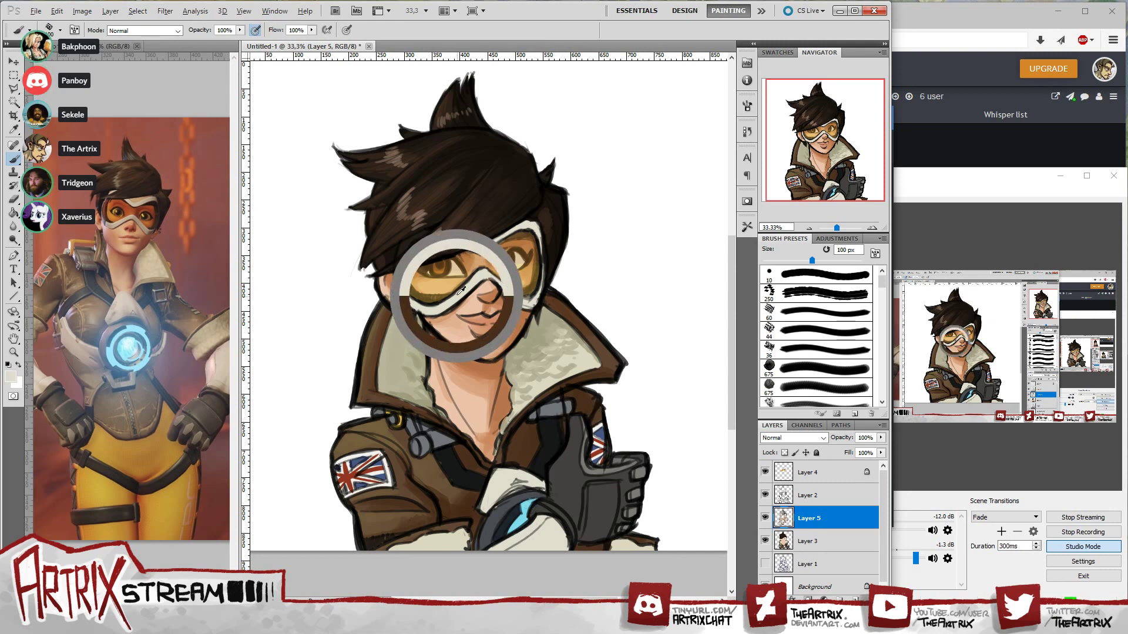
click(12, 375)
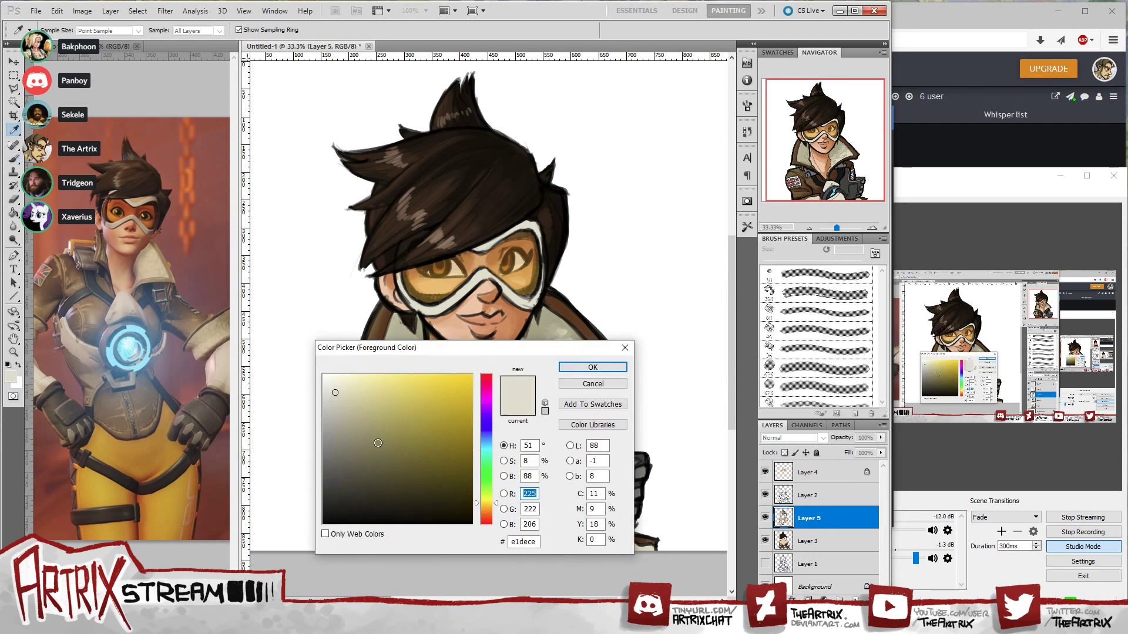
drag(338, 398, 336, 420)
click(593, 367)
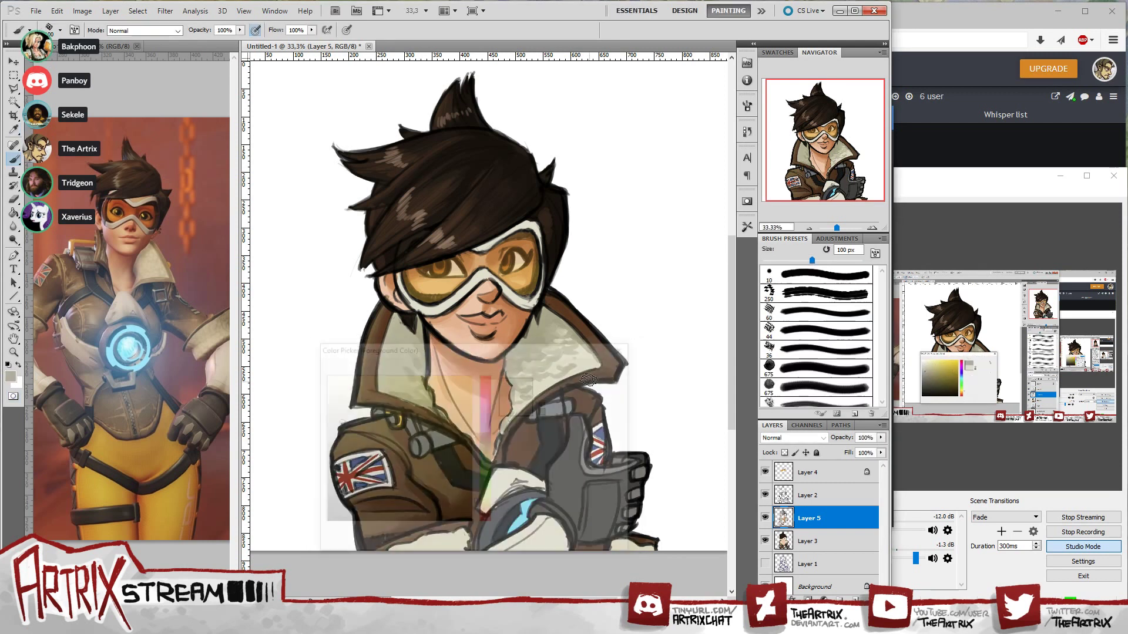
key(bracketleft)
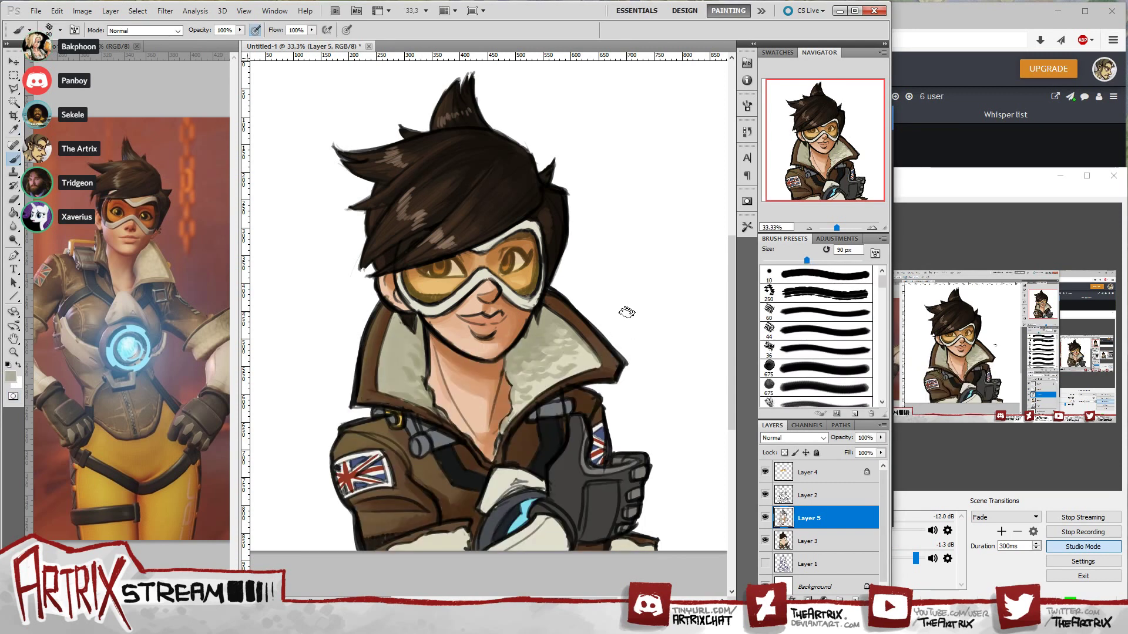
drag(491, 274, 513, 294)
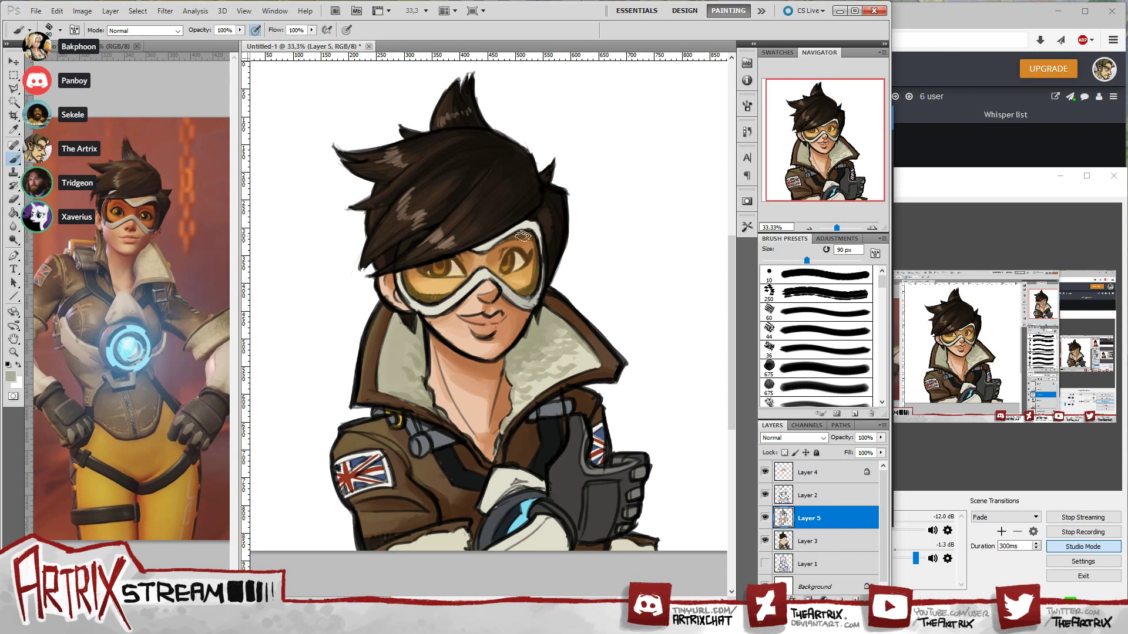
drag(488, 246, 520, 226)
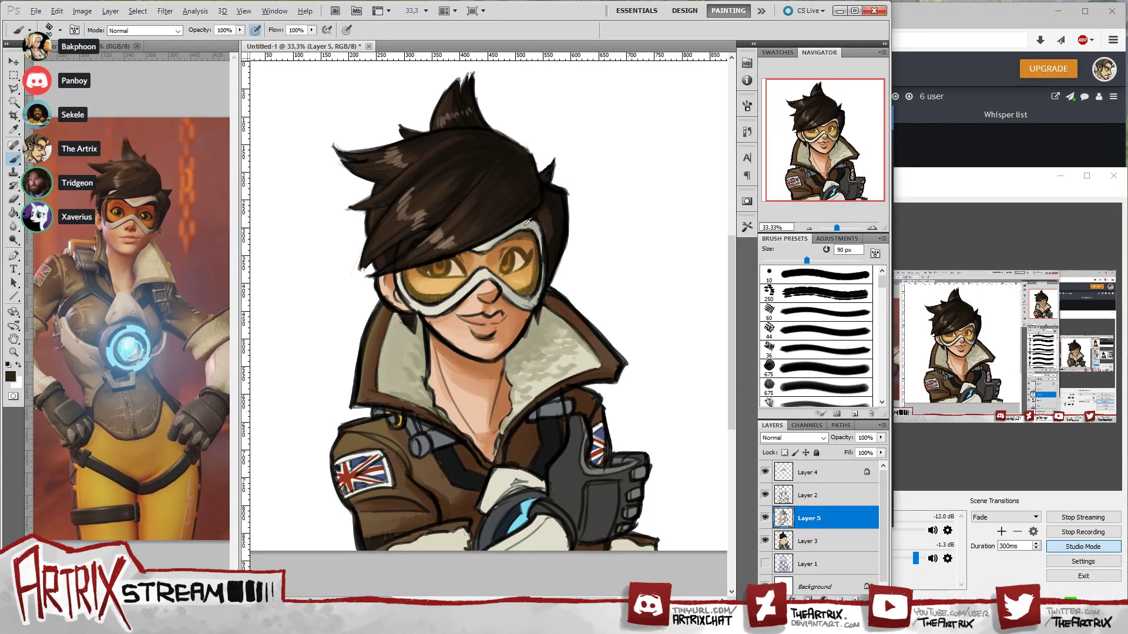
- Set the foreground to a darker warm grey, #7f7d71, and deepen the shadows on the goggle frame
alt+click(528, 224)
click(10, 376)
click(340, 435)
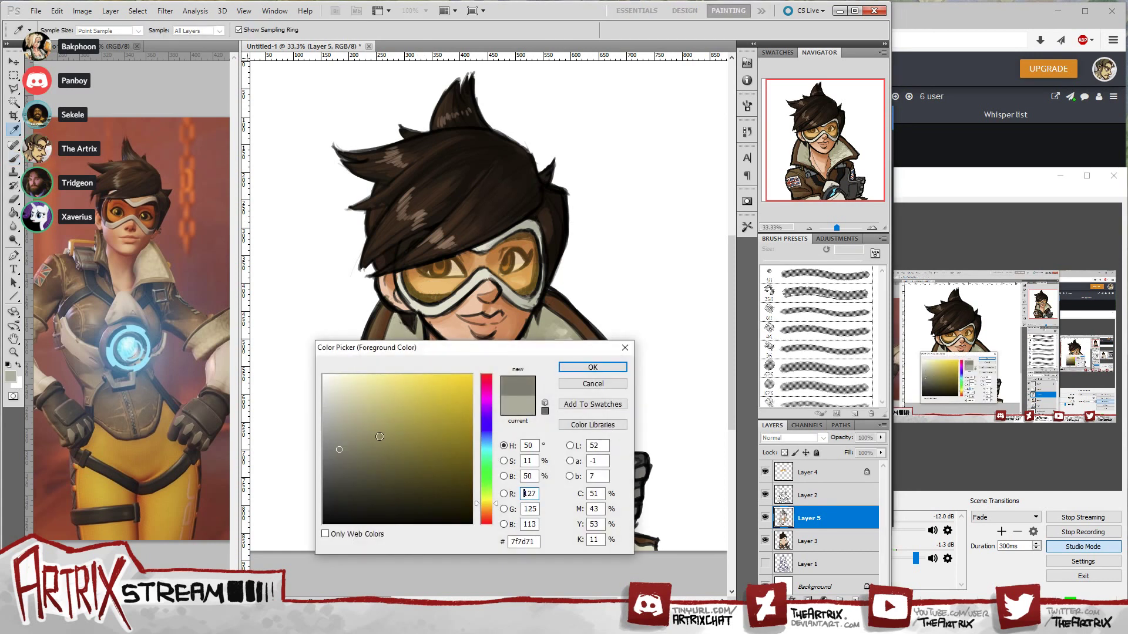
click(592, 367)
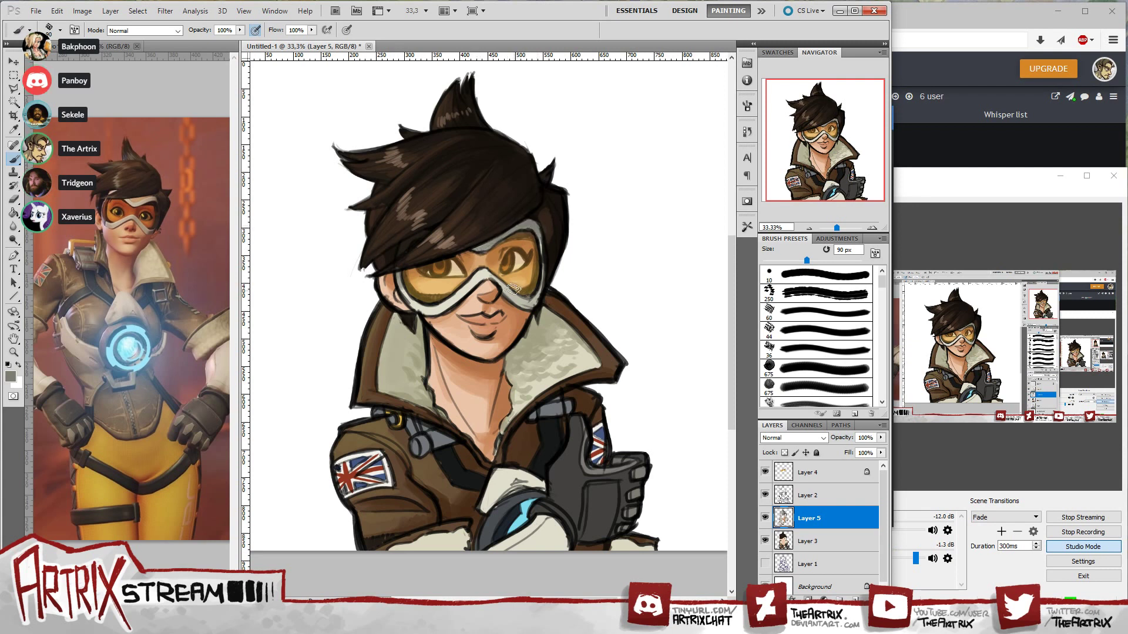
mouse_move(833, 178)
mouse_down()
mouse_move(822, 169)
mouse_move(856, 174)
mouse_up()
drag(877, 153, 846, 166)
drag(510, 376, 510, 350)
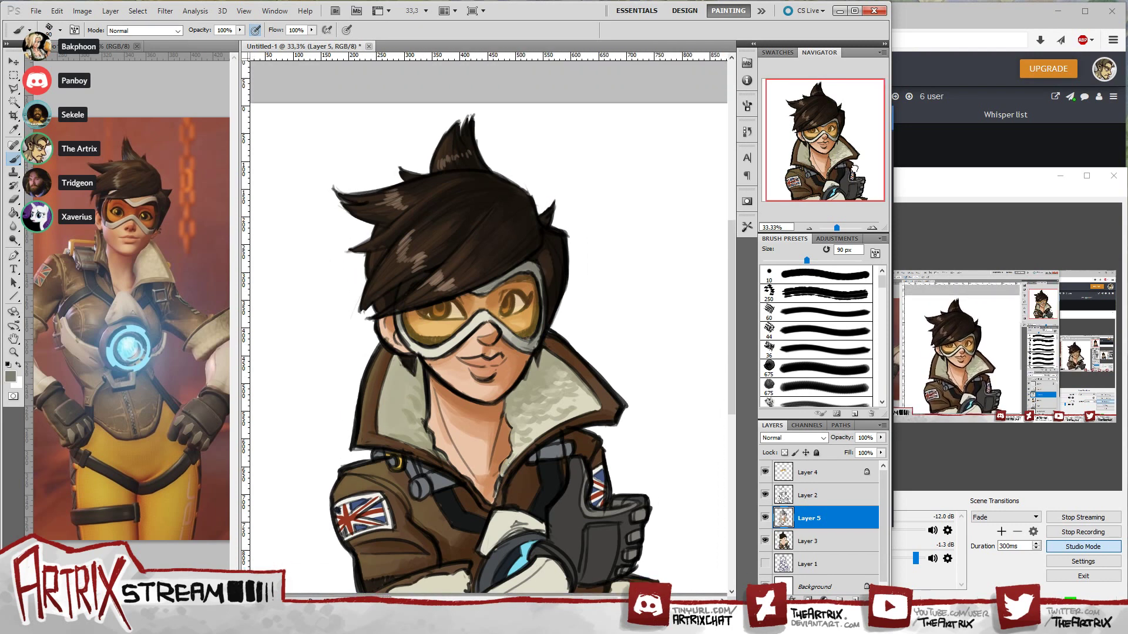
- Lower the opacity of Layer 4 to 35%
click(819, 474)
click(879, 438)
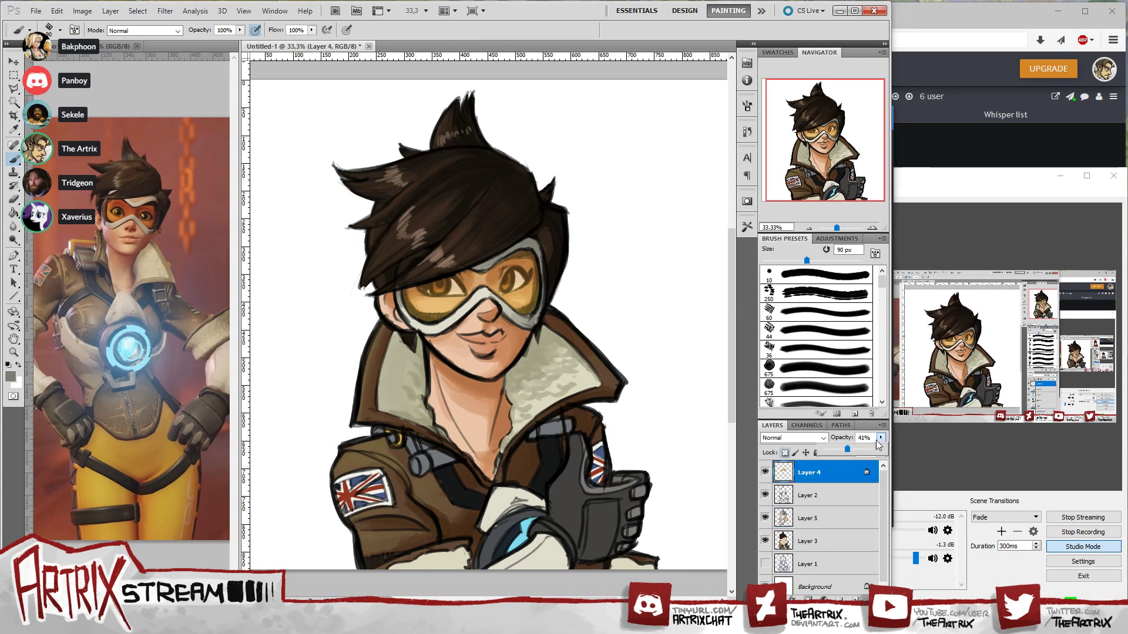
drag(839, 449, 836, 453)
drag(837, 152, 839, 179)
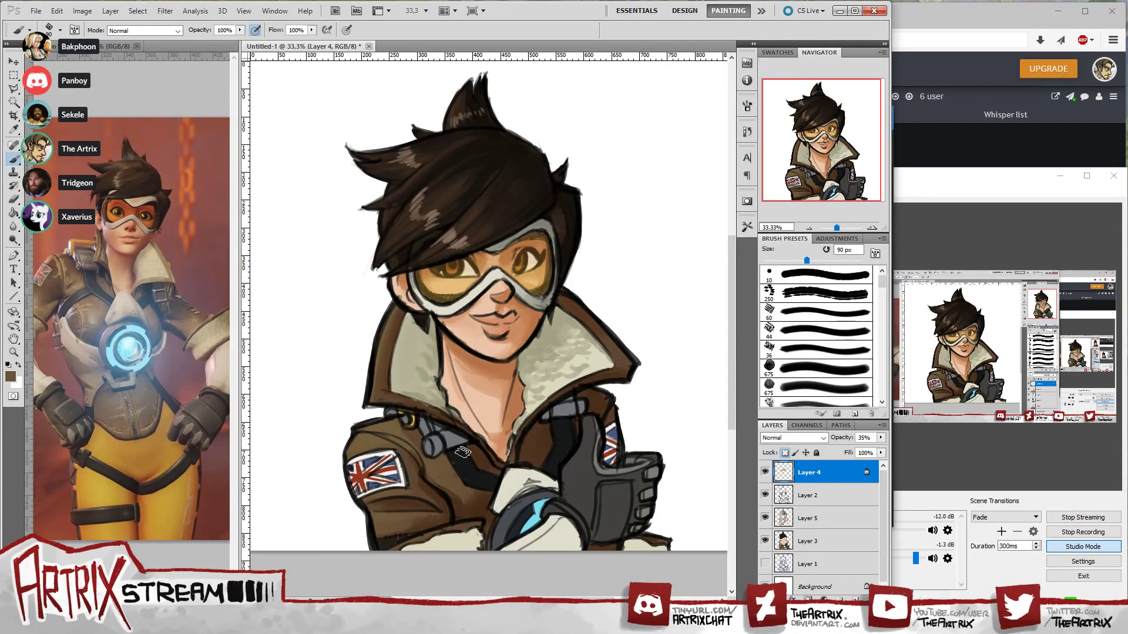
- Sample the dark chest strap on Layer 4, darken the foreground to black #000000 and paint the strap area
alt+click(456, 460)
alt+click(467, 471)
alt+click(467, 476)
alt+click(486, 474)
click(10, 377)
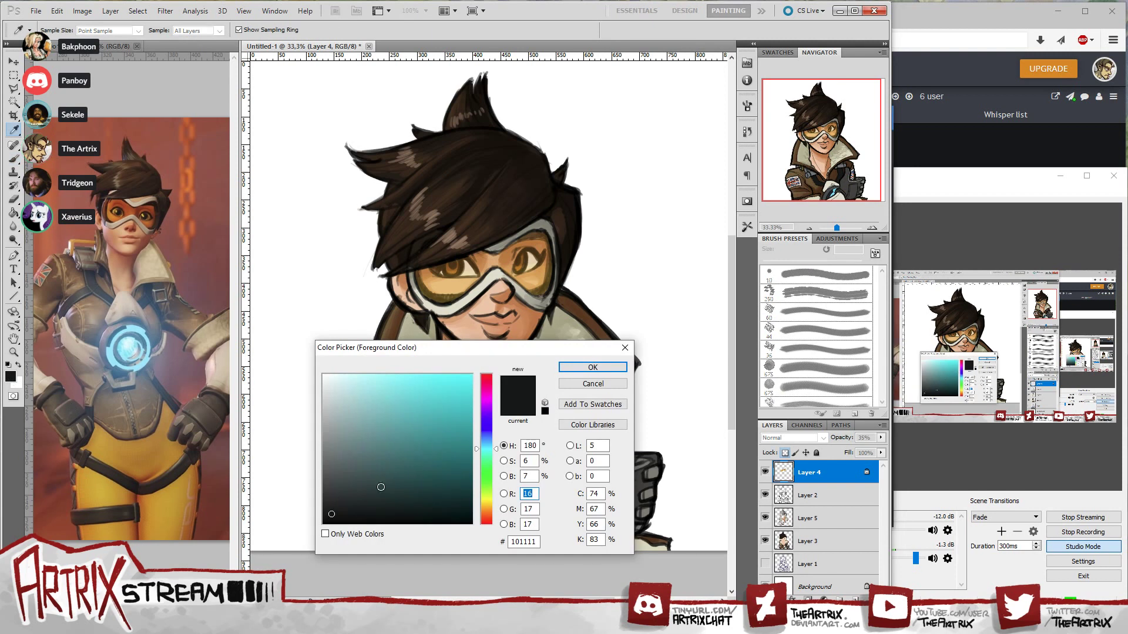
drag(330, 514, 329, 520)
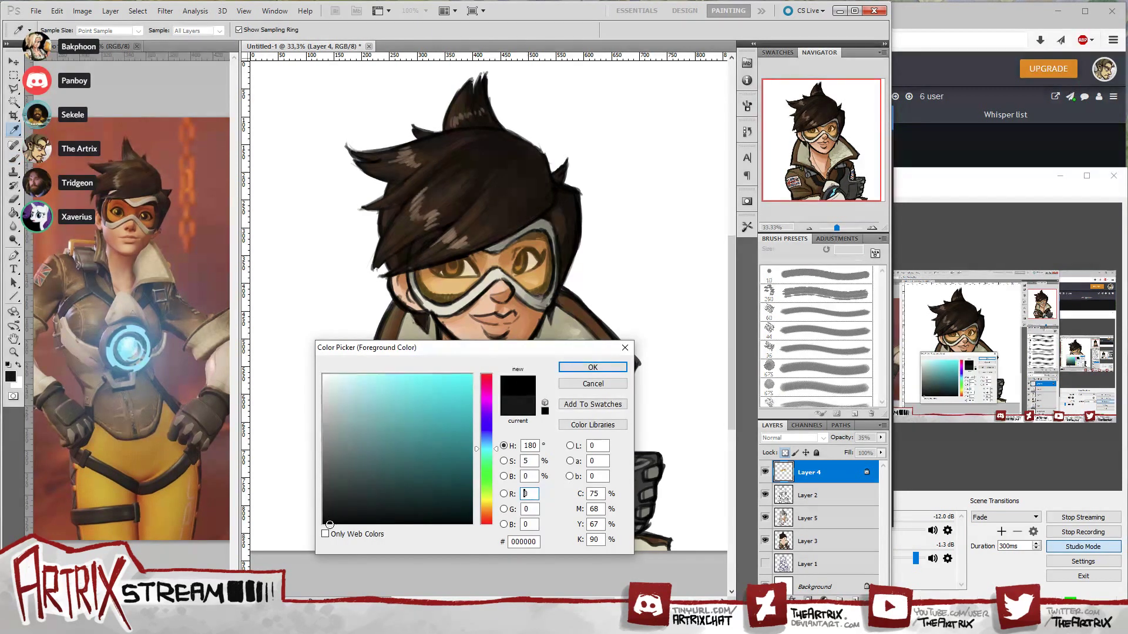
click(593, 367)
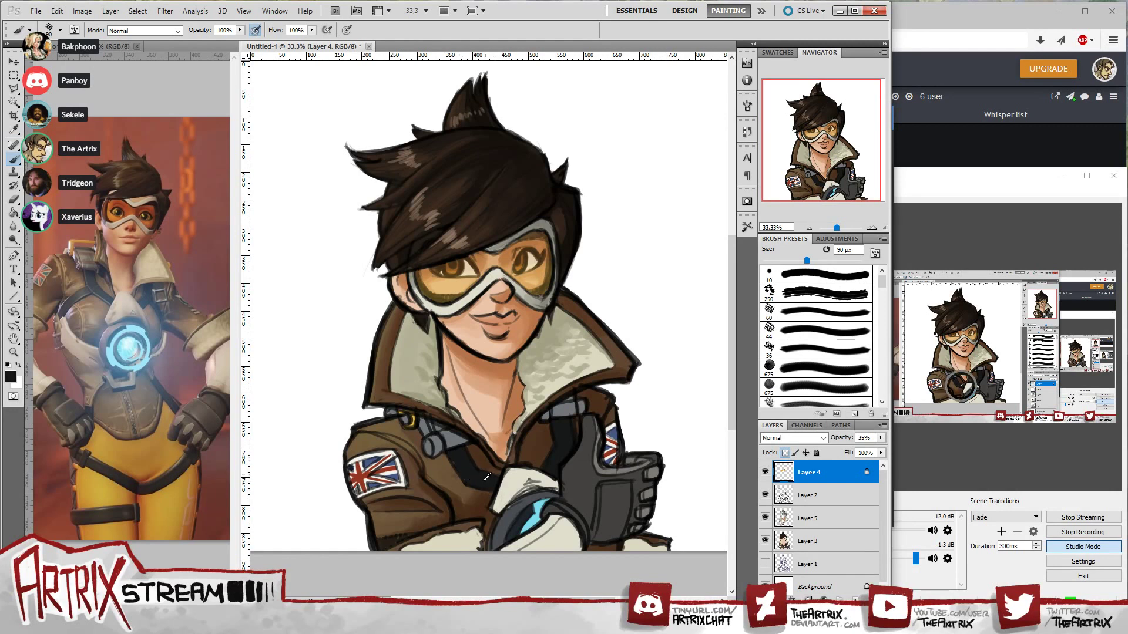
click(10, 376)
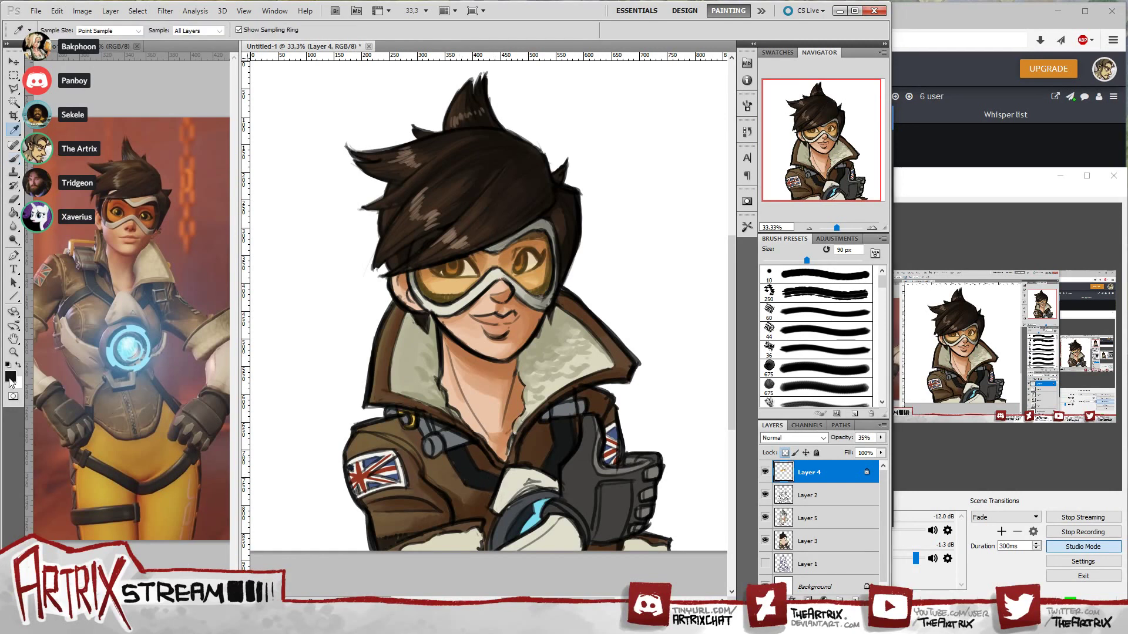
click(330, 519)
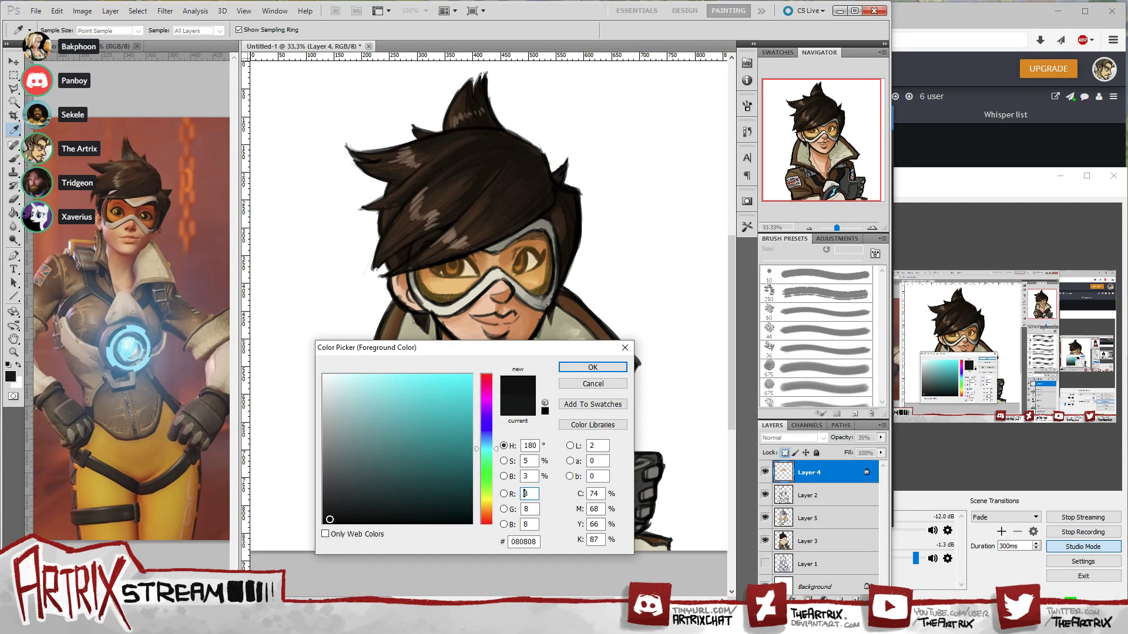
drag(329, 520, 329, 523)
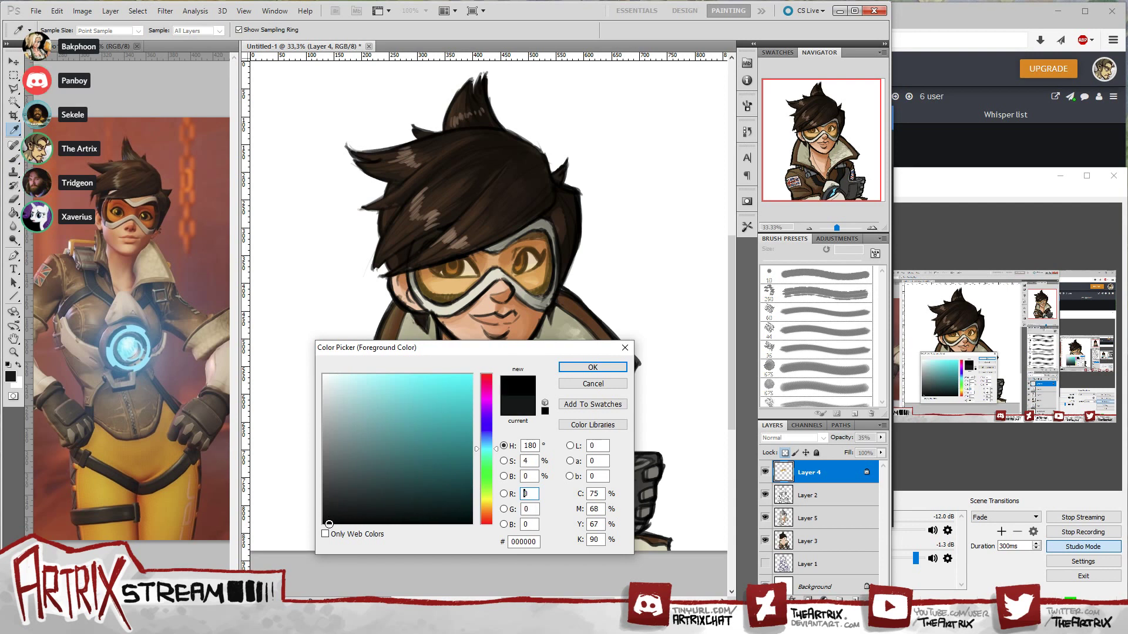
click(593, 367)
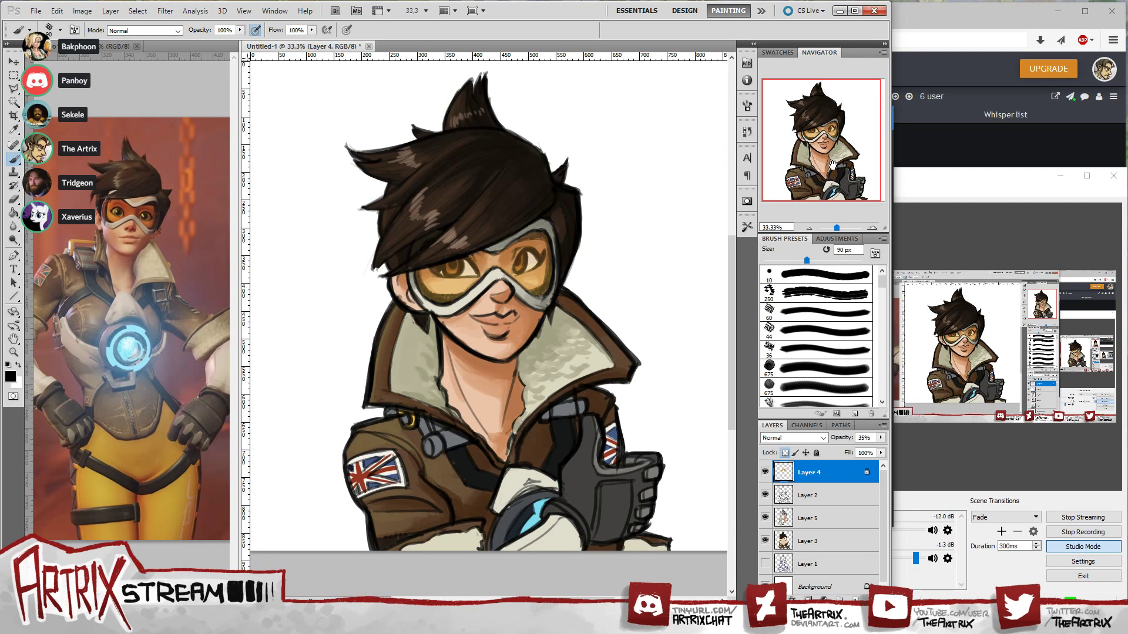
- Sample the grey of the strap fitting beside the collar, darken it to #4f5455 and paint over the fitting
drag(841, 183, 844, 184)
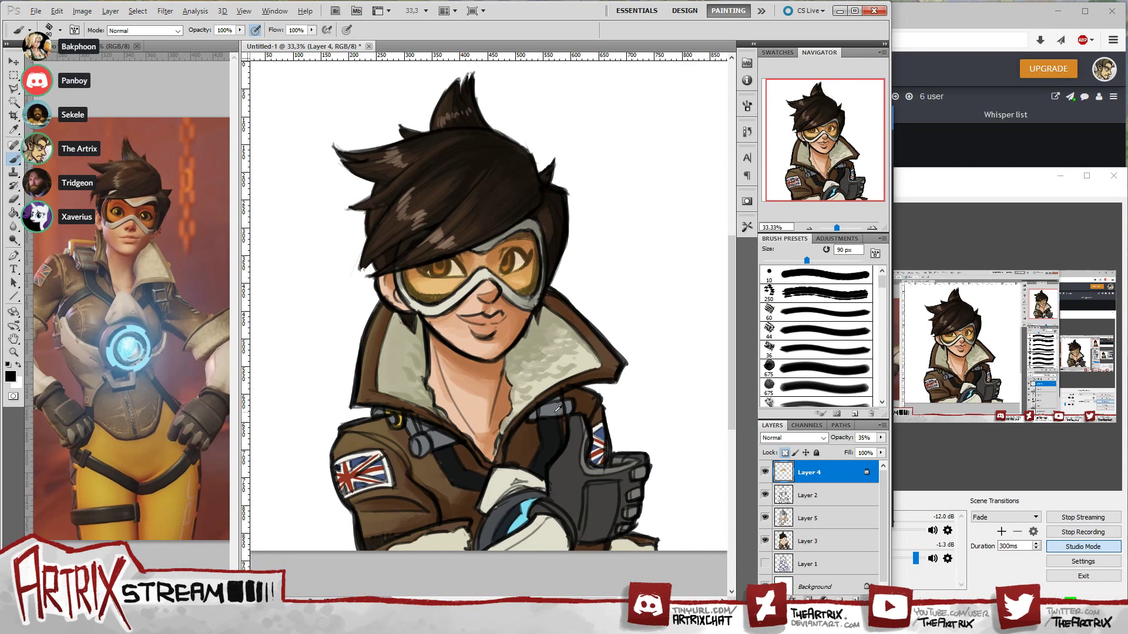
alt+click(554, 411)
click(13, 376)
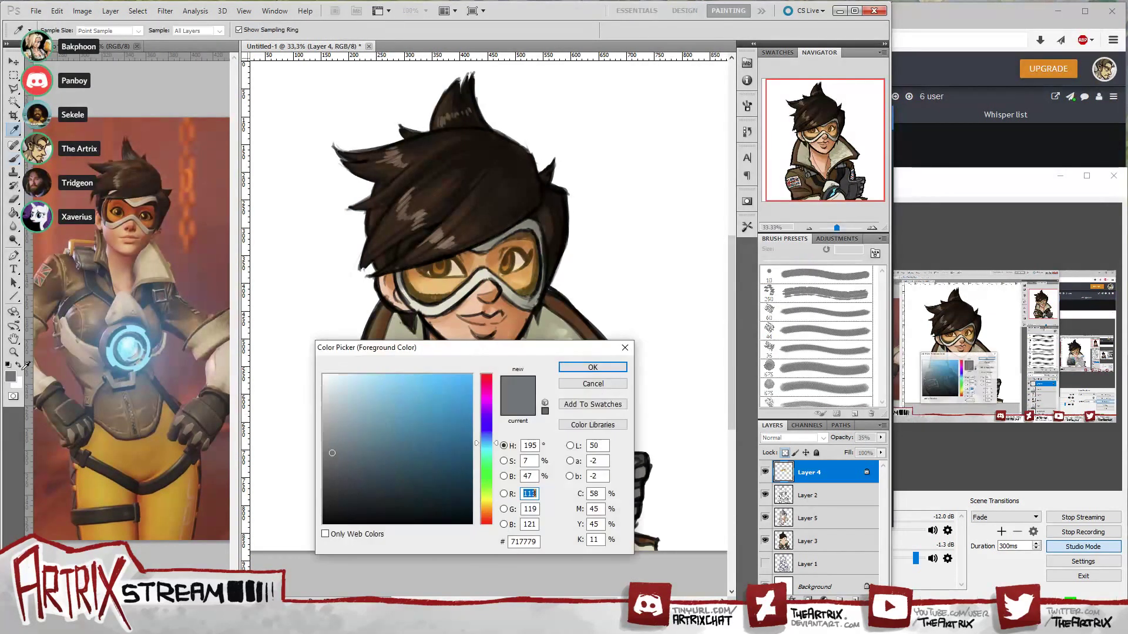
drag(334, 454, 332, 474)
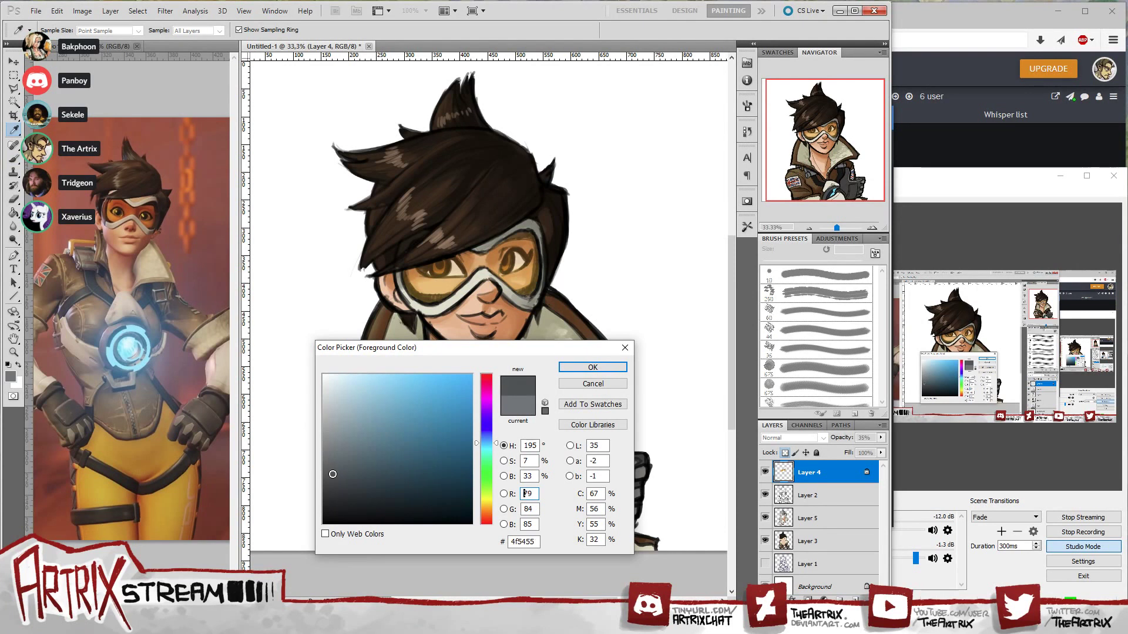
click(593, 367)
drag(533, 417, 554, 405)
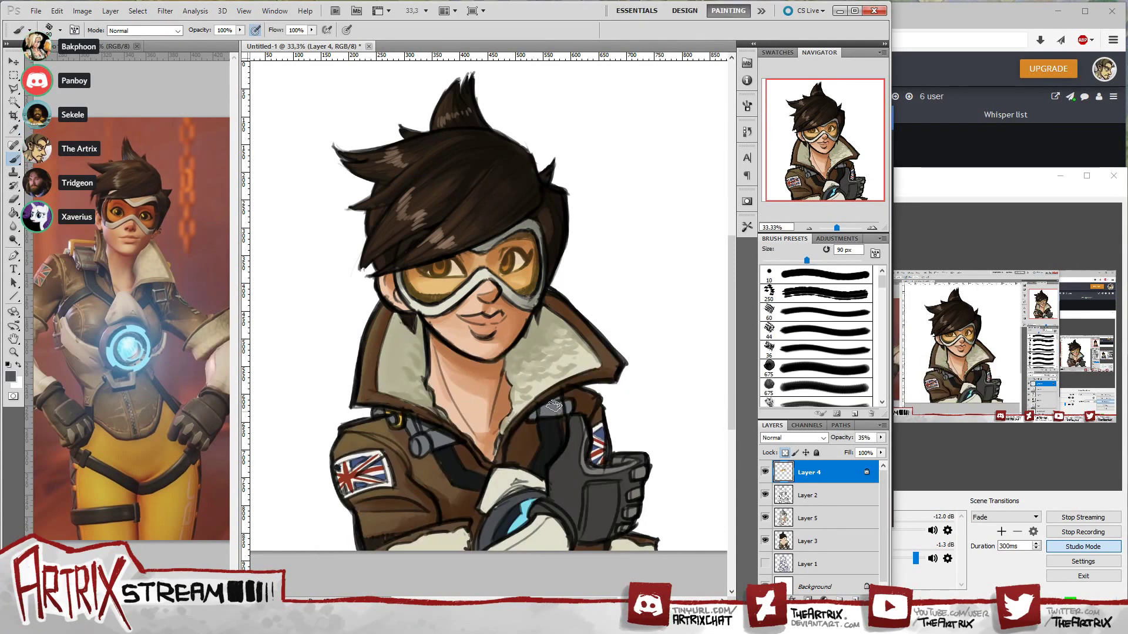
- Switch to Layer 5, set the foreground to dark grey #2b2e2f and shade the strap fittings on the chest
click(808, 541)
click(817, 518)
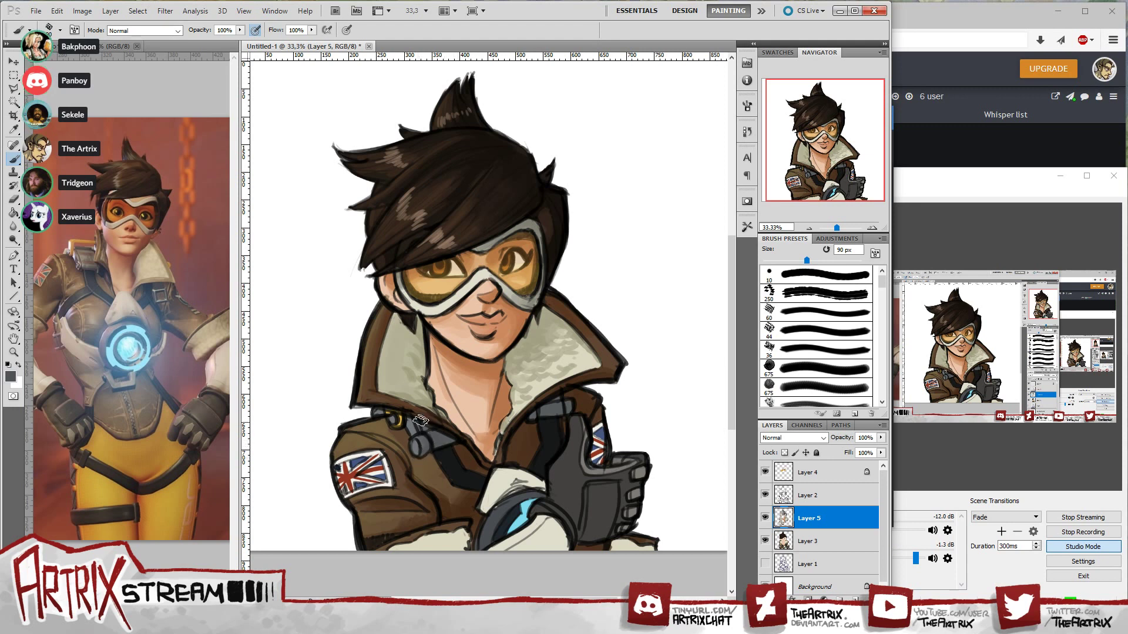
click(10, 378)
drag(329, 482, 338, 495)
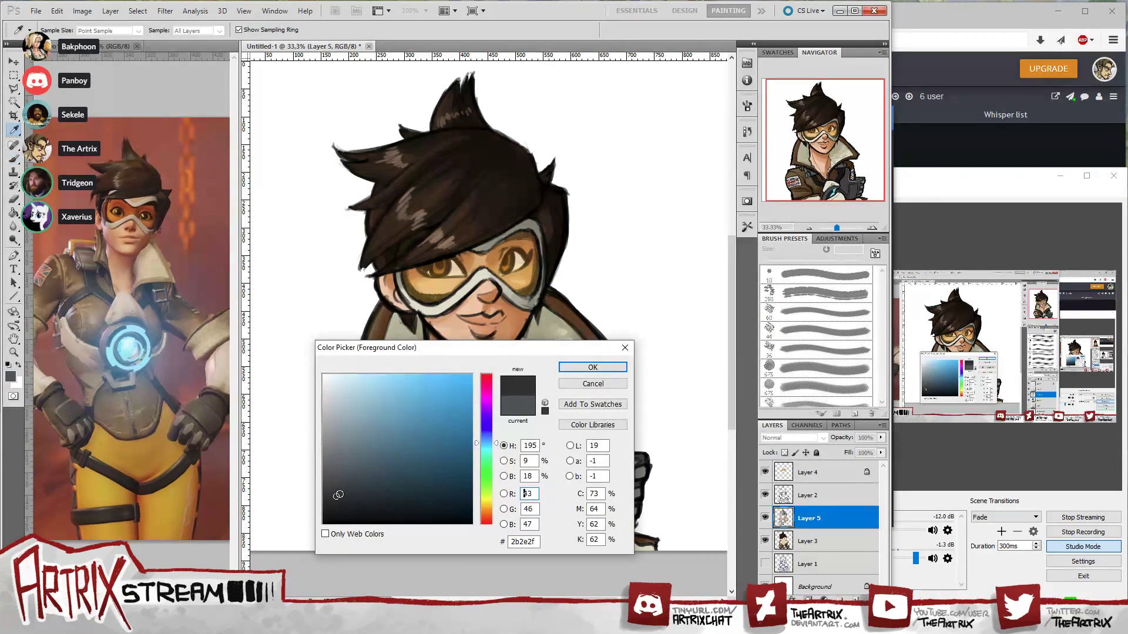
click(595, 369)
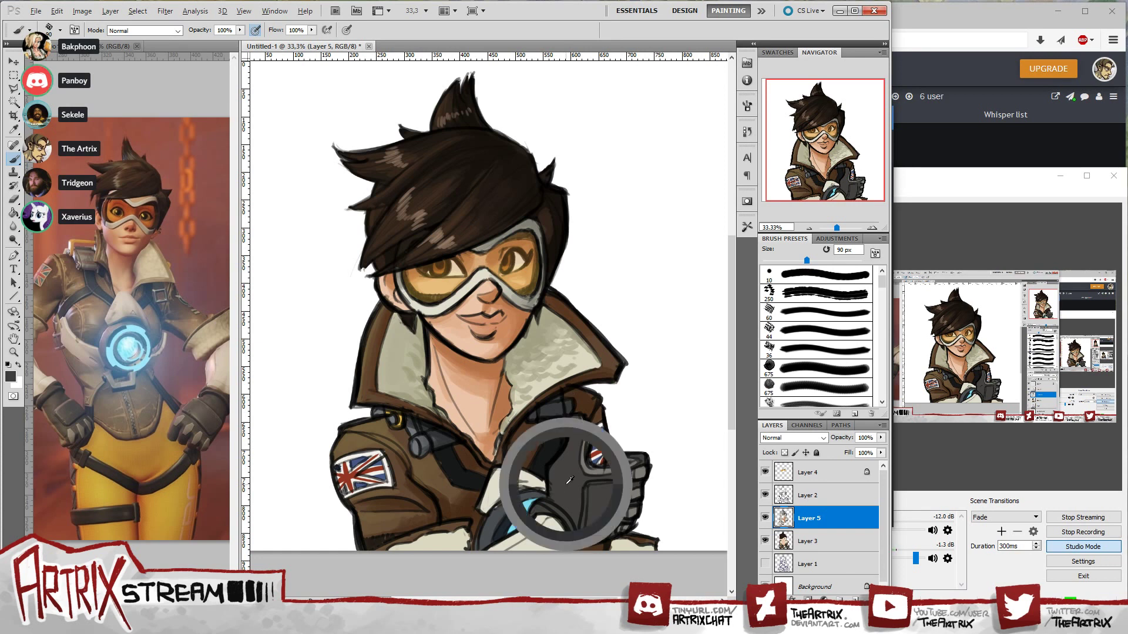
- Darken the gauntlet's sampled off-white to #b3b09e and shade the forearm guard, and shade the sleeve's fleece cuff with a sampled collar tone
alt+click(507, 478)
click(10, 376)
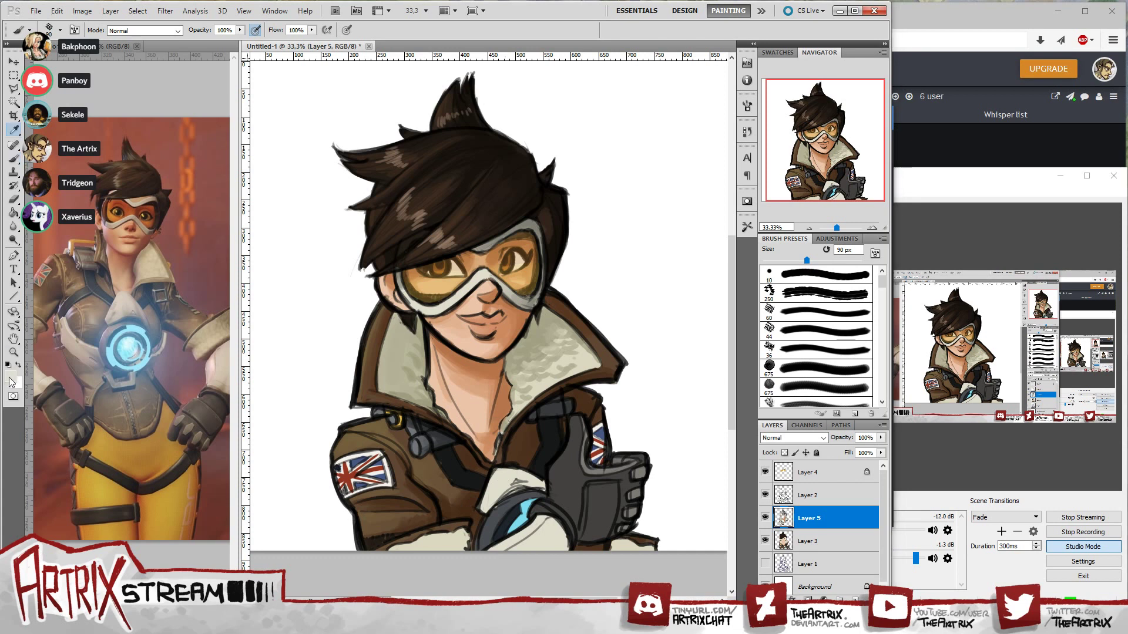
drag(339, 408, 340, 419)
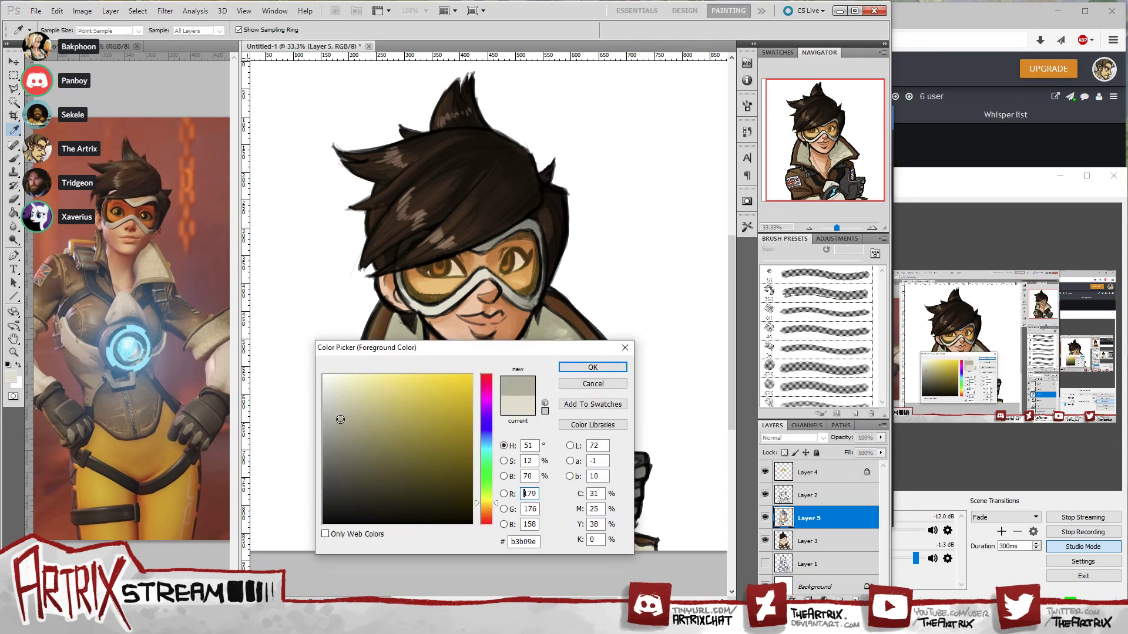
click(593, 369)
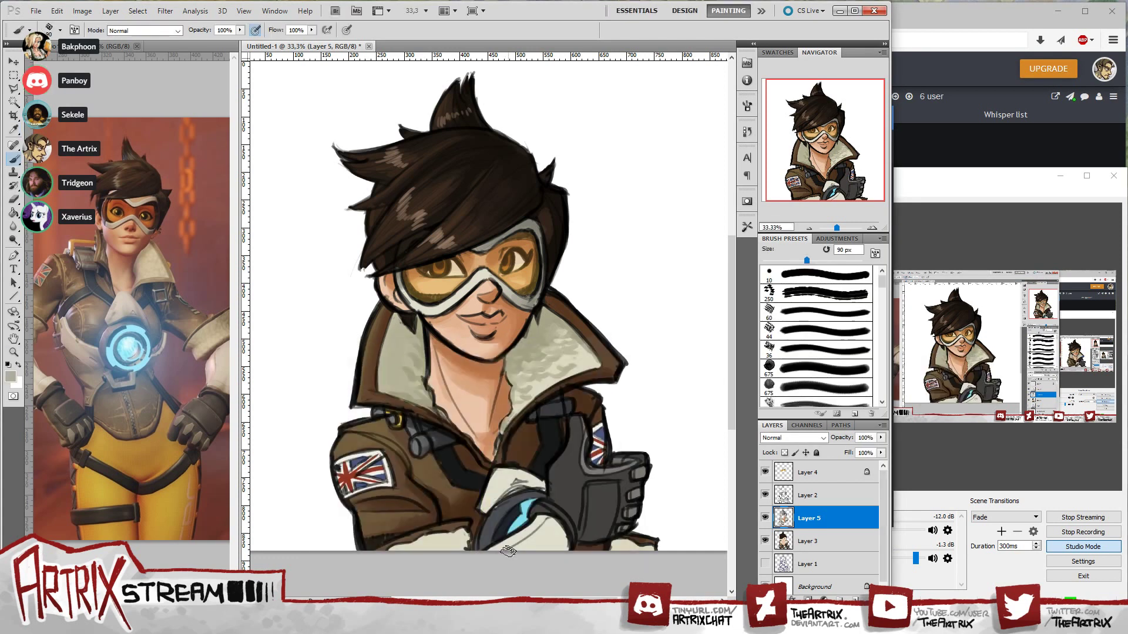
mouse_move(508, 550)
mouse_down()
mouse_move(543, 528)
mouse_move(528, 543)
mouse_move(555, 532)
mouse_move(559, 548)
mouse_move(542, 516)
mouse_up()
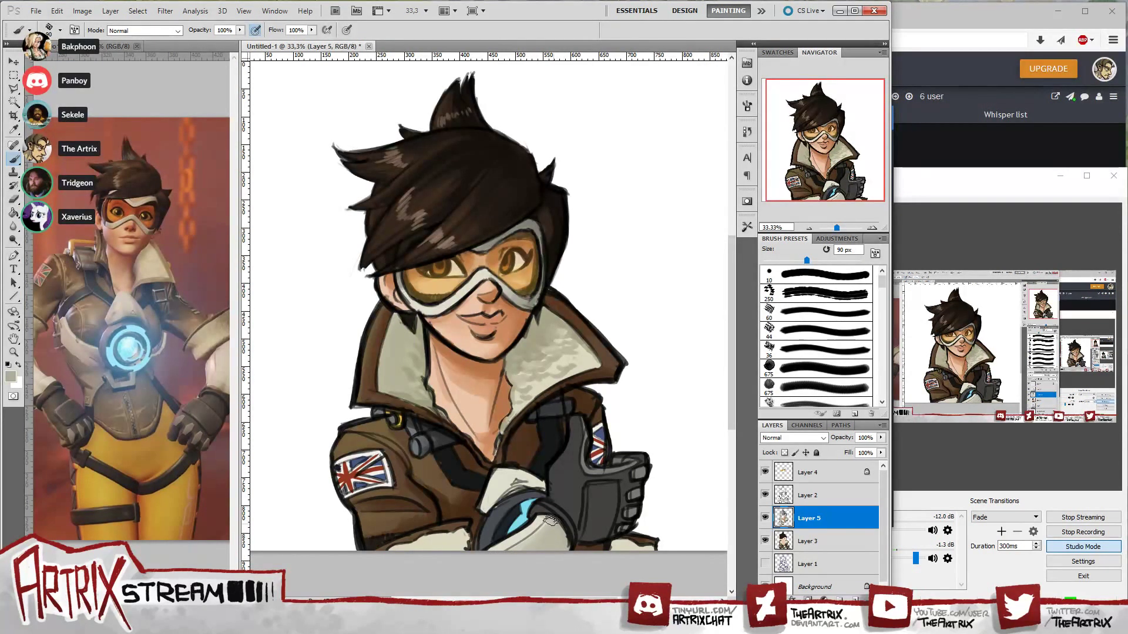
alt+click(537, 356)
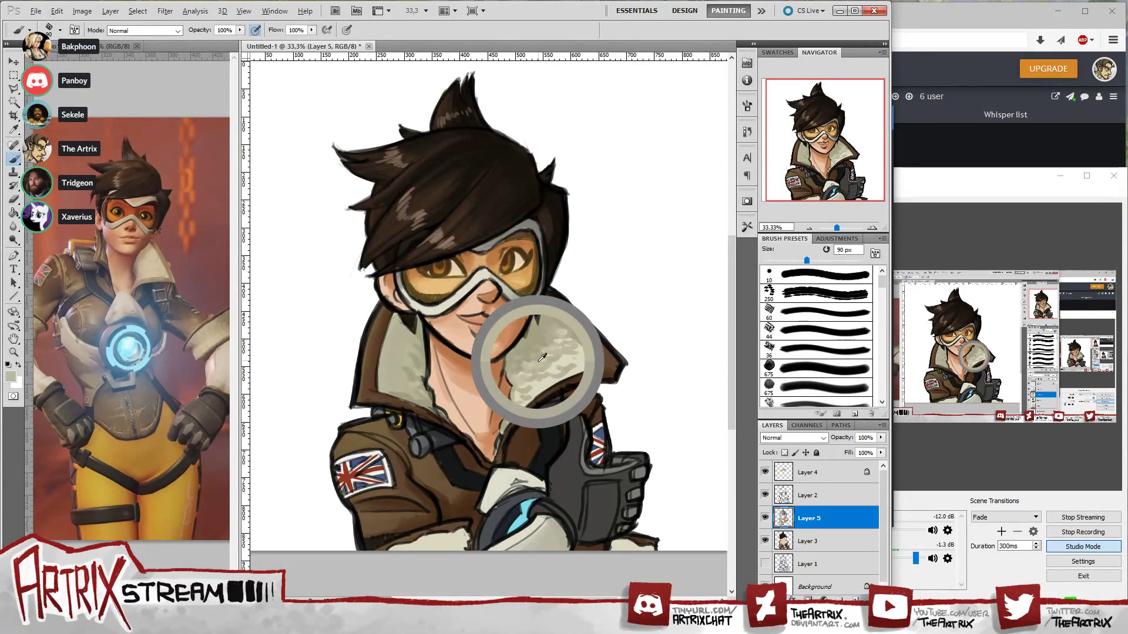
mouse_move(418, 554)
mouse_down()
mouse_move(429, 542)
mouse_move(452, 551)
mouse_move(463, 533)
mouse_up()
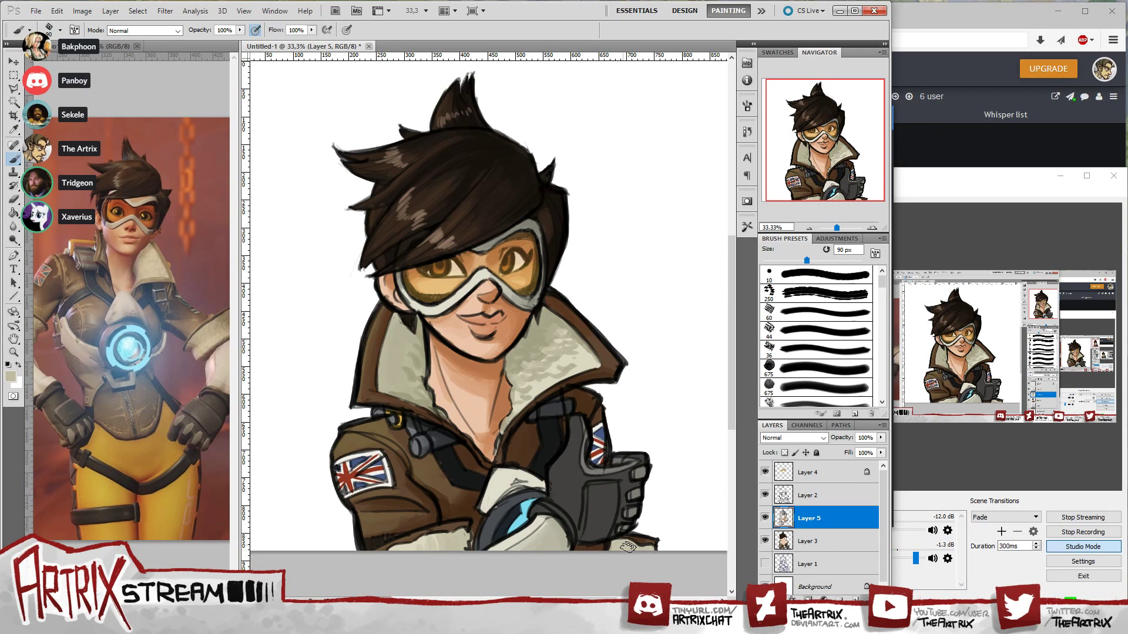
- Sample the glove's grey, darken it to #232221 and paint shadows across the palm and wrist of the glove
alt+click(573, 491)
click(10, 376)
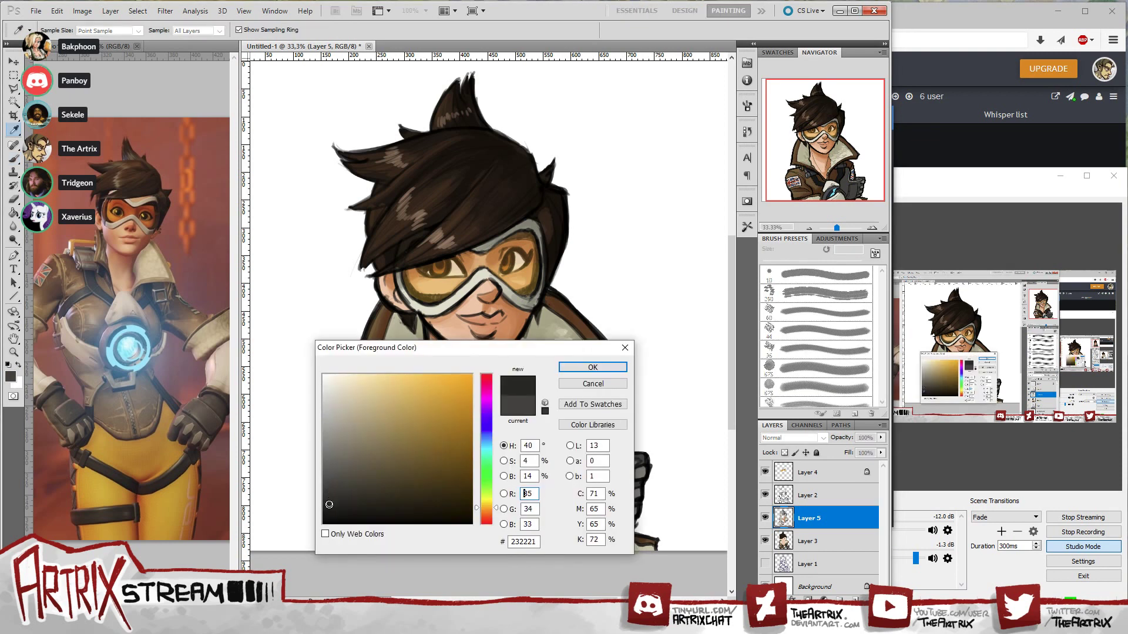
click(593, 367)
mouse_move(558, 474)
mouse_down()
mouse_move(566, 481)
mouse_move(595, 490)
mouse_move(563, 495)
mouse_move(568, 505)
mouse_move(607, 493)
mouse_move(575, 522)
mouse_move(586, 539)
mouse_move(595, 526)
mouse_move(607, 533)
mouse_move(638, 482)
mouse_move(611, 519)
mouse_up()
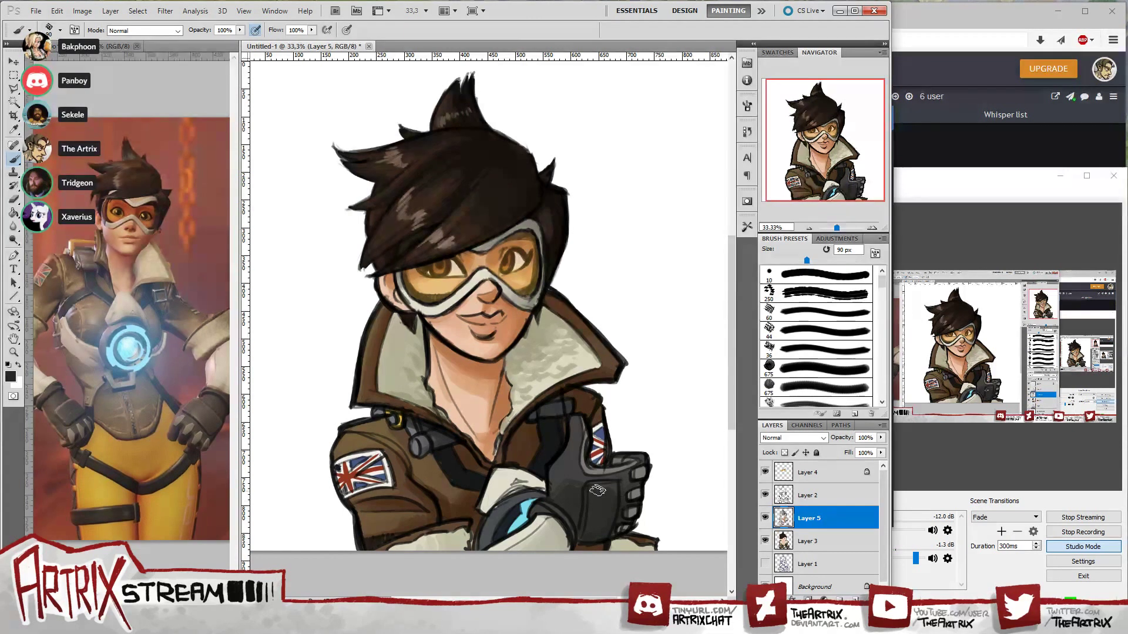
mouse_move(546, 506)
mouse_down()
mouse_move(580, 538)
mouse_move(602, 519)
mouse_up()
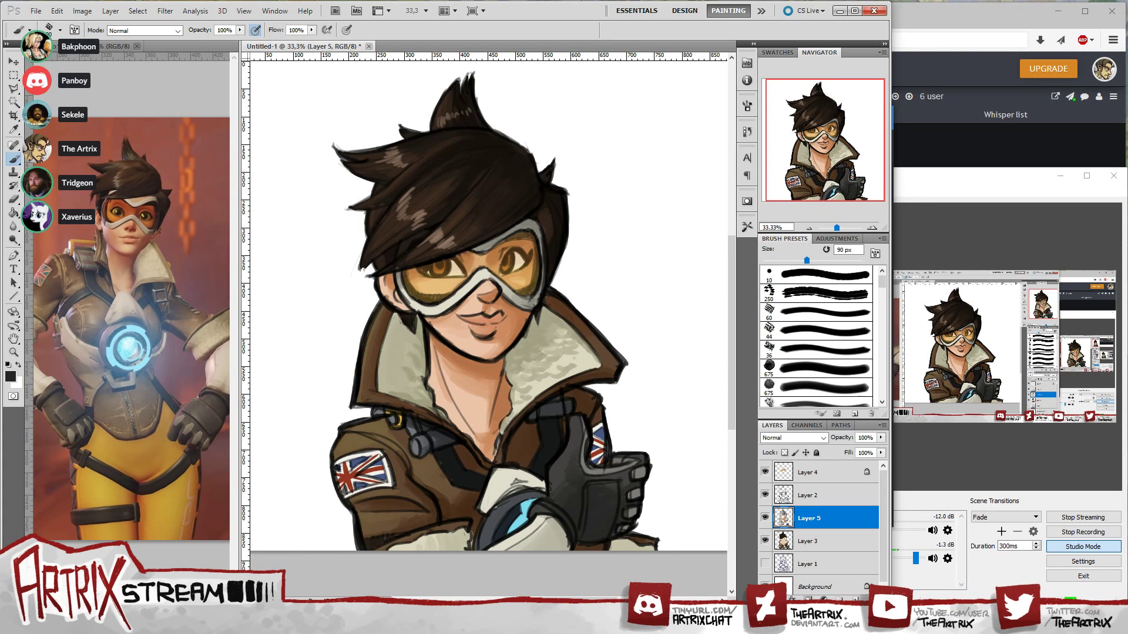
- Sample the gauntlet's off-white #e1dece, darken it to a grey-beige and shade the upper part of the gauntlet
alt+click(502, 473)
click(10, 376)
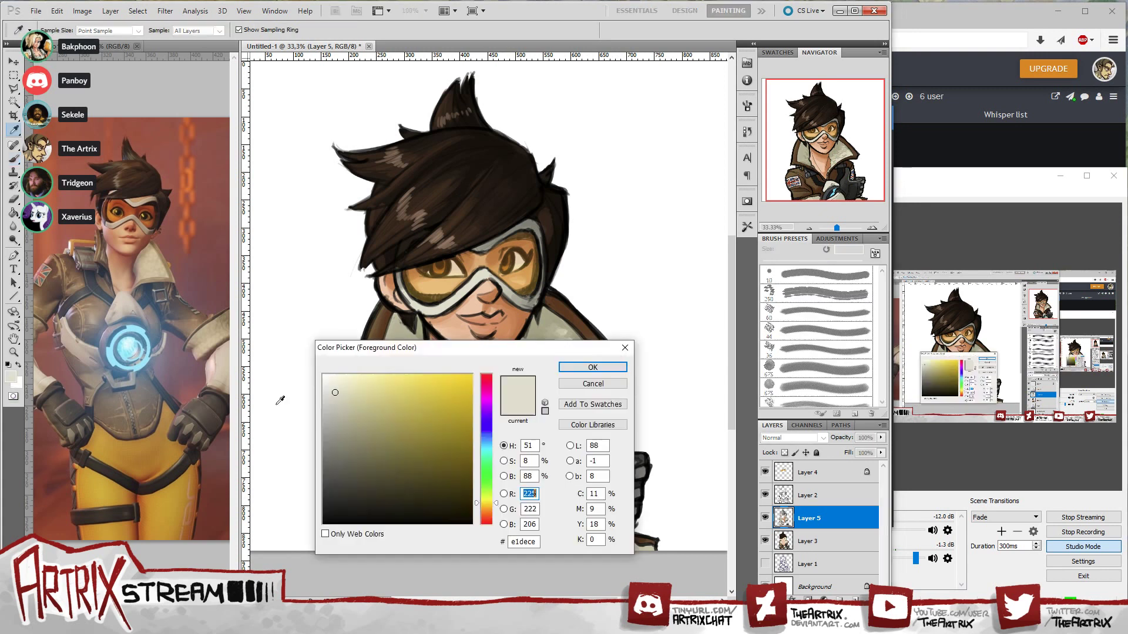
drag(339, 403, 335, 416)
click(582, 369)
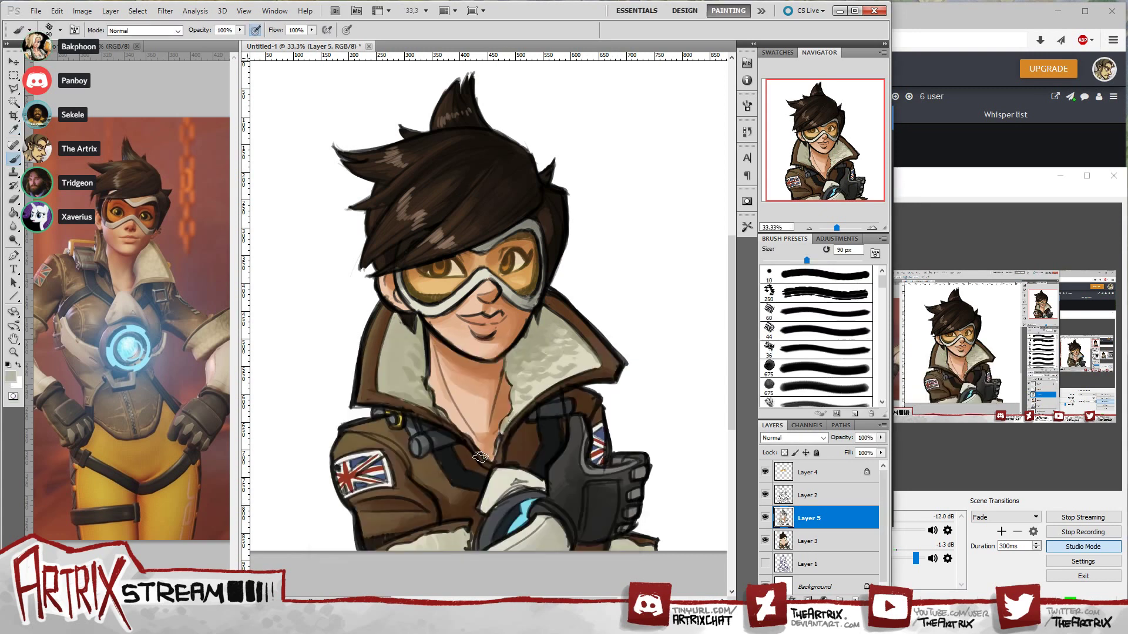
mouse_move(495, 470)
mouse_down()
mouse_move(543, 487)
mouse_move(499, 499)
mouse_move(527, 488)
mouse_up()
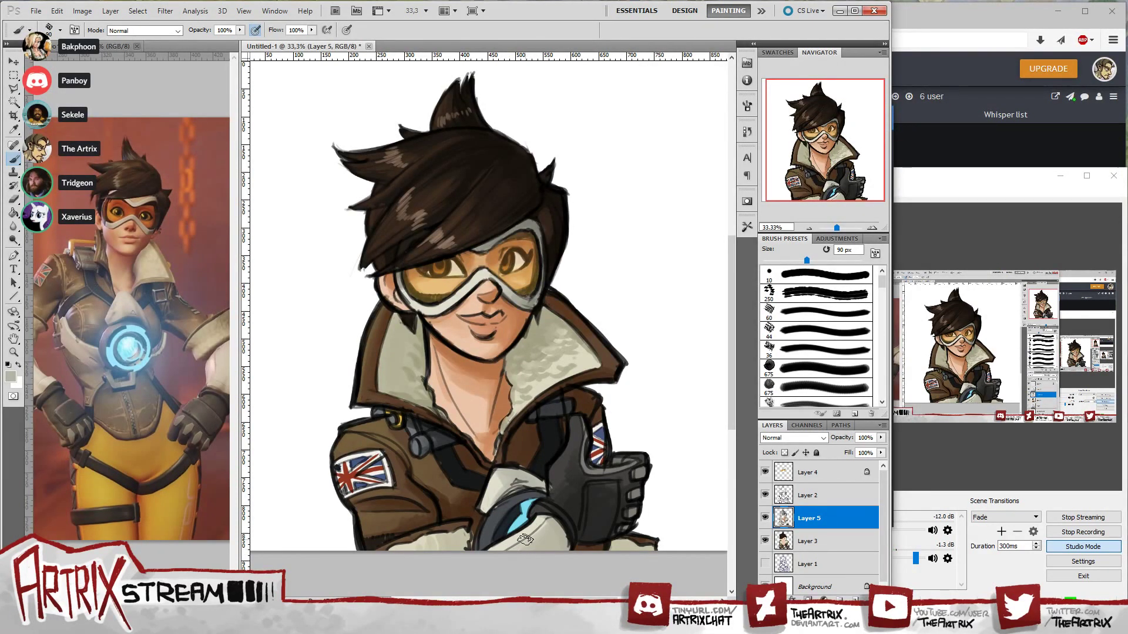
- Sample a grey at the glove's fingers, darken it and paint soft tones on the glove
alt+click(643, 466)
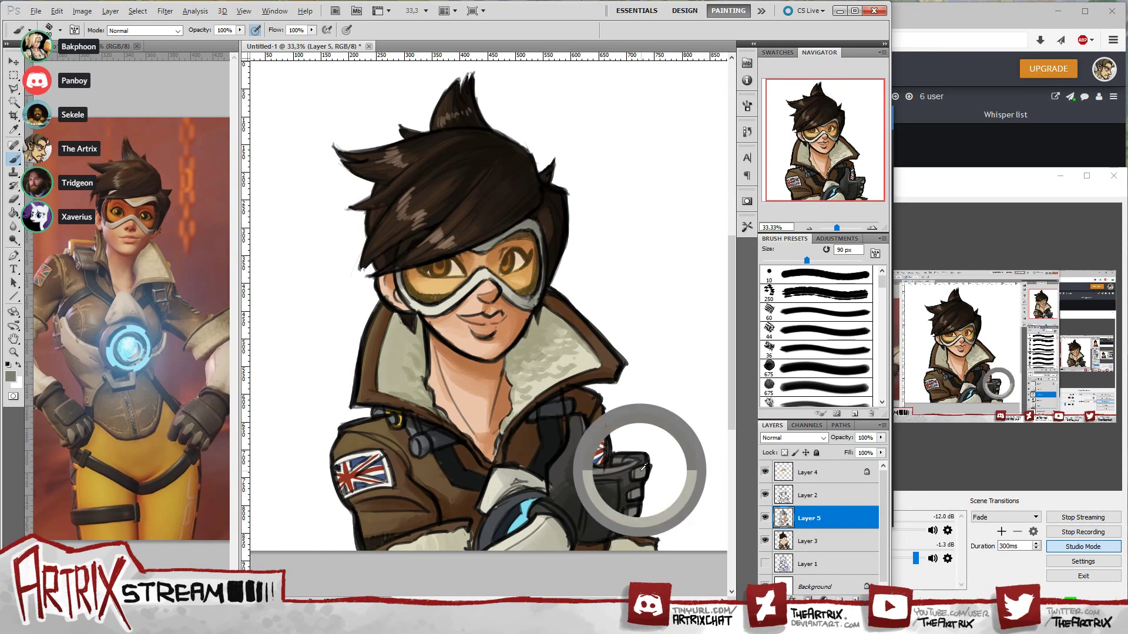
click(10, 376)
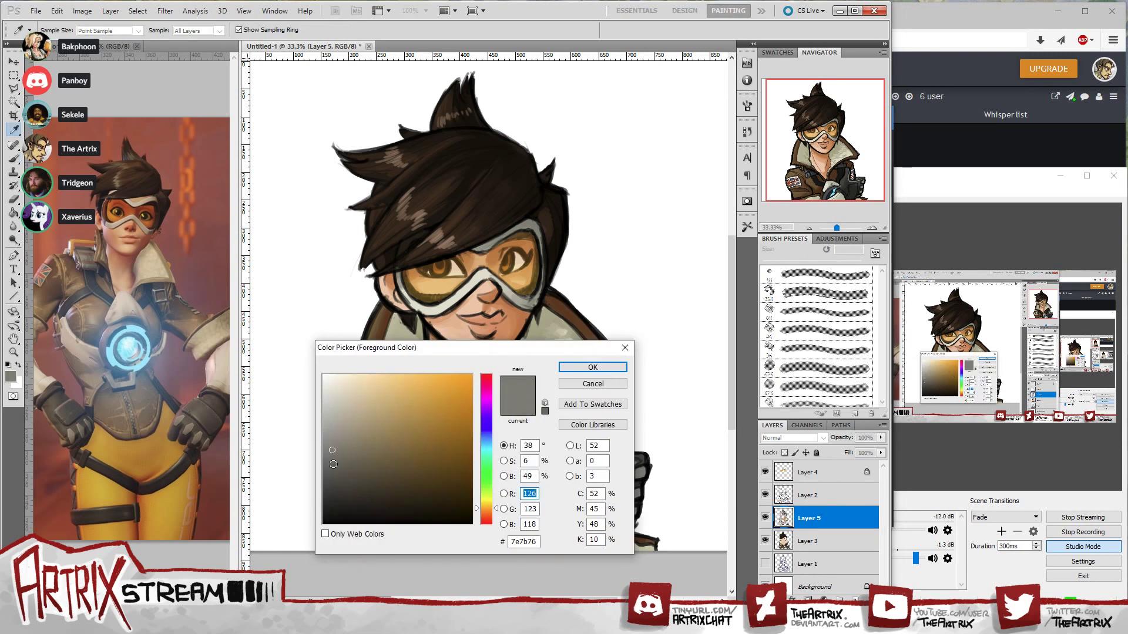
click(593, 367)
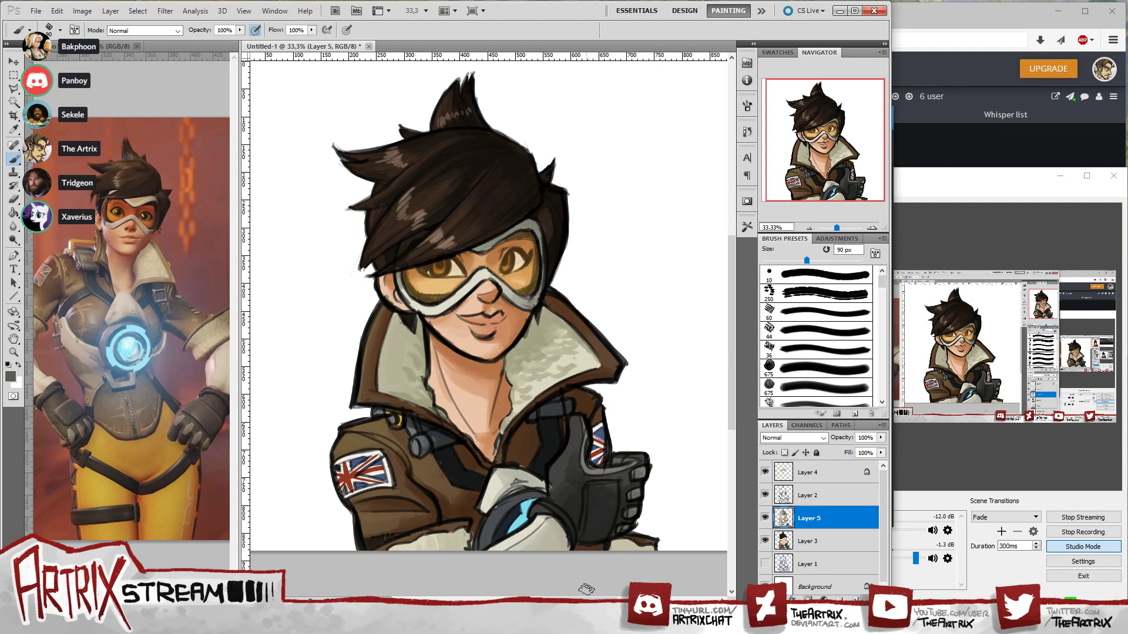
- Sample the fleece cuff and gauntlet tones, set the foreground to #999685 and deepen the shading on the gauntlet
alt+click(447, 540)
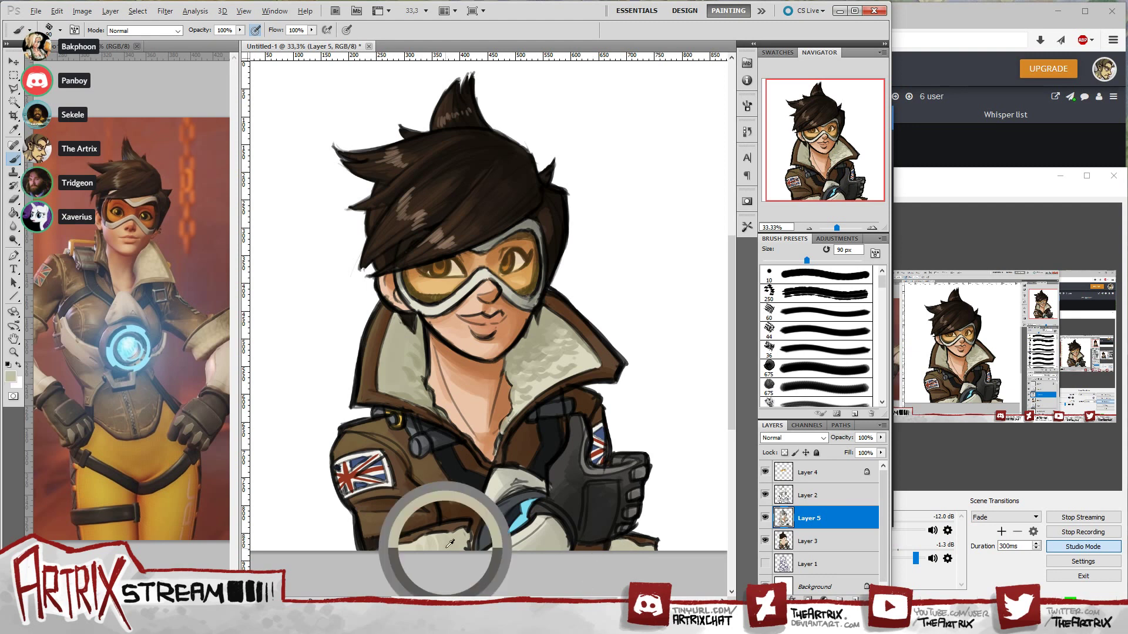
alt+click(554, 526)
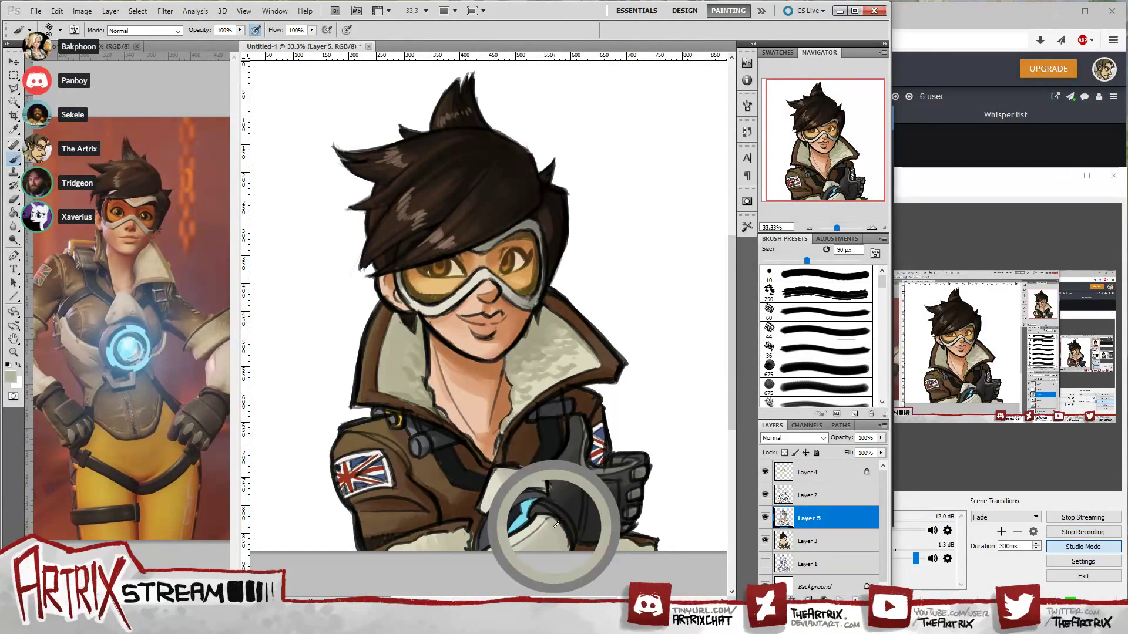
click(10, 379)
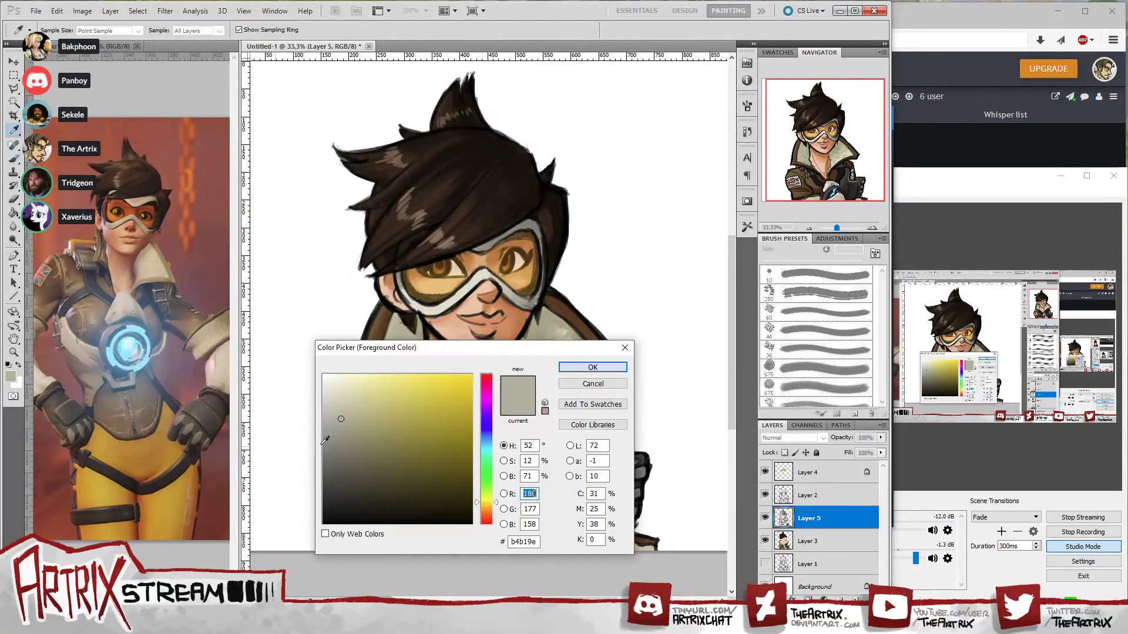
click(592, 368)
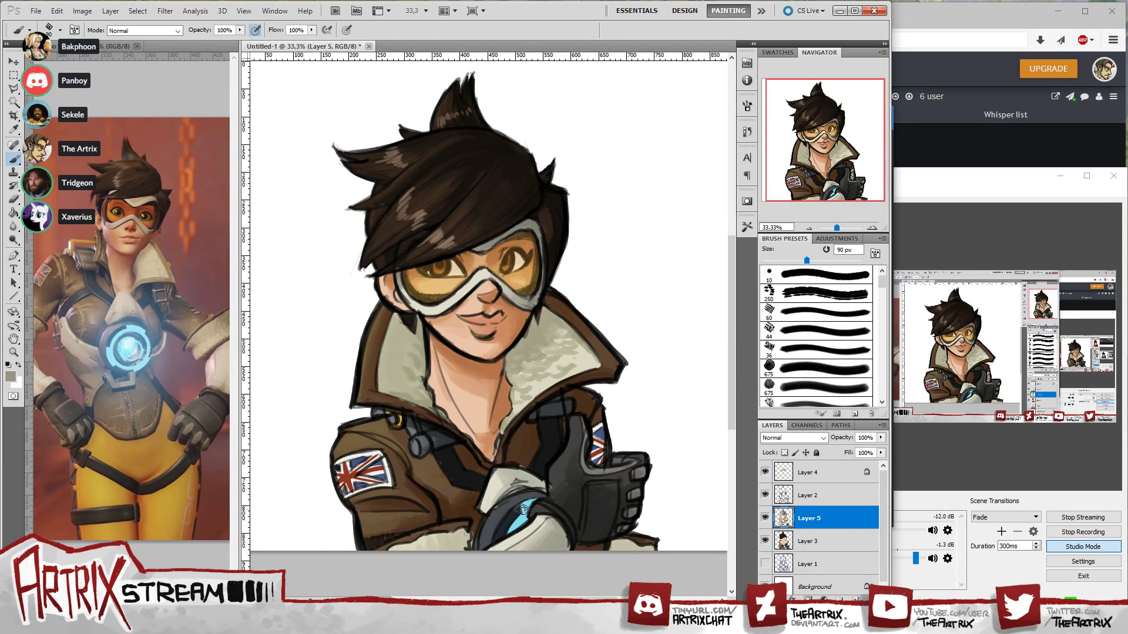
- Set the brush size to 60 px, make Layer 4 active and sample the dark tone of the glove
key(bracketleft)
key(bracketleft)
key(bracketleft)
key(alt+bracketright)
alt+click(565, 472)
key(alt+bracketright)
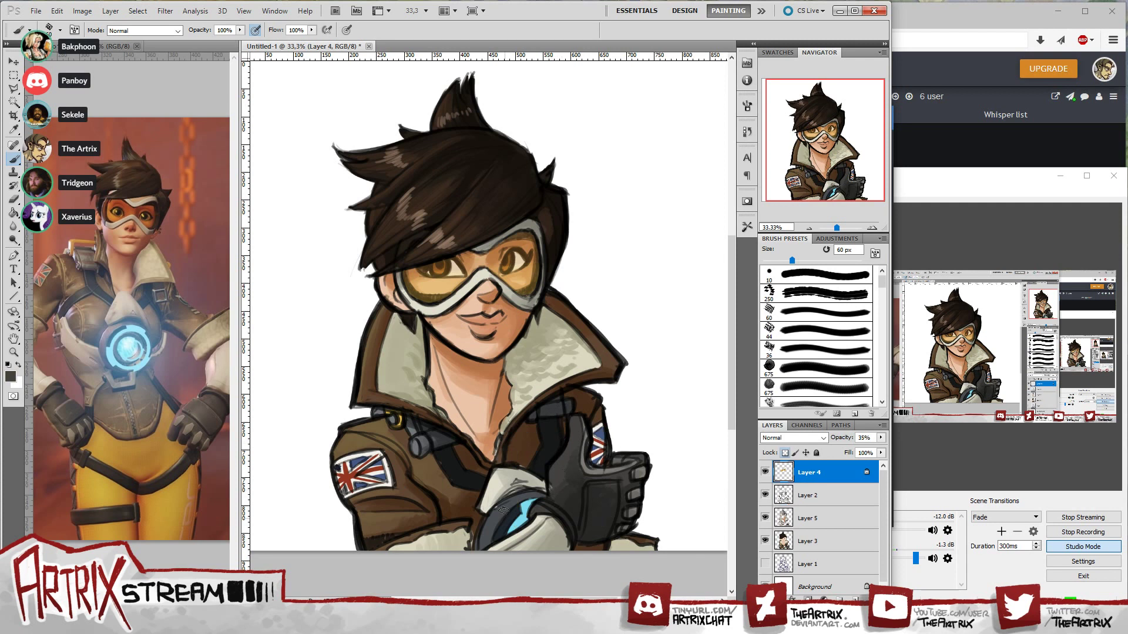
alt+click(519, 440)
key(alt+bracketright)
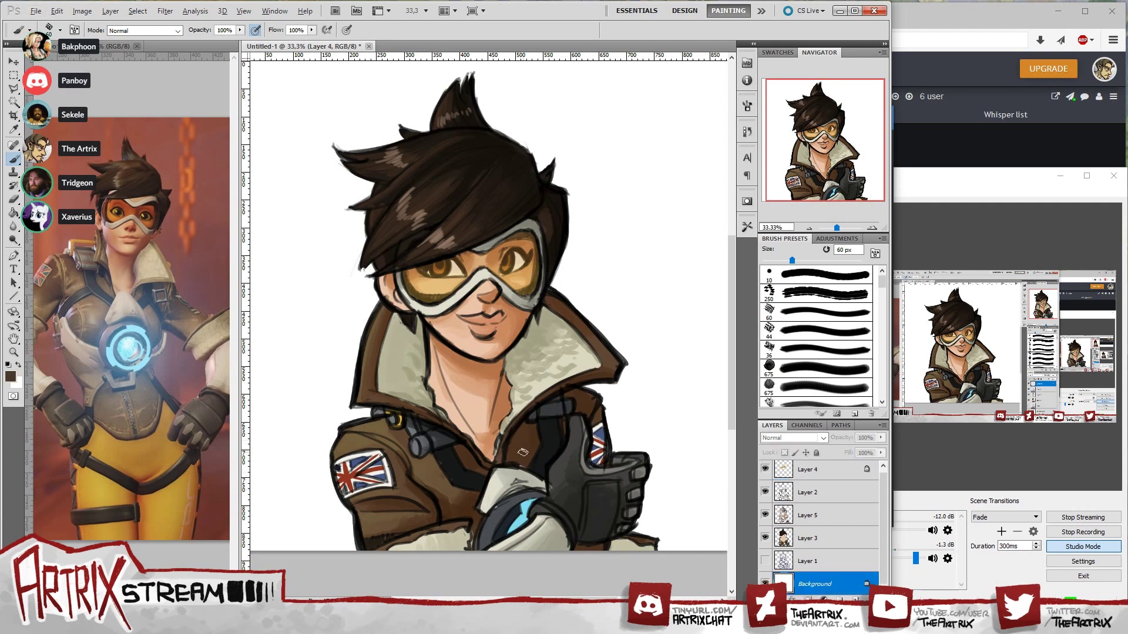
click(10, 379)
drag(429, 469, 446, 488)
click(592, 367)
key(b)
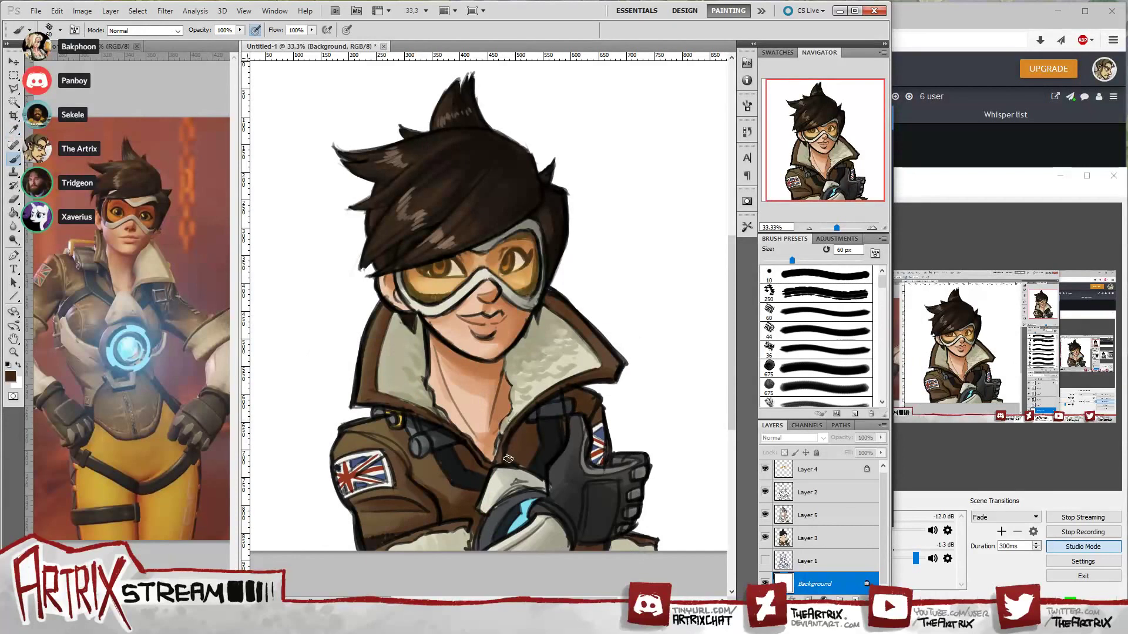
key(alt+period)
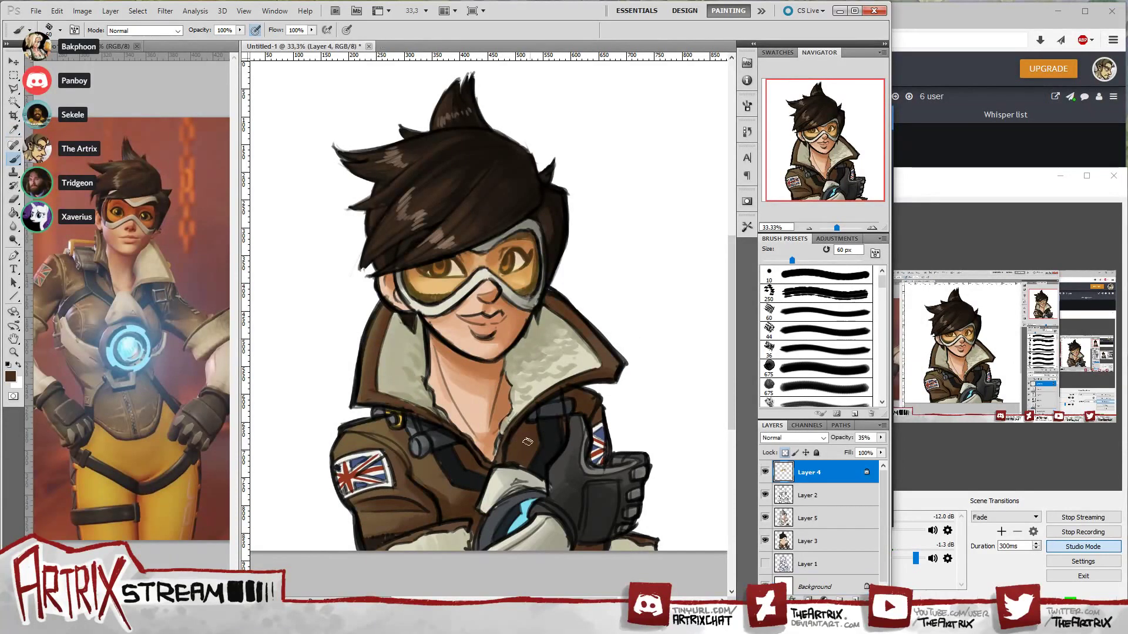
click(10, 374)
click(436, 496)
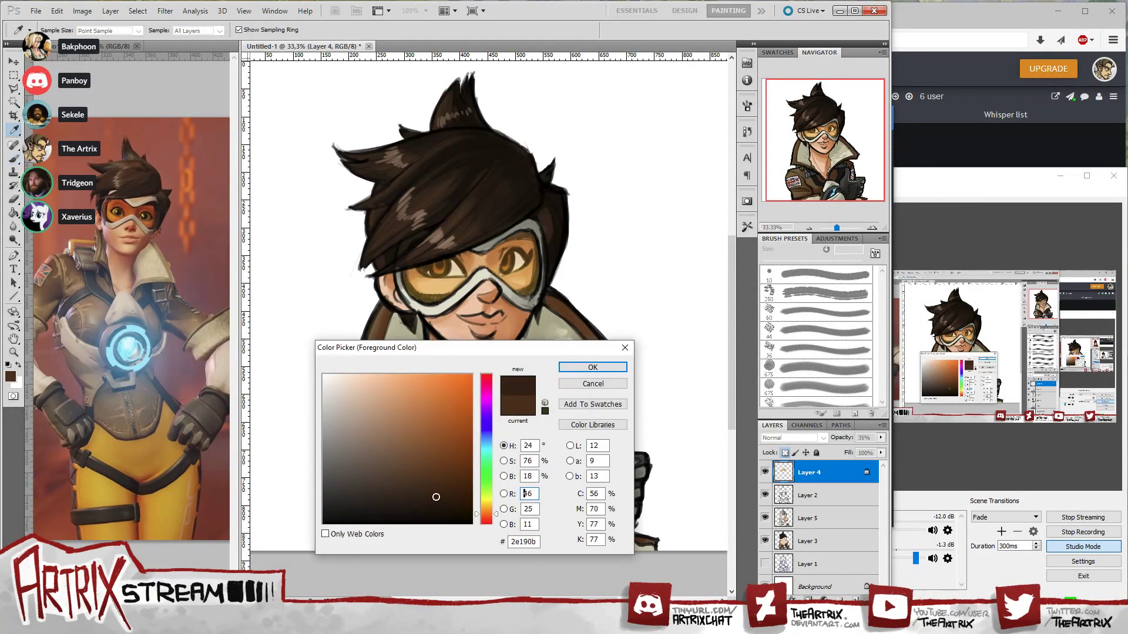
click(570, 384)
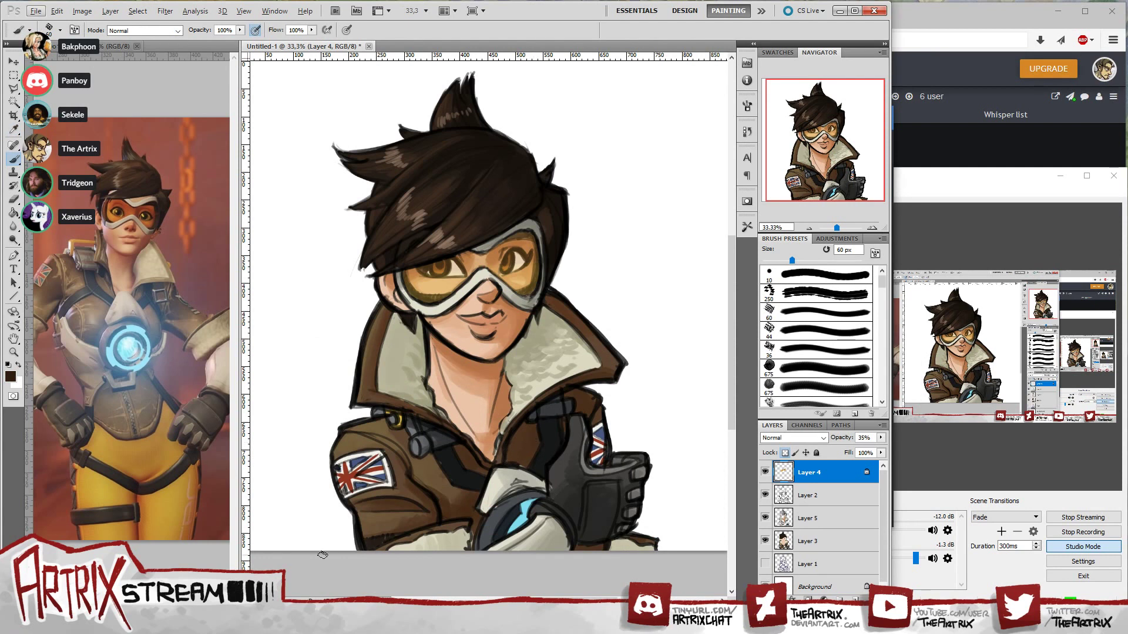
ctrl+click(610, 489)
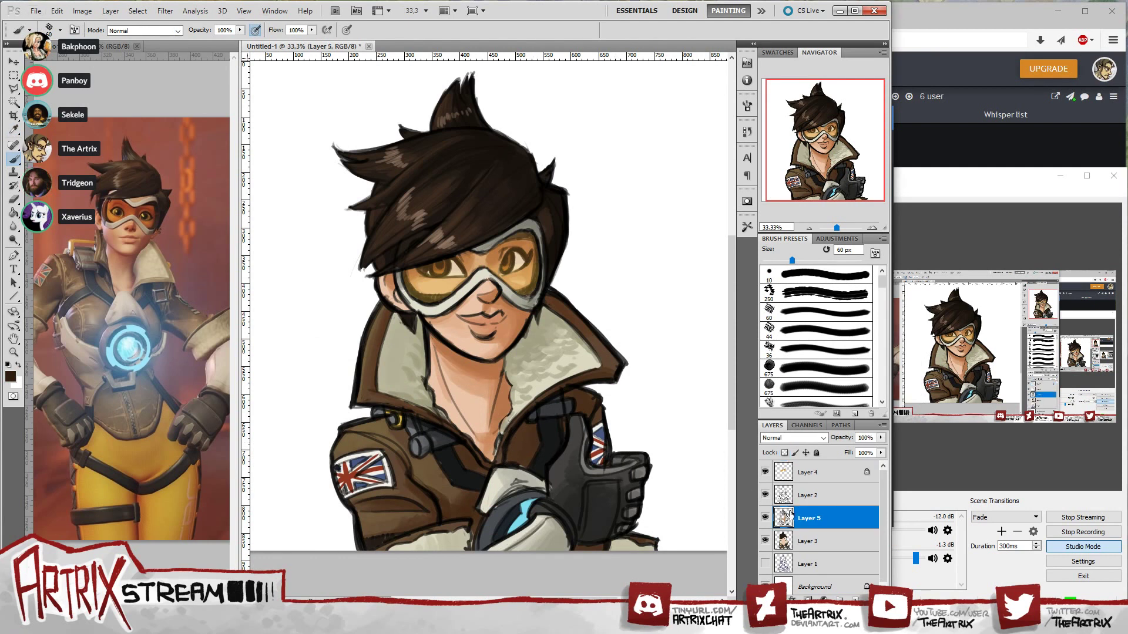
- Sample the jacket's brown beside the glove on Layer 5, darken it to #321d0e and shade the jacket front
alt+click(531, 440)
click(10, 375)
click(431, 496)
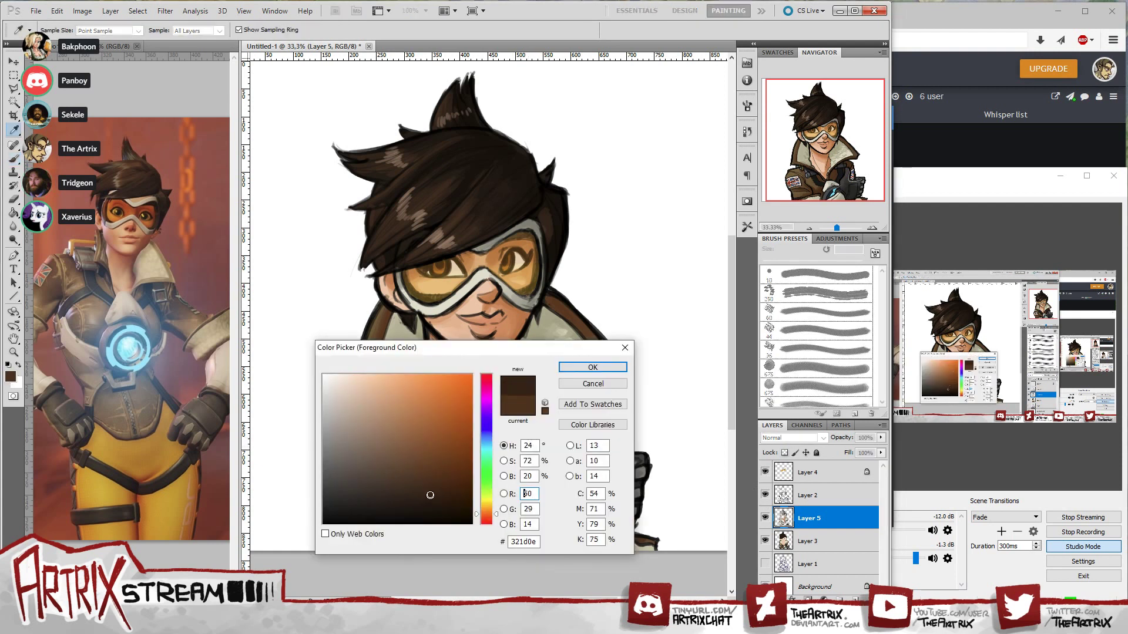
click(592, 368)
key(b)
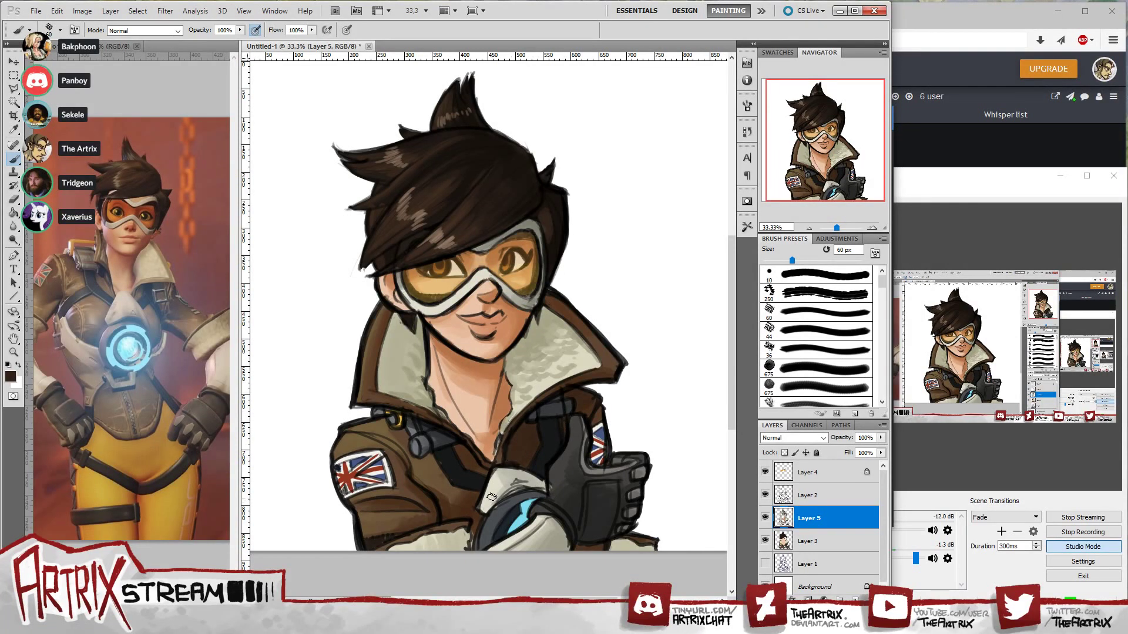
- Sample the brown at the jacket's shoulder, enlarge the brush to 150 px and paint soft tones over the upper sleeve
alt+click(399, 434)
key(bracketright)
key(bracketright)
key(bracketright)
key(bracketright)
key(bracketright)
key(bracketright)
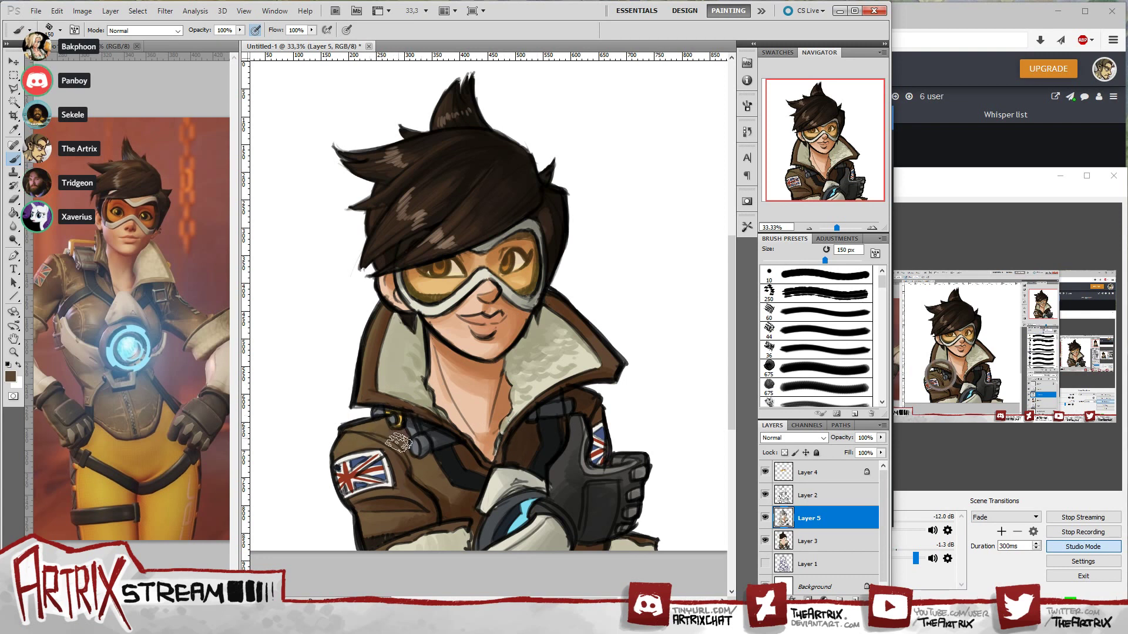
mouse_move(373, 439)
mouse_down()
mouse_move(419, 450)
mouse_move(401, 463)
mouse_move(402, 487)
mouse_up()
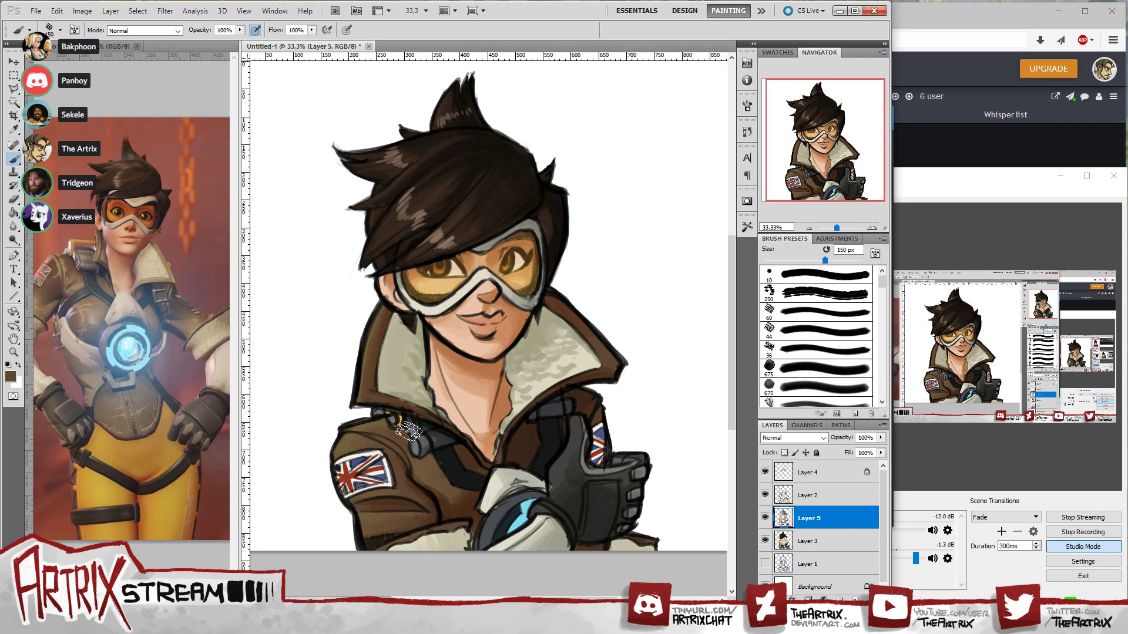
- Sample the upper sleeve's brown, lighten it to #a98d65 and reduce the brush to 60 px for highlights above the flag patch
alt+click(356, 440)
click(11, 377)
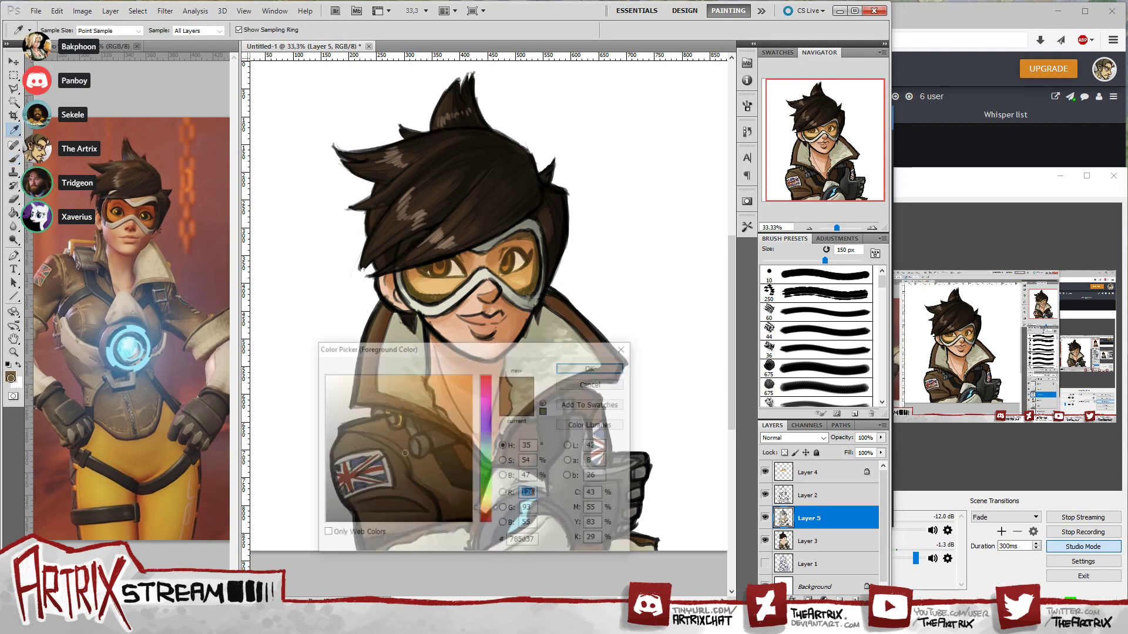
drag(400, 449, 382, 427)
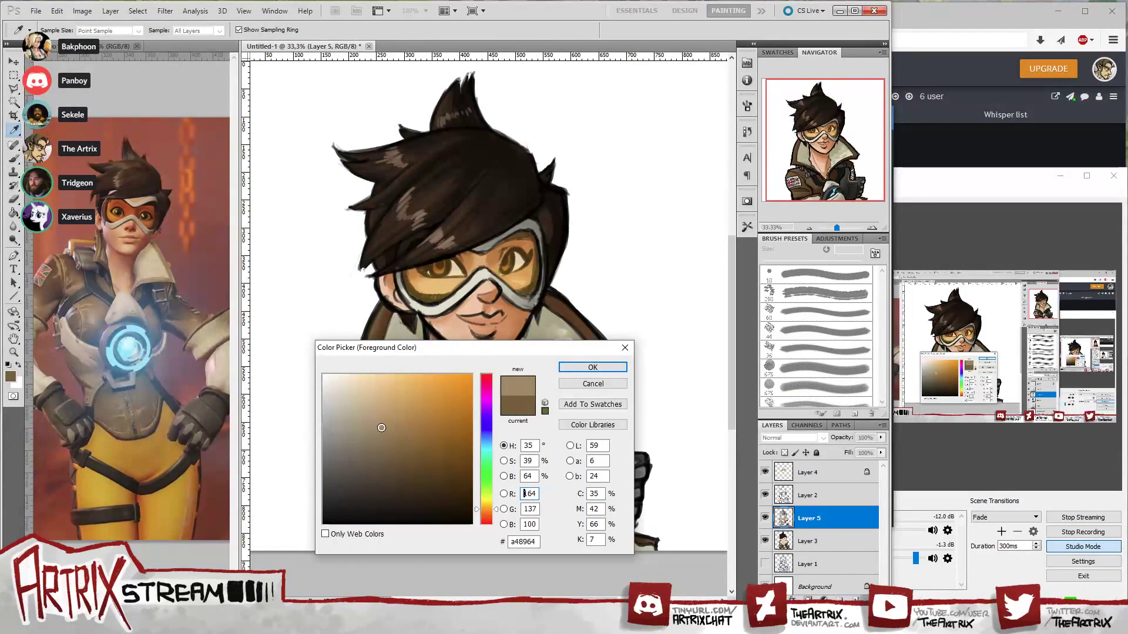
click(592, 367)
key(bracketleft)
key(bracketleft)
key(bracketleft)
key(bracketleft)
key(bracketleft)
key(bracketleft)
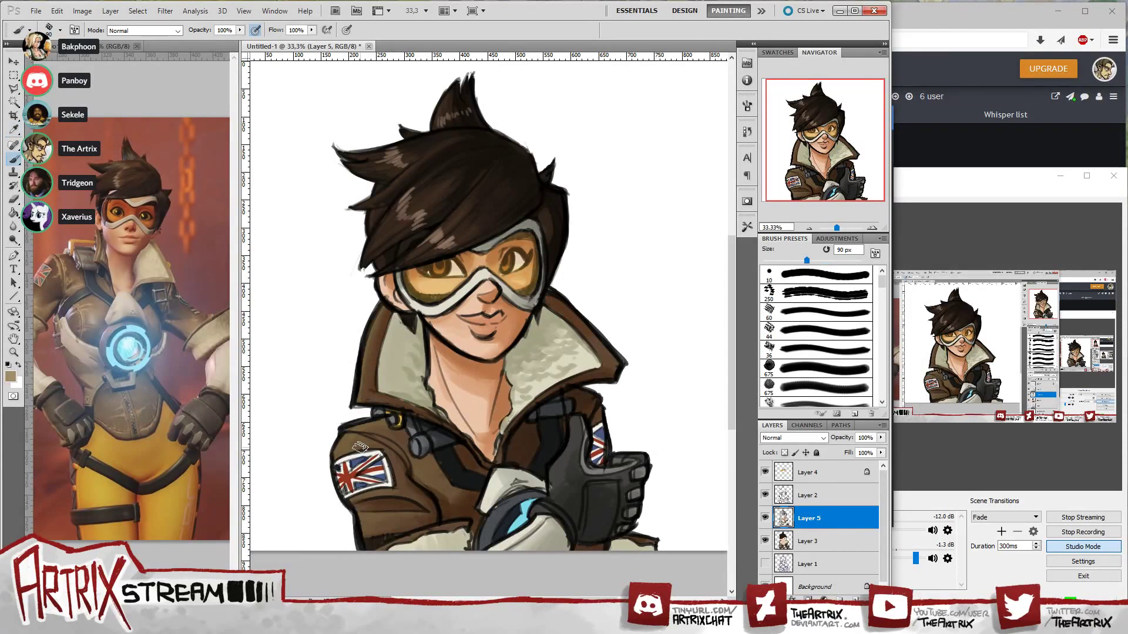
key(bracketleft)
key(bracketleft)
key(bracketleft)
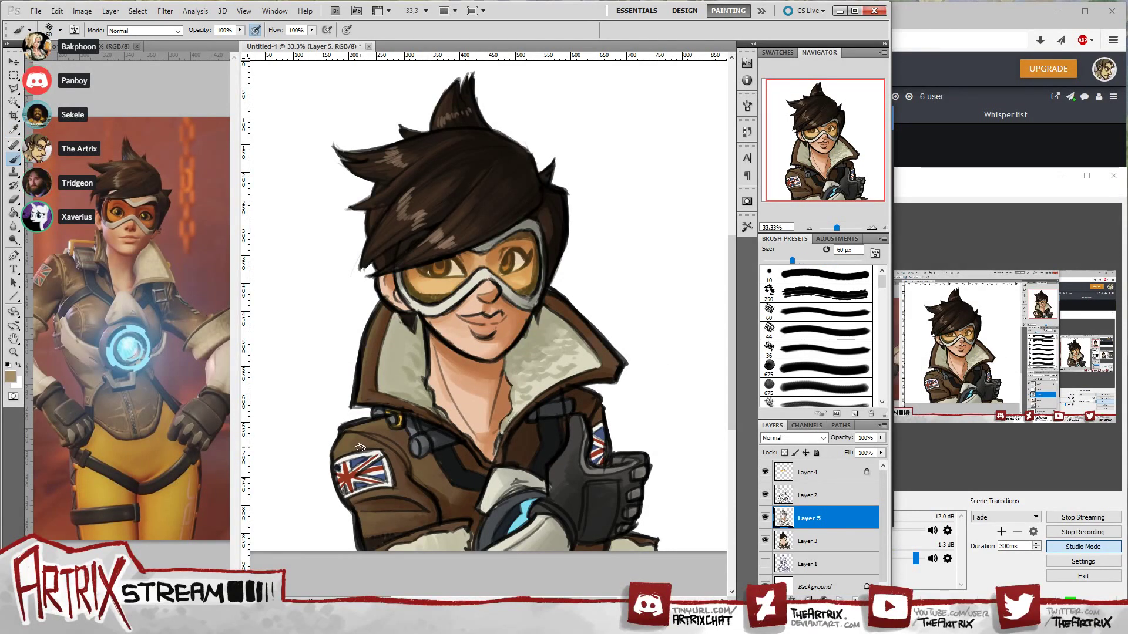
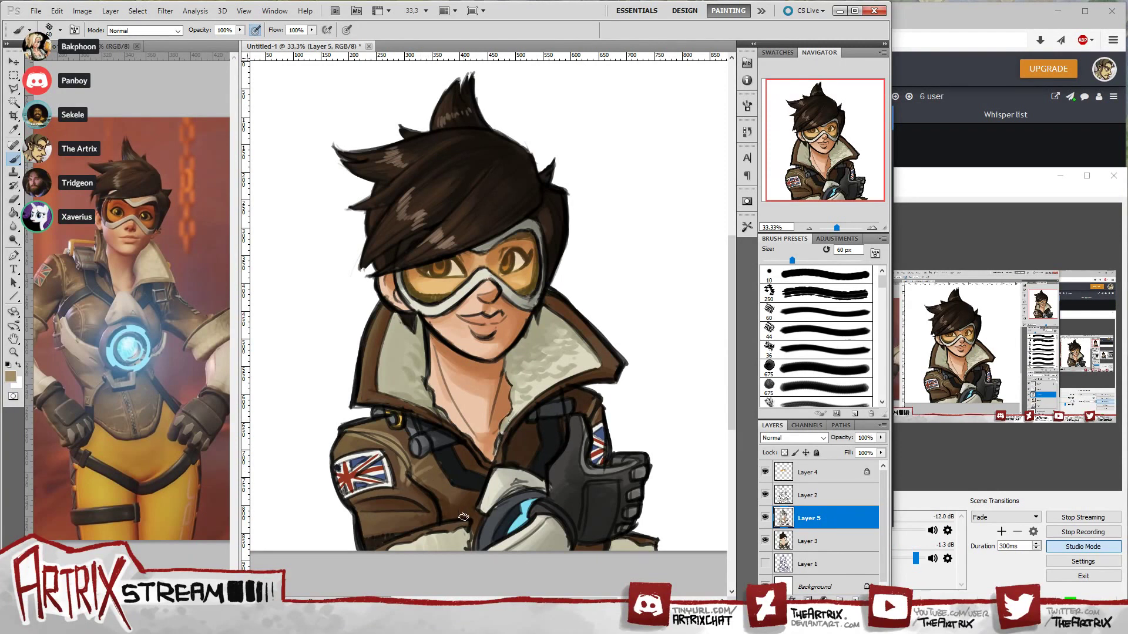
- Try a light brown highlight on the lower sleeve, undo it and paint along the collar's outer edge
drag(449, 513, 467, 507)
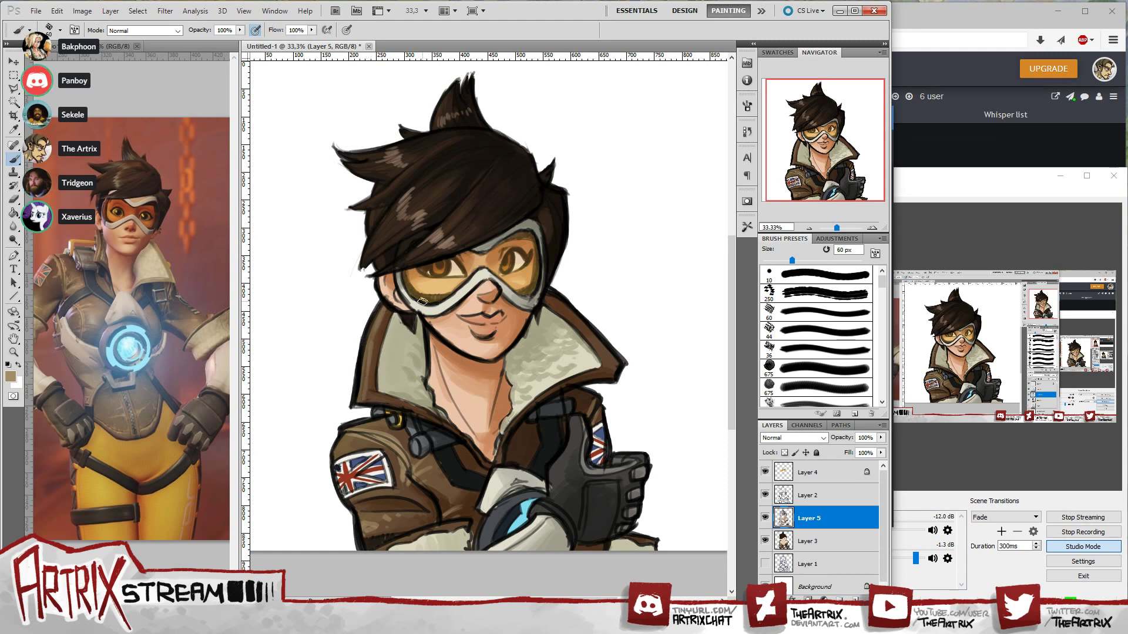
key(ctrl+z)
drag(382, 306, 360, 404)
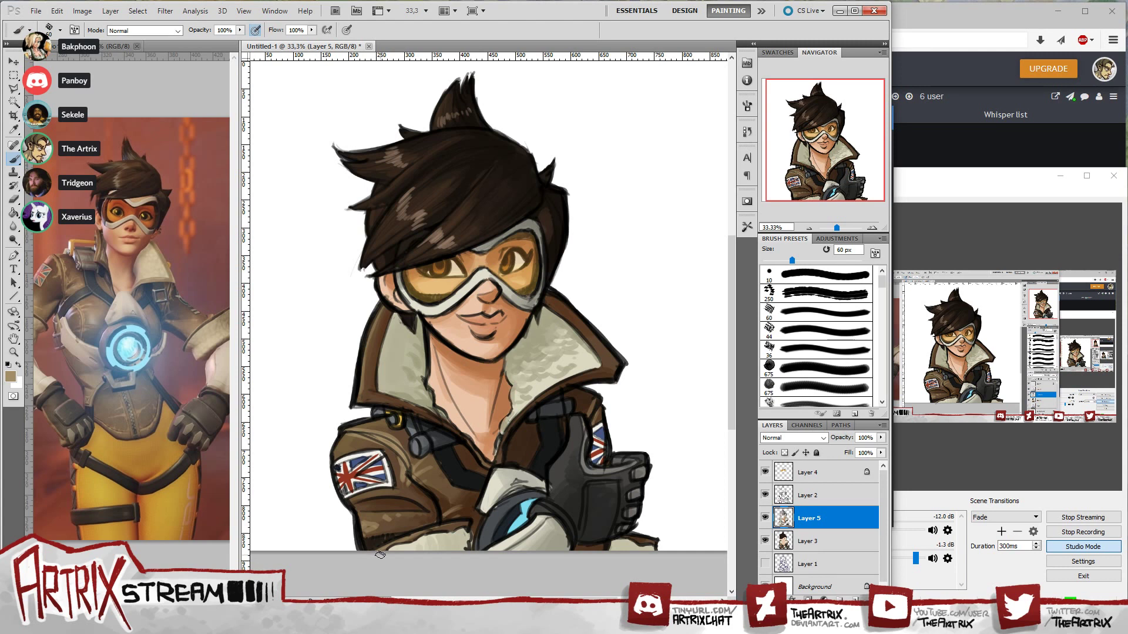
- Sample the hair's dark tone above the goggles and touch up the fringe with it
alt+click(519, 227)
alt+click(518, 199)
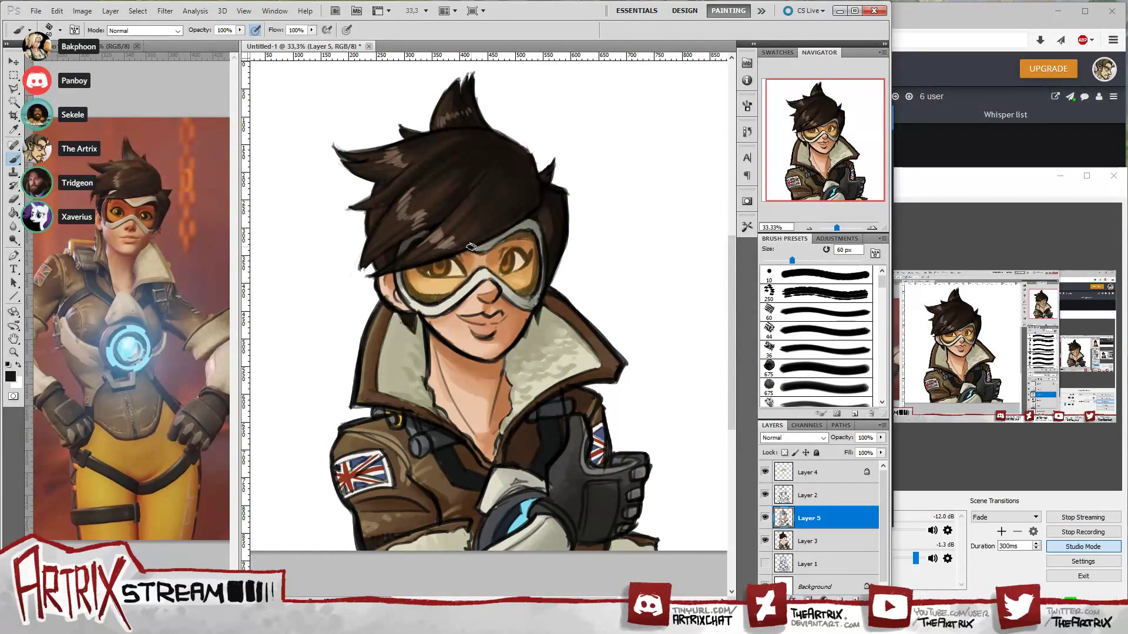
drag(851, 158, 849, 199)
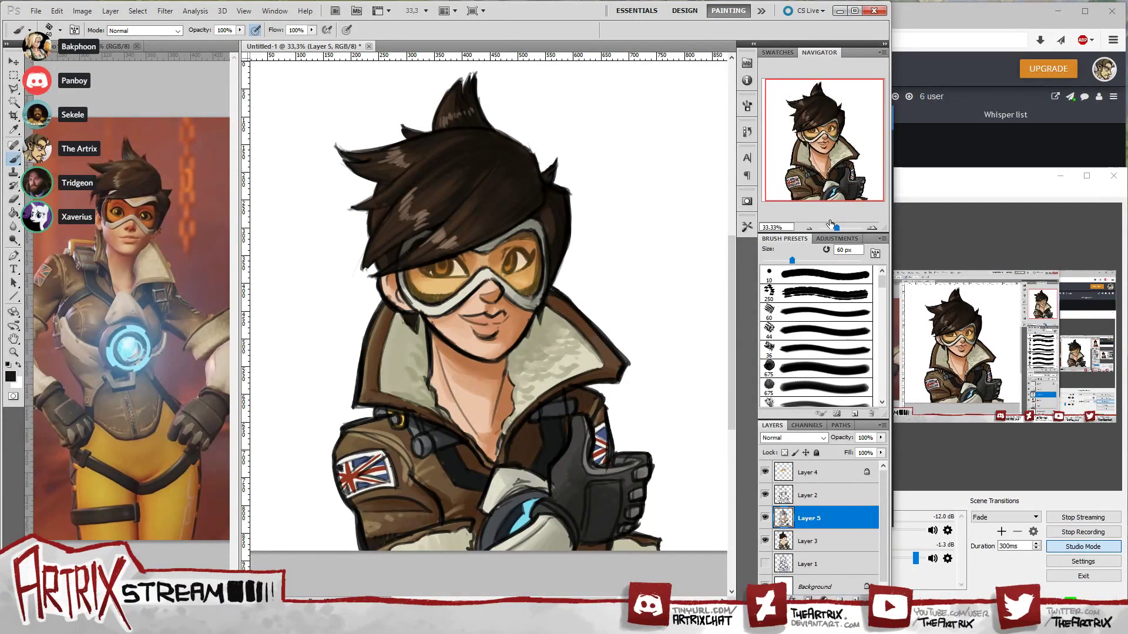
- Sample the gauntlet's grey on Layer 5, darken it to #26292b and shade the gauntlet's upper rim
alt+click(526, 504)
drag(525, 518, 506, 525)
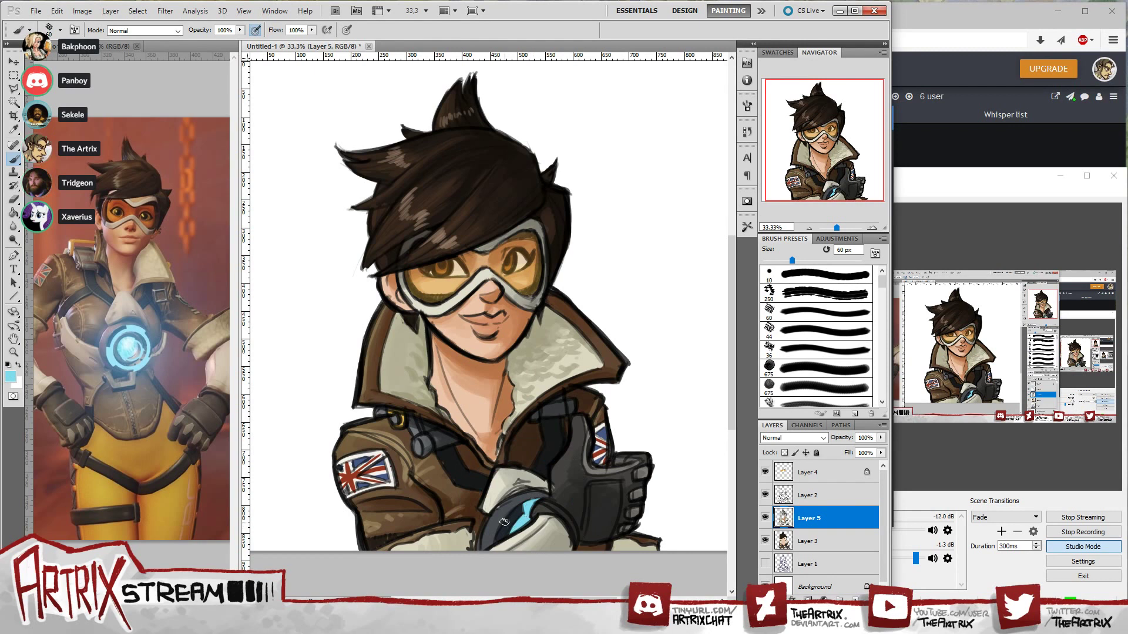
alt+click(498, 506)
click(10, 376)
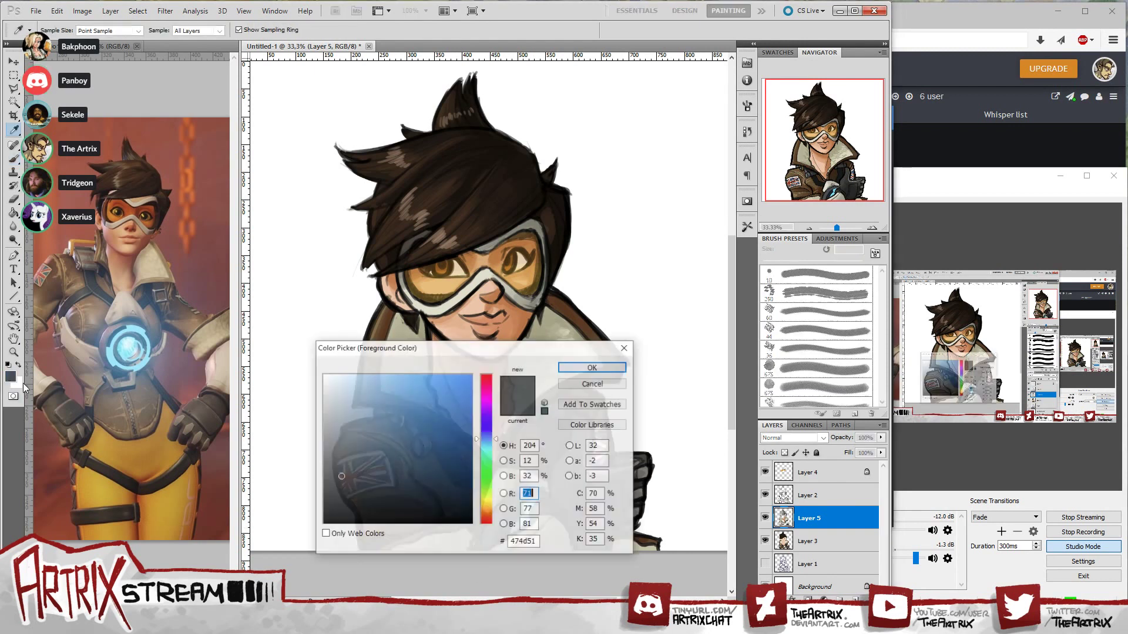
click(592, 367)
drag(512, 504, 538, 498)
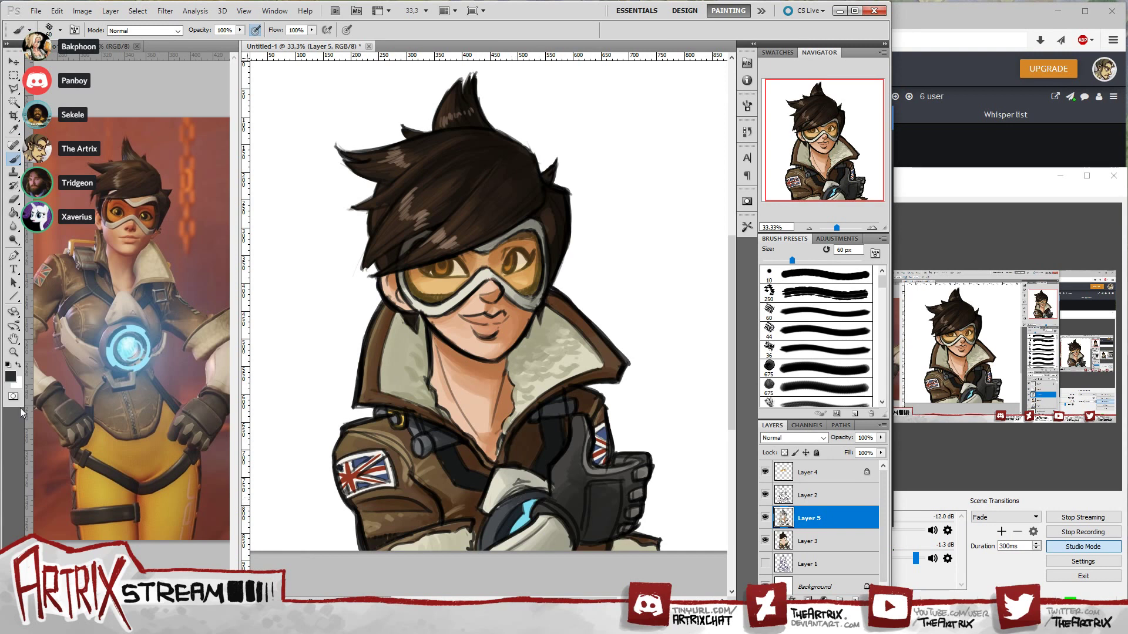
- Darken the paint colour further, undo a stroke on the gauntlet's rim and set the colour to #0e0e0e
click(10, 376)
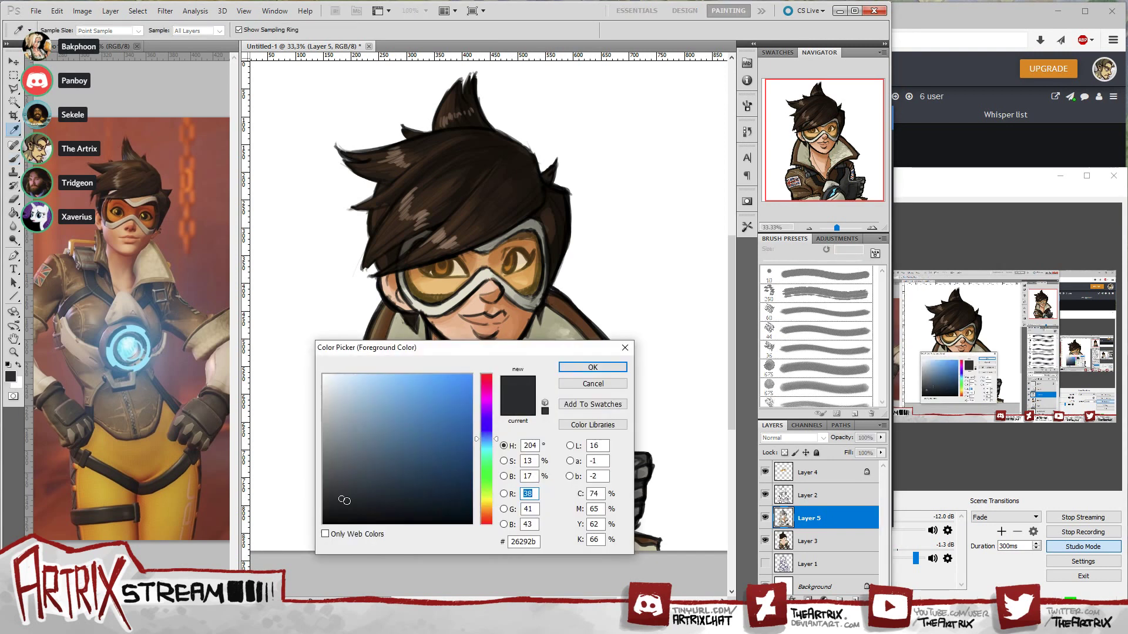
click(345, 502)
click(593, 367)
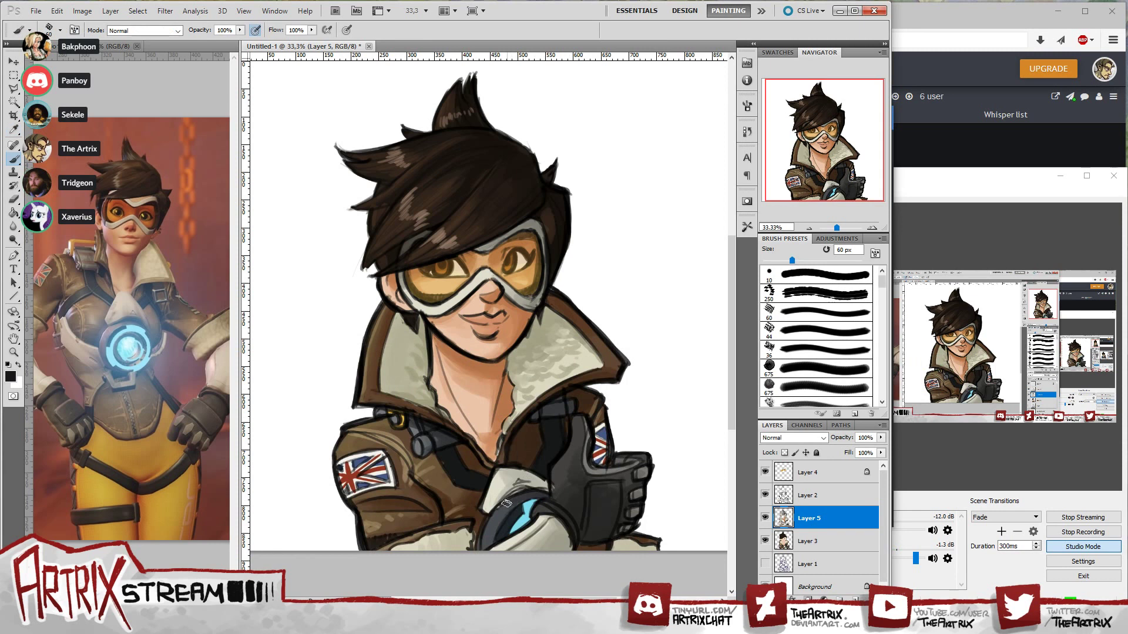
mouse_move(540, 495)
mouse_down()
mouse_move(512, 499)
mouse_move(549, 501)
mouse_up()
key(ctrl+z)
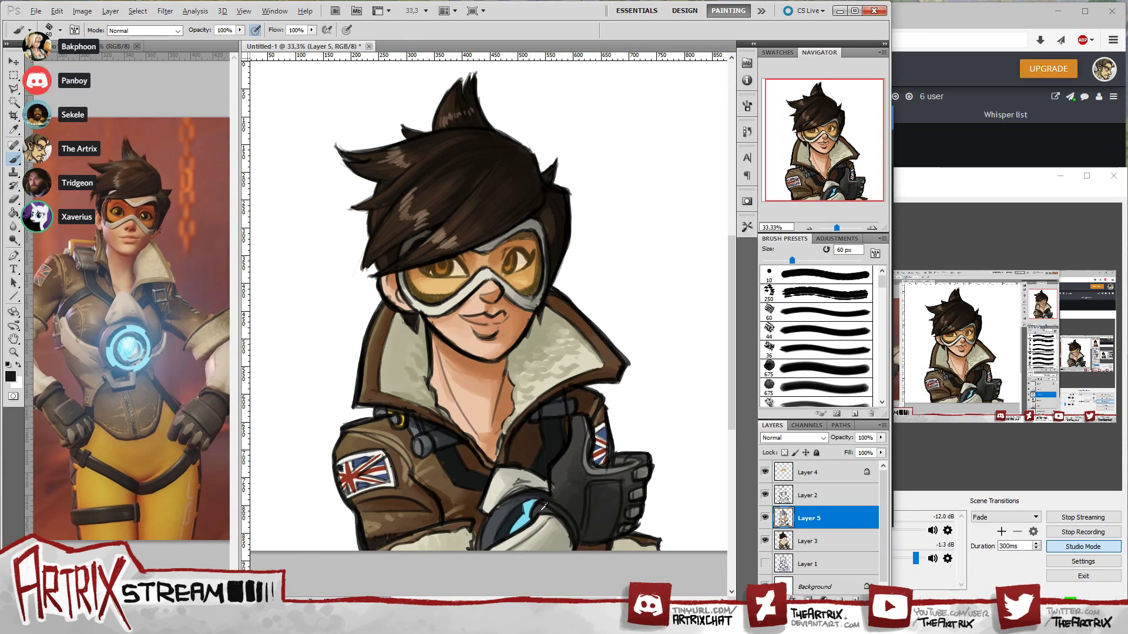
key(alt)
key(i)
click(10, 377)
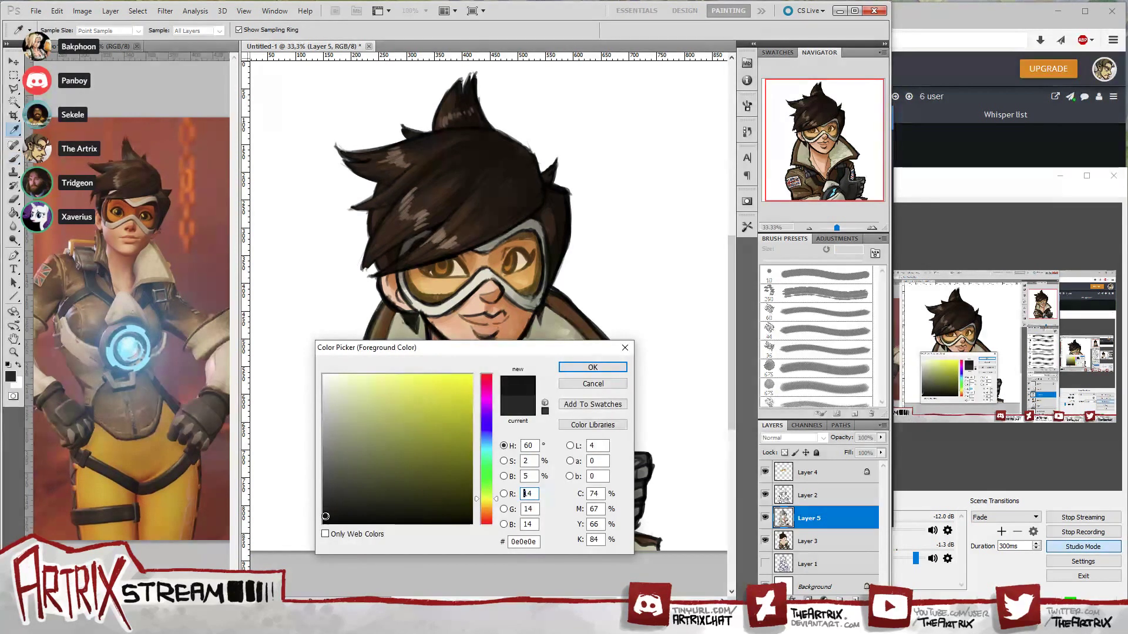
click(593, 368)
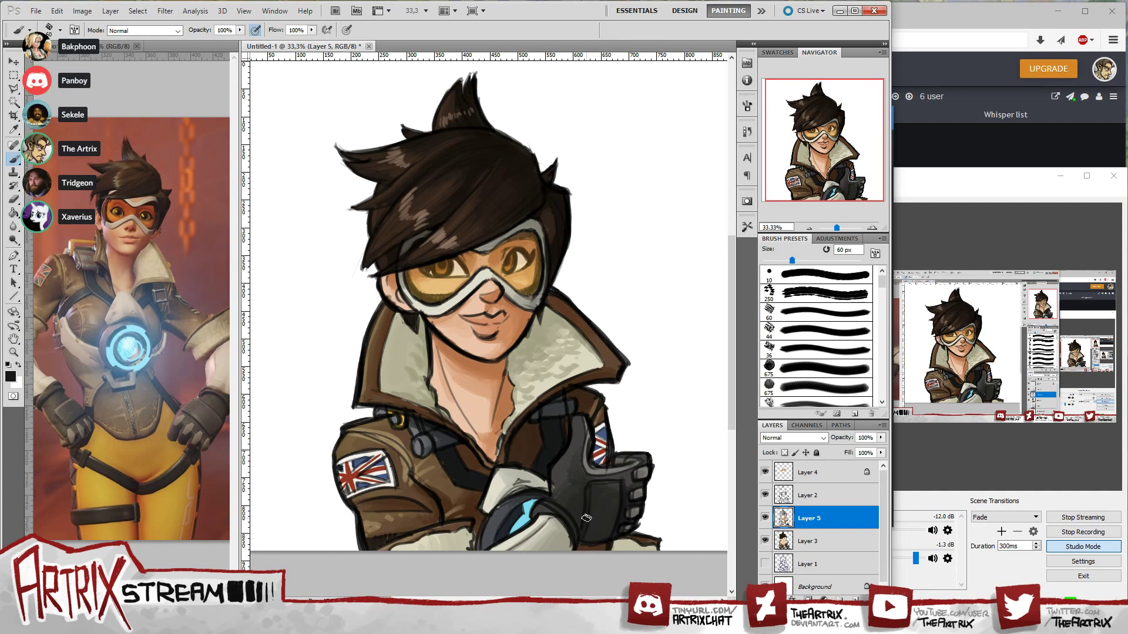
- Reduce the brush size to 45 px for the fine shading on the glove
key(bracketright)
key(bracketright)
key(bracketright)
key(bracketleft)
key(bracketleft)
key(bracketleft)
key(bracketleft)
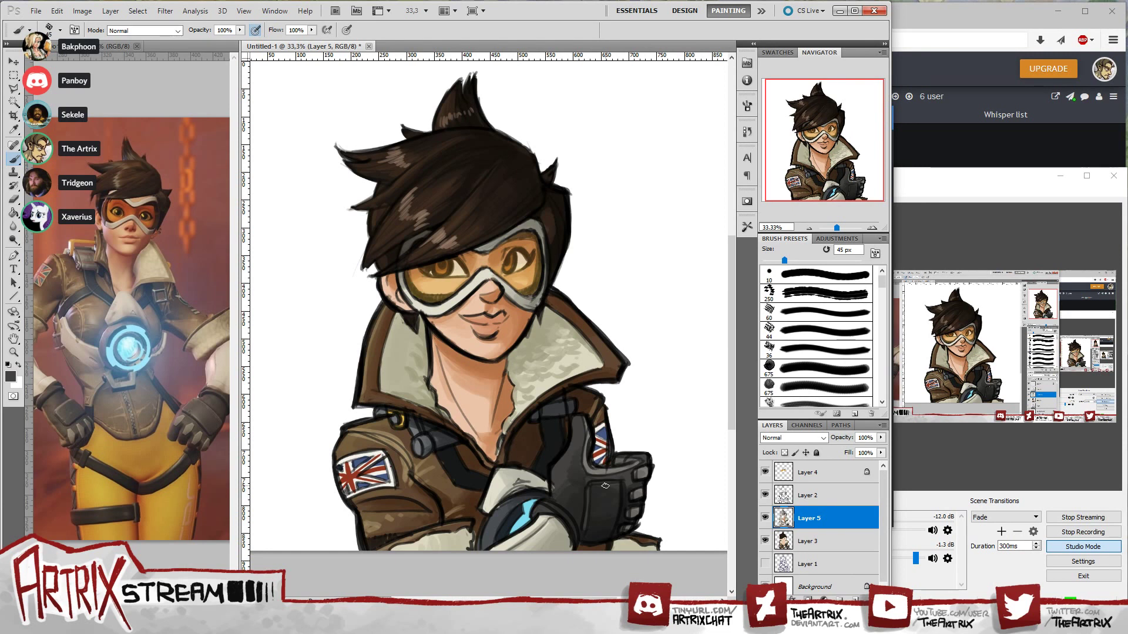
- Sample skin tones from the chin and upper neck to shade the neck under the jaw
alt+click(497, 310)
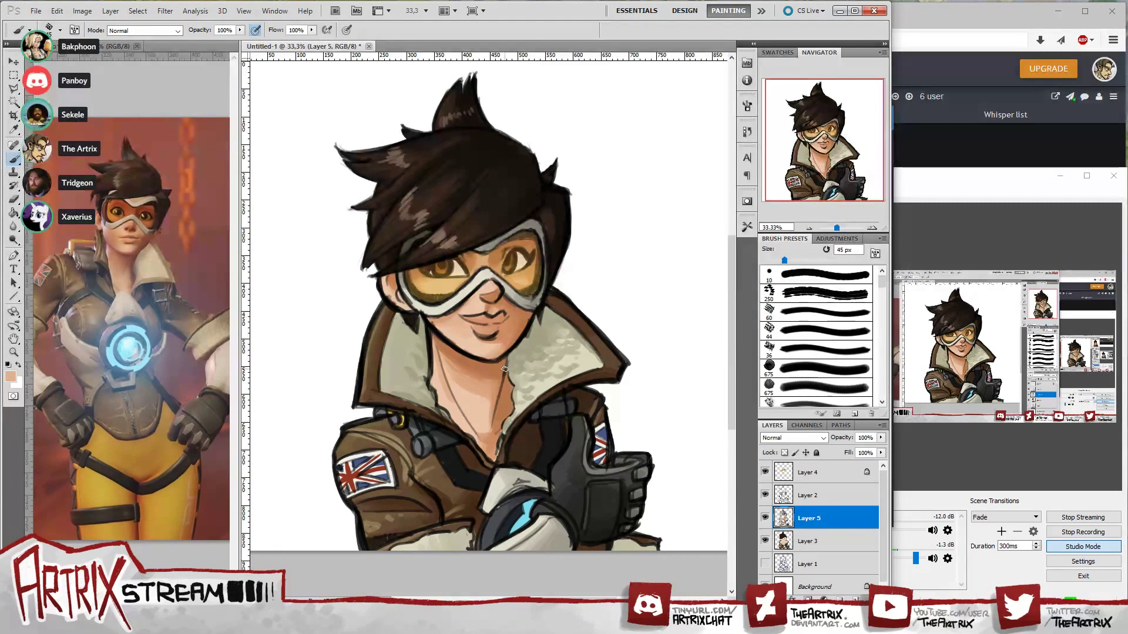
alt+click(454, 352)
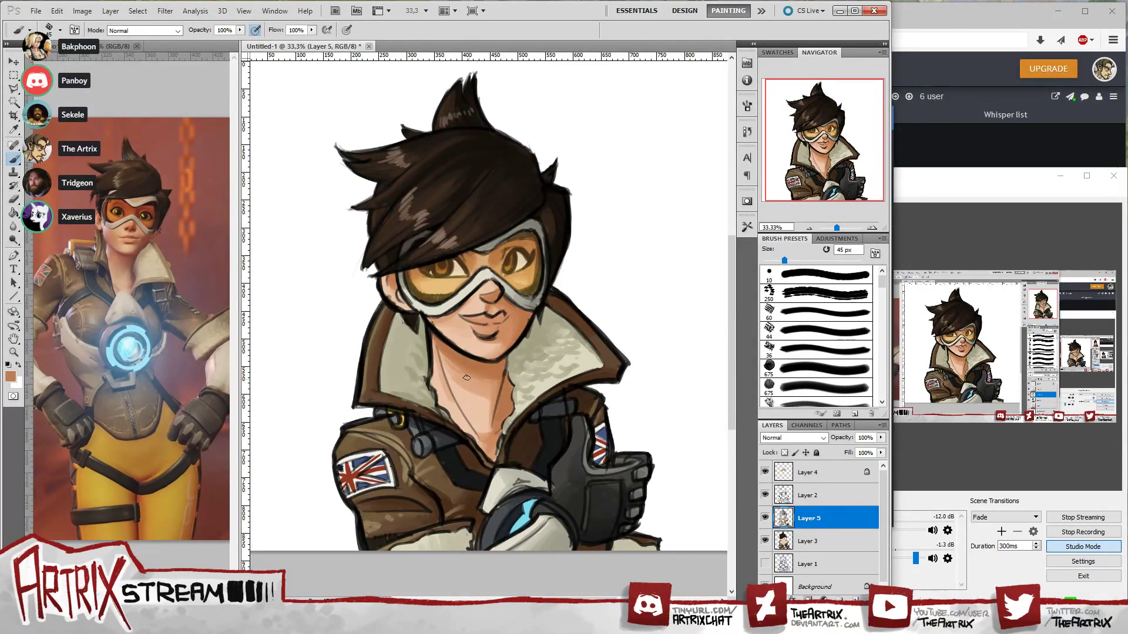
alt+click(462, 371)
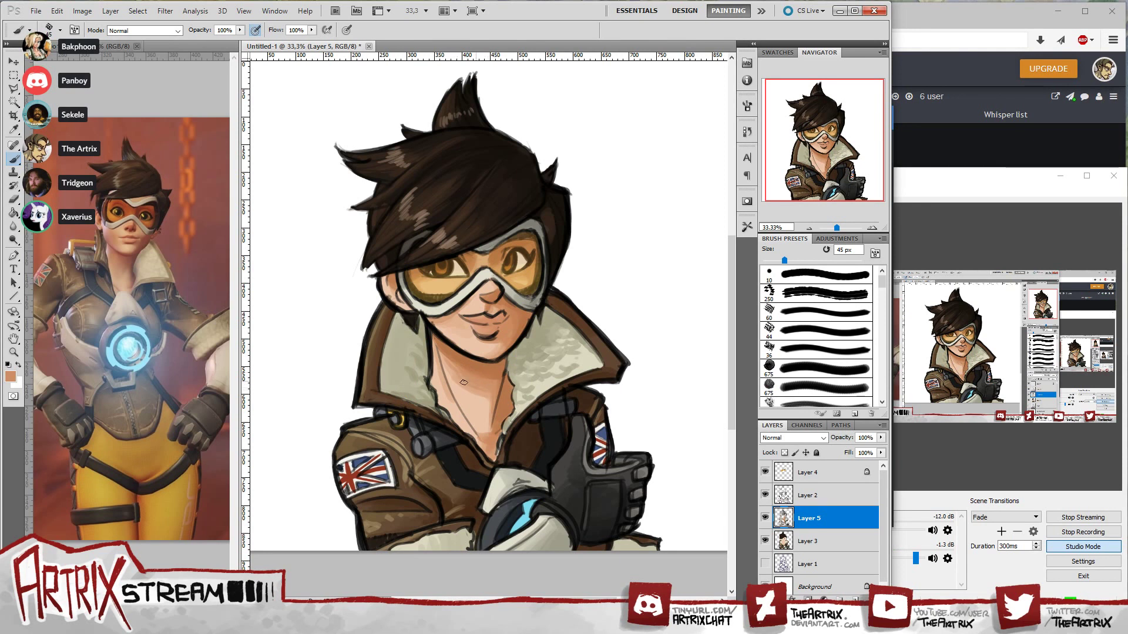
- Enlarge the brush to 70 px and blend sampled light and orange skin tones over the neck
key(bracketright)
key(bracketright)
key(bracketright)
alt+click(464, 378)
alt+click(468, 403)
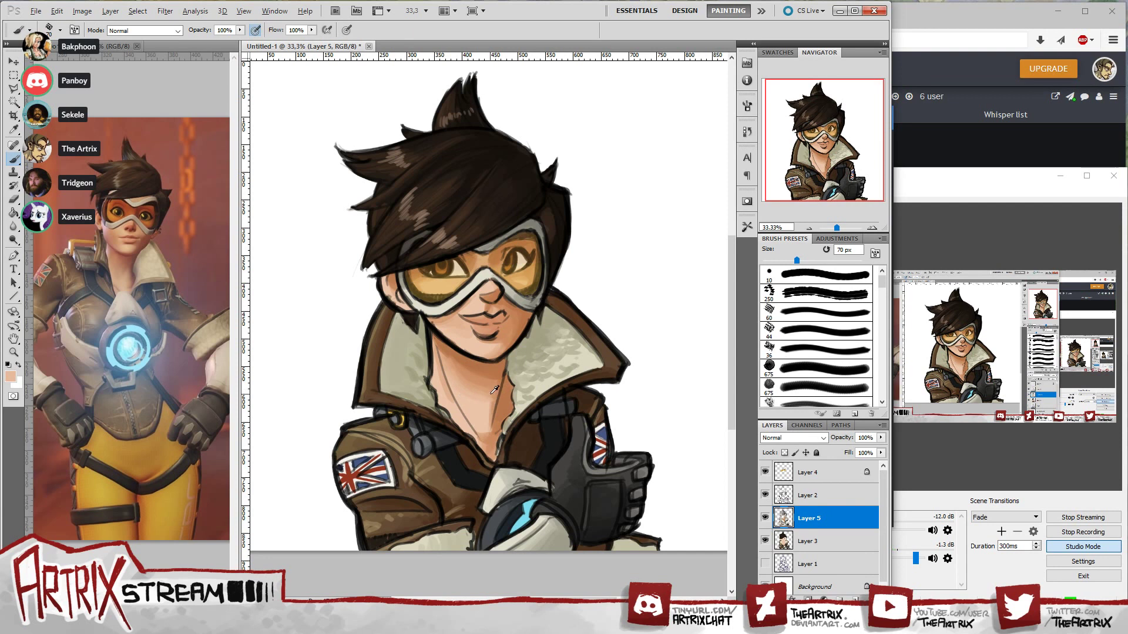
alt+click(496, 390)
alt+click(495, 382)
alt+click(494, 367)
mouse_move(867, 185)
mouse_down()
mouse_move(847, 194)
mouse_move(857, 195)
mouse_up()
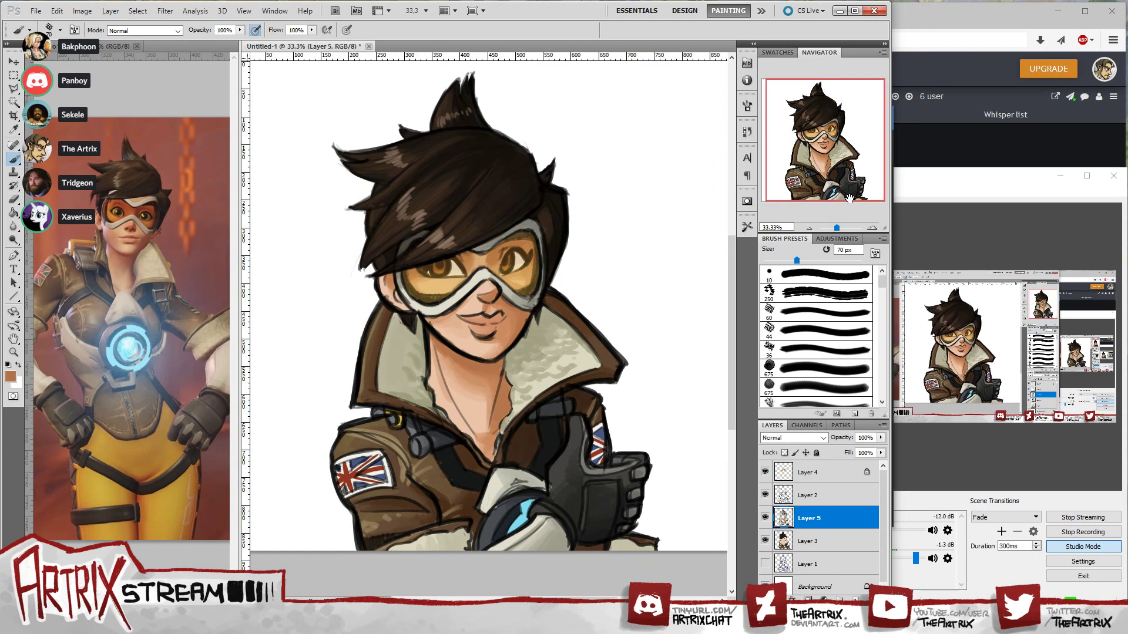
- Sample the glove's dark grey, lighten it and paint soft highlights on the thumb and back of the hand
alt+click(561, 464)
click(10, 376)
drag(332, 484, 331, 475)
click(591, 368)
mouse_move(573, 420)
mouse_down()
mouse_move(554, 481)
mouse_move(581, 431)
mouse_move(551, 485)
mouse_move(568, 501)
mouse_move(563, 471)
mouse_up()
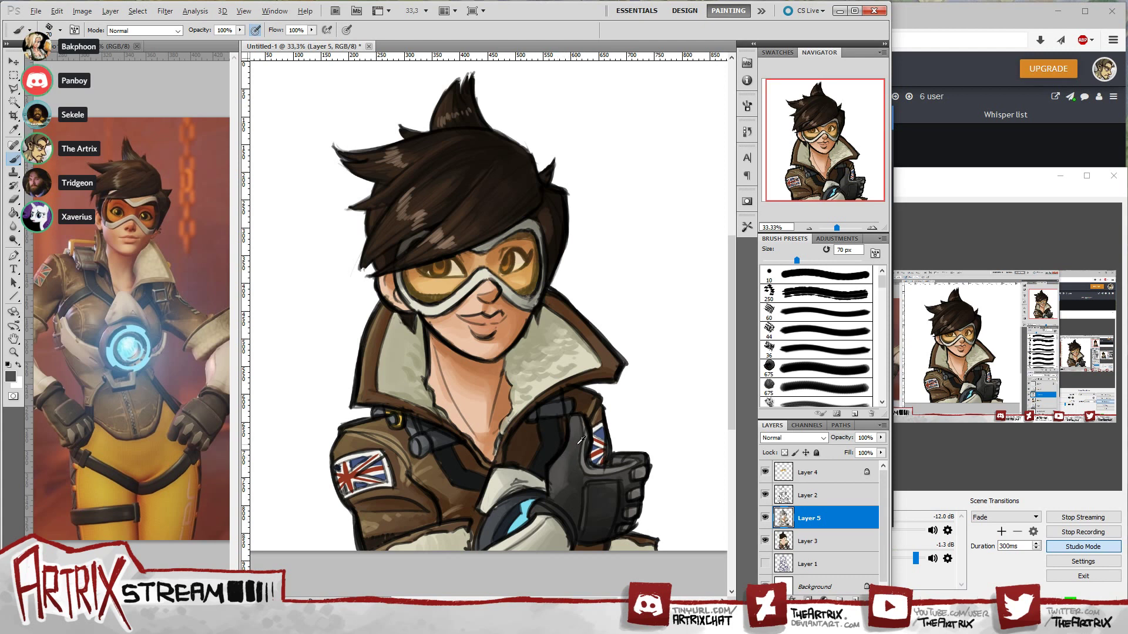
alt+click(576, 451)
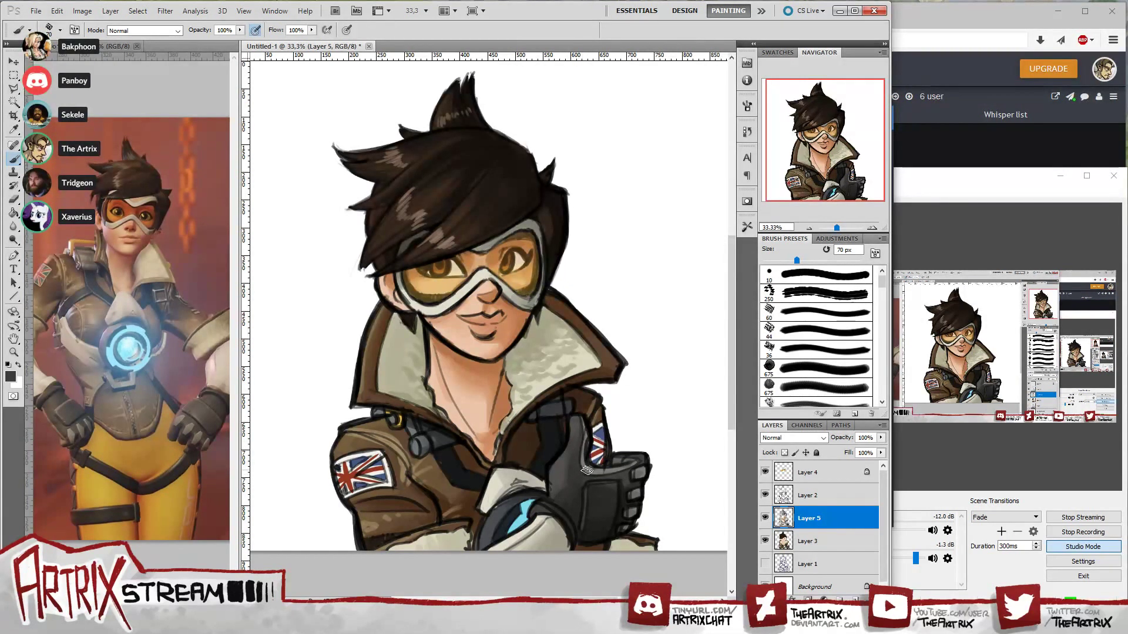
drag(839, 155, 829, 178)
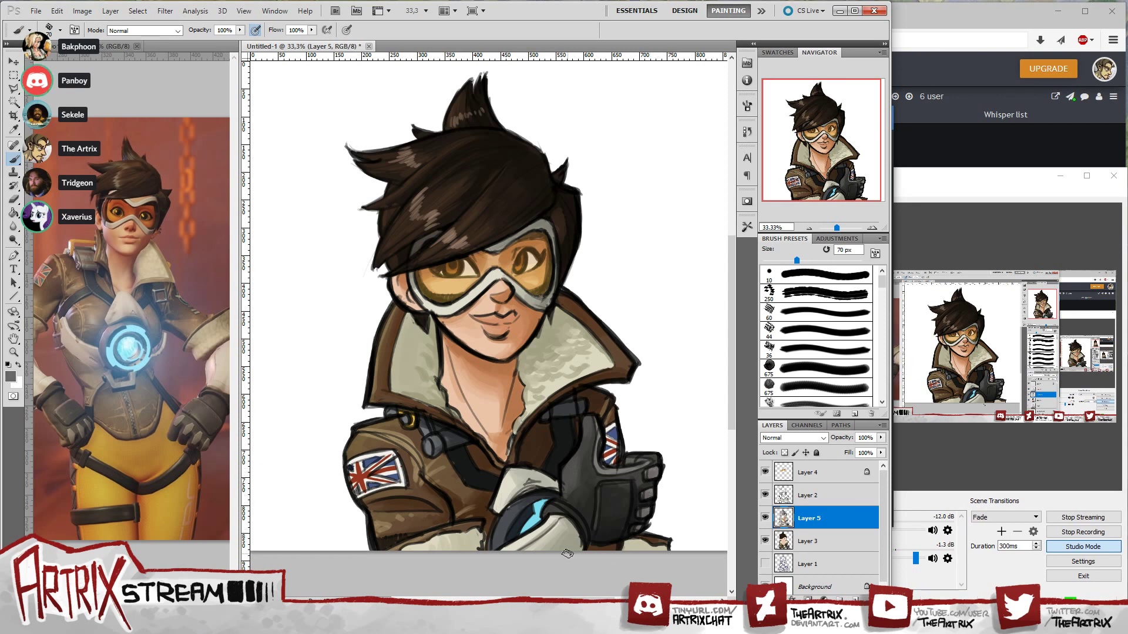
- Sample the dark brown of the jacket's chest, darken it and shade the collar edge and jacket front
alt+click(528, 440)
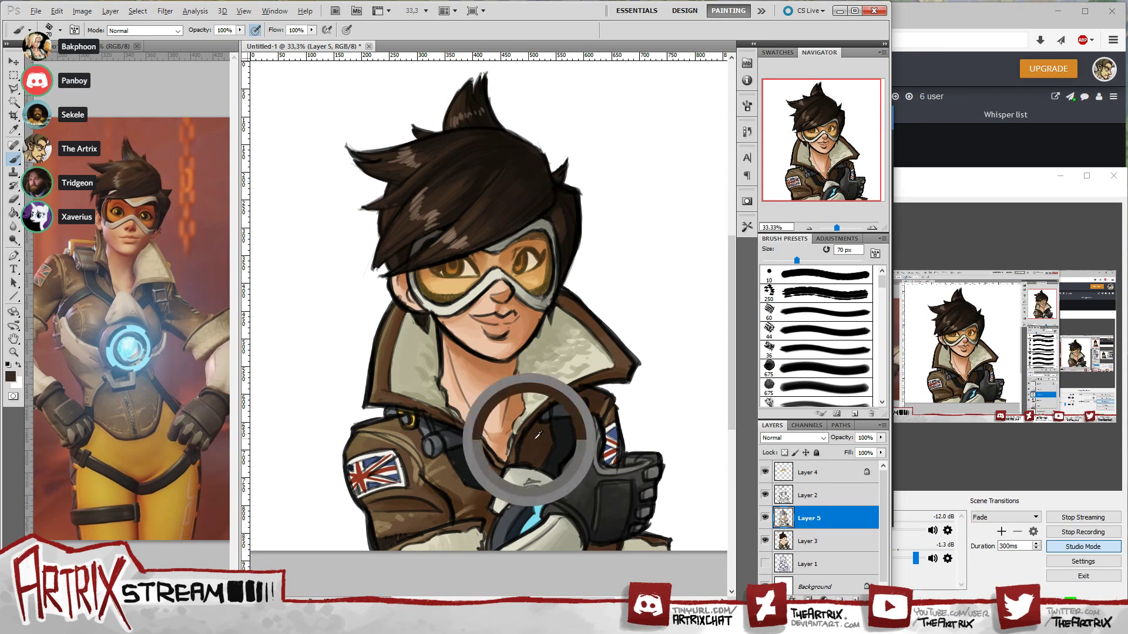
click(10, 376)
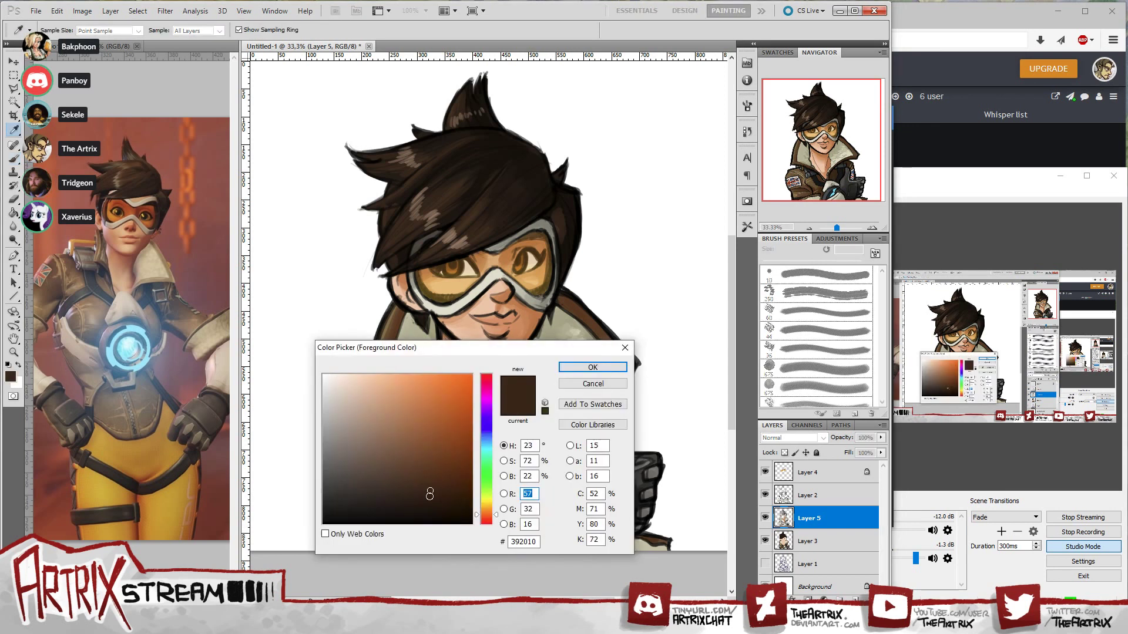
click(428, 504)
click(590, 367)
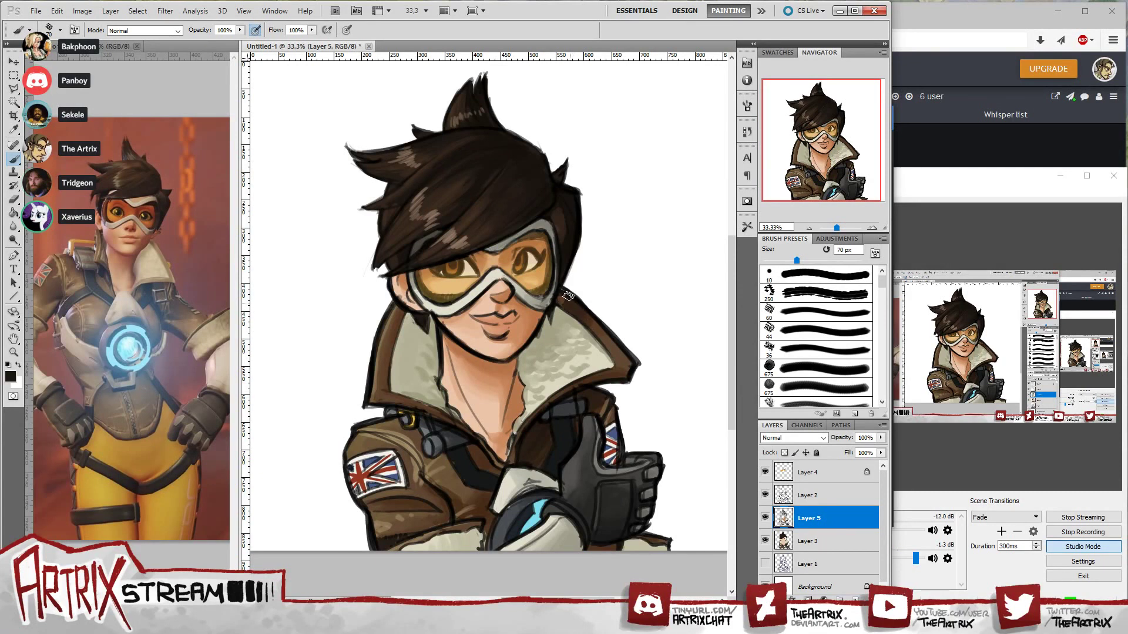
alt+click(589, 327)
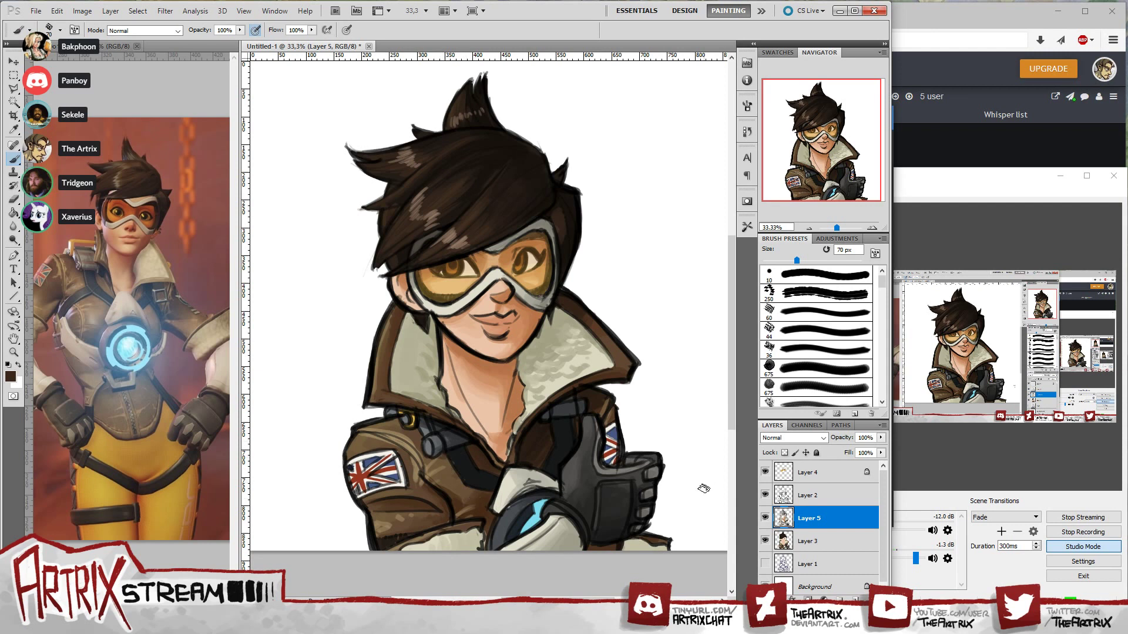
alt+click(545, 450)
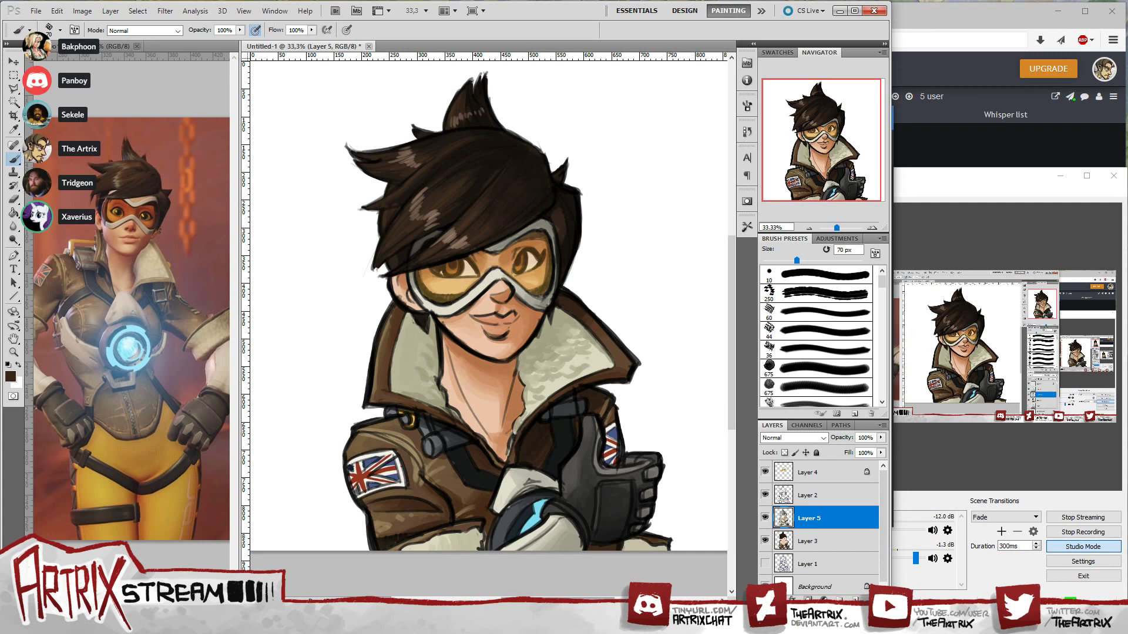
- Add a new layer above Layer 5, sample the flag patch's white and darken it to #bab7ae
click(854, 599)
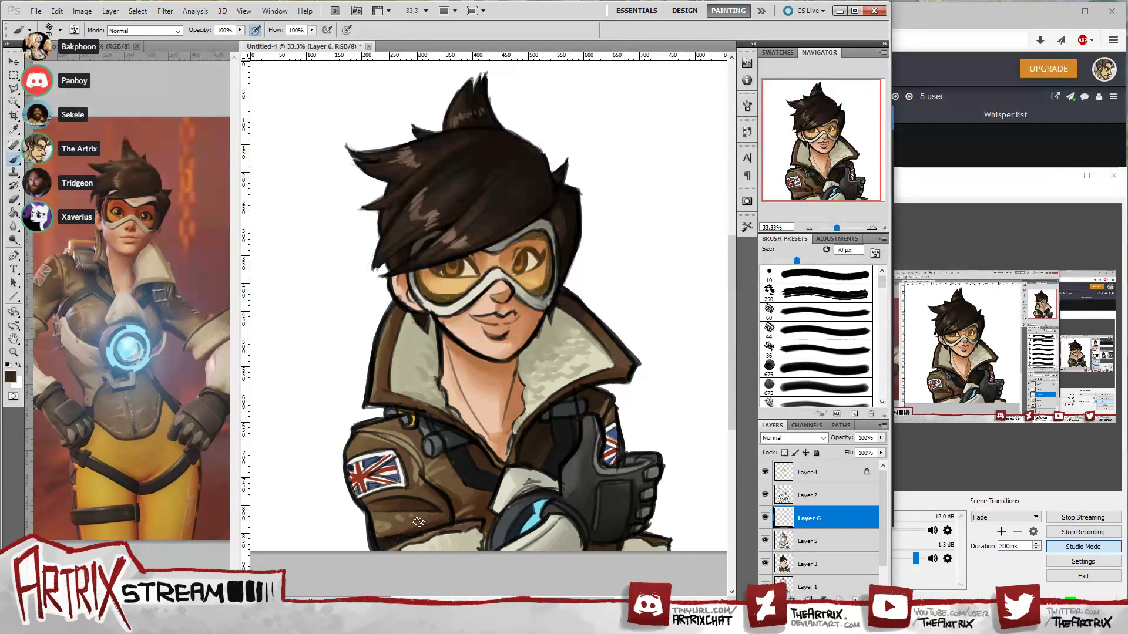
alt+click(367, 456)
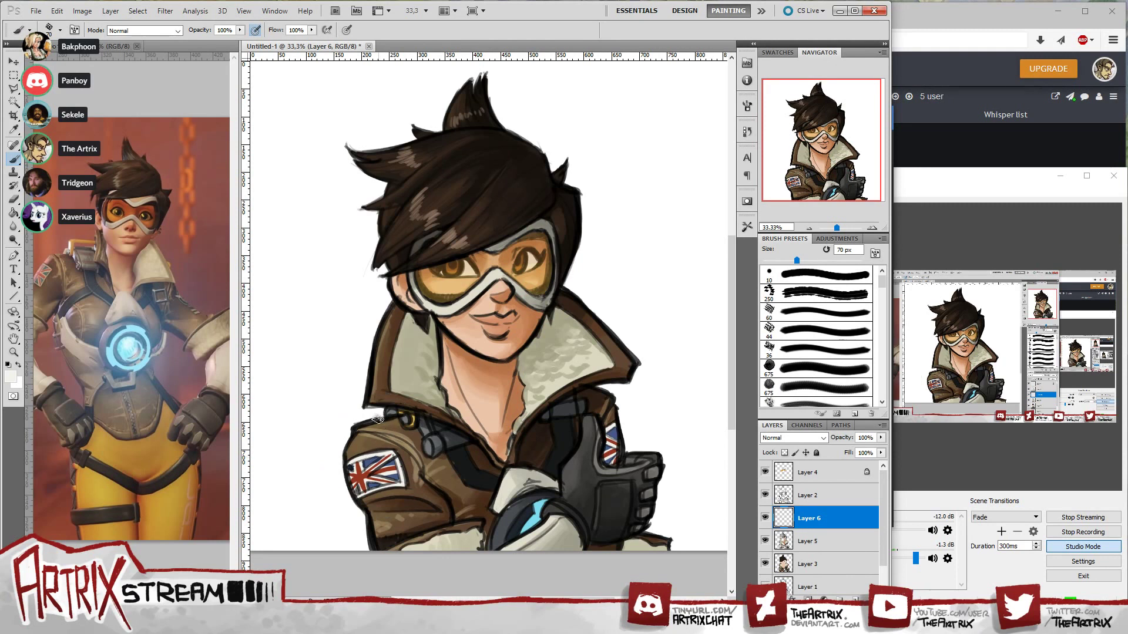
key(alt)
click(135, 524)
click(11, 377)
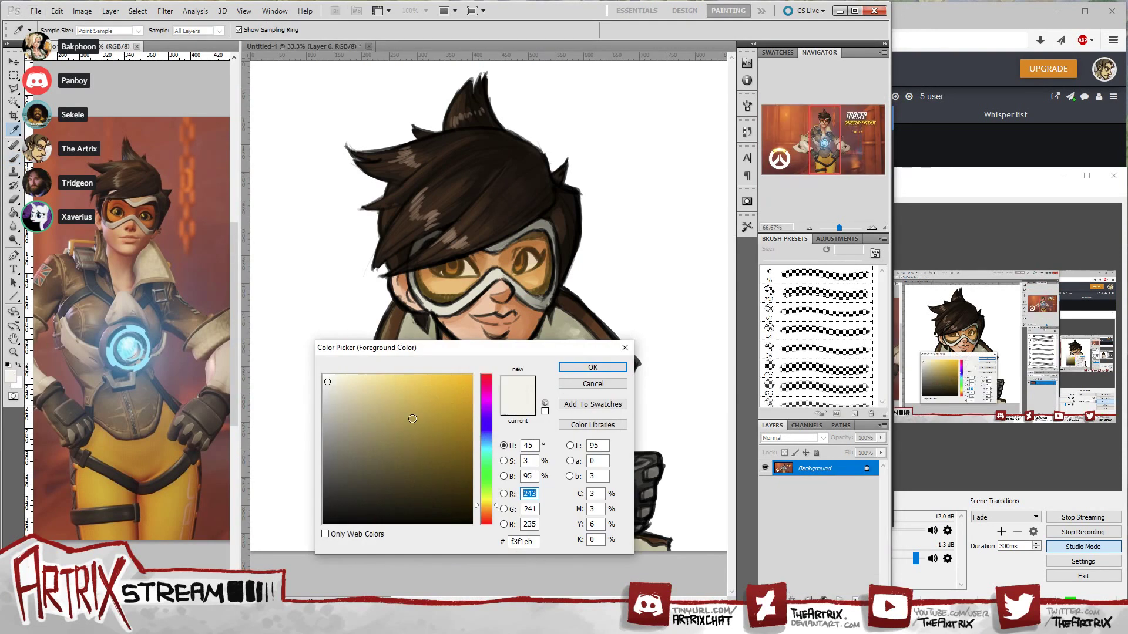
click(331, 430)
drag(332, 430, 341, 411)
click(598, 366)
key(b)
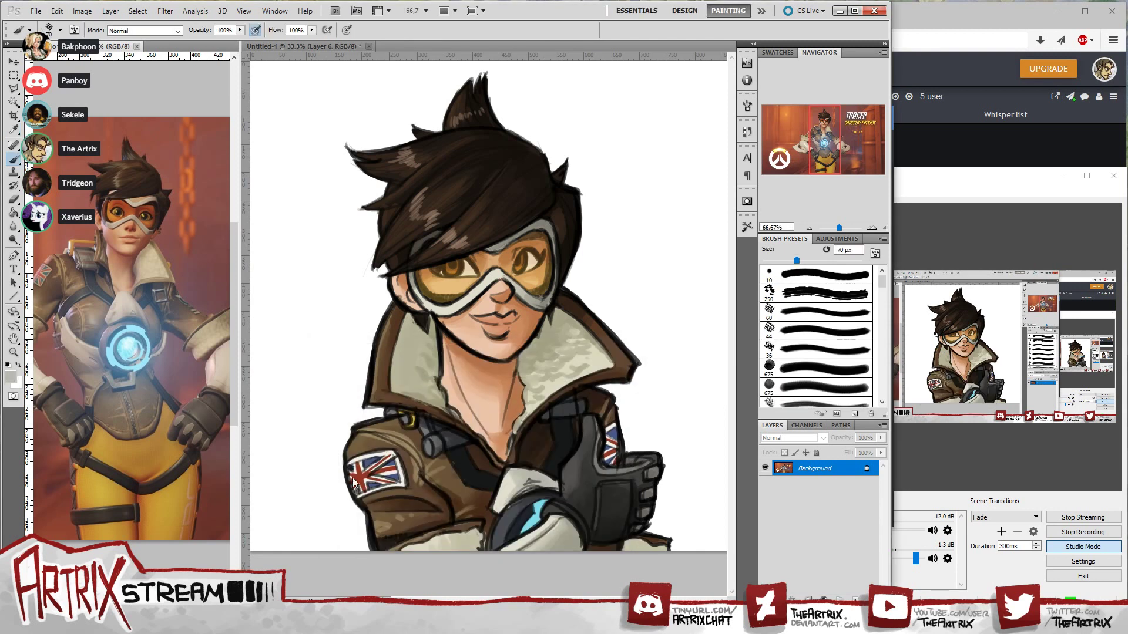
key(ctrl+Tab)
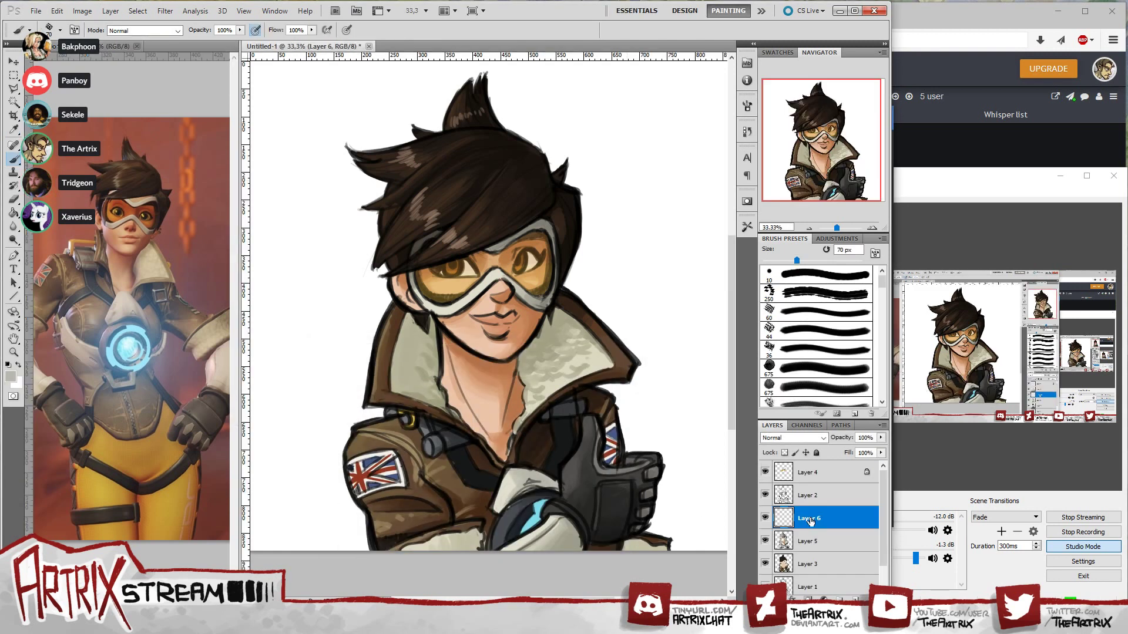
- Check Layer 6 by toggling its visibility, brush shading on the shoulder flag patch and darken the brush colour to #96938b
click(765, 518)
click(766, 518)
mouse_move(362, 463)
mouse_down()
mouse_move(367, 477)
mouse_move(387, 474)
mouse_up()
click(10, 376)
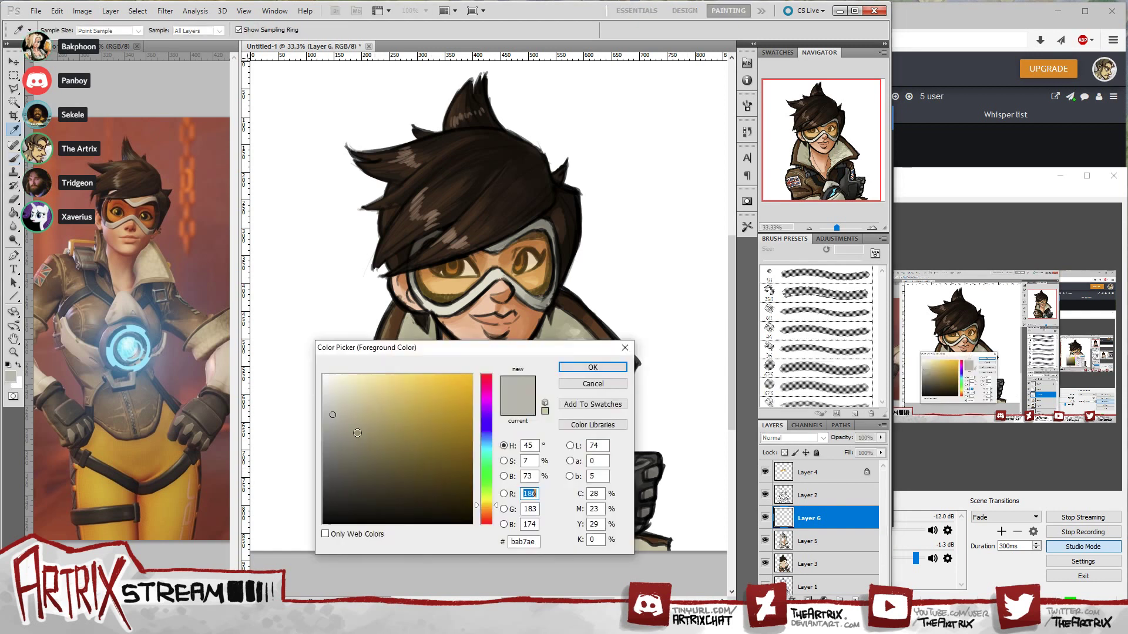
drag(333, 417, 335, 435)
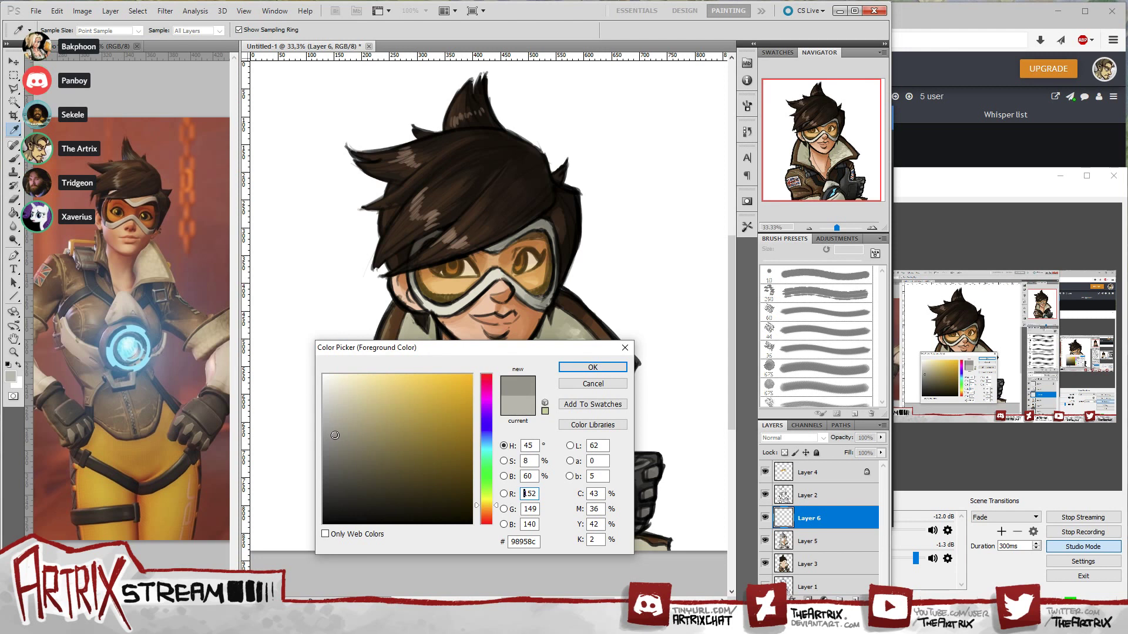
click(592, 368)
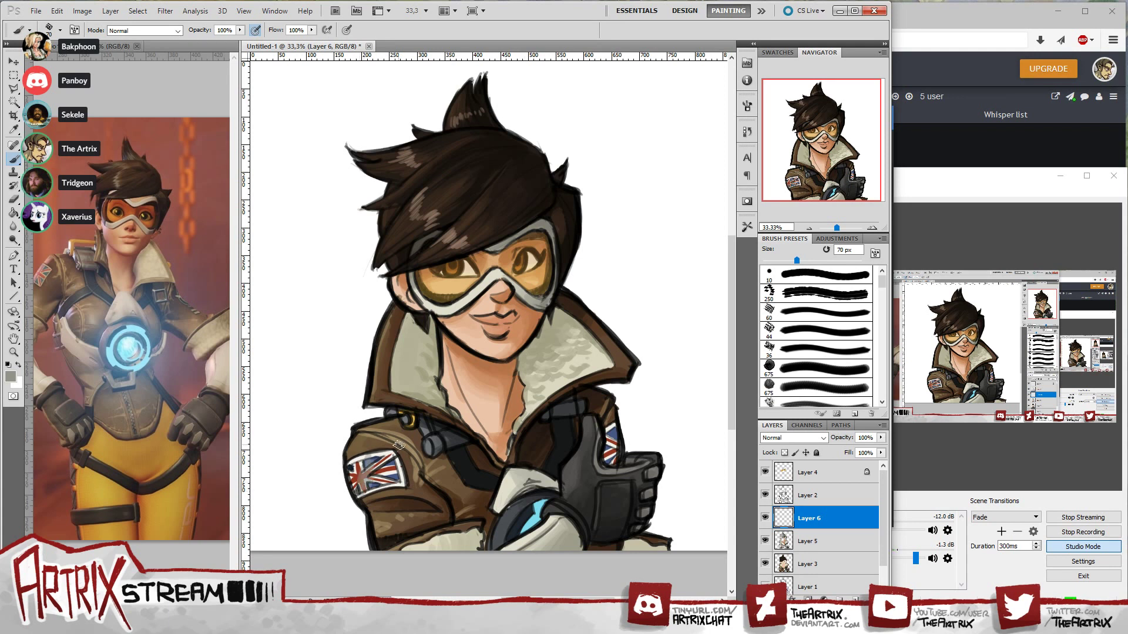
- Darken the brush colour to #666359 and paint a shadow over the shoulder flag patch on Layer 6
click(11, 377)
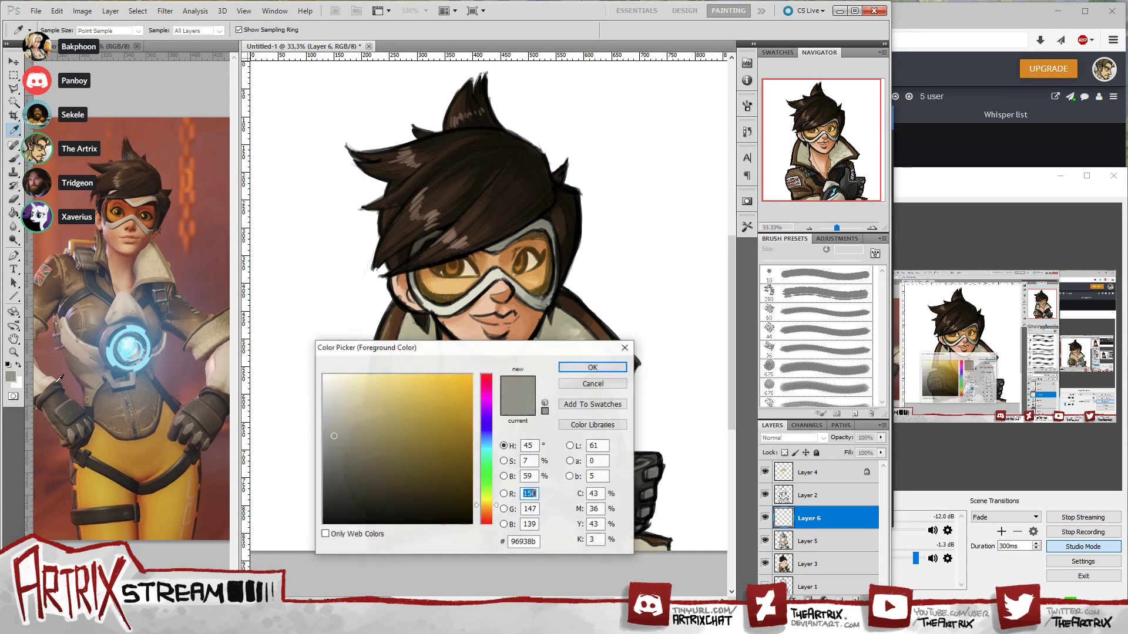
drag(334, 440, 335, 467)
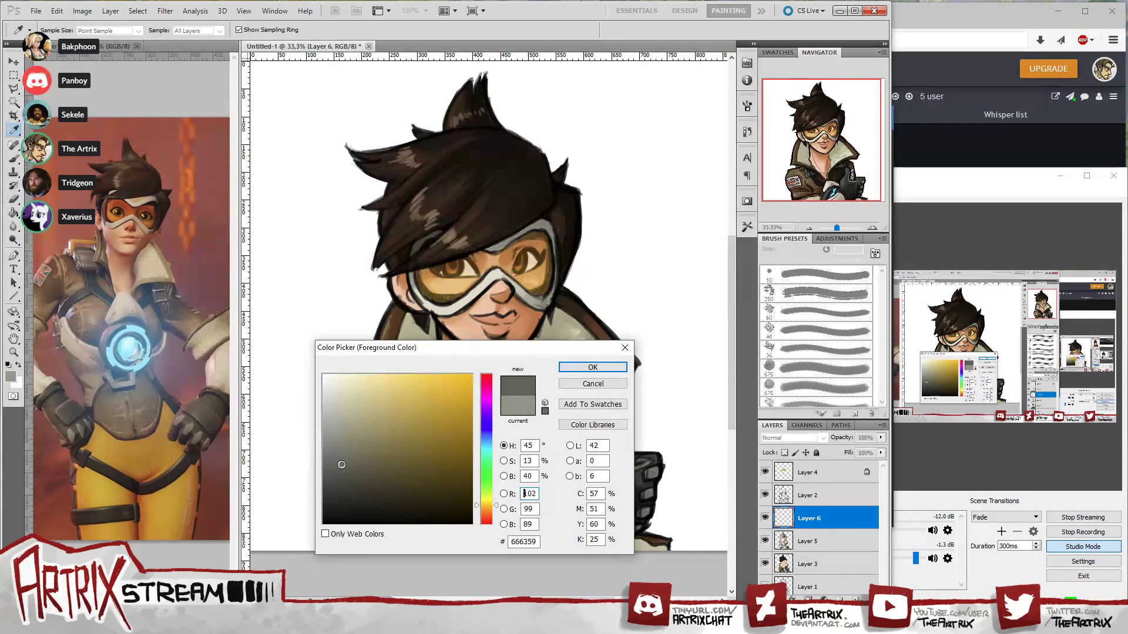
click(593, 369)
key(b)
mouse_move(348, 470)
mouse_down()
mouse_move(359, 494)
mouse_move(391, 469)
mouse_move(399, 479)
mouse_move(390, 453)
mouse_move(373, 471)
mouse_move(373, 485)
mouse_move(388, 486)
mouse_move(359, 493)
mouse_move(397, 460)
mouse_move(400, 471)
mouse_move(373, 470)
mouse_move(363, 493)
mouse_move(378, 455)
mouse_move(381, 472)
mouse_move(392, 459)
mouse_move(387, 481)
mouse_move(403, 484)
mouse_move(380, 462)
mouse_up()
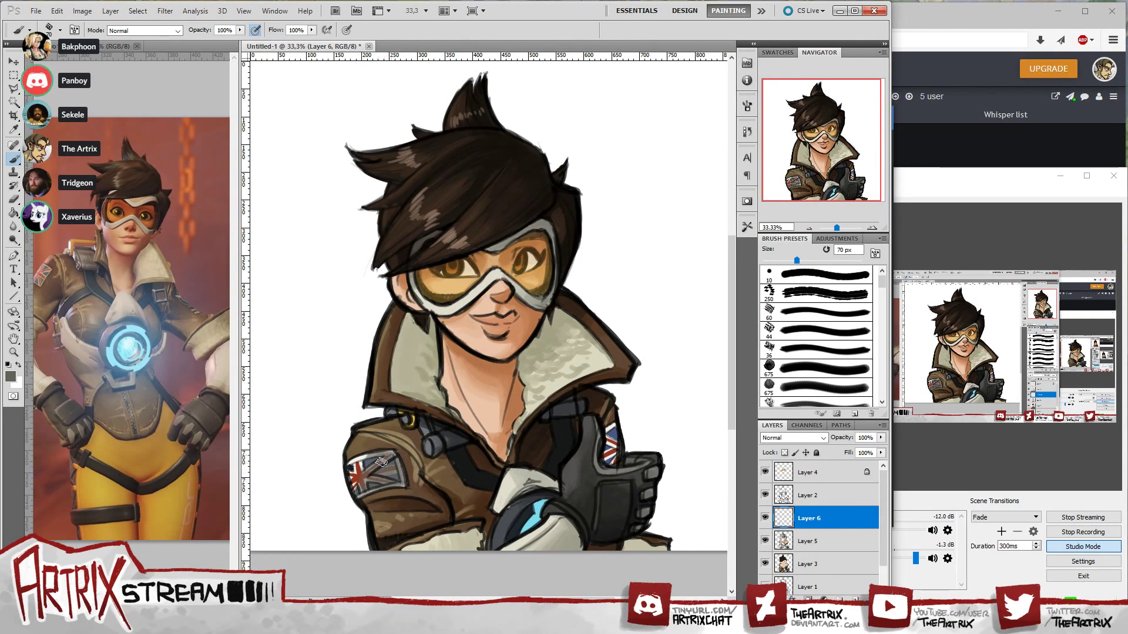
- Lower Layer 6's opacity to 67% and shade the flag patch on the sleeve behind the raised thumb
click(880, 437)
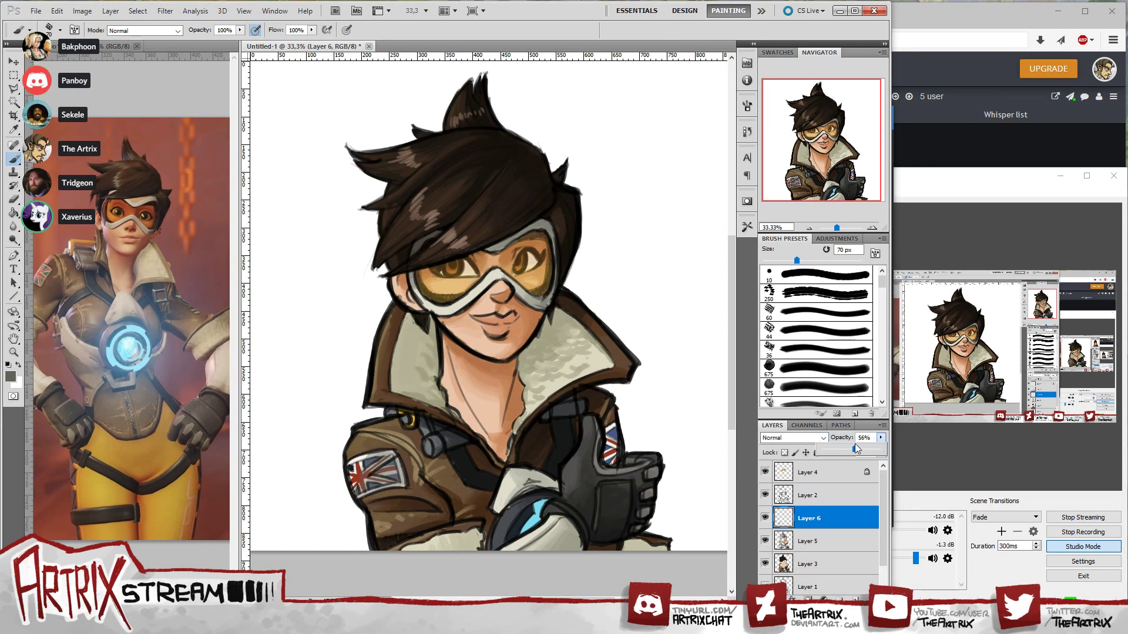
drag(855, 445, 858, 445)
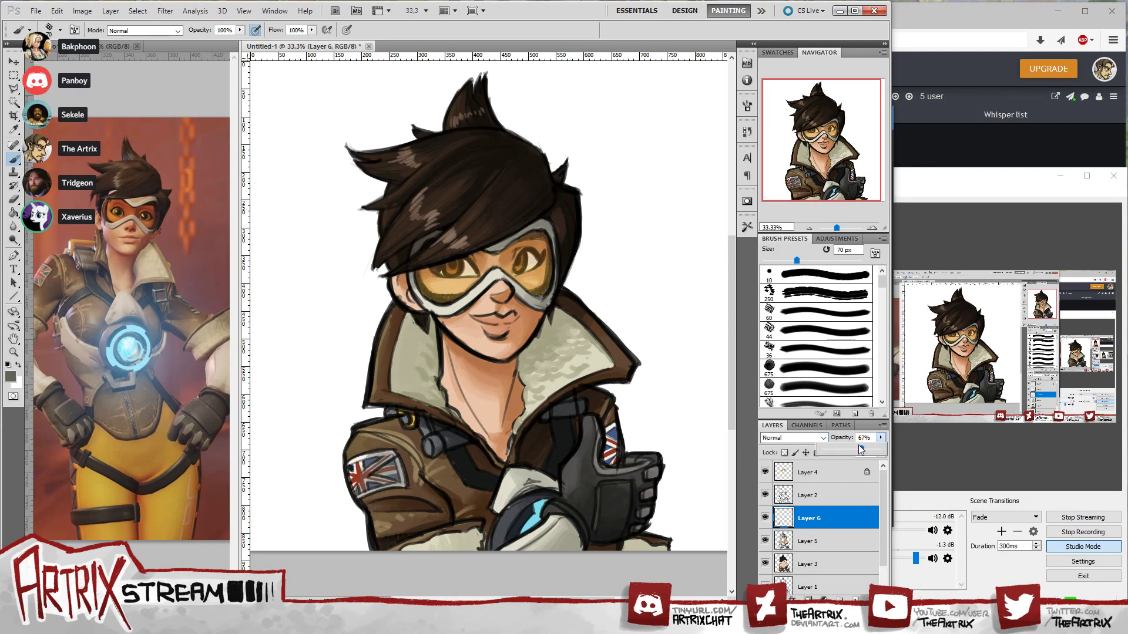
click(607, 434)
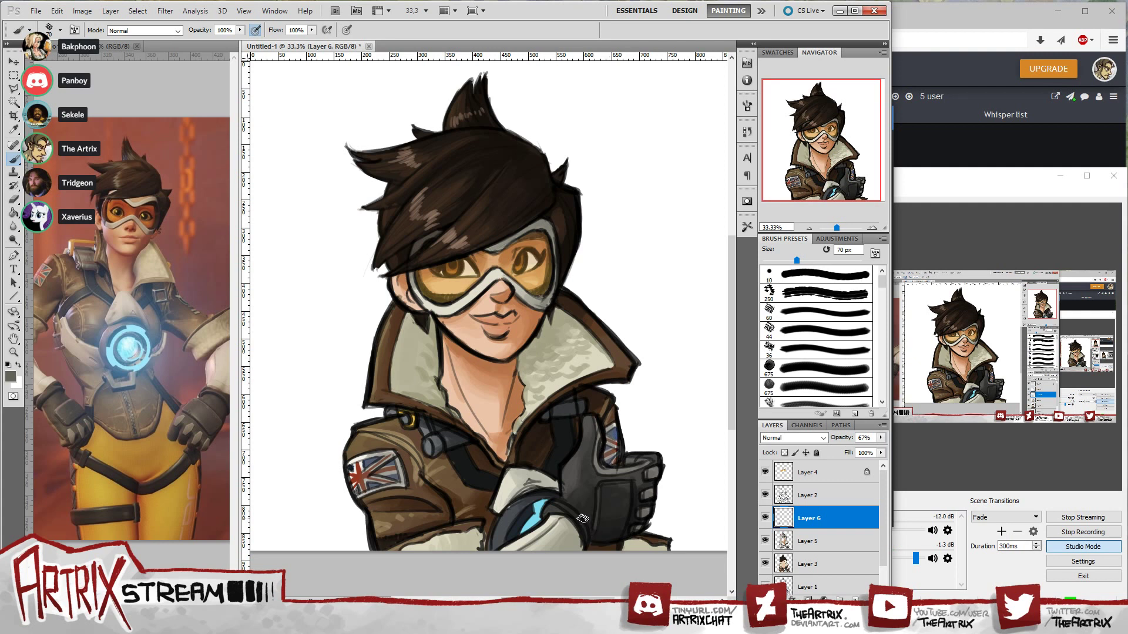
- On Layer 5, sample the collar fur's beige, darken it and shade the fur lining with a 100 px brush
key(alt)
key(alt+bracketleft)
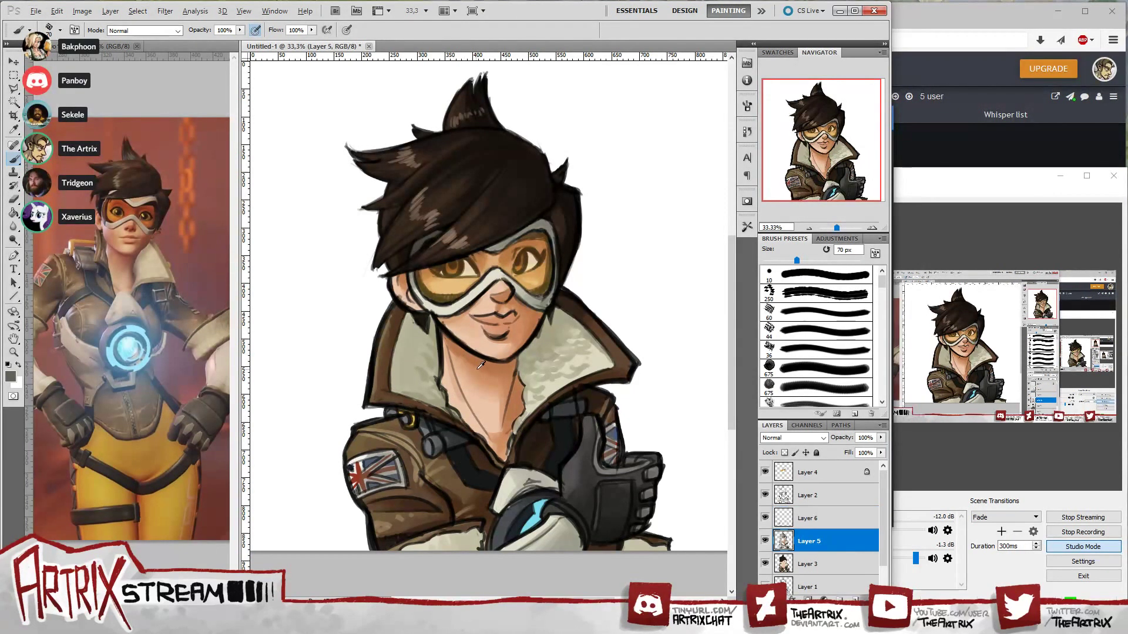
alt+click(449, 355)
alt+click(532, 351)
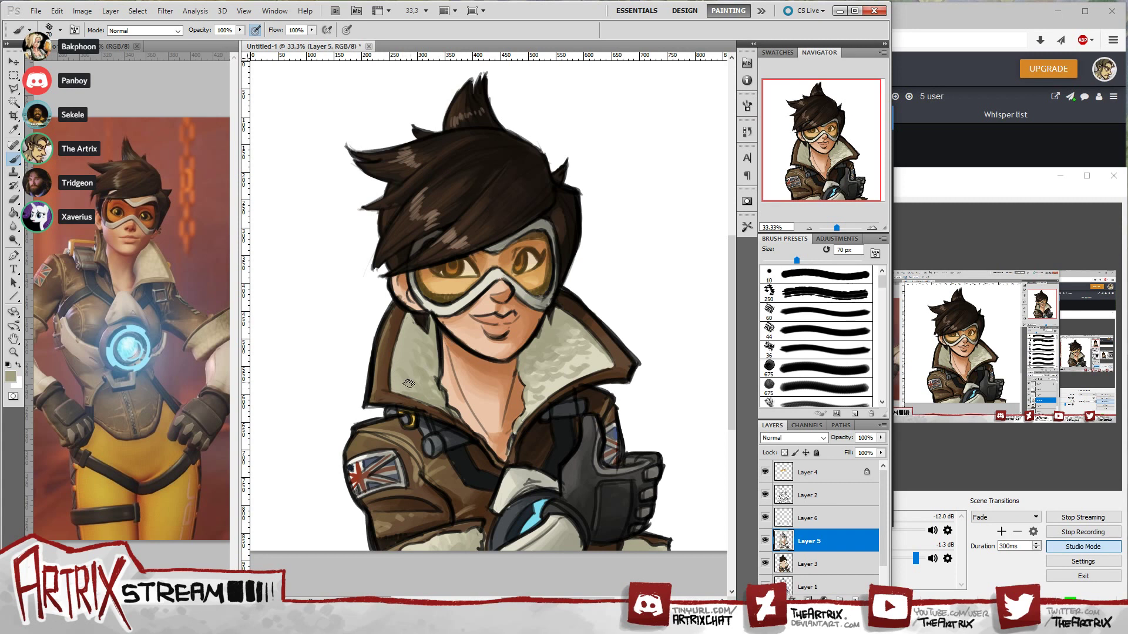
key(bracketright)
key(bracketright)
key(bracketright)
drag(872, 151, 868, 176)
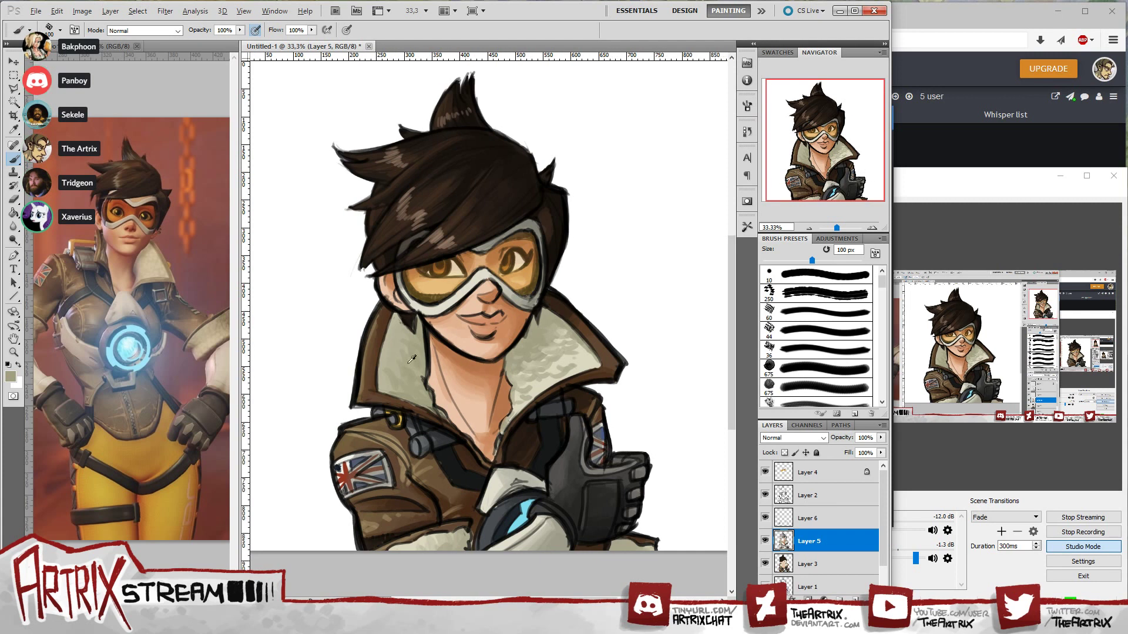
click(10, 377)
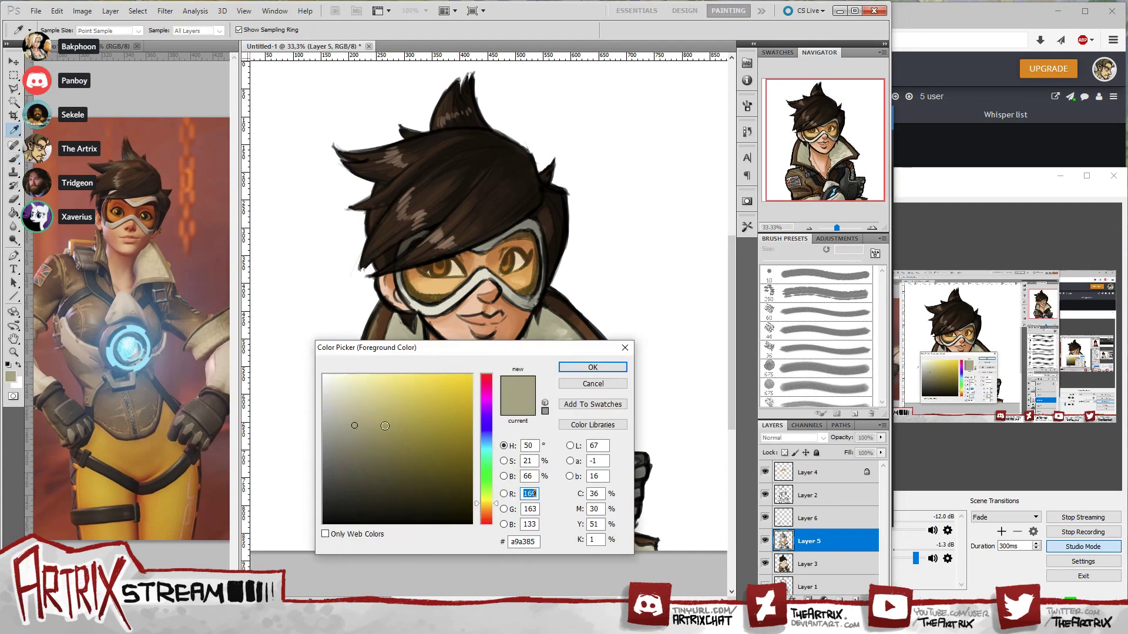
drag(355, 427, 365, 441)
click(592, 367)
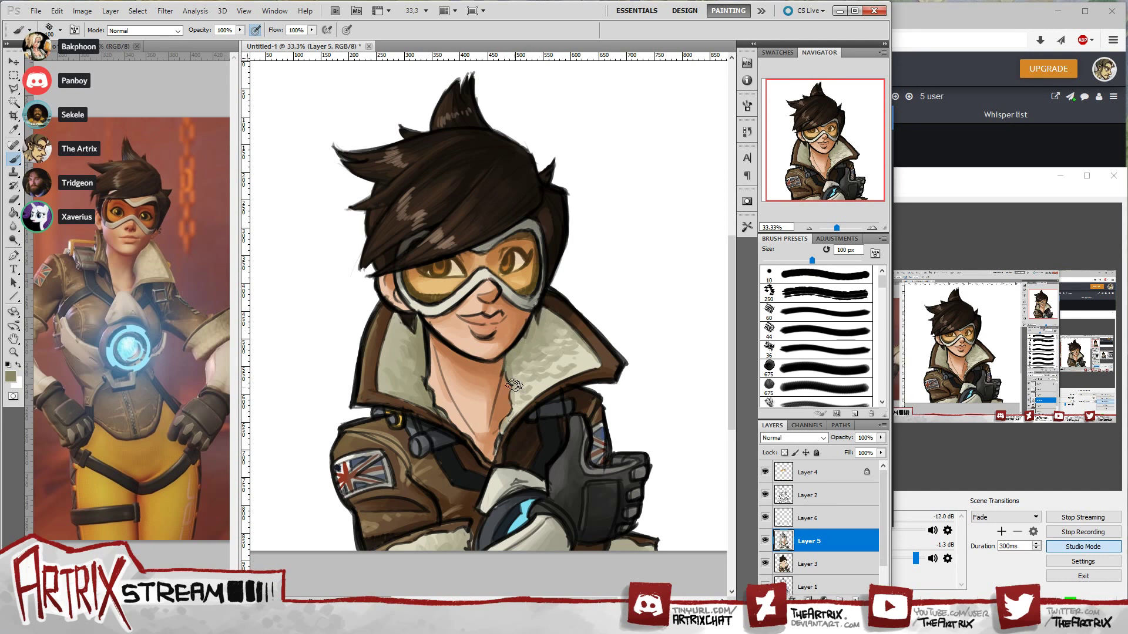
- Sample the light fur tone and paint highlights on both sides of the collar, reducing the brush to 60 px and undoing the last stroke
alt+click(564, 358)
mouse_move(526, 357)
mouse_down()
mouse_move(544, 357)
mouse_move(527, 385)
mouse_move(544, 377)
mouse_up()
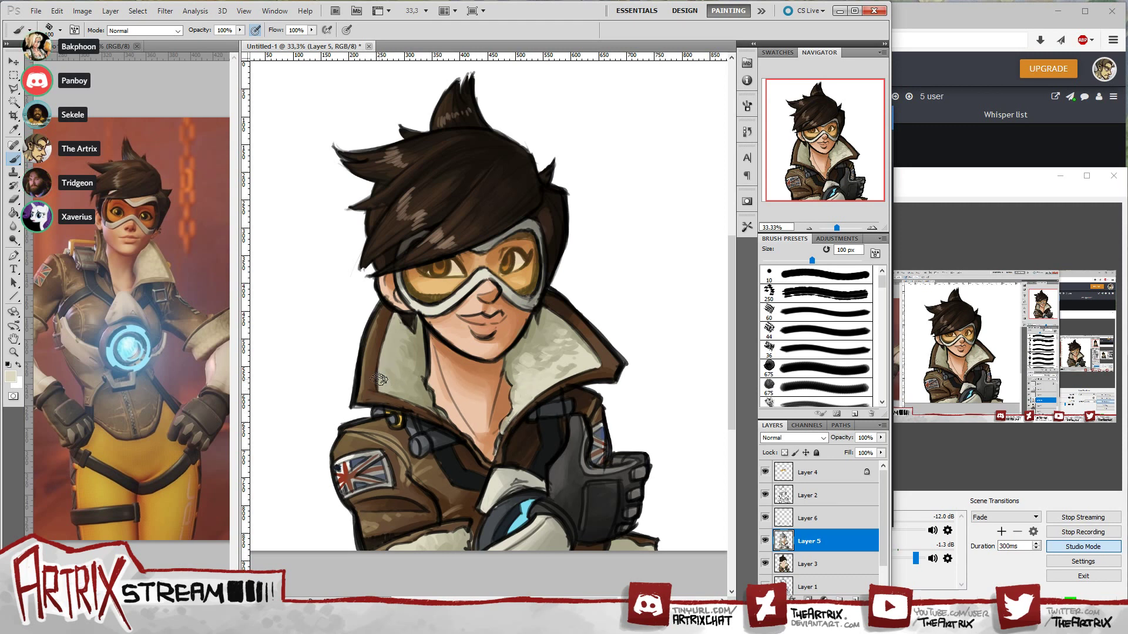
key(bracketright)
key(bracketright)
key(bracketleft)
key(bracketleft)
key(bracketleft)
key(bracketleft)
key(bracketleft)
key(bracketleft)
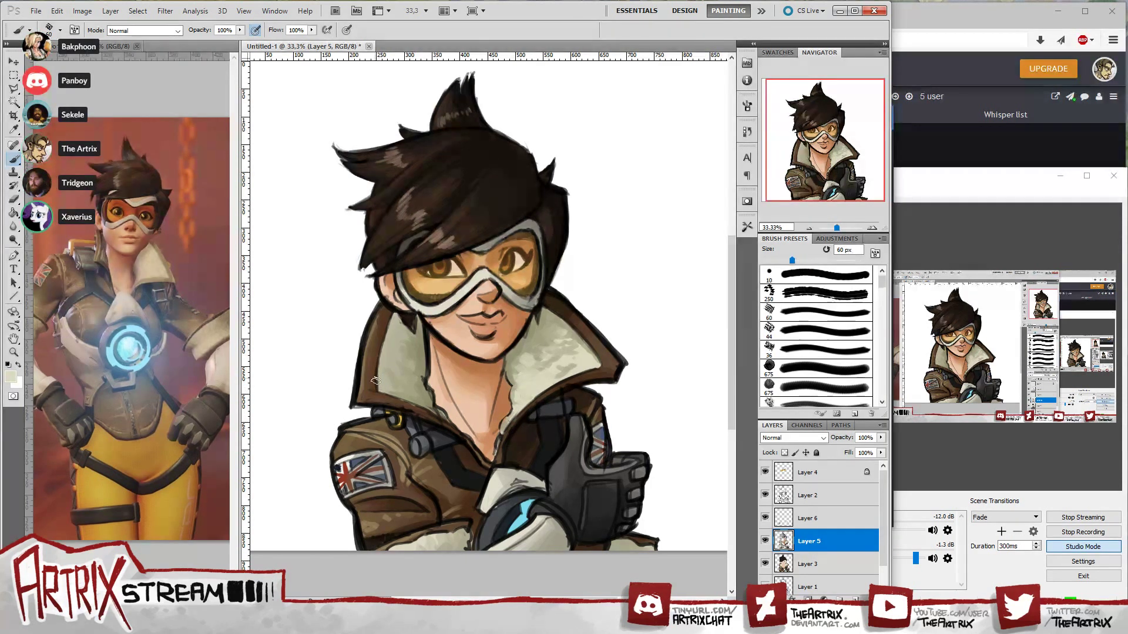
mouse_move(377, 379)
mouse_down()
mouse_move(392, 324)
mouse_move(380, 387)
mouse_move(386, 447)
mouse_up()
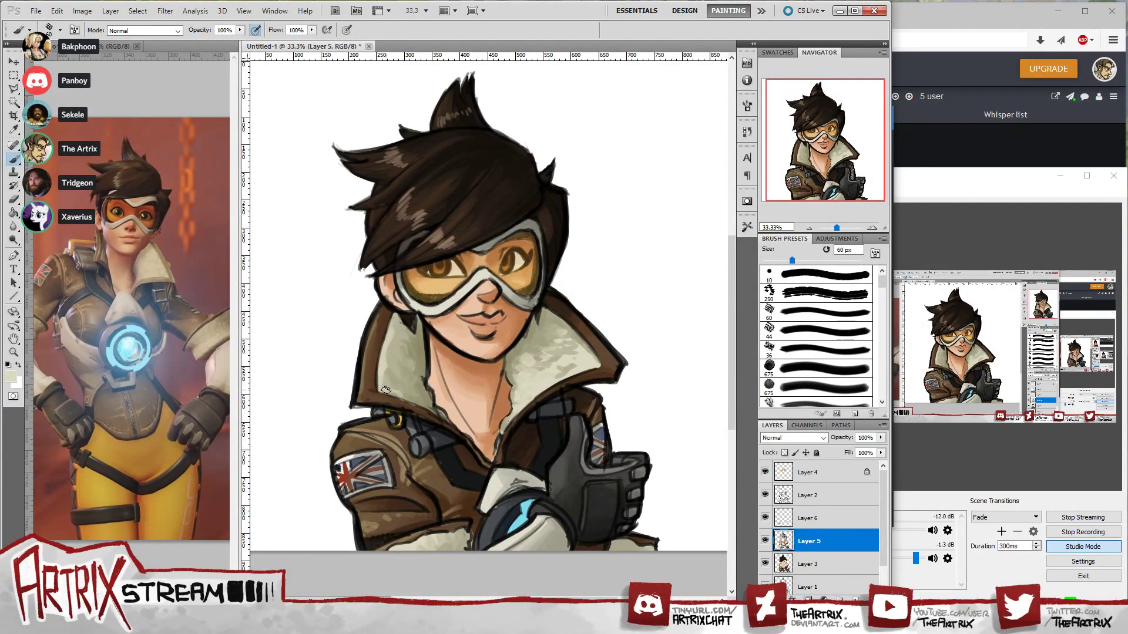
mouse_move(385, 390)
mouse_down()
mouse_move(414, 403)
mouse_move(423, 388)
mouse_move(391, 383)
mouse_up()
key(ctrl+z)
- Sample the orange skin shadow under the chin and blend skin tones along the neck beside the collar
alt+click(474, 367)
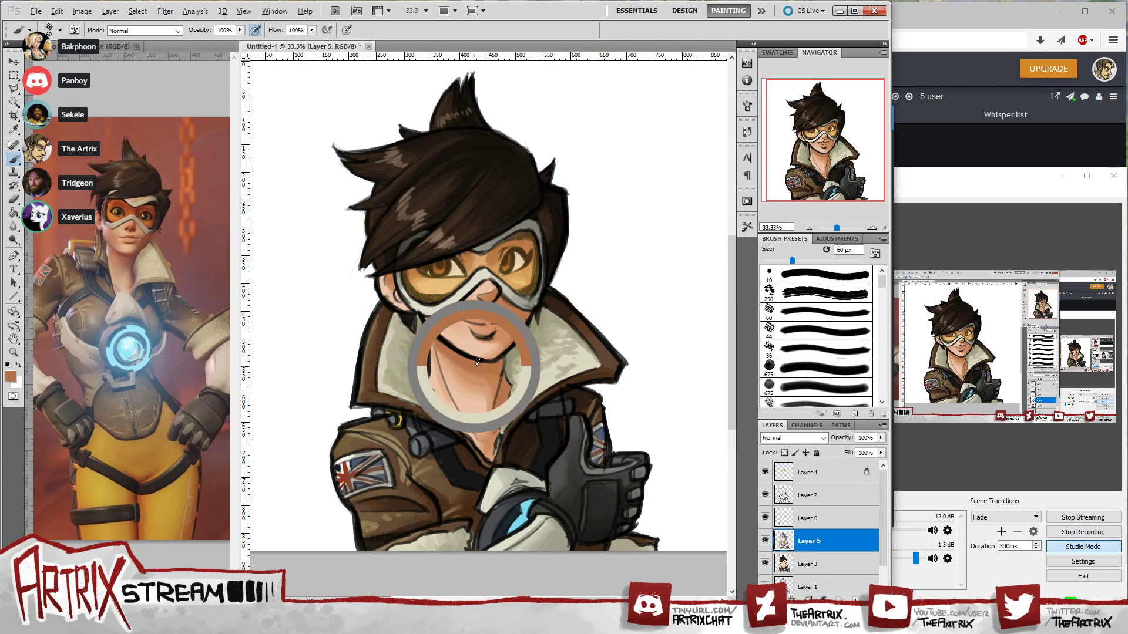
mouse_move(435, 358)
mouse_down()
mouse_move(438, 400)
mouse_move(485, 455)
mouse_up()
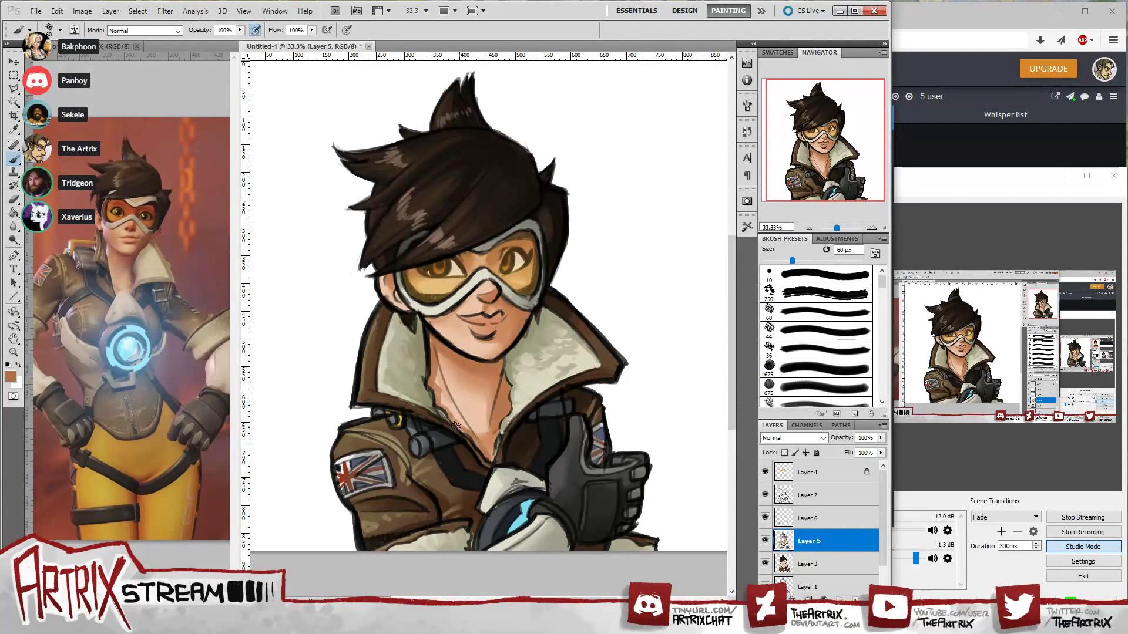
alt+click(445, 374)
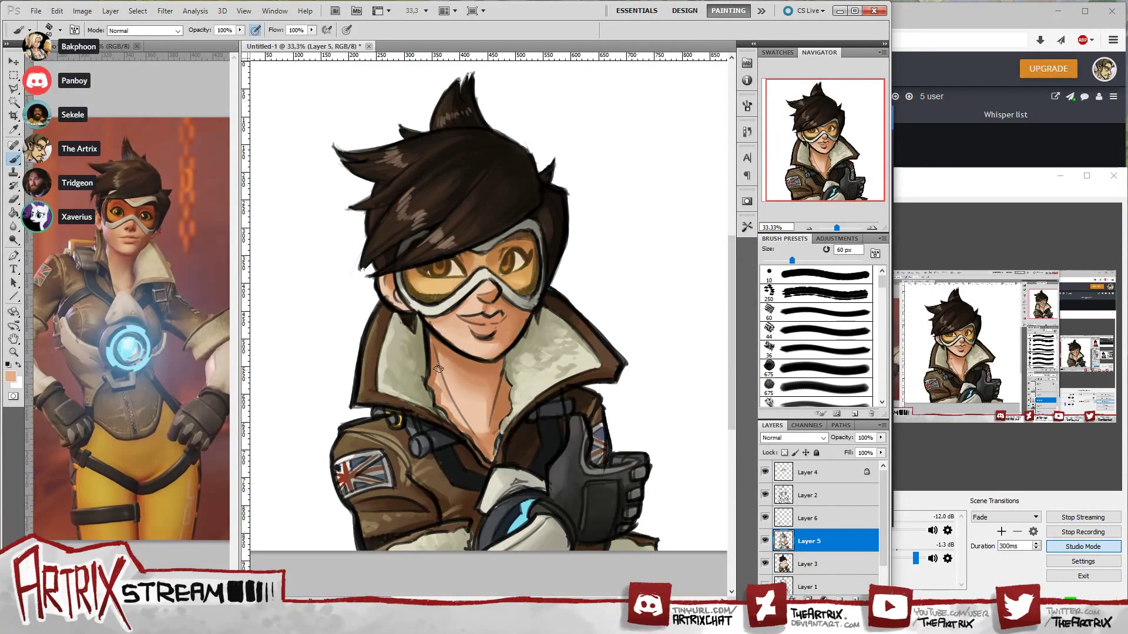
alt+click(440, 406)
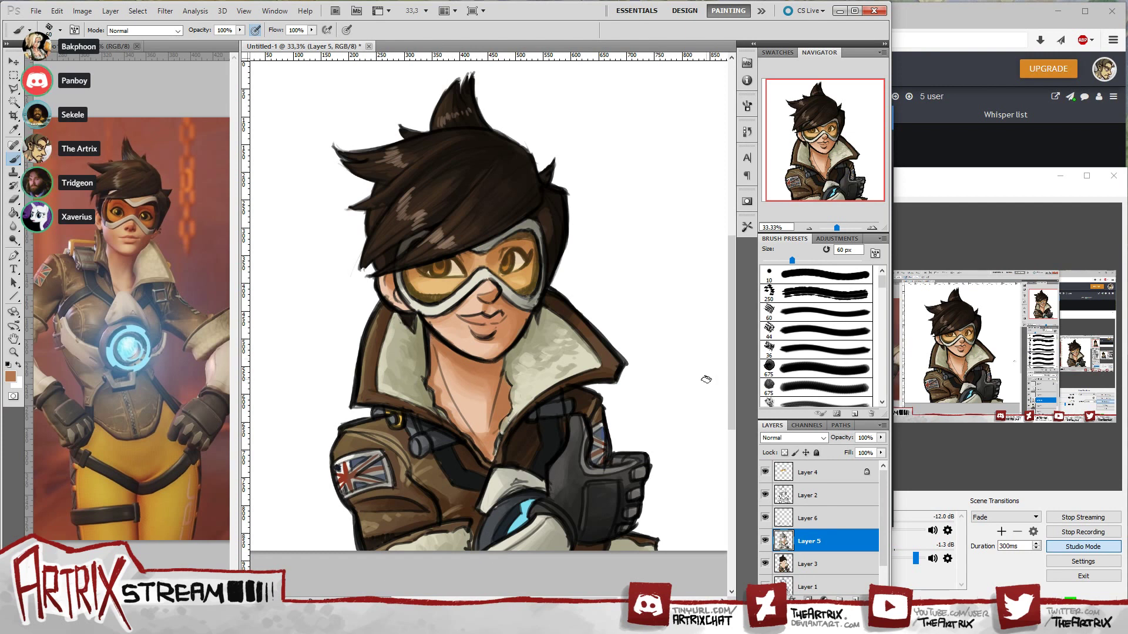
- Sample the cyan of the gauntlet's glowing stripe and lighten it to a pale blue brush colour
alt+click(521, 516)
click(16, 379)
click(358, 380)
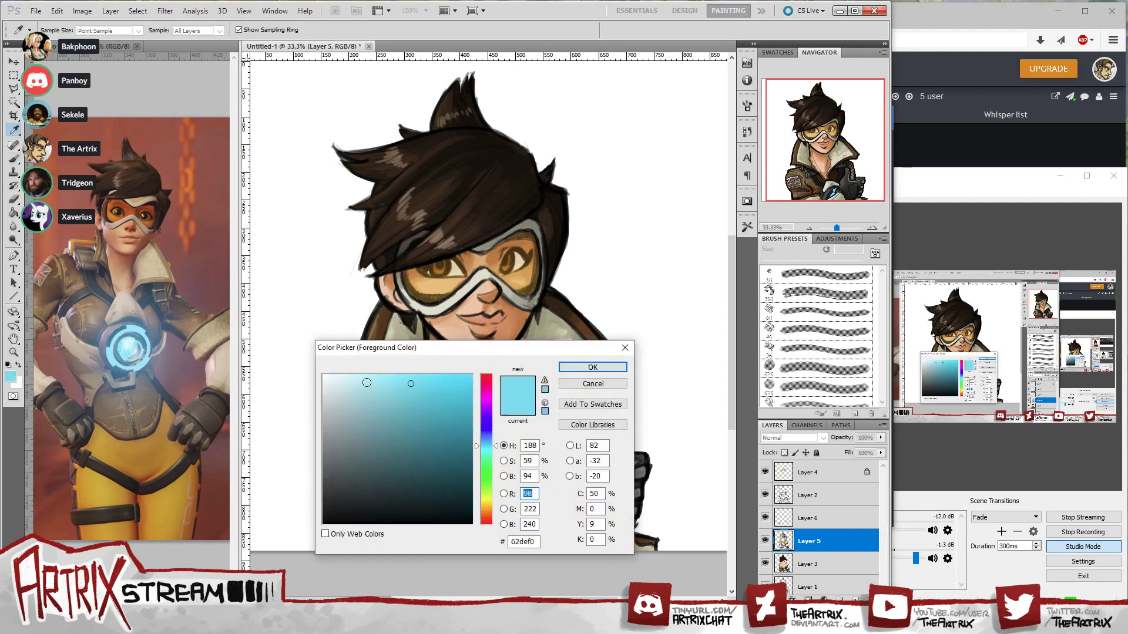
click(585, 380)
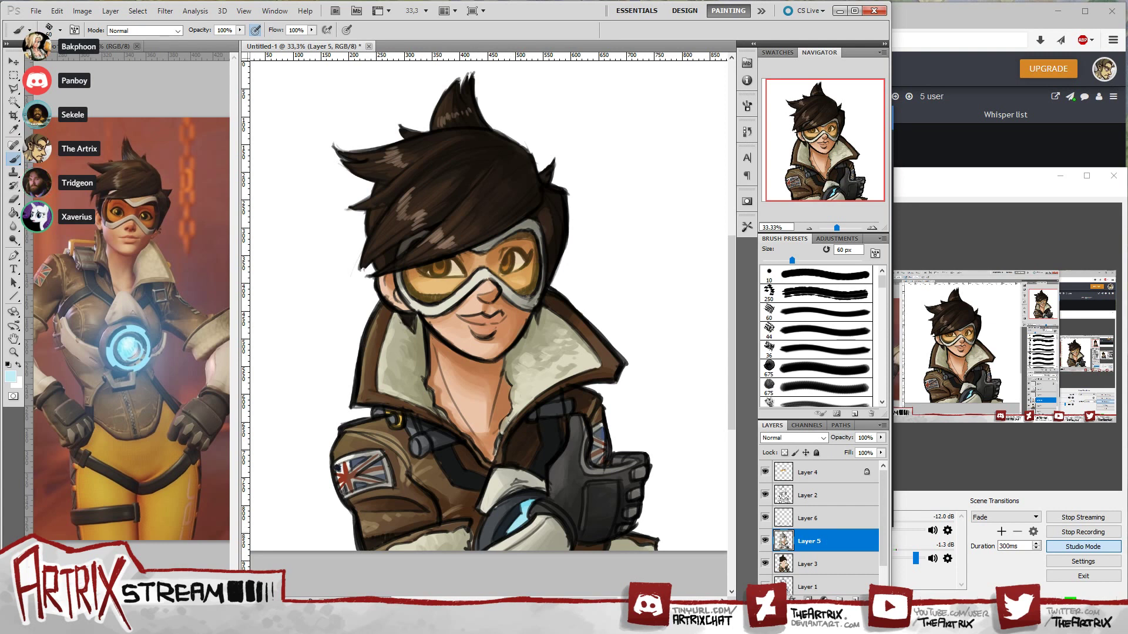
- Shade the whites of both eyes with grey #8d8d8d while Layer 4 is hidden, and show Layer 4 again
click(764, 473)
alt+click(458, 267)
click(11, 376)
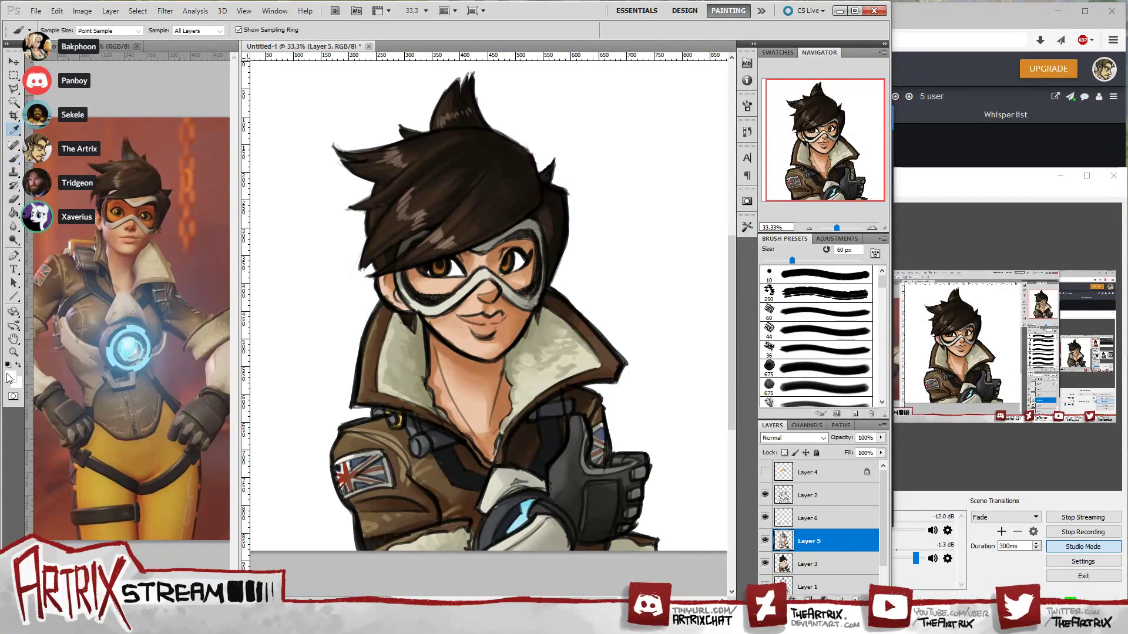
click(323, 440)
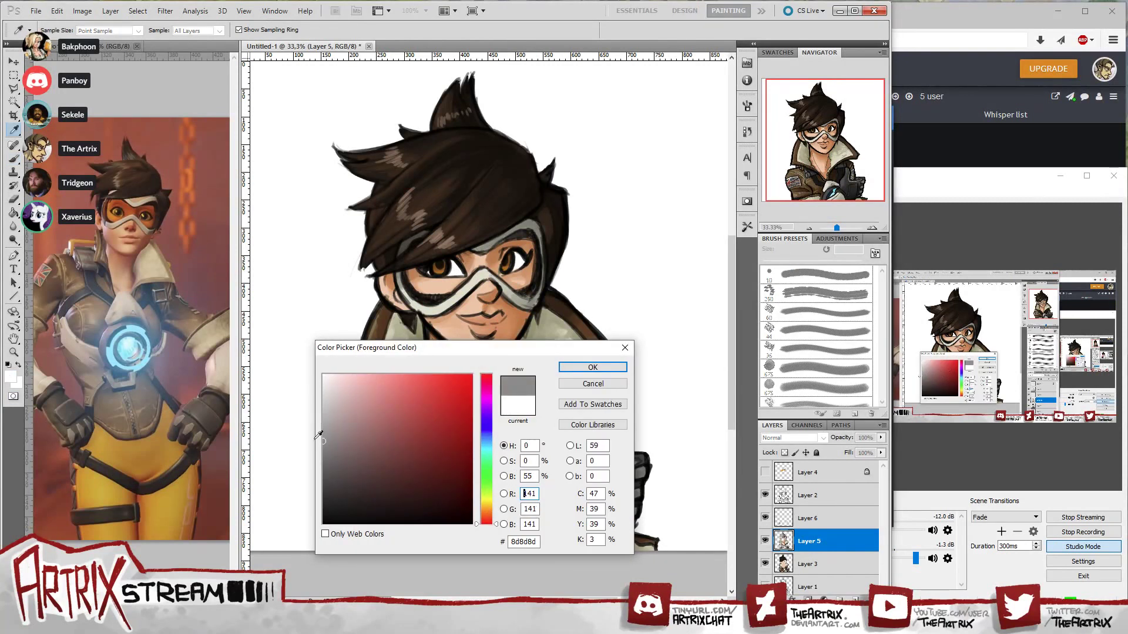
click(593, 367)
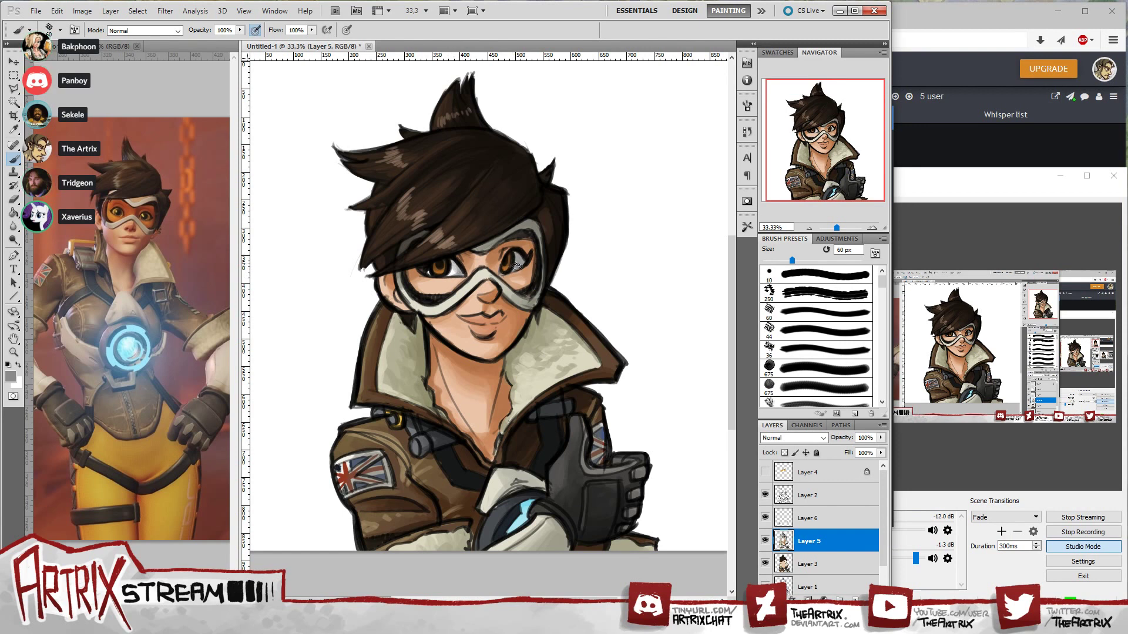
alt+click(517, 252)
alt+click(451, 274)
click(765, 472)
- Add a new layer between Layer 4 and Layer 2, and prepare a 40 px brush with white as its colour
click(855, 598)
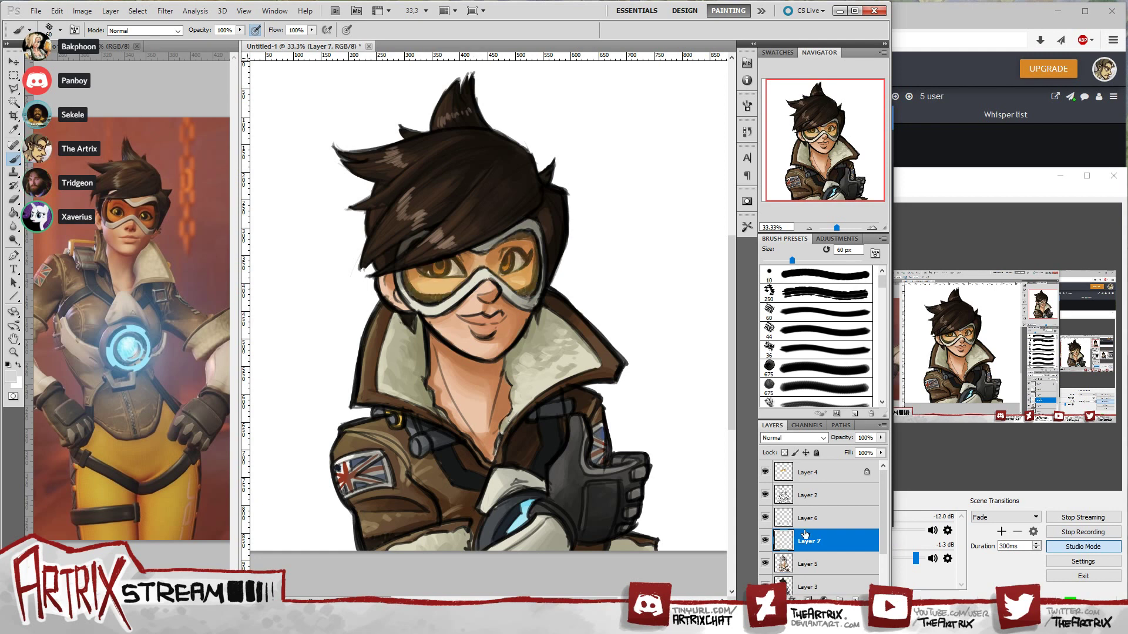
drag(804, 538, 808, 486)
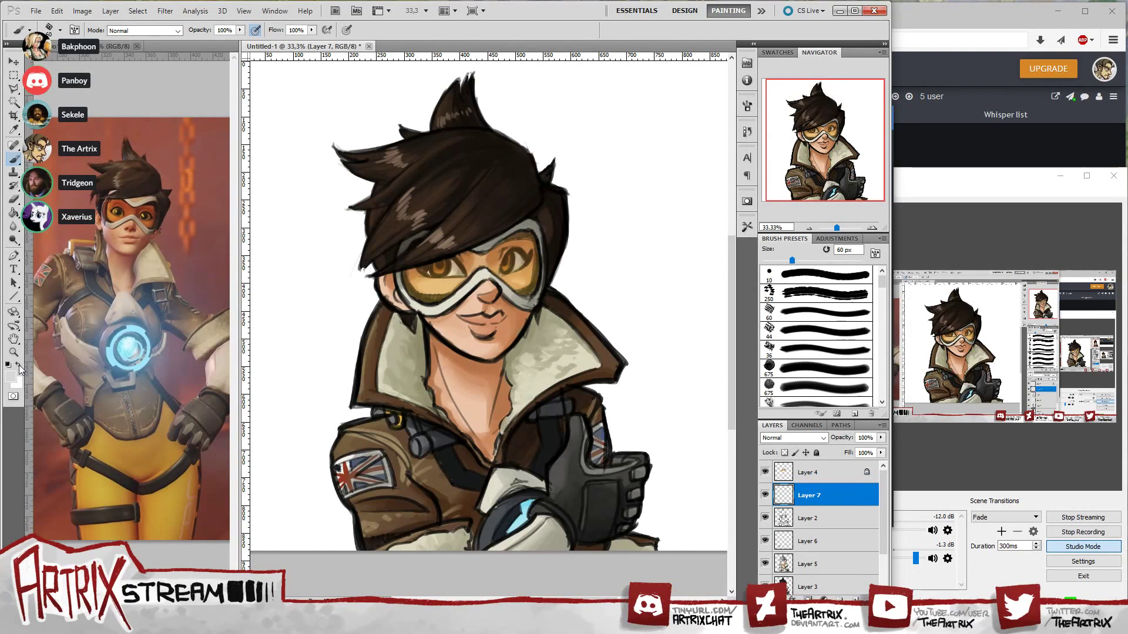
click(18, 364)
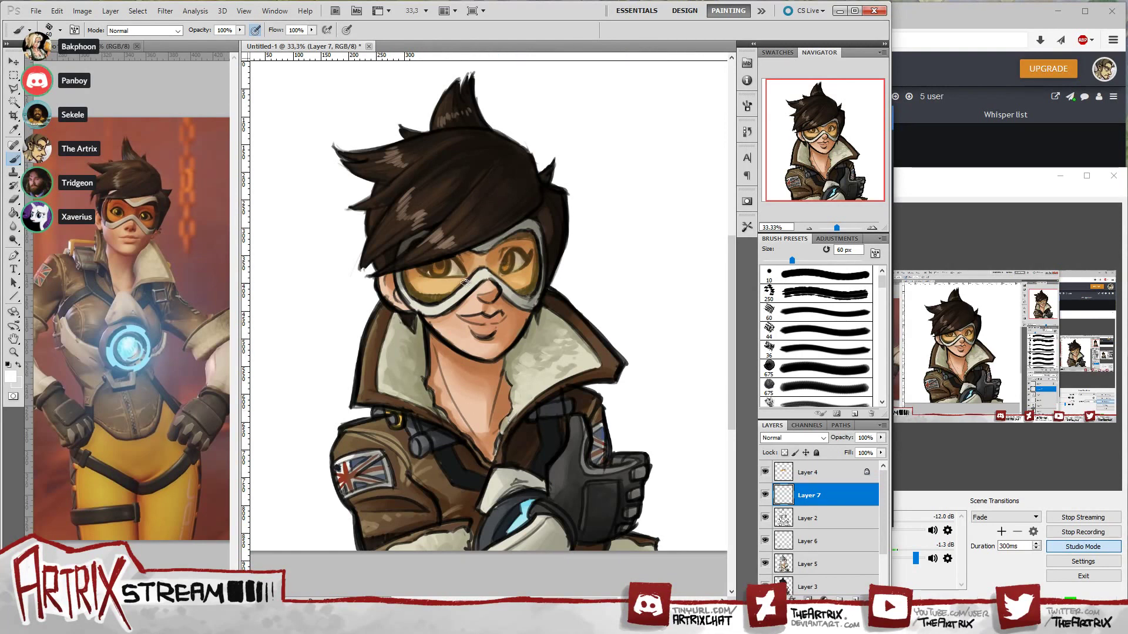
key(bracketleft)
key(bracketleft)
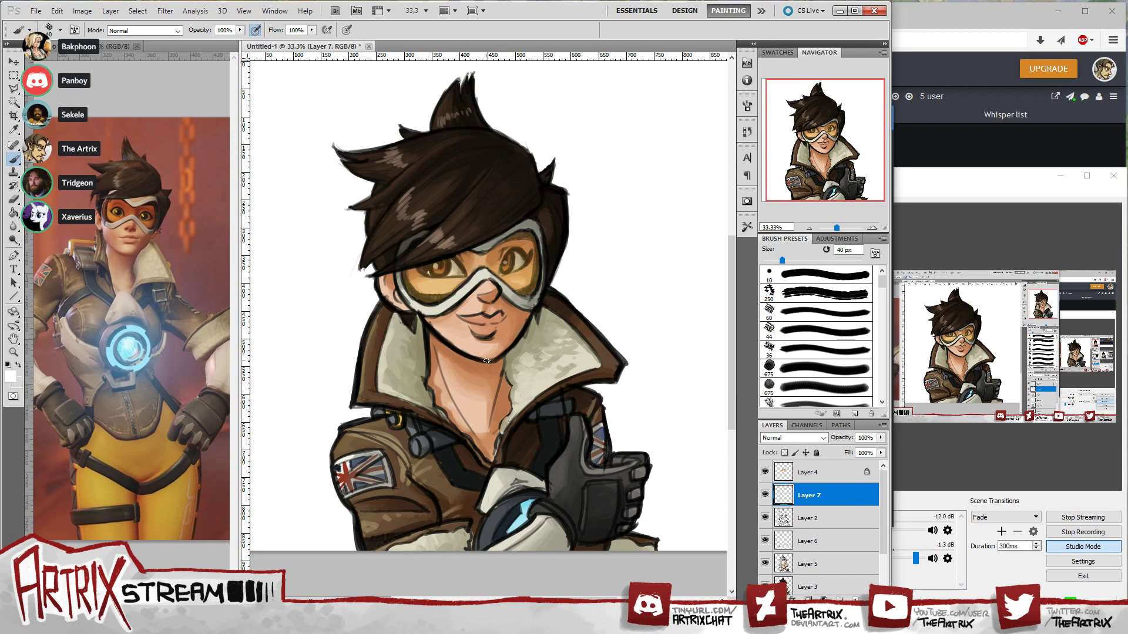
- Make Layer 2 active and toggle Layers 4, 7 and 2 off and on to examine the painting without its line art
click(791, 519)
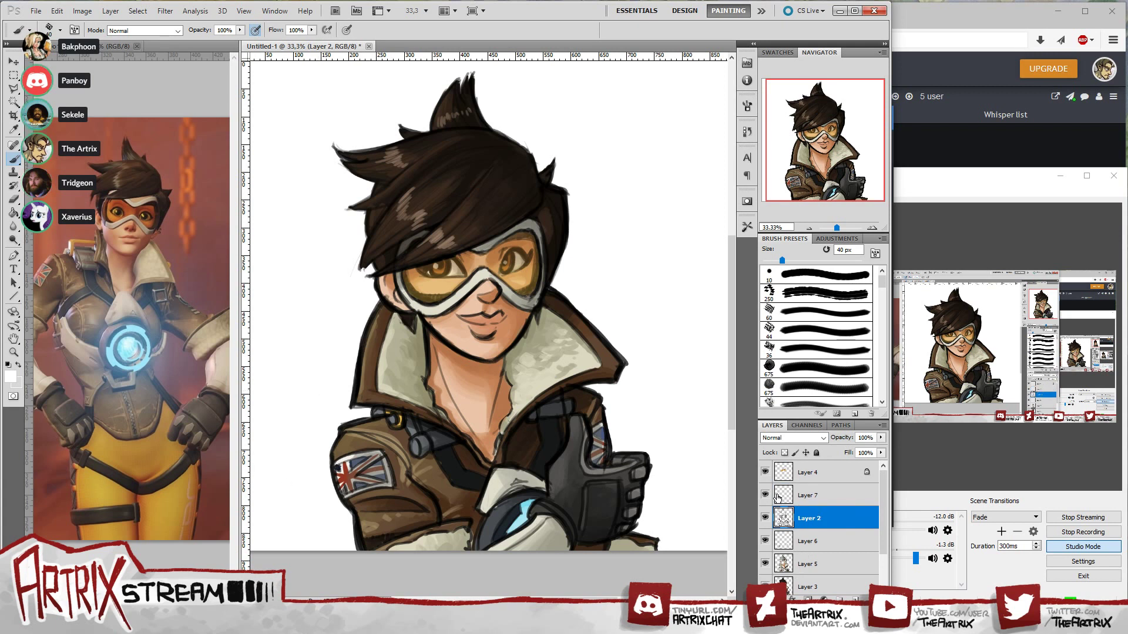
click(765, 472)
click(764, 471)
click(764, 495)
click(764, 517)
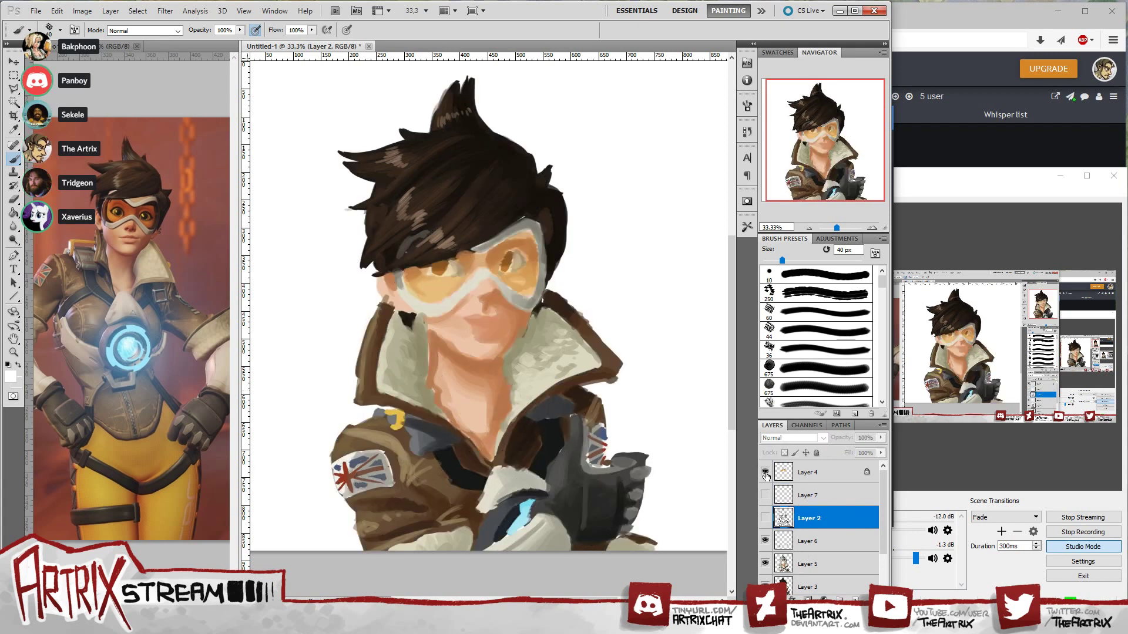
click(765, 473)
click(765, 518)
click(765, 495)
click(765, 473)
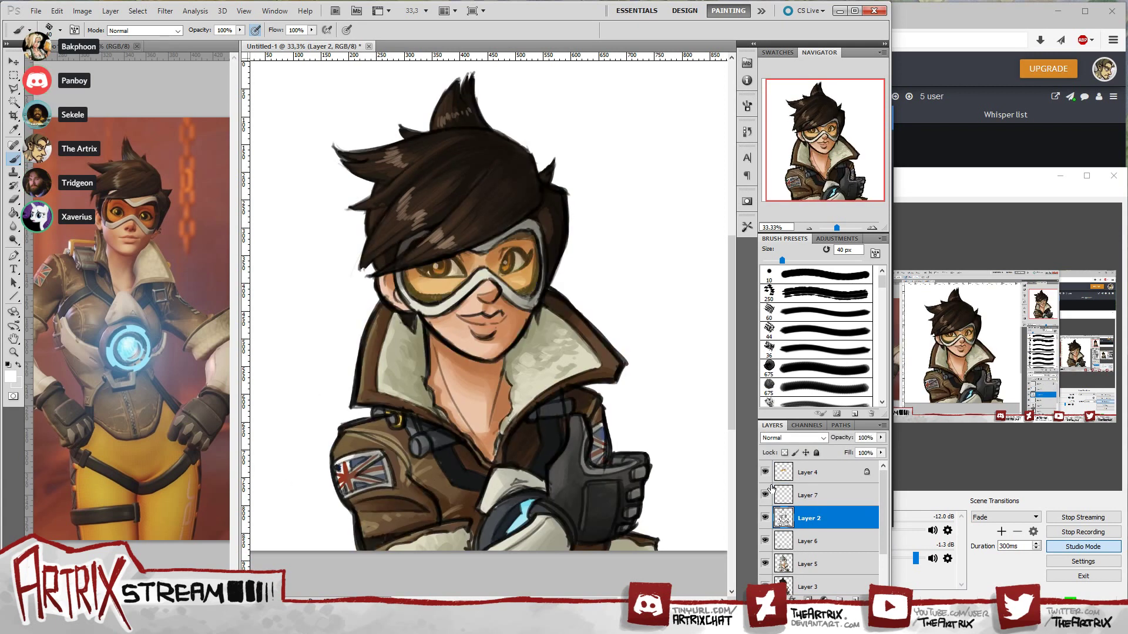
- Hide Layer 4, sample the iris brown as the brush colour, and lock the transparent pixels of Layer 6
click(765, 473)
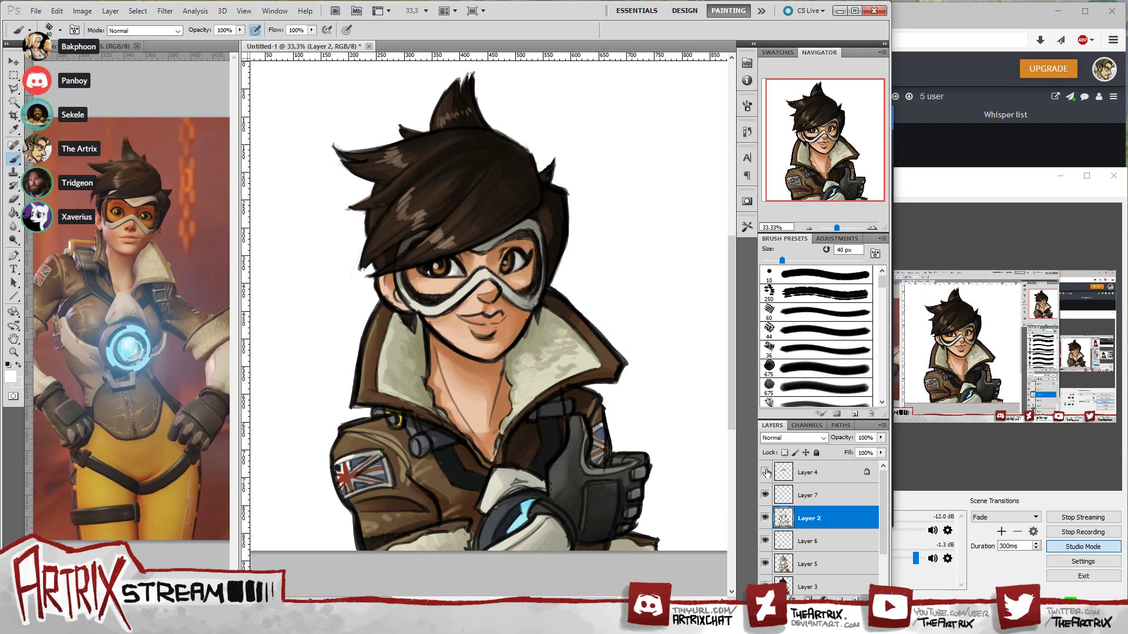
alt+click(438, 265)
click(819, 540)
click(784, 454)
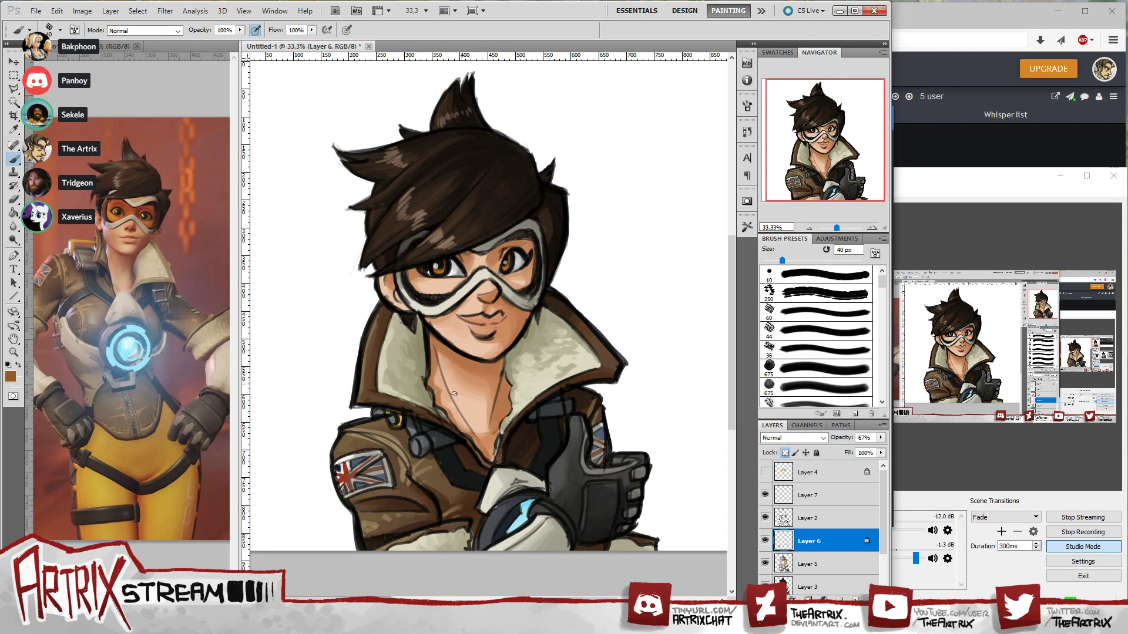
- Check Layer 2 by toggling its visibility, lock its transparent pixels, and make Layer 6 active
click(801, 521)
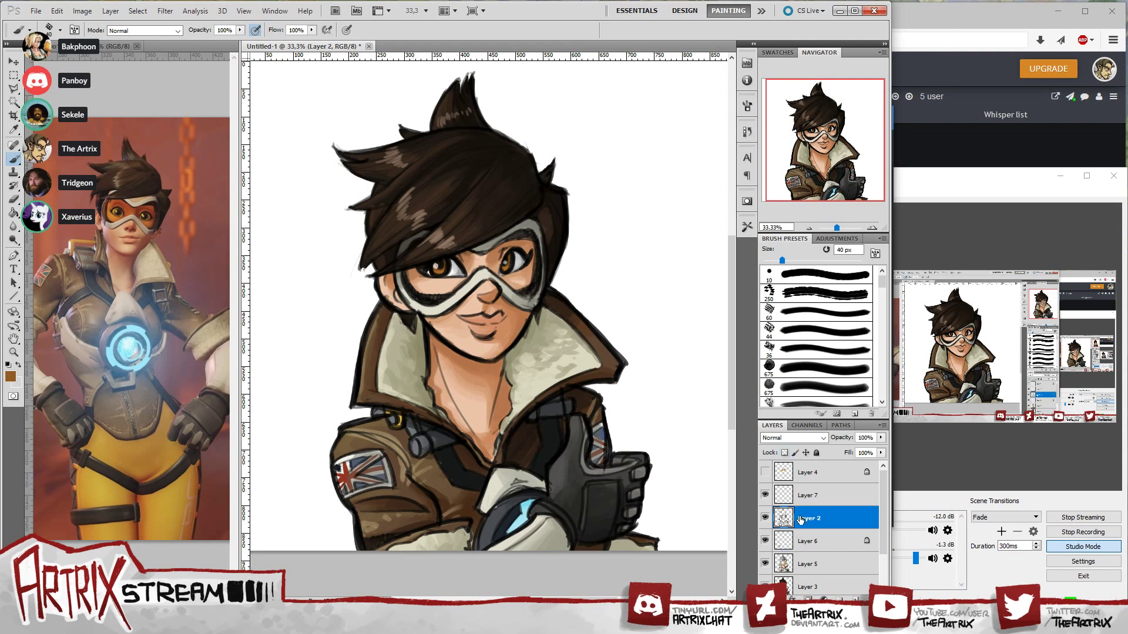
click(765, 517)
click(764, 517)
click(782, 452)
key(alt+[)
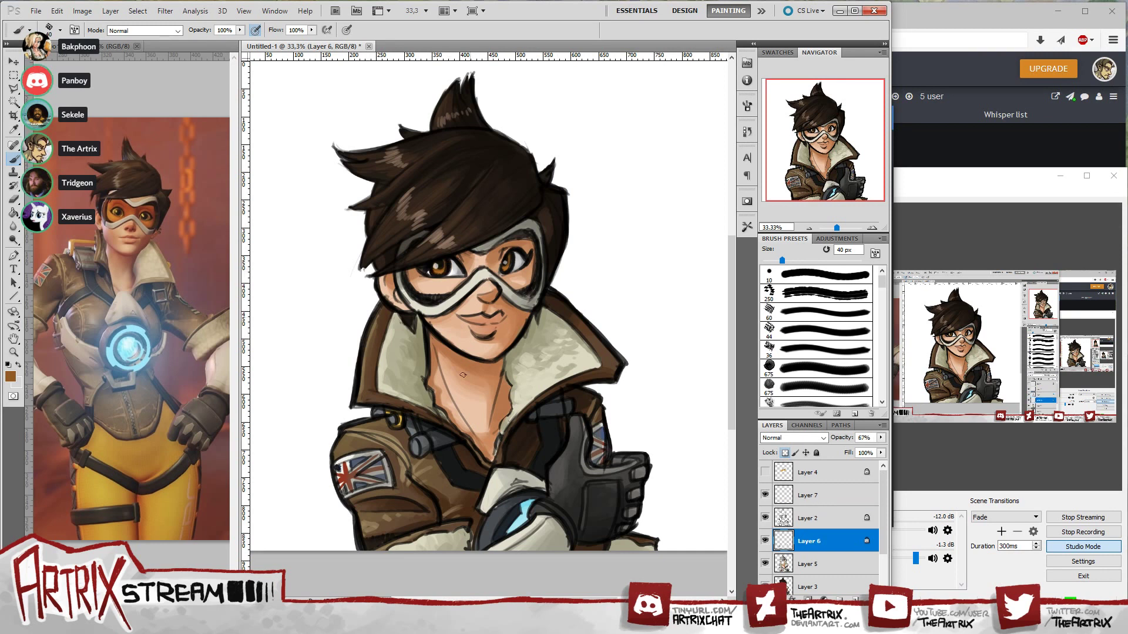
- Unlock the transparent pixels of Layer 6, make Layer 2 active, and show Layer 4 again
click(808, 519)
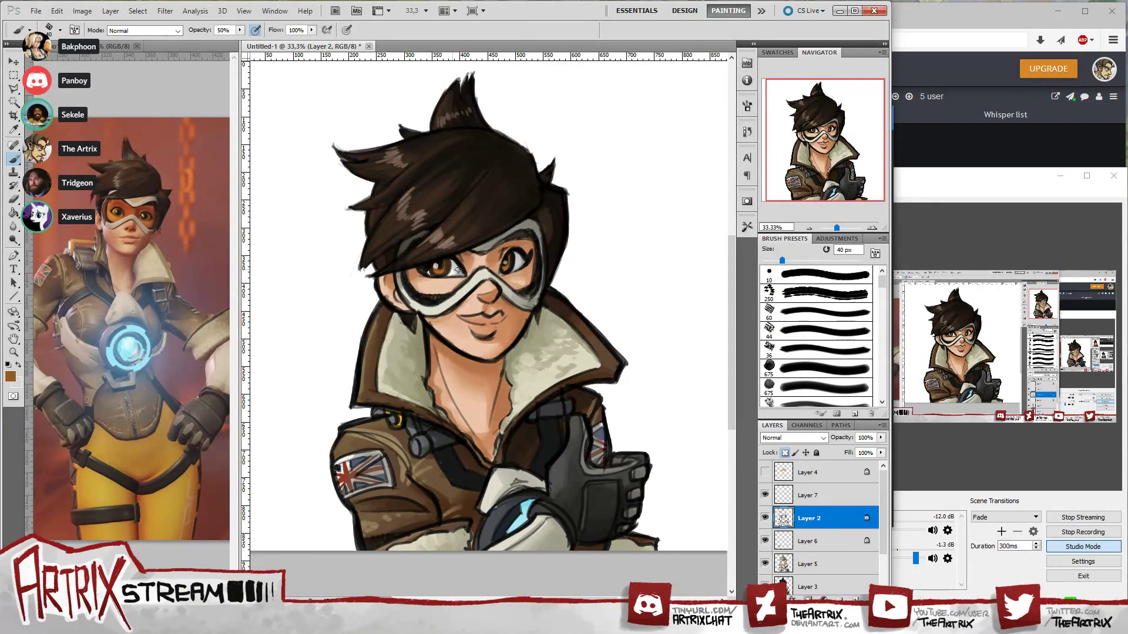
key(alt+bracketleft)
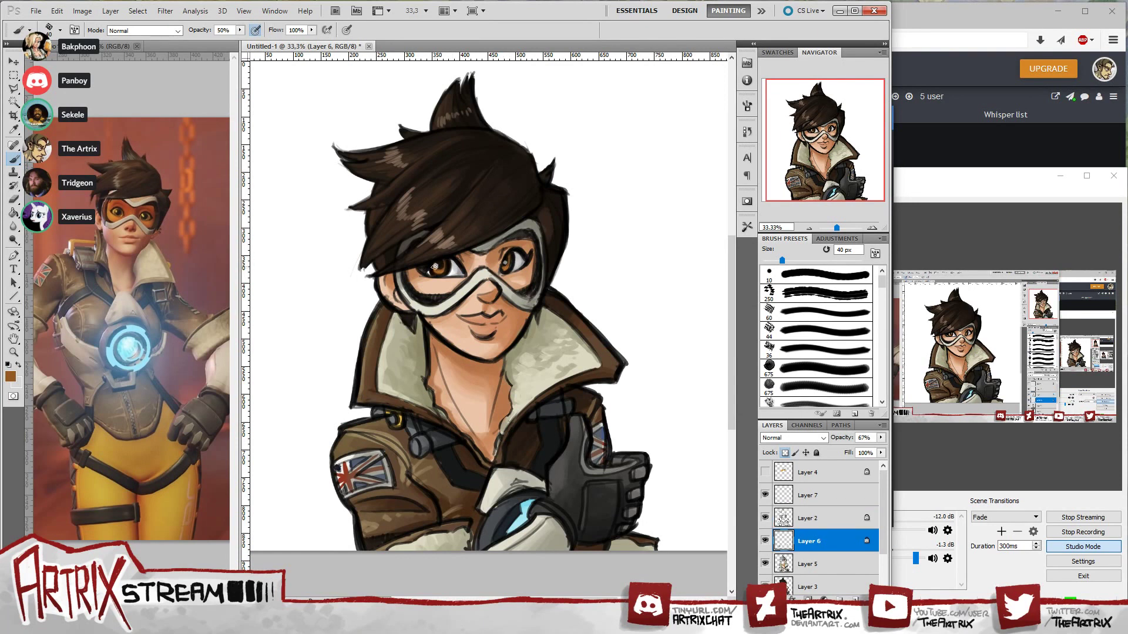
click(832, 521)
click(826, 543)
click(785, 453)
click(818, 519)
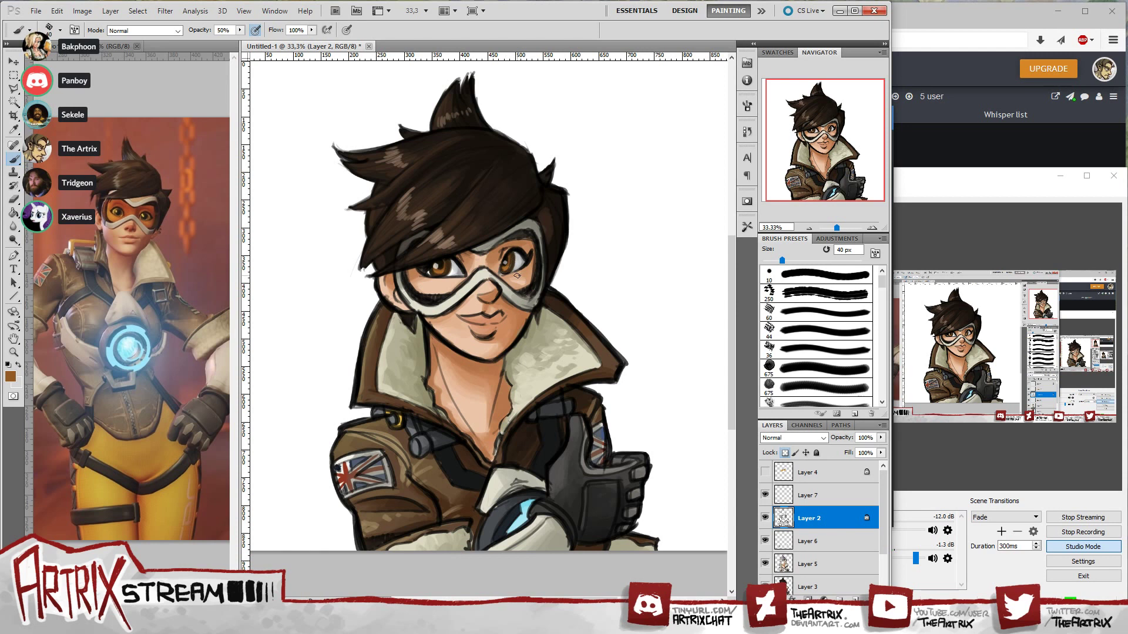
click(765, 471)
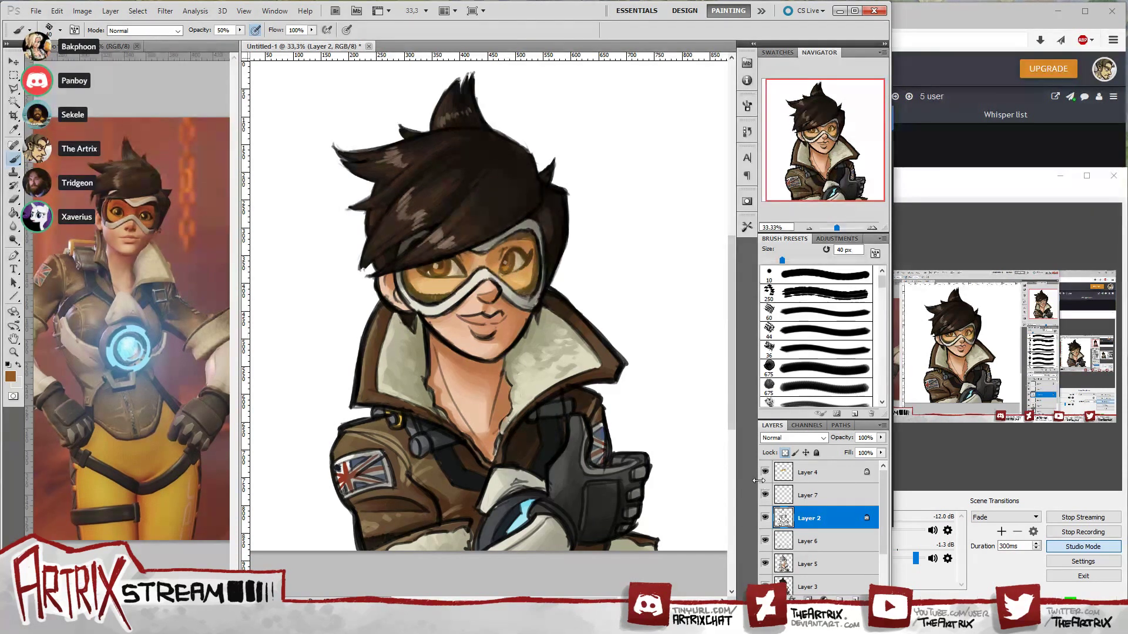
- Load the goggle lens shapes of Layer 4 as a selection and add a new layer above it
click(802, 469)
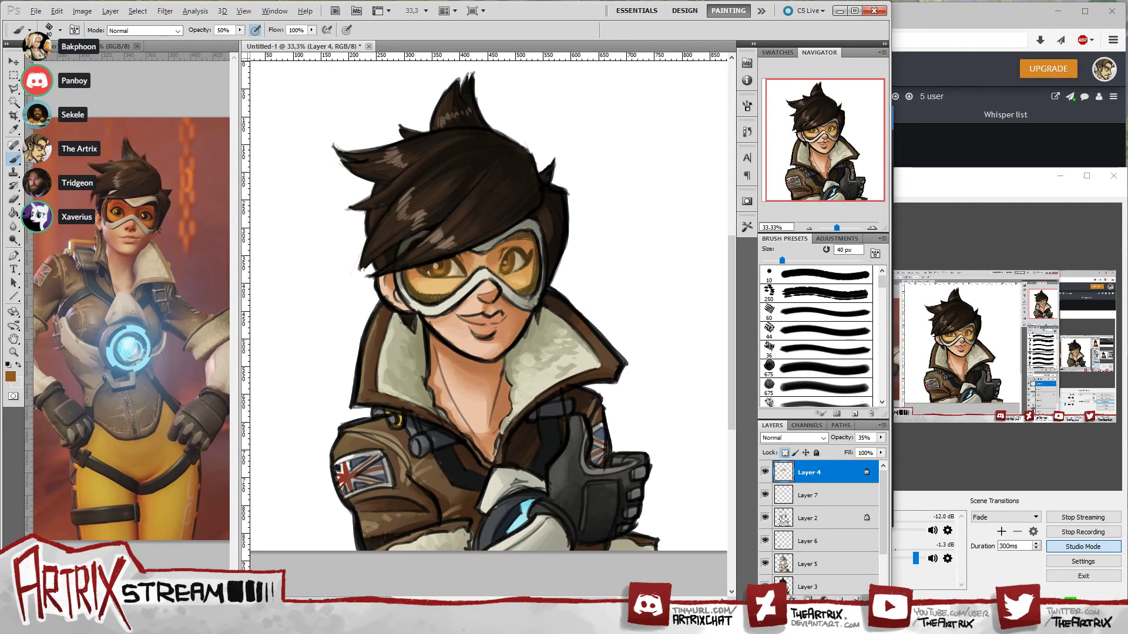
key(alt)
key(alt+bracketleft)
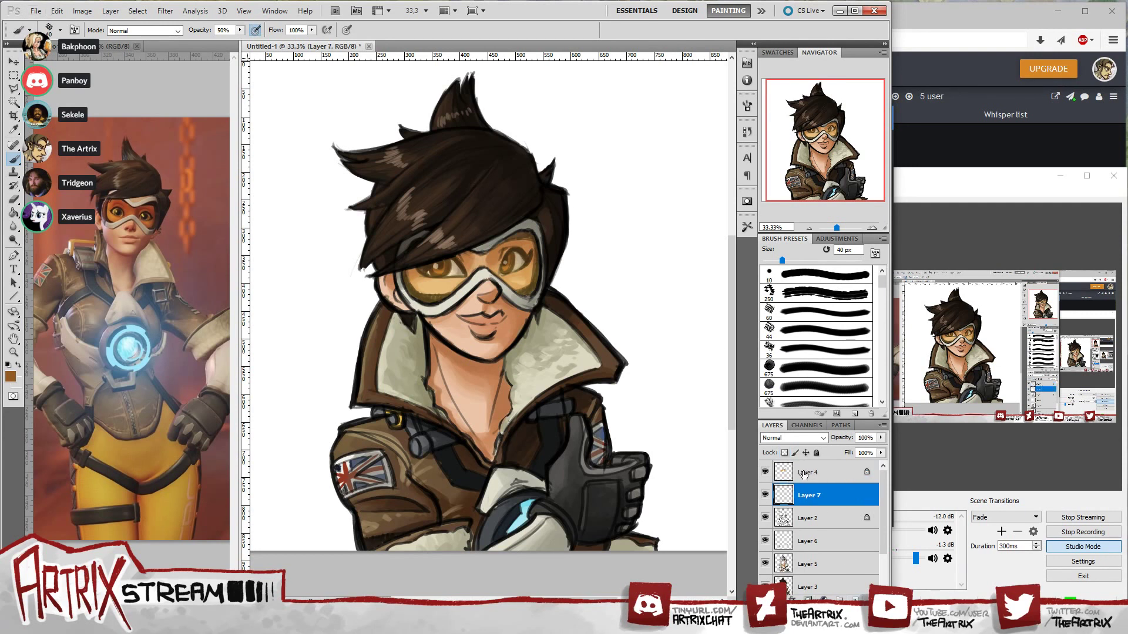
click(784, 475)
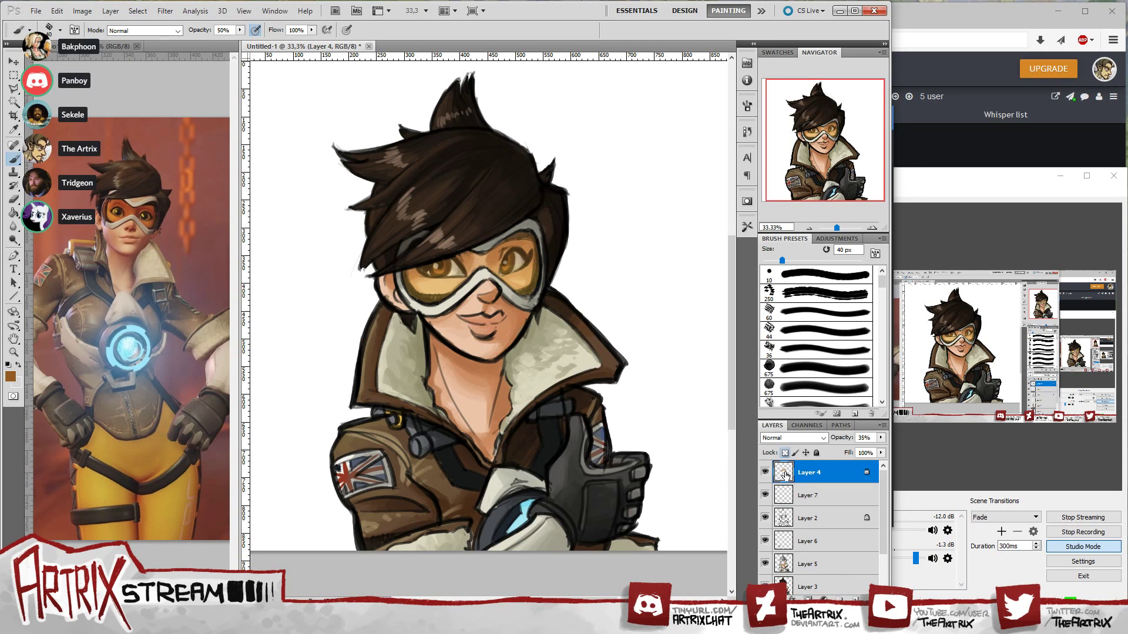
ctrl+click(785, 474)
click(855, 598)
click(817, 495)
- Set the brush colour to reddish orange #aa3a0e and enlarge the brush to 200 px
click(10, 377)
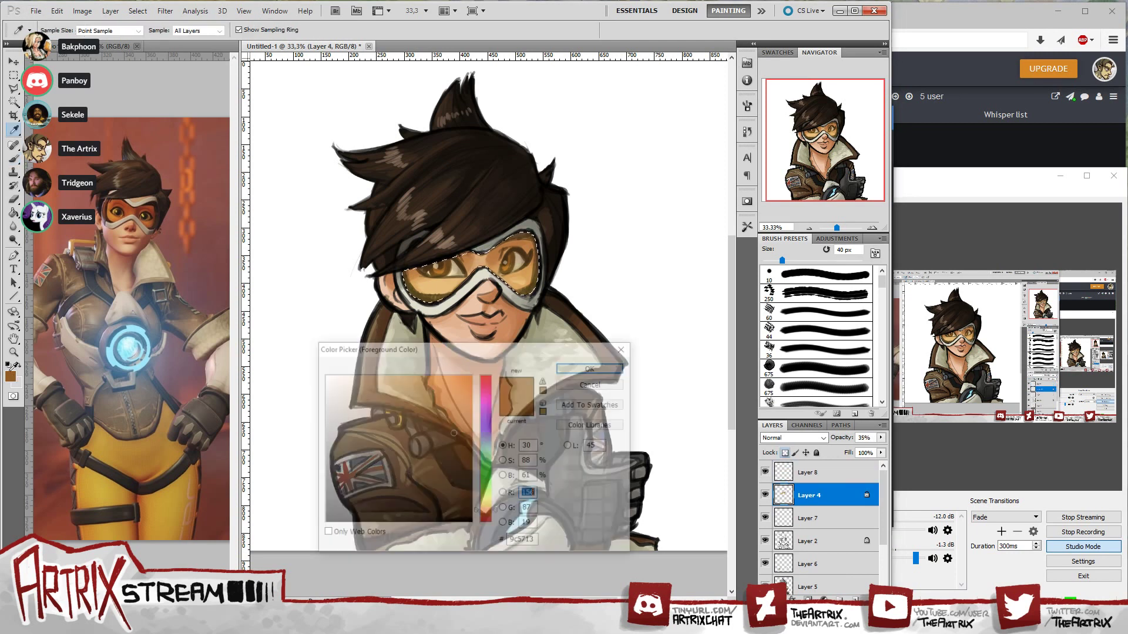
drag(491, 515, 488, 520)
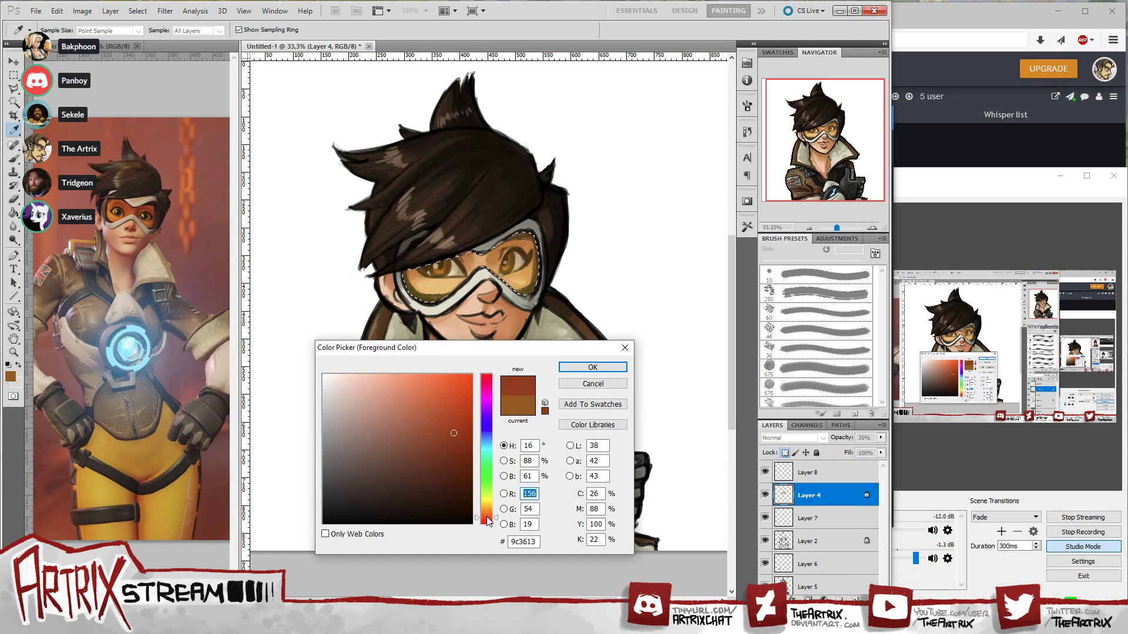
mouse_move(456, 430)
mouse_down()
mouse_move(460, 414)
mouse_move(460, 424)
mouse_up()
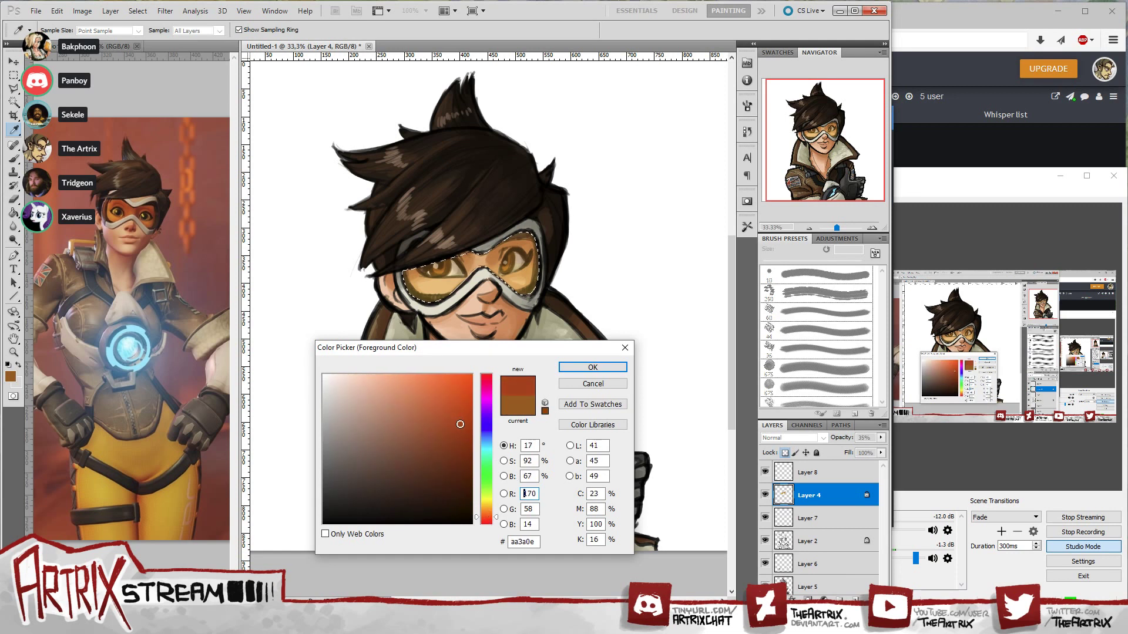
click(593, 367)
key(b)
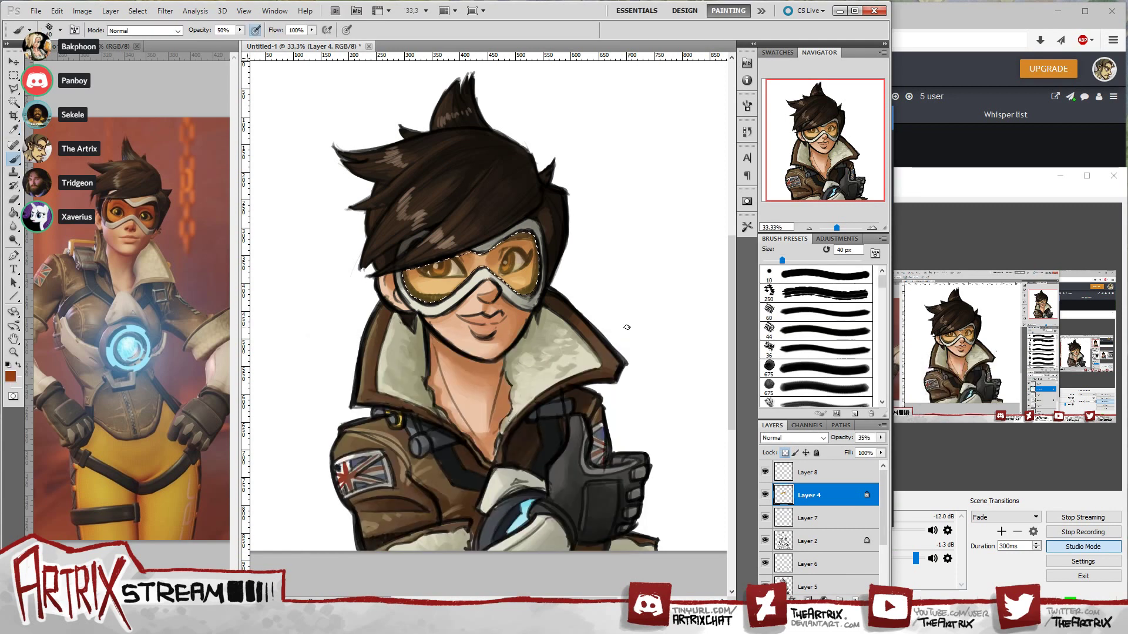
key(bracketright)
key(bracketright)
key(bracketright)
key(bracketright)
key(bracketright)
key(bracketright)
key(bracketright)
key(bracketright)
key(bracketright)
key(bracketright)
- Shade the upper part of both goggle lenses reddish orange on Layer 8, set its opacity to 70%, and deselect
click(823, 473)
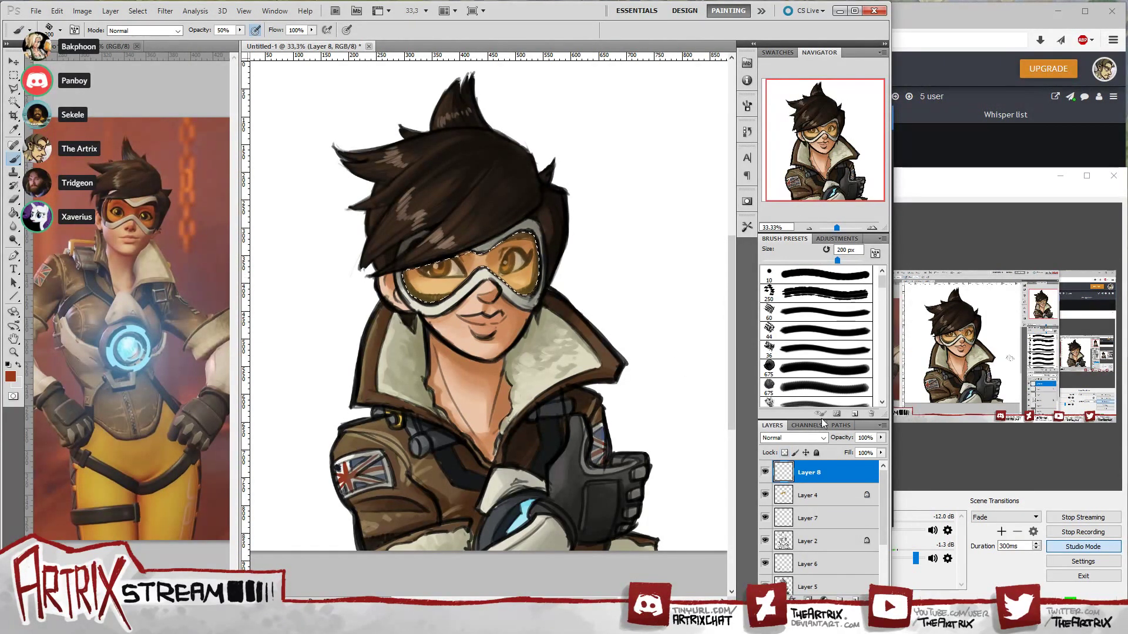
click(818, 494)
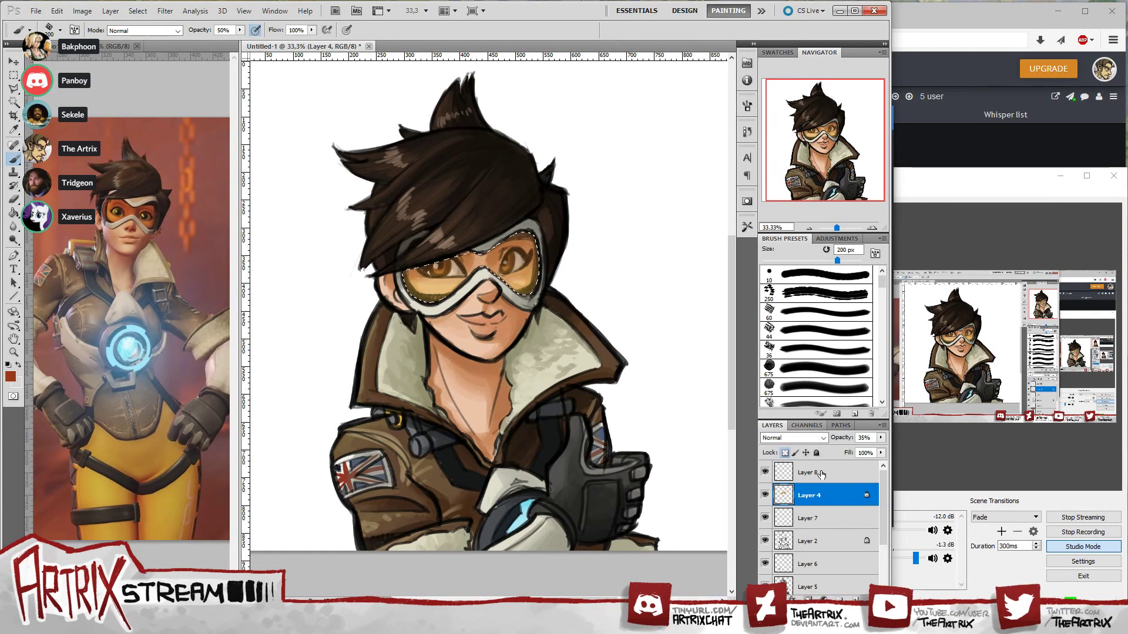
key(alt+bracketright)
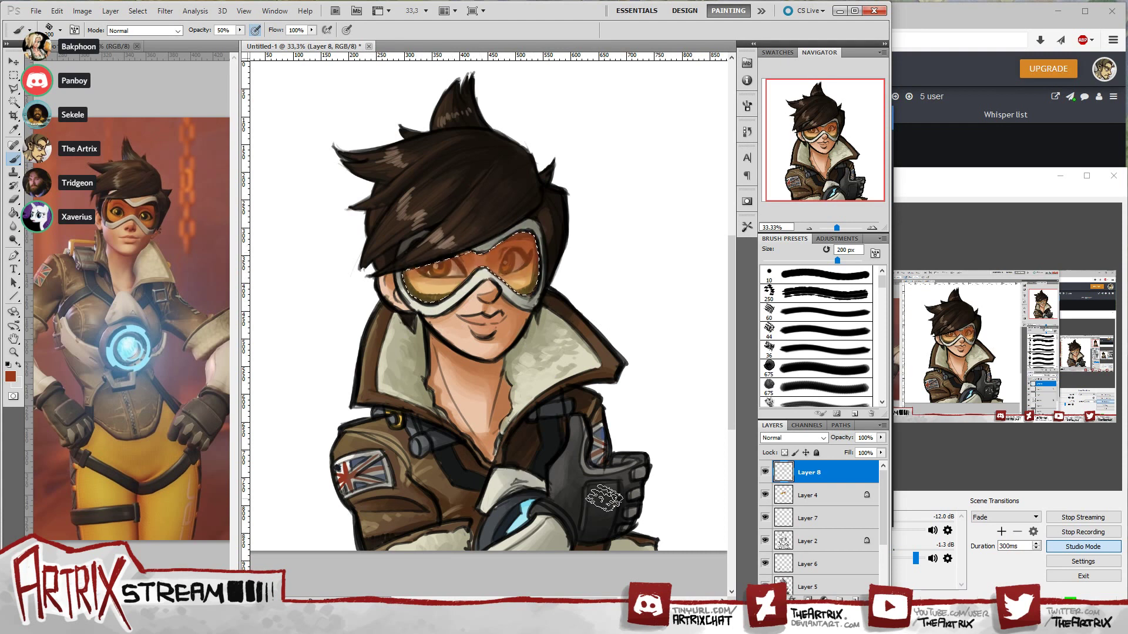
click(881, 438)
drag(881, 445, 863, 449)
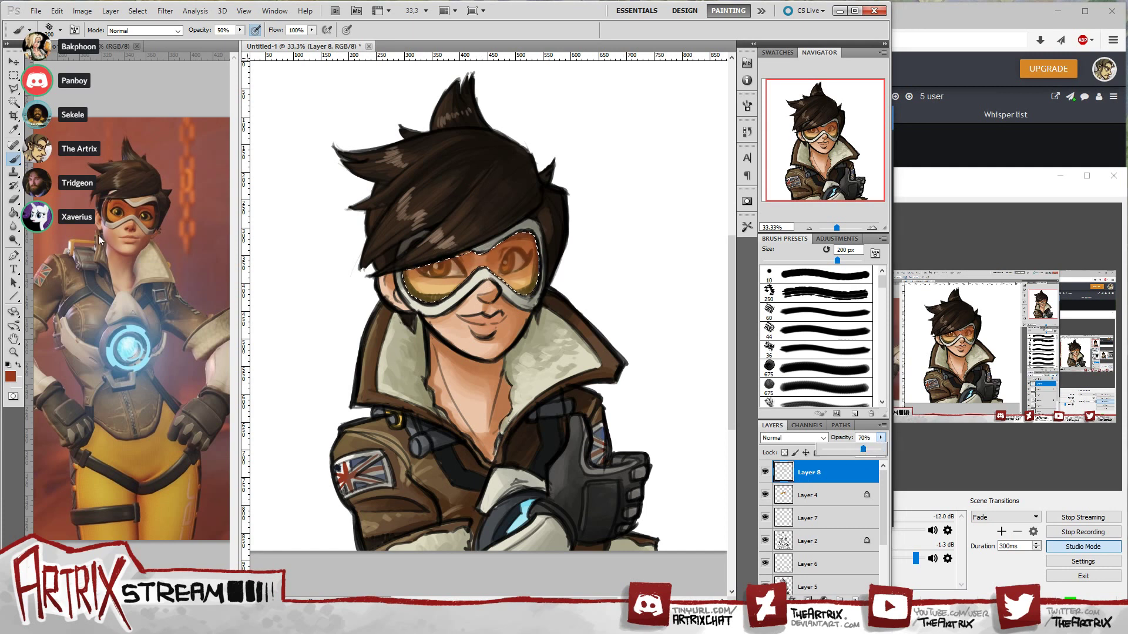
click(13, 75)
click(641, 266)
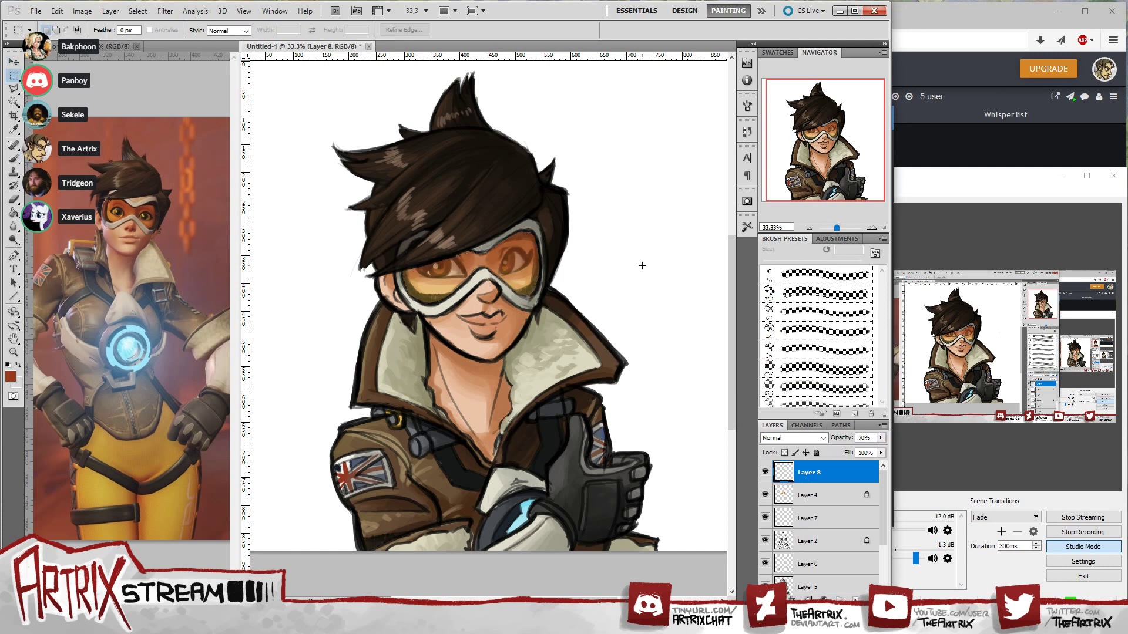
- Set the blend mode of both goggle lens layers, Layer 4 and Layer 8, to Multiply
click(13, 352)
alt+click(627, 370)
alt+click(634, 378)
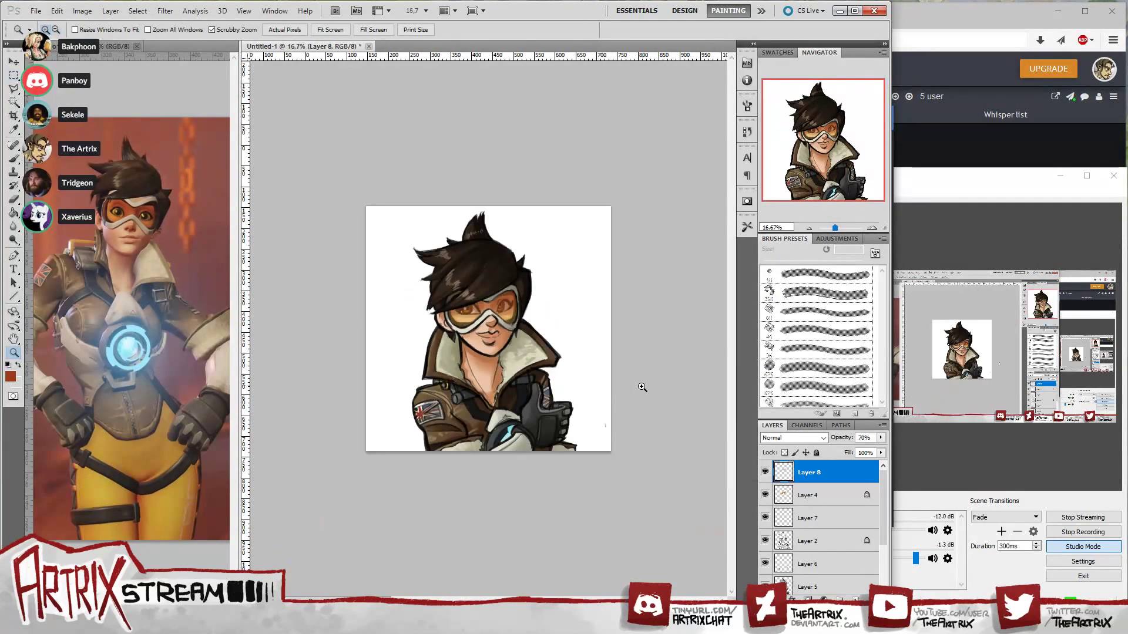
click(595, 369)
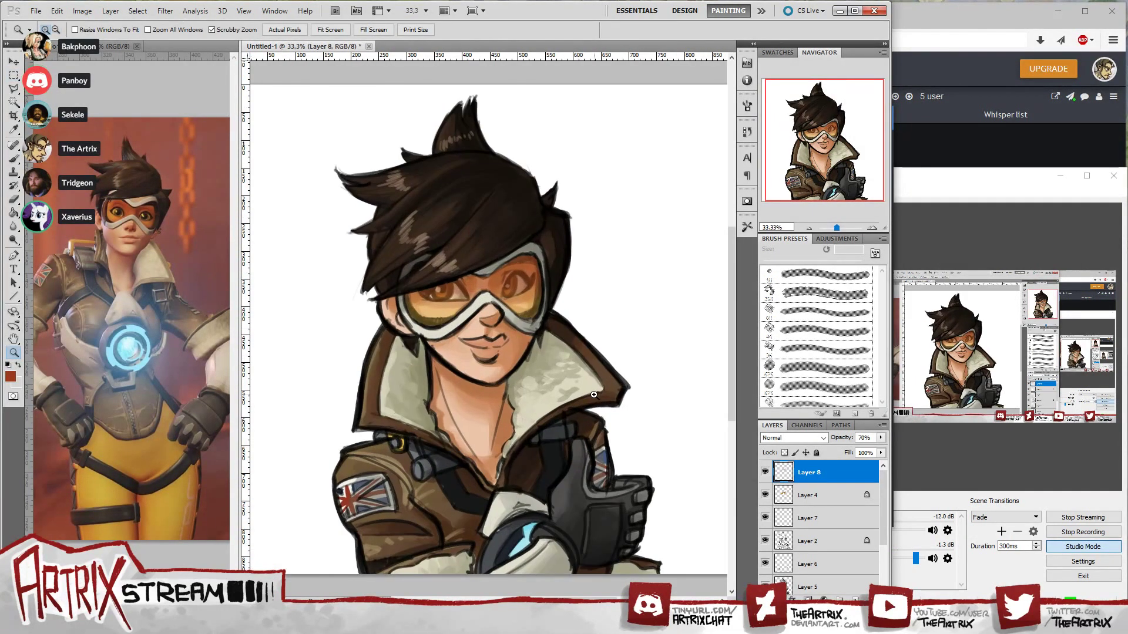
click(822, 495)
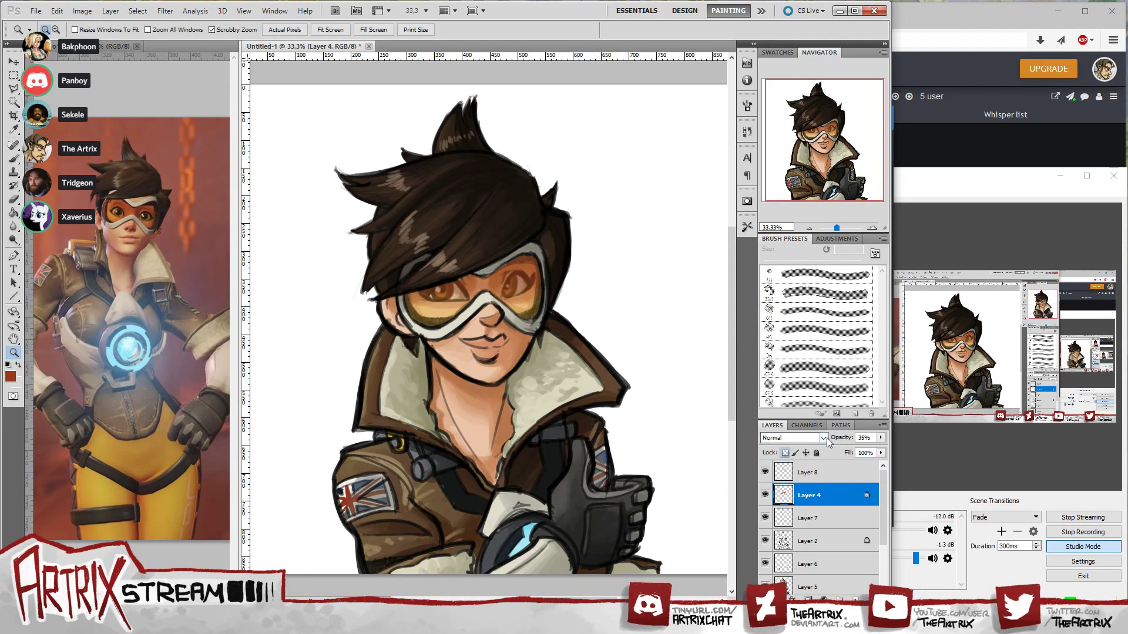
click(819, 438)
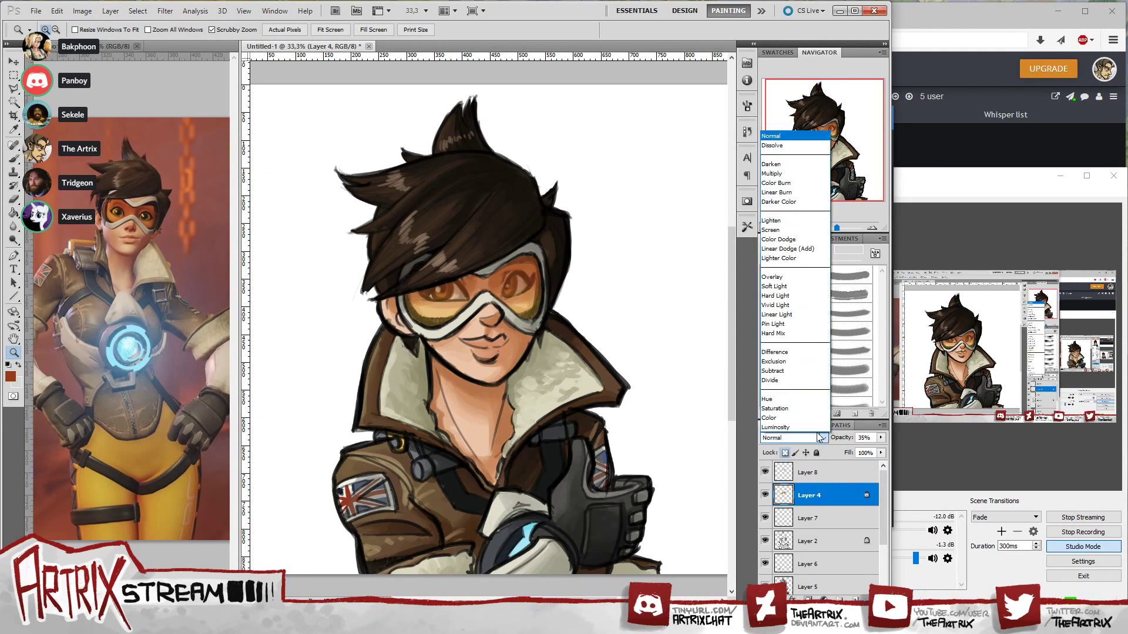
click(784, 174)
click(813, 472)
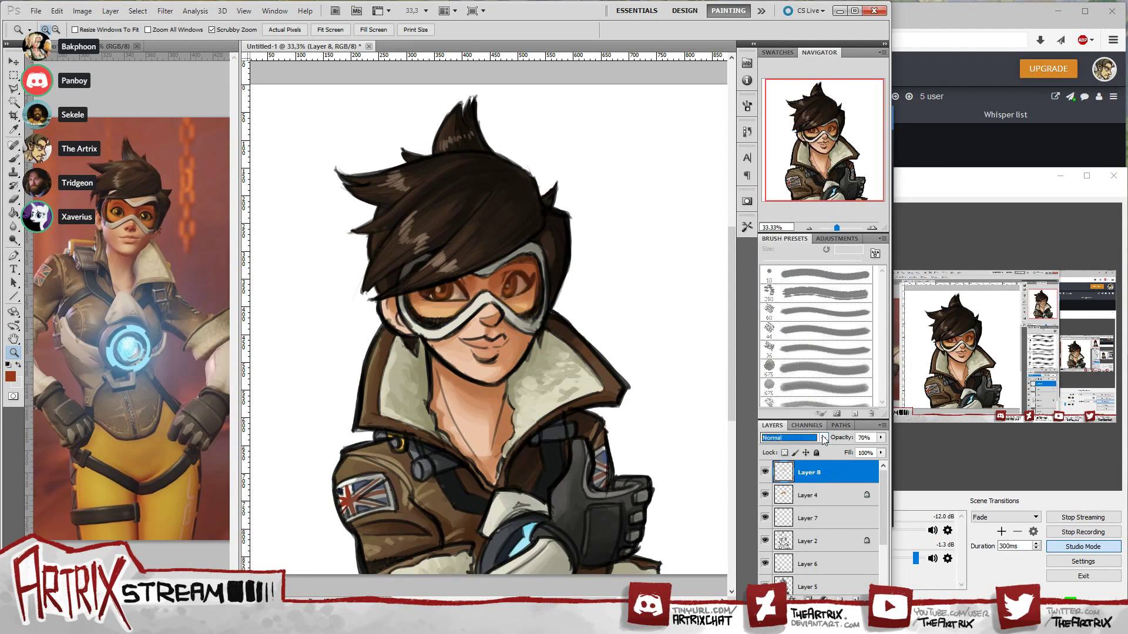
click(790, 437)
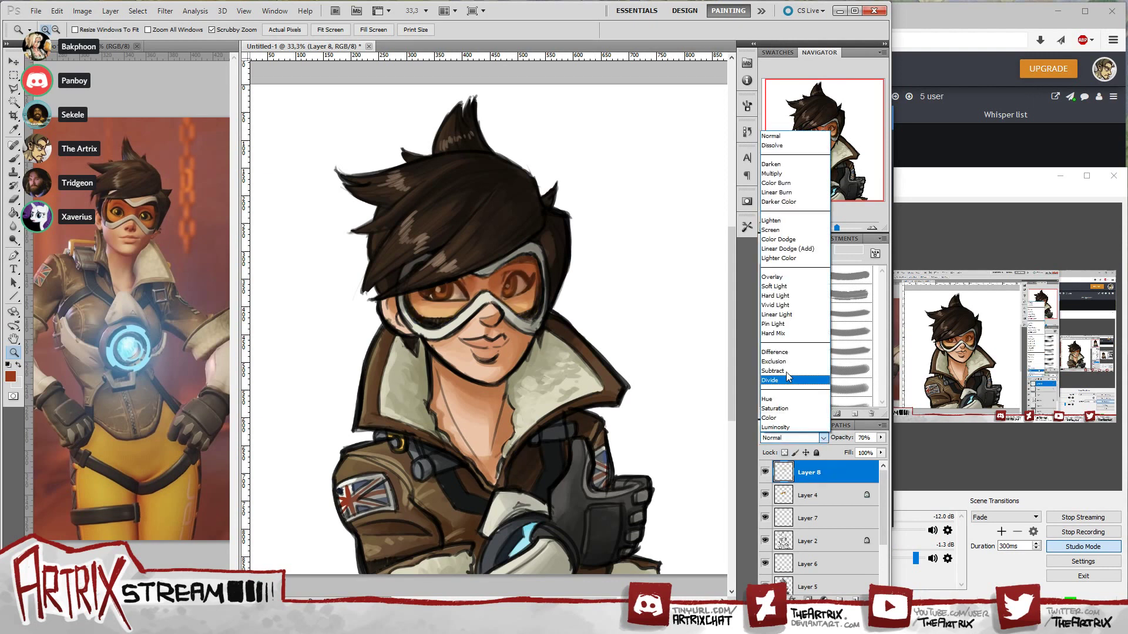
click(781, 173)
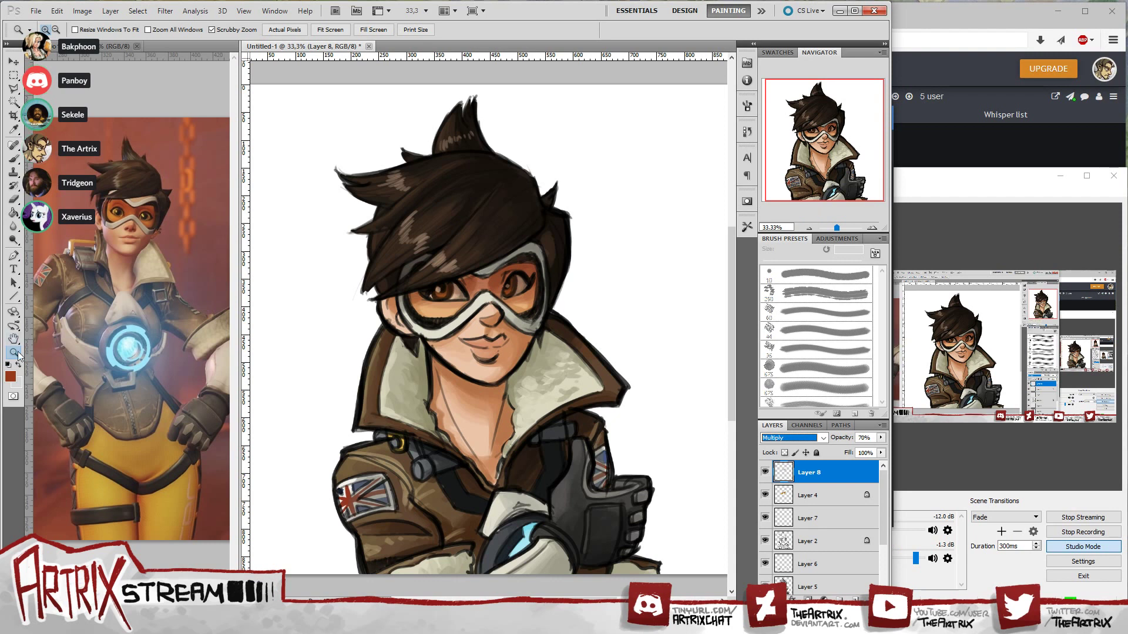
- Make Layer 5 active and sample the light skin tone of the lower face with the Brush tool
alt+click(532, 433)
alt+click(532, 434)
click(530, 441)
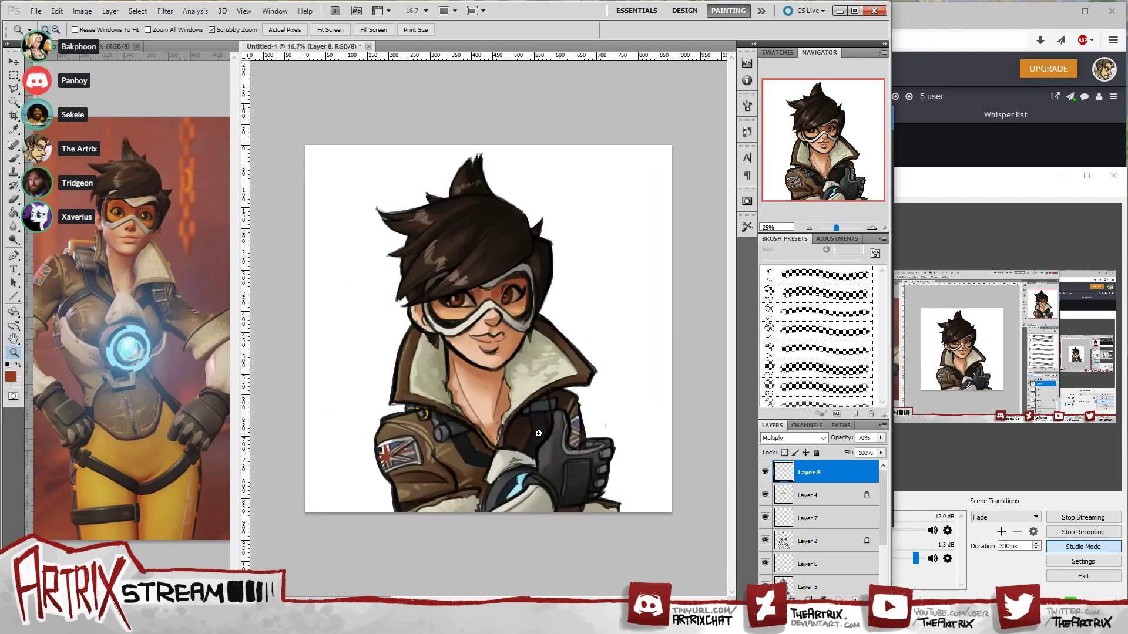
click(530, 441)
click(530, 441)
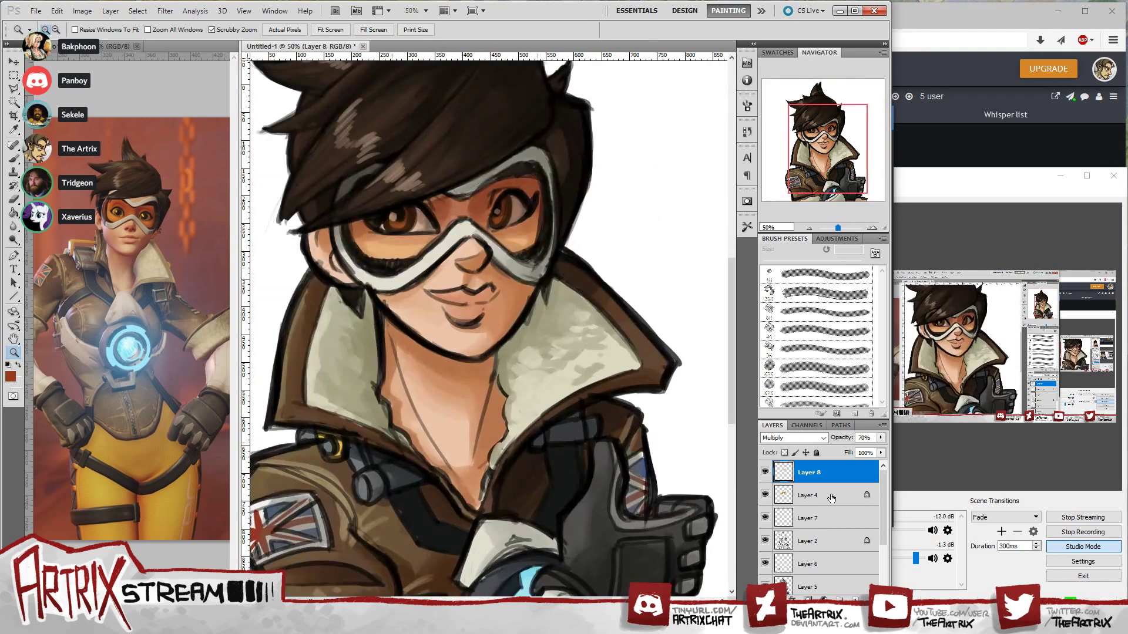
click(808, 587)
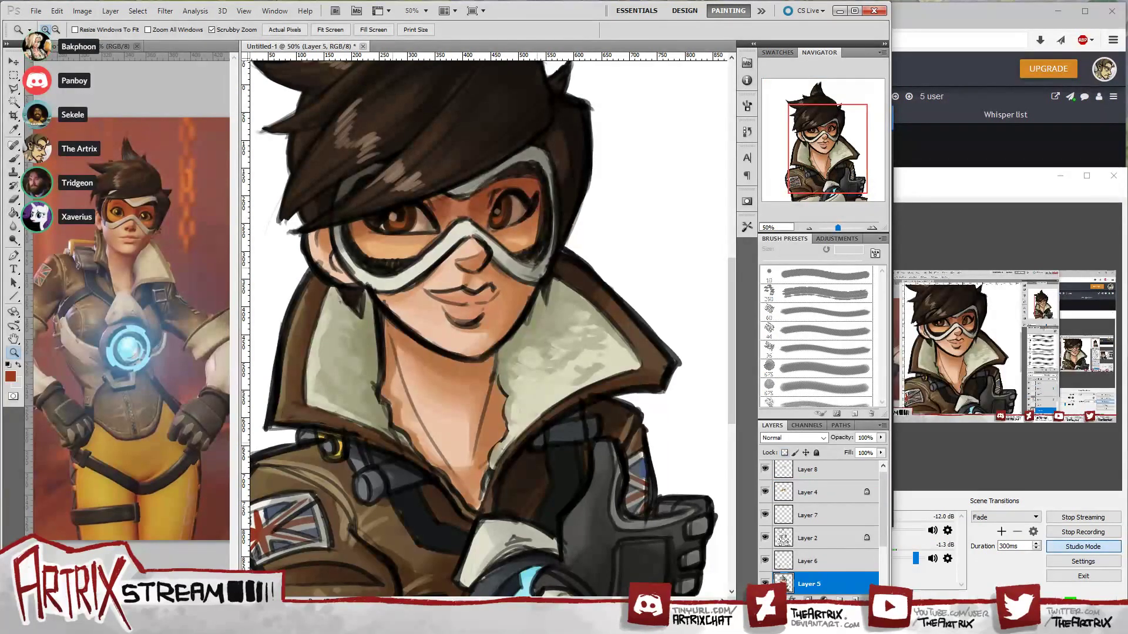
click(13, 158)
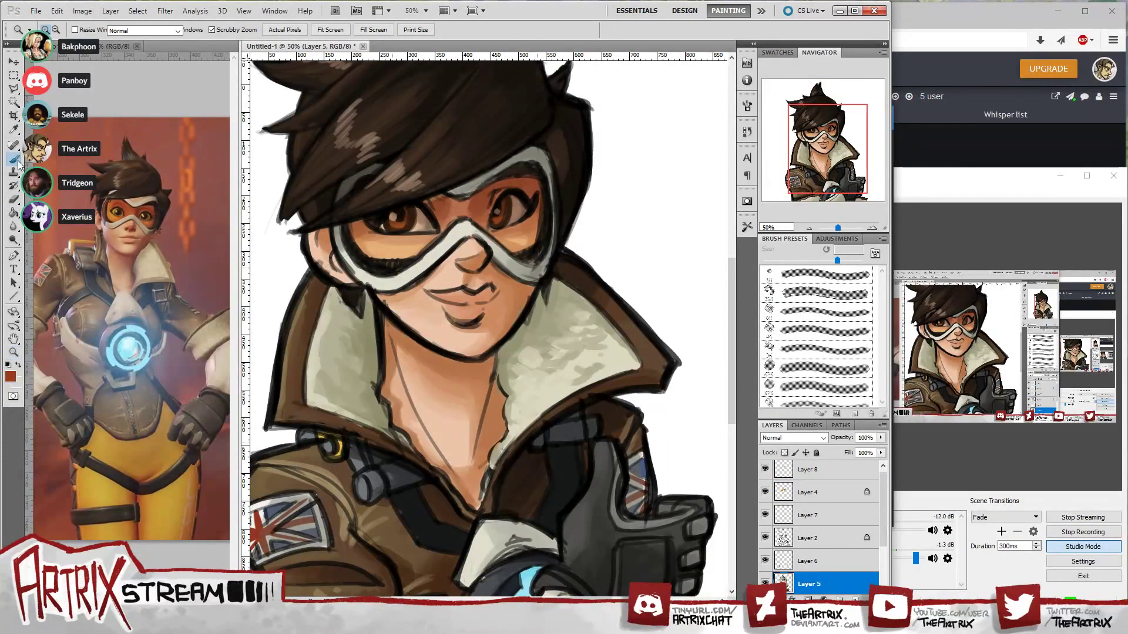
alt+click(417, 329)
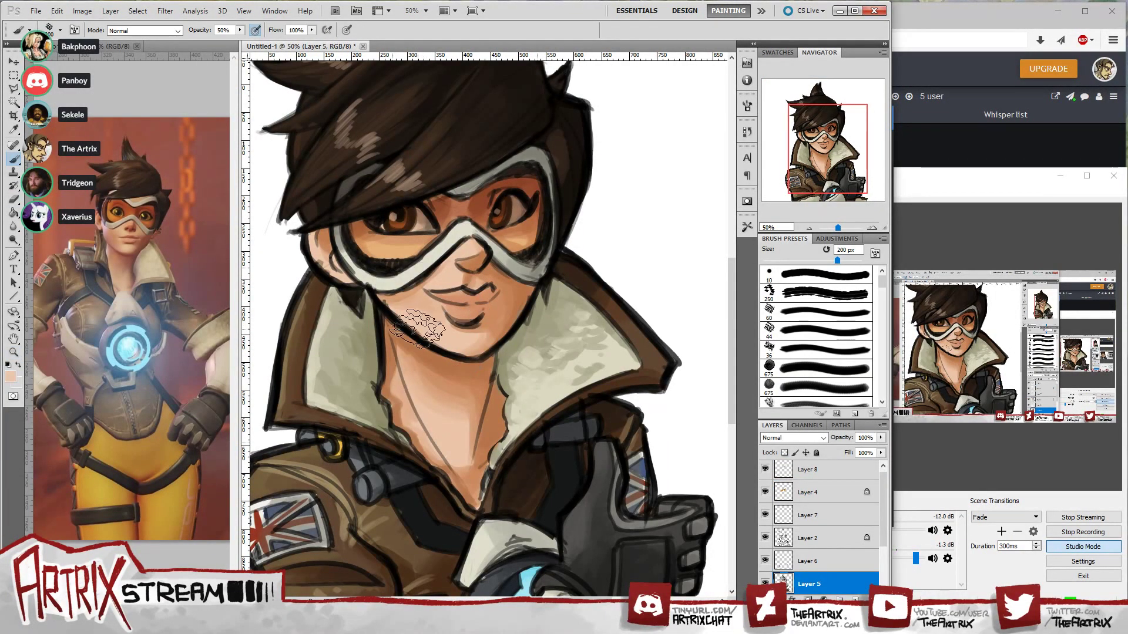
- Shift the sampled skin colour to a pale yellowish #f3d8b6 and reduce the brush to 70 px
click(10, 377)
drag(489, 517, 490, 510)
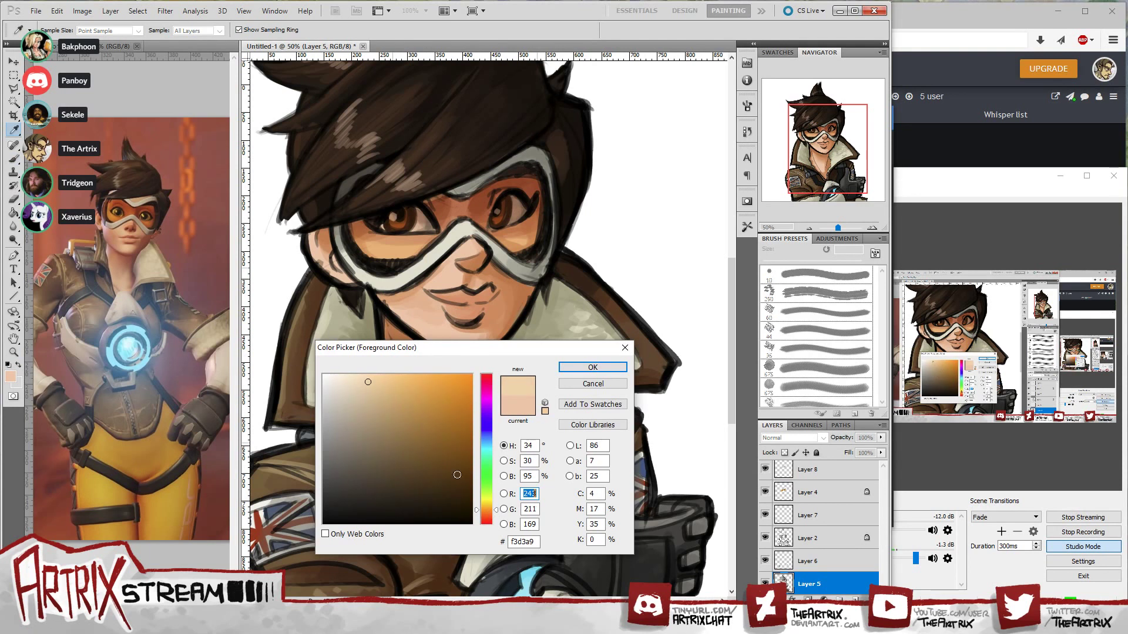
click(593, 367)
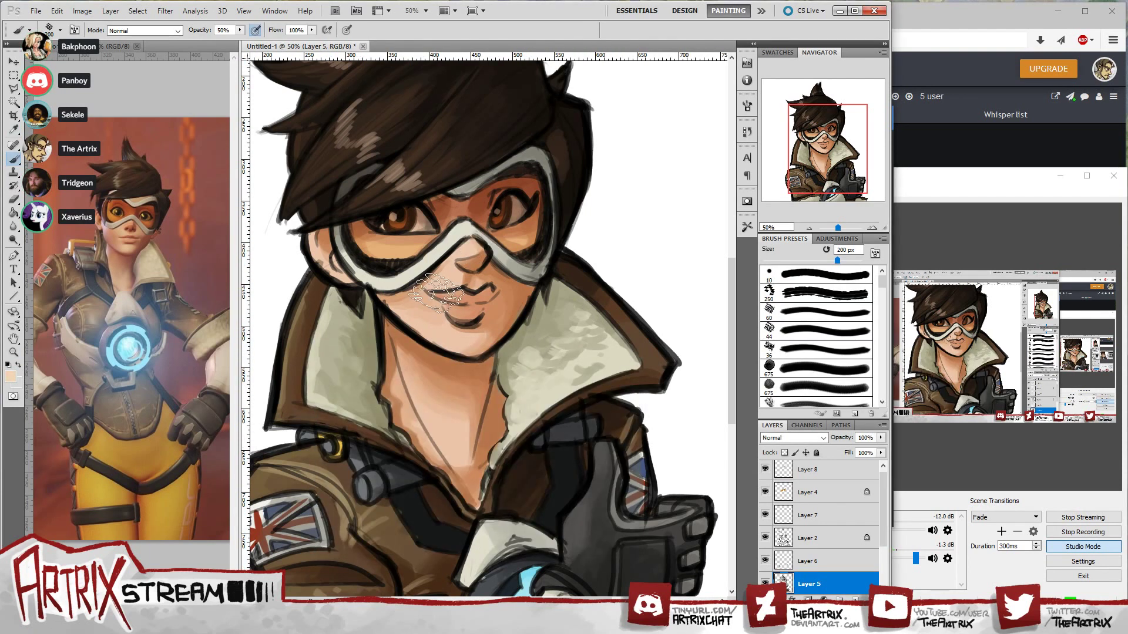
key(bracketleft)
key(bracketleft)
key(bracketleft)
key(bracketleft)
key(bracketleft)
key(bracketleft)
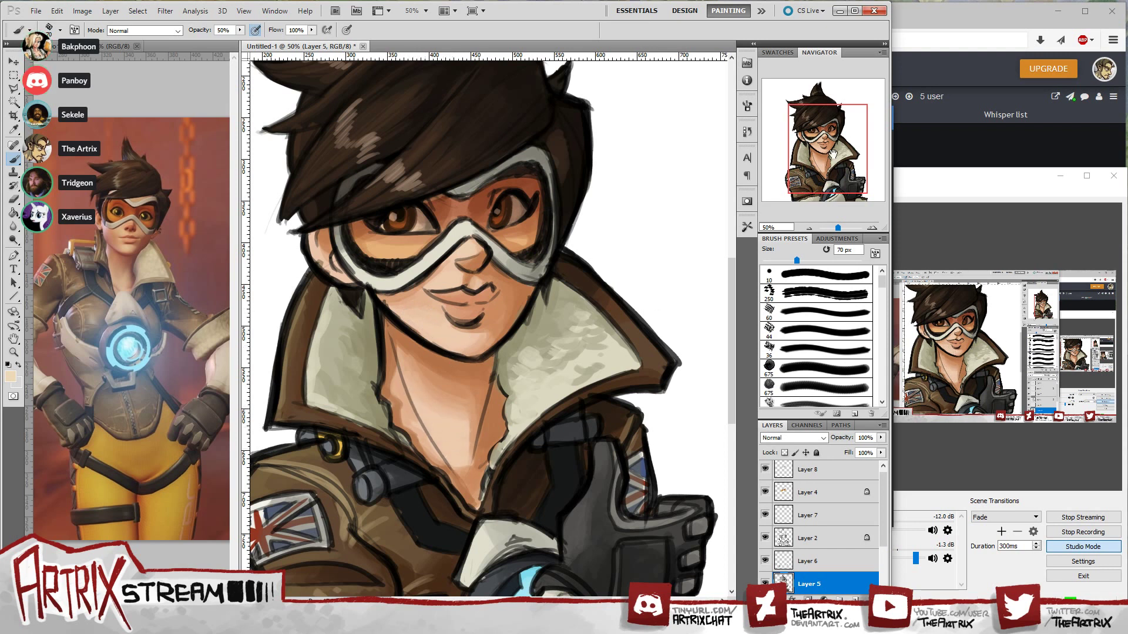
- Choose the textured 250 px brush preset, reduce it to 150 px, and shade the neck with its sampled orange-brown skin shadow
drag(831, 142, 826, 133)
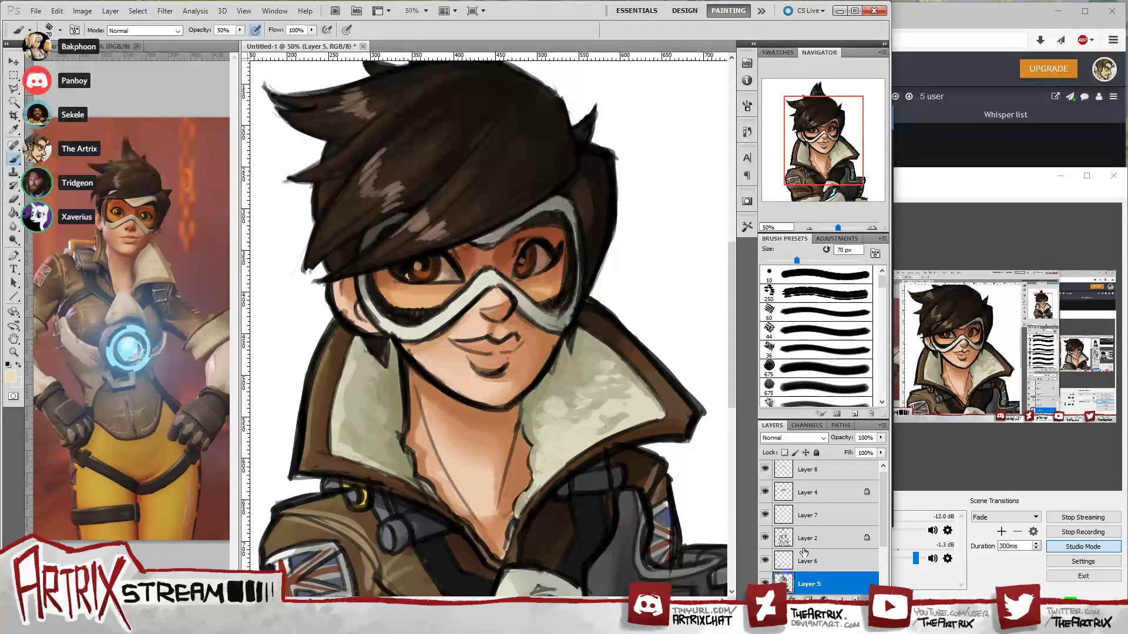
click(817, 293)
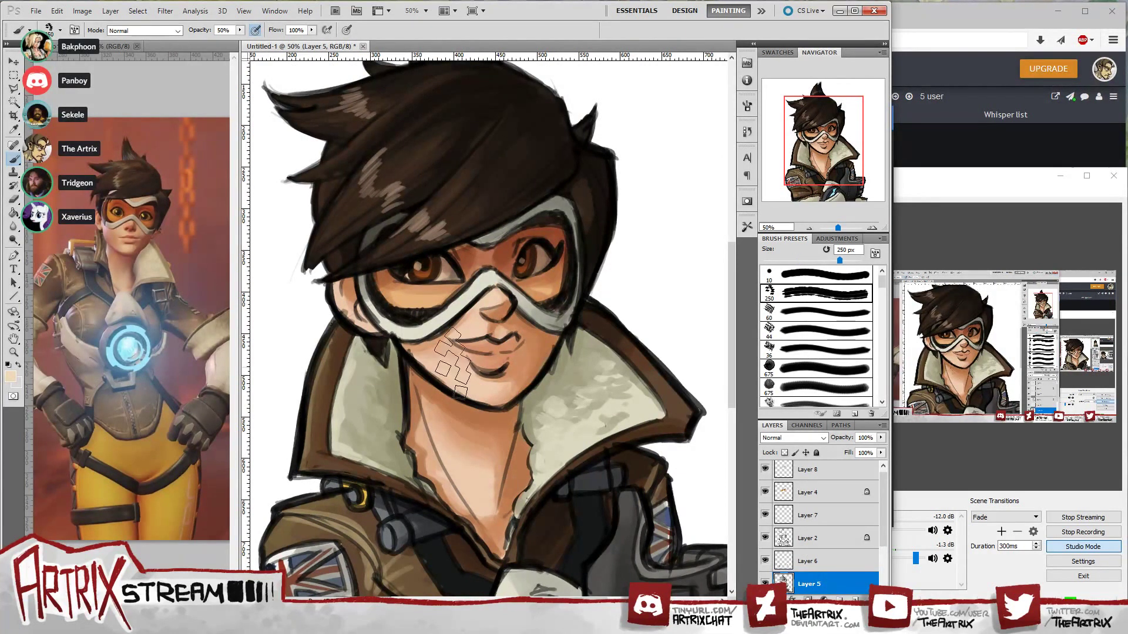
key(bracketleft)
key(bracketleft)
key(bracketleft)
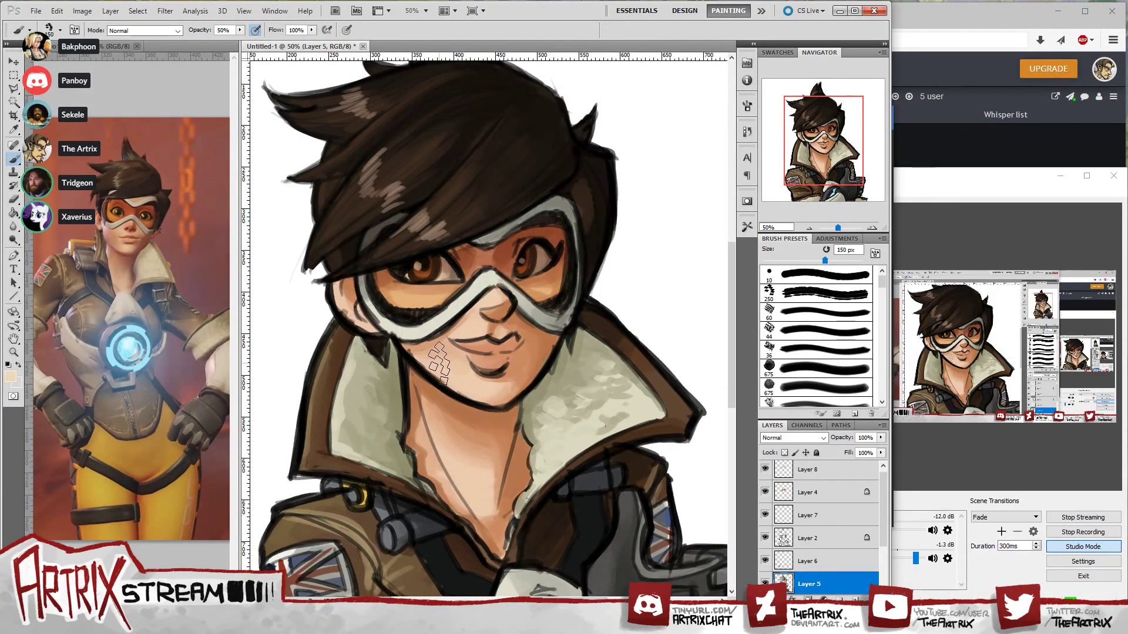
alt+click(464, 416)
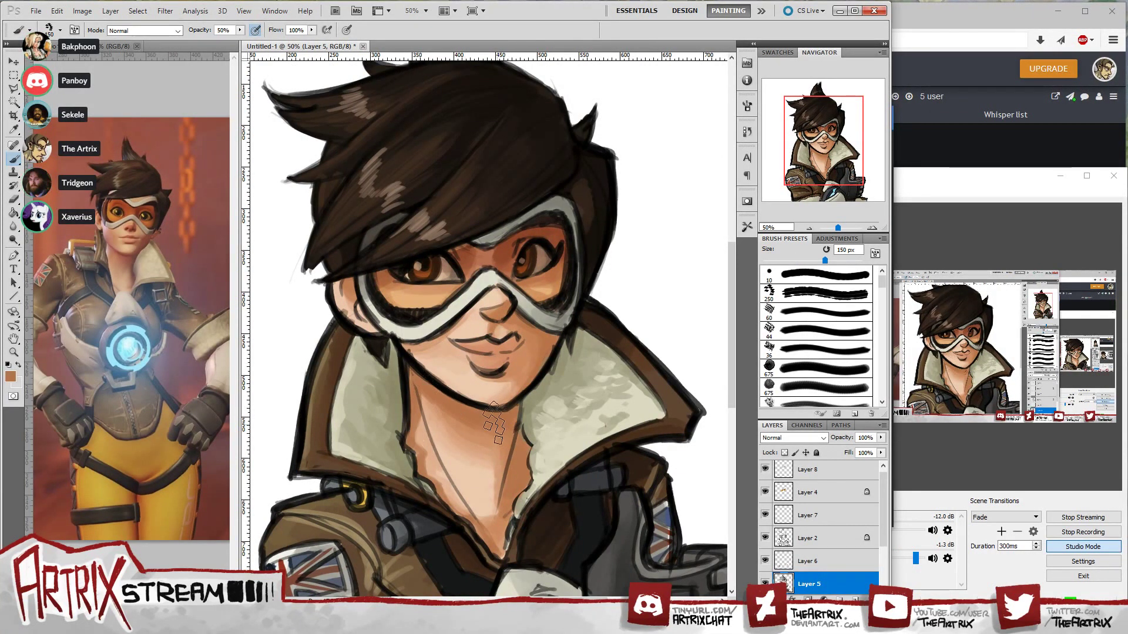
mouse_move(491, 449)
mouse_down()
mouse_move(491, 501)
mouse_move(484, 458)
mouse_up()
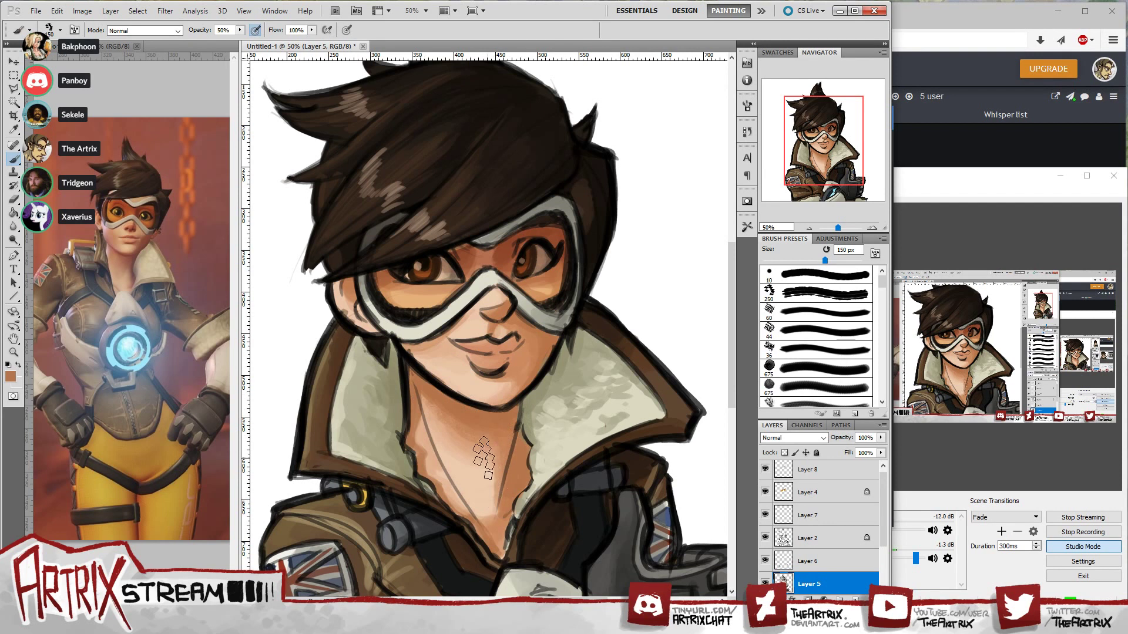
- Blend the skin around the mouth and chin with light skin tones sampled from the face
drag(828, 155, 829, 149)
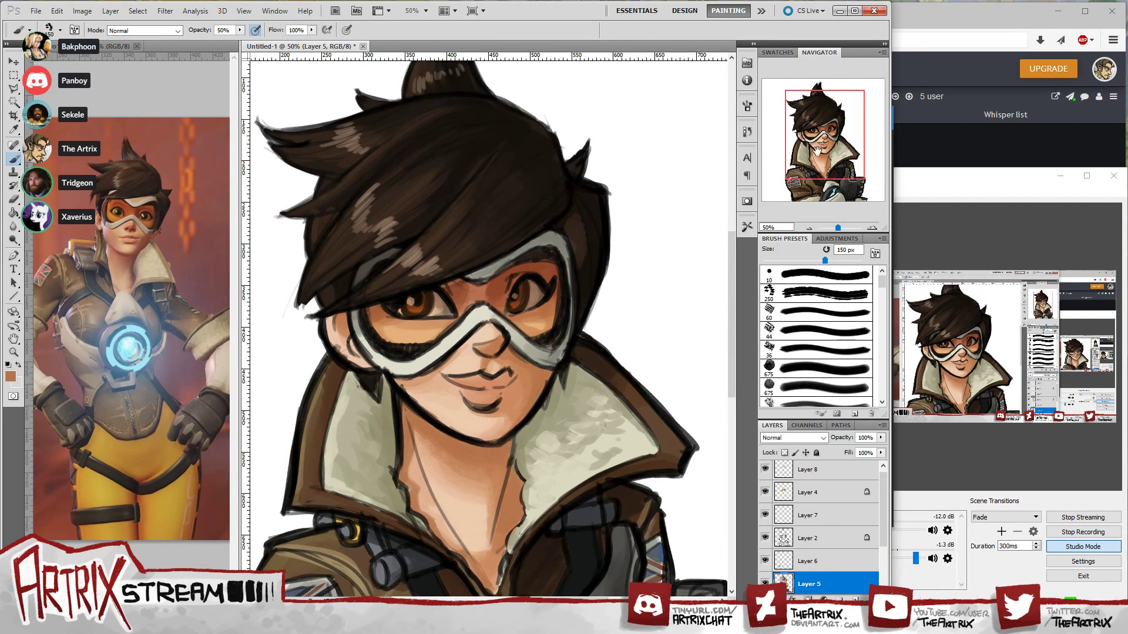
alt+click(424, 375)
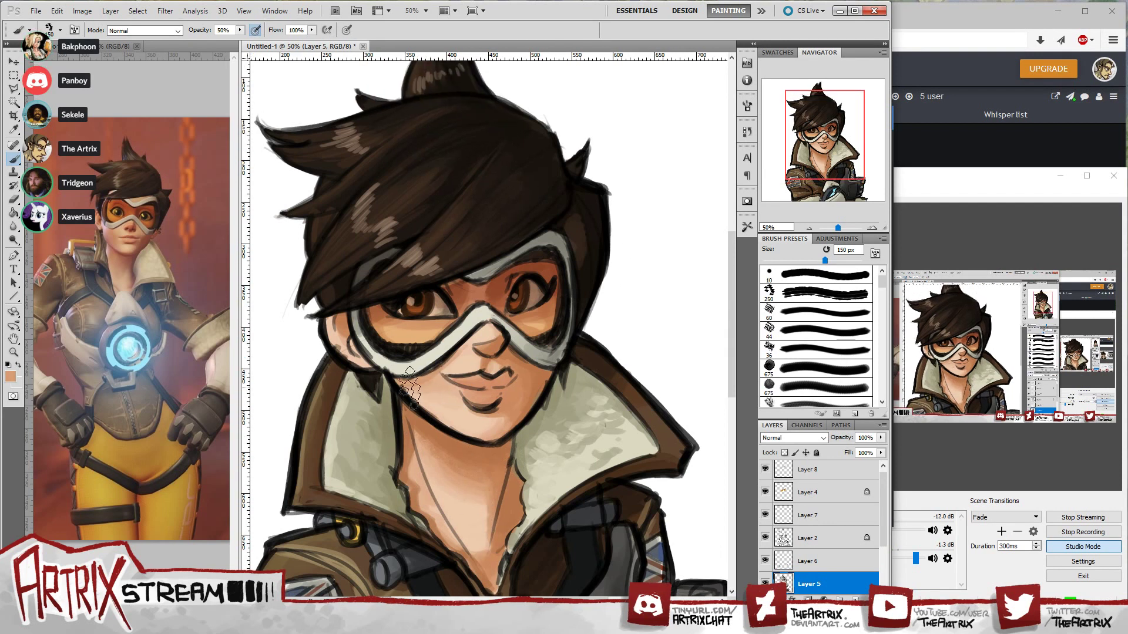
alt+click(508, 404)
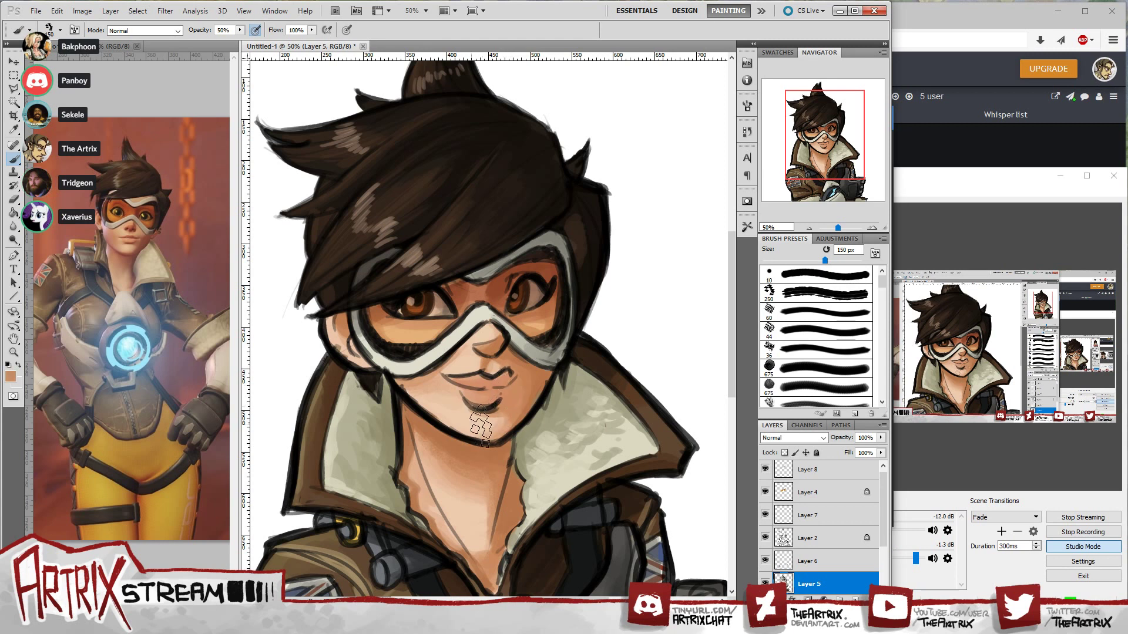
alt+click(487, 421)
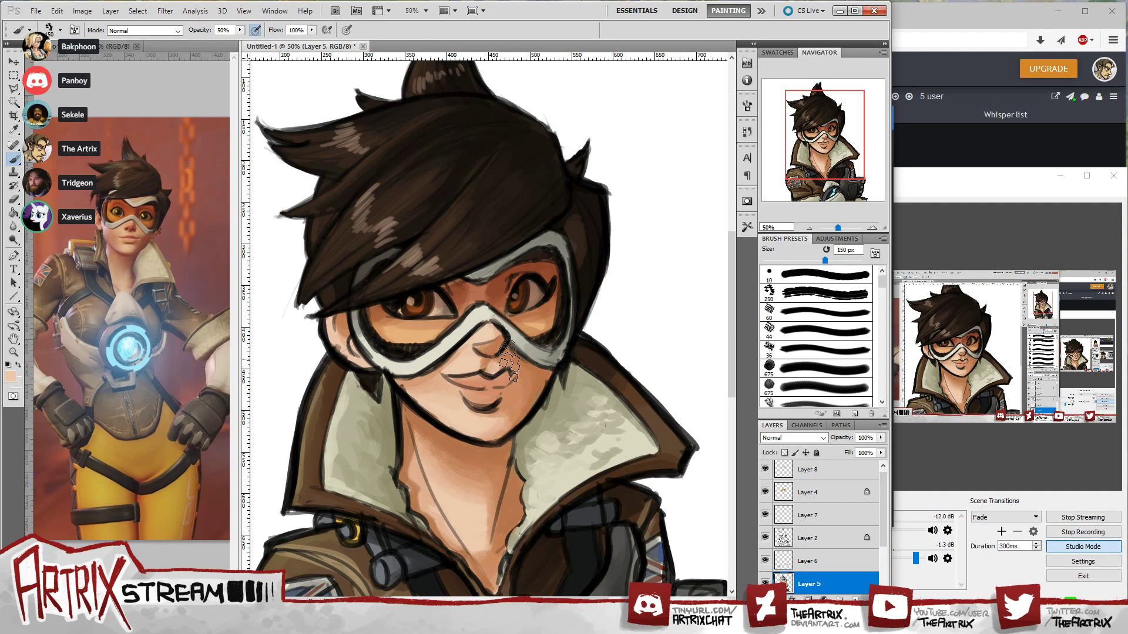
- Sample the dark brown of the hair, reduce the brush to 90 px, and touch up the shading of the jacket and glove
drag(840, 143, 829, 133)
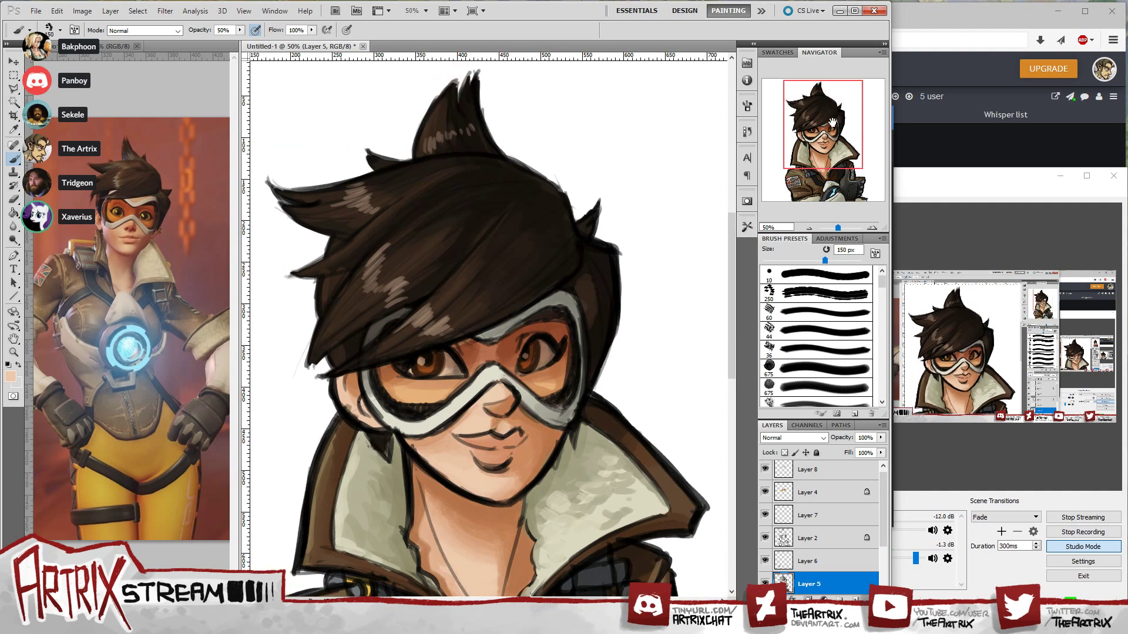
alt+click(422, 252)
drag(844, 155, 834, 193)
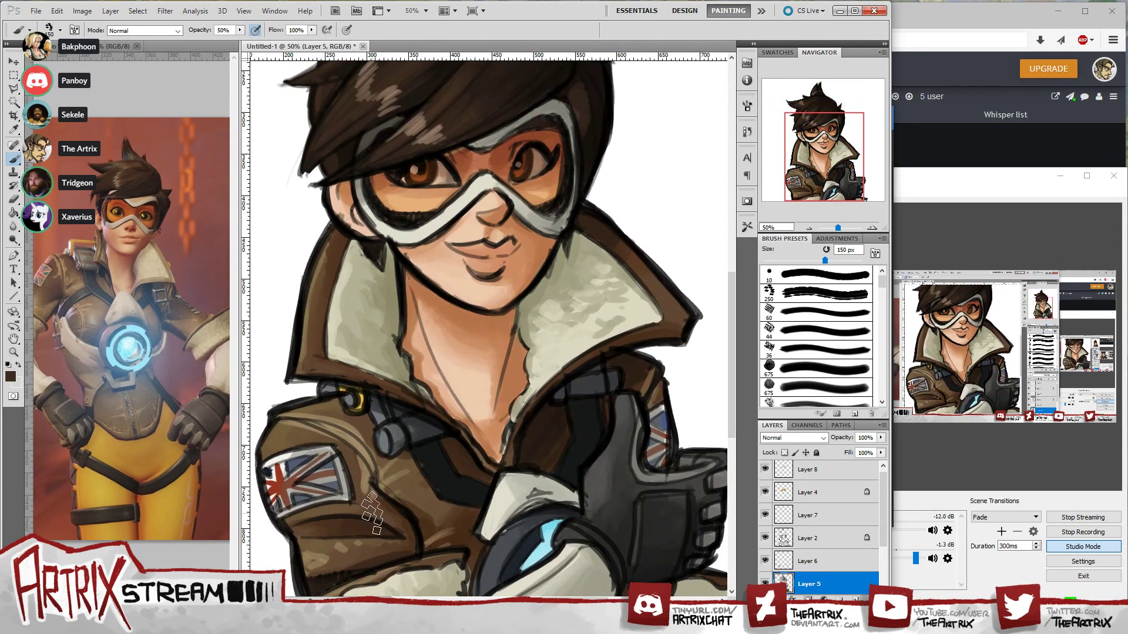
key(bracketleft)
key(bracketleft)
key(bracketleft)
drag(823, 189, 829, 190)
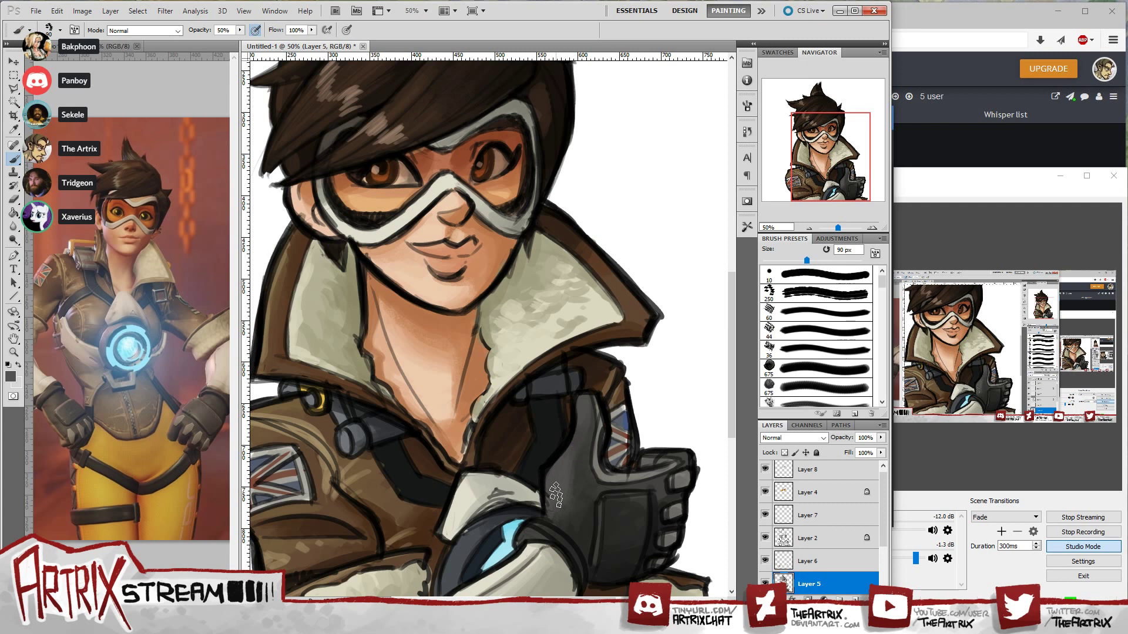
- Touch up the fur collar with its pale tone and shade the jacket front with sampled browns
mouse_move(841, 168)
mouse_down()
mouse_move(817, 168)
mouse_move(819, 139)
mouse_move(827, 194)
mouse_move(829, 159)
mouse_up()
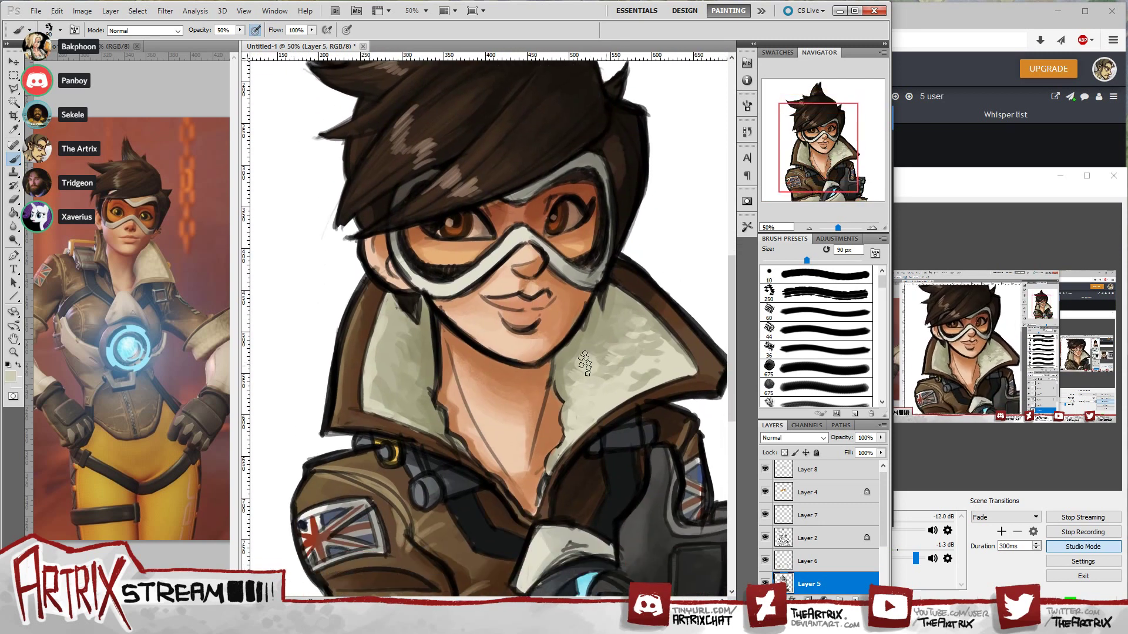
mouse_move(604, 345)
mouse_down()
mouse_move(605, 351)
mouse_move(586, 387)
mouse_up()
drag(846, 150, 800, 195)
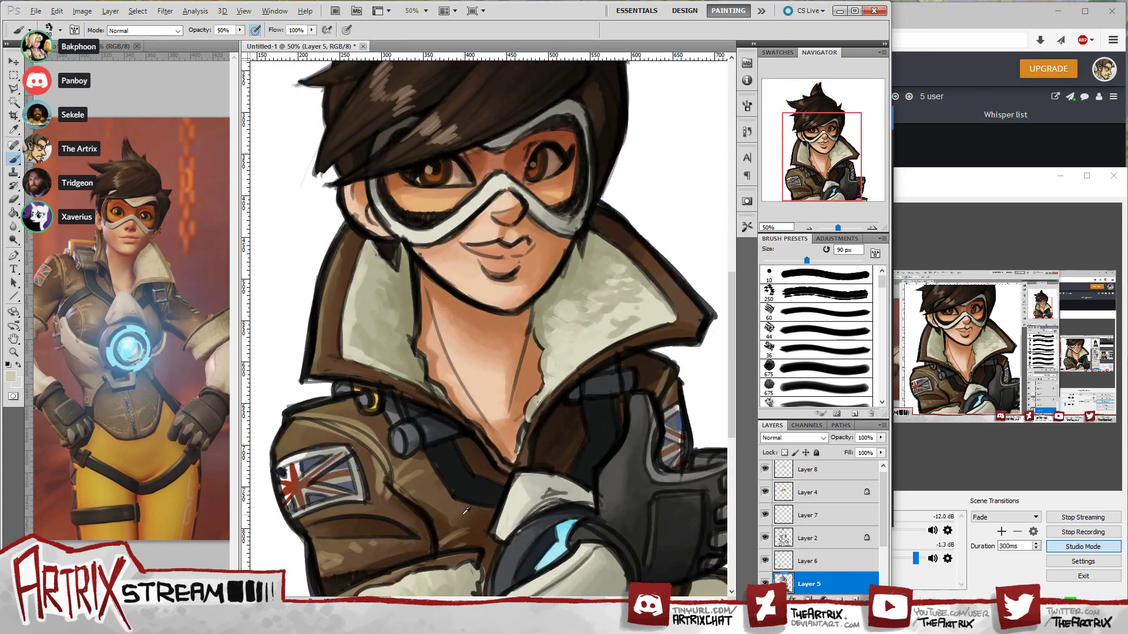
alt+click(441, 510)
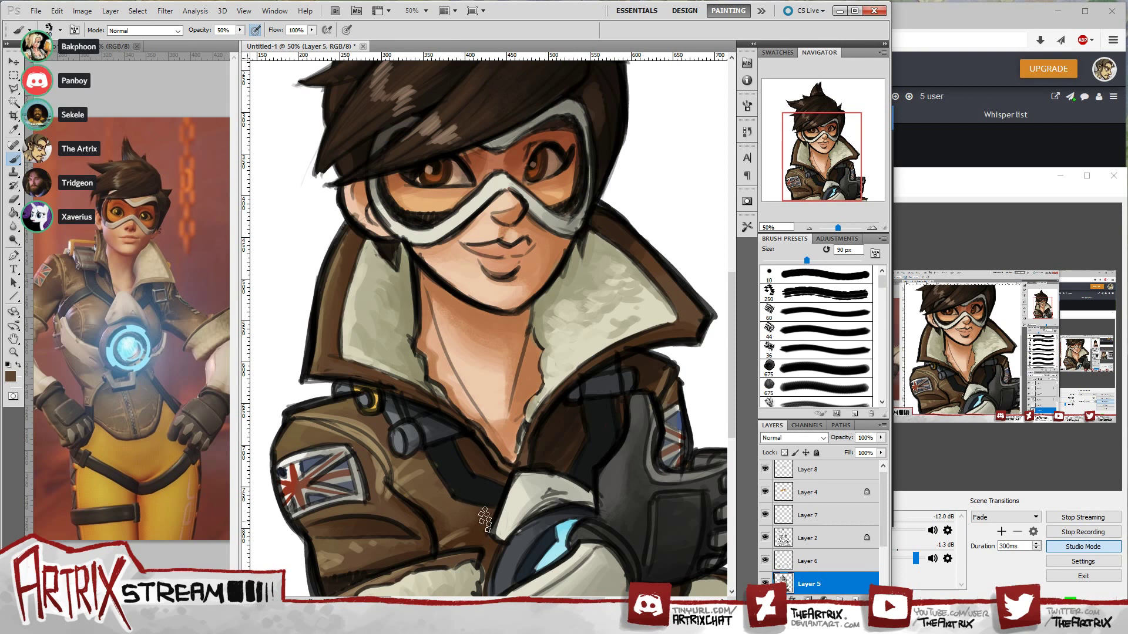
alt+click(478, 523)
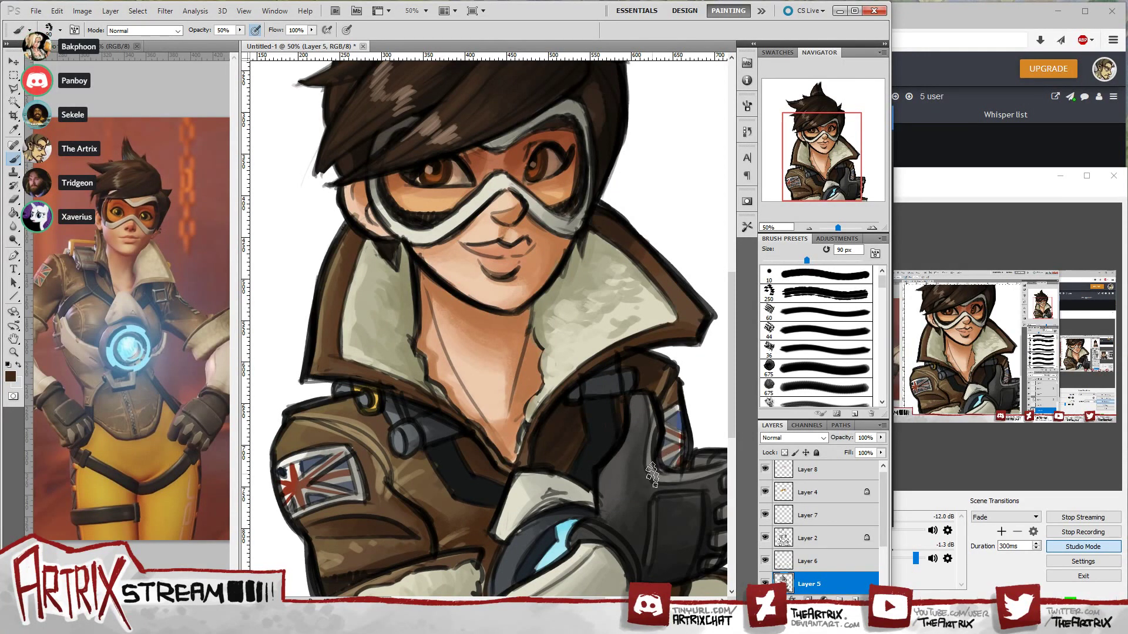
- Refine the neck and chest skin with a sampled light skin tone and the orange-brown shadow tone beside the collar
mouse_move(834, 145)
mouse_down()
mouse_move(854, 147)
mouse_move(830, 145)
mouse_up()
alt+click(506, 405)
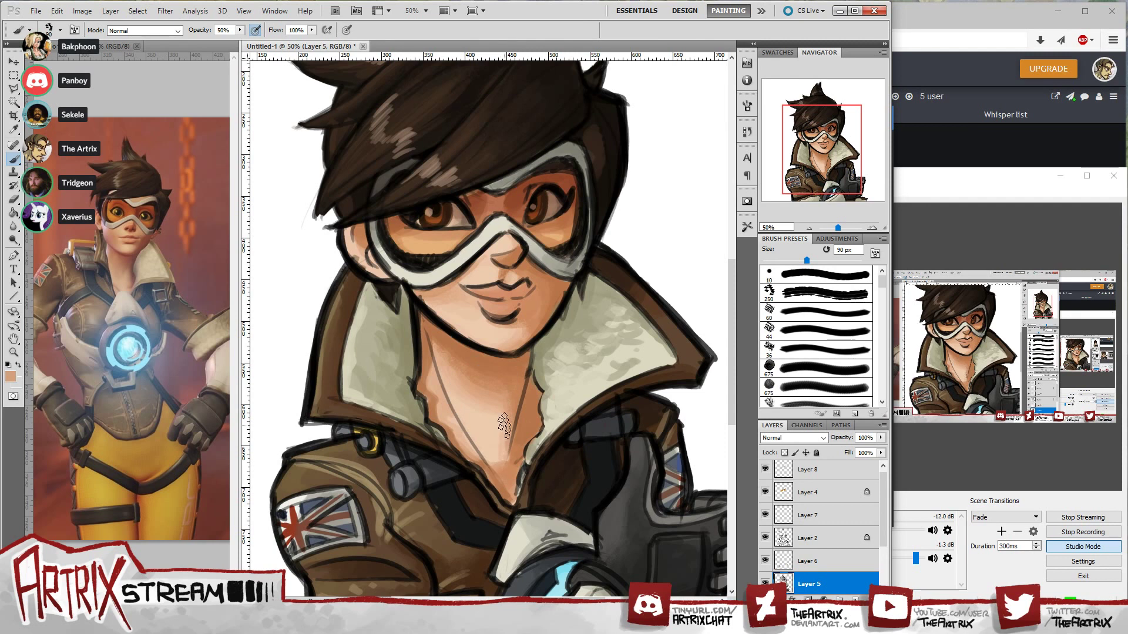
mouse_move(504, 455)
mouse_down()
mouse_move(498, 462)
mouse_move(509, 464)
mouse_up()
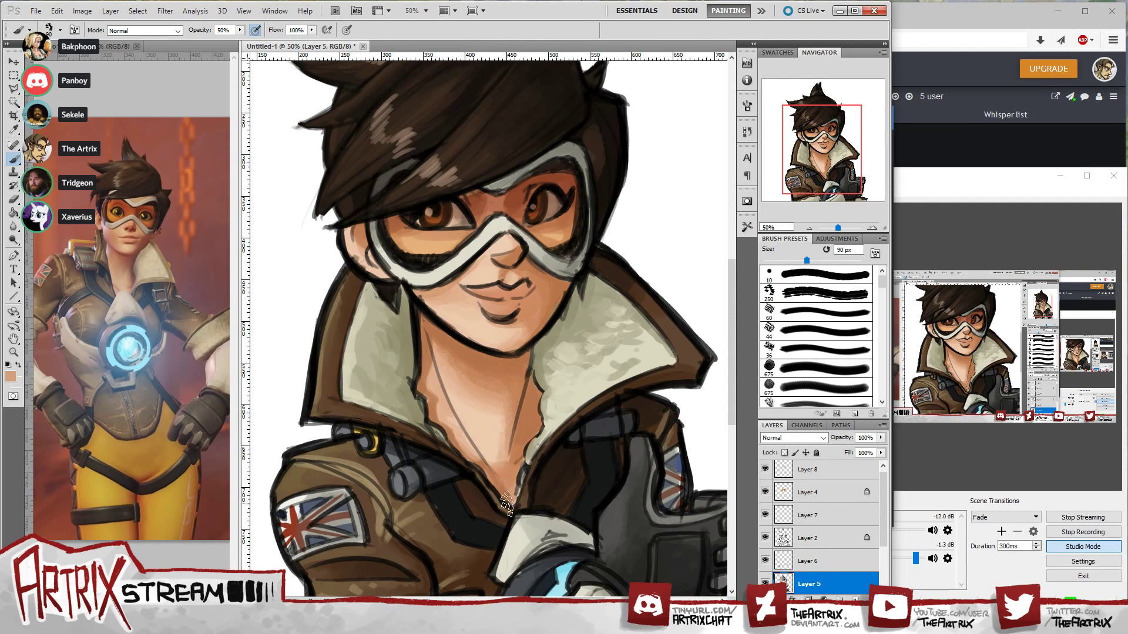
alt+click(534, 413)
drag(510, 480, 510, 497)
- Examine the face and the whole portrait at reduced magnification to check the skin, collar and jacket shading
mouse_move(838, 138)
mouse_down()
mouse_move(840, 123)
mouse_move(839, 138)
mouse_up()
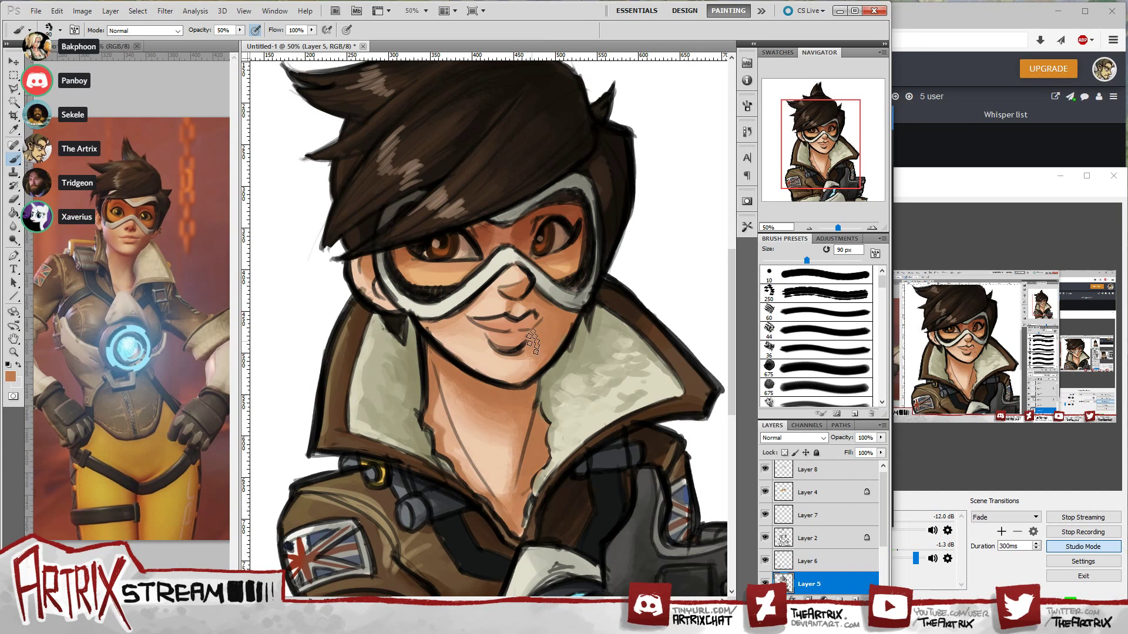
drag(850, 164, 854, 150)
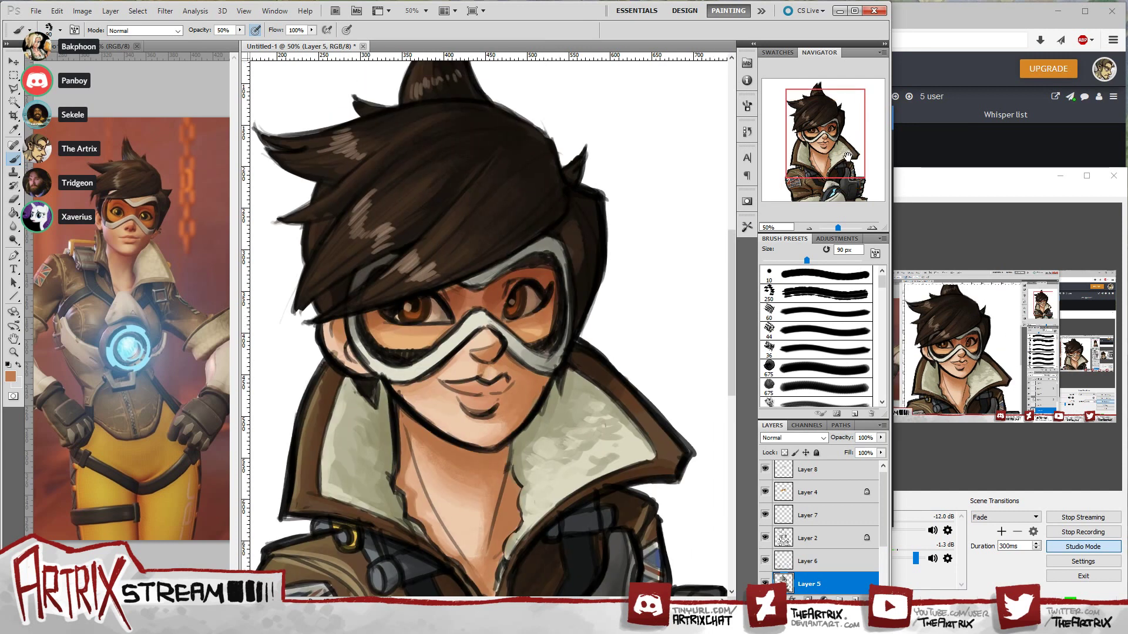
key(z)
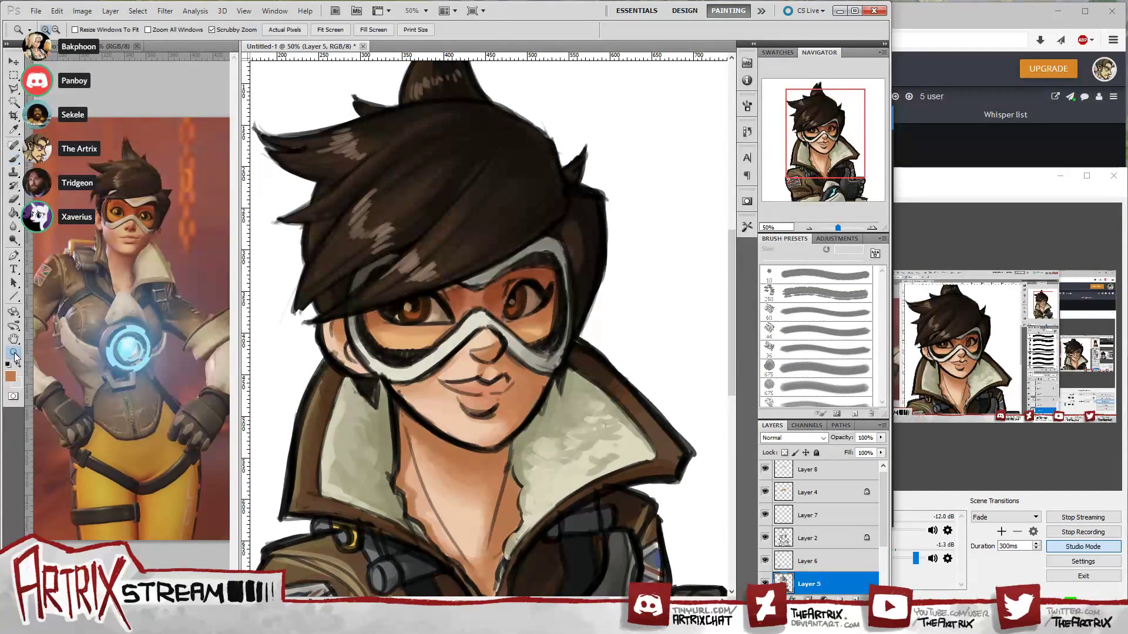
alt+click(534, 408)
alt+click(533, 409)
alt+click(534, 409)
click(573, 403)
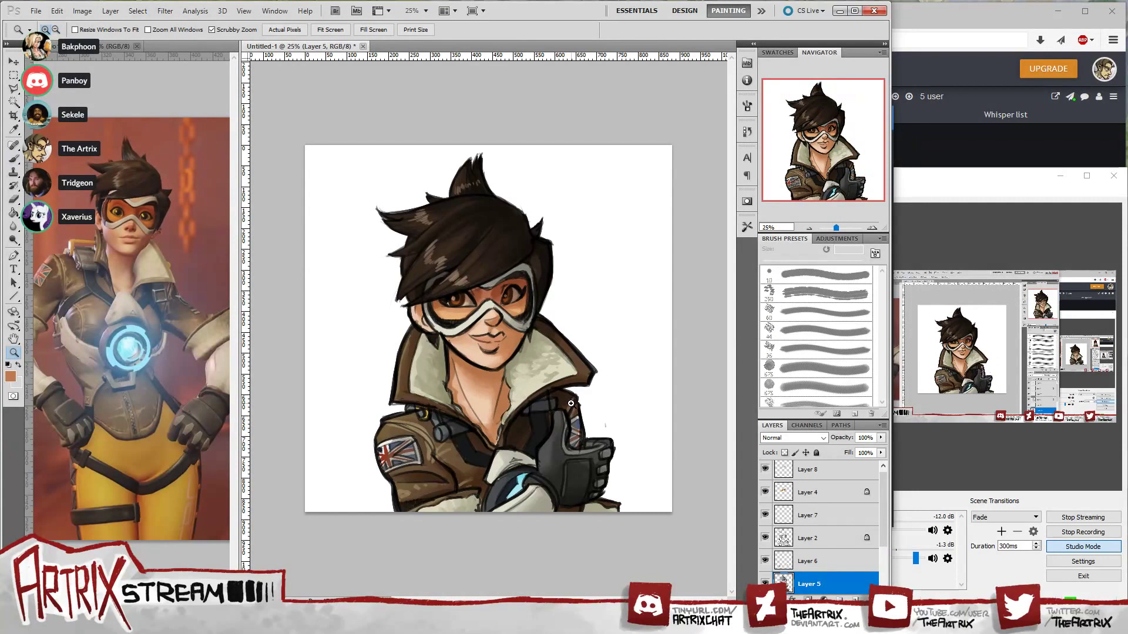
click(571, 404)
click(570, 403)
click(574, 414)
alt+click(581, 432)
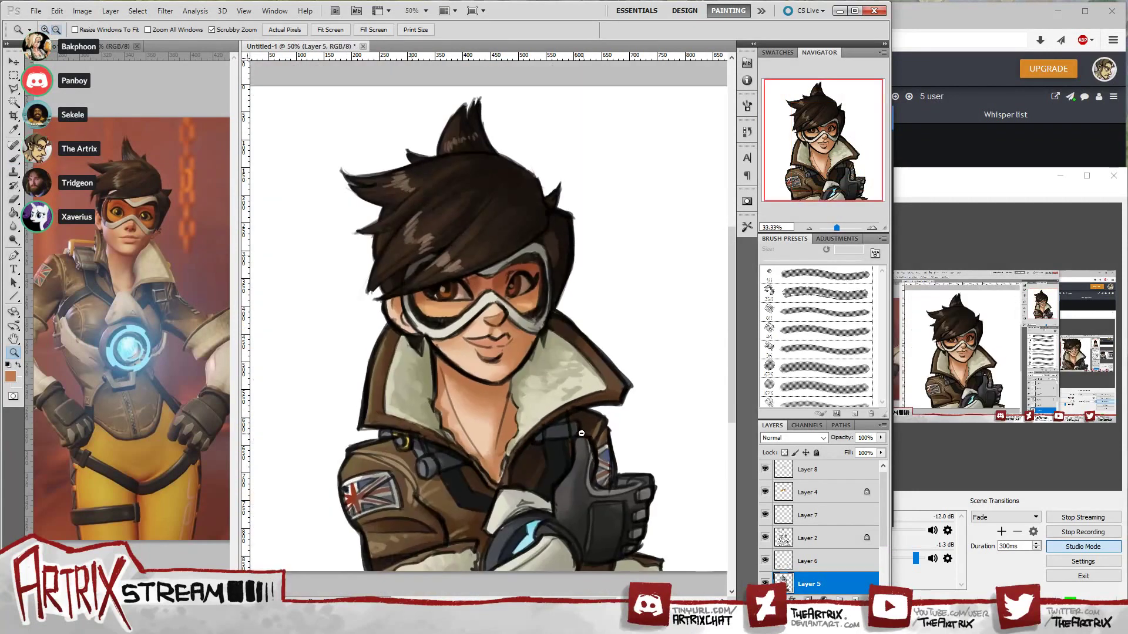
alt+click(581, 433)
click(579, 445)
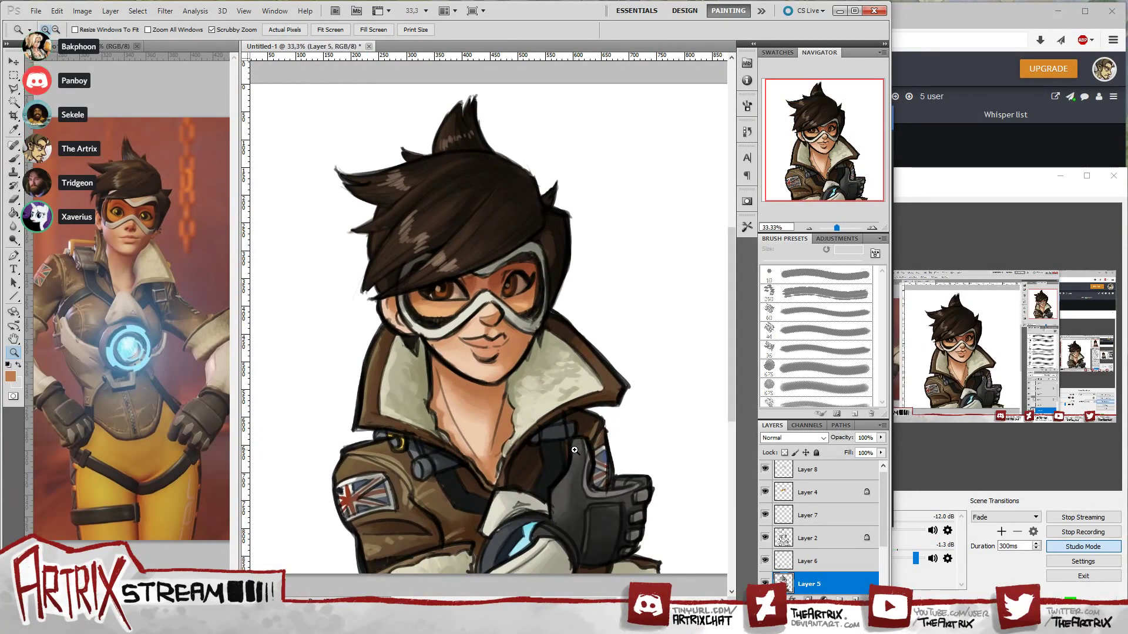
click(575, 450)
- Set the Brush tool to 60 px and its foreground colour to the mid grey #747a7a
key(b)
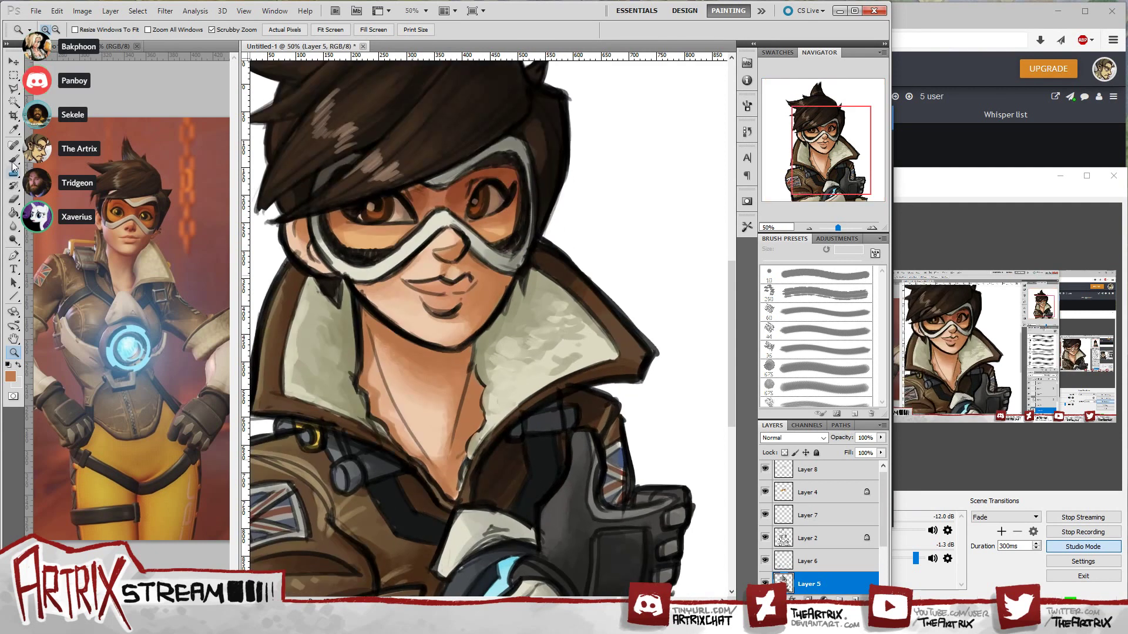
key(bracketleft)
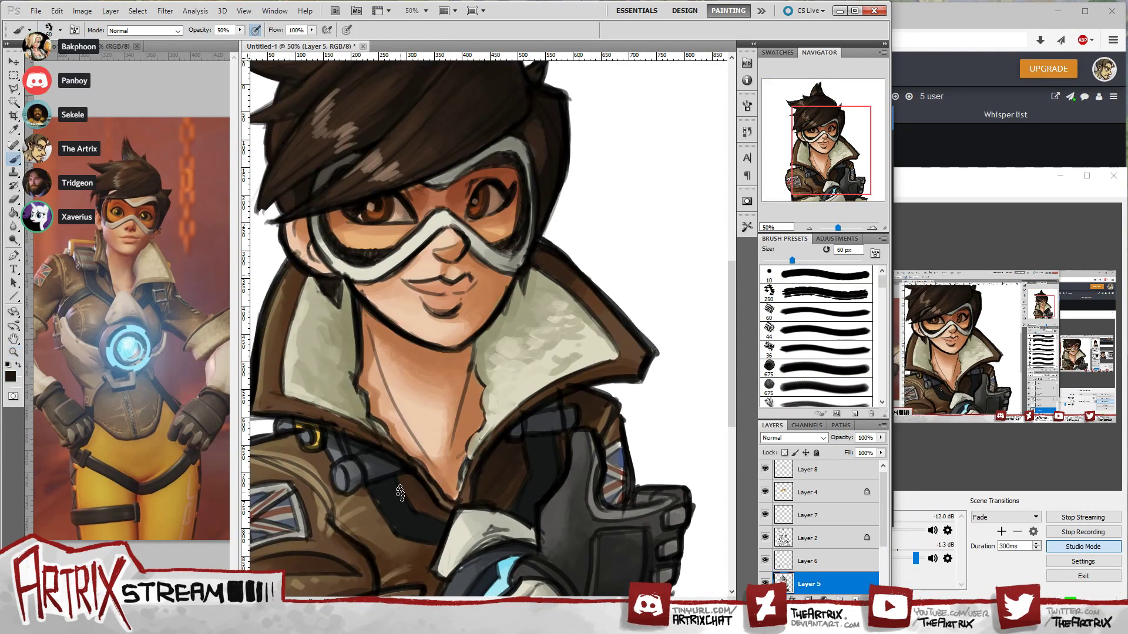
click(12, 377)
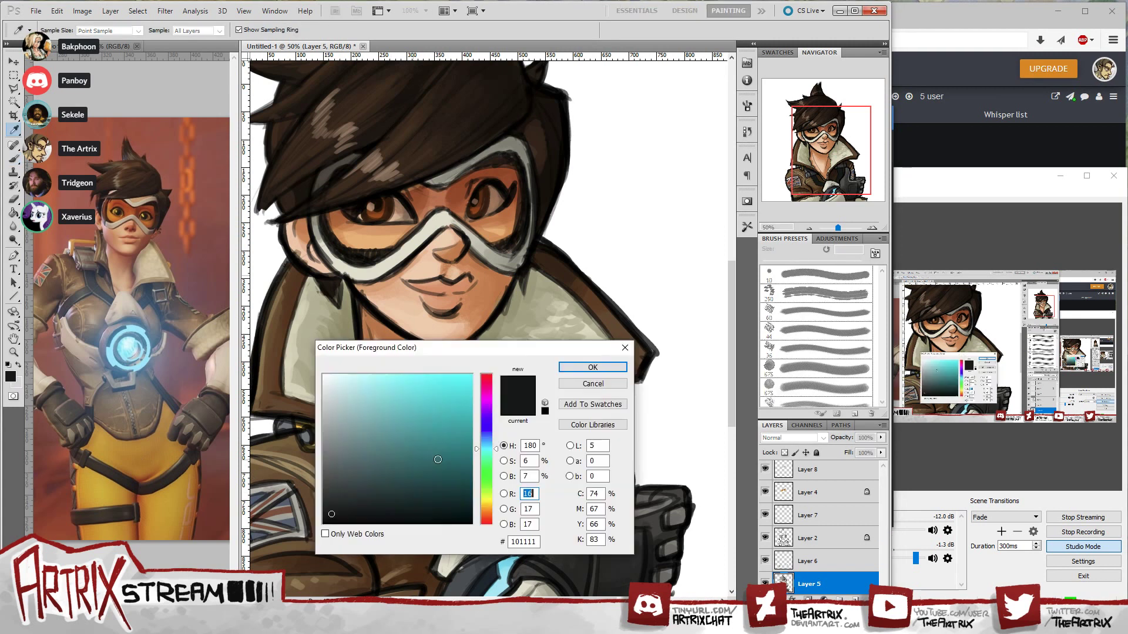
drag(329, 465, 329, 453)
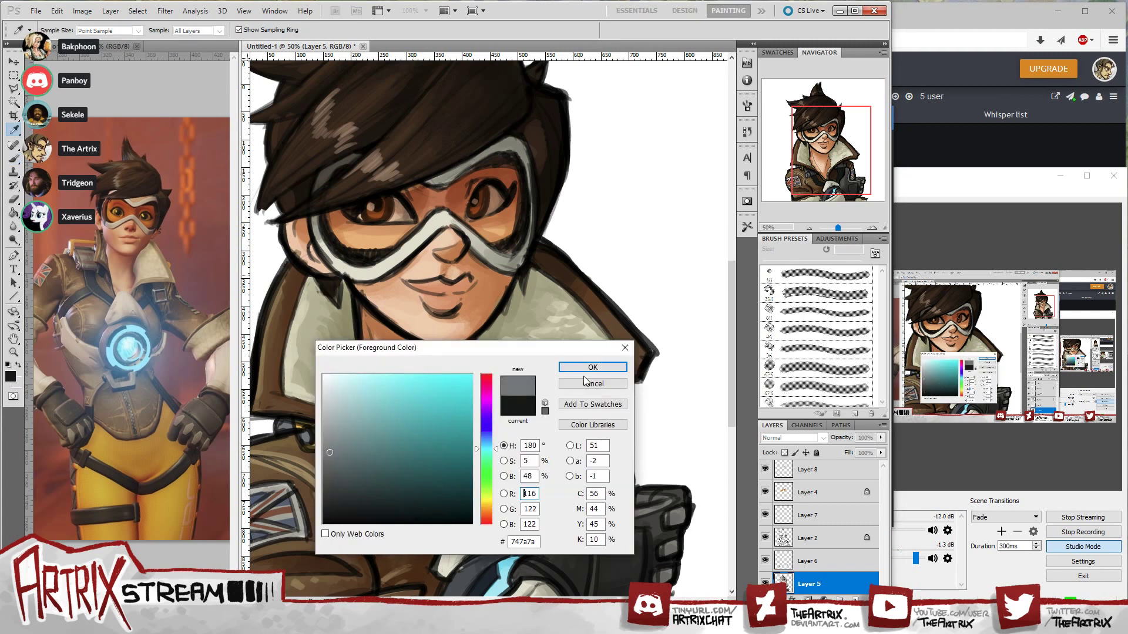
key(Return)
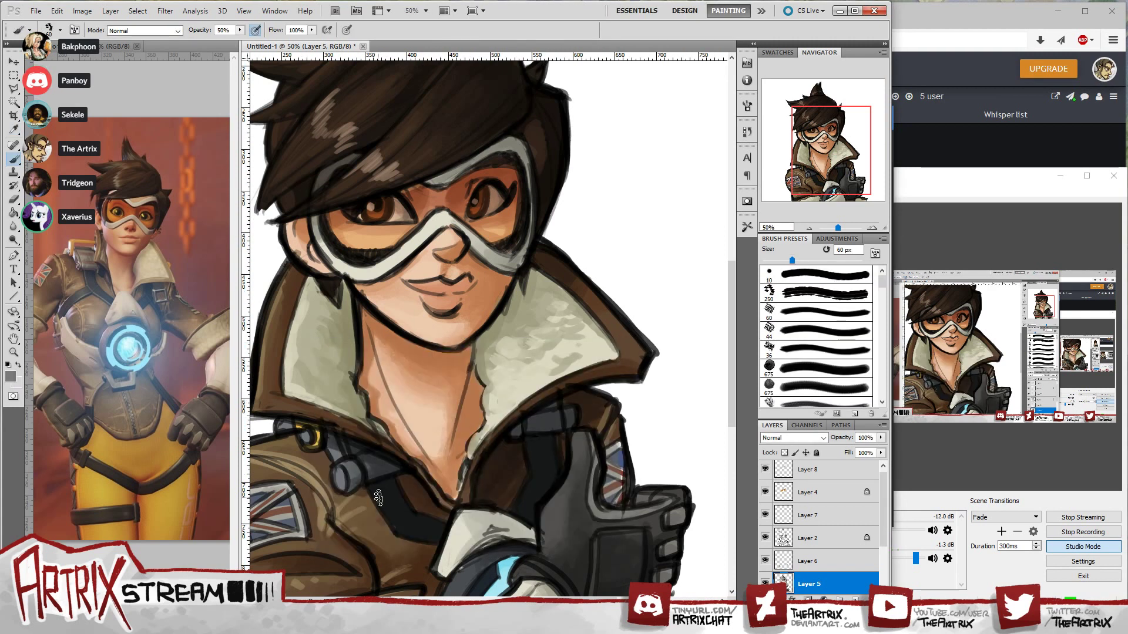
- Paint grey highlights on the black chest straps with a 35 px brush and undo the last stroke
key(bracketleft)
key(bracketleft)
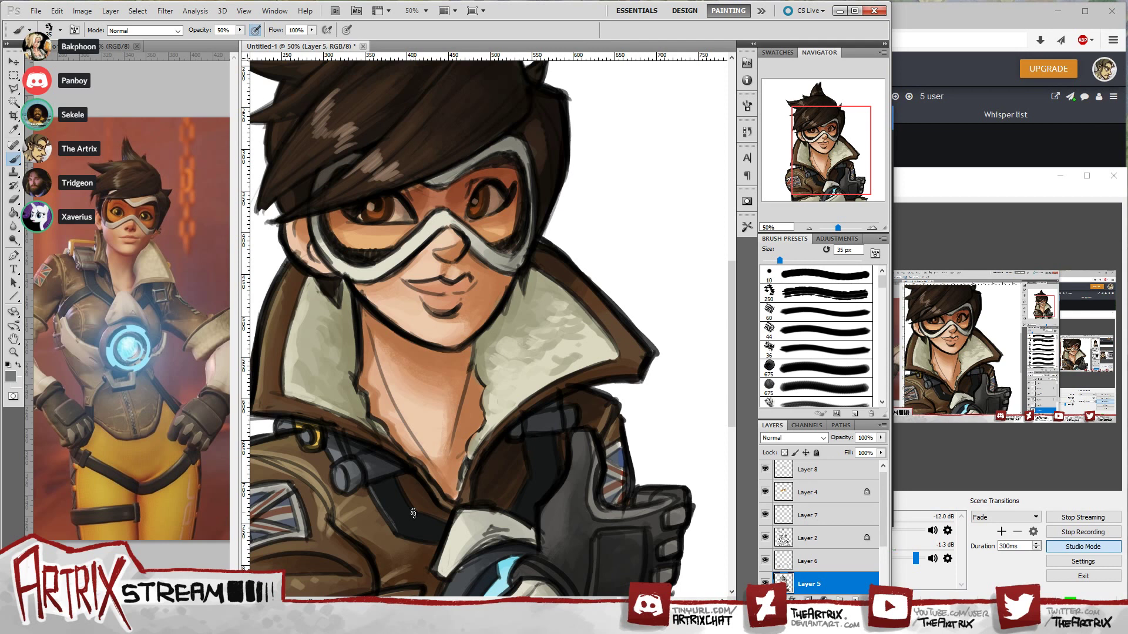
mouse_move(818, 158)
mouse_down()
mouse_move(809, 200)
mouse_move(833, 201)
mouse_up()
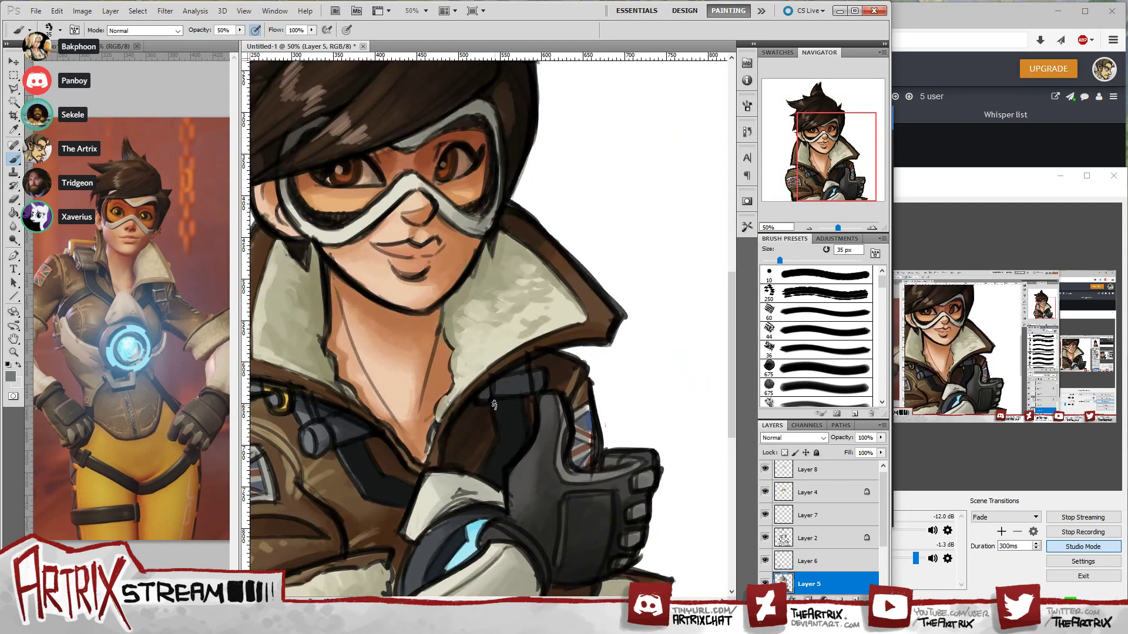
key(ctrl+z)
drag(853, 167, 815, 157)
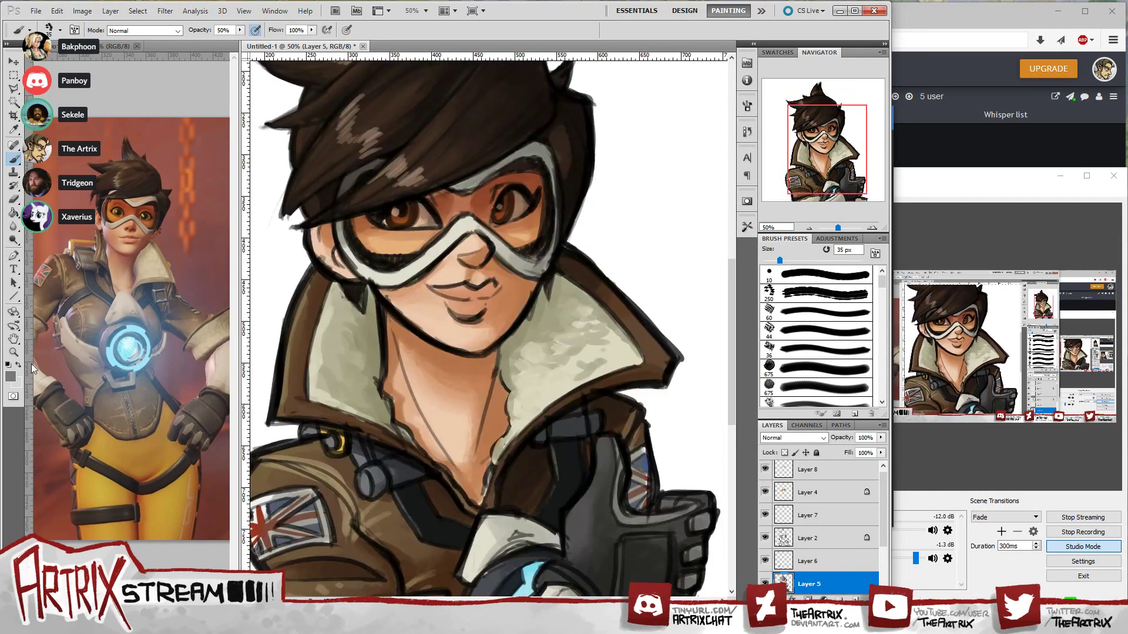
- Examine the whole portrait at reduced magnification to check the grey highlights on the chest straps
key(z)
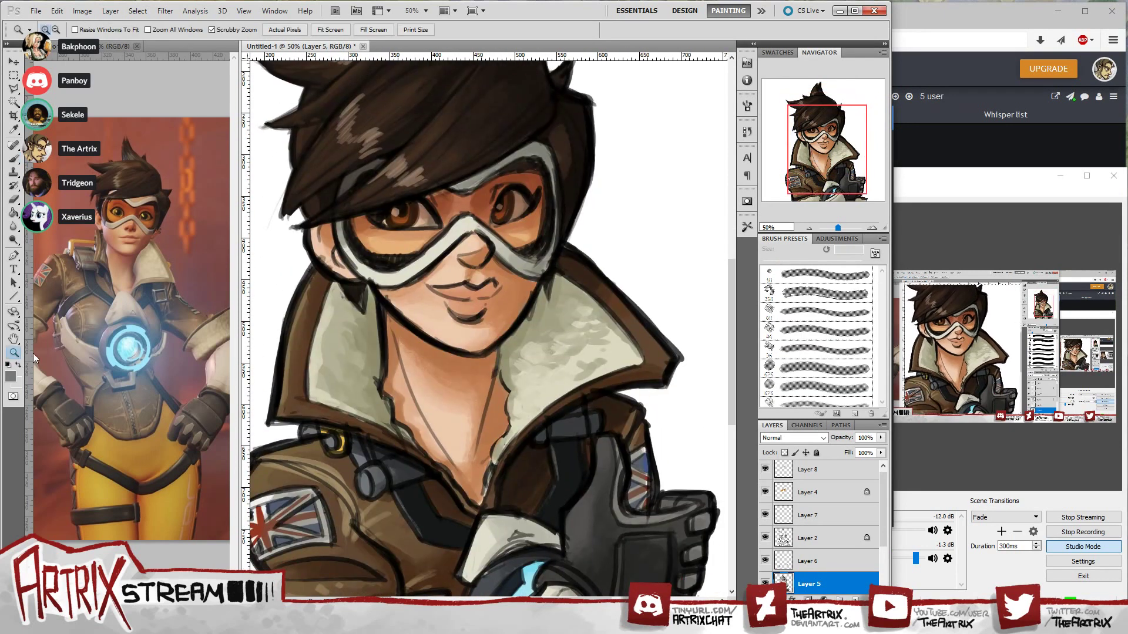
alt+click(446, 408)
alt+click(447, 408)
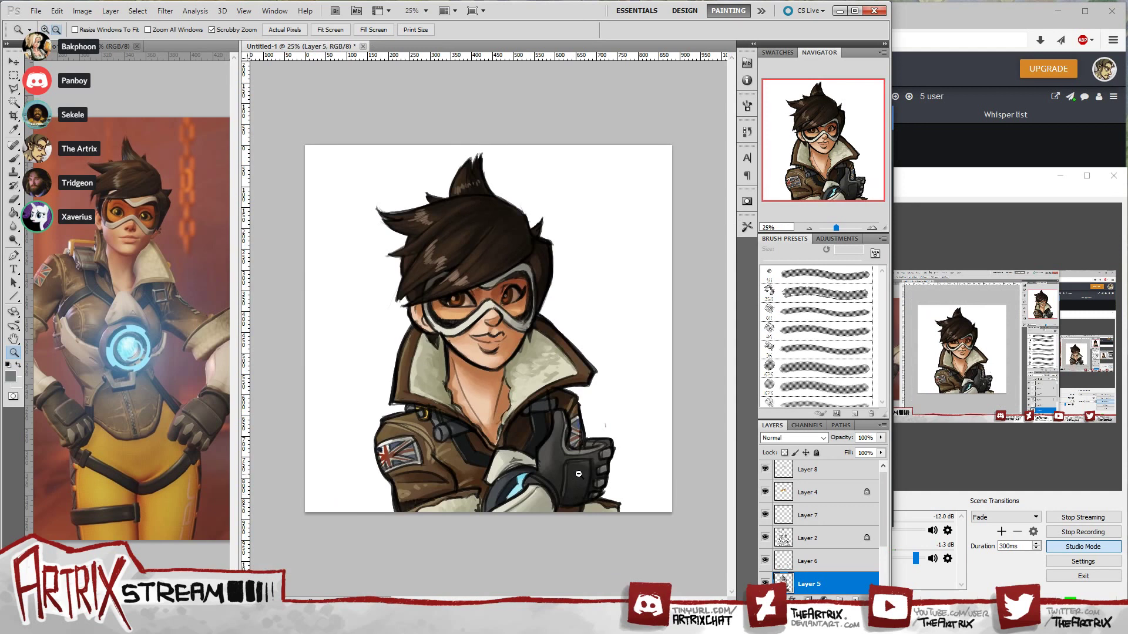
alt+click(578, 473)
click(578, 467)
click(578, 467)
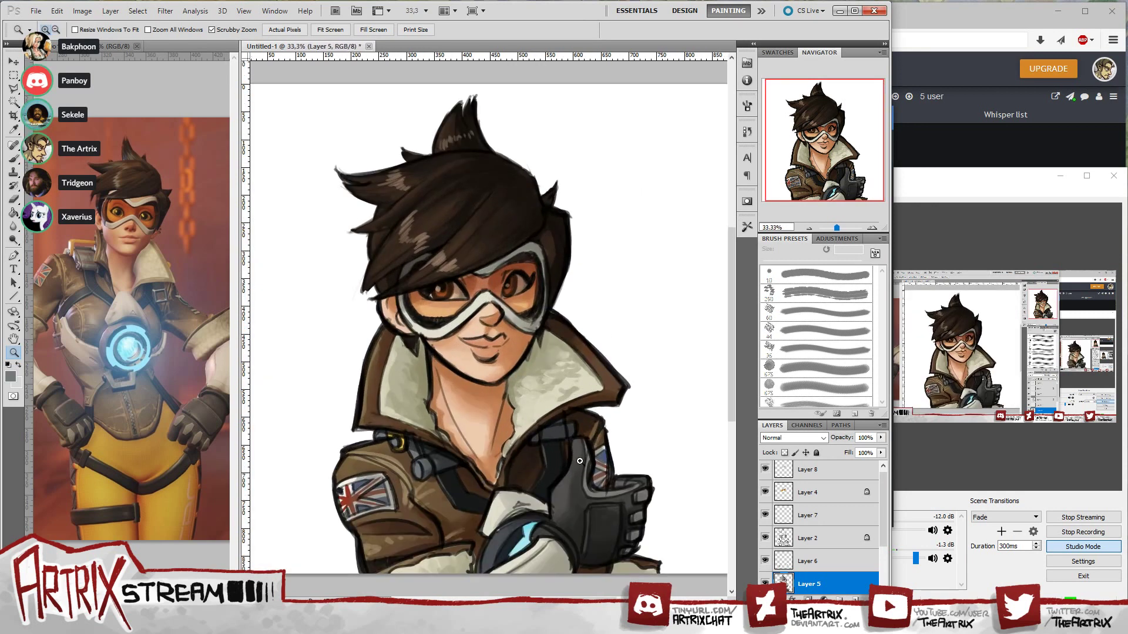
click(579, 461)
alt+click(579, 472)
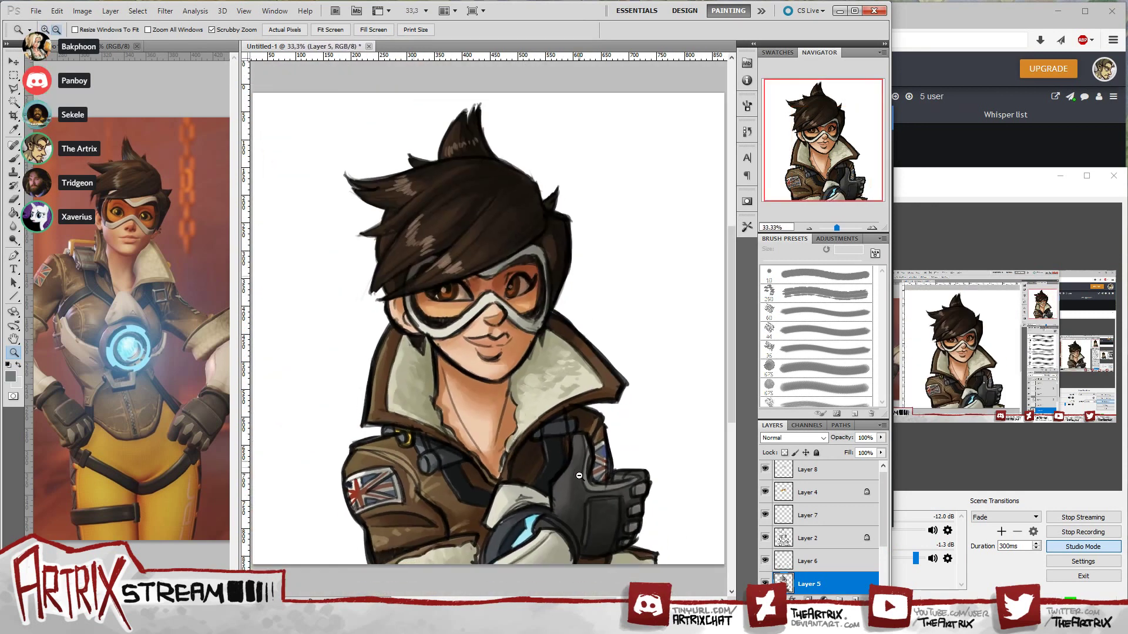
- Set the Brush tool's foreground colour to the off-white #f2f0e8 for work around the goggle frame
alt+click(580, 475)
click(576, 471)
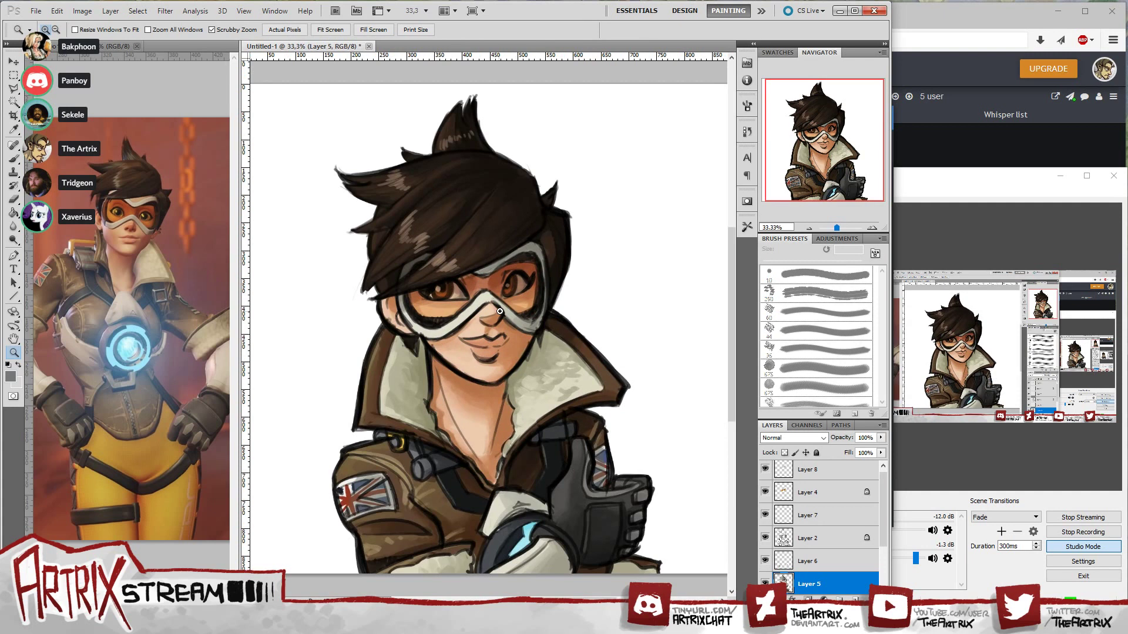
click(500, 311)
key(b)
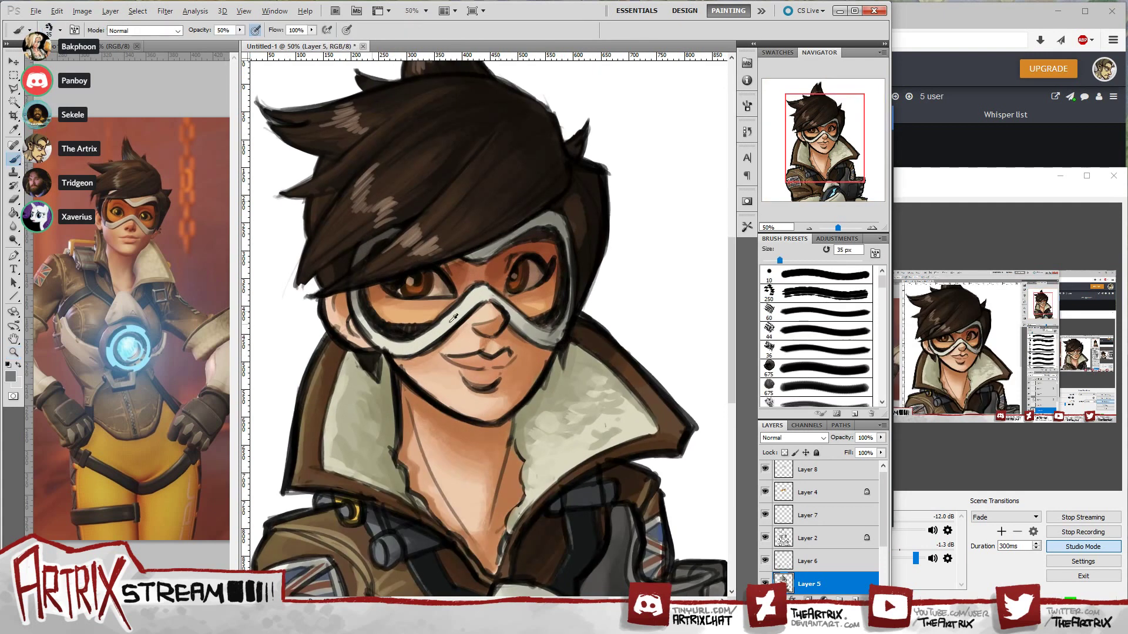
click(14, 367)
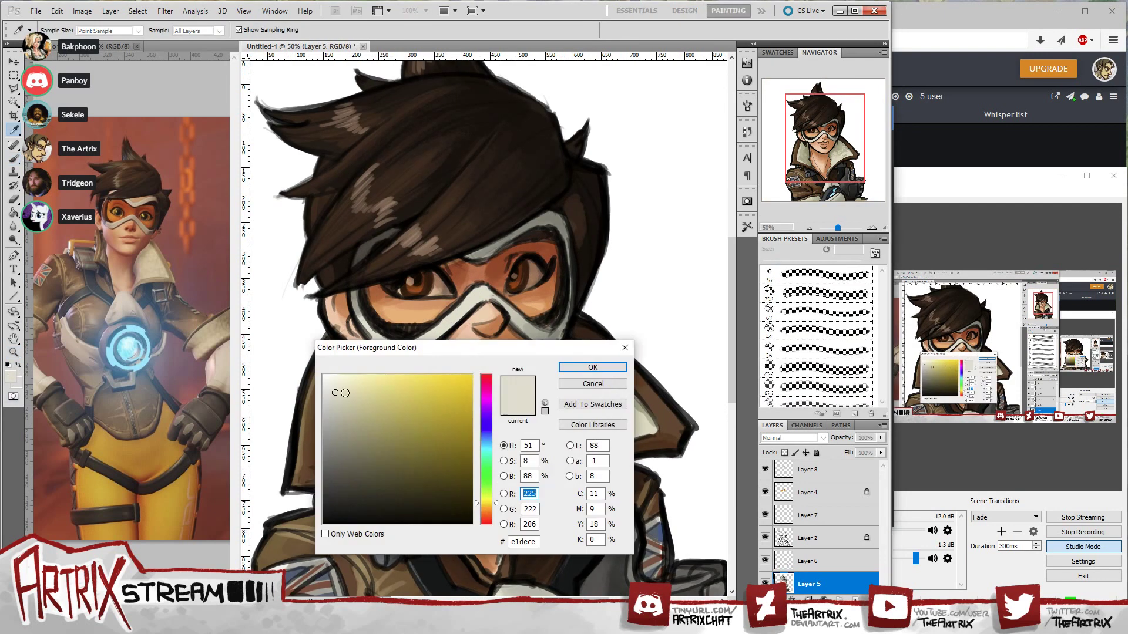
click(572, 367)
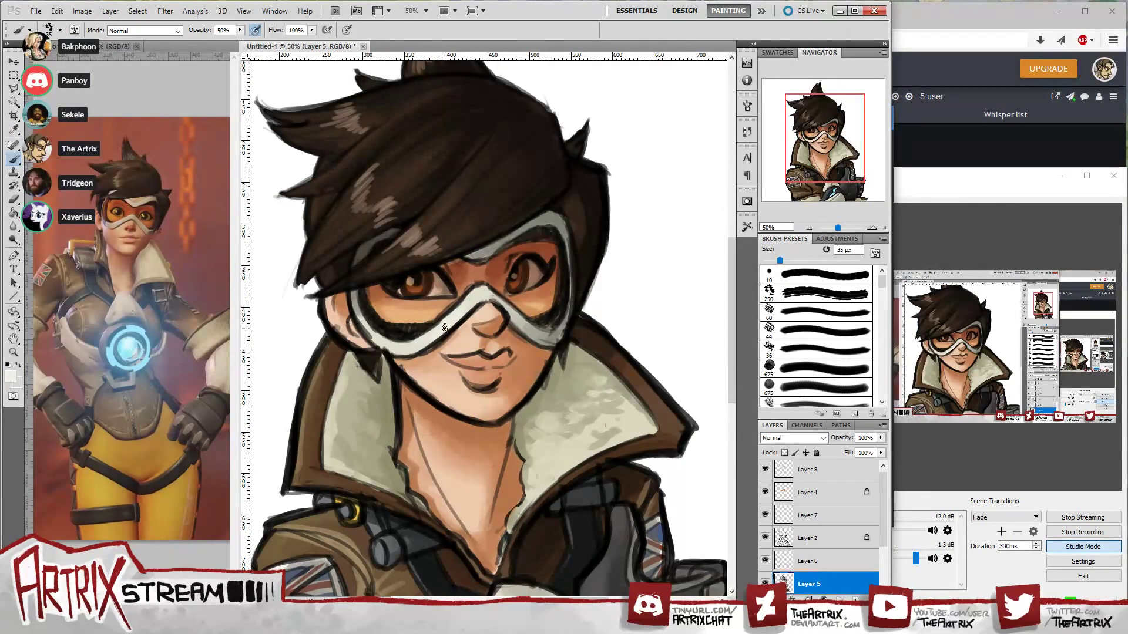
click(7, 378)
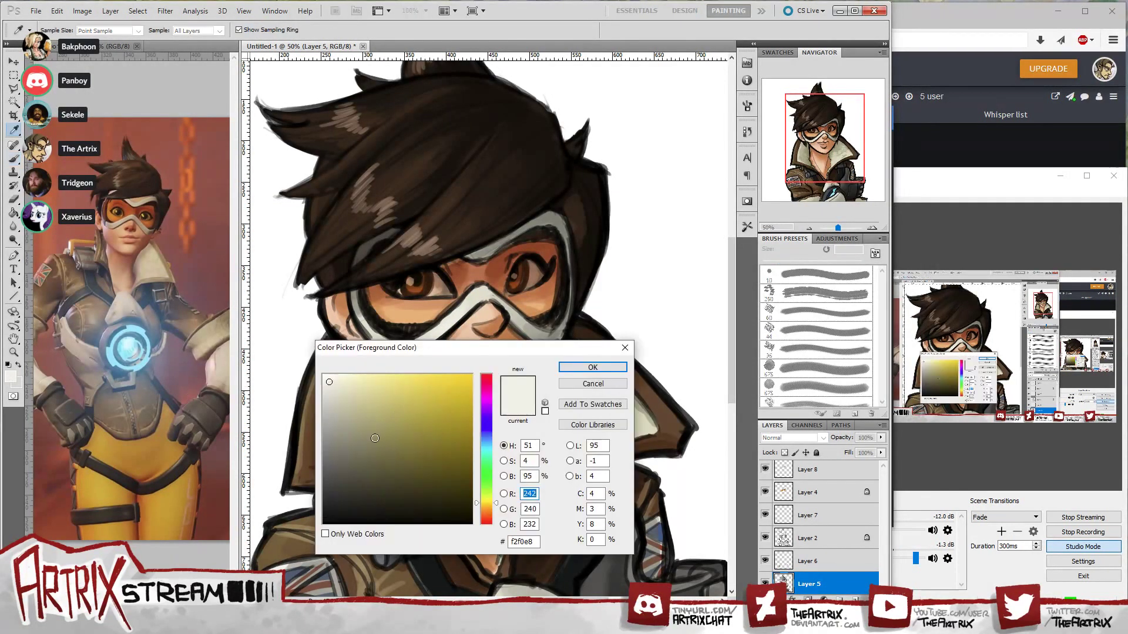
click(584, 366)
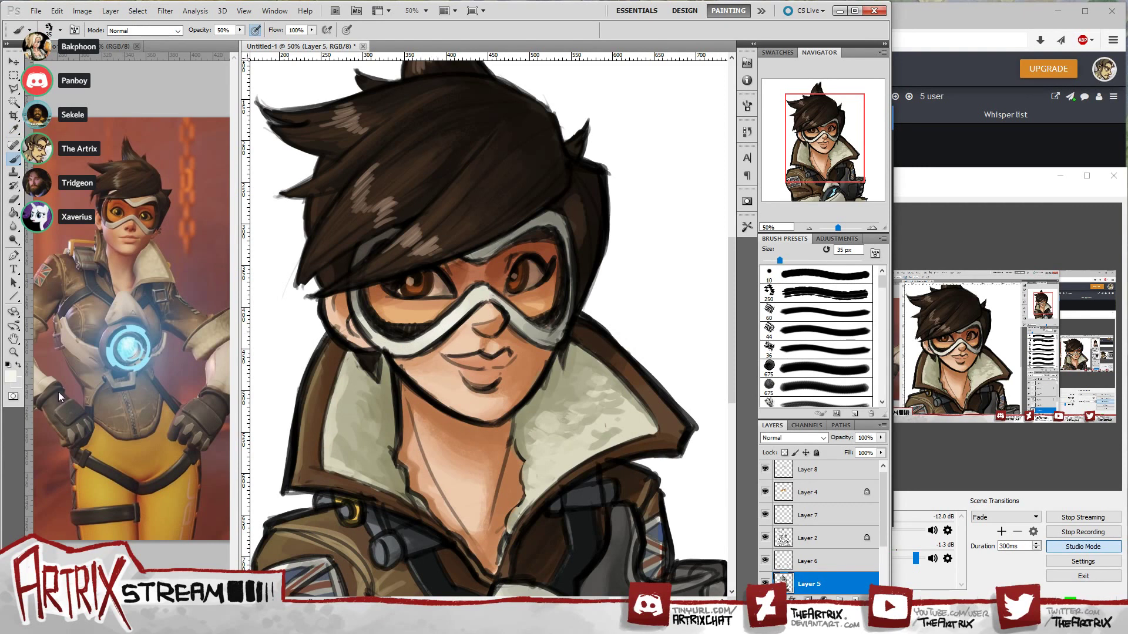
- Examine the whole portrait at reduced magnification to check the shading and highlights
click(13, 351)
alt+click(526, 380)
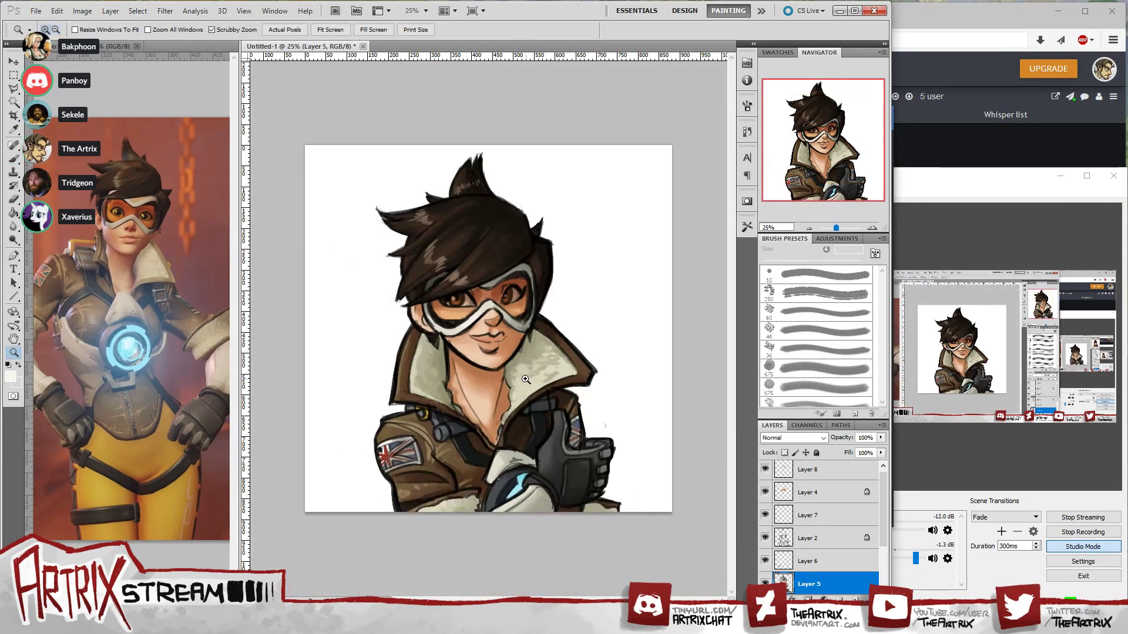
alt+click(526, 380)
click(533, 392)
click(534, 392)
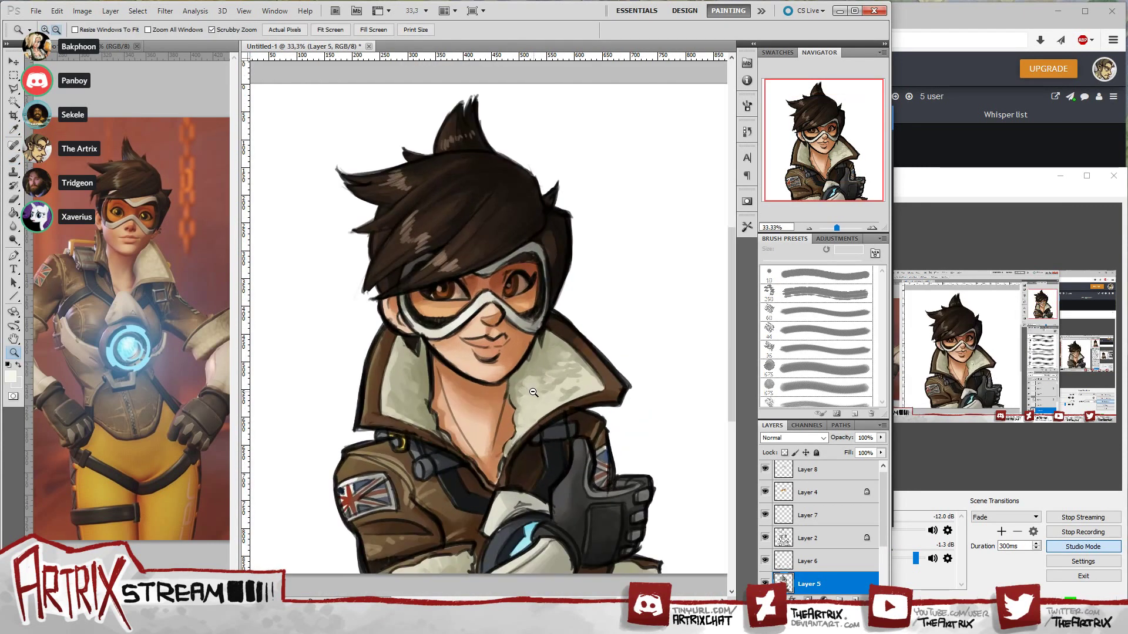
alt+click(533, 392)
click(498, 445)
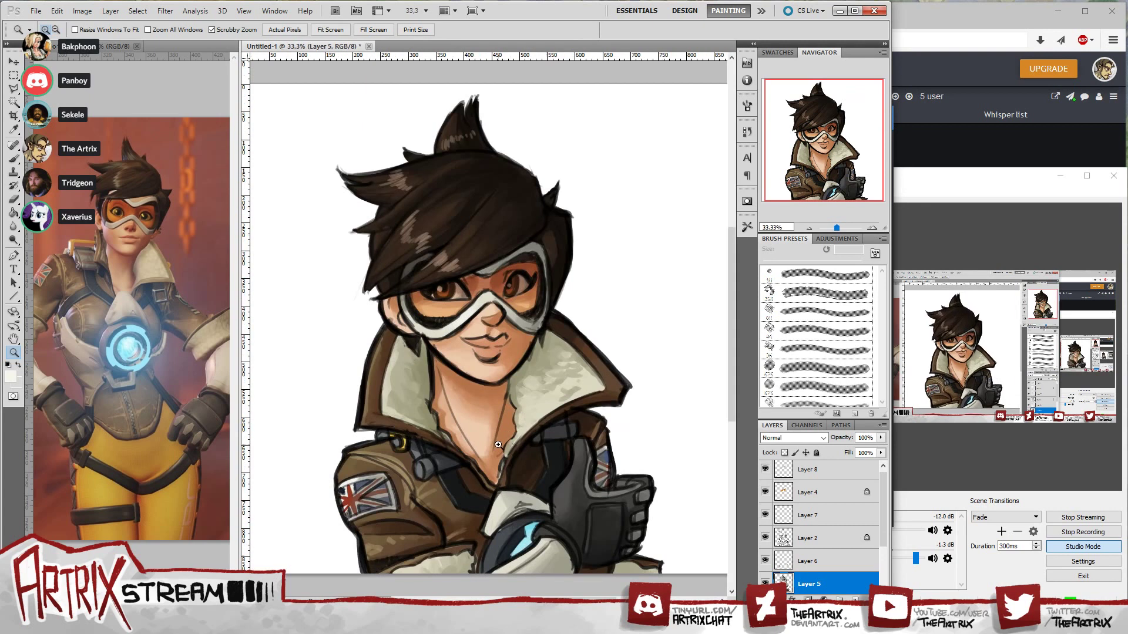
- Start opening another file and navigate from the twilight folder up to the art folder
click(36, 10)
click(58, 35)
key(ctrl+o)
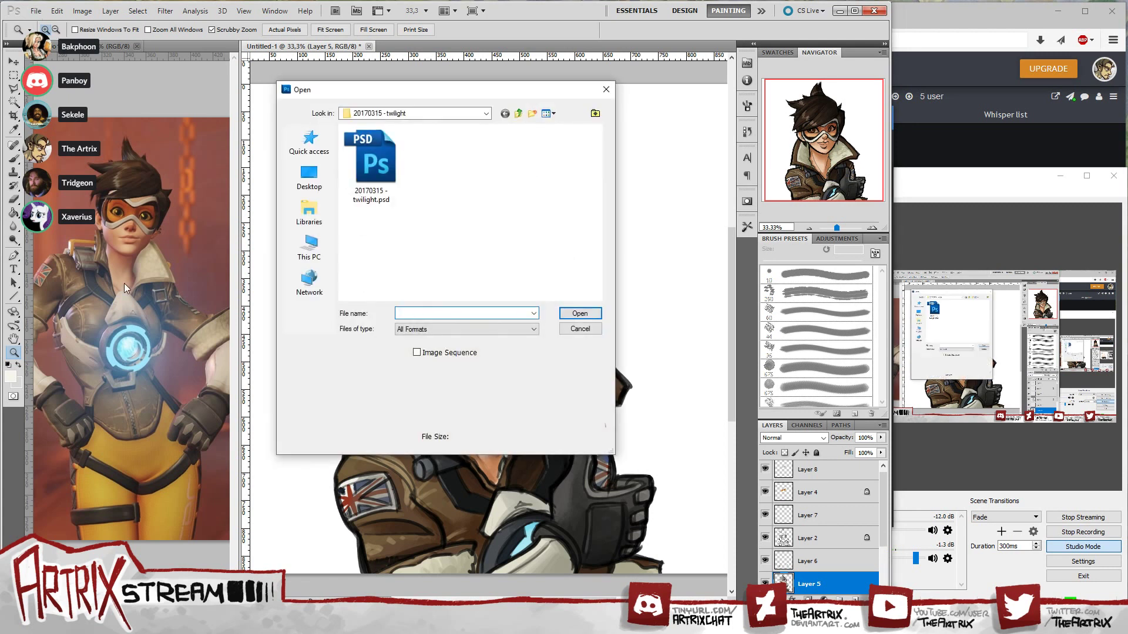
click(519, 115)
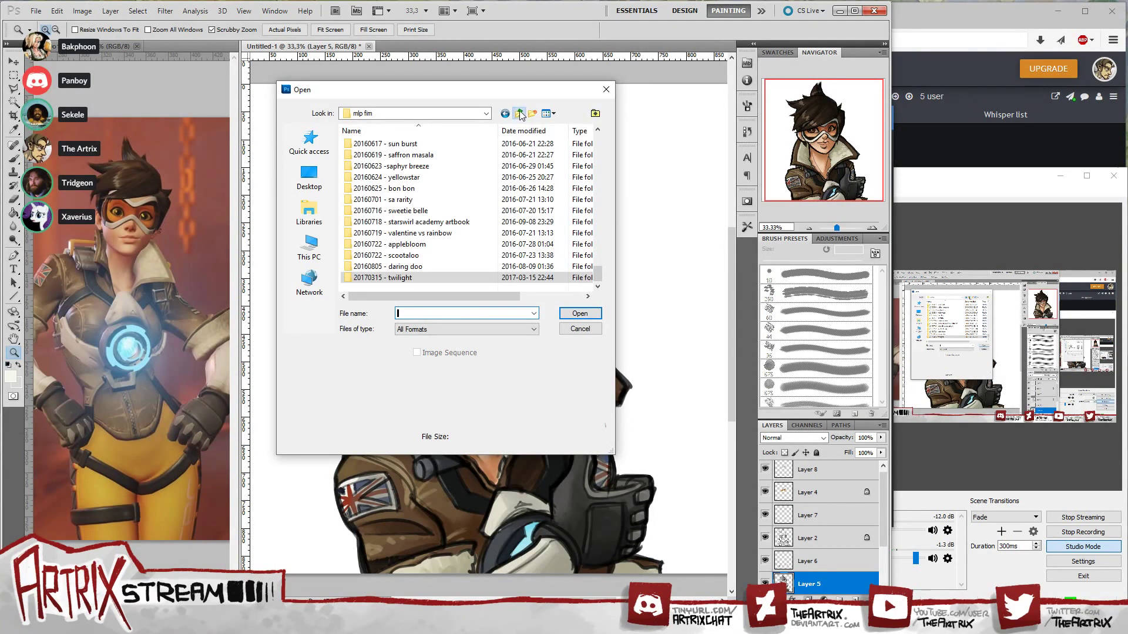
click(519, 114)
mouse_move(599, 157)
mouse_down()
mouse_move(598, 217)
mouse_move(596, 151)
mouse_up()
double_click(544, 145)
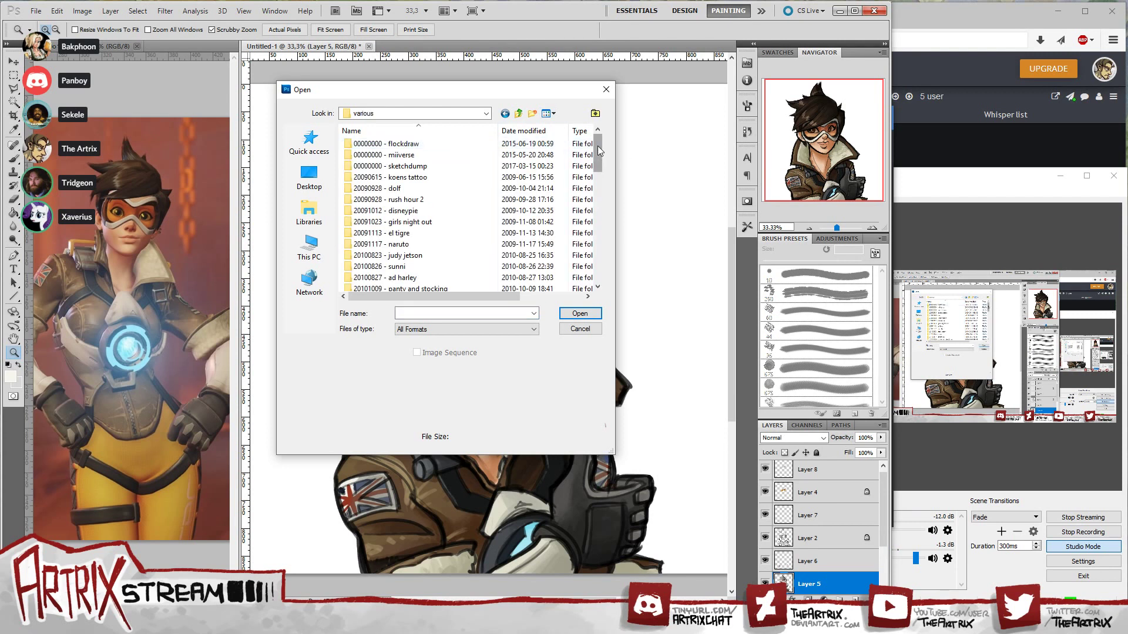
click(519, 115)
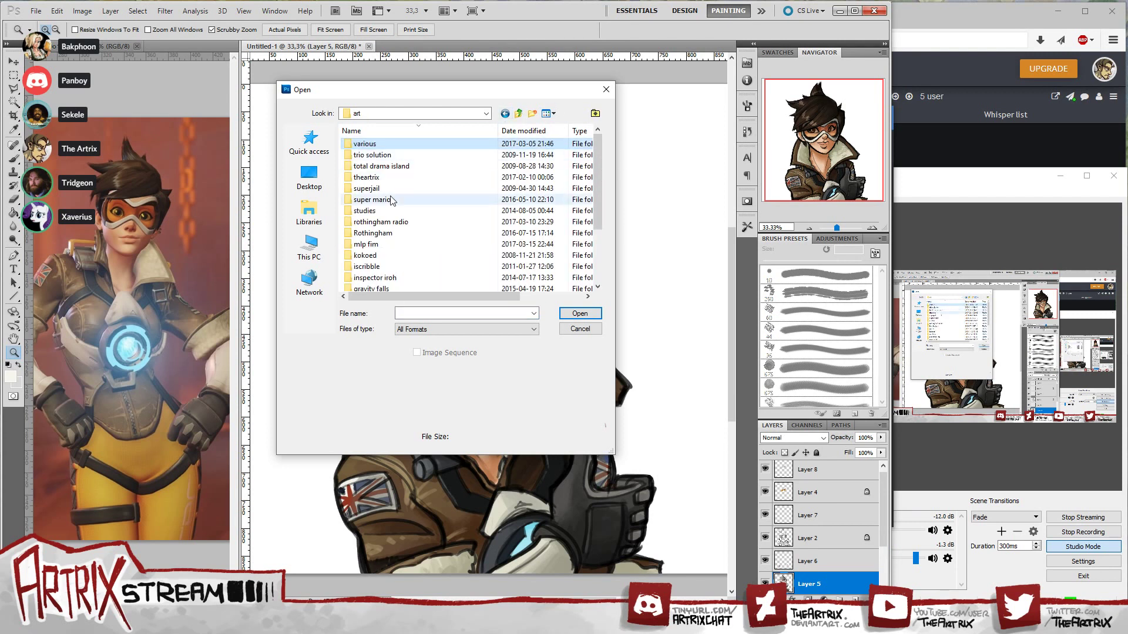
- Open the file rr[remplate].psd from the rothingham radio folder inside the art folder
click(397, 223)
click(397, 244)
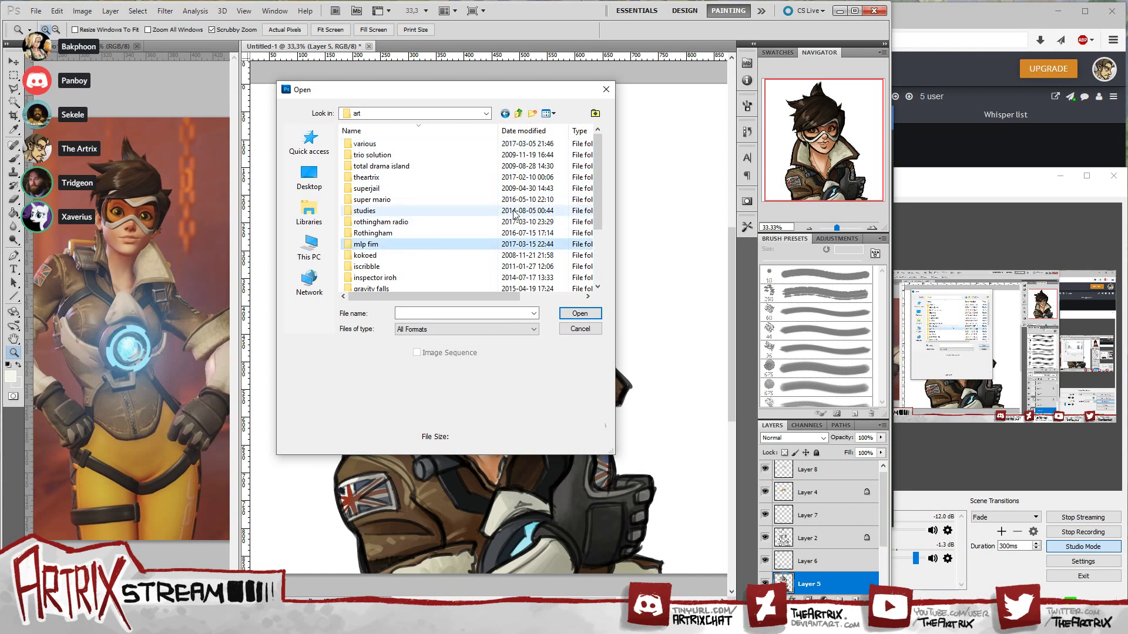
mouse_move(597, 201)
mouse_down()
mouse_move(592, 258)
mouse_move(592, 194)
mouse_up()
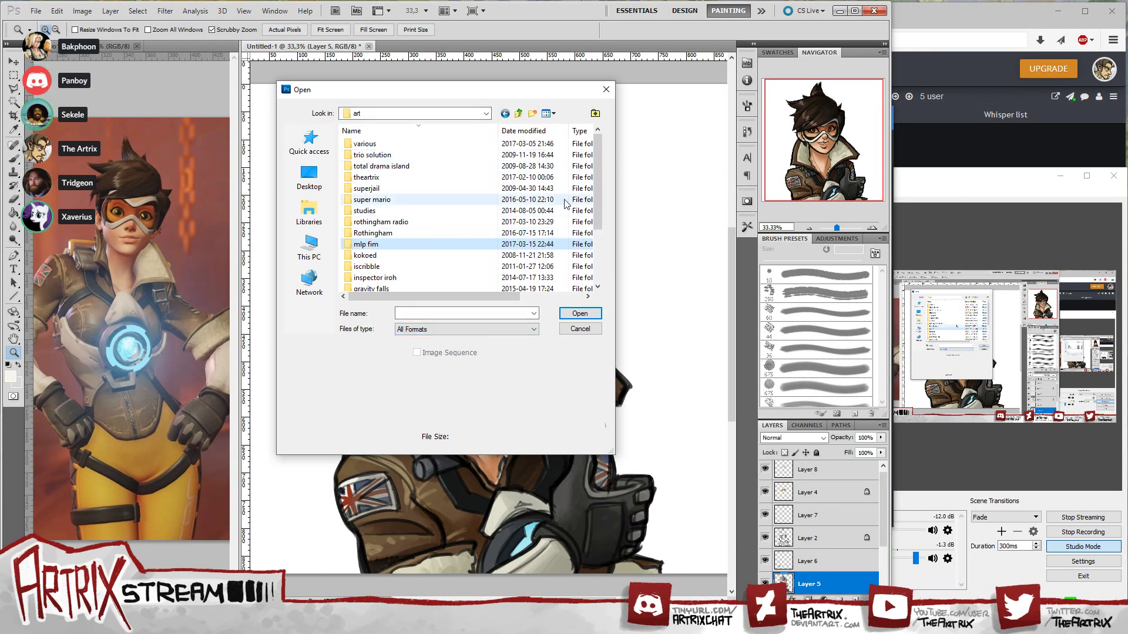
drag(601, 190, 594, 245)
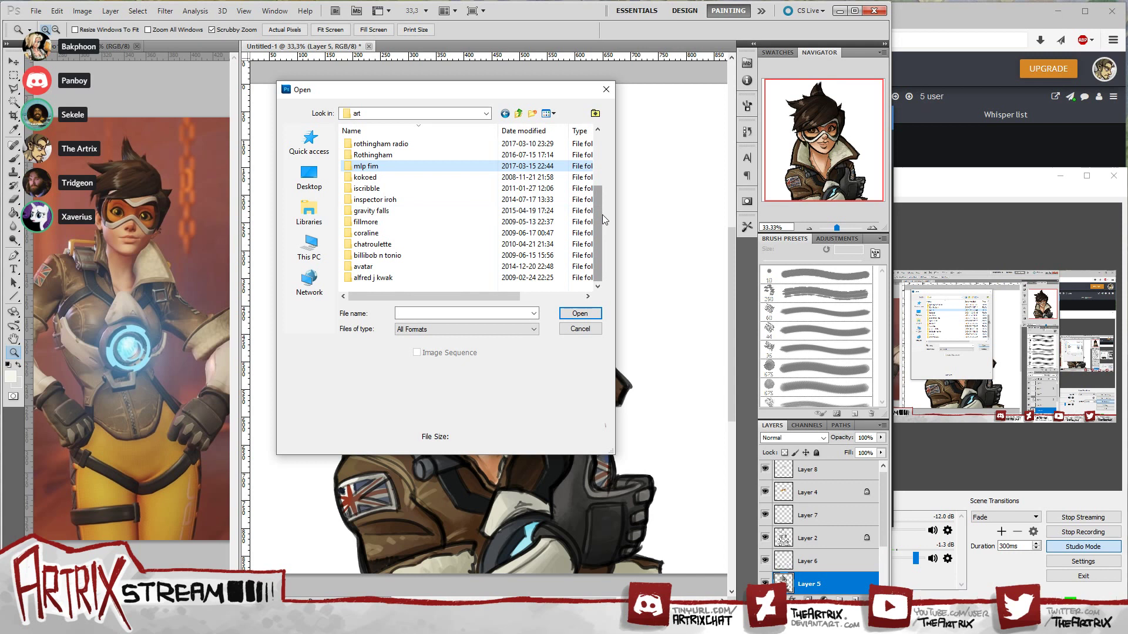
drag(602, 214, 602, 176)
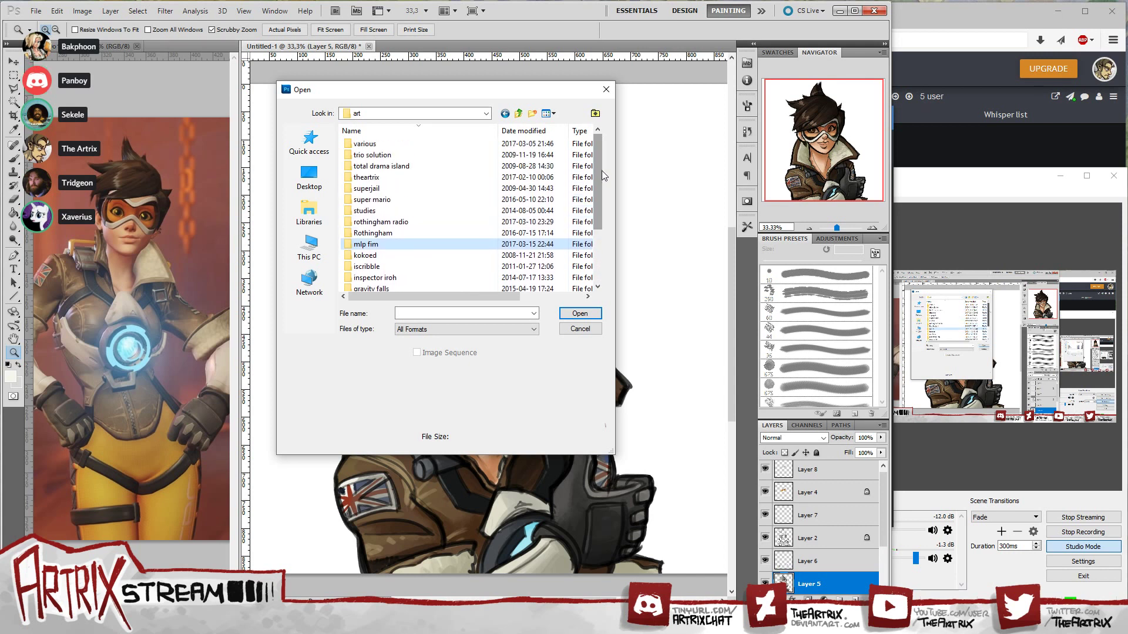
drag(594, 188, 577, 245)
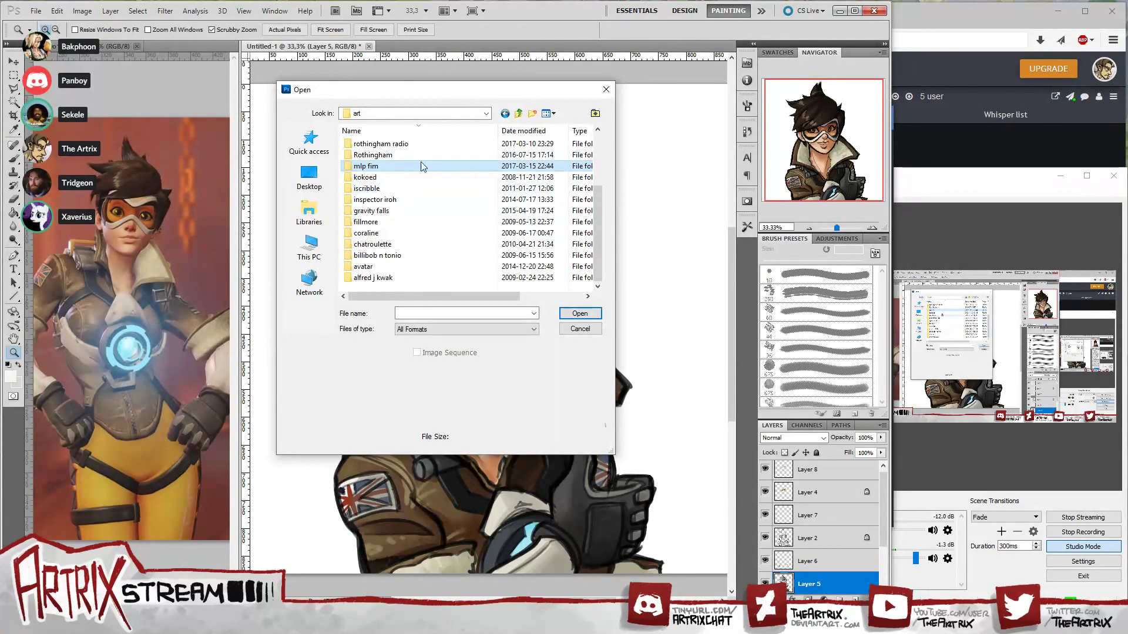
click(408, 143)
click(409, 142)
click(397, 153)
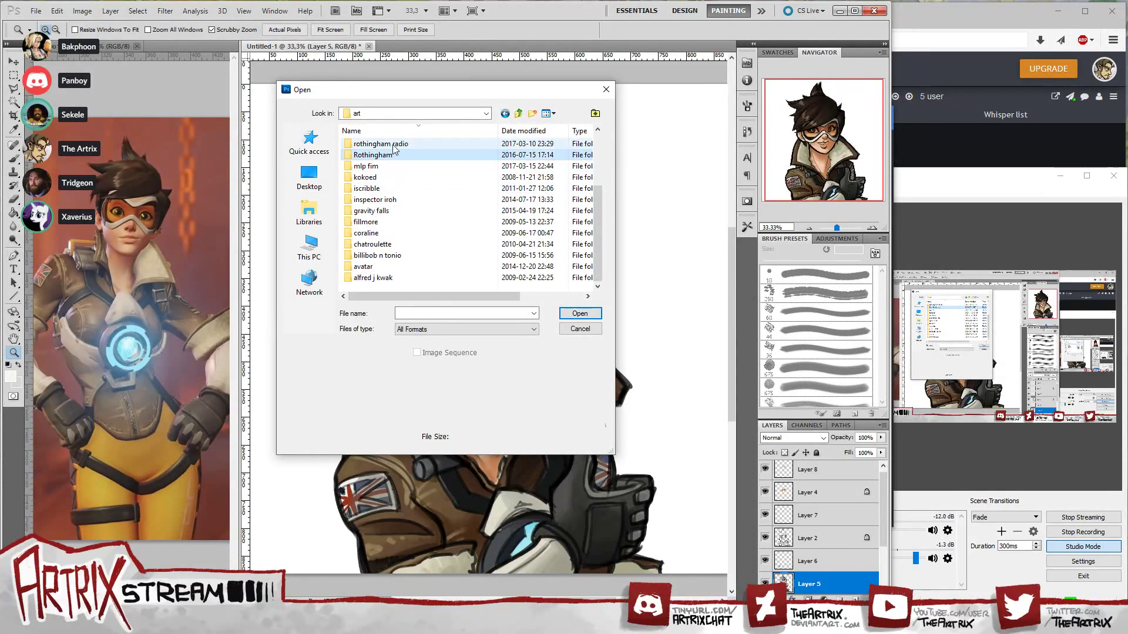
double_click(393, 145)
mouse_move(597, 152)
mouse_down()
mouse_move(597, 287)
mouse_move(592, 162)
mouse_up()
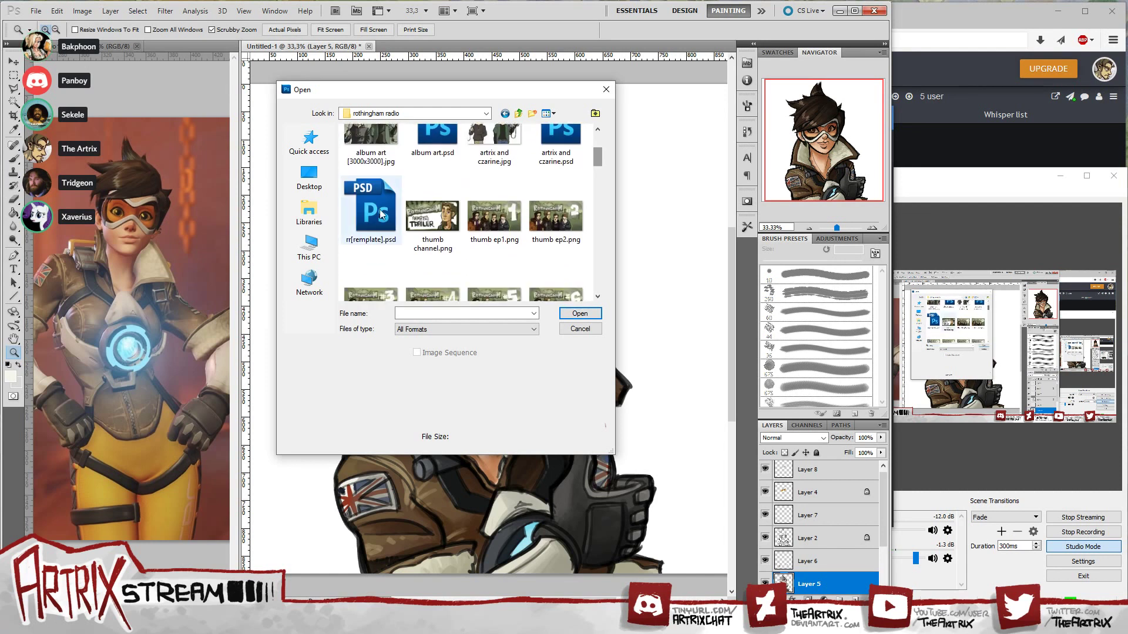
double_click(381, 213)
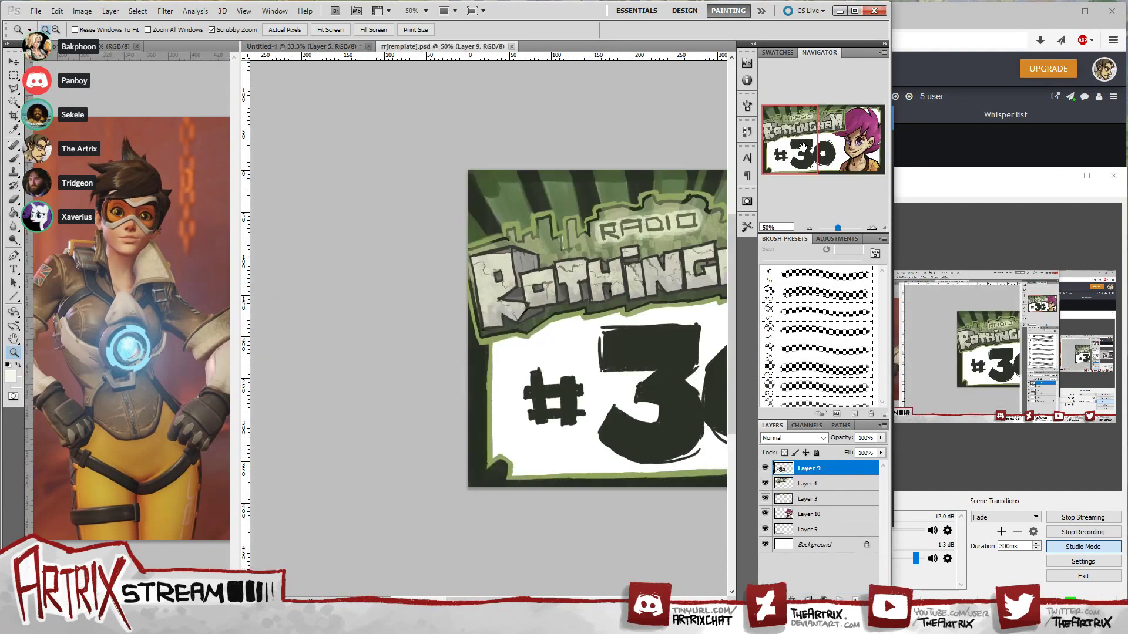
- Delete the number layer, Layer 9, and the purple-haired character layer, Layer 10, from the Radio Rothingham template
drag(802, 147, 869, 148)
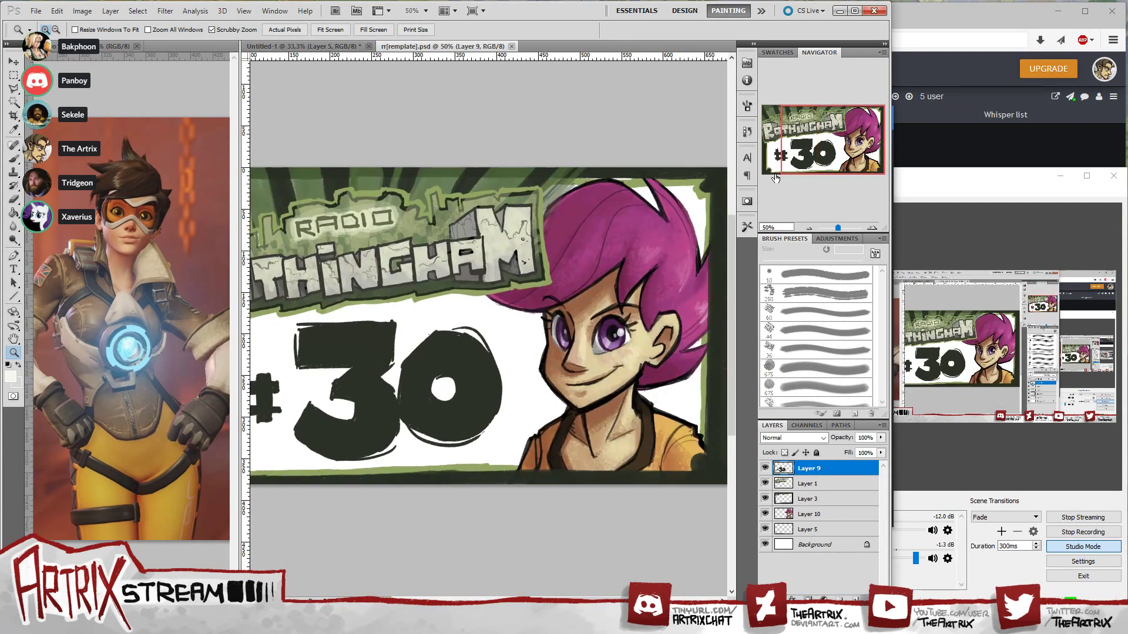
key(alt)
alt+click(606, 399)
drag(809, 468, 869, 597)
drag(808, 498, 869, 597)
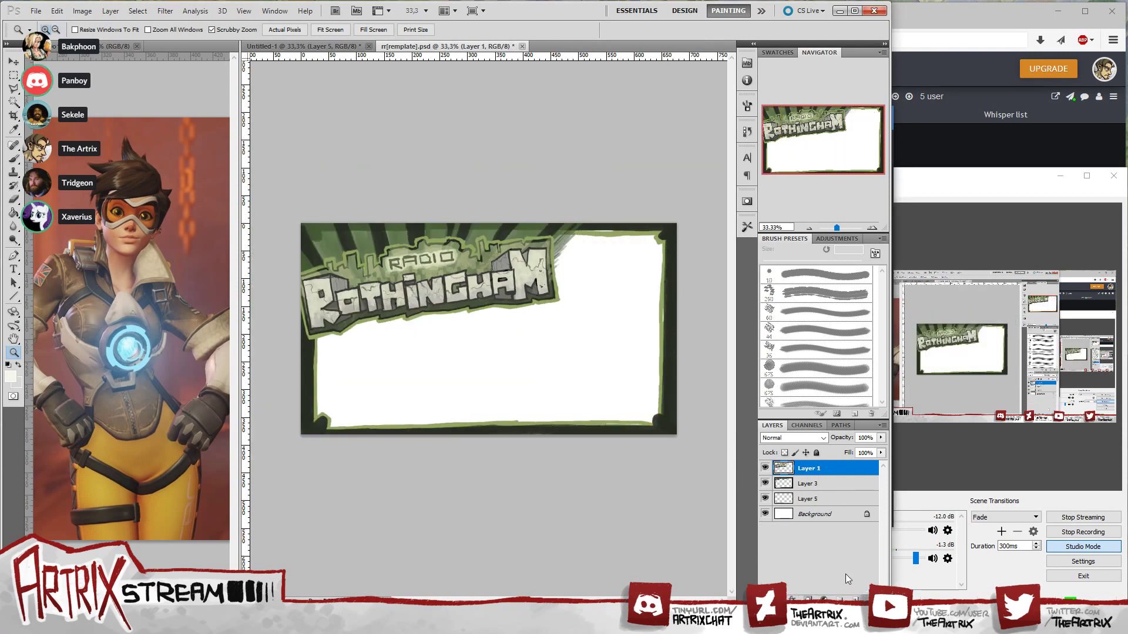
- Merge all the portrait layers in Untitled-1, from Layer 3 up to Layer 8, leaving Layer 1 and the Background separate
click(302, 46)
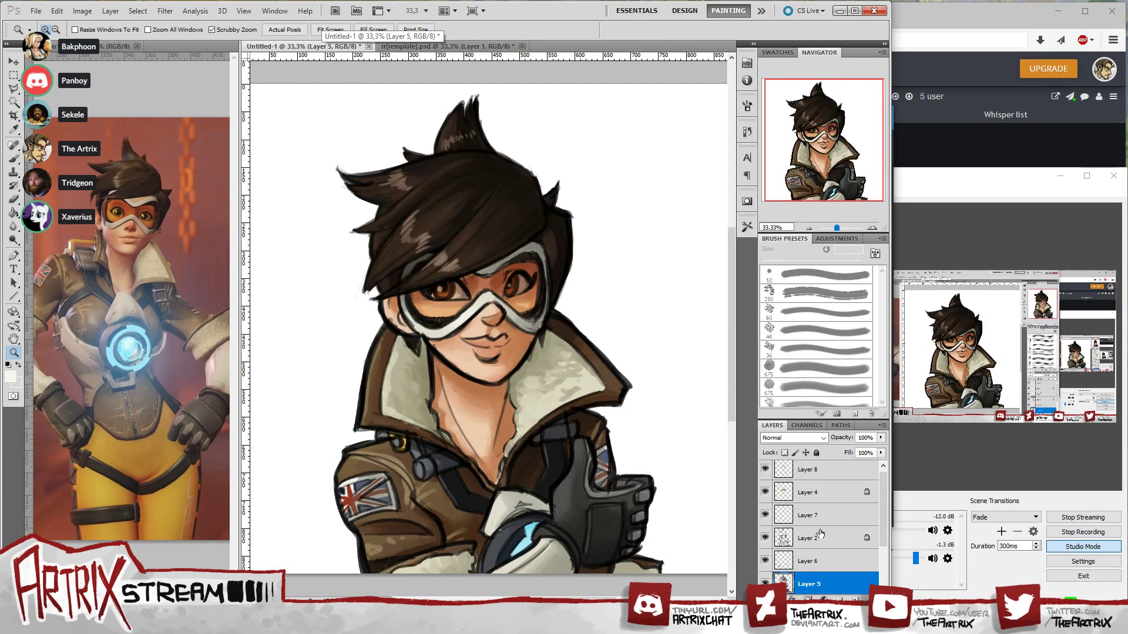
scroll(819, 540, down, 3)
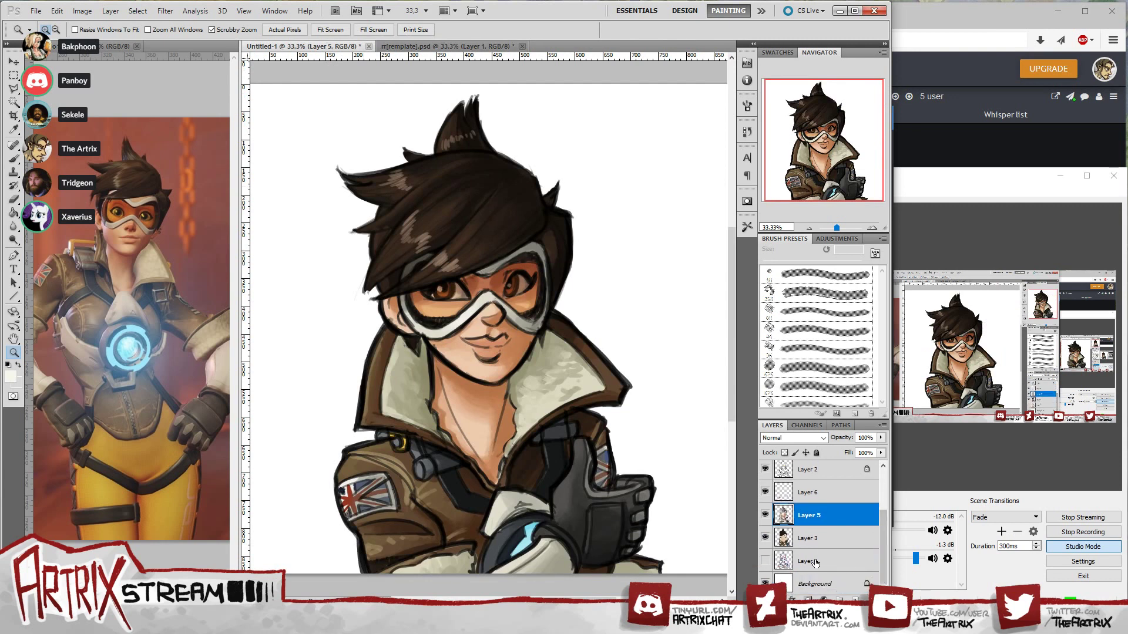
click(816, 538)
shift+click(816, 515)
shift+click(814, 495)
shift+click(814, 469)
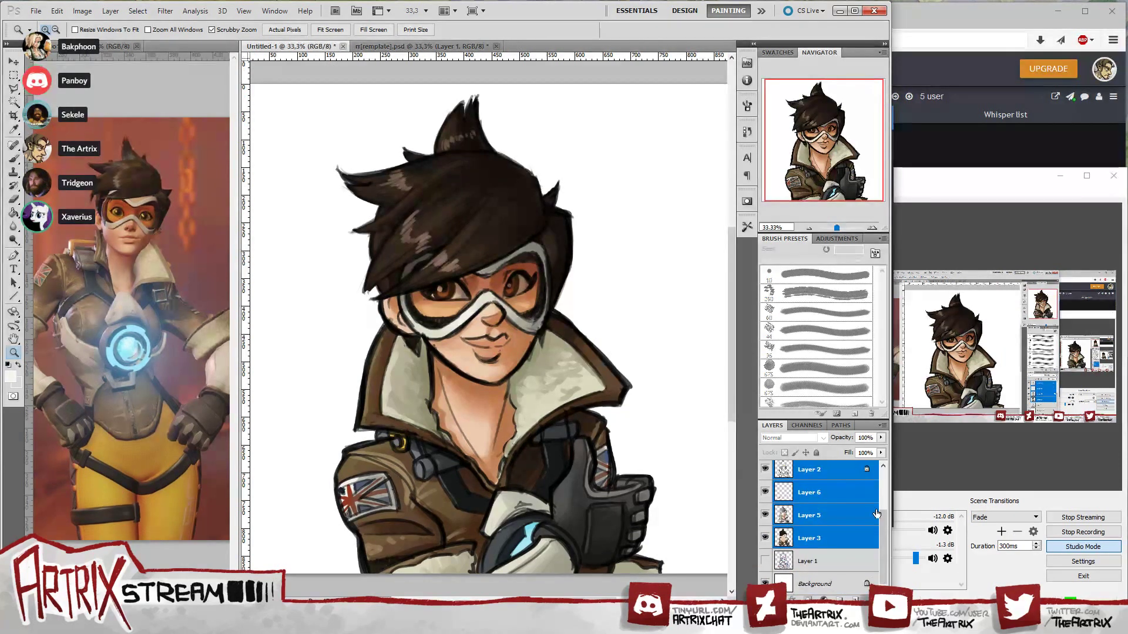
drag(882, 532, 883, 489)
shift+click(851, 518)
shift+click(852, 495)
shift+click(852, 472)
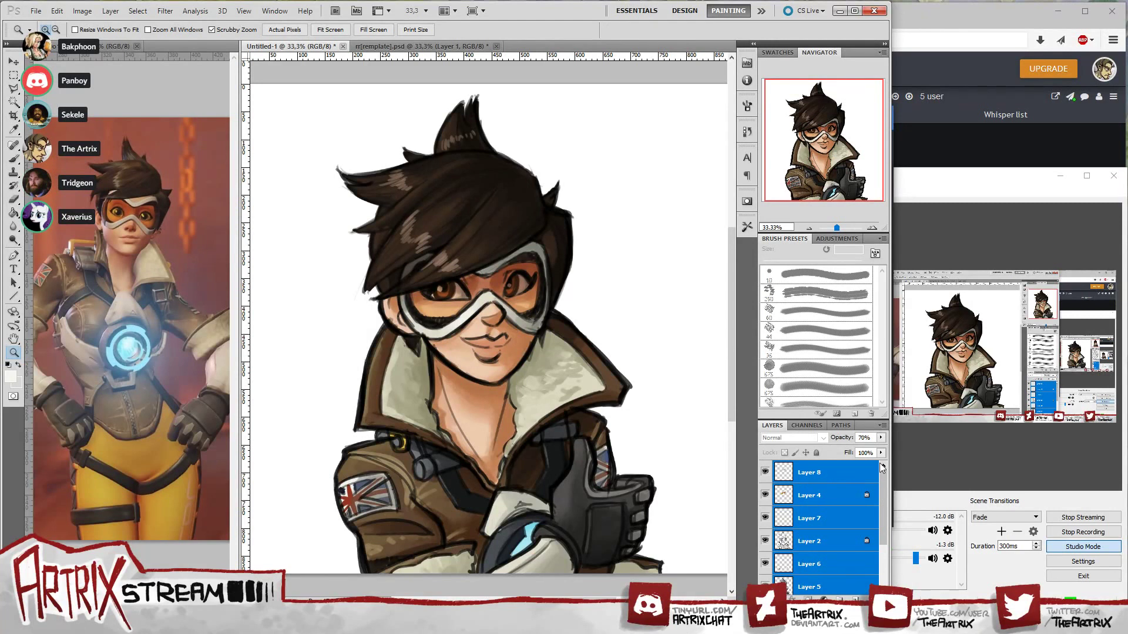
key(ctrl+e)
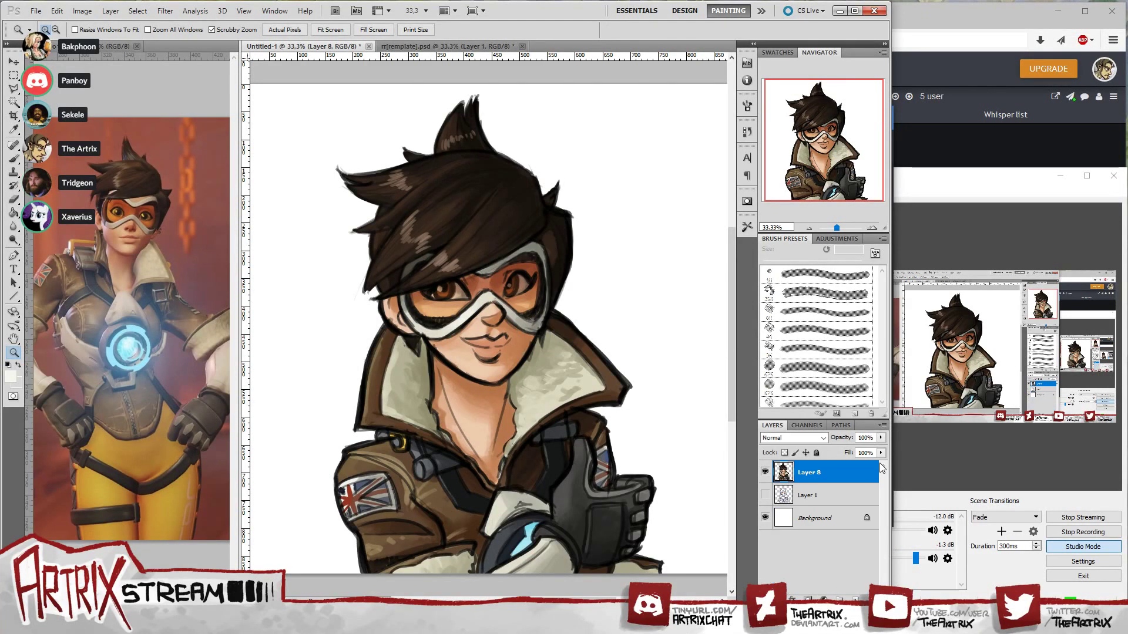
- Copy the entire merged portrait and paste it into the rr[remplate].psd document as a new layer
key(ctrl+a)
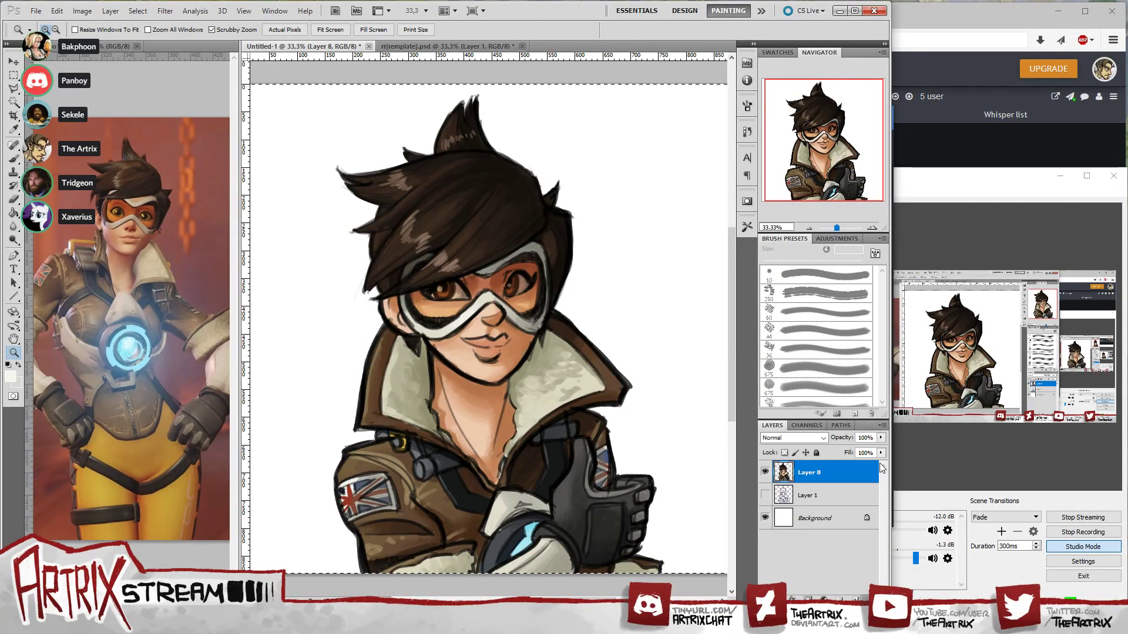
click(446, 46)
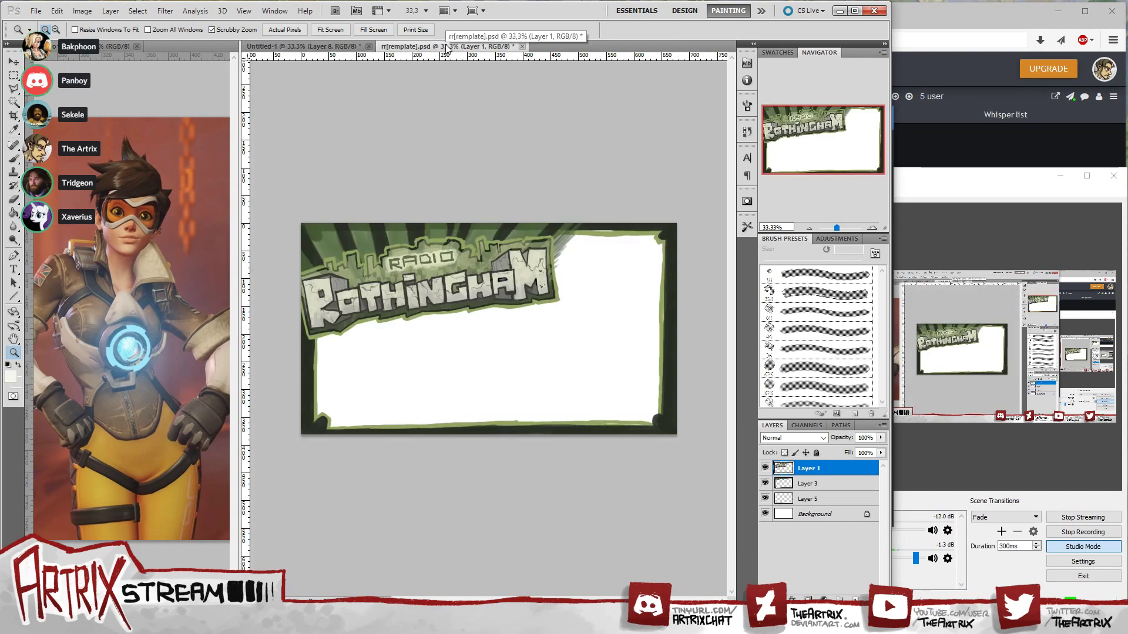
key(ctrl+v)
- Scale the pasted portrait, Layer 6, proportionally to about 45.6% and place it at the template frame's right end, overlapping the logo's last letter
key(ctrl+t)
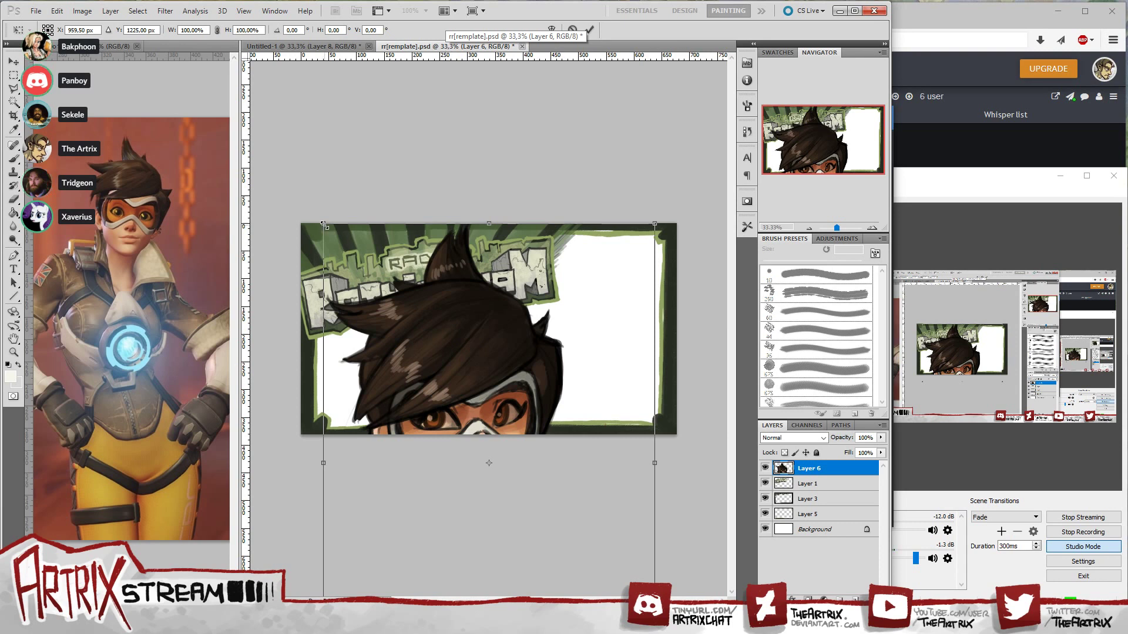
drag(321, 224, 352, 243)
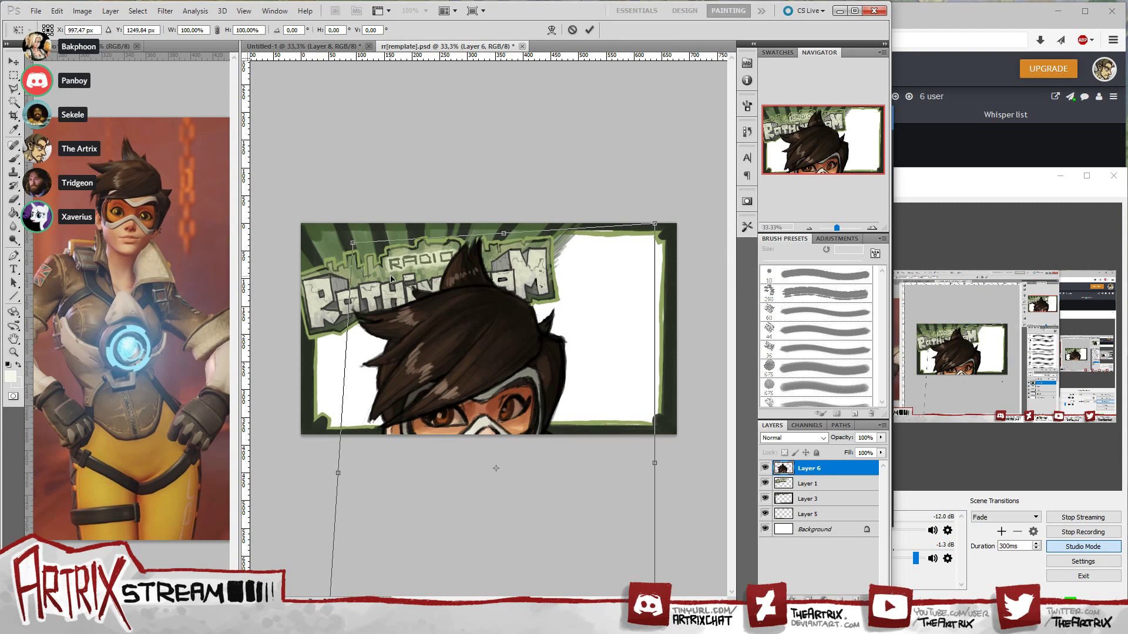
key(ctrl+z)
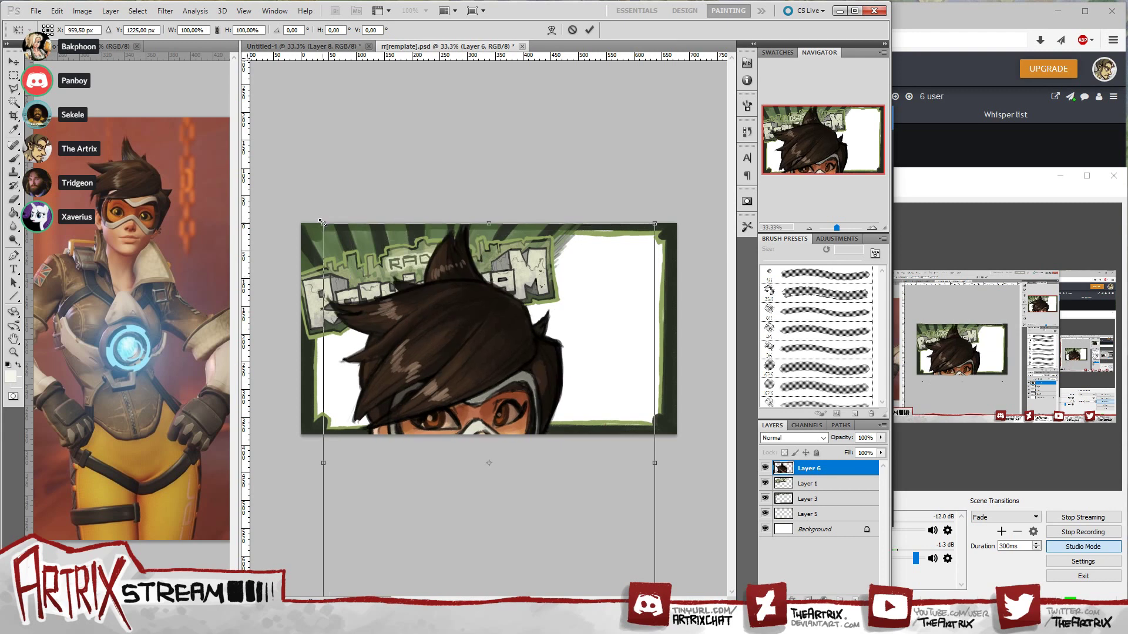
drag(322, 224, 467, 434)
drag(548, 457, 597, 263)
drag(591, 428, 597, 397)
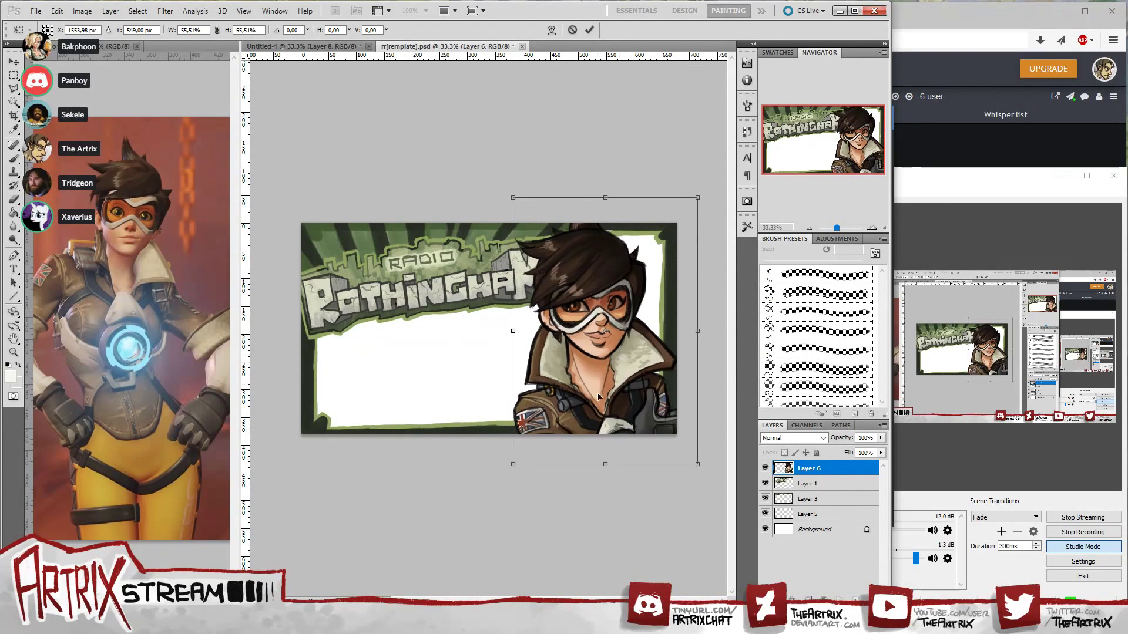
drag(697, 464, 676, 433)
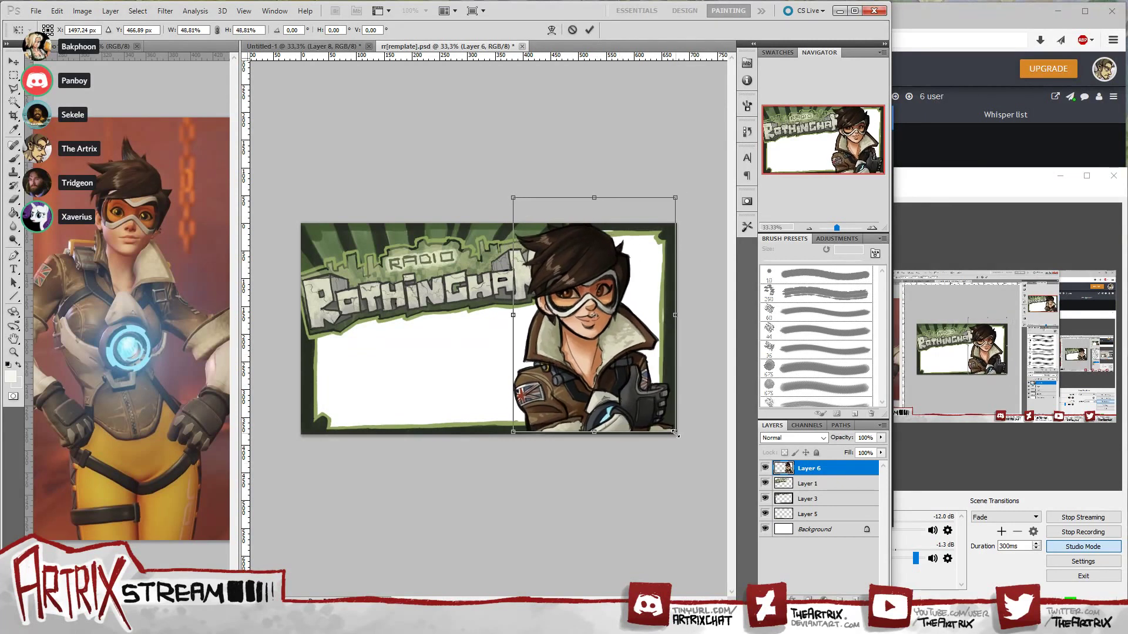
mouse_move(644, 393)
mouse_down()
mouse_move(676, 392)
mouse_move(645, 396)
mouse_move(657, 385)
mouse_up()
drag(693, 202, 683, 217)
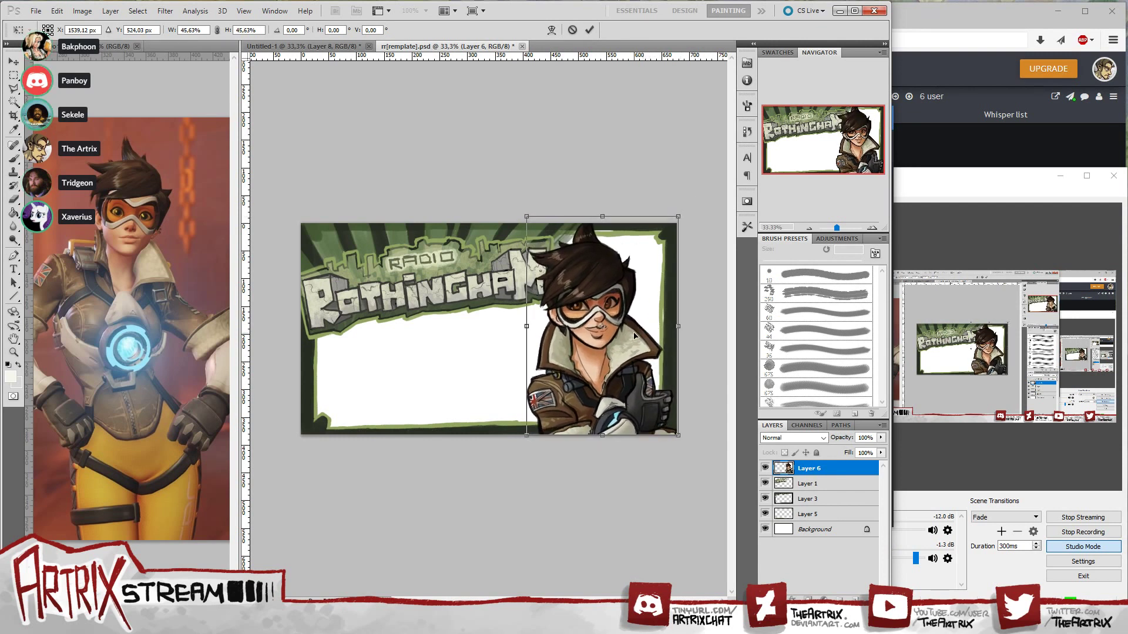
key(Return)
- Try the portrait, Layer 6, beneath Layer 1 and Layer 3, and return it to the top of the layer stack
key(z)
drag(814, 468, 801, 516)
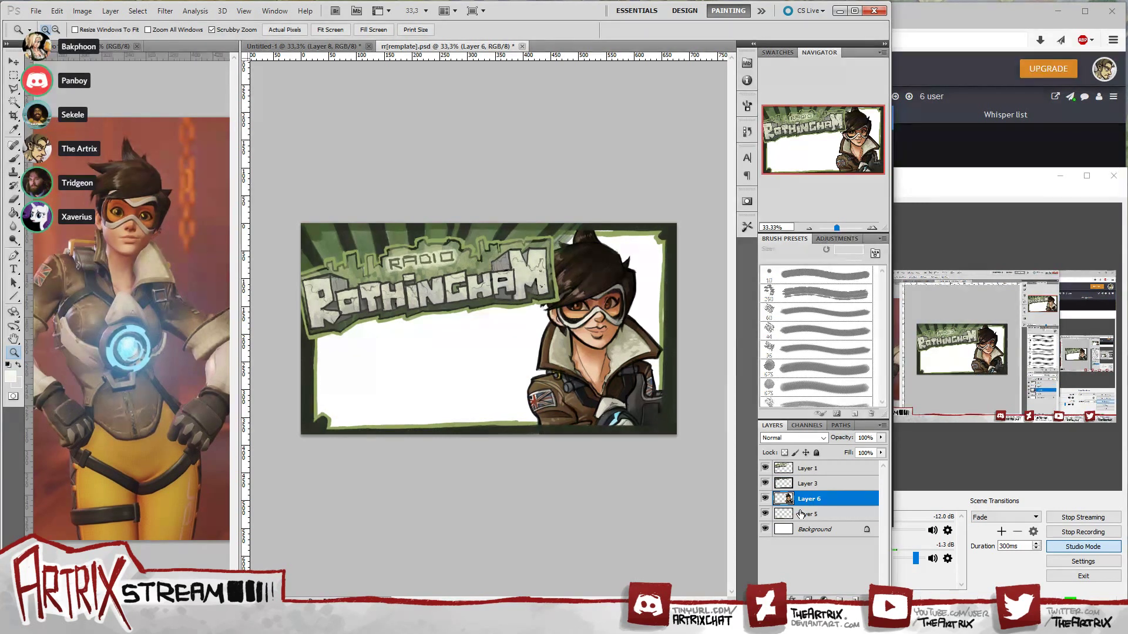
mouse_move(802, 499)
mouse_down()
mouse_move(809, 465)
mouse_move(810, 474)
mouse_up()
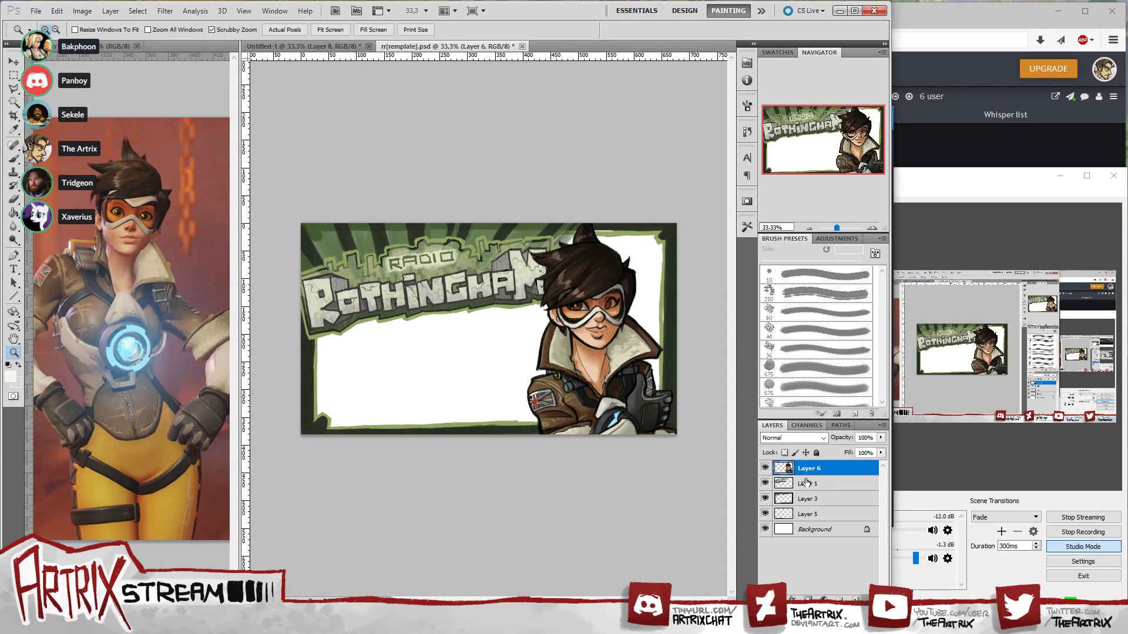
- Add a new empty layer between Layer 1 and Layer 3
click(809, 484)
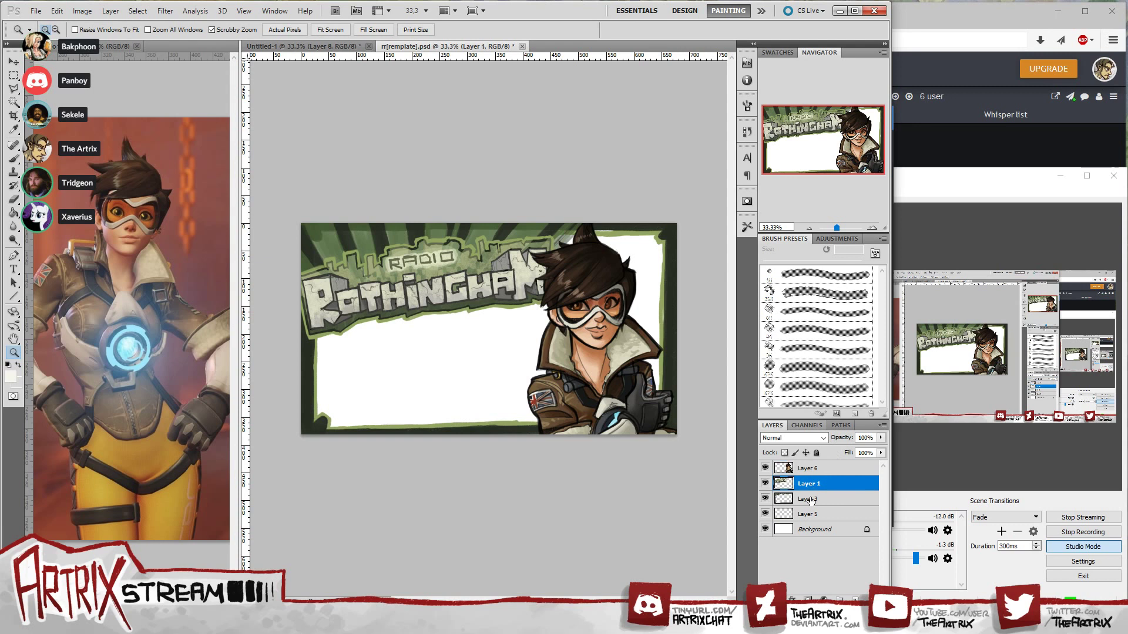
click(809, 499)
click(809, 483)
click(810, 499)
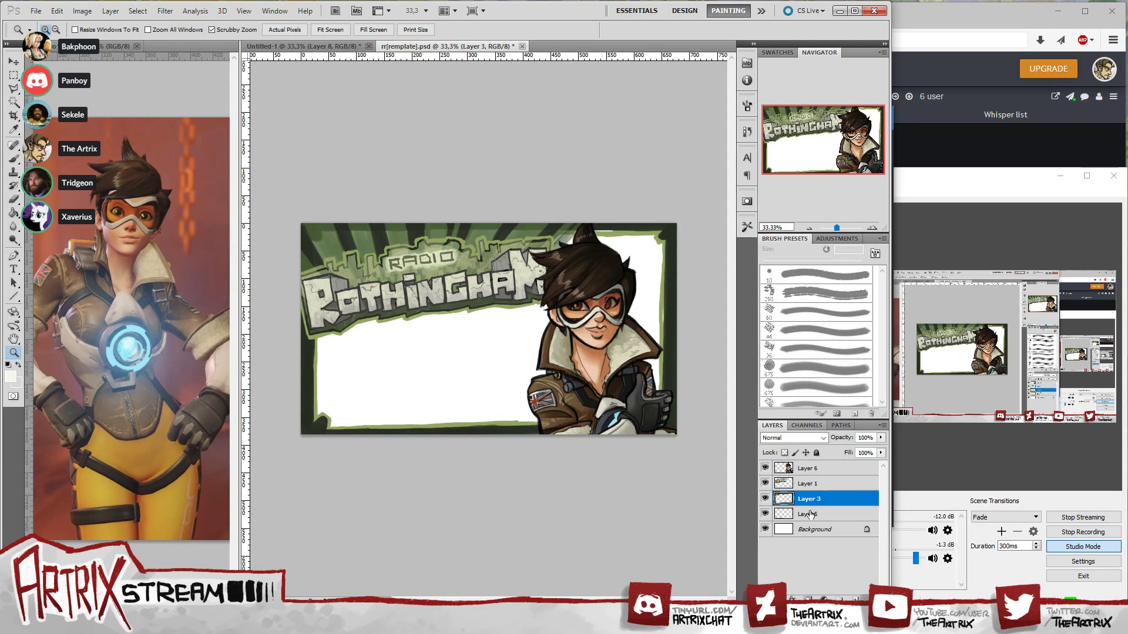
click(856, 598)
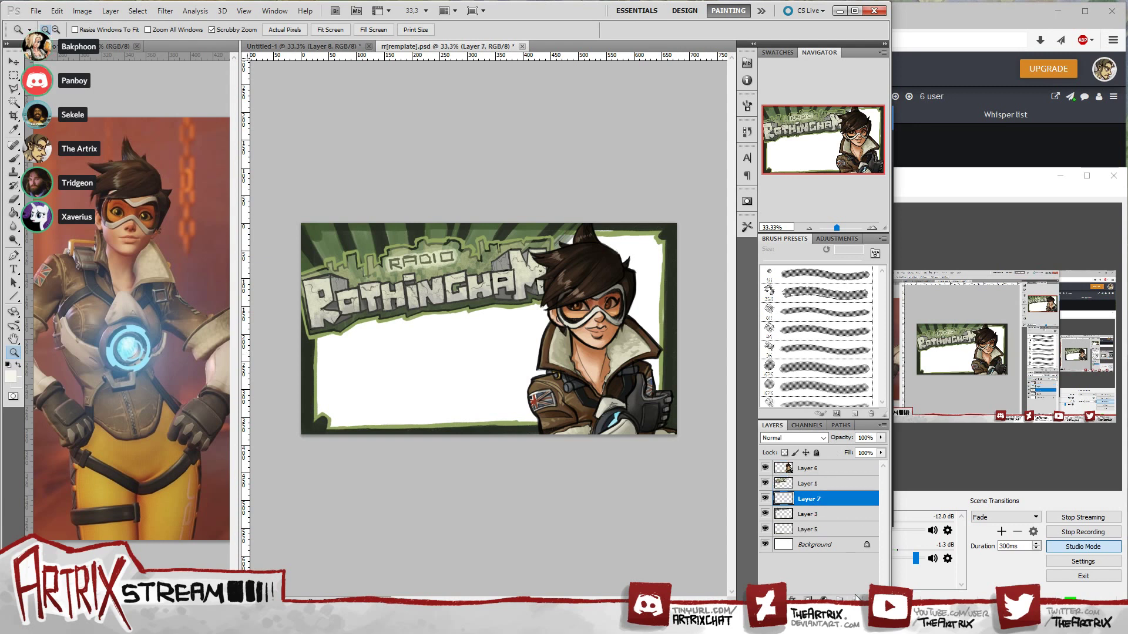
- Set up the Brush with the plain round preset at 25 px and the dark colour, and undo the test stroke in the white area
key(b)
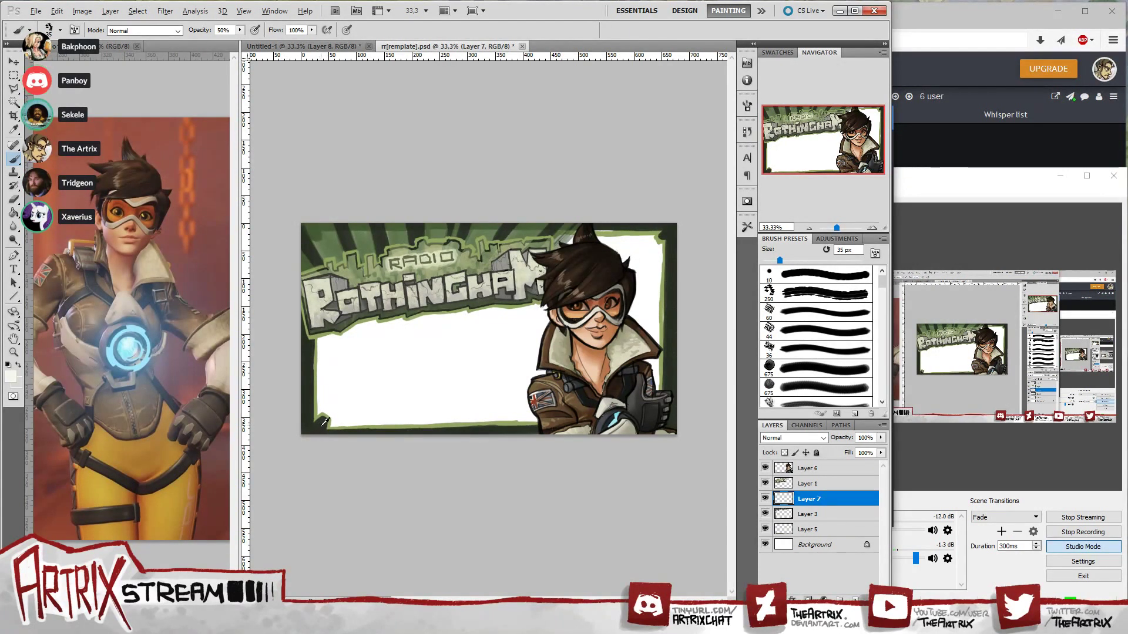
key(x)
click(805, 277)
key(bracketright)
key(bracketright)
key(bracketright)
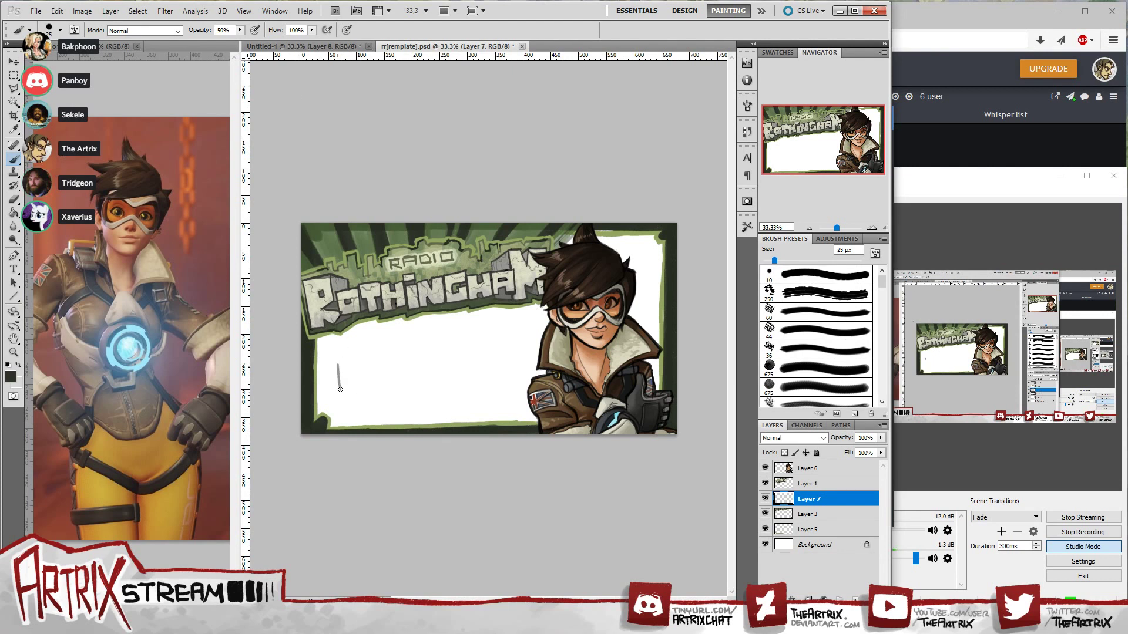
key(ctrl+z)
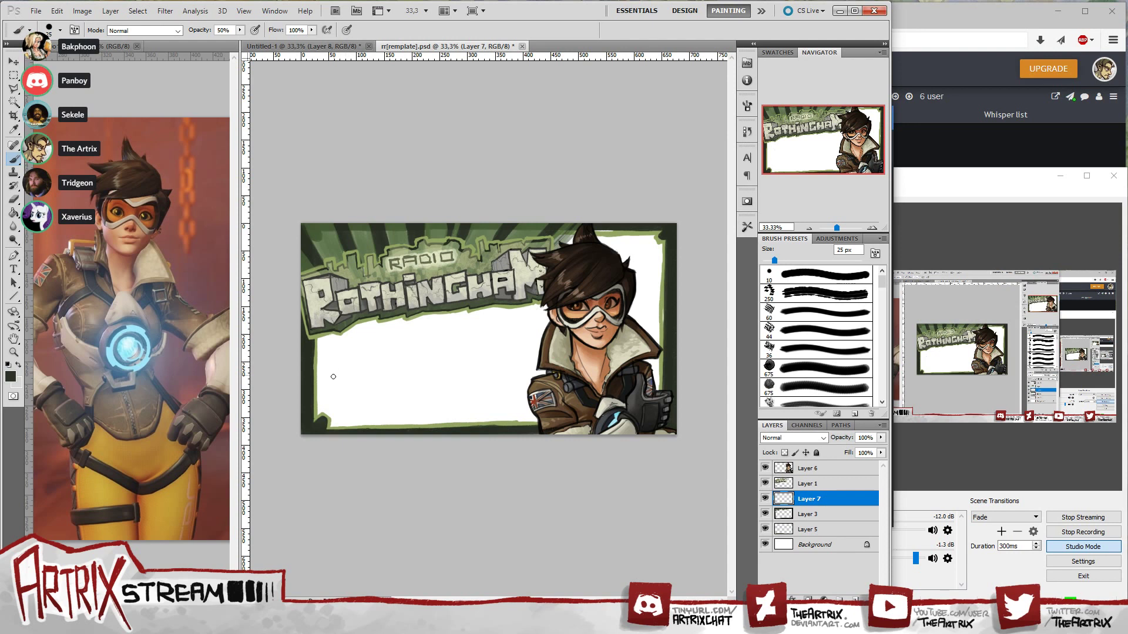